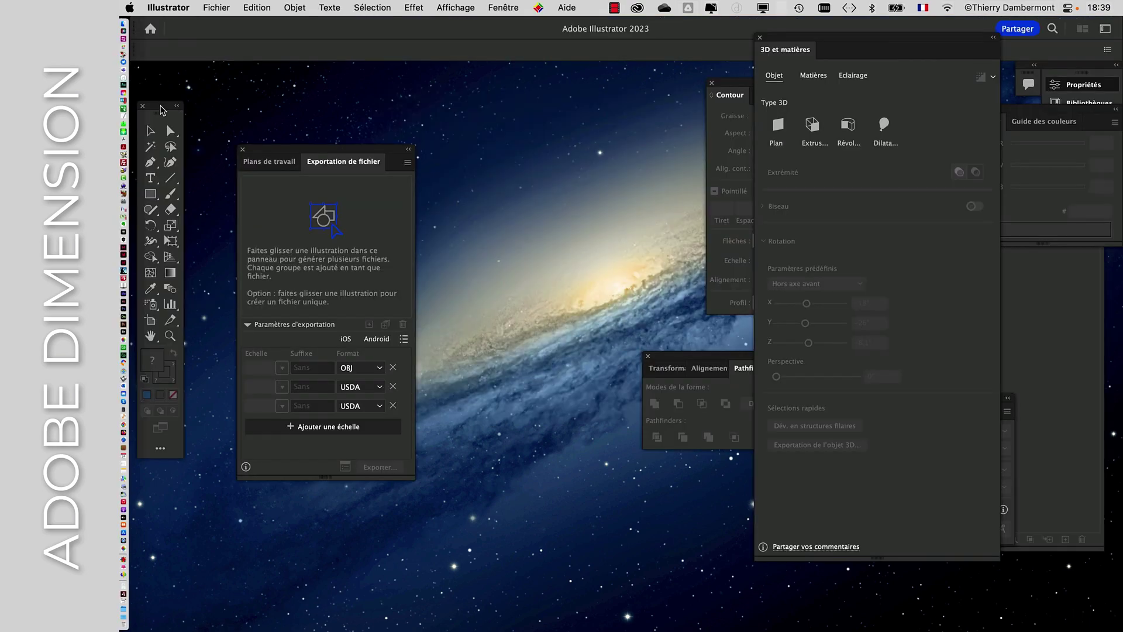
Step: Reposition the tools panel near the window's title area and hide all the other floating panels
drag(161, 106, 165, 85)
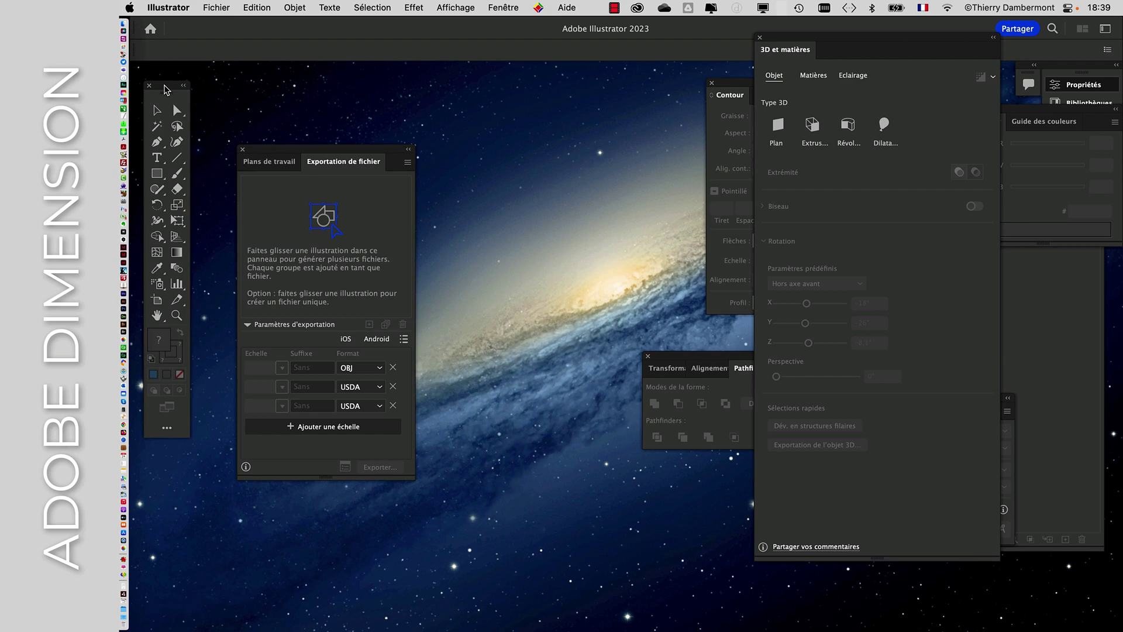
key(shift+Tab)
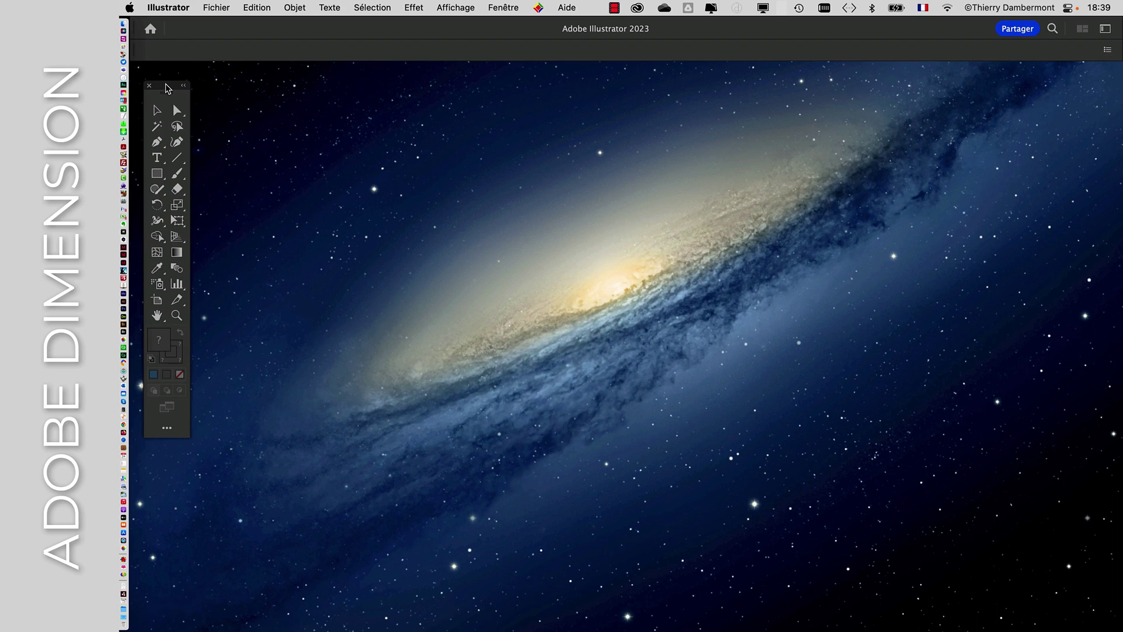
Step: Set the user interface brightness to the medium light grey option in the preferences
click(168, 7)
mouse_move(187, 50)
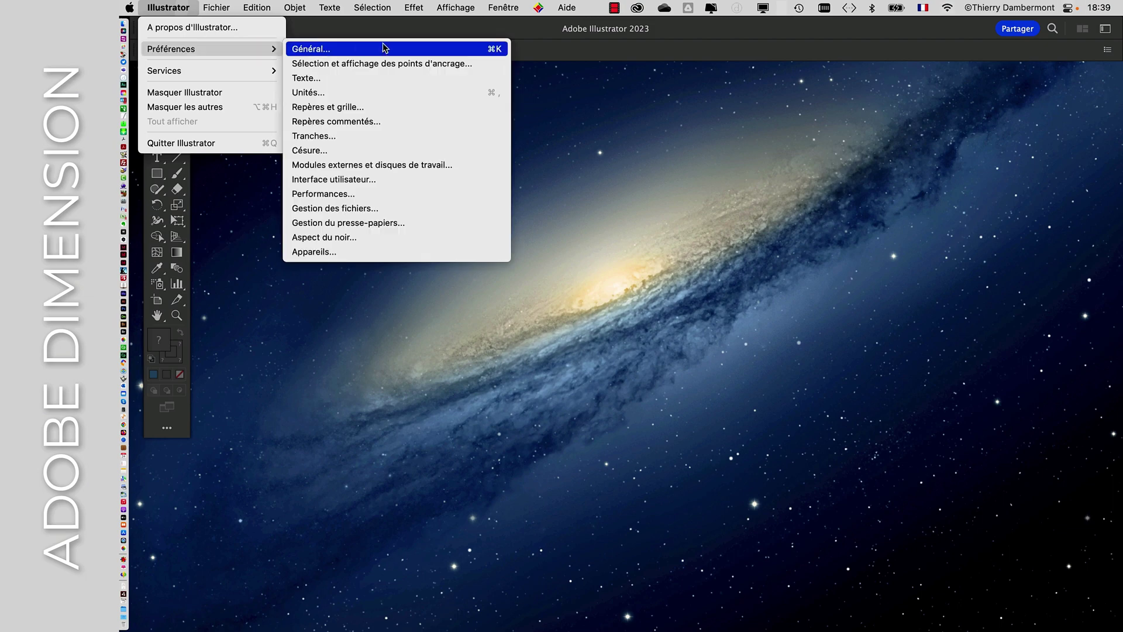
click(363, 179)
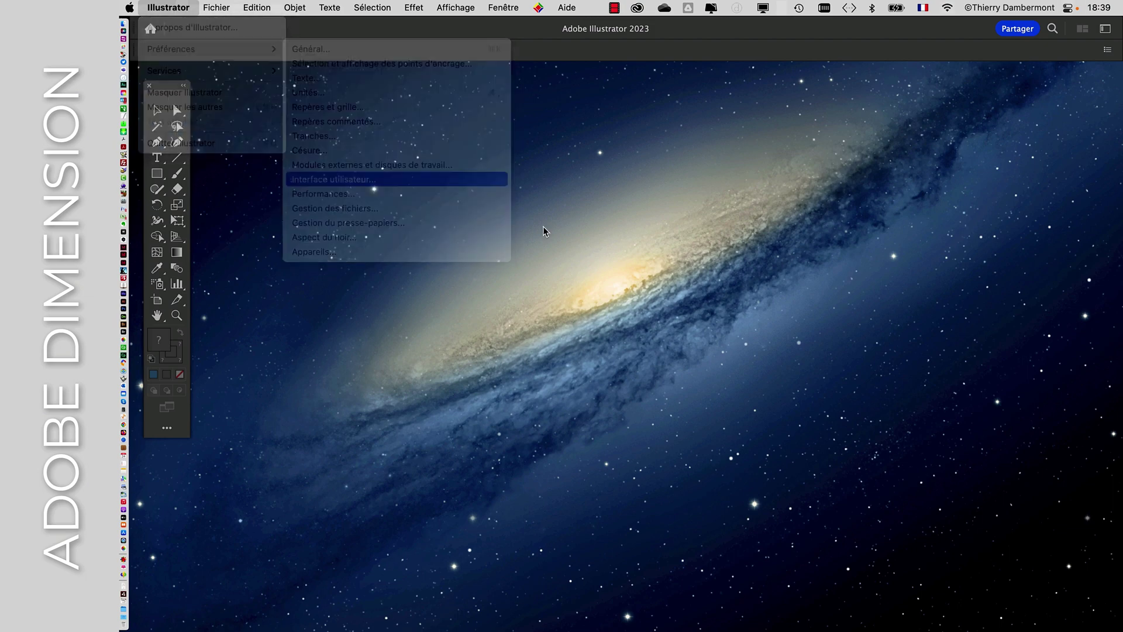
click(637, 145)
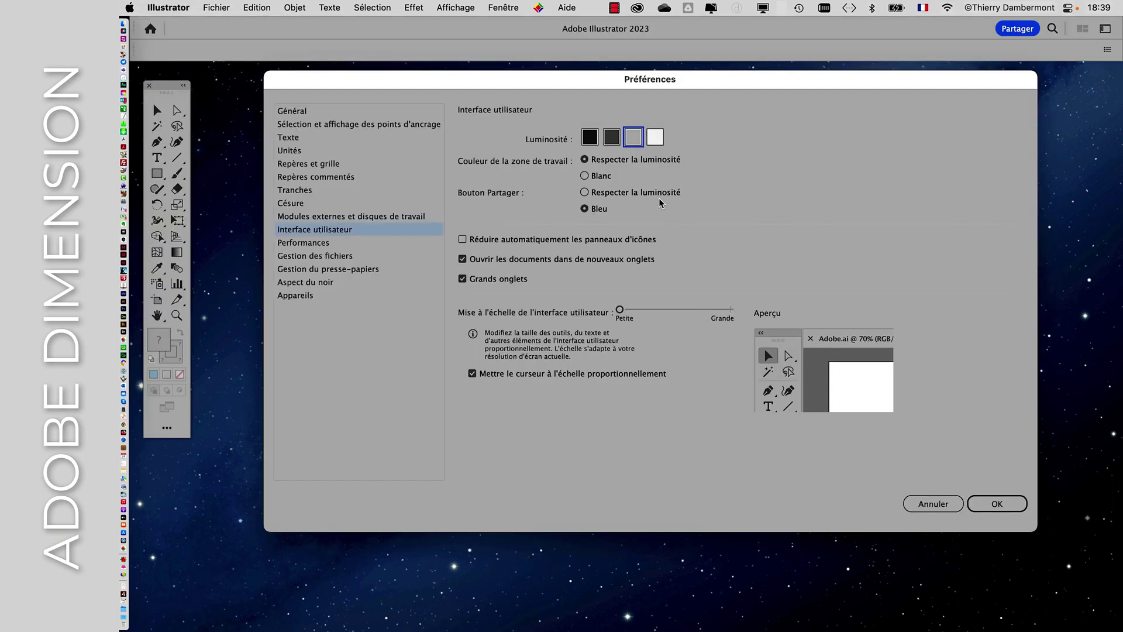
click(1005, 502)
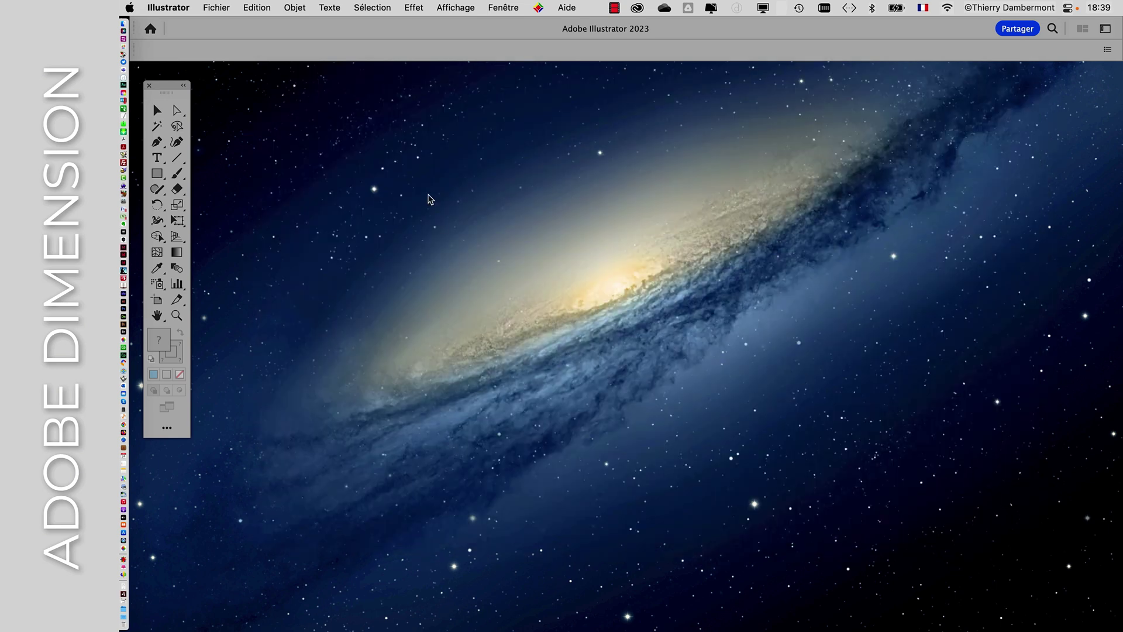
Step: Move the tools panel up and set the user interface brightness to the lightest option in the preferences
drag(166, 87, 172, 33)
click(168, 7)
mouse_move(176, 48)
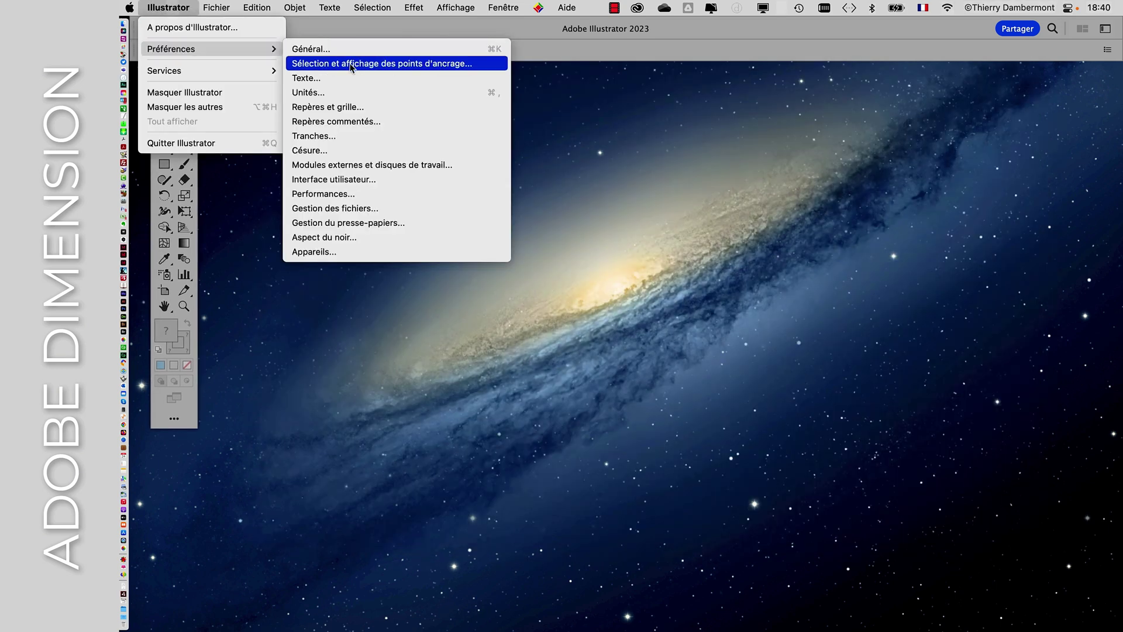
click(343, 185)
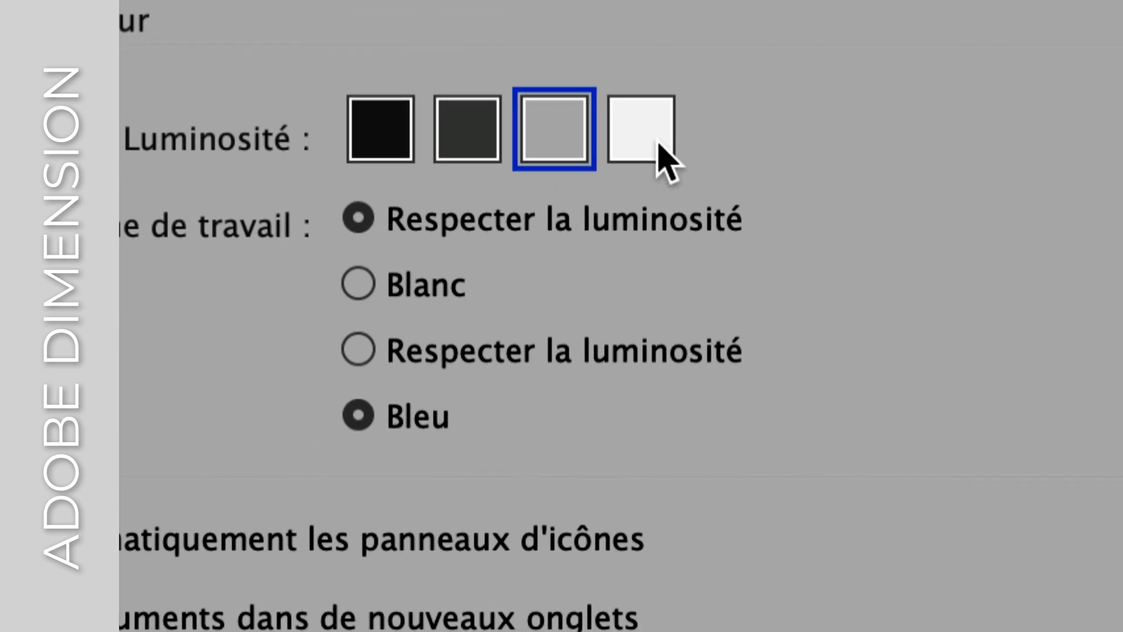
click(661, 155)
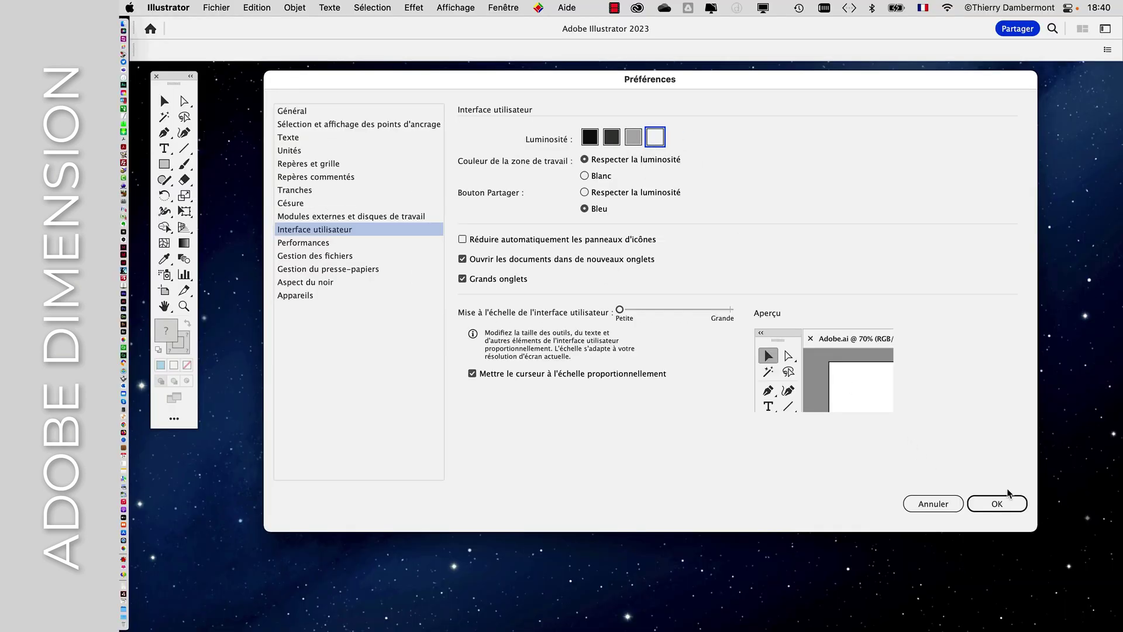
click(1002, 498)
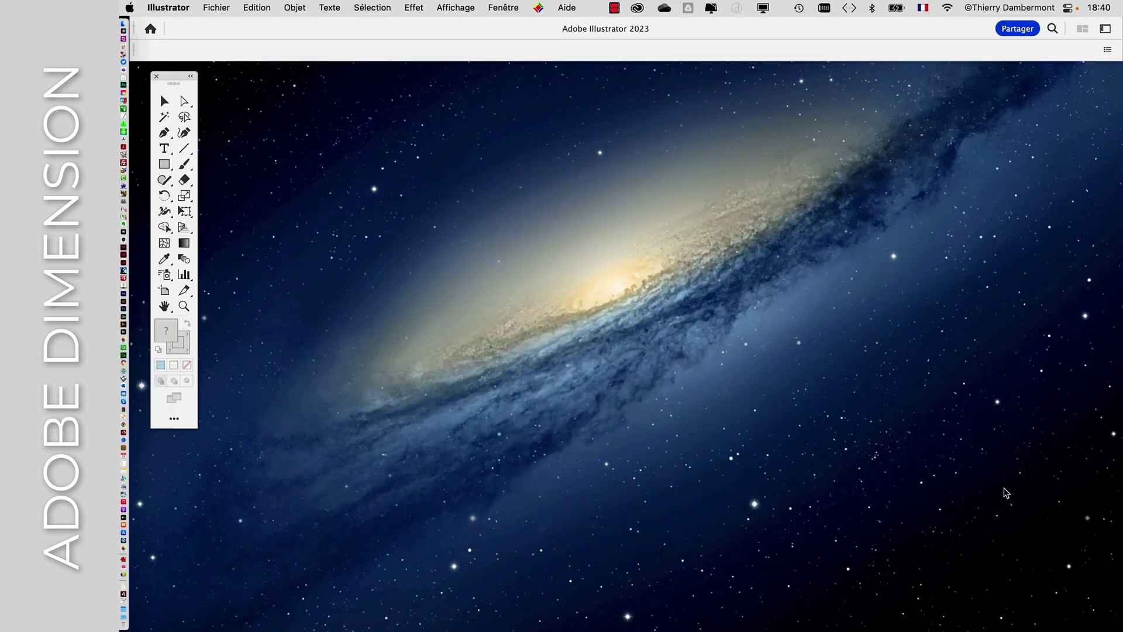
Step: Create a new document from the recent 2048 x 2048 px Impression preset, in Couleur RVB at 300 ppp
click(217, 6)
click(216, 29)
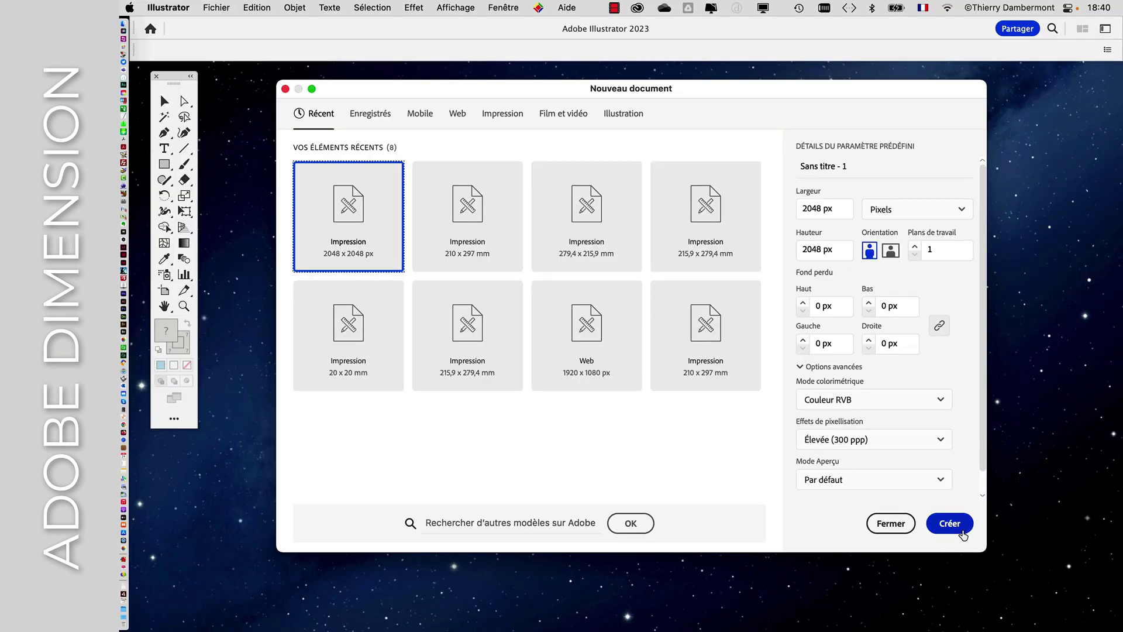
click(961, 531)
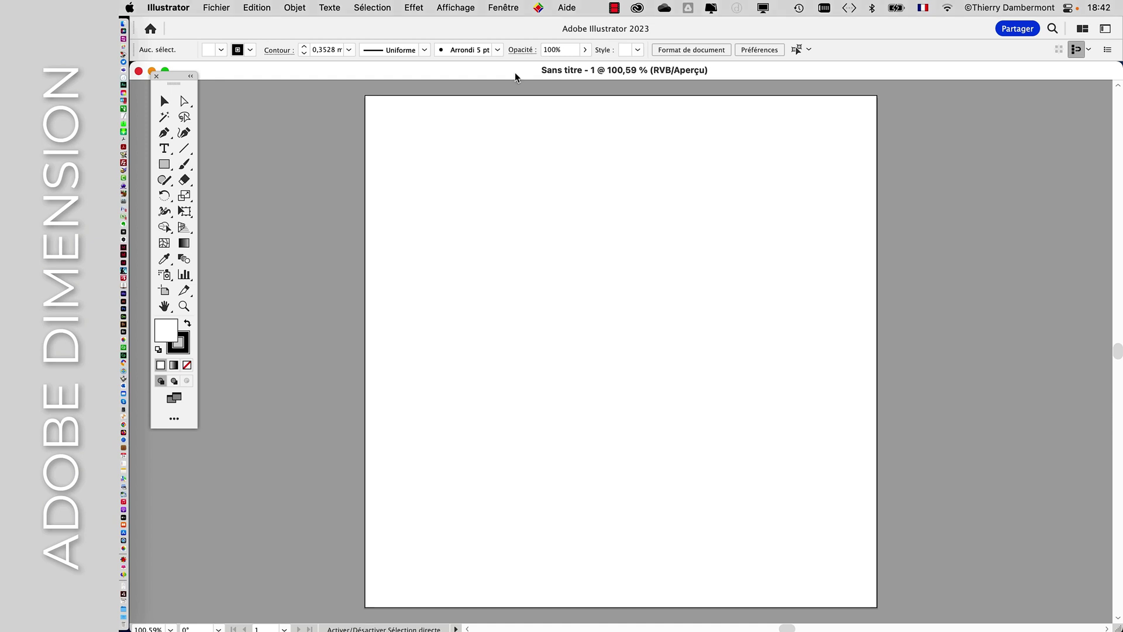
Step: Move the tools panel clear of the document's title bar and display the rulers
drag(168, 83, 200, 120)
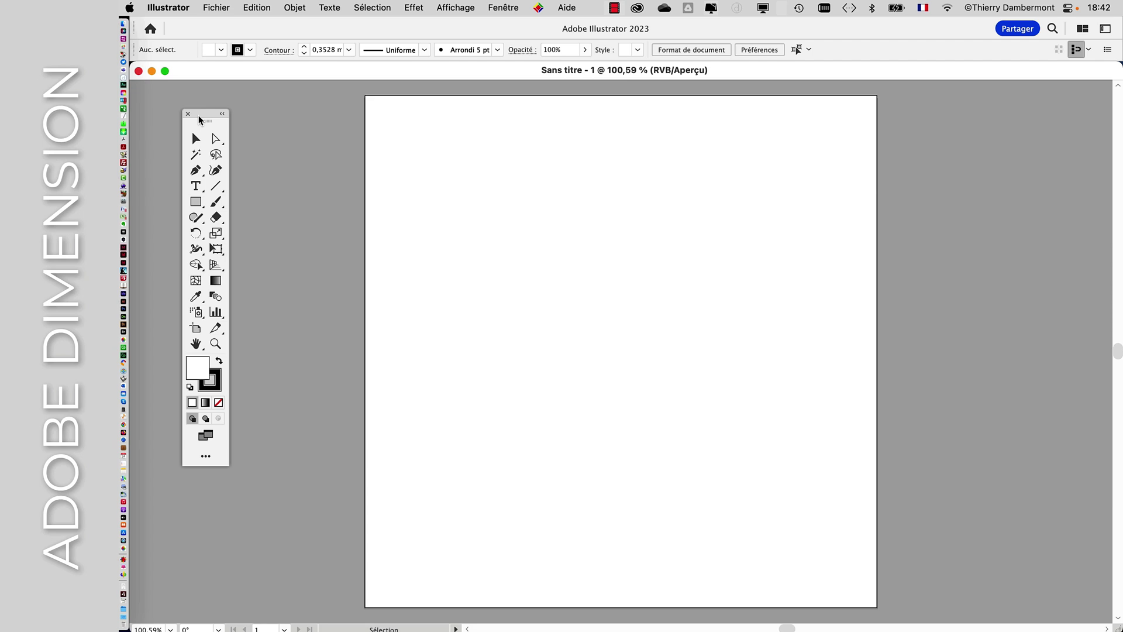
key(a)
key(super+r)
key(v)
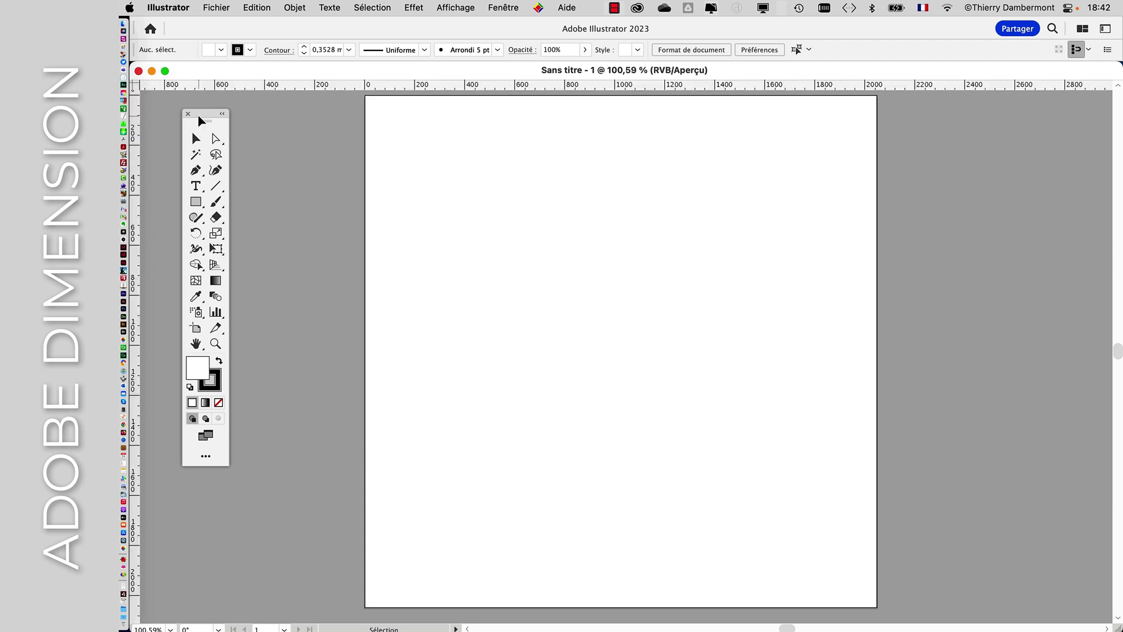
Step: Hide the rulers with the Masquer les règles command
click(461, 6)
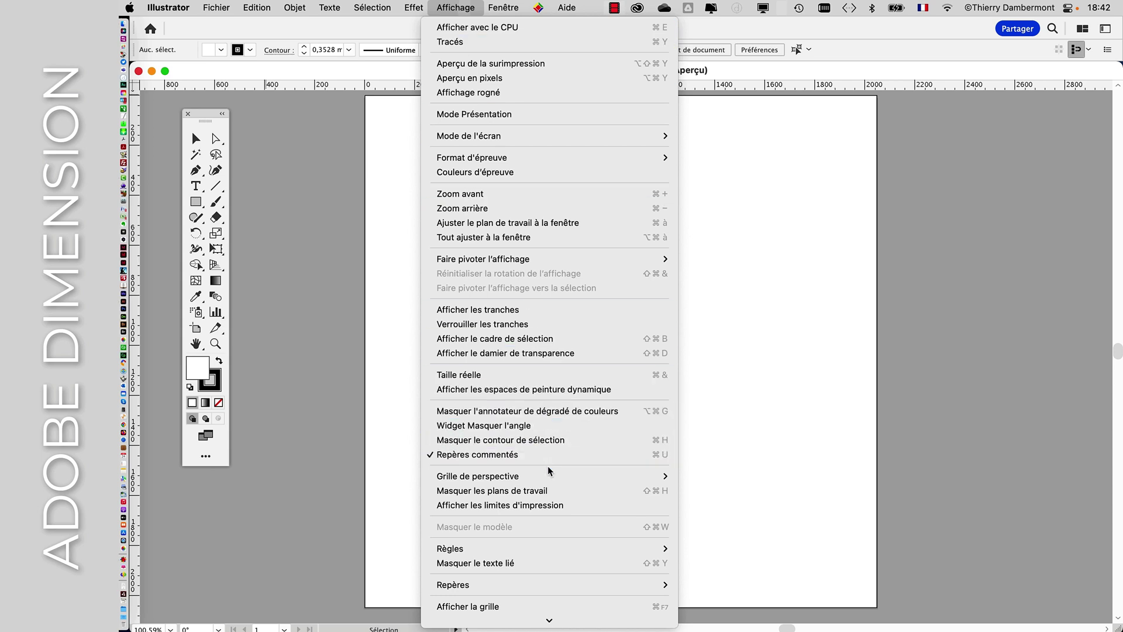
scroll(538, 568, down, 3)
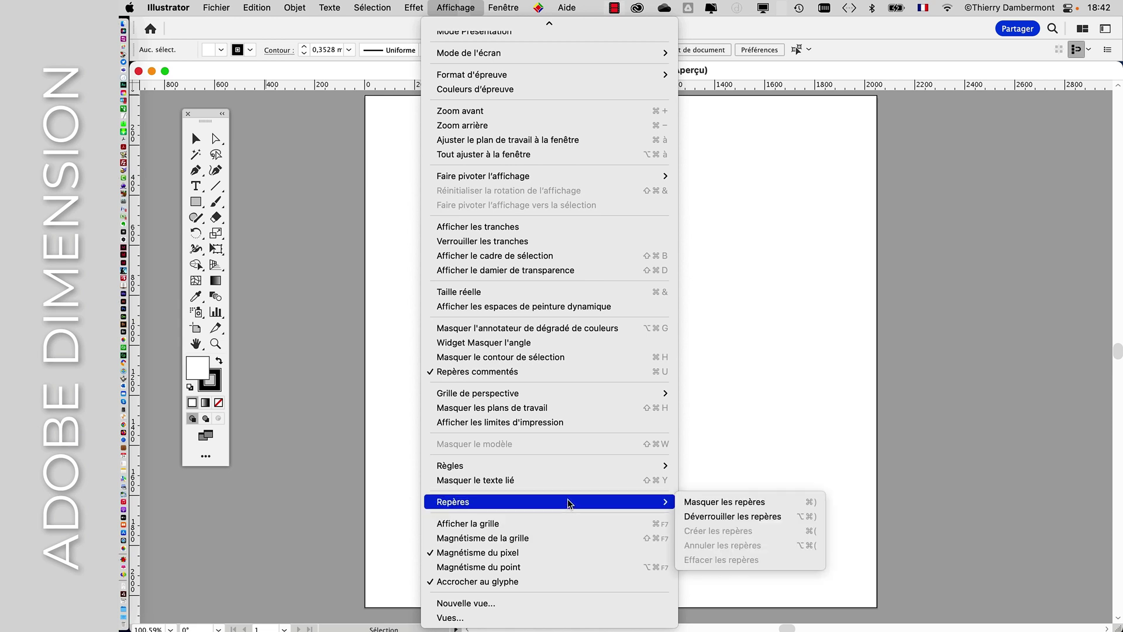
mouse_move(570, 465)
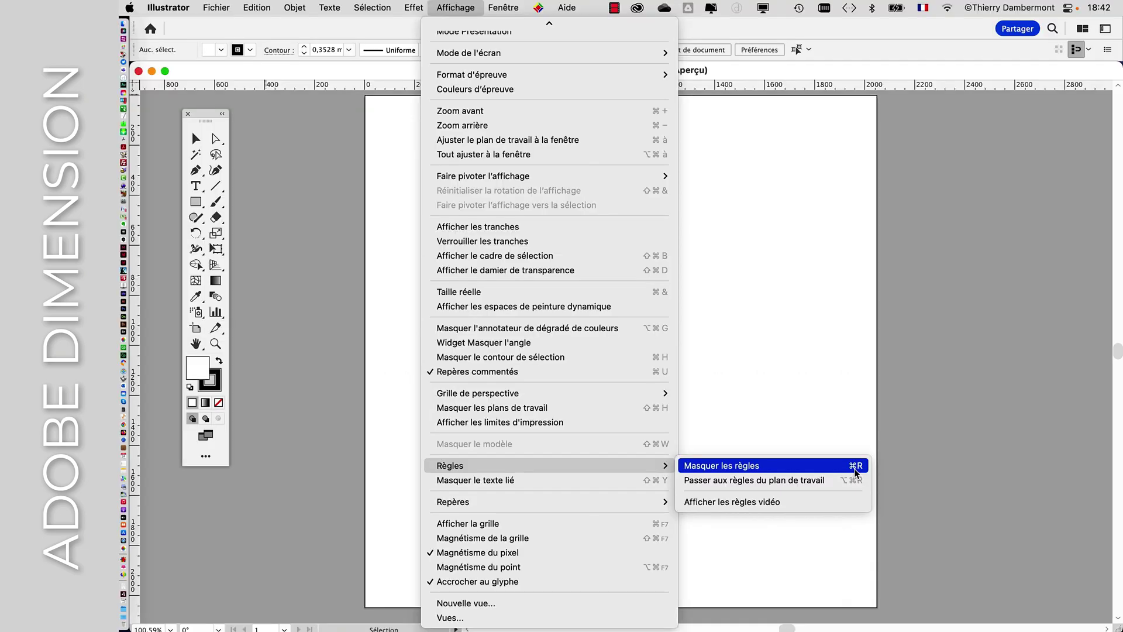
click(855, 471)
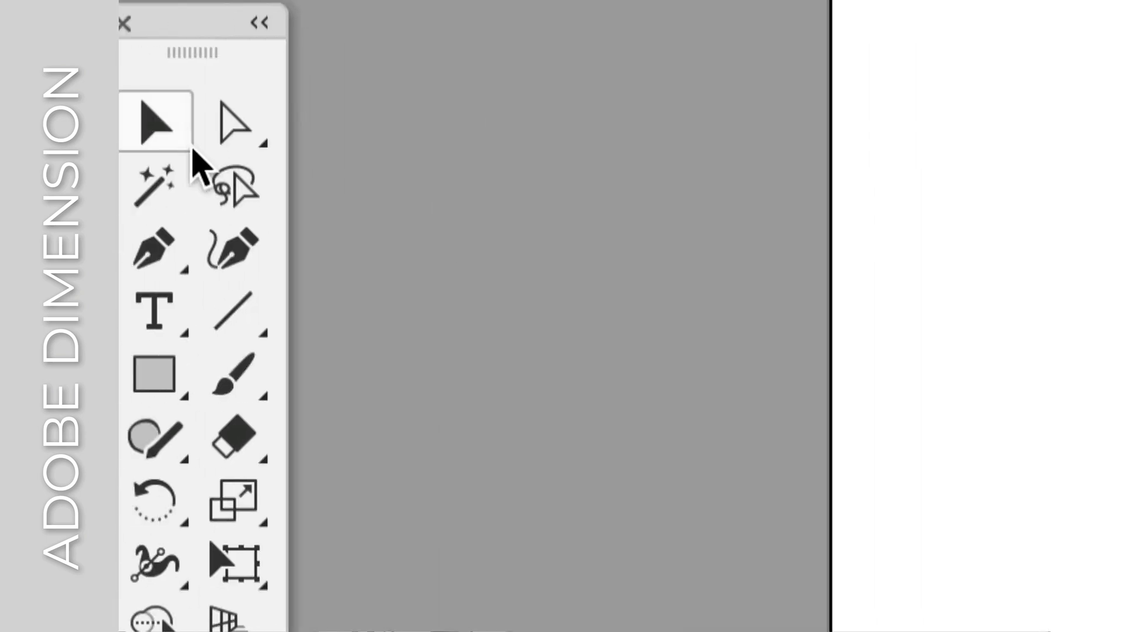
Step: Pull a vertical guide out of the vertical ruler onto the artboard at about 830 px
mouse_move(143, 143)
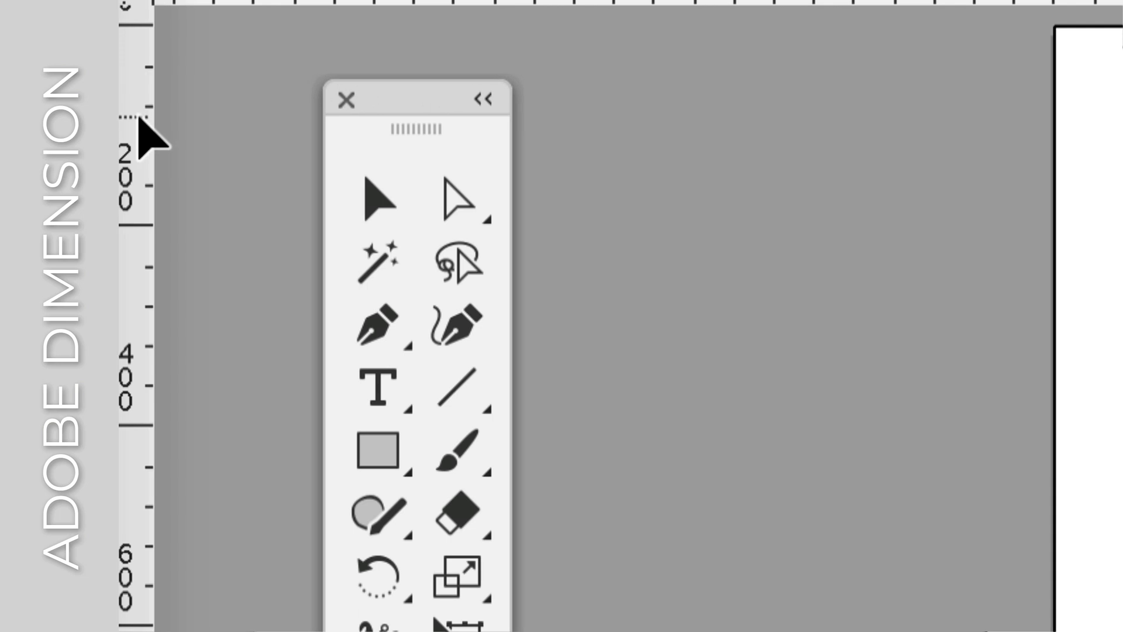
drag(139, 117, 488, 183)
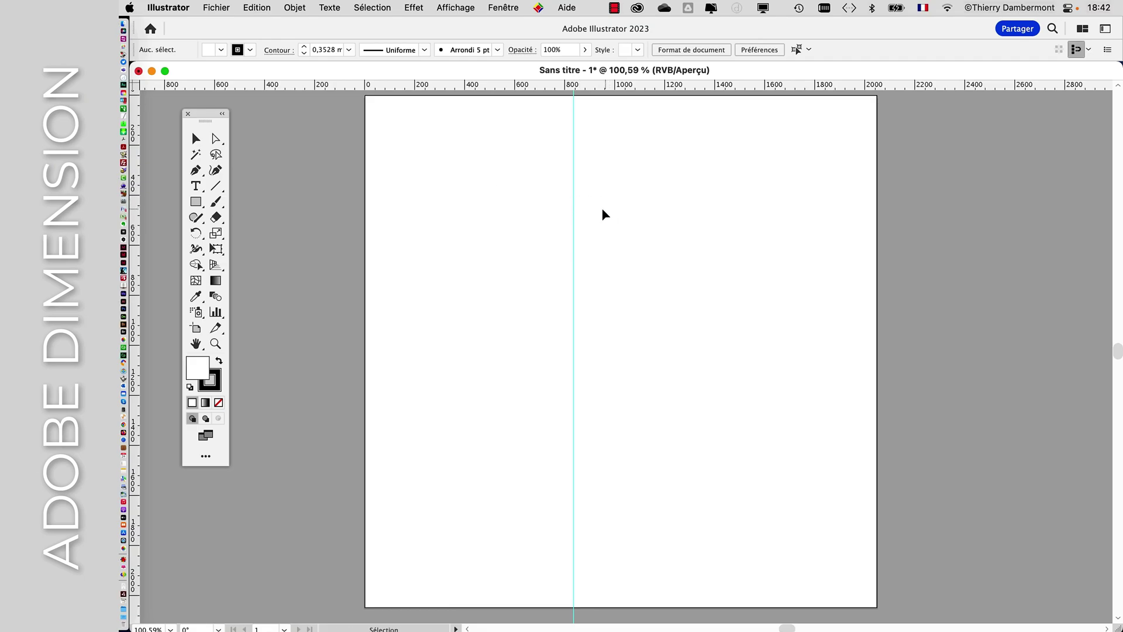
Step: Try to move the vertical guide sideways with the Selection tool
drag(574, 217, 652, 246)
drag(577, 260, 677, 294)
drag(574, 185, 666, 206)
click(196, 138)
drag(574, 210, 674, 234)
Step: Look through the display commands and the guide's contextual commands for the options that lock or unlock guides
click(452, 7)
mouse_move(503, 7)
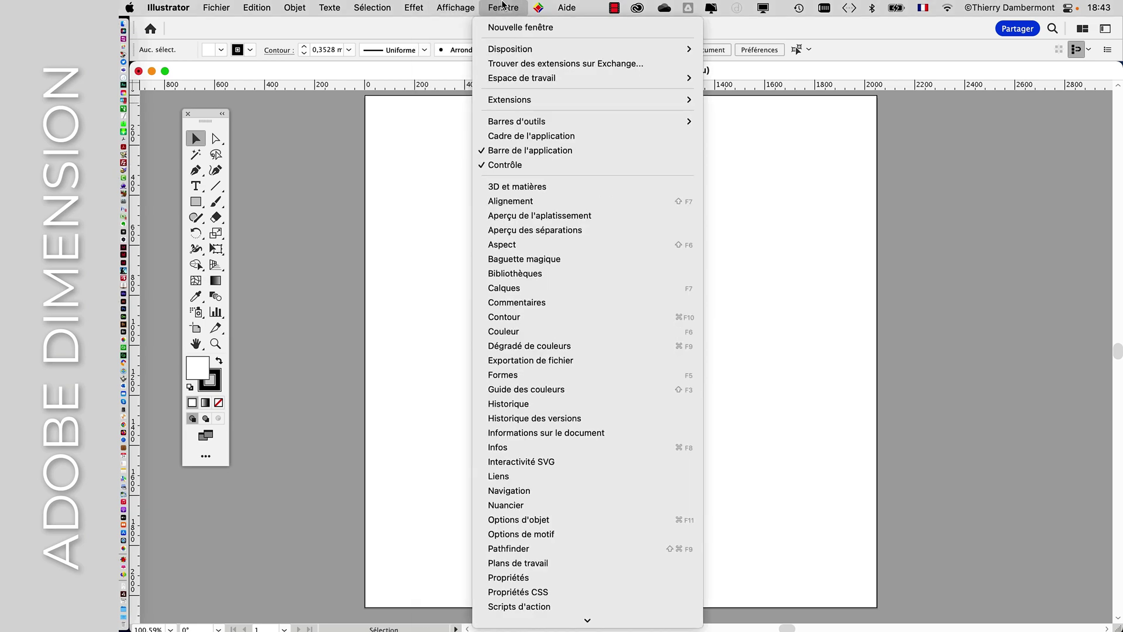
mouse_move(456, 7)
scroll(503, 193, down, 3)
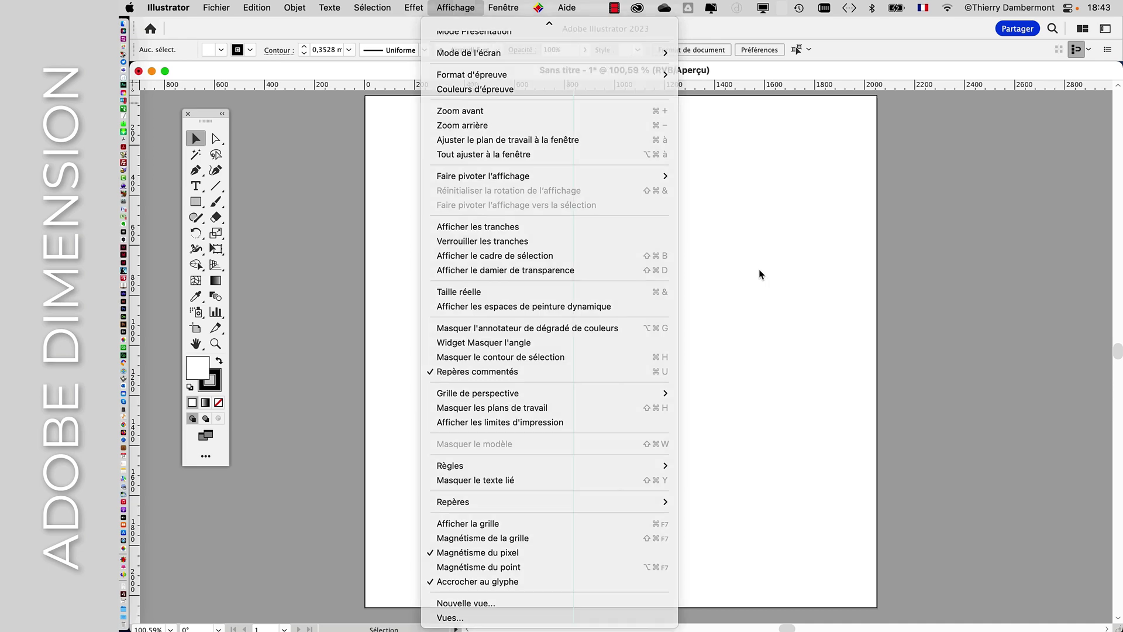
click(757, 271)
right_click(577, 211)
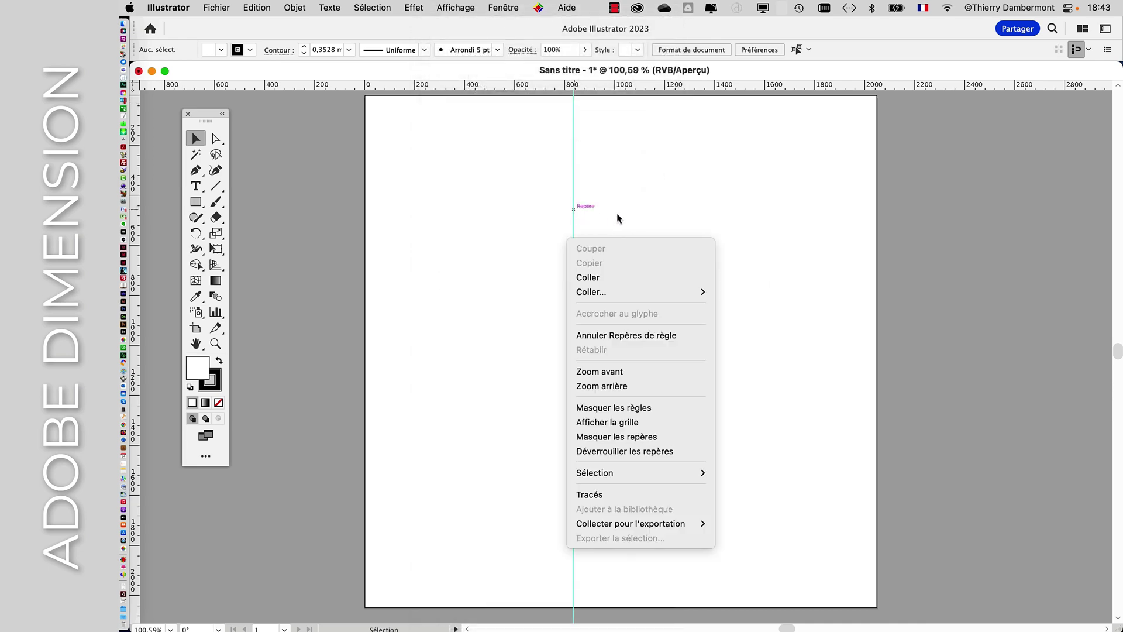
click(619, 220)
right_click(577, 216)
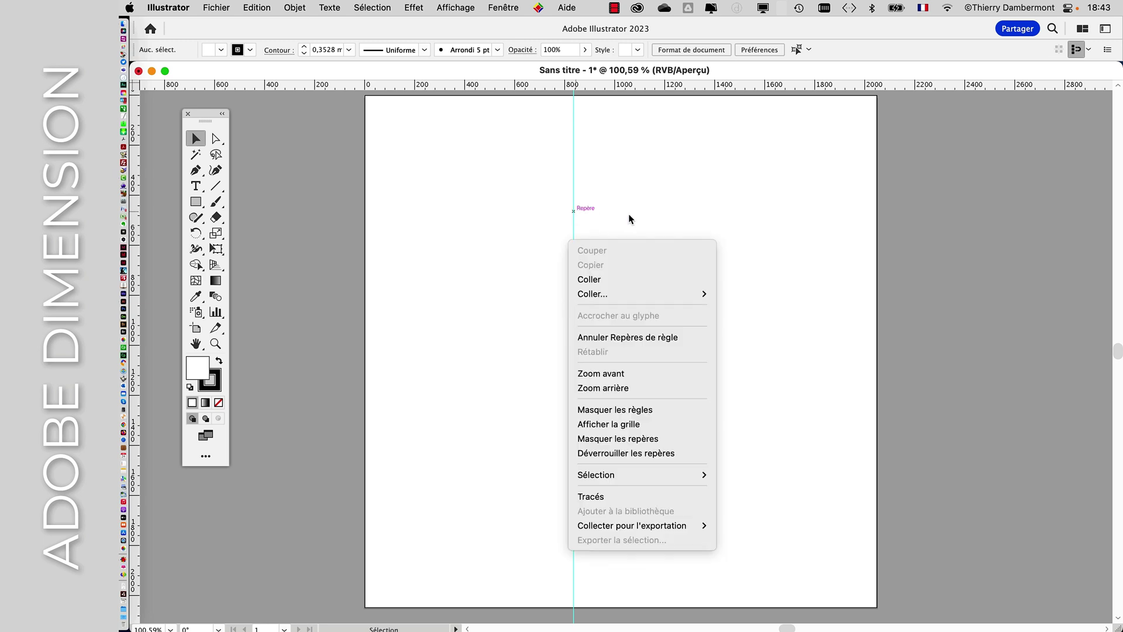
click(626, 218)
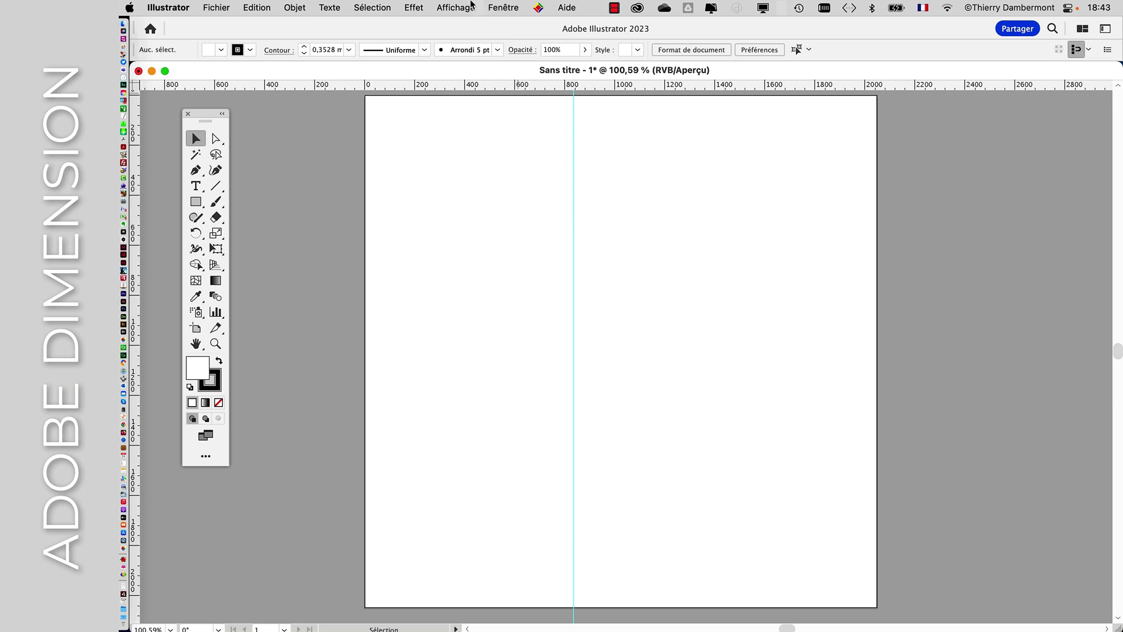
Step: Show the Calques panel, expand Calque 1 to view the guide, and make the panel shorter and wider beside it
click(503, 7)
click(562, 291)
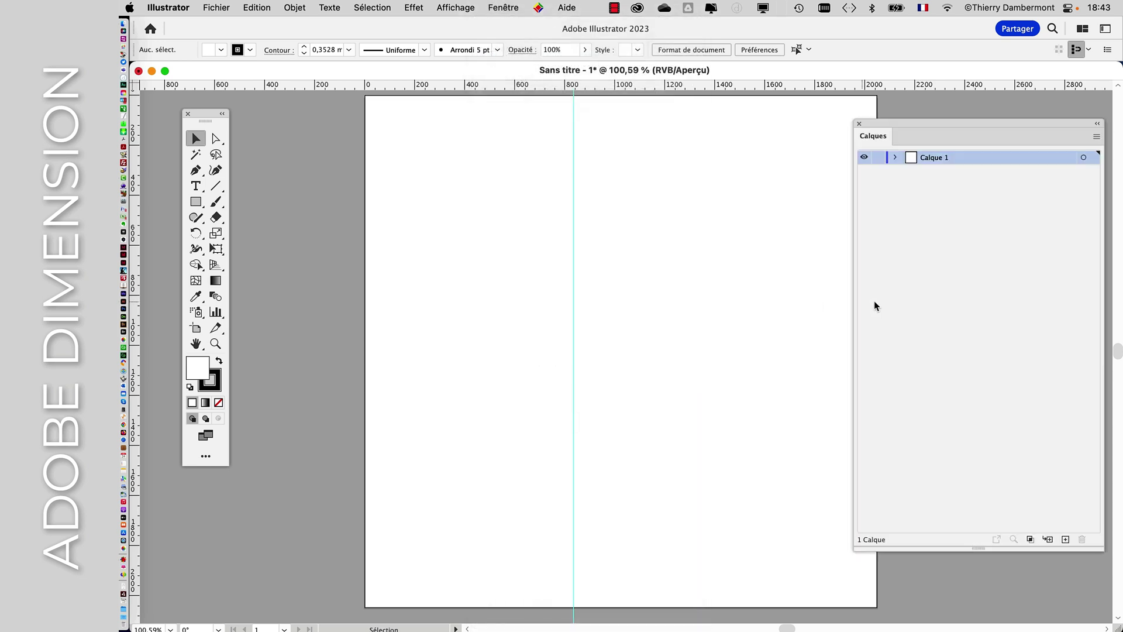
click(896, 157)
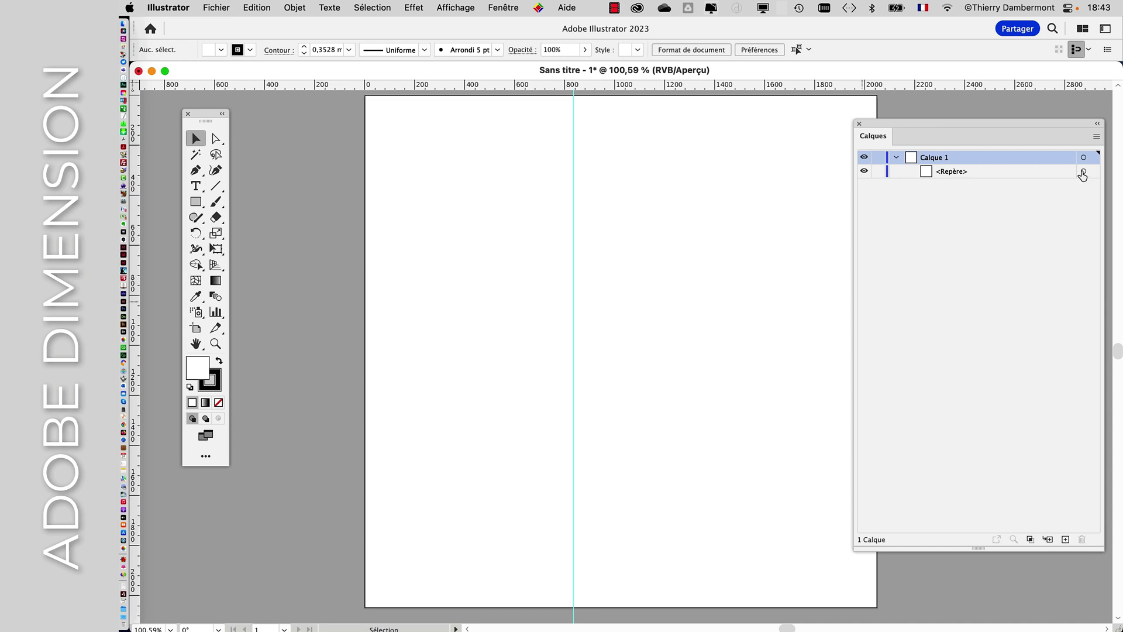
drag(1004, 123, 872, 104)
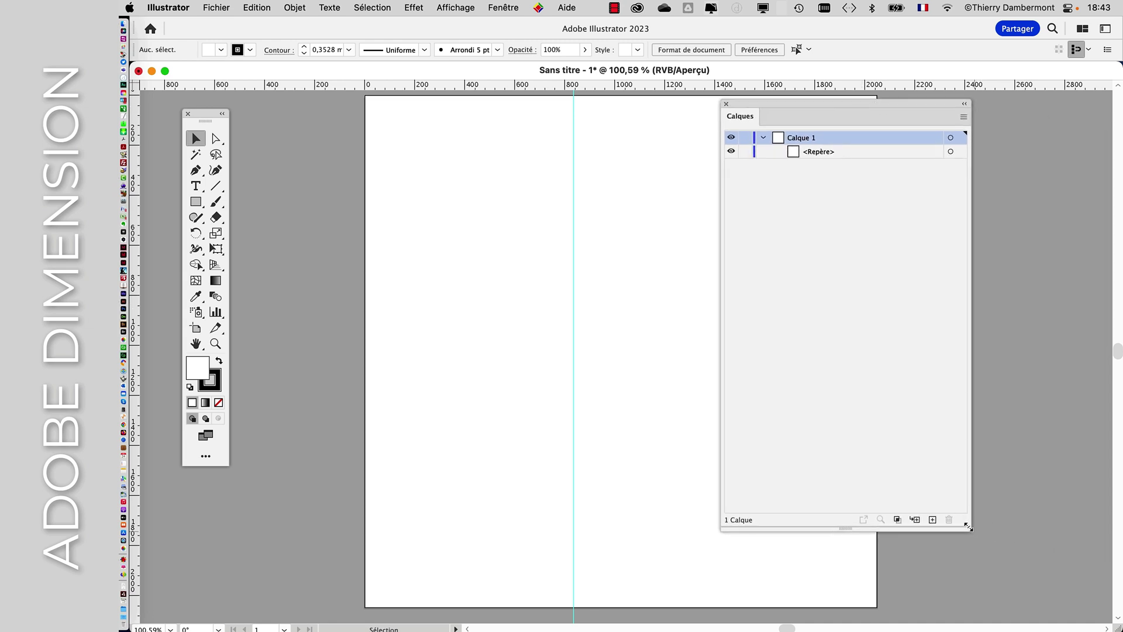
drag(969, 528, 1039, 250)
drag(950, 106, 935, 187)
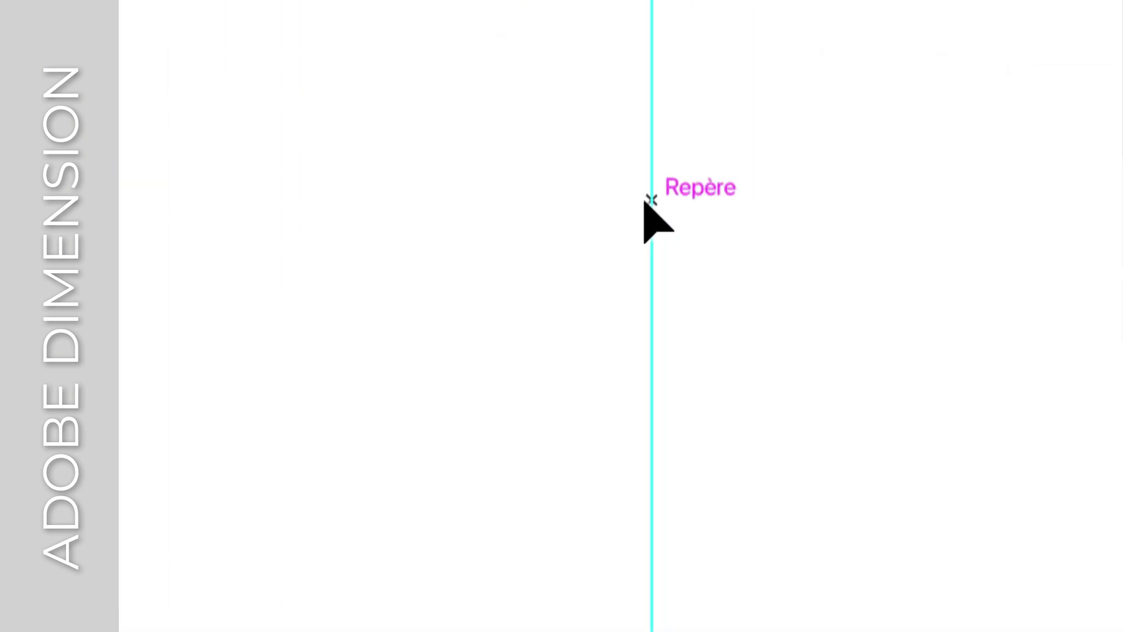
Step: Unlock the guides, close the Calques panel, and move the vertical guide to the artboard's horizontal centre
right_click(645, 202)
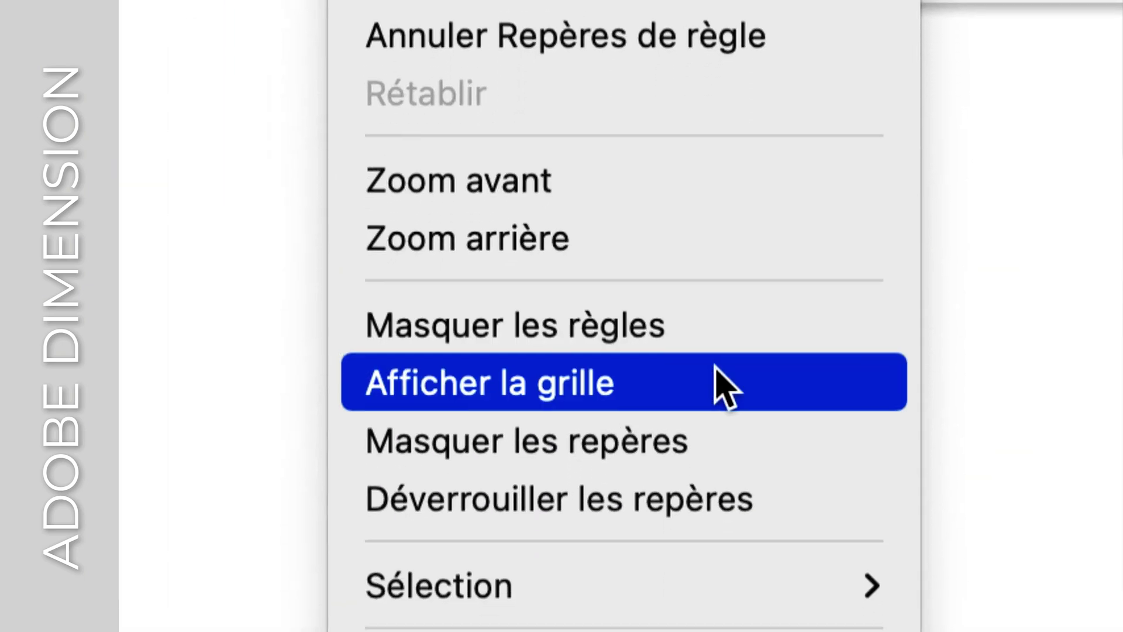
click(705, 498)
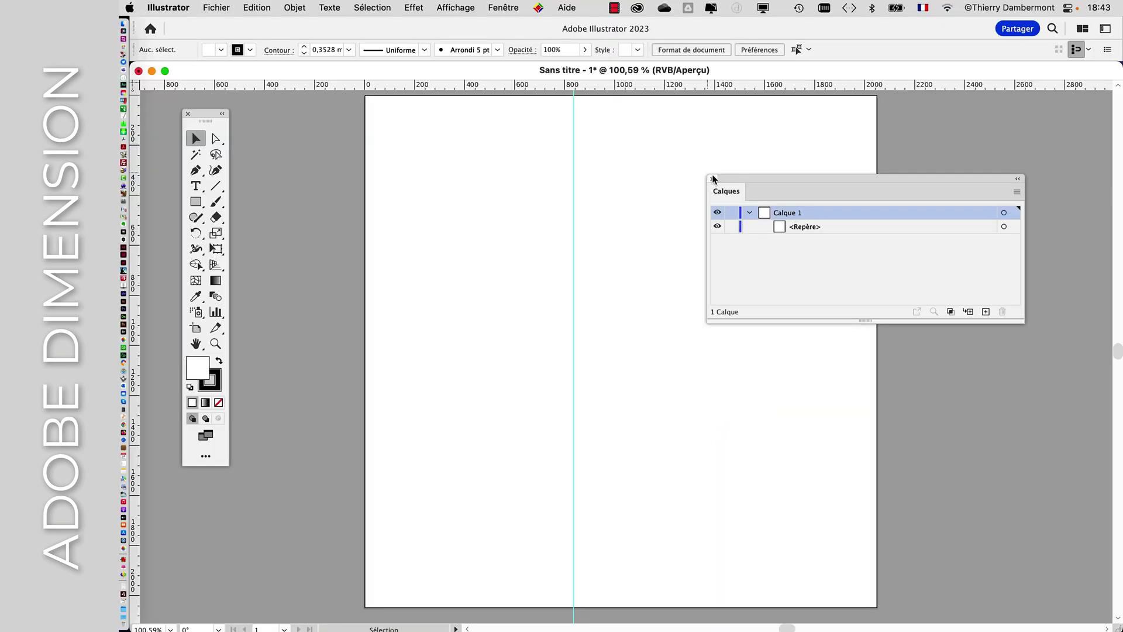
click(712, 179)
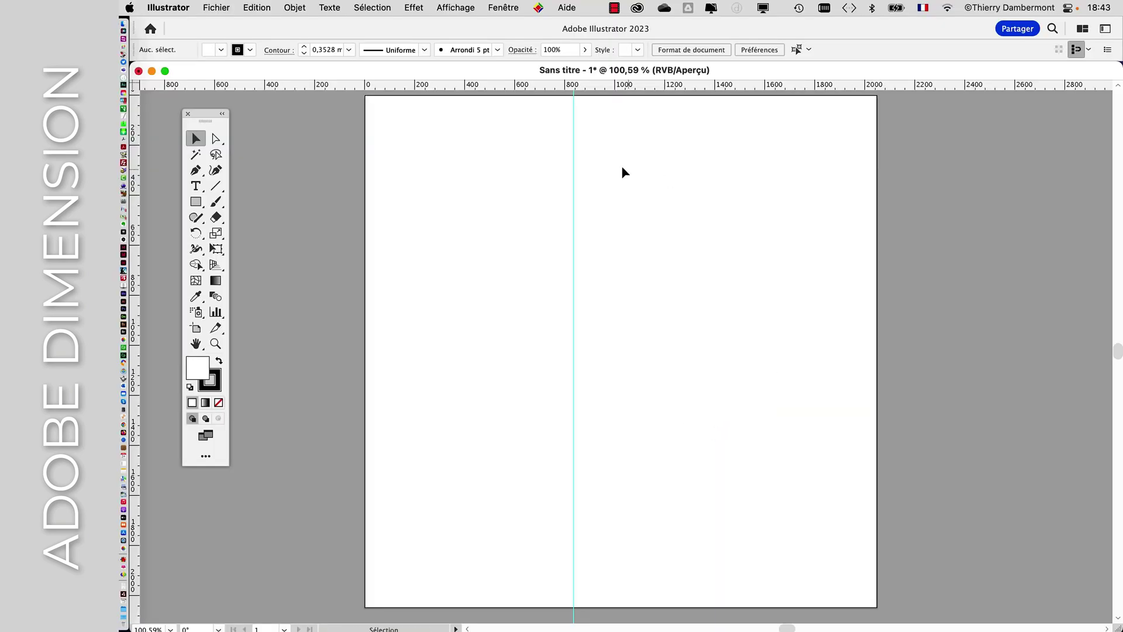
drag(573, 148, 603, 171)
mouse_move(622, 173)
mouse_down()
mouse_move(715, 189)
mouse_move(602, 185)
mouse_move(635, 188)
mouse_move(622, 188)
mouse_up()
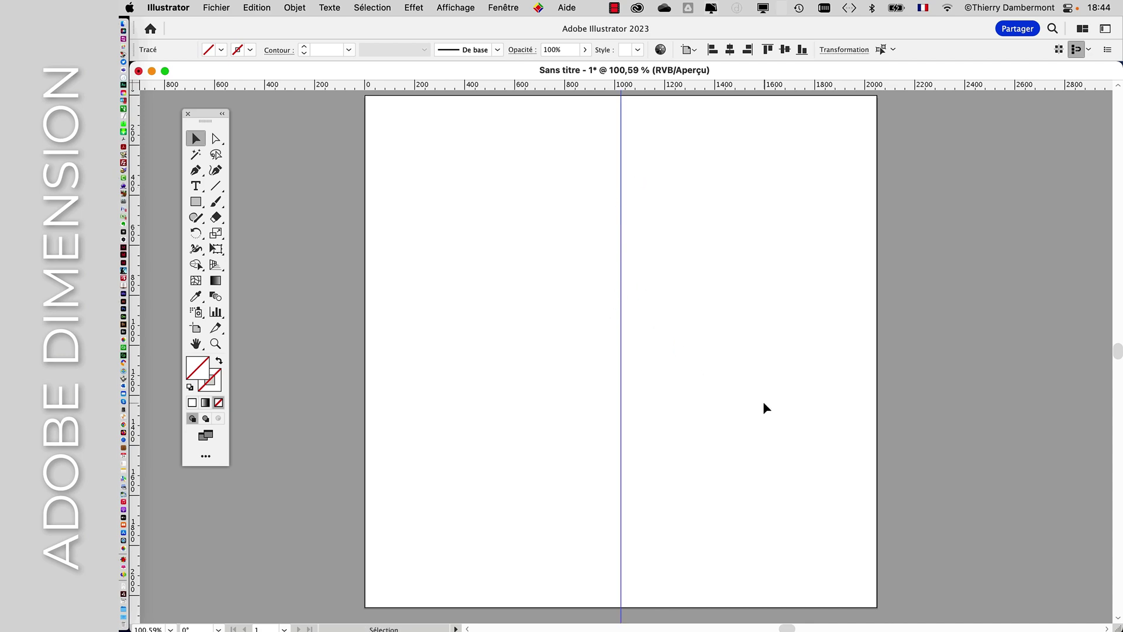
Step: Show the Calques panel, collapse Calque 1 and lock the layer so its guide is protected
click(503, 7)
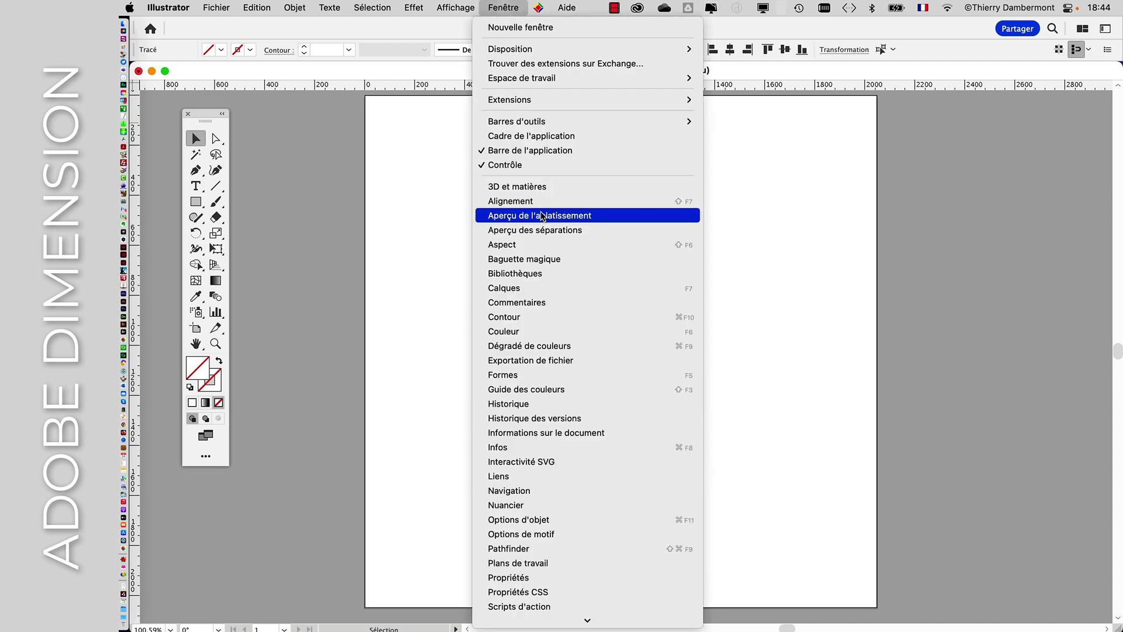
click(550, 289)
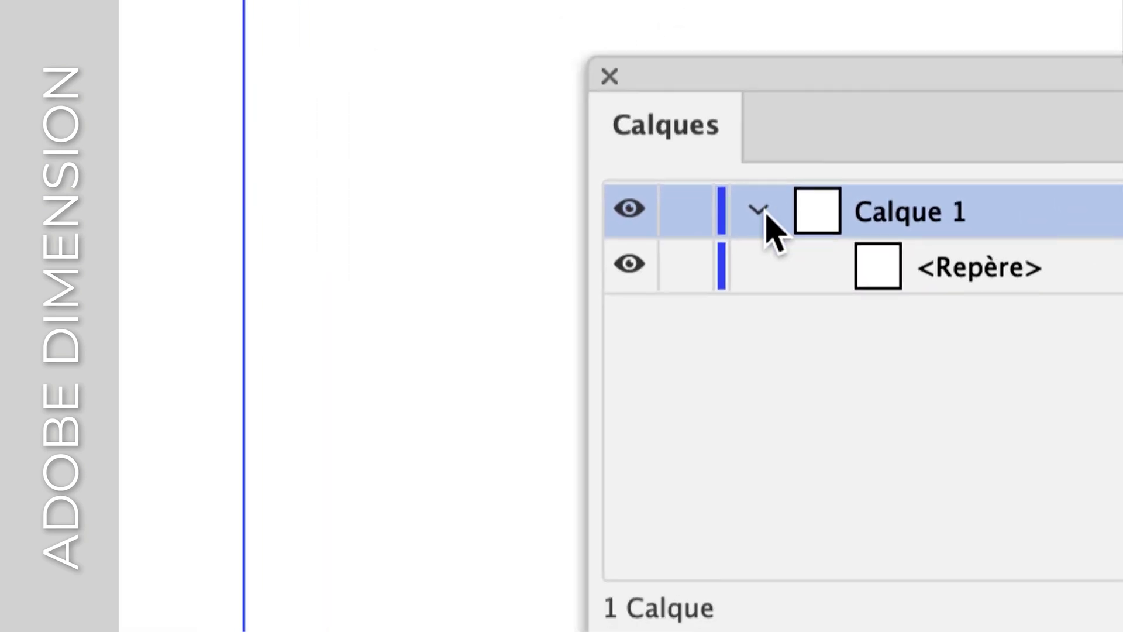
click(759, 211)
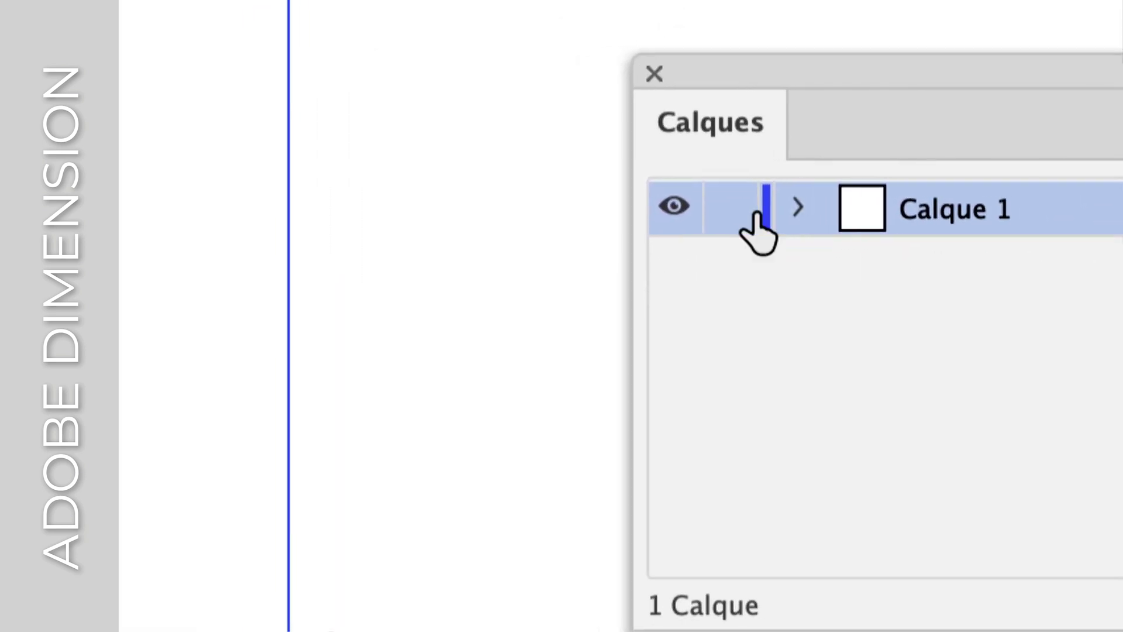
click(686, 209)
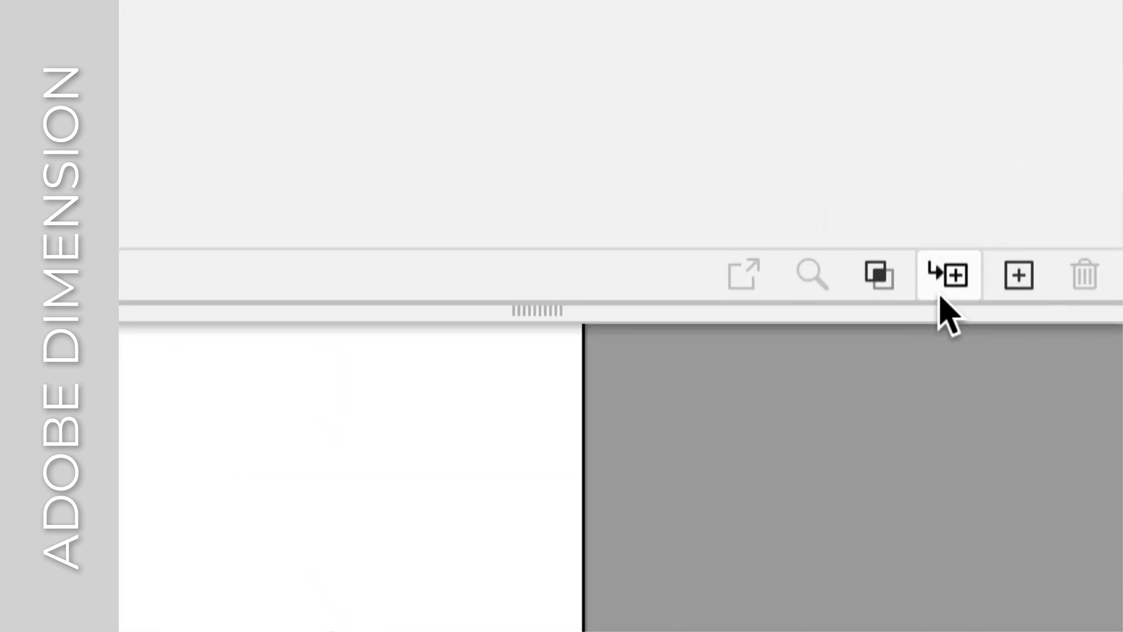
Step: Add a new layer above the locked Calque 1 and move the Calques panel to the artboard's lower right edge
click(960, 296)
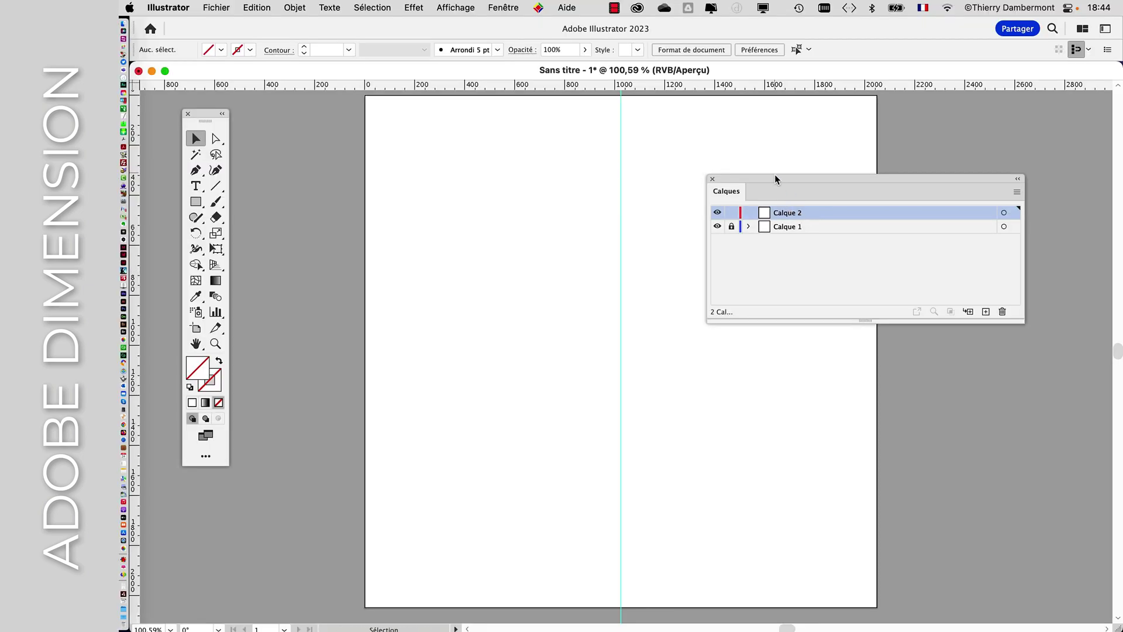
drag(775, 179, 882, 375)
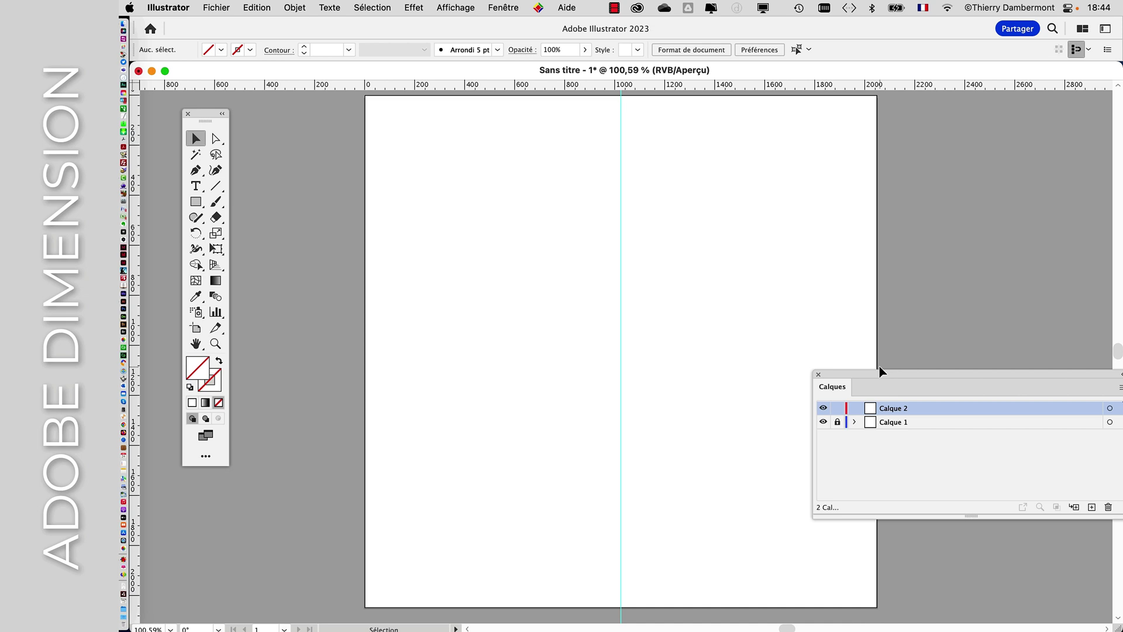
drag(877, 371, 907, 357)
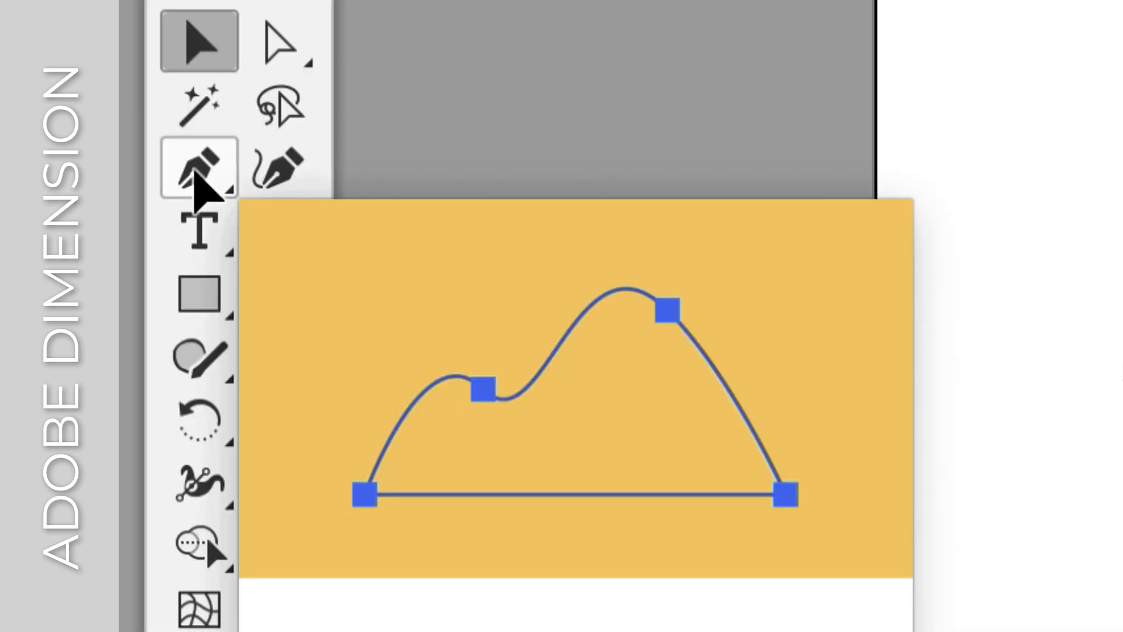
Step: Draw an open, curved half-flask profile on Calque 2 with the Pen tool, starting and ending on the vertical guide, with the last anchor at Y 1398 px
click(197, 175)
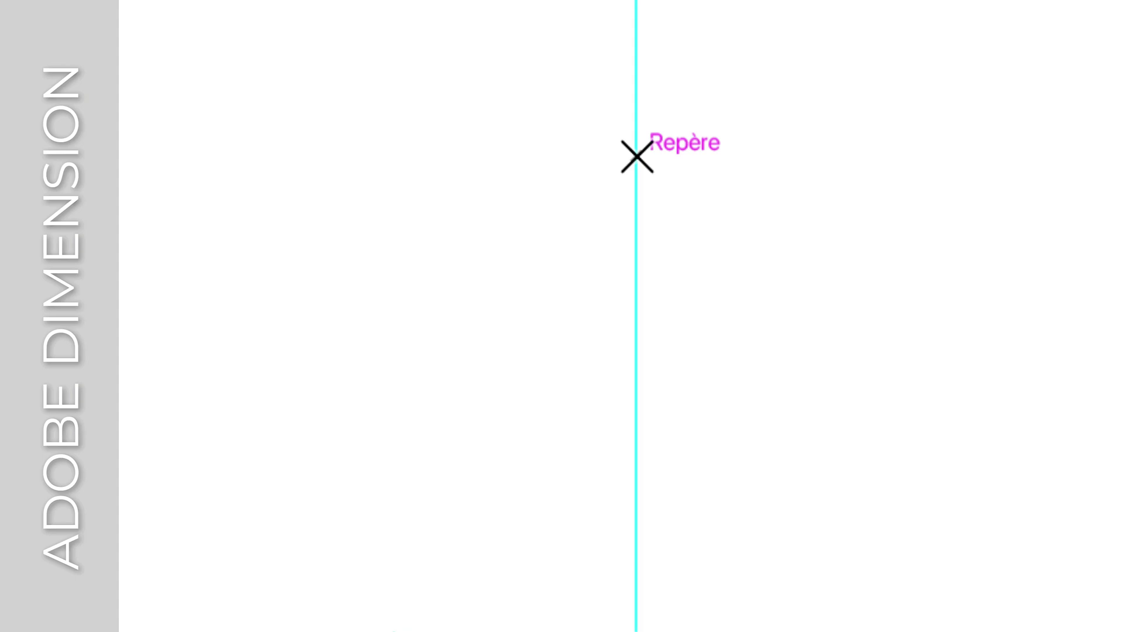
click(637, 155)
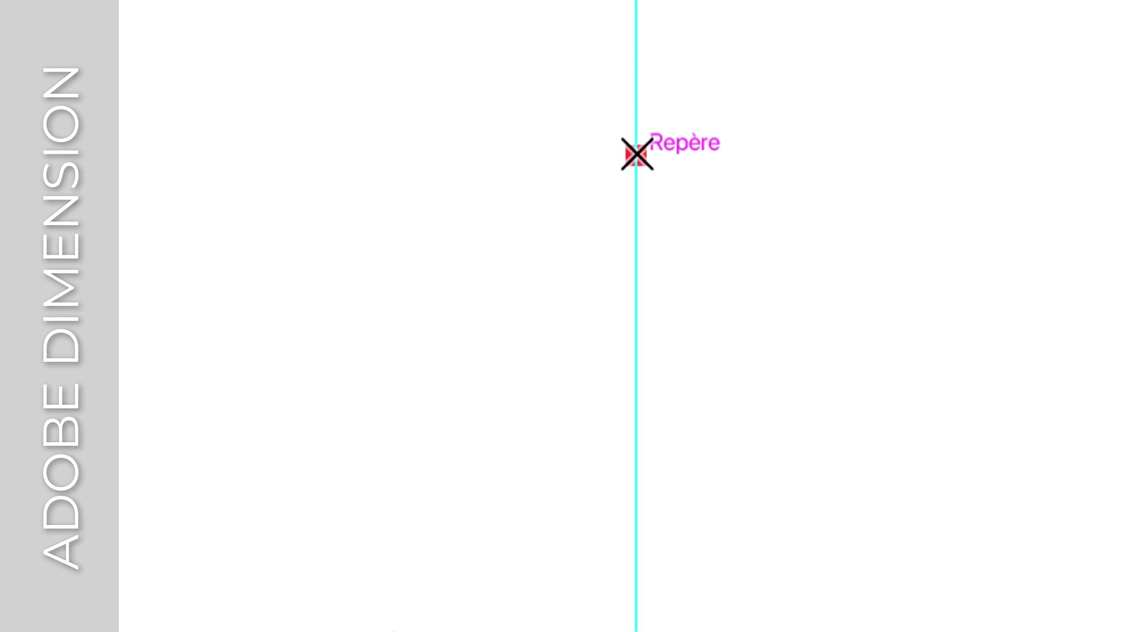
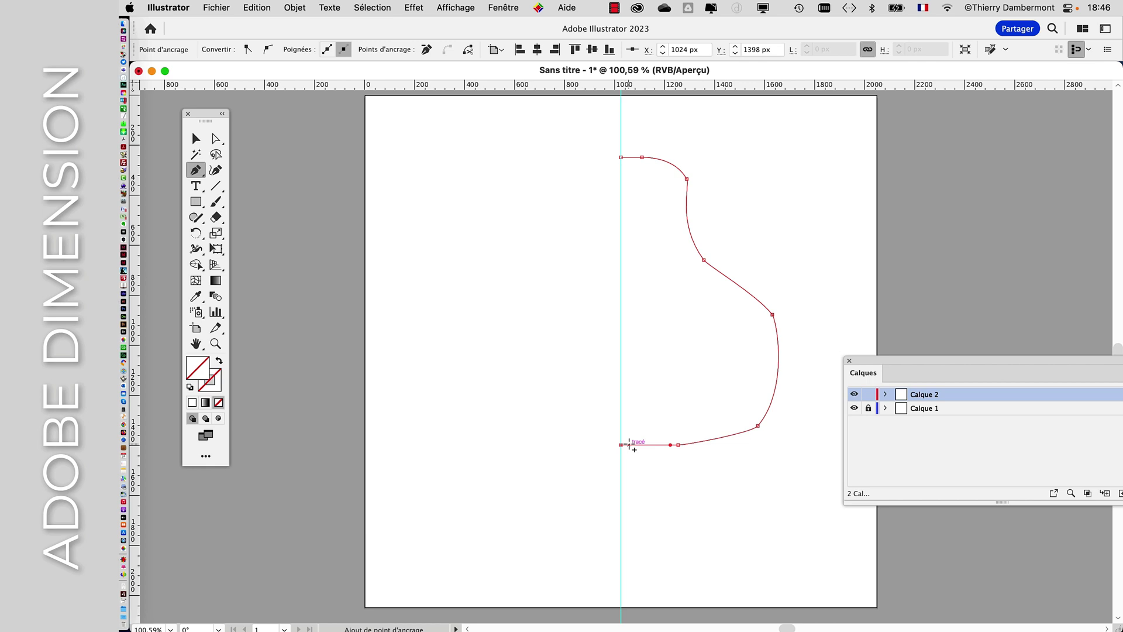
Step: Save the document as flacon-01.ai in Adobe Illustrator format in the folder flacon 3D de Illustrator, accepting the save options
click(217, 7)
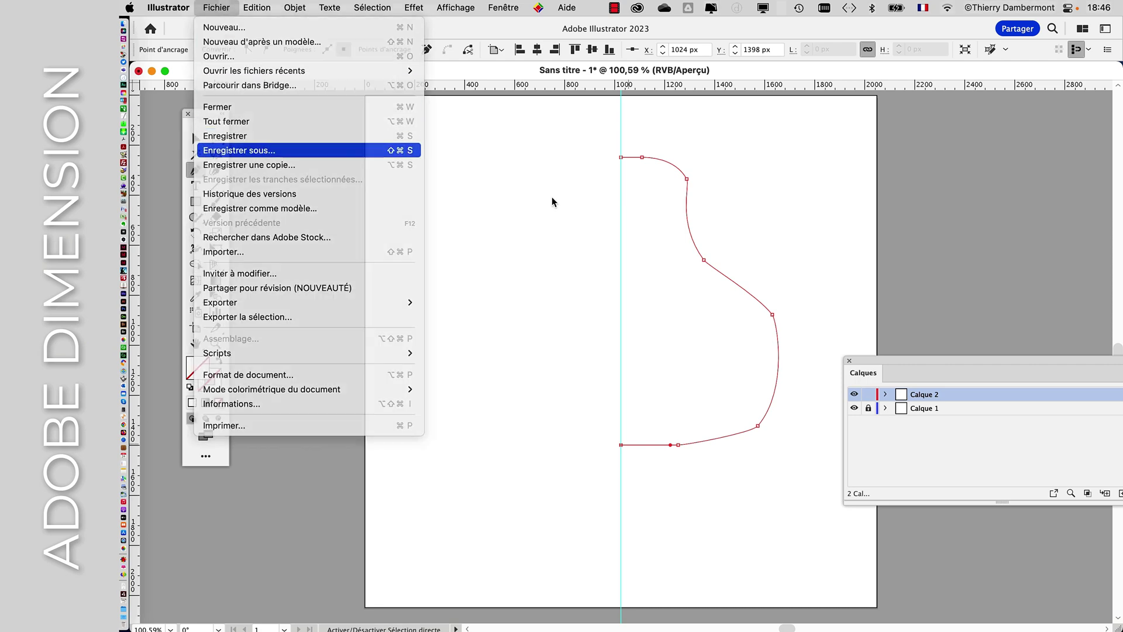
click(552, 202)
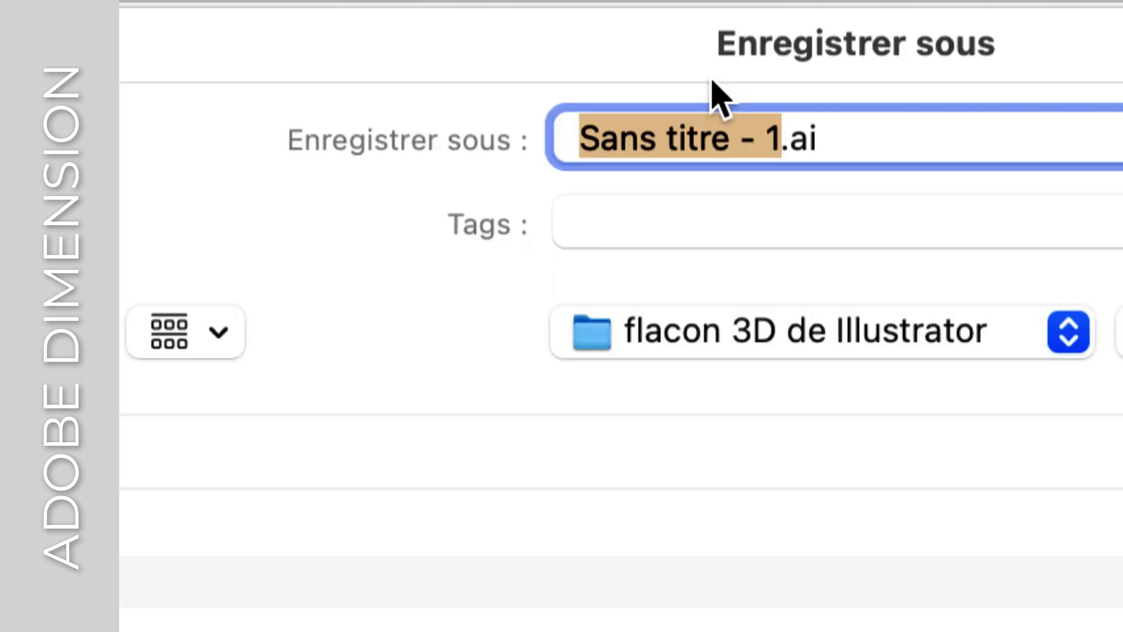
text(flacon-01)
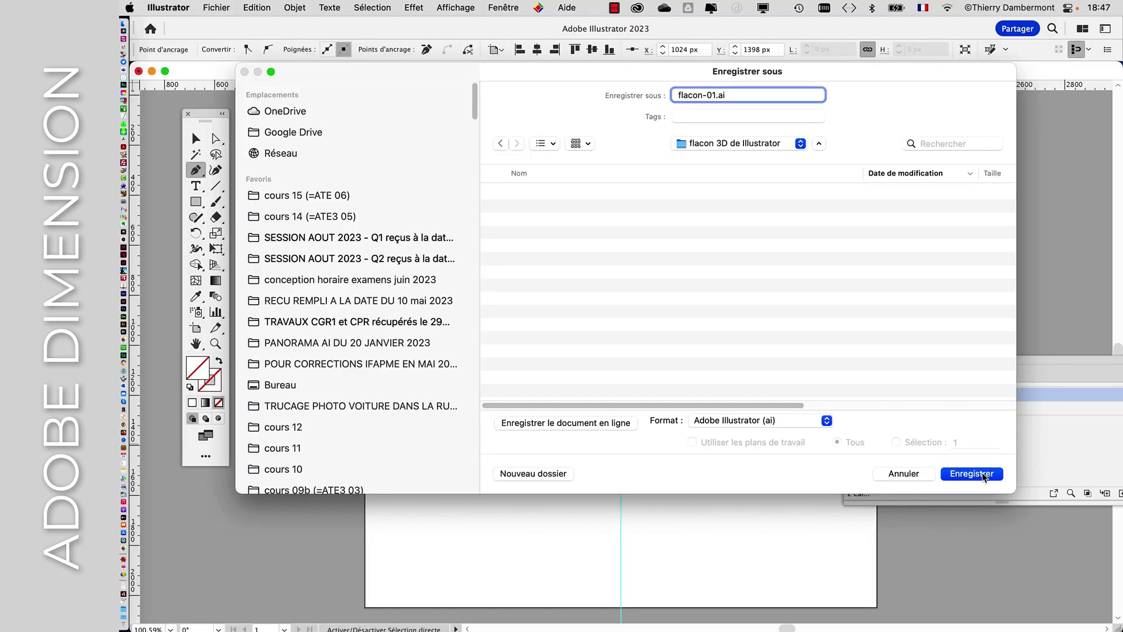
click(973, 474)
click(763, 481)
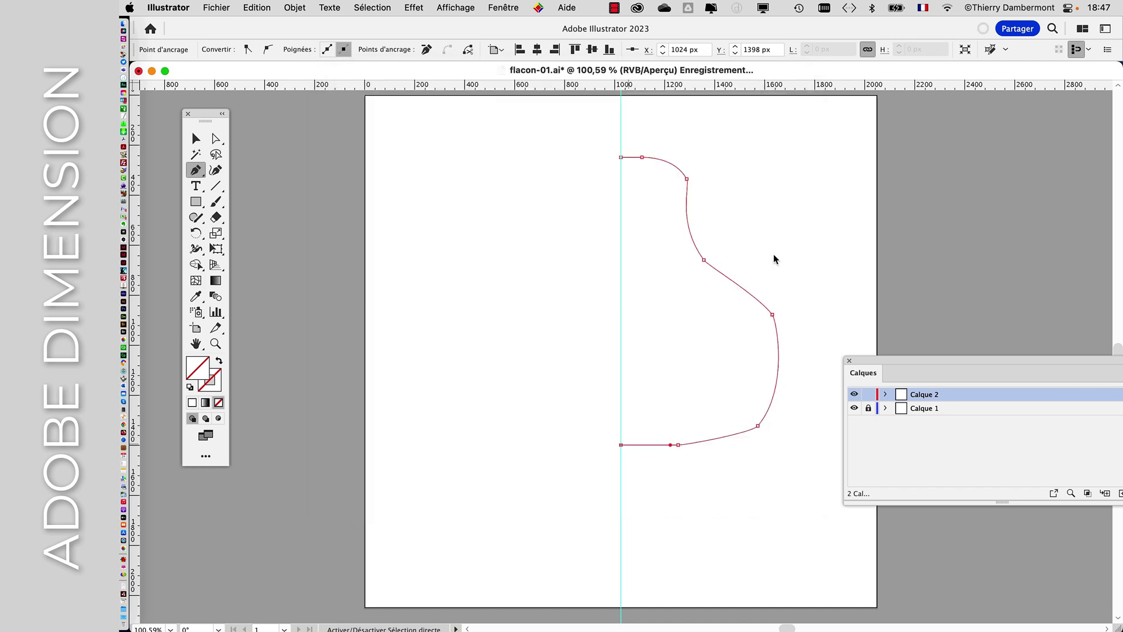
Step: Select the whole half-flask profile with the Selection tool and apply the 3D Révolution effect to it
drag(578, 279, 455, 281)
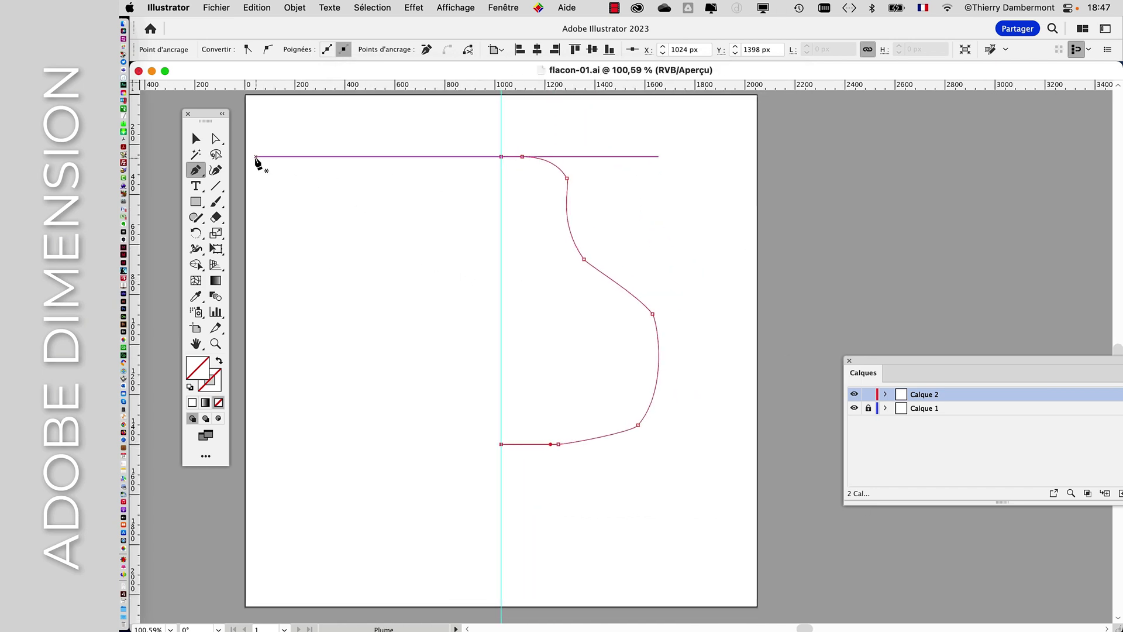
click(201, 138)
click(567, 209)
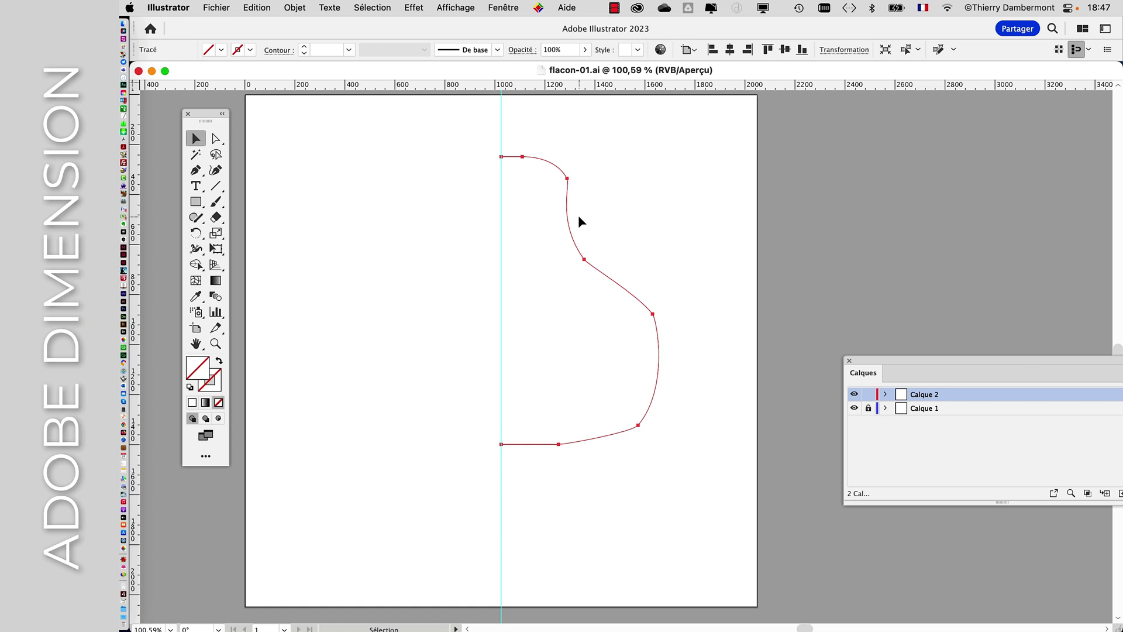
drag(524, 209, 458, 193)
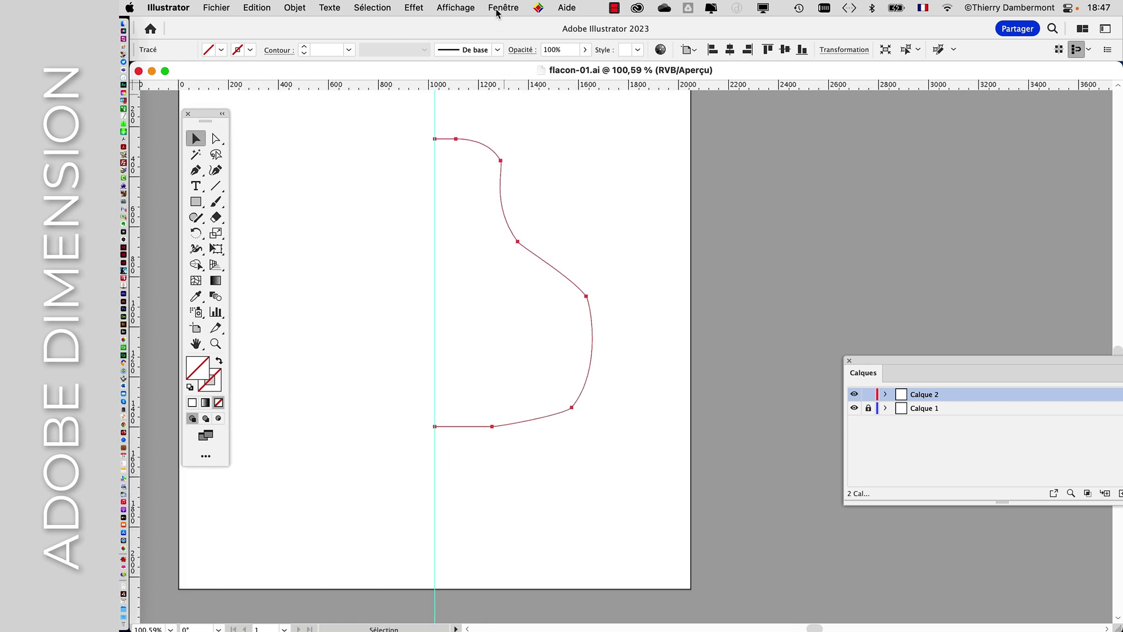
click(427, 7)
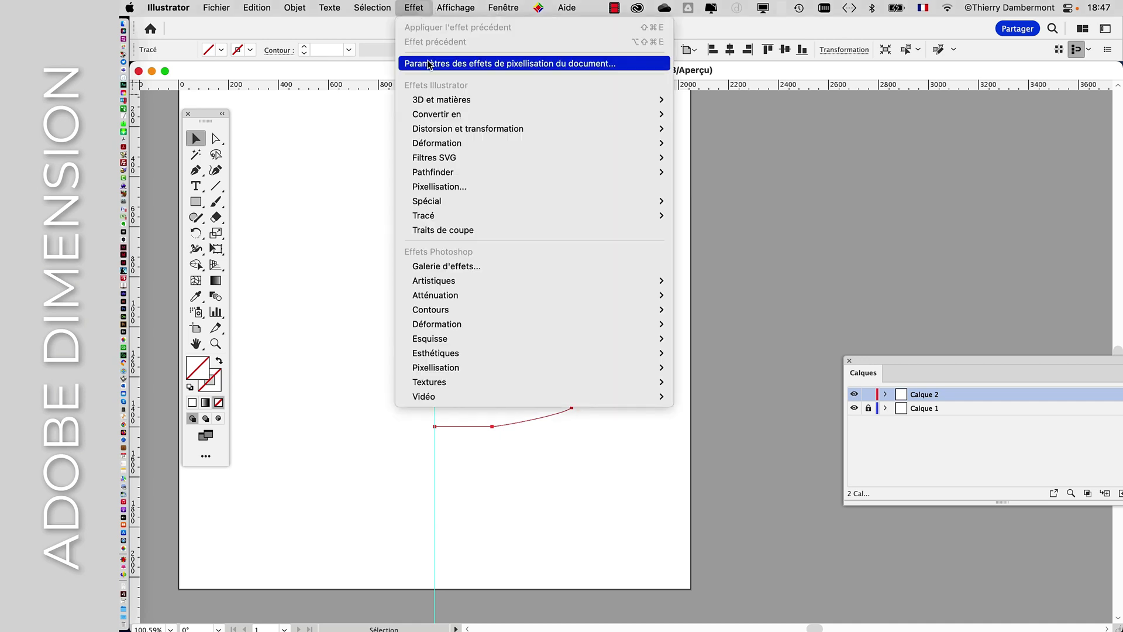
mouse_move(471, 99)
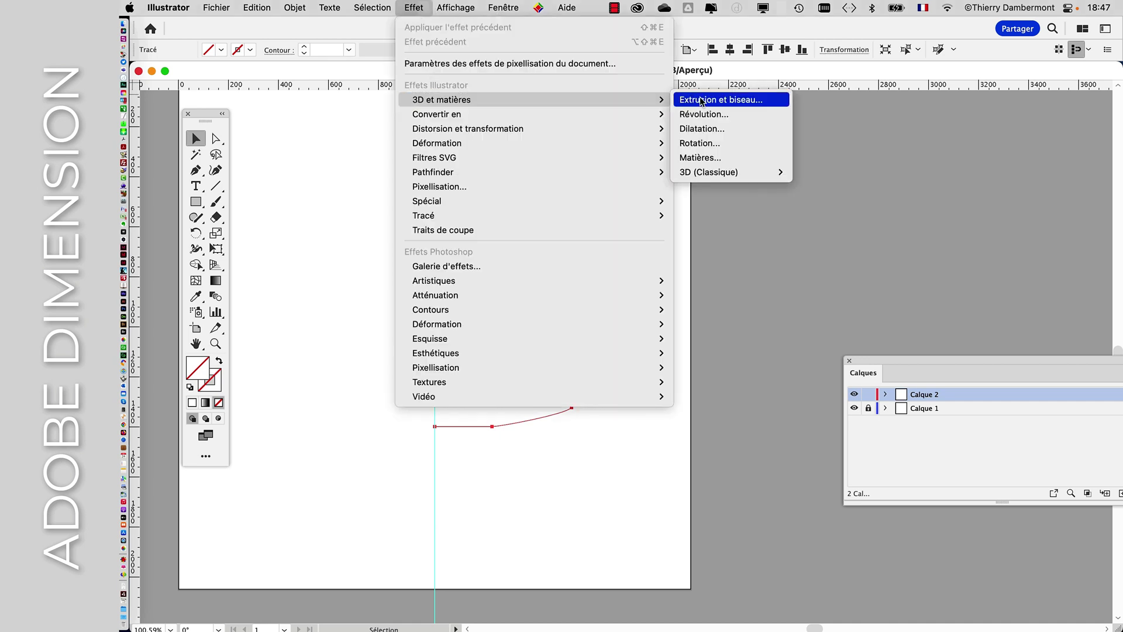
mouse_move(725, 175)
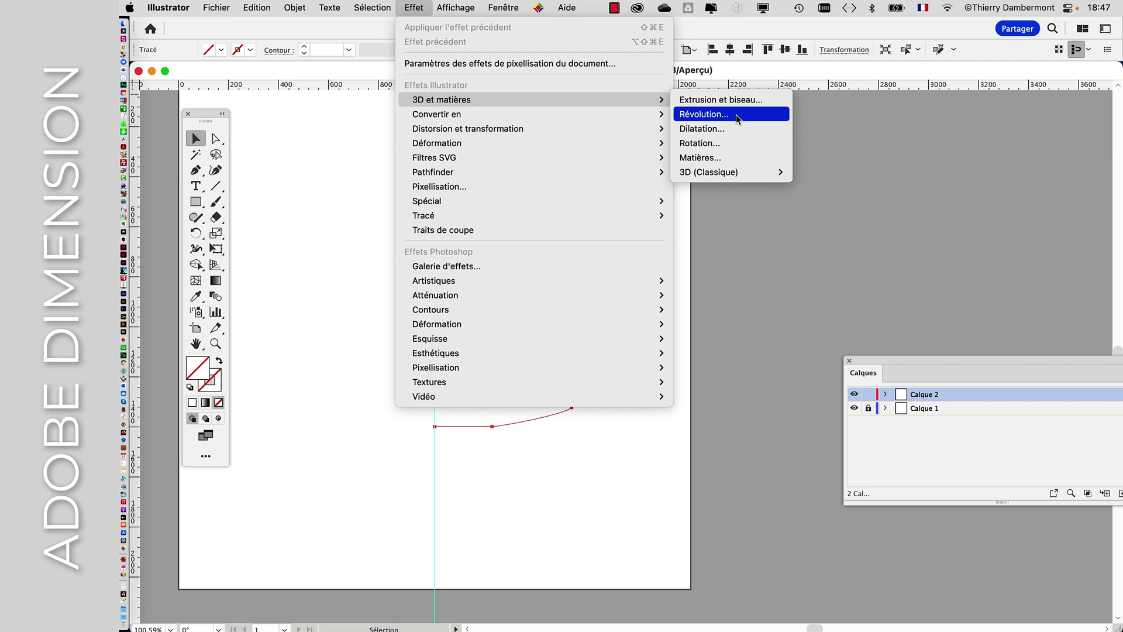
click(736, 116)
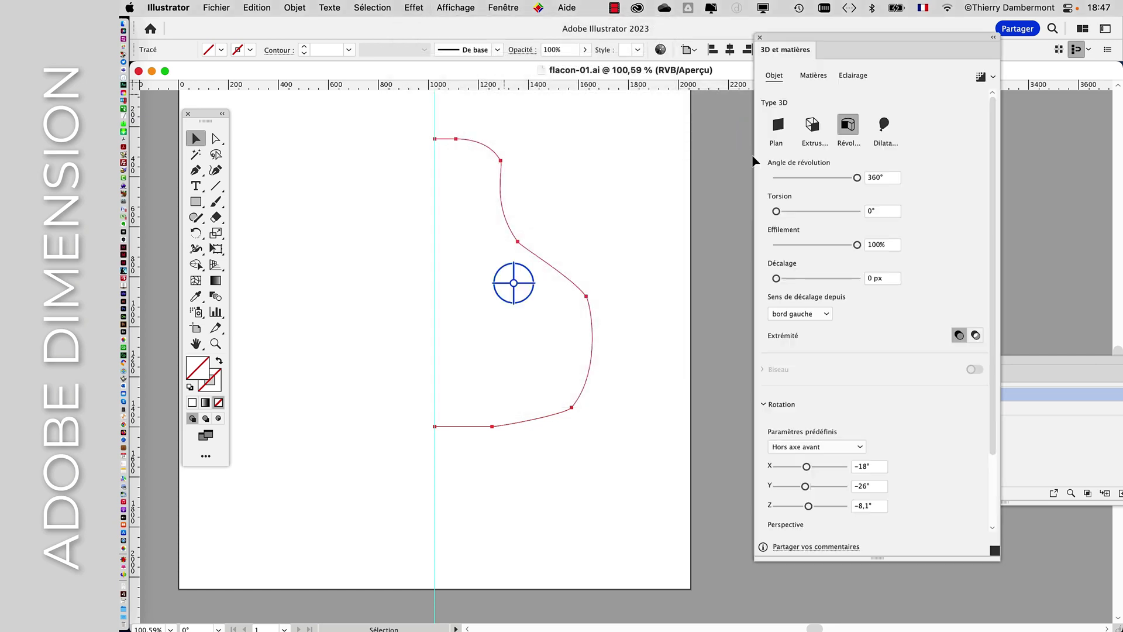
Step: Move the 3D et matières panel beside the artboard and switch the profile's Révolution type off and back on
drag(789, 47, 735, 74)
click(796, 154)
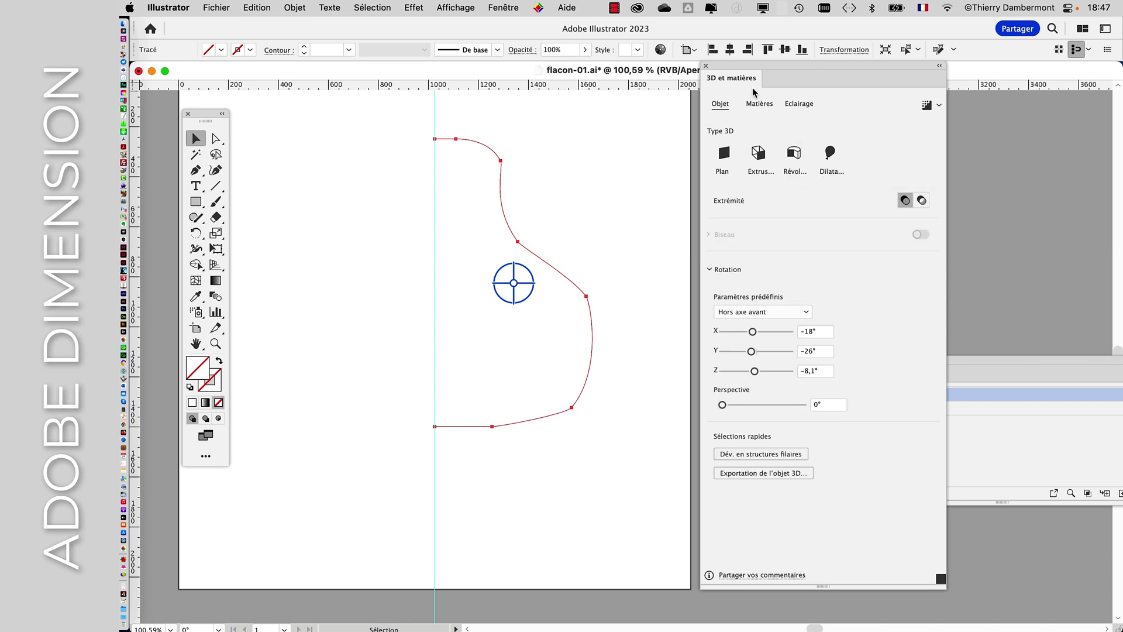
drag(759, 66, 821, 48)
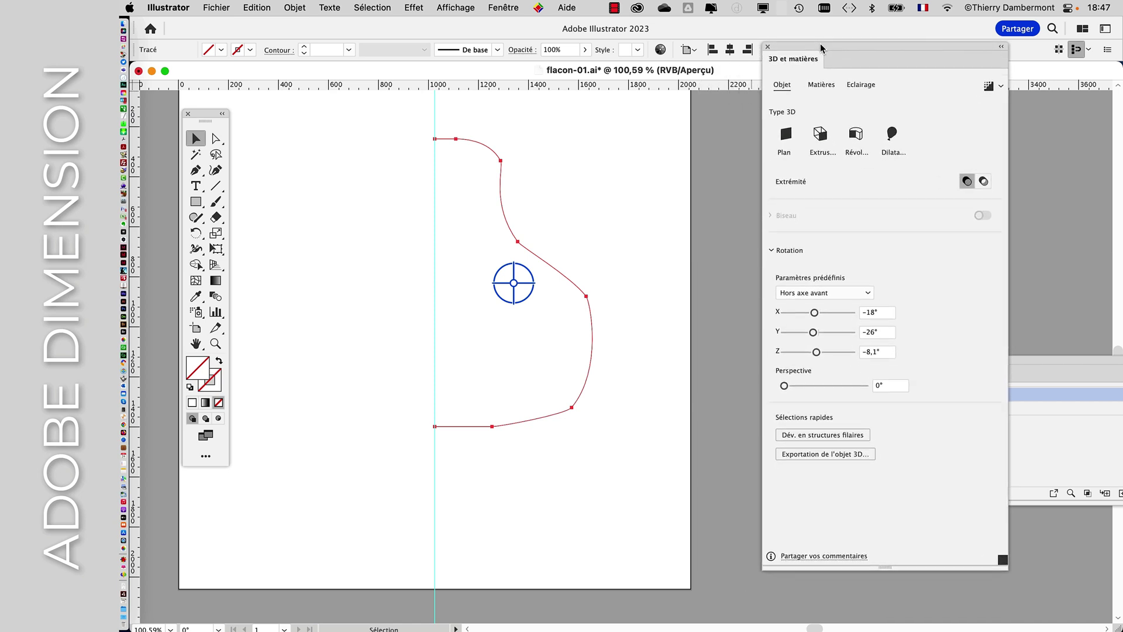
click(860, 138)
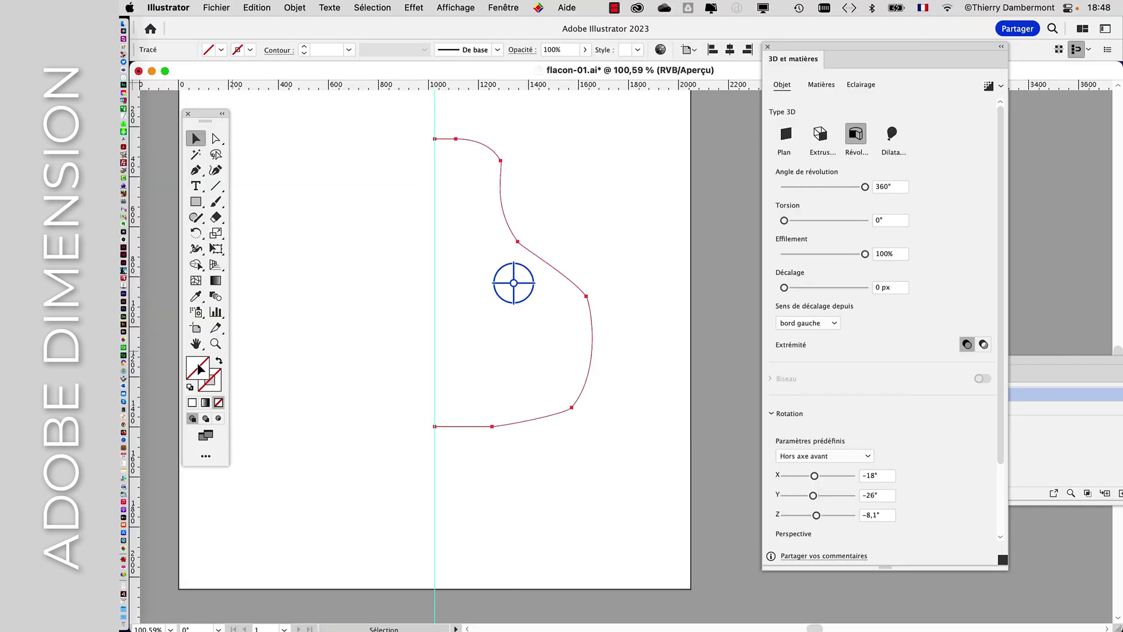
Step: Fill the revolved profile with the yellow-green swatch from the Nuancier, and move the swatches and 3D panels clear of the flask
click(514, 5)
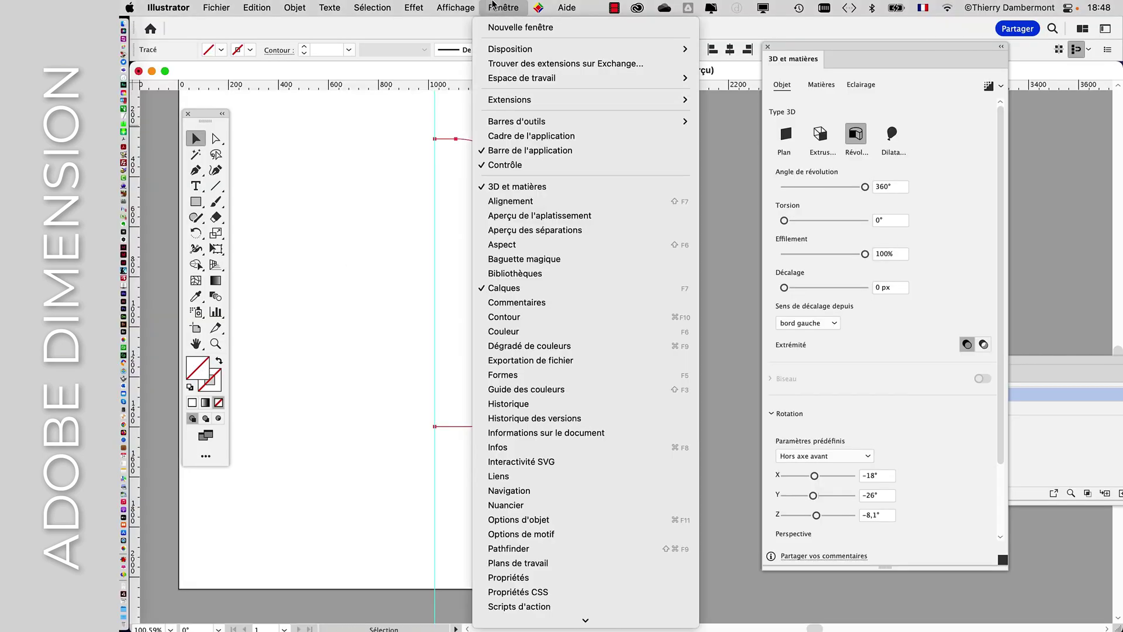
click(549, 505)
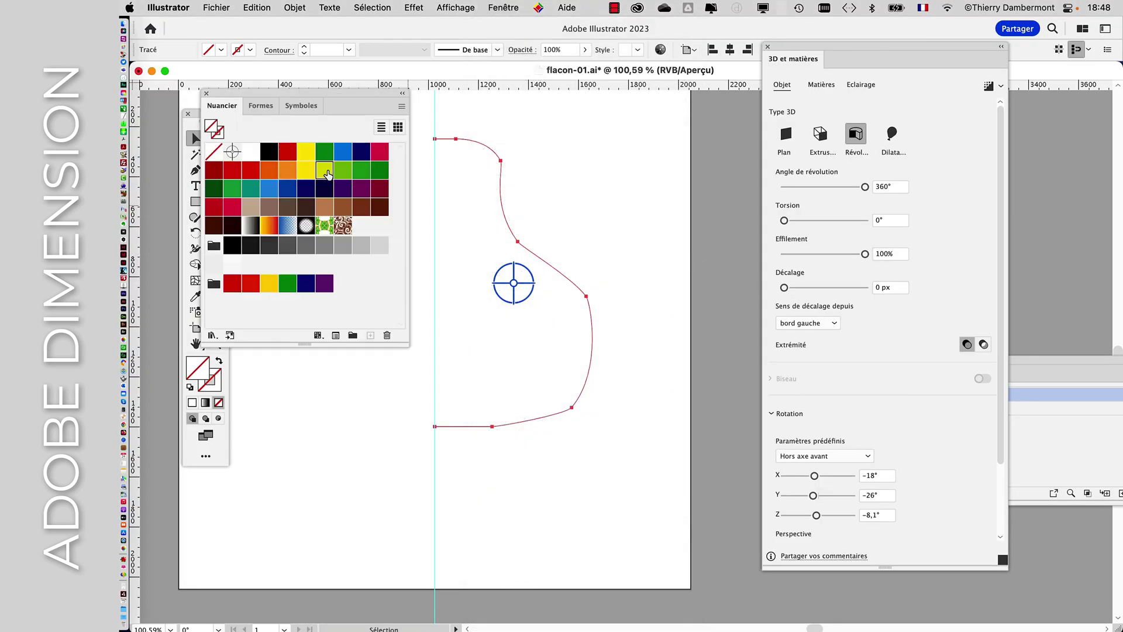
click(328, 175)
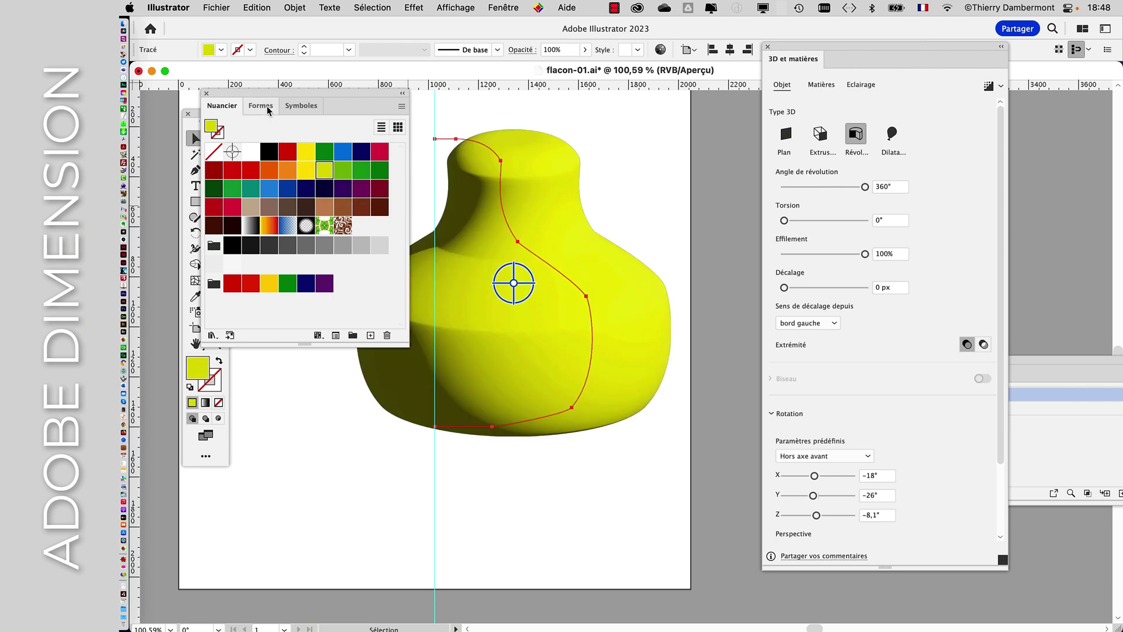
drag(784, 53, 910, 58)
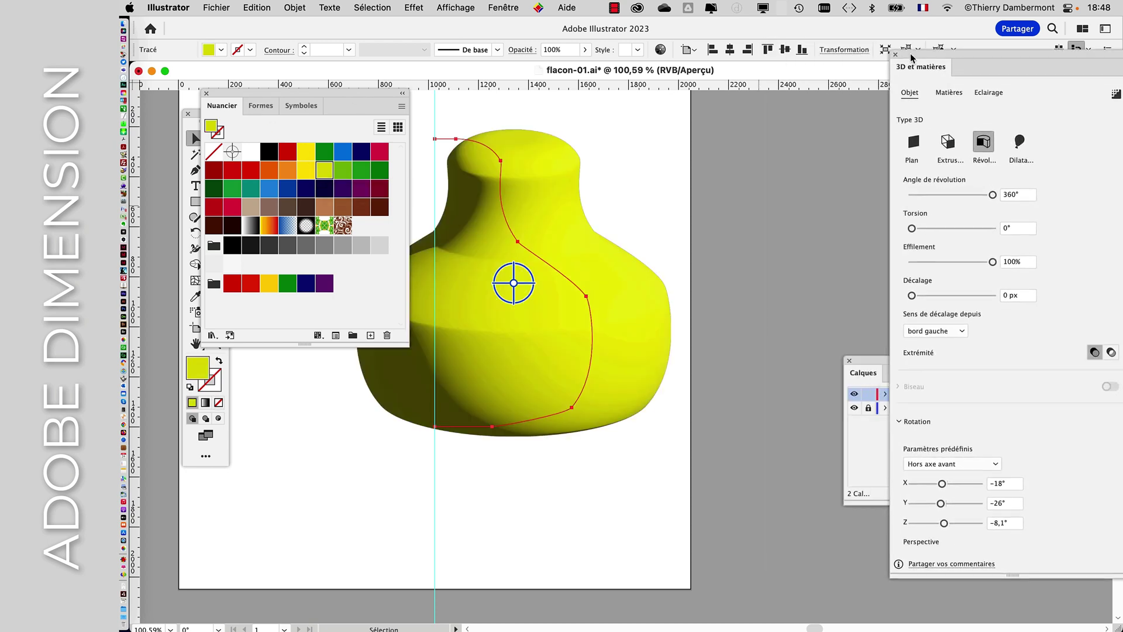
drag(286, 100, 794, 125)
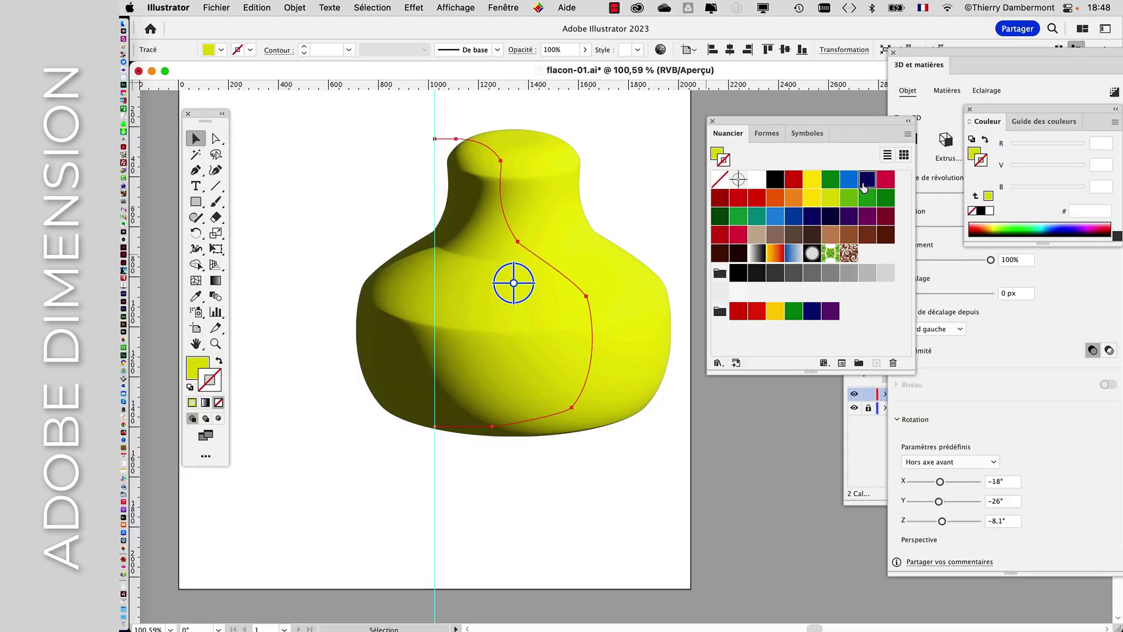
Step: Try a dark blue stroke on the flask, reset the stroke to none and make the fill active again
click(864, 183)
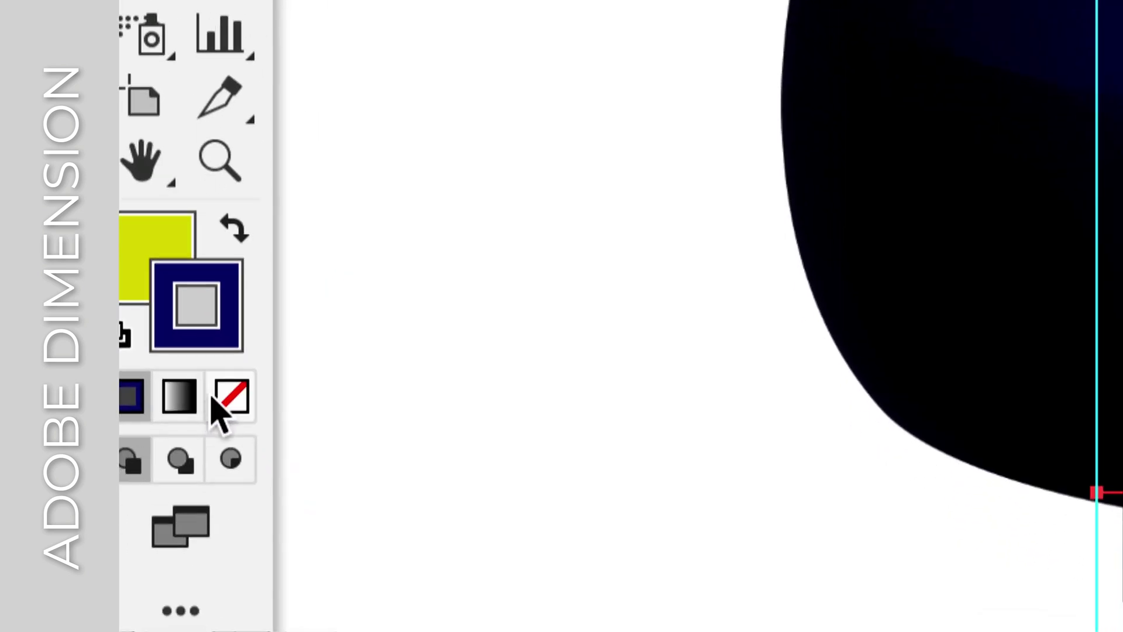
click(226, 400)
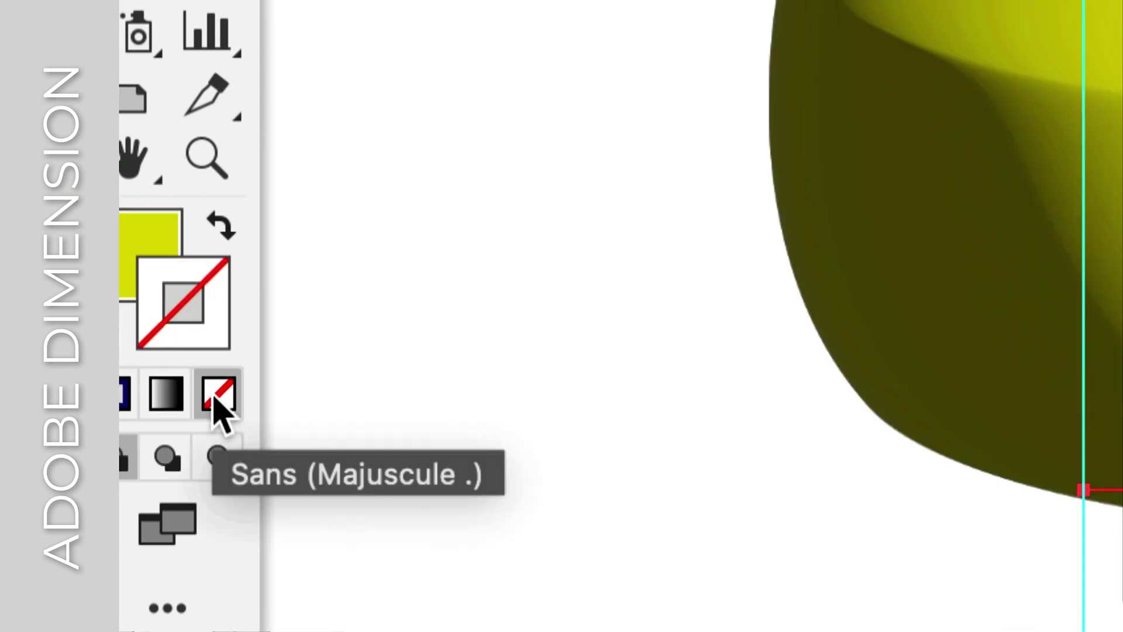
click(128, 270)
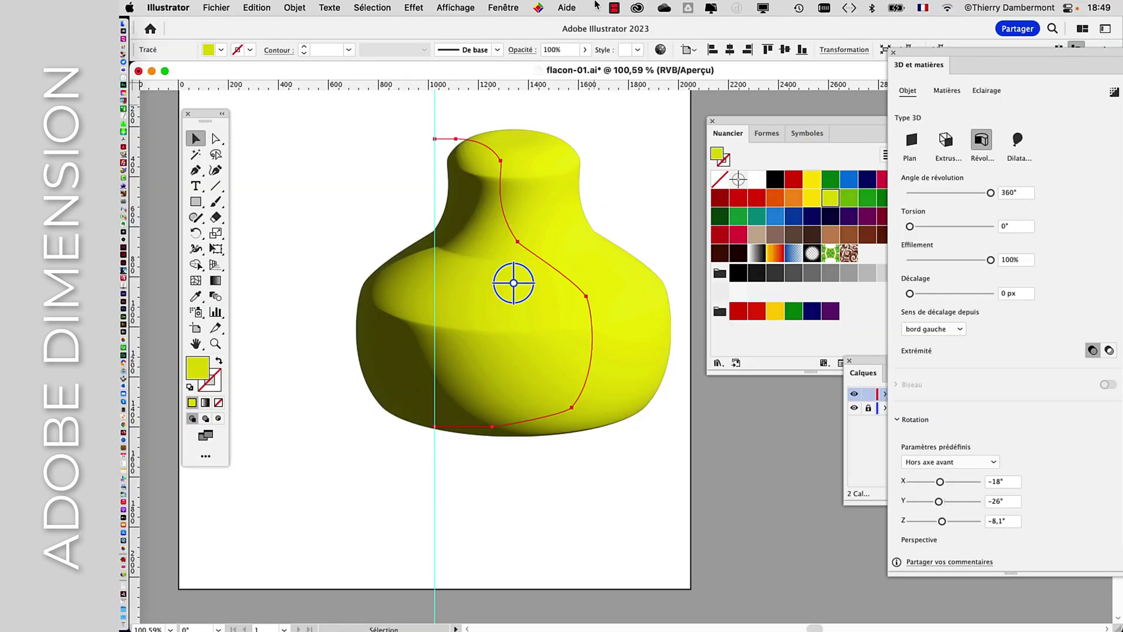
click(417, 8)
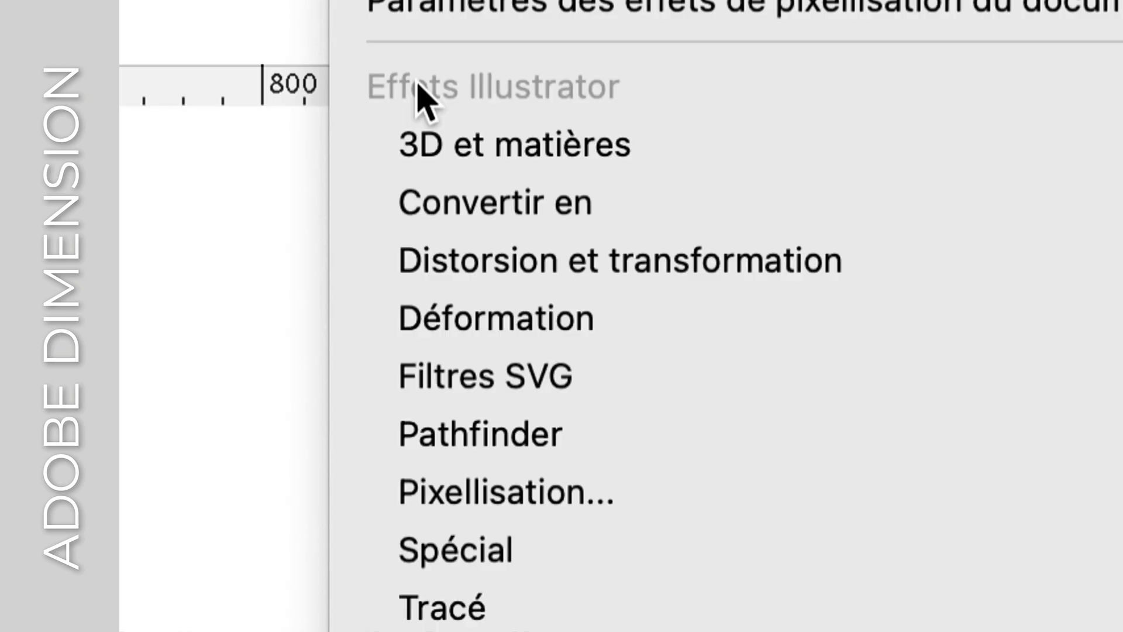
mouse_move(802, 152)
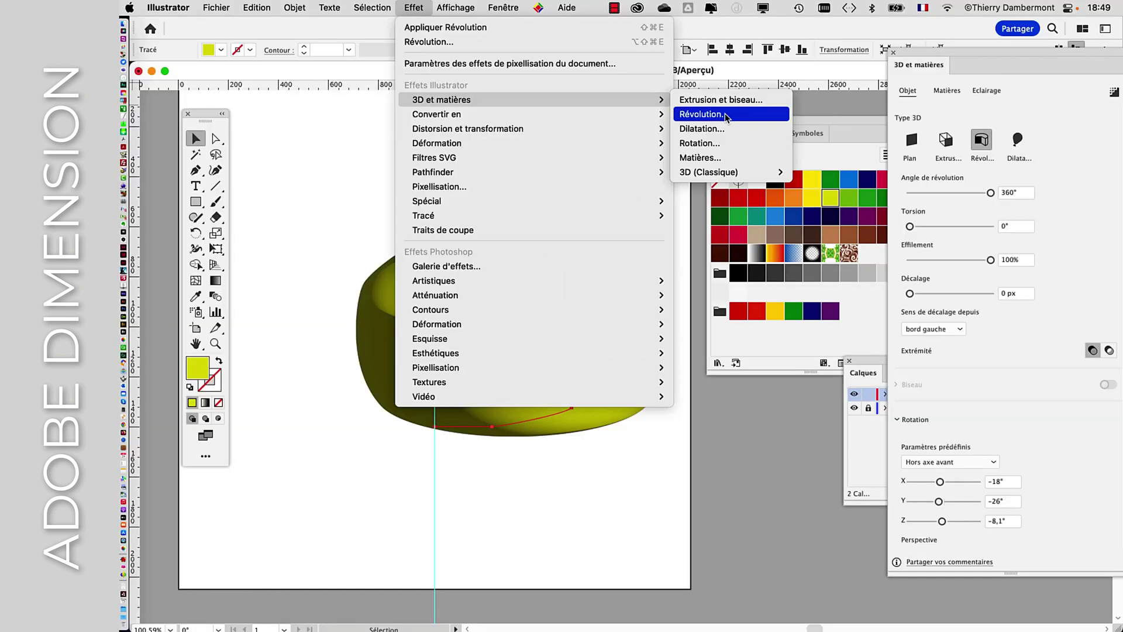
click(666, 110)
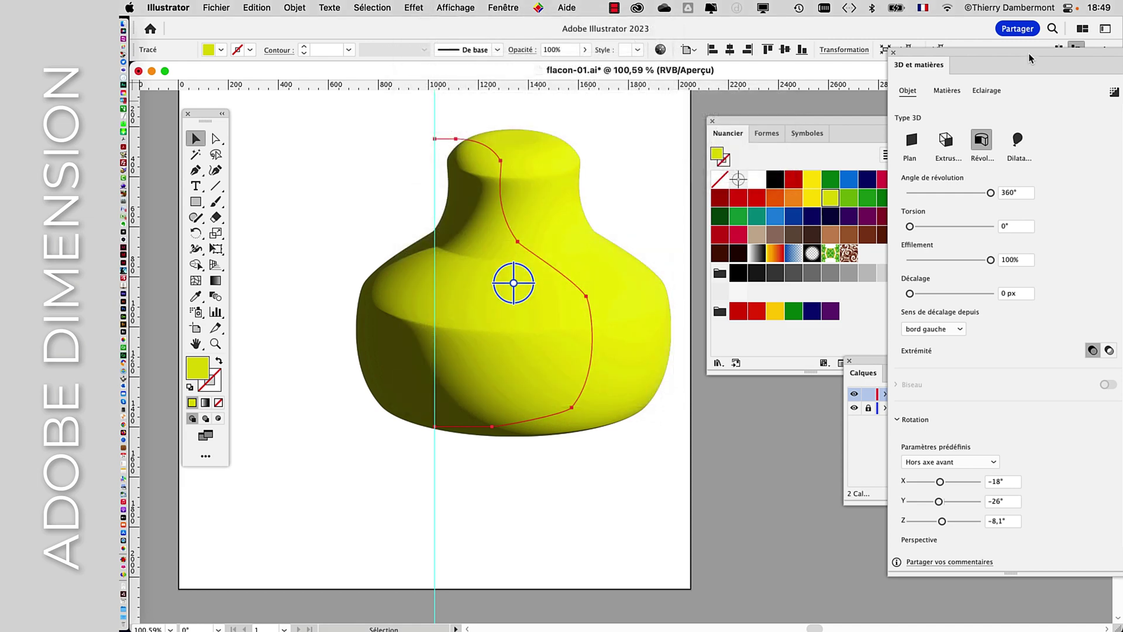
Step: Try bord droit as the revolution's offset direction, set it back to bord gauche, and reposition the 3D et matières panel
drag(875, 76, 818, 39)
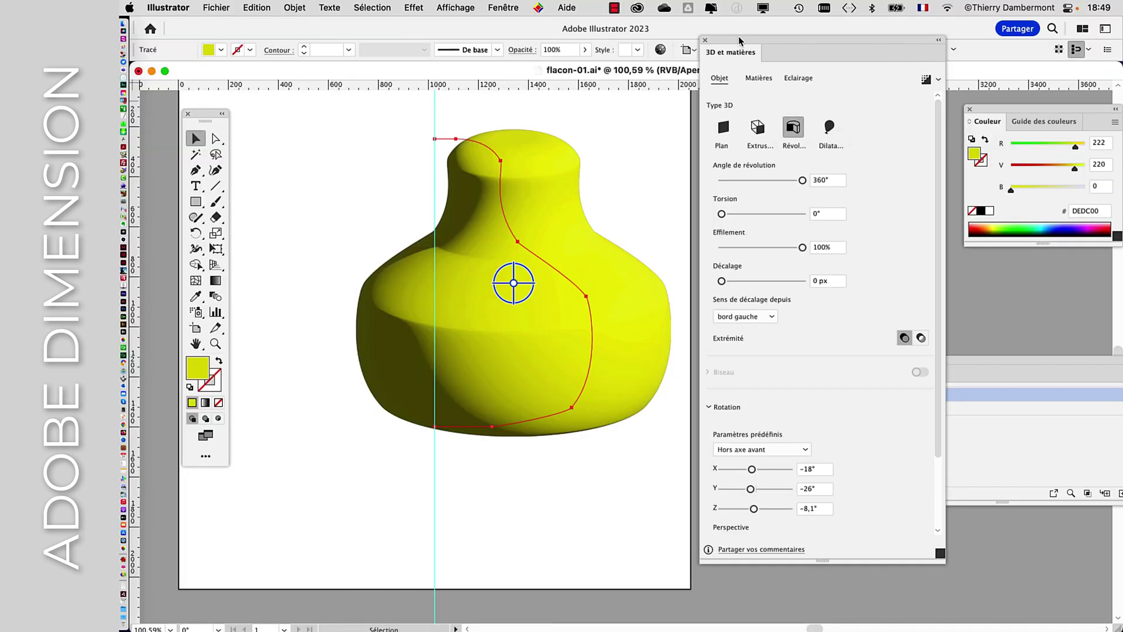
drag(739, 41, 769, 39)
click(775, 315)
click(786, 345)
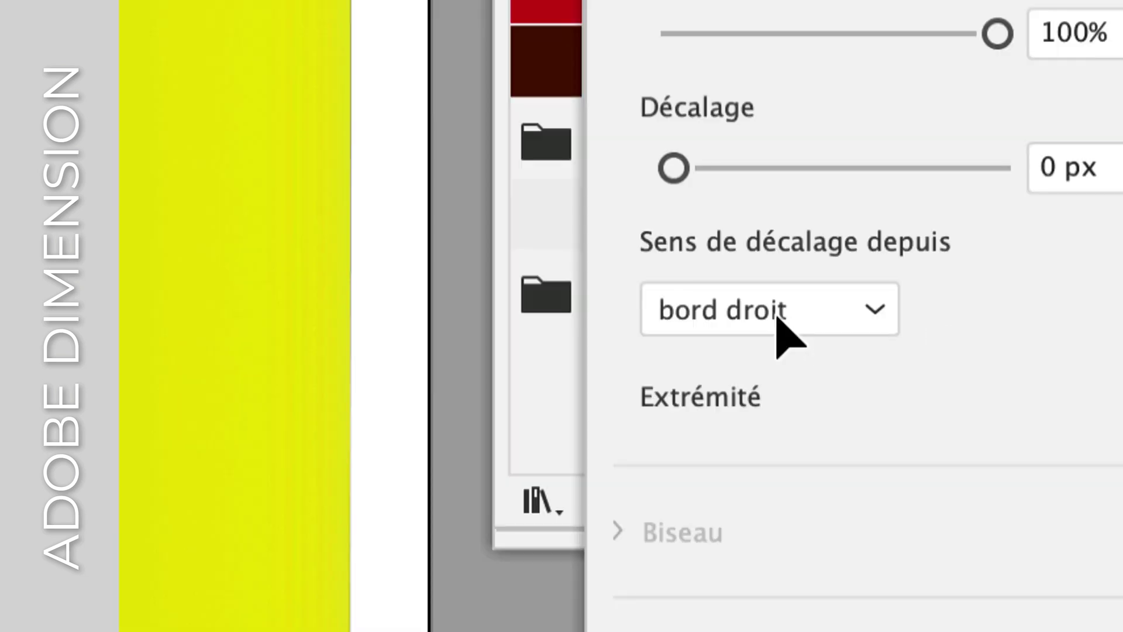
click(777, 318)
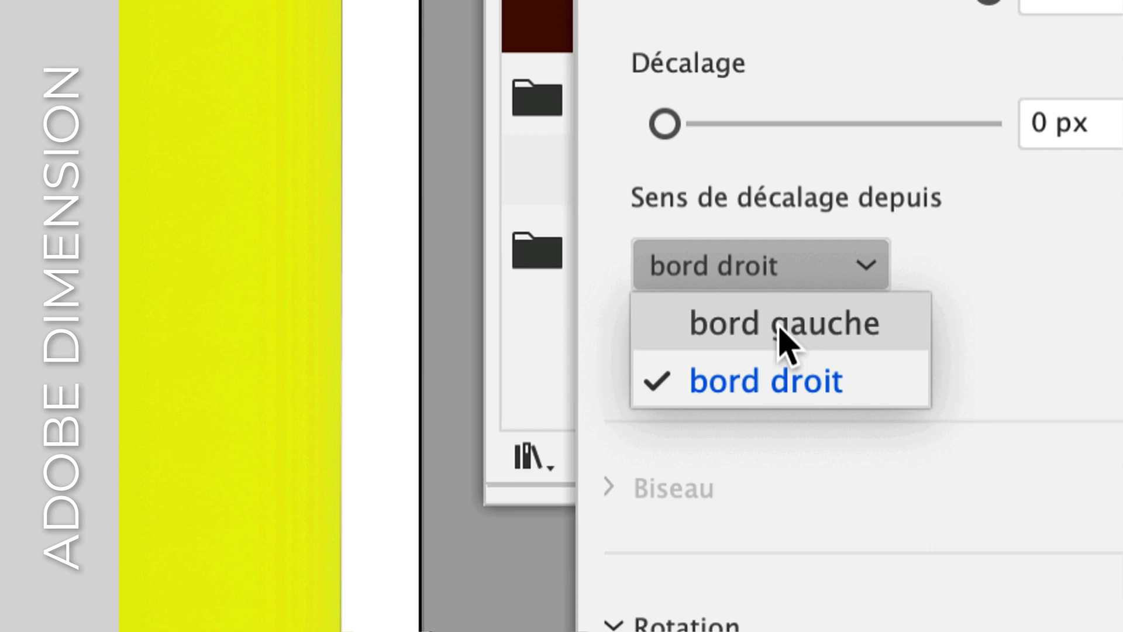
click(781, 329)
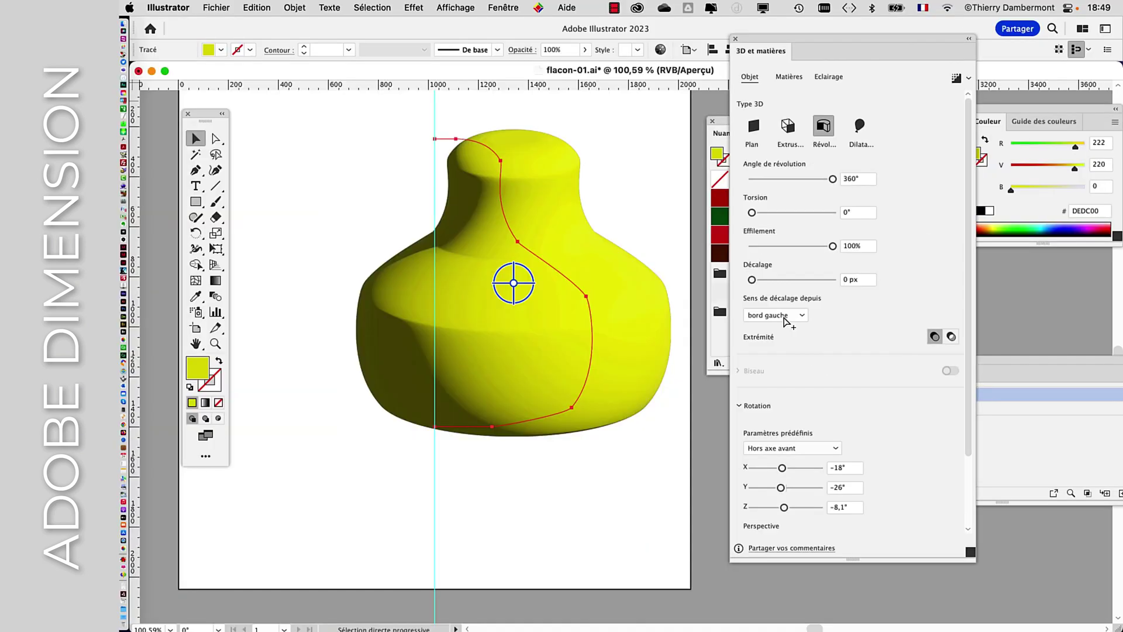
drag(765, 38, 789, 47)
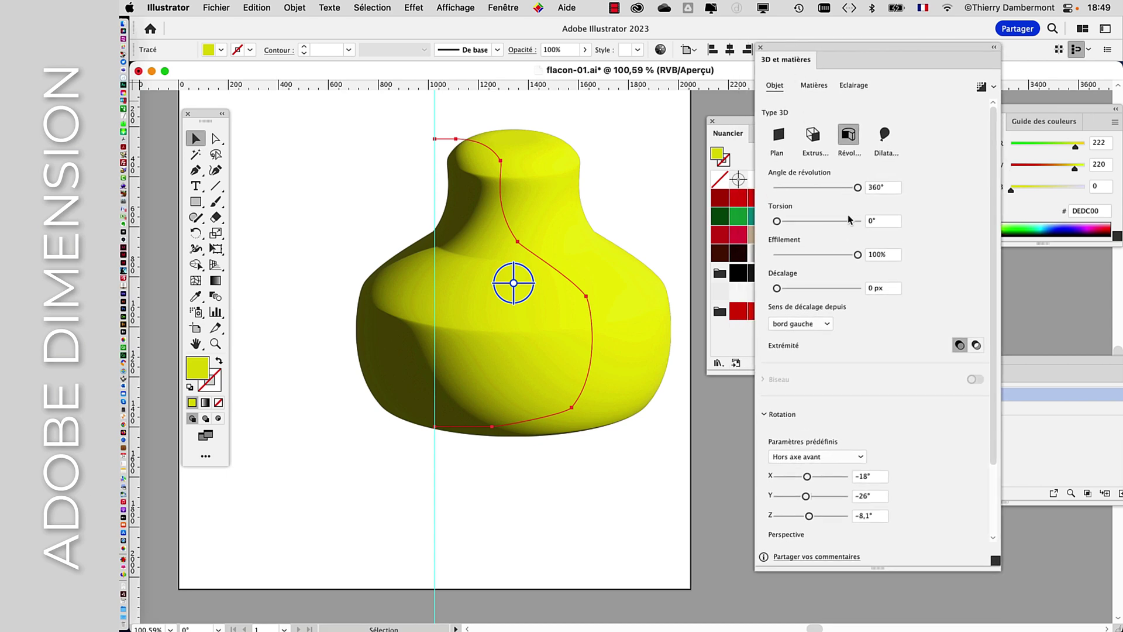
Step: Save the document as flacon-02.ai in the flacon 3D de Illustrator folder, keeping the Illustrator 2020 version options
click(216, 7)
click(781, 187)
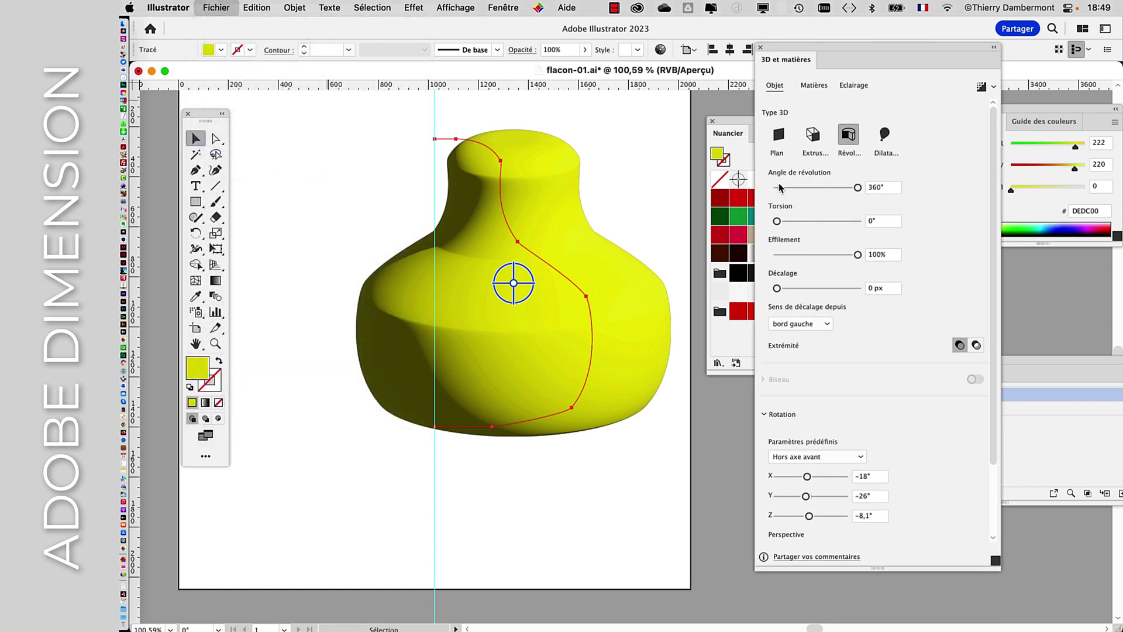
key(shift+super+s)
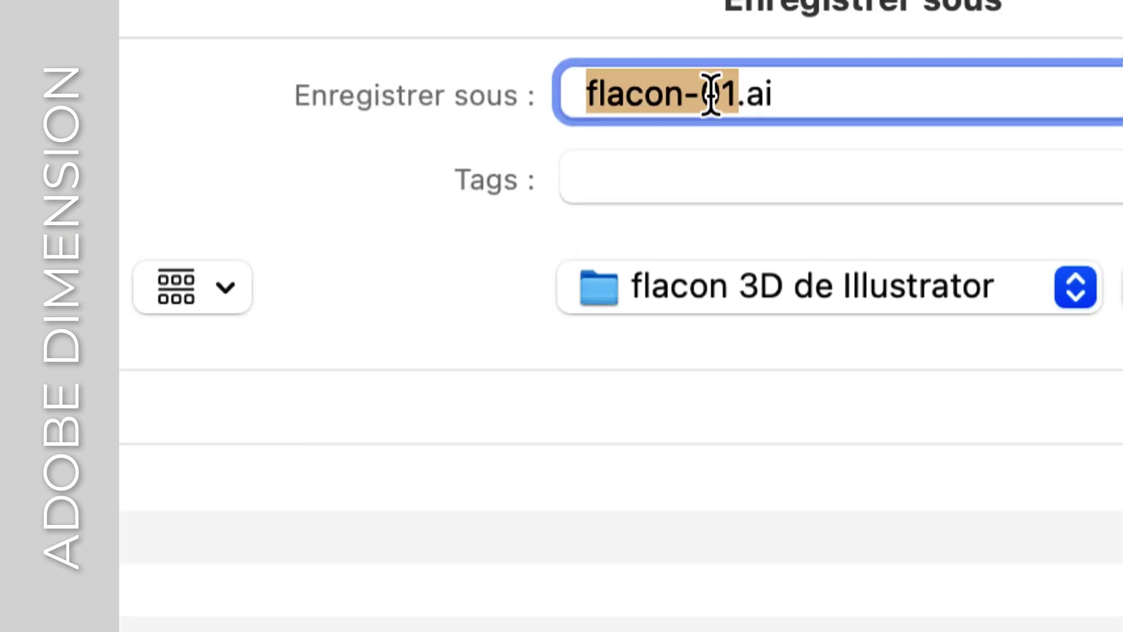
click(709, 96)
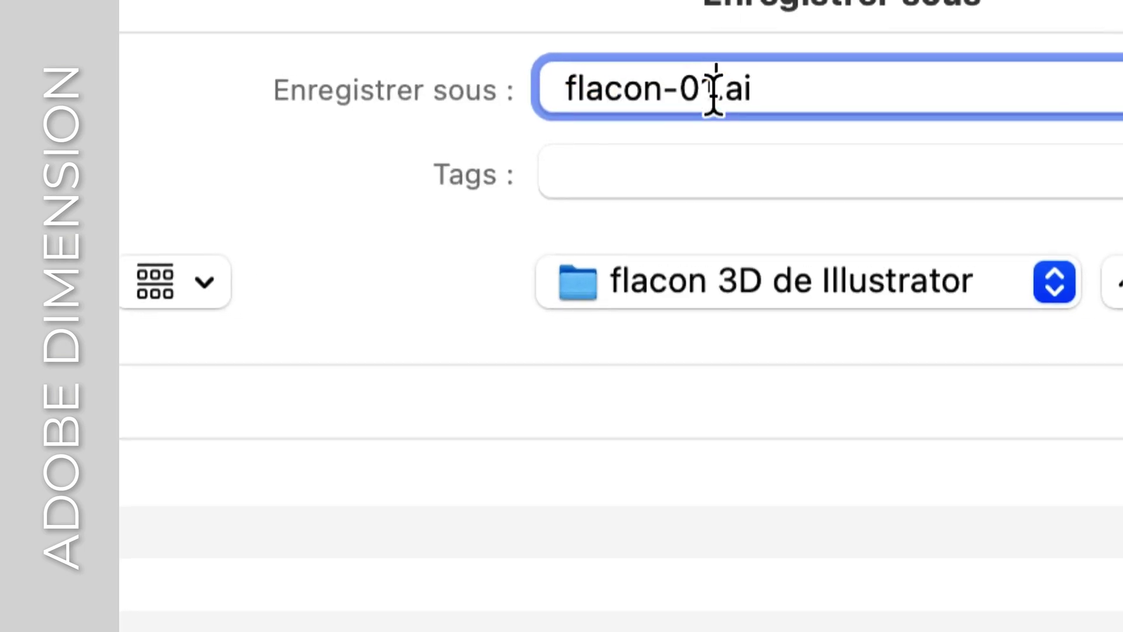
key(shift+Left)
text(2)
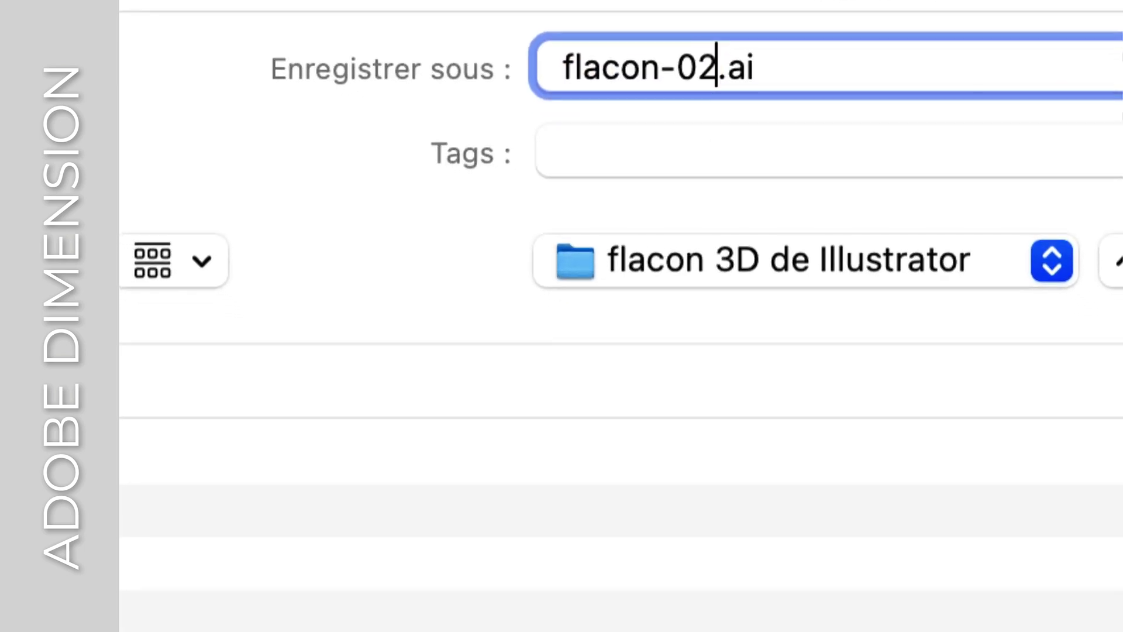
click(972, 473)
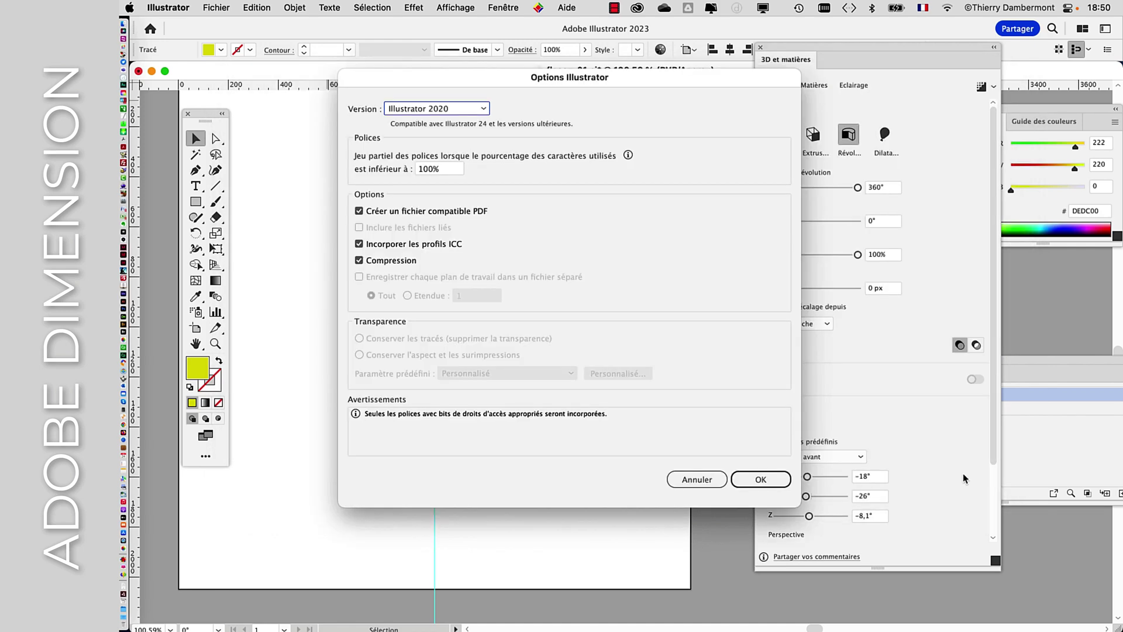
key(Return)
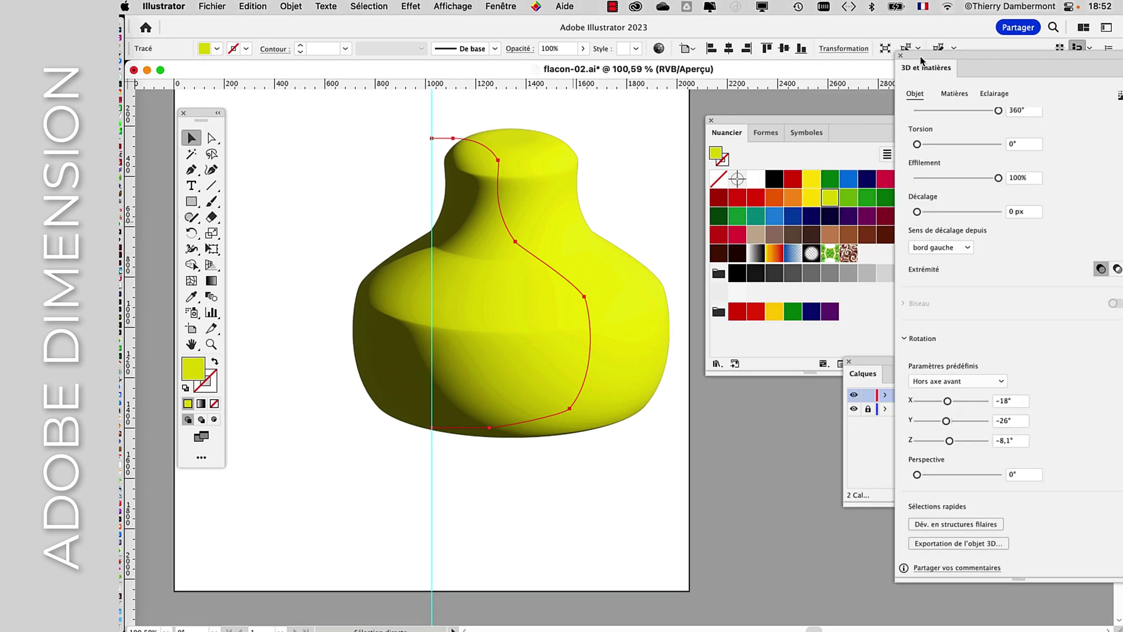
Step: Send the revolved flask to 3D object export from the 3D et matières panel, and collapse and re-expand the export settings
drag(920, 59, 651, 31)
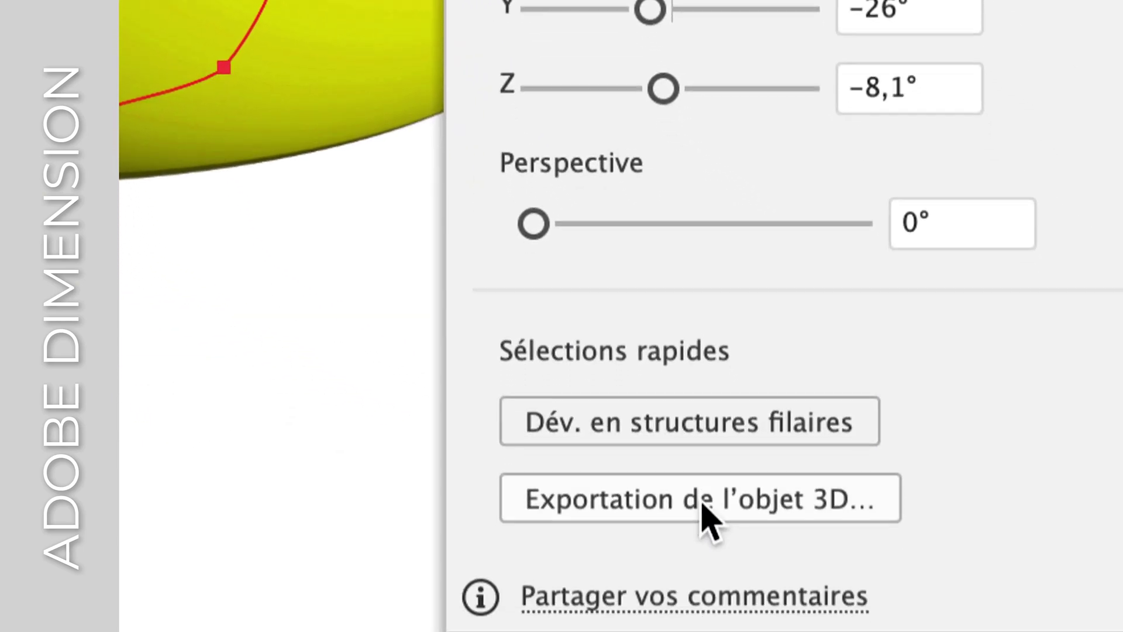
click(702, 503)
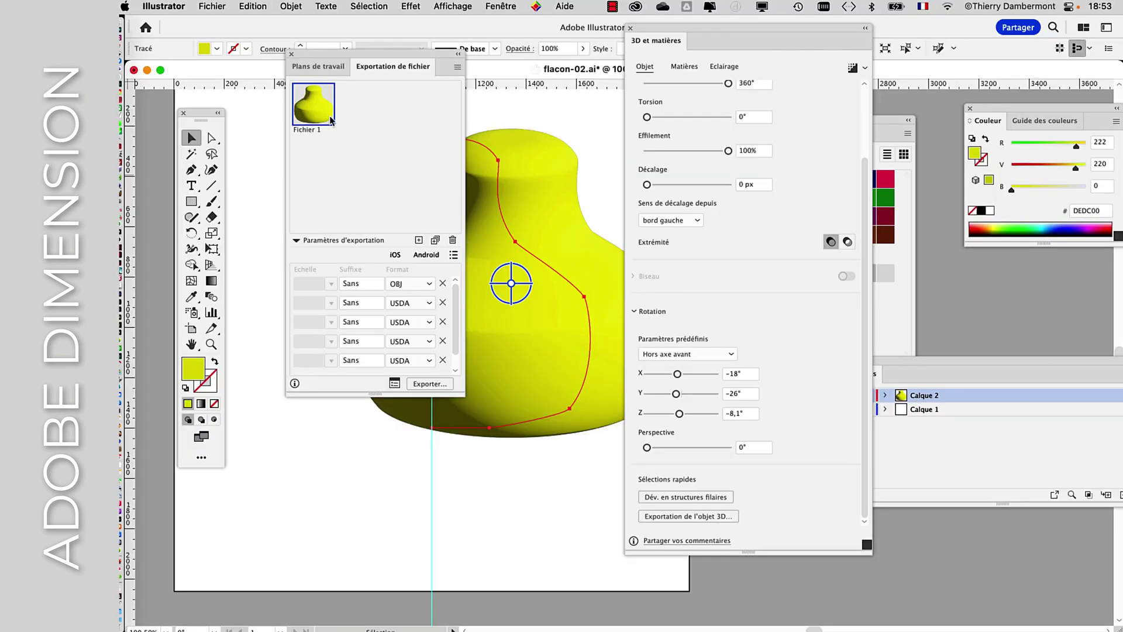
click(296, 240)
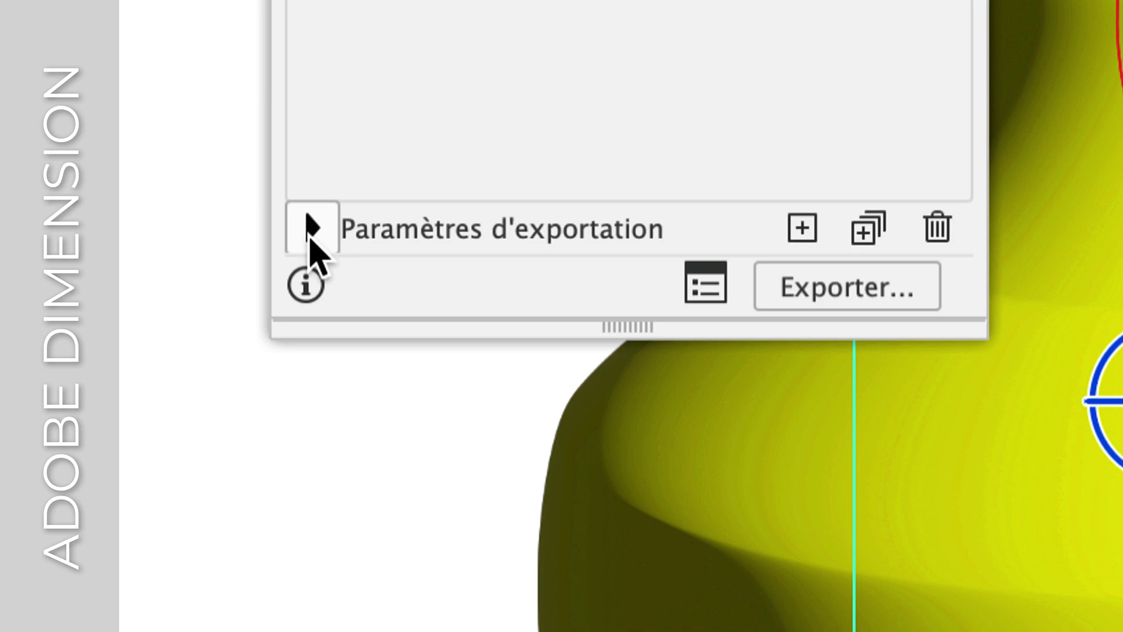
click(310, 234)
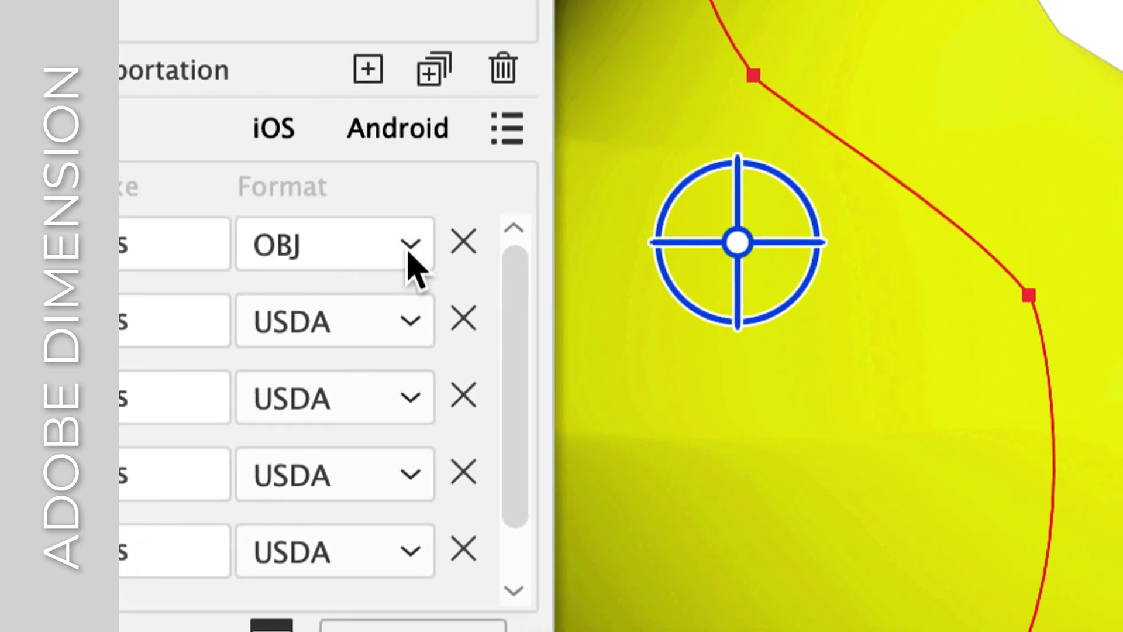
Step: Keep OBJ as the flask's first export format and remove all the extra USDA rows
click(410, 253)
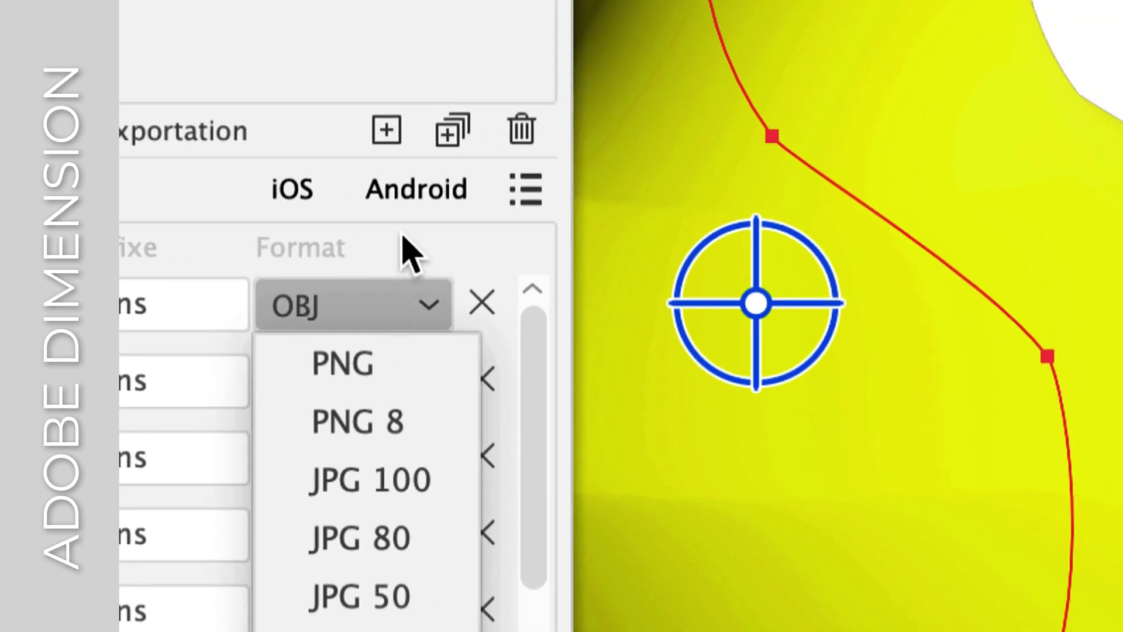
click(433, 303)
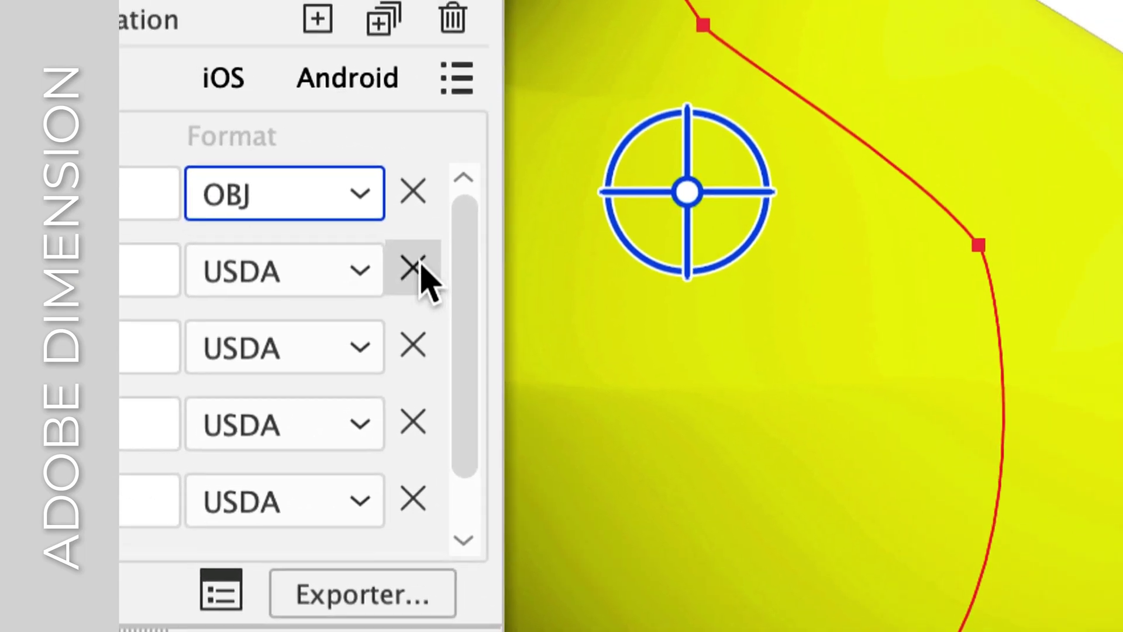
click(787, 321)
click(416, 257)
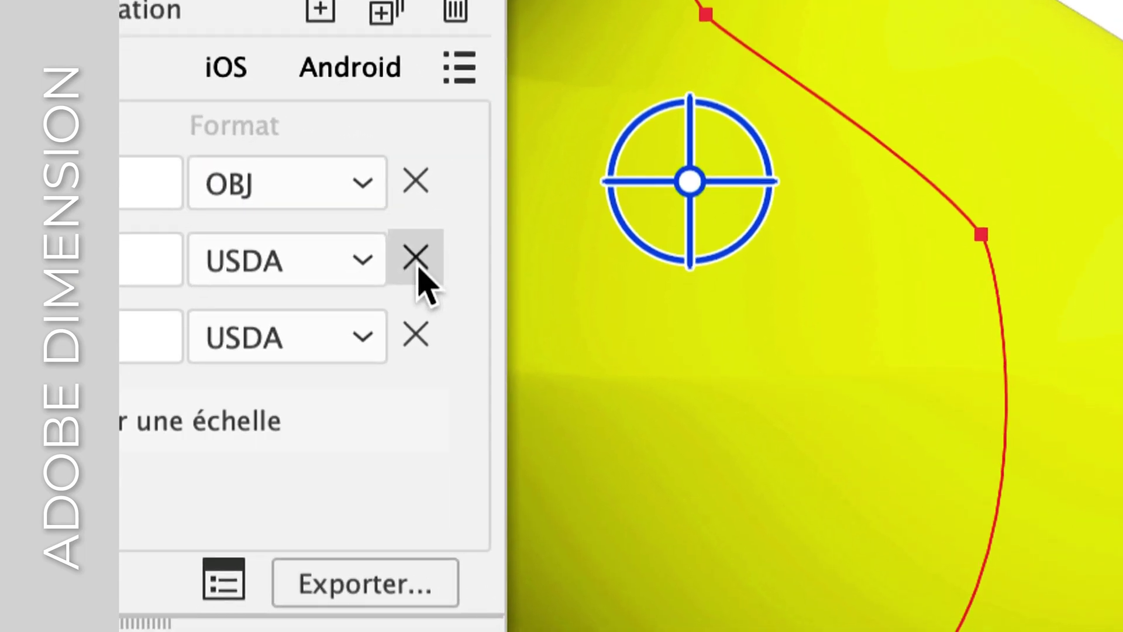
click(415, 258)
click(415, 257)
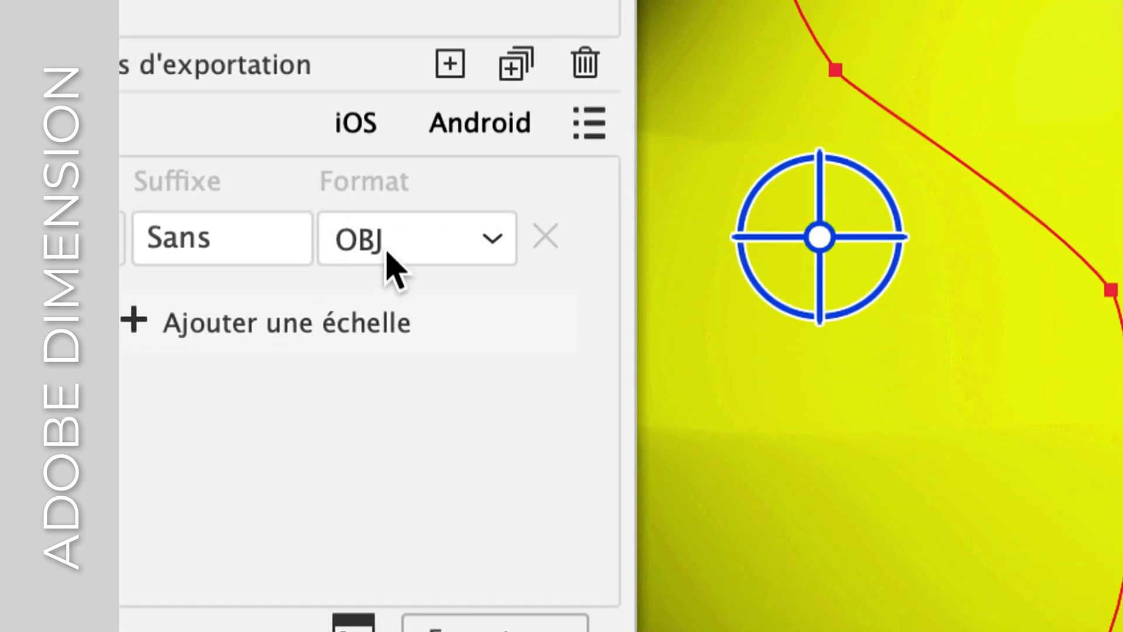
Step: Keep OBJ as the only export format and export the flask into the flacon 3D de Illustrator folder
click(641, 212)
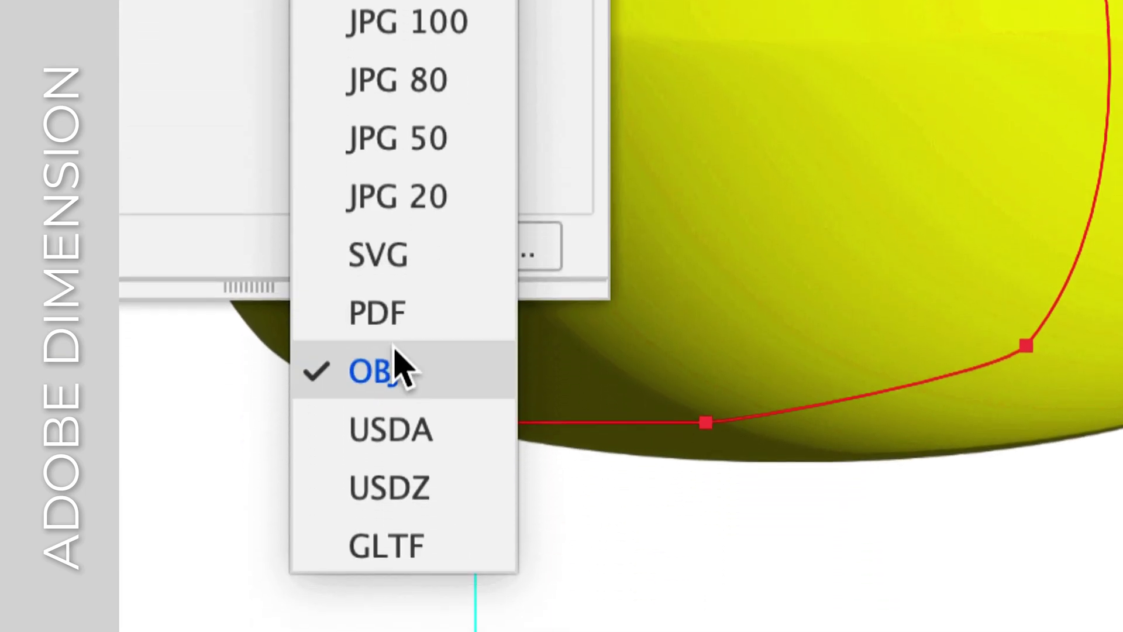
click(401, 461)
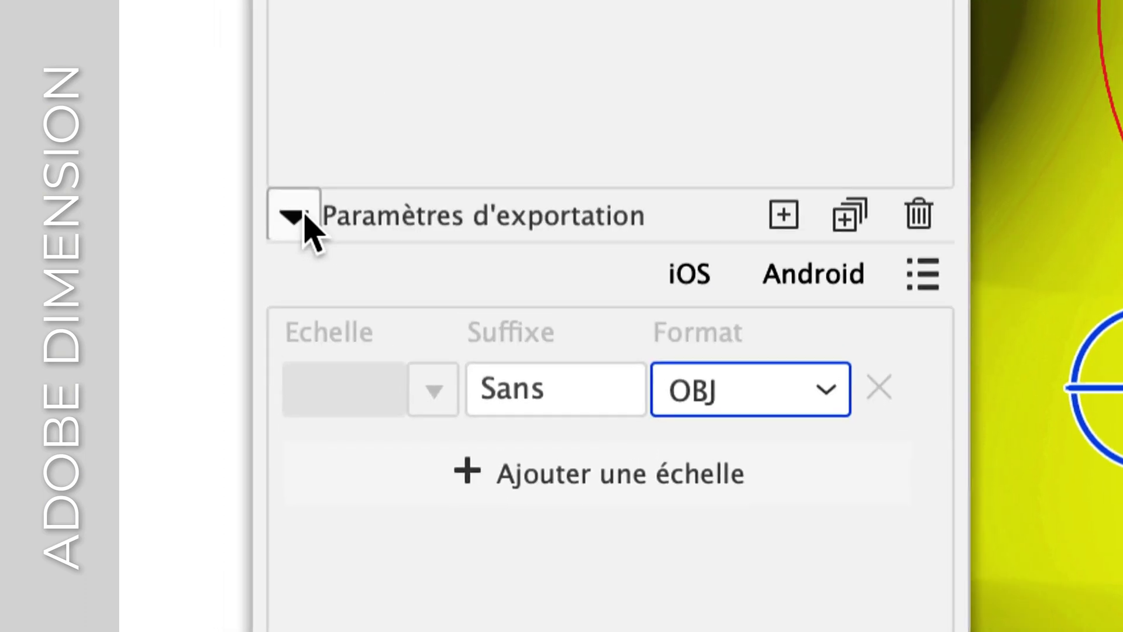
click(252, 70)
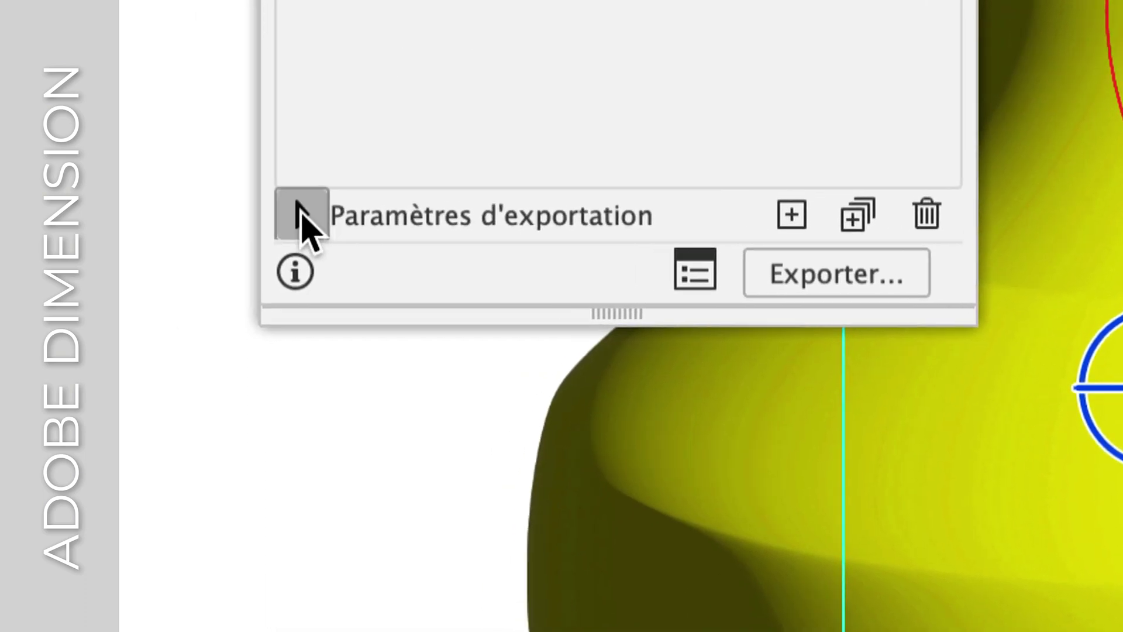
click(301, 218)
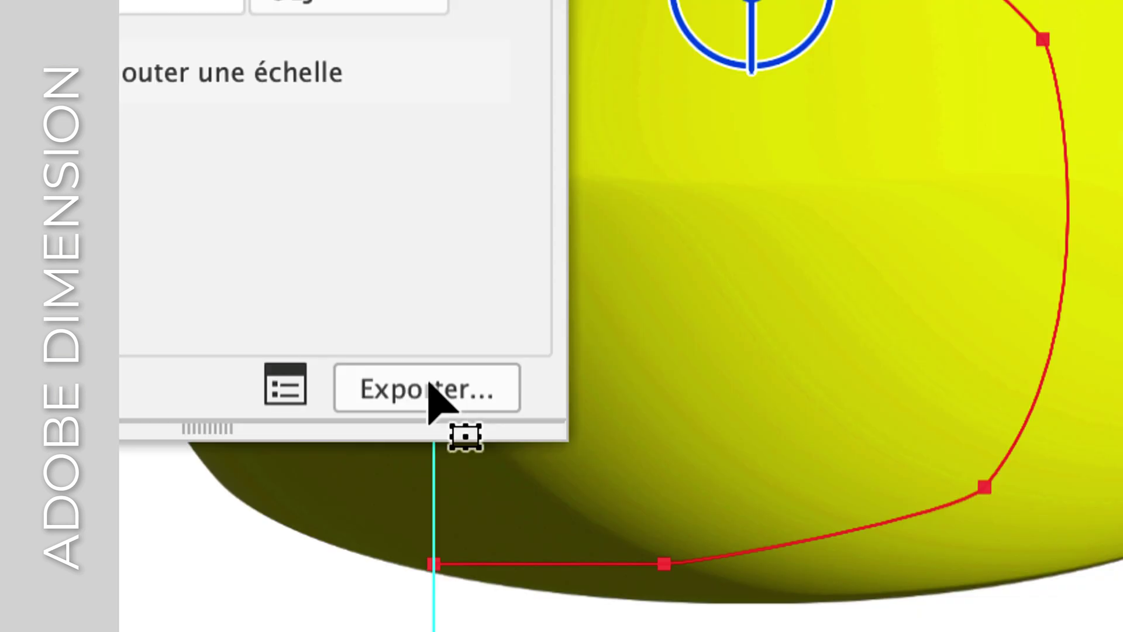
click(431, 385)
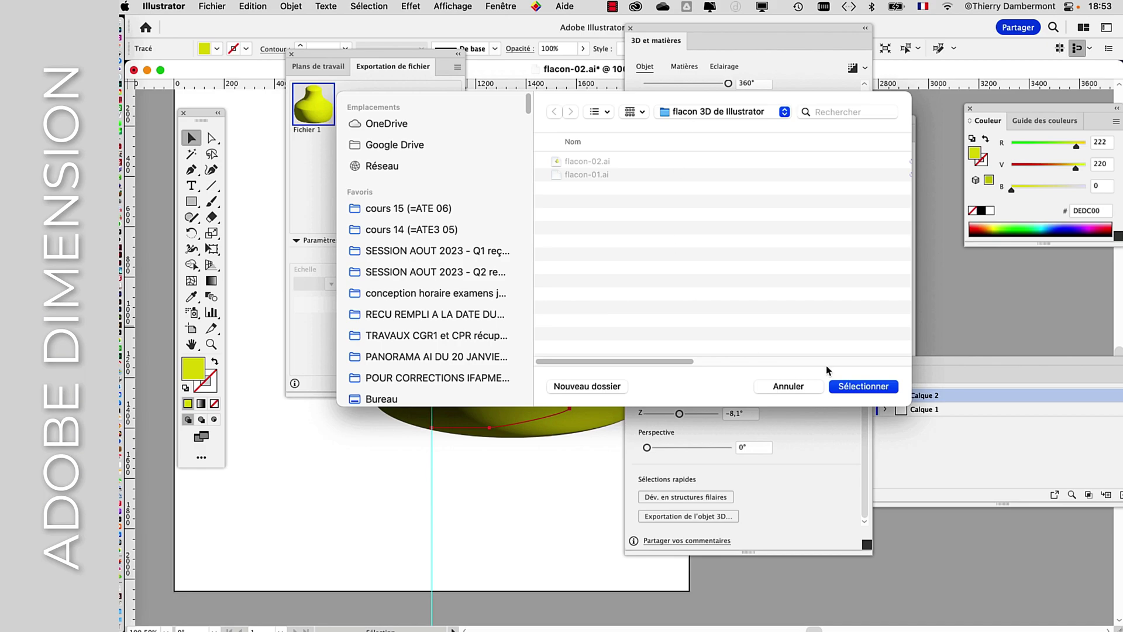
click(866, 387)
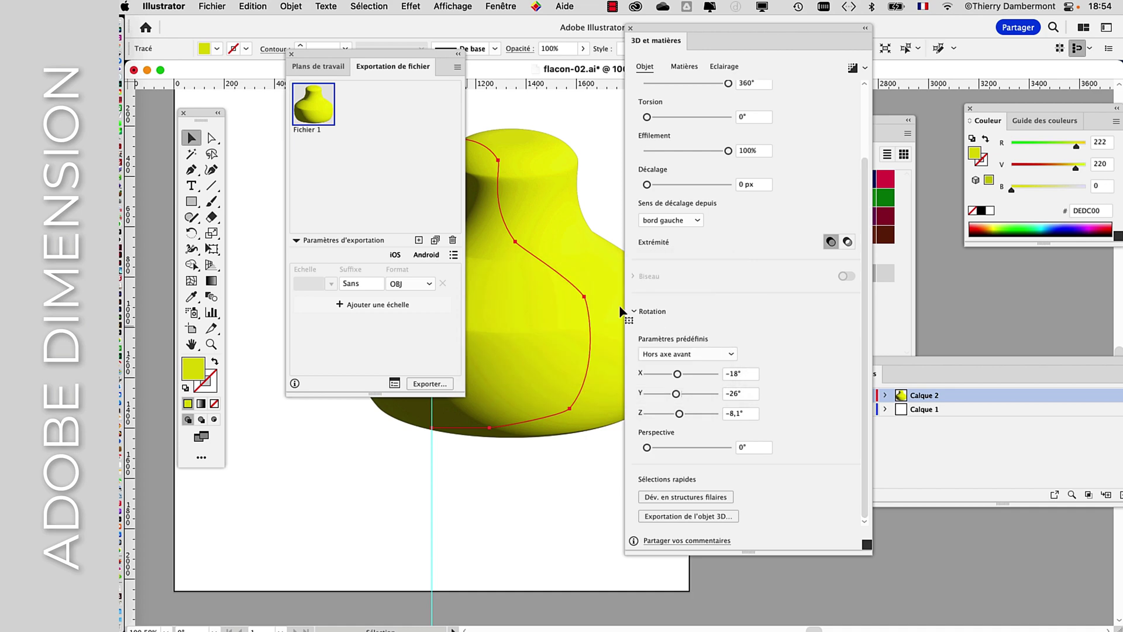
Step: Switch to Finder, expand the exported OBJ folder and examine the Fichier 1.obj and Fichier 1.mtl files
key(super+Tab)
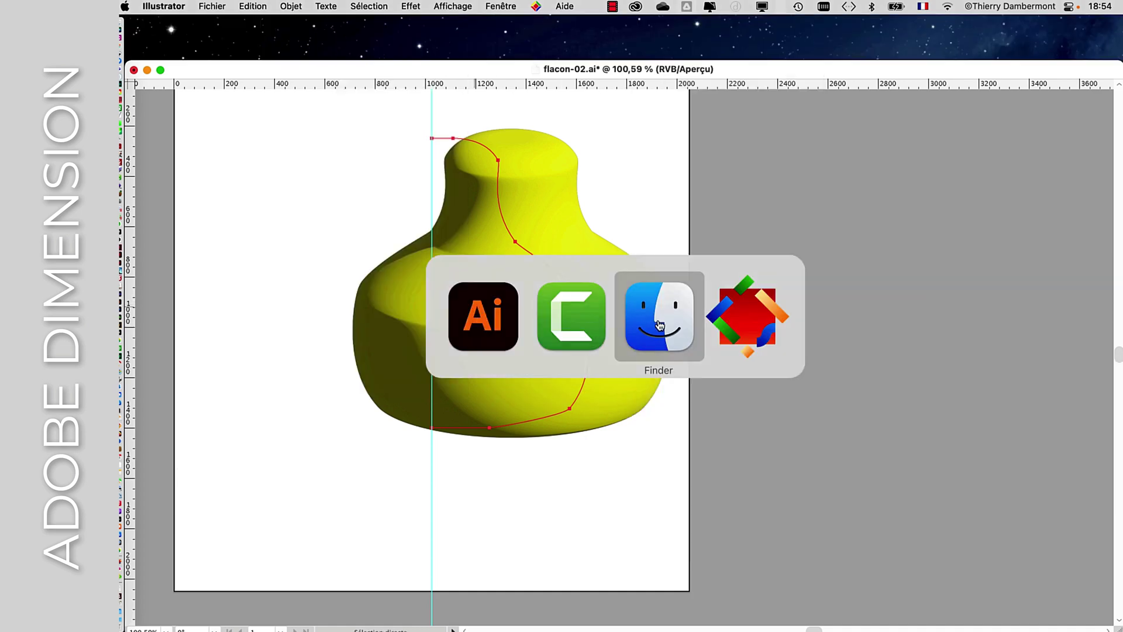
click(658, 316)
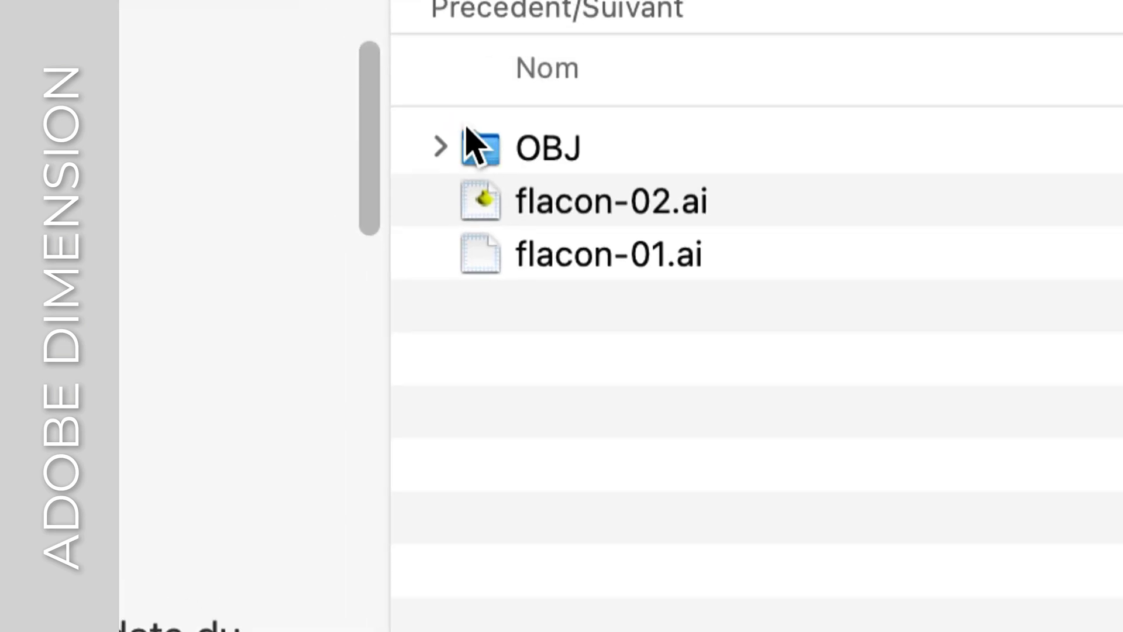
click(388, 102)
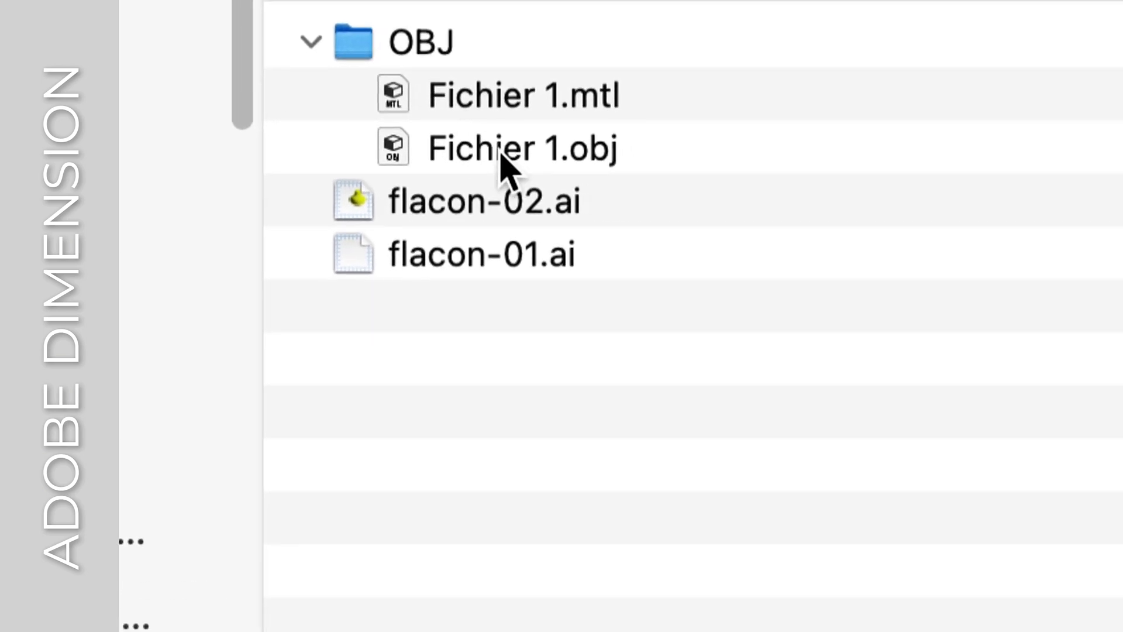
click(503, 152)
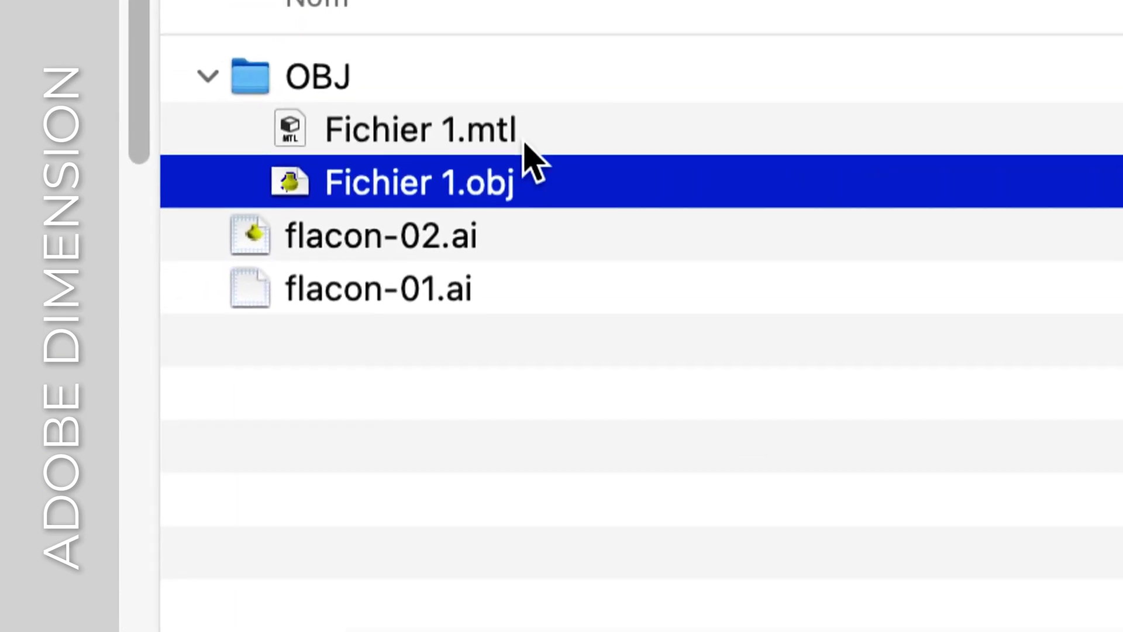
click(525, 144)
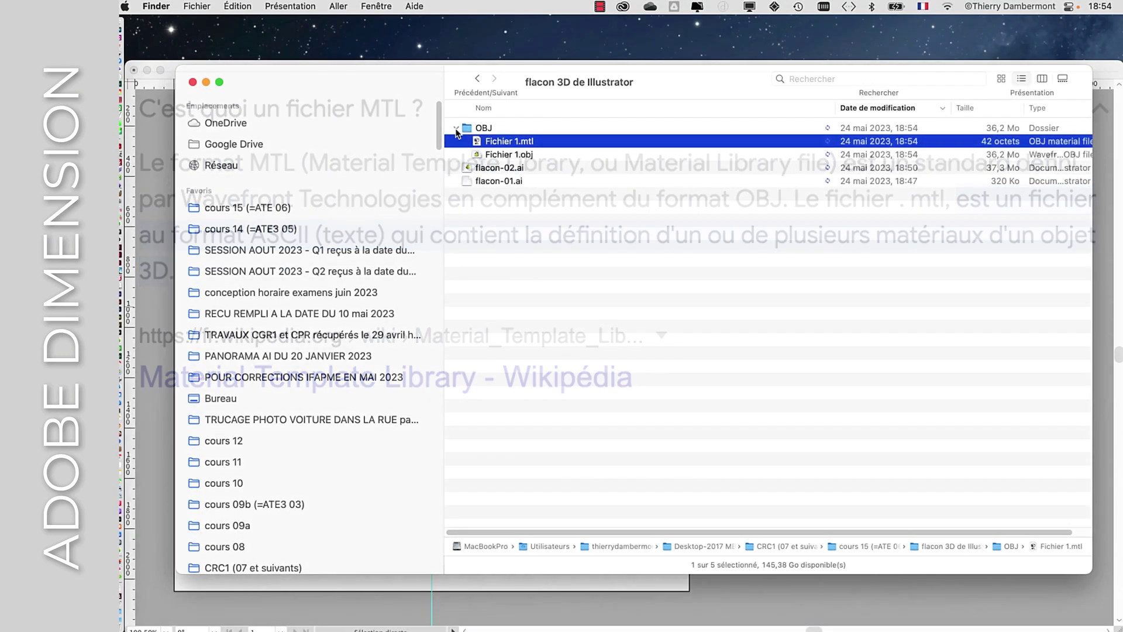
click(456, 128)
click(456, 127)
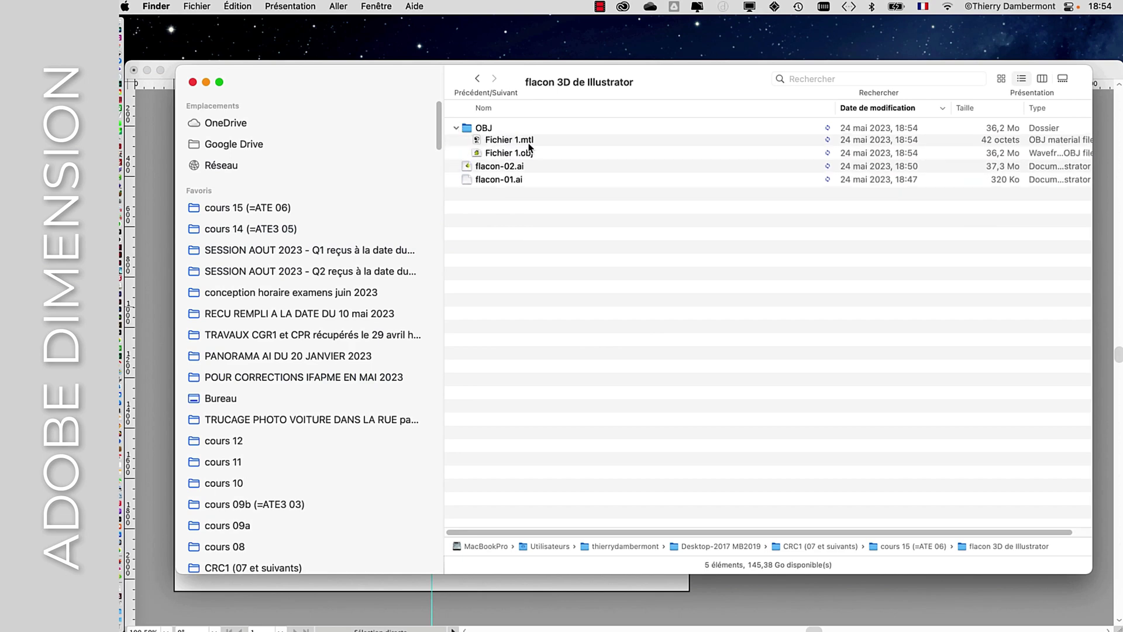
click(503, 141)
Step: Return to Illustrator and launch Adobe Dimension from the system's recently used applications
key(super+Tab)
click(130, 8)
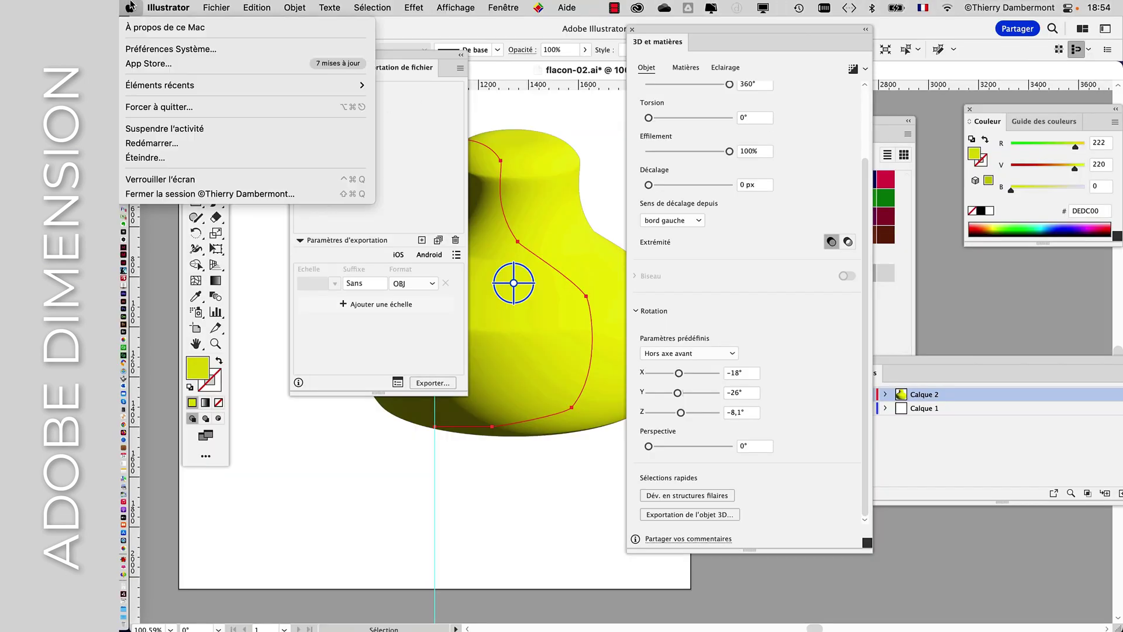
mouse_move(242, 85)
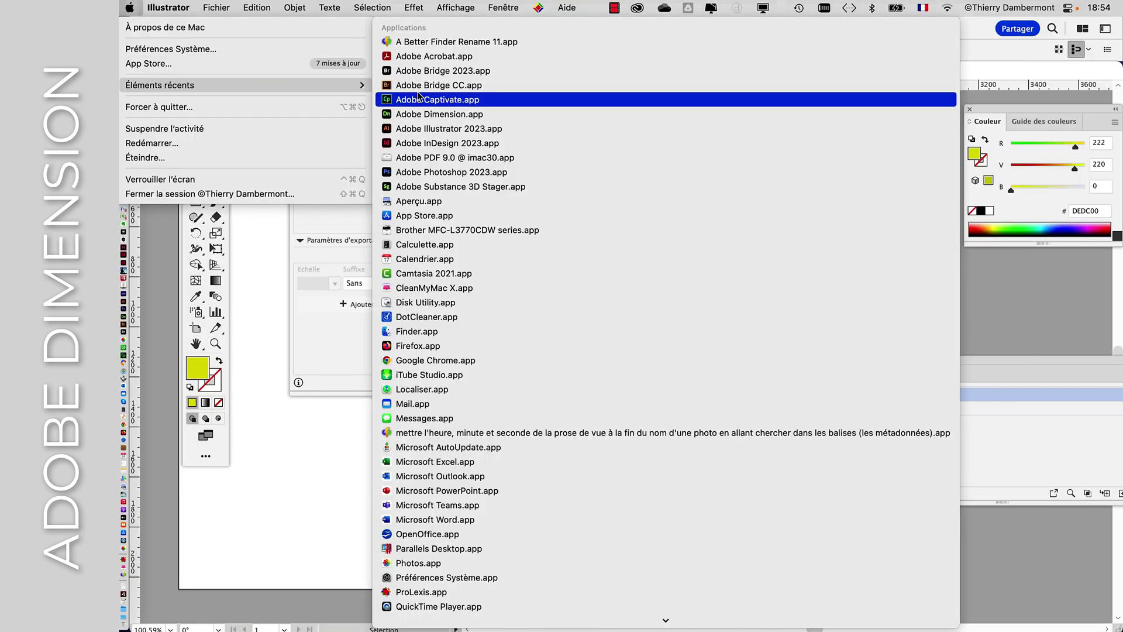
key(alt)
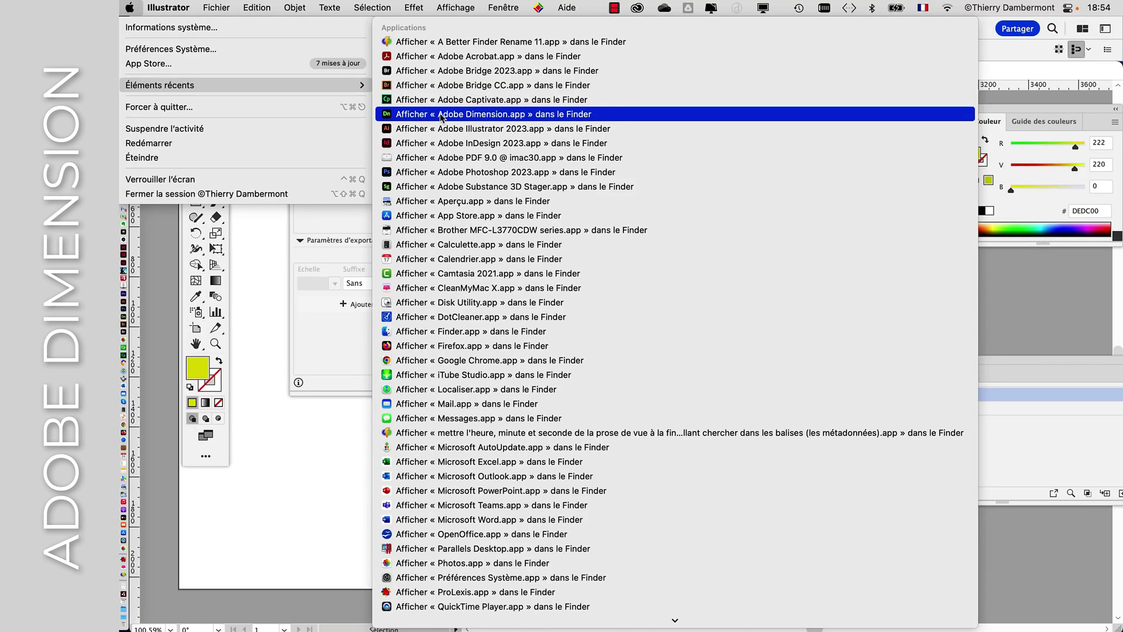
click(440, 116)
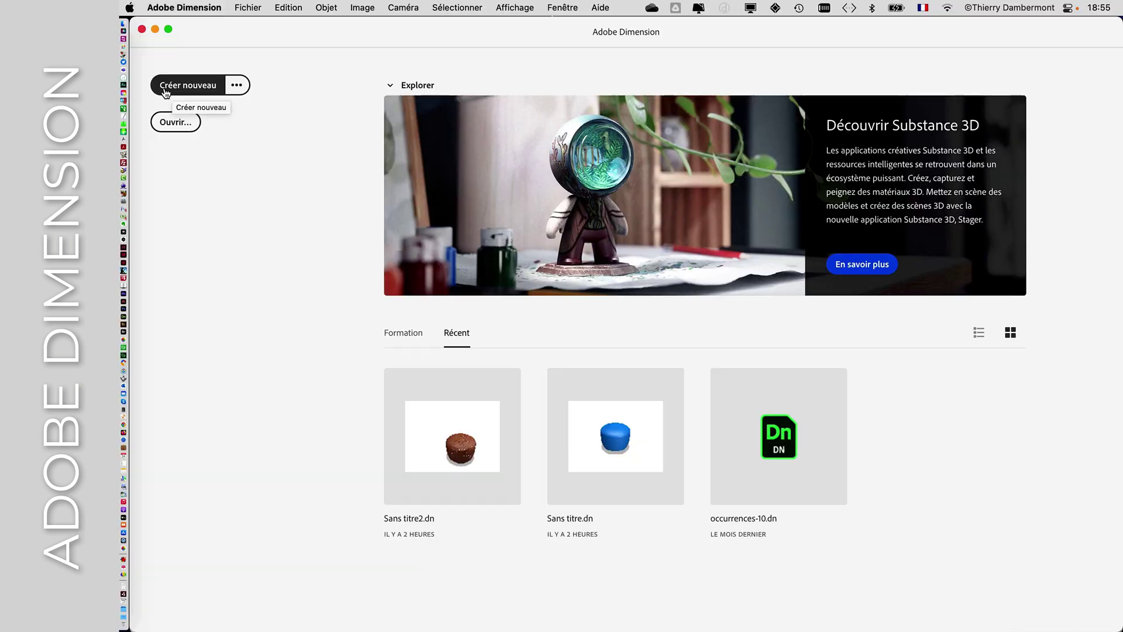
Step: Create a new document and import the 3D model Fichier 1.obj from the OBJ folder inside flacon 3D de Illustrator
click(165, 105)
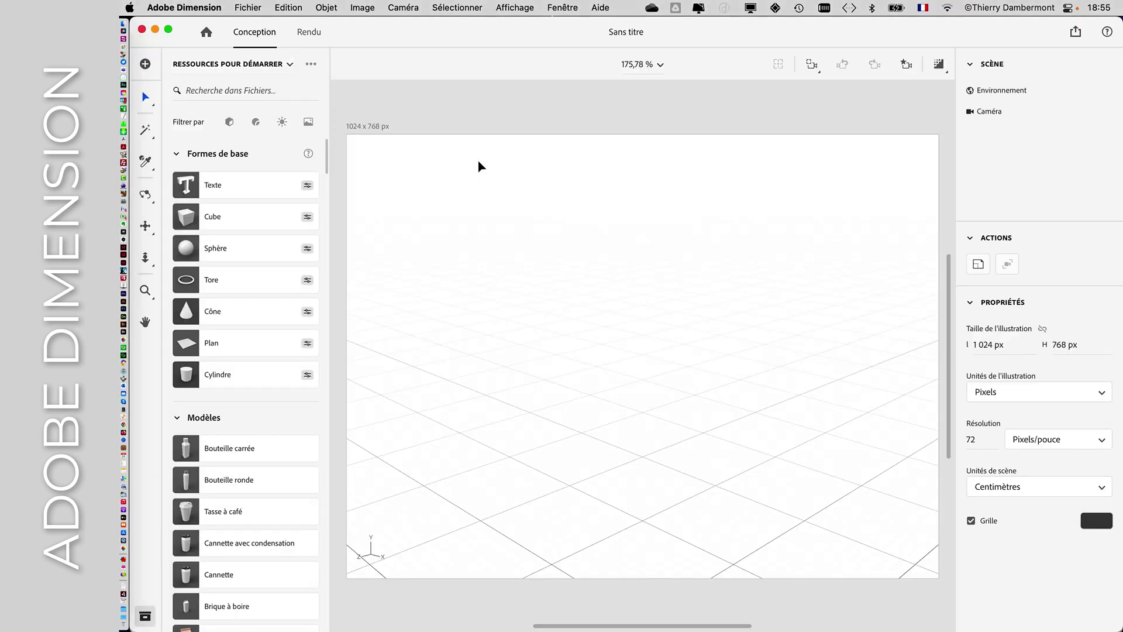
click(247, 7)
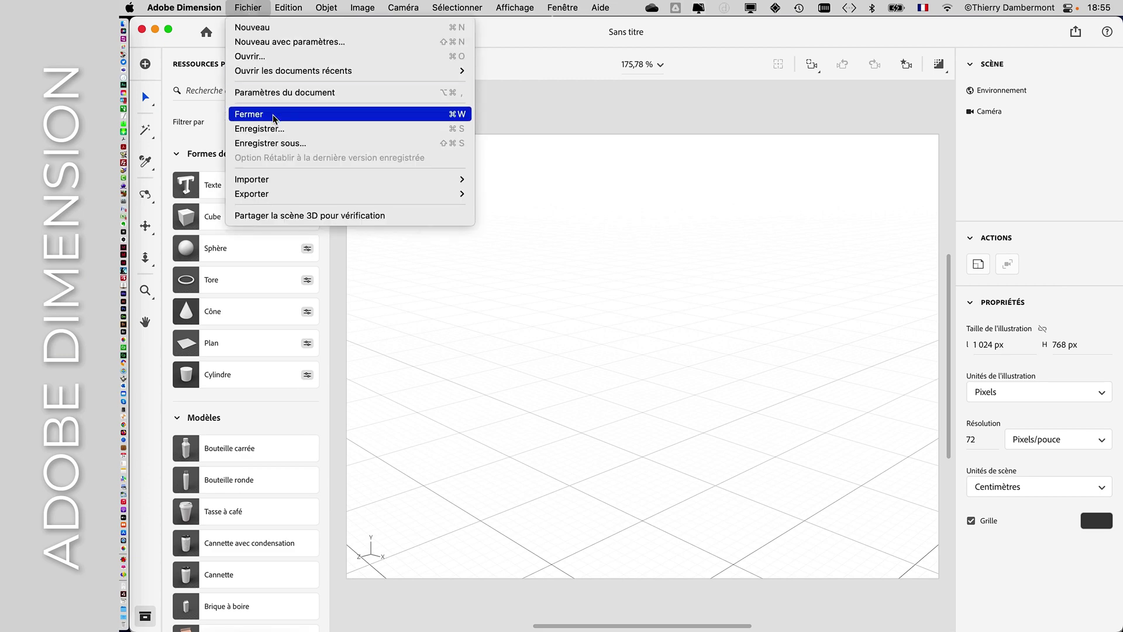
mouse_move(278, 179)
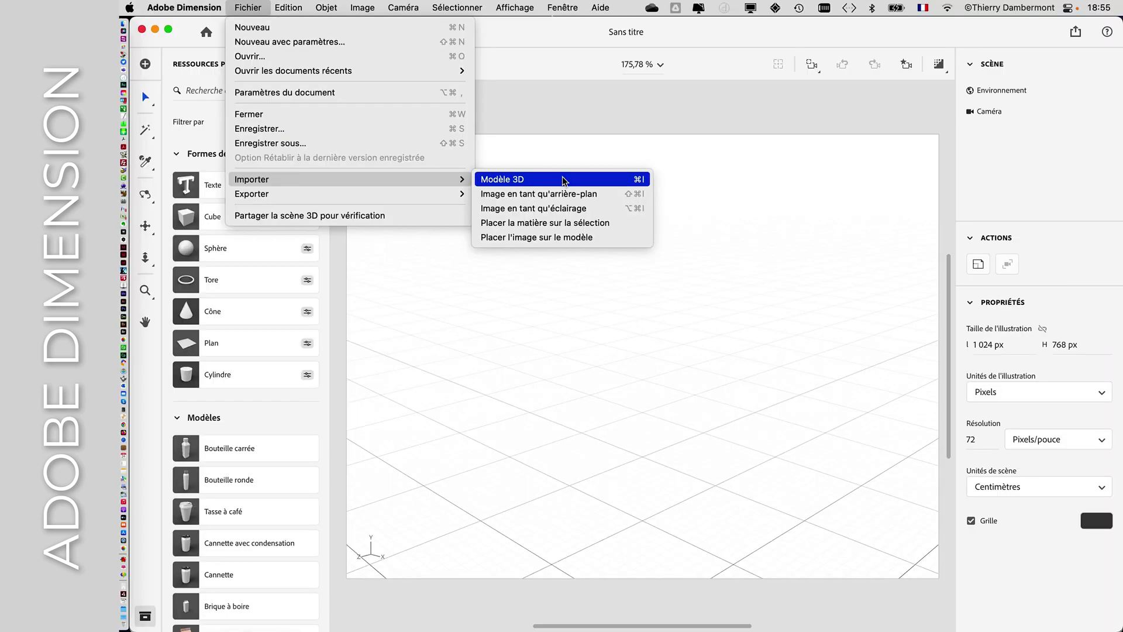
click(564, 179)
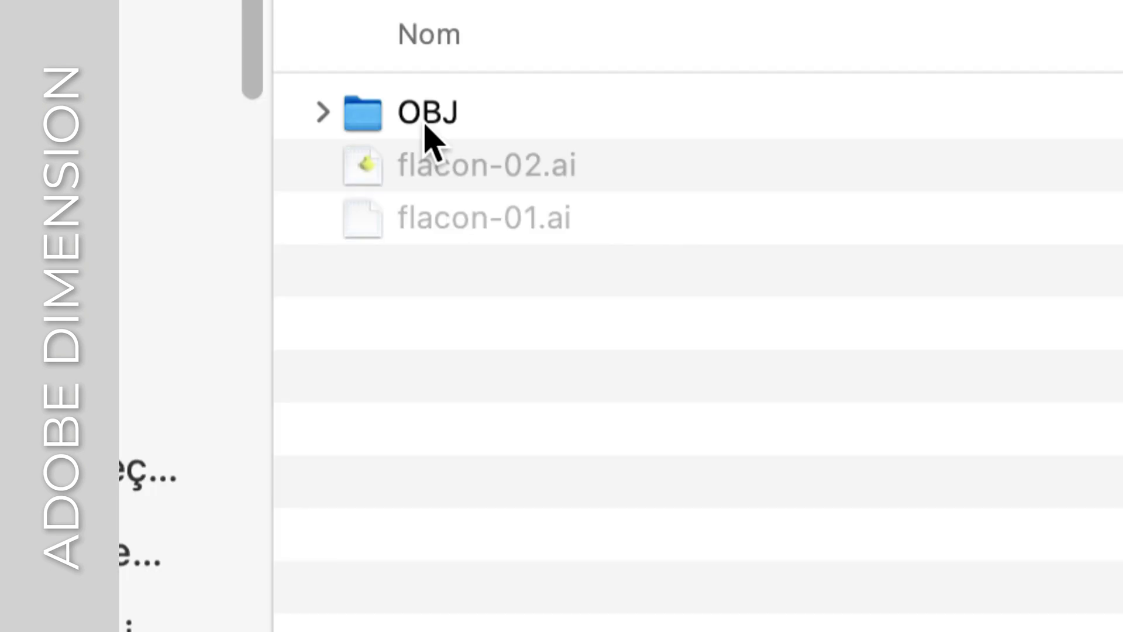
click(398, 122)
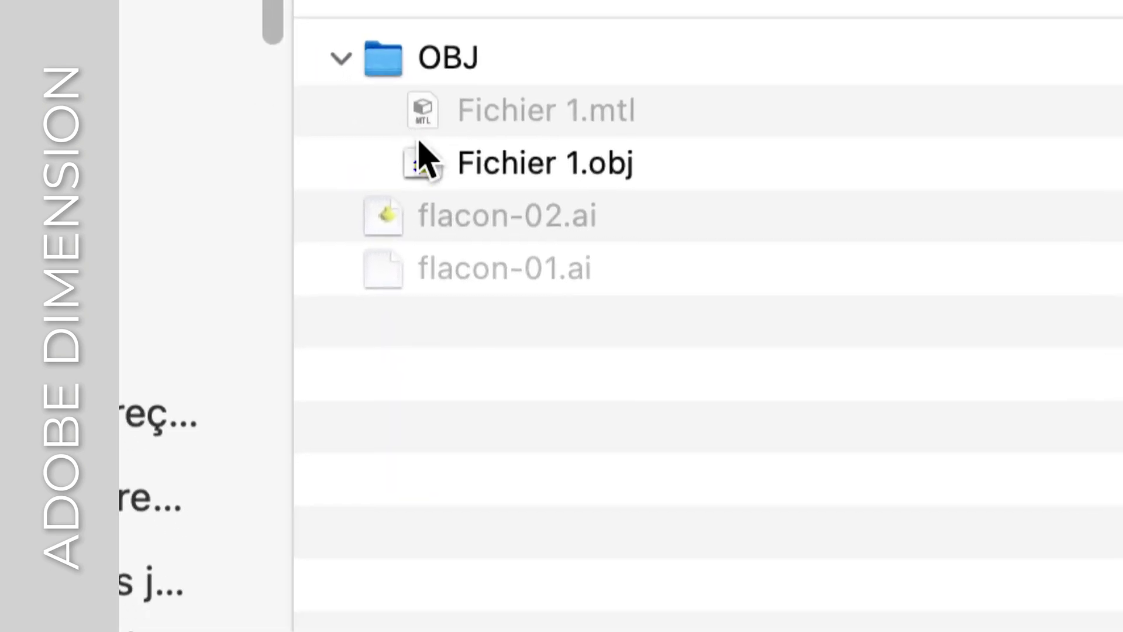
click(580, 246)
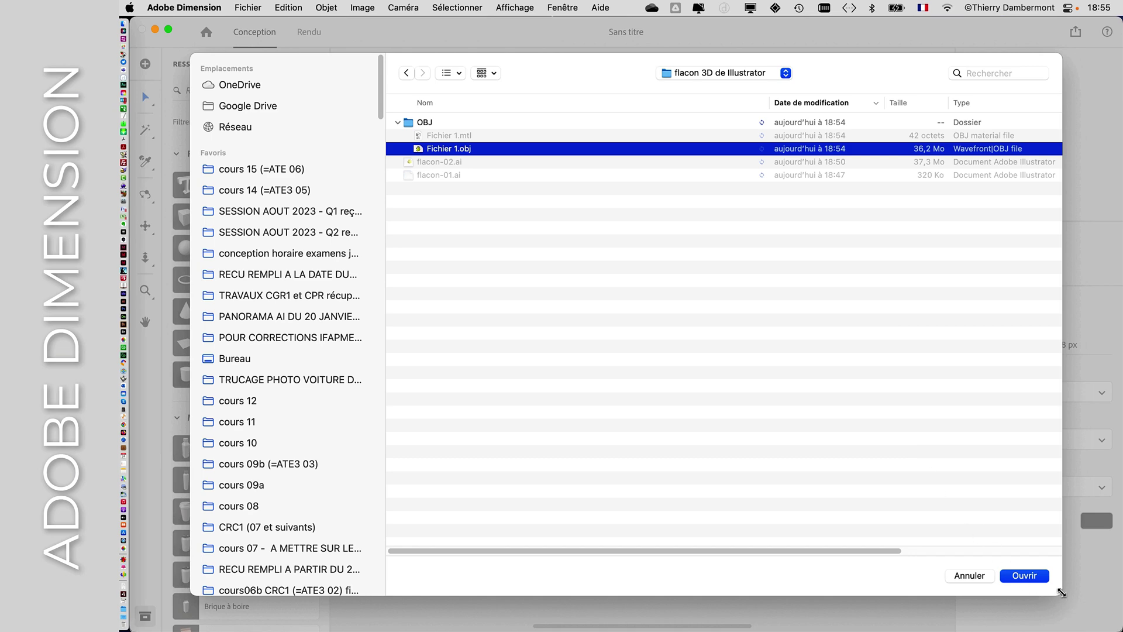
drag(1060, 593, 865, 481)
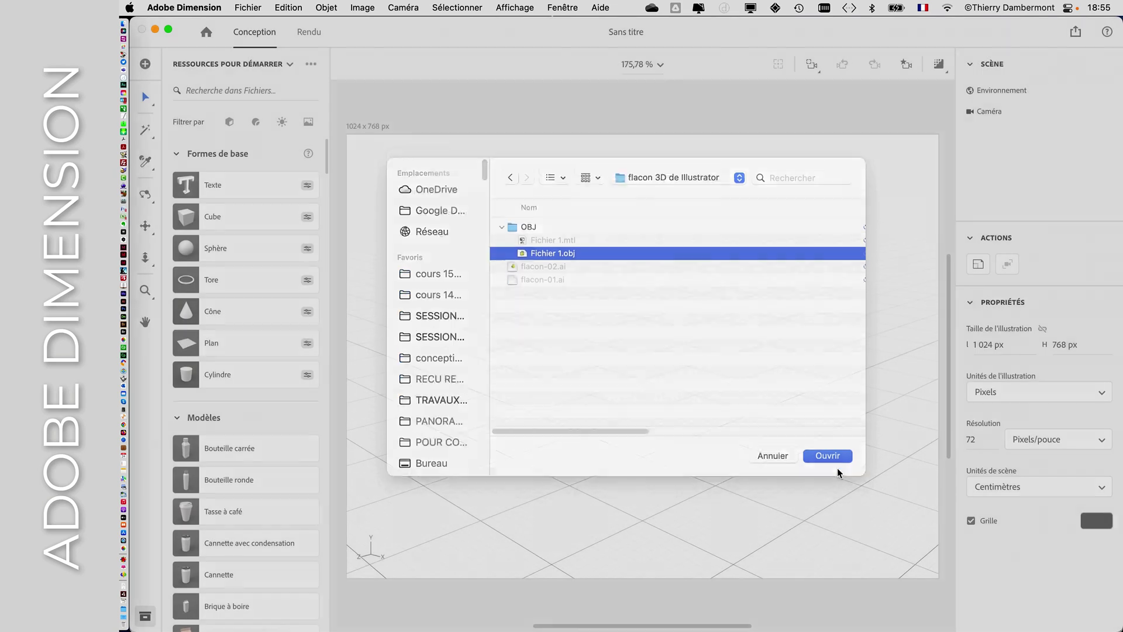
click(838, 468)
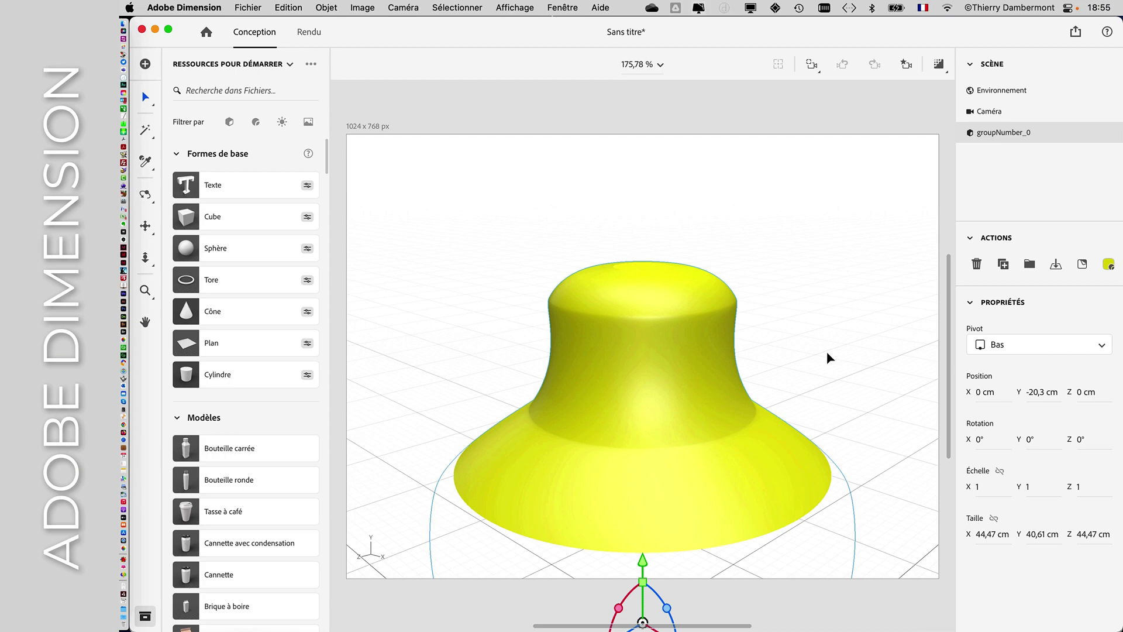
Step: Place the imported flask on the ground plane and frame it fully in the camera view
mouse_move(827, 351)
right_down()
mouse_move(815, 363)
mouse_move(556, 419)
mouse_move(404, 325)
mouse_move(625, 263)
mouse_move(715, 351)
mouse_move(805, 401)
mouse_move(837, 319)
mouse_move(809, 344)
right_up()
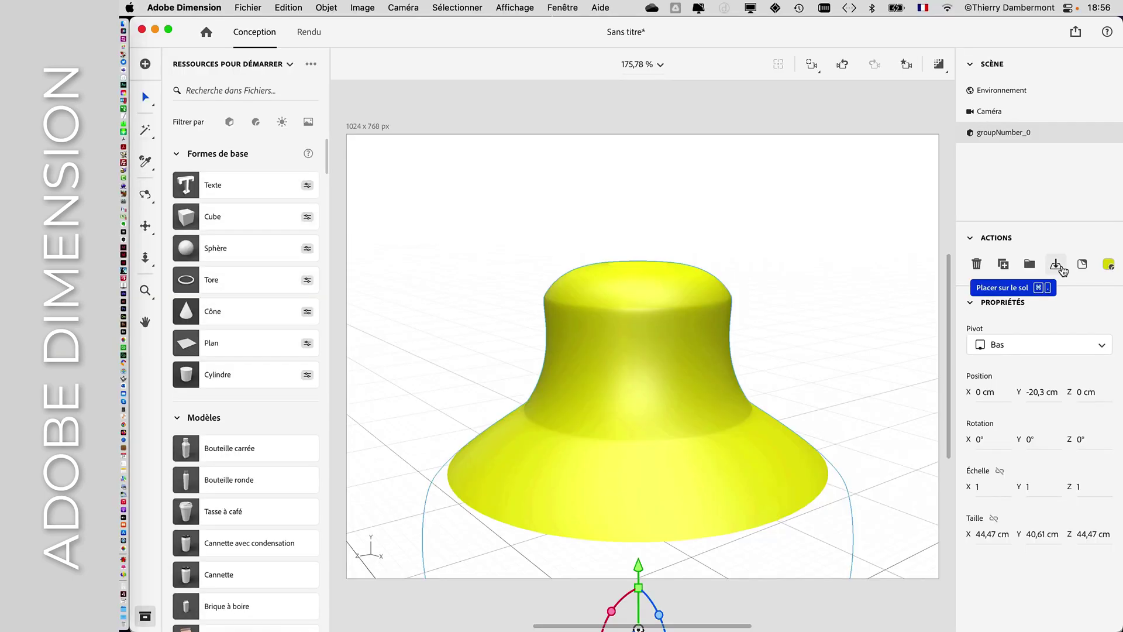
click(1056, 265)
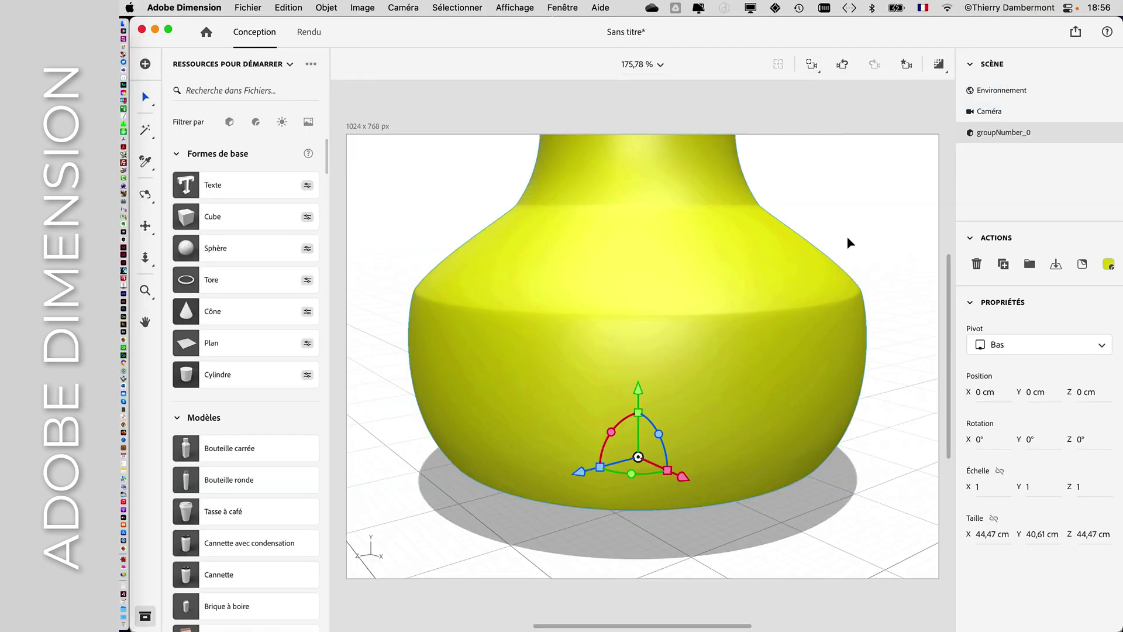
key(f)
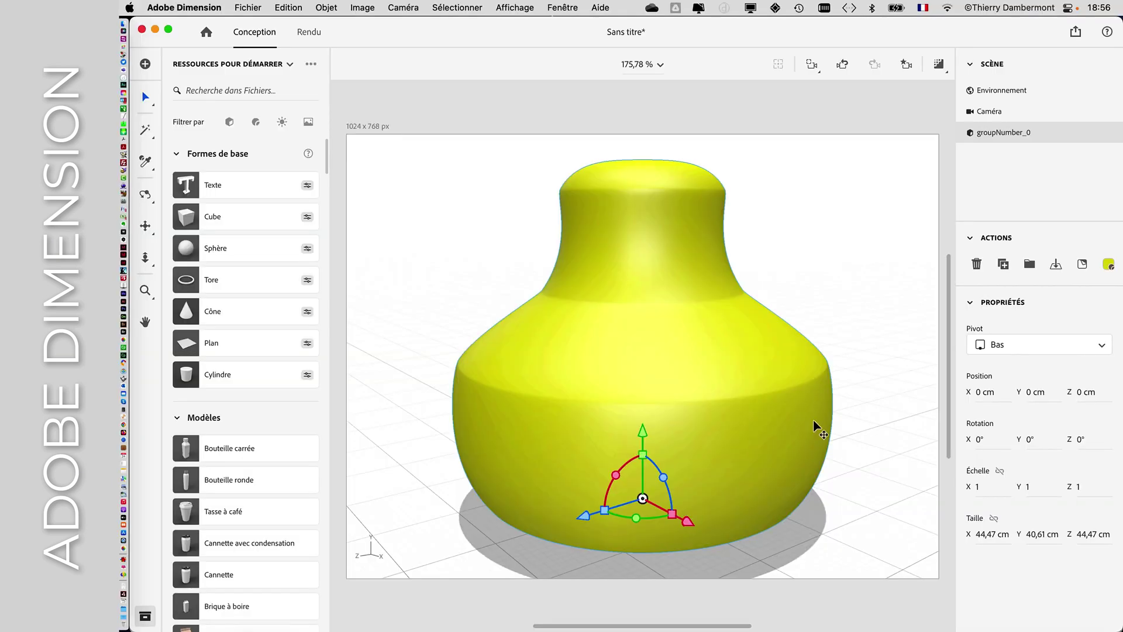
mouse_move(814, 420)
middle_down()
mouse_move(754, 419)
mouse_move(504, 493)
mouse_move(334, 404)
mouse_move(662, 346)
mouse_move(802, 413)
middle_up()
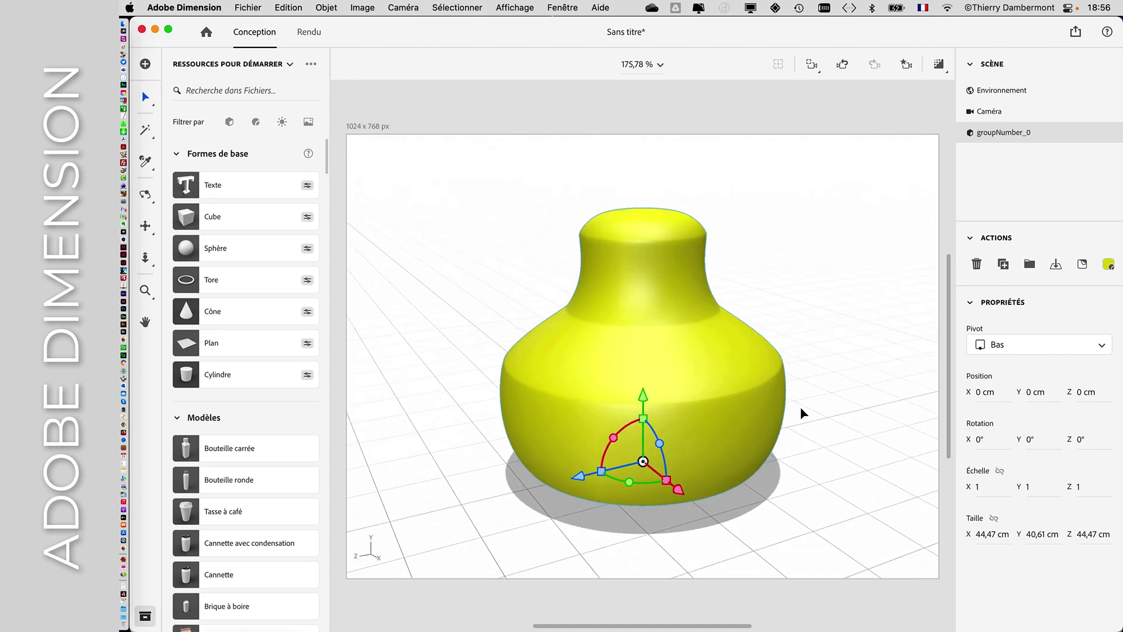
middle_drag(595, 419, 815, 388)
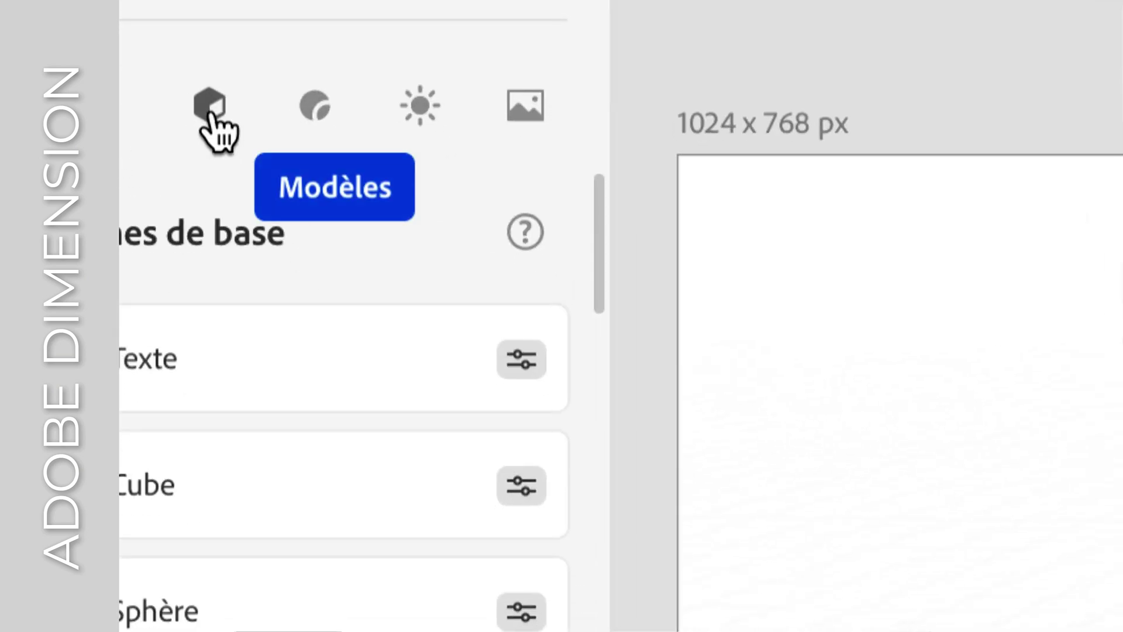
Step: Filter the starter assets to materials and try the Adobe standard materials Verre and Métal on the flask
click(462, 292)
click(315, 111)
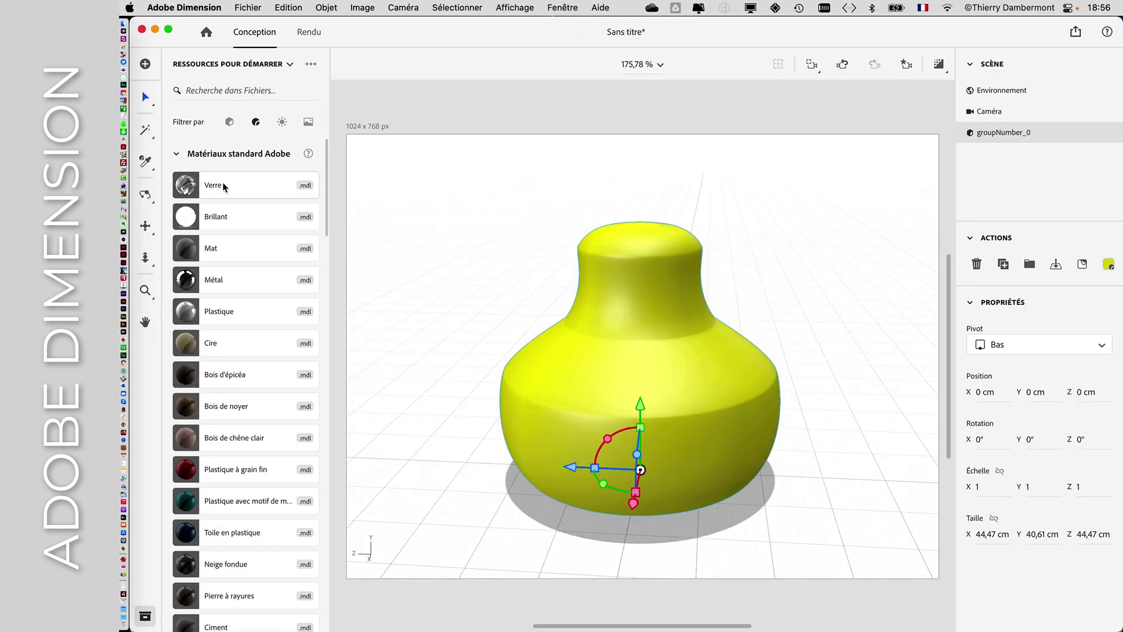
click(222, 187)
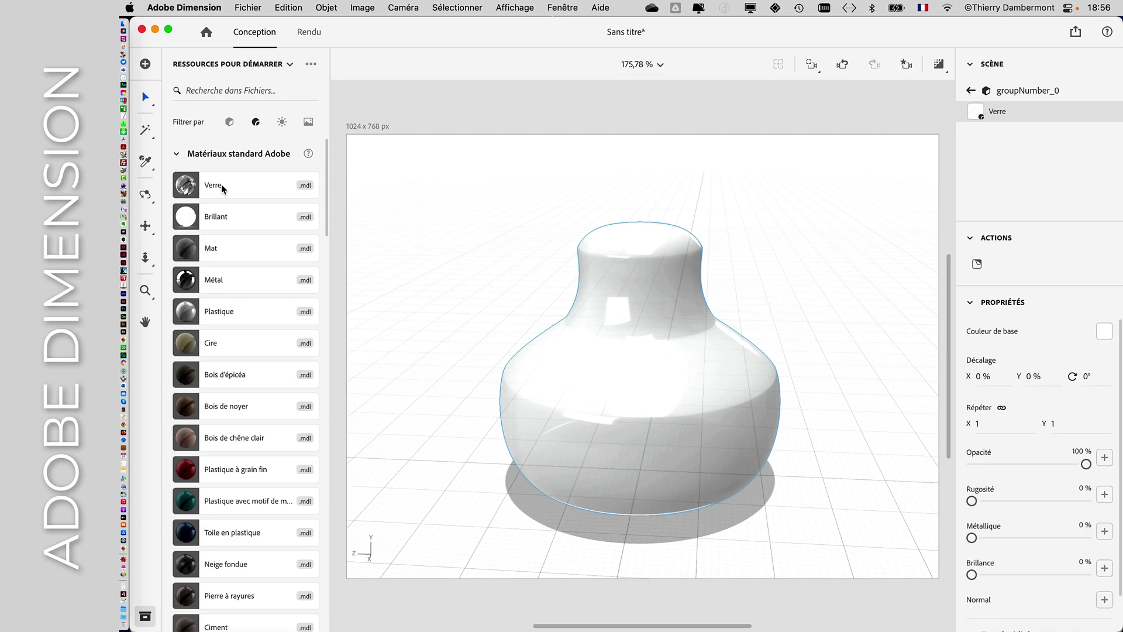
scroll(231, 254, down, 1)
click(226, 243)
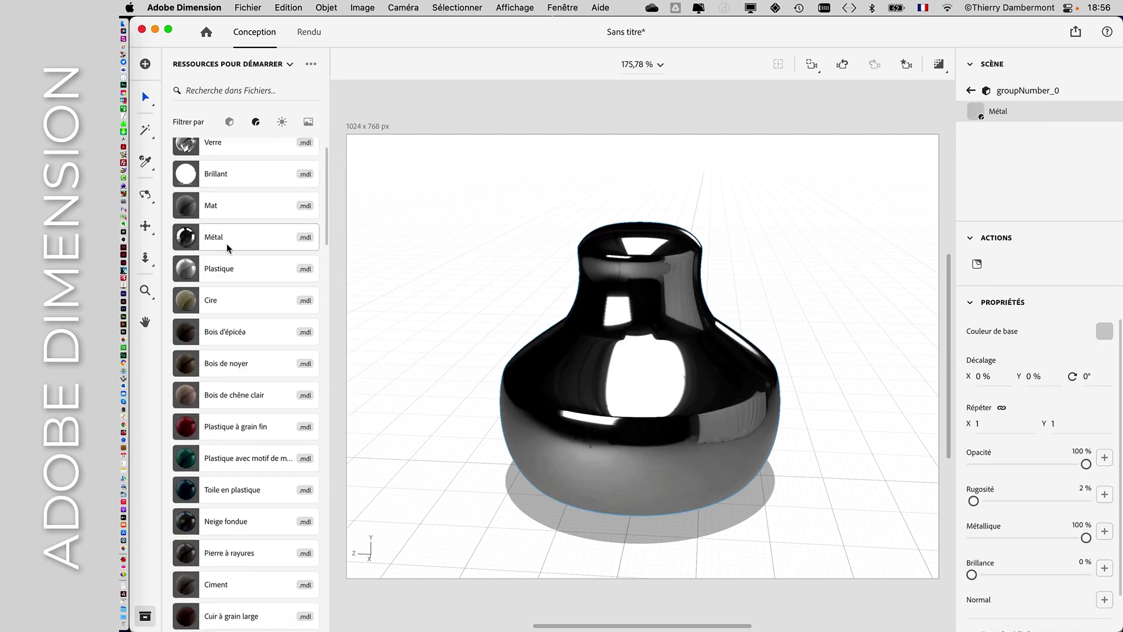
scroll(227, 243, down, 3)
right_drag(709, 386, 456, 374)
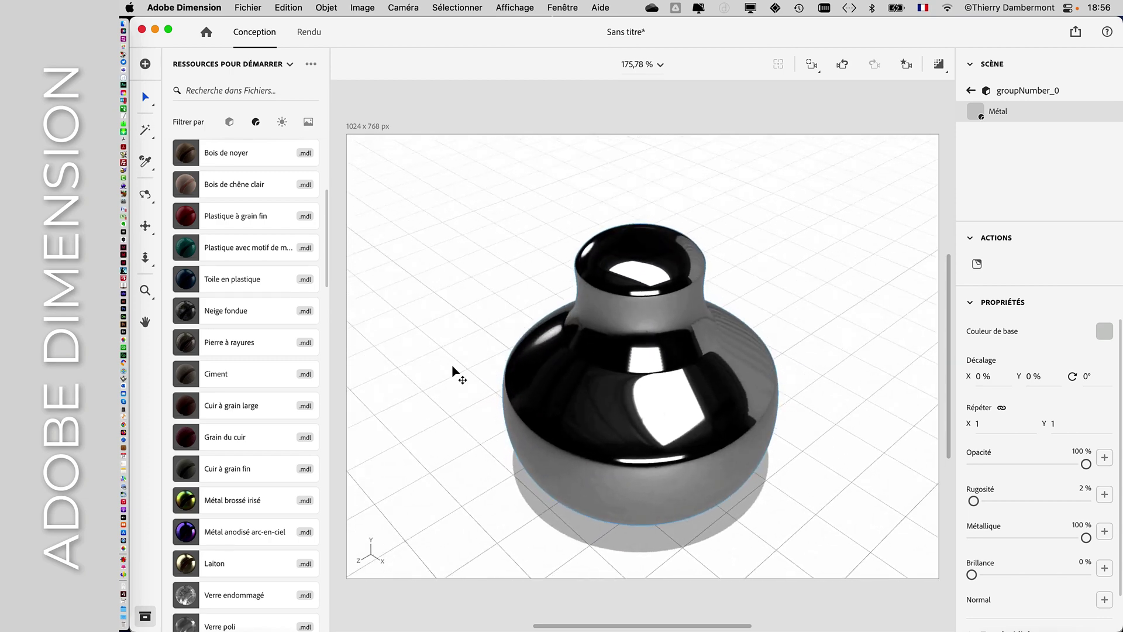
Step: Apply the Substance material Brillant argenté to the flask
scroll(217, 293, down, 5)
scroll(217, 292, down, 4)
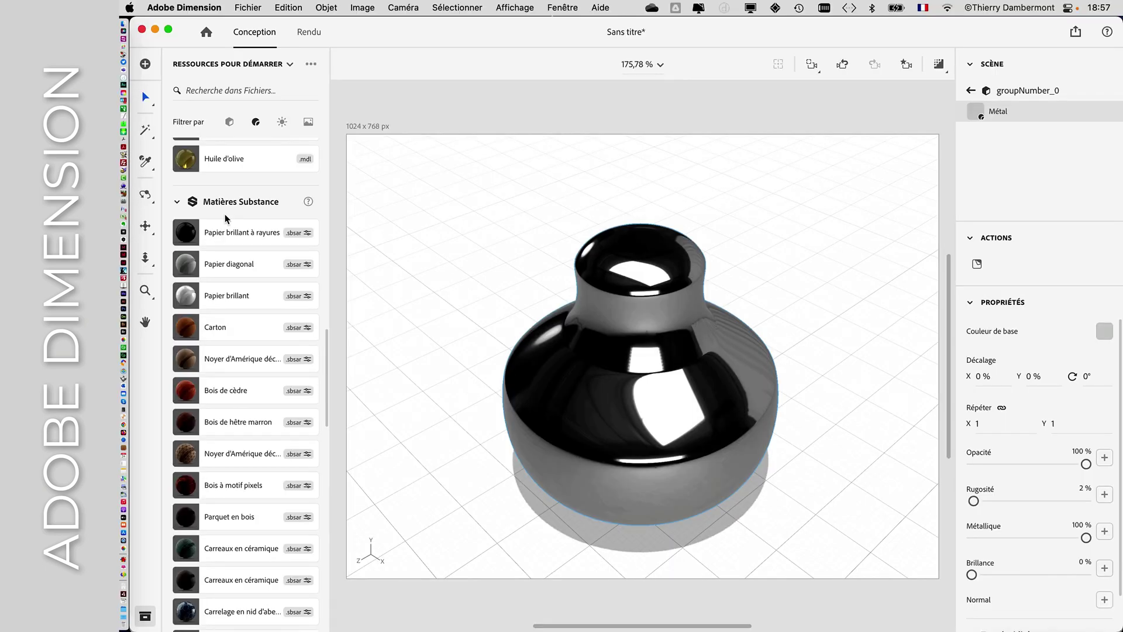
scroll(228, 231, up, 5)
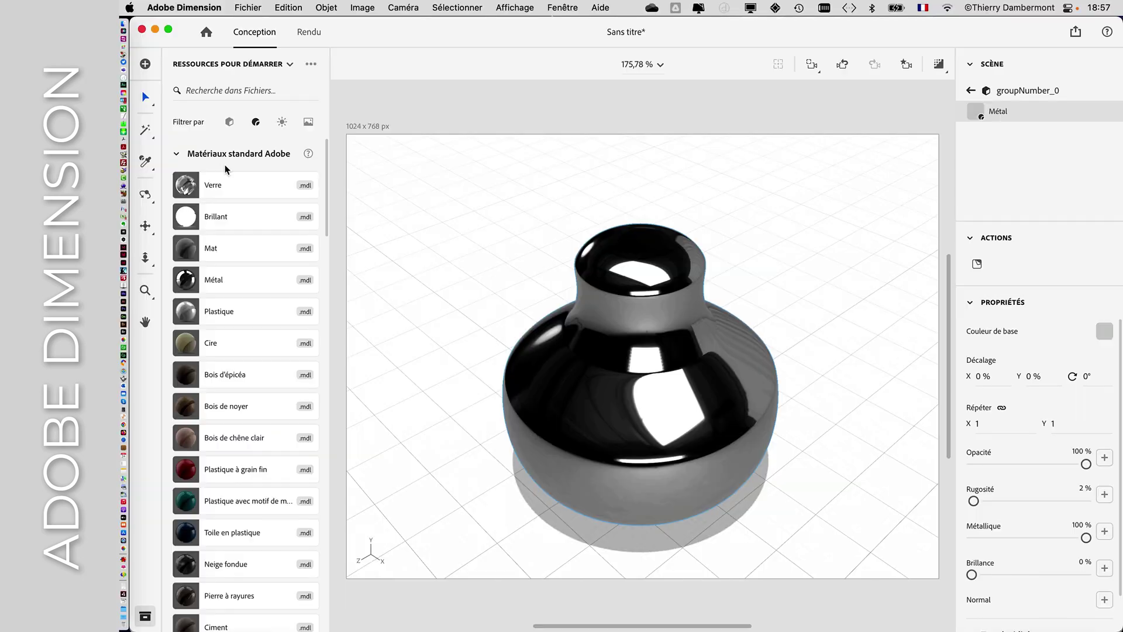
scroll(241, 301, down, 10)
scroll(241, 309, down, 10)
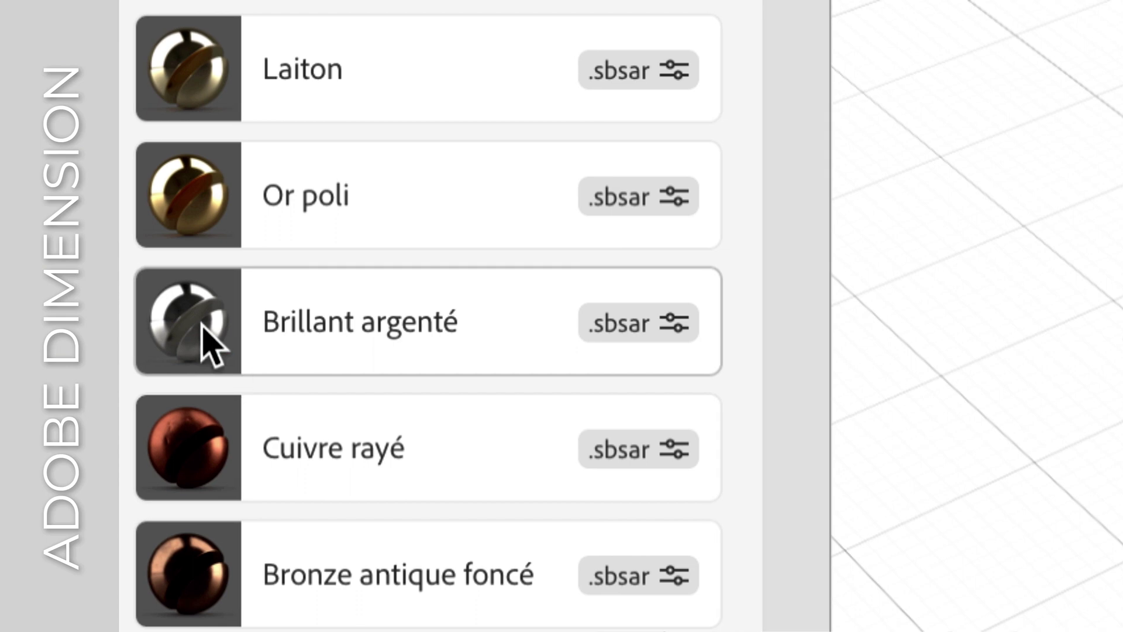
click(203, 328)
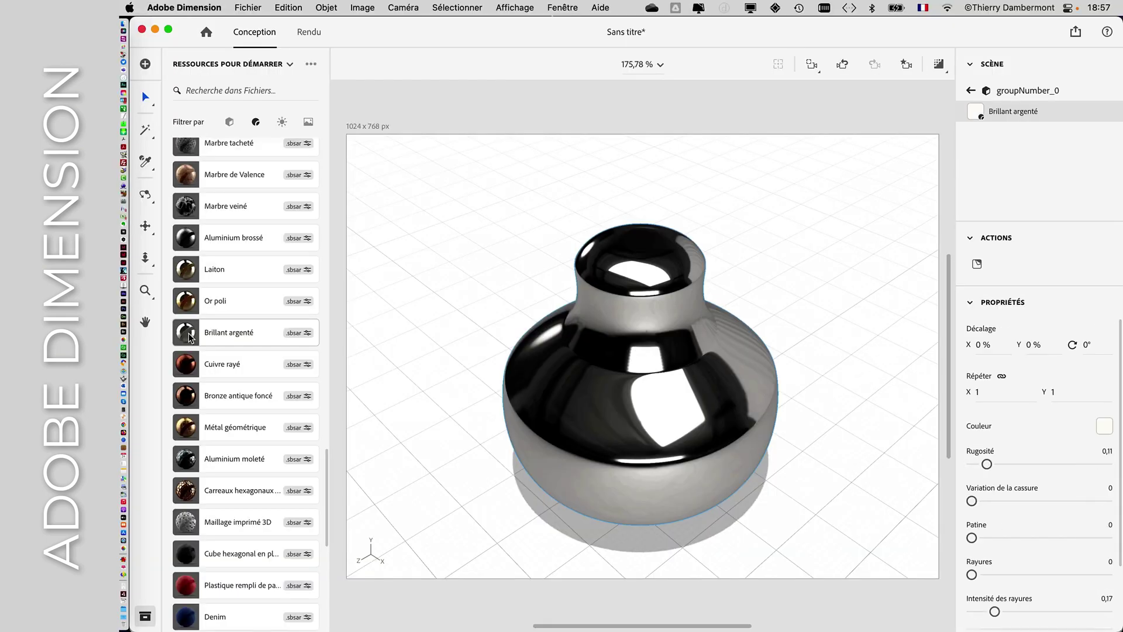
Step: Apply the Substance material Carreaux hexagonaux bronze to the flask and view it from another angle
scroll(191, 337, down, 2)
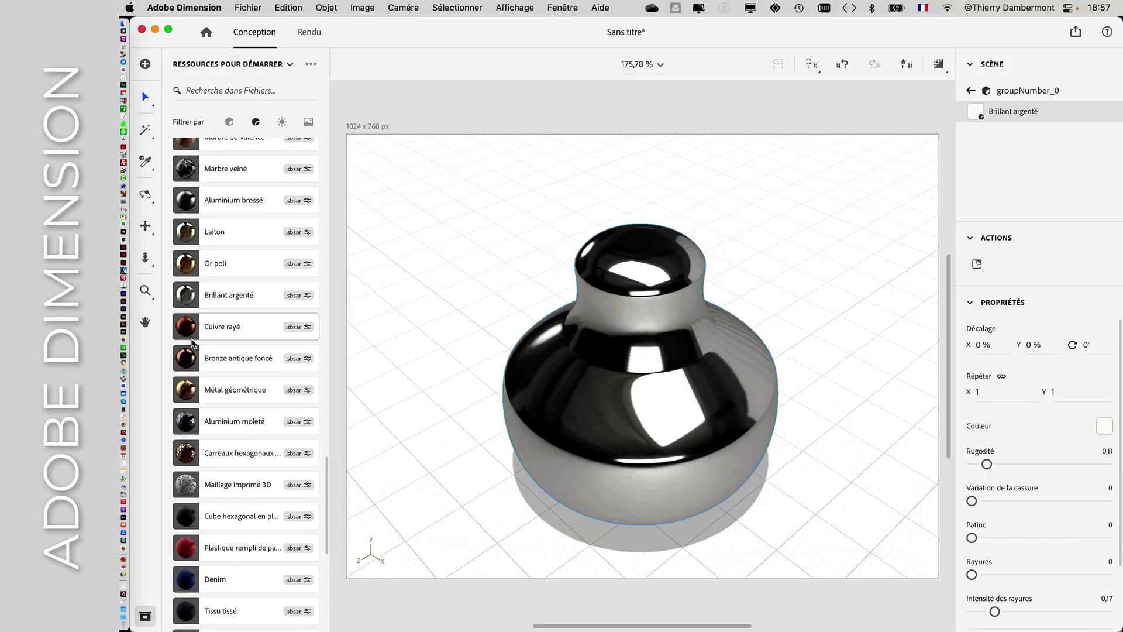
click(193, 458)
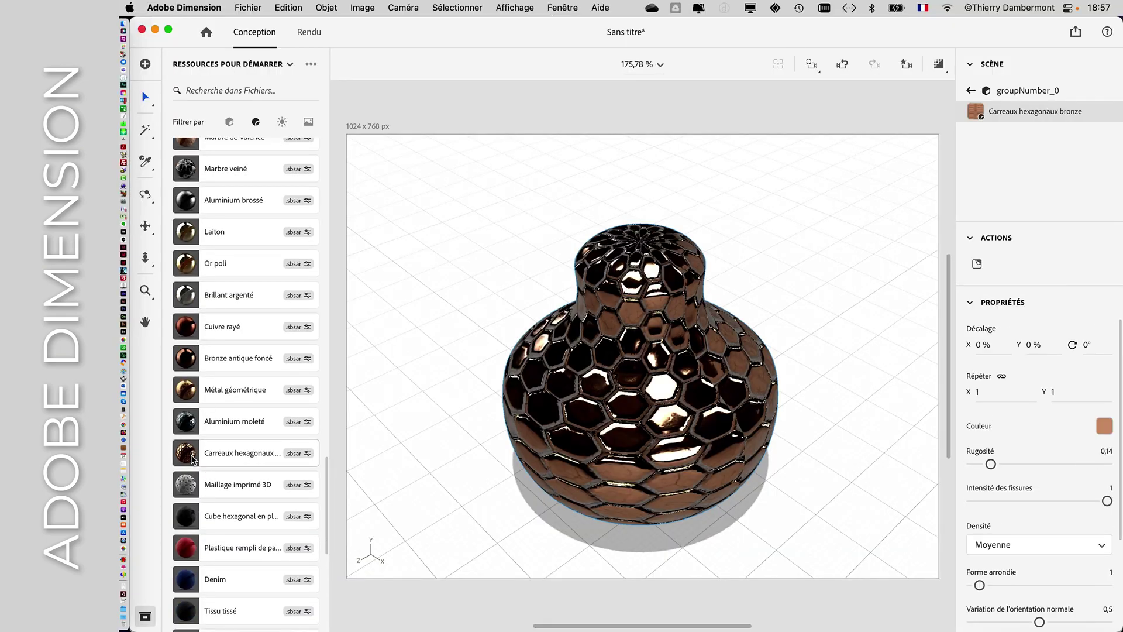
scroll(193, 458, down, 2)
middle_drag(609, 469, 815, 441)
Step: Apply the Substance material Cuir perforé to the flask and expand its Perforation settings
scroll(269, 446, down, 10)
scroll(243, 443, down, 5)
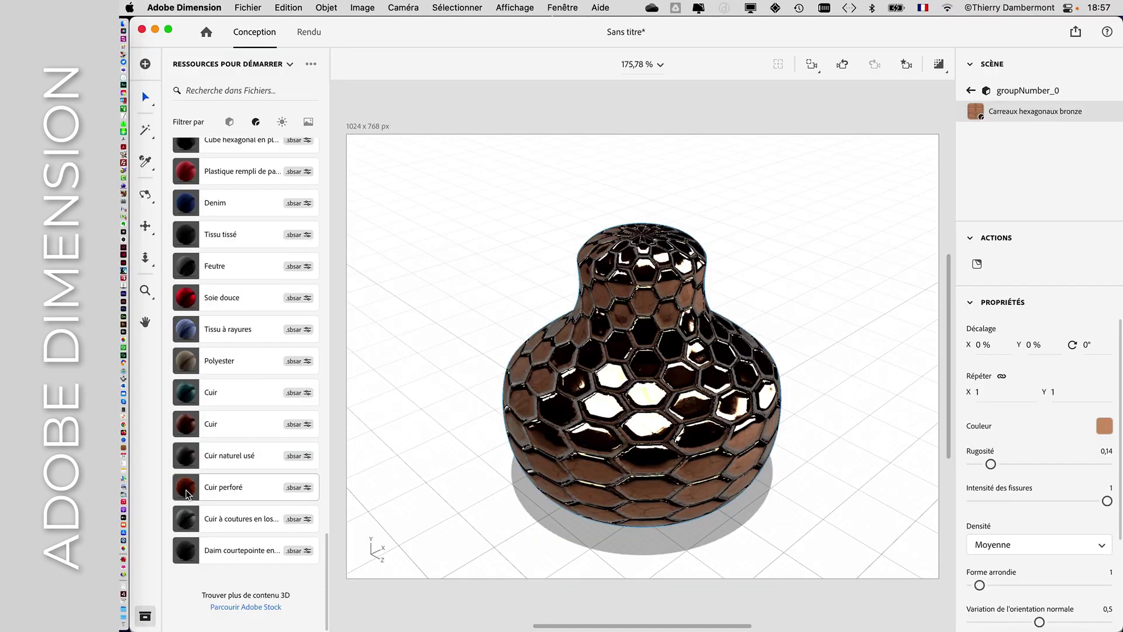
click(312, 461)
middle_drag(549, 453, 837, 375)
click(972, 462)
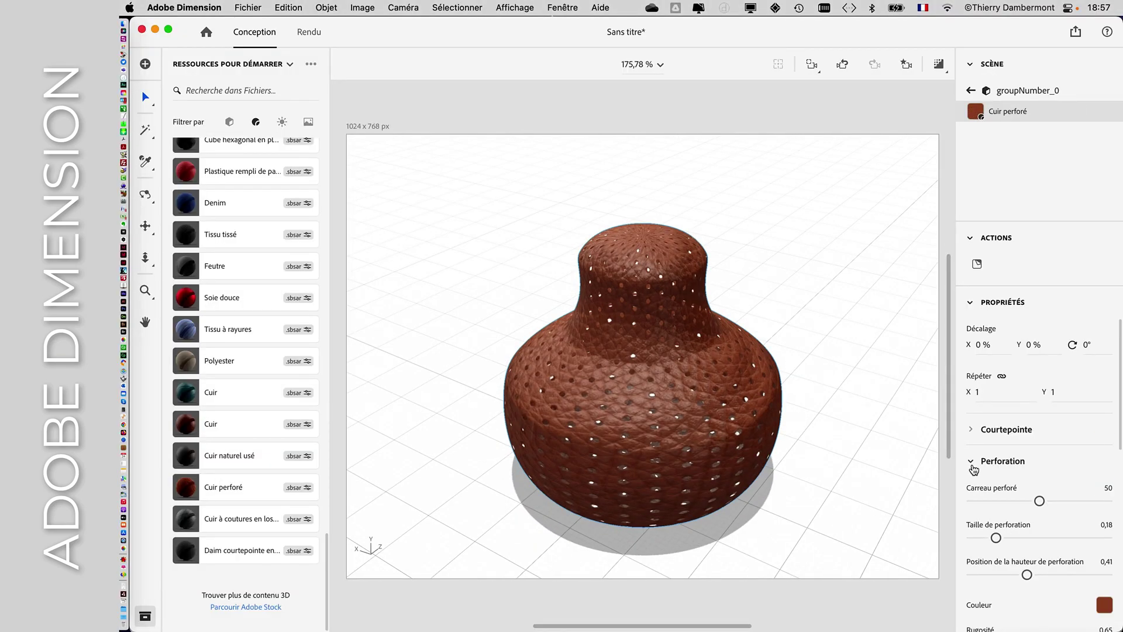
scroll(996, 475, down, 2)
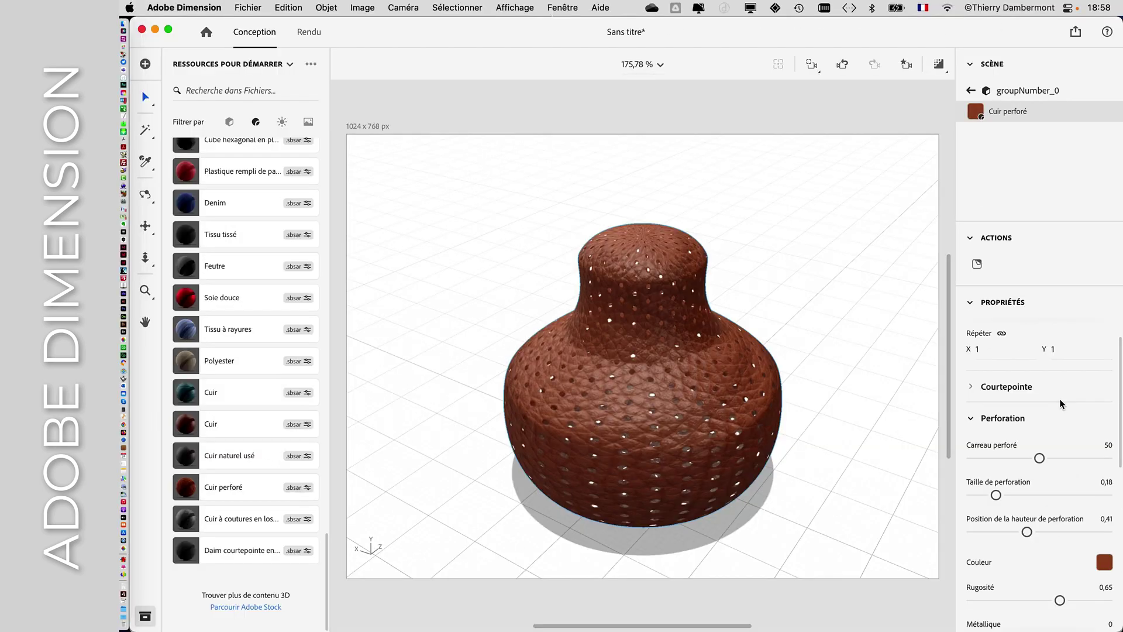
Step: Apply the Substance material Carrelage en nid d'abeille to the flask and check it from another angle
scroll(1059, 448, down, 2)
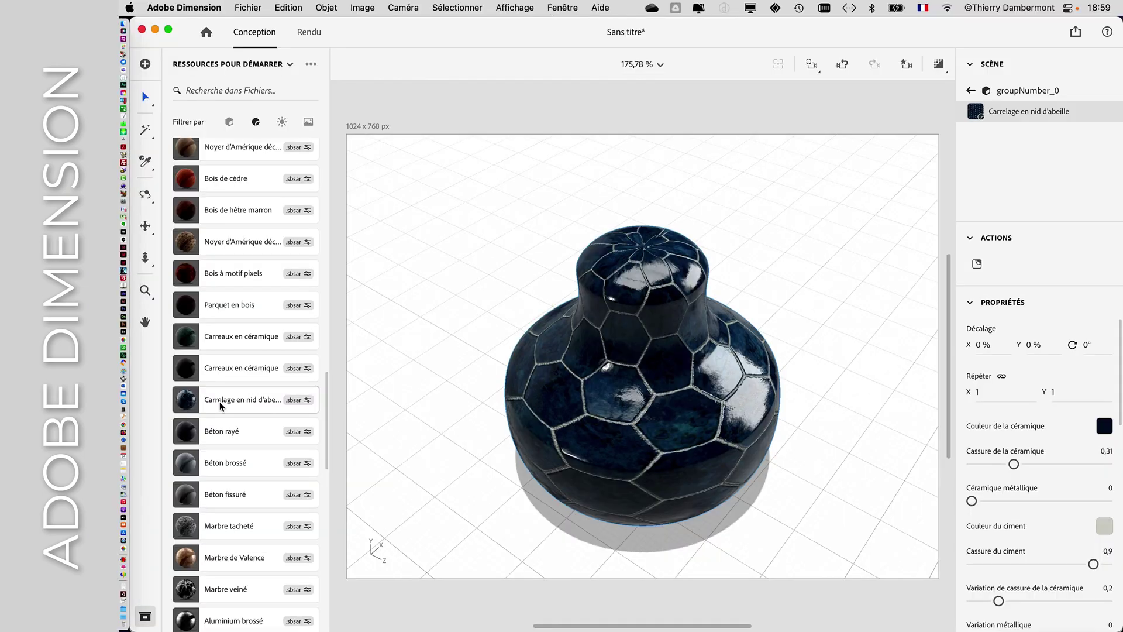
right_drag(445, 328, 574, 476)
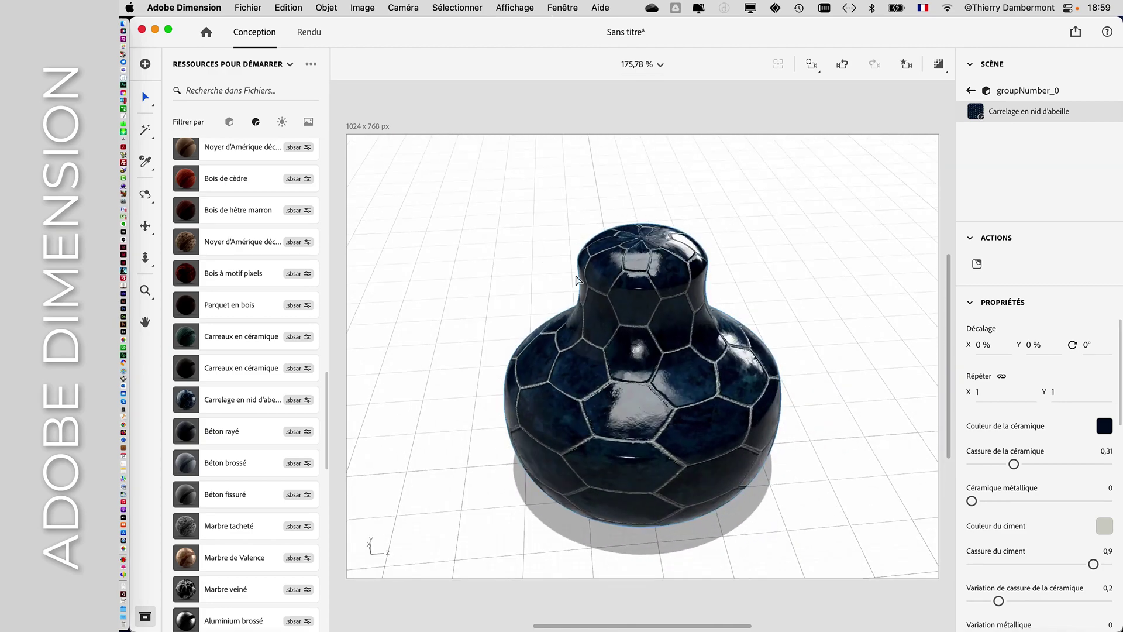
Step: Switch to Illustrator and examine the profile's anchor points and handles from neck to base with the Direct Selection tool
key(super+Tab)
click(627, 332)
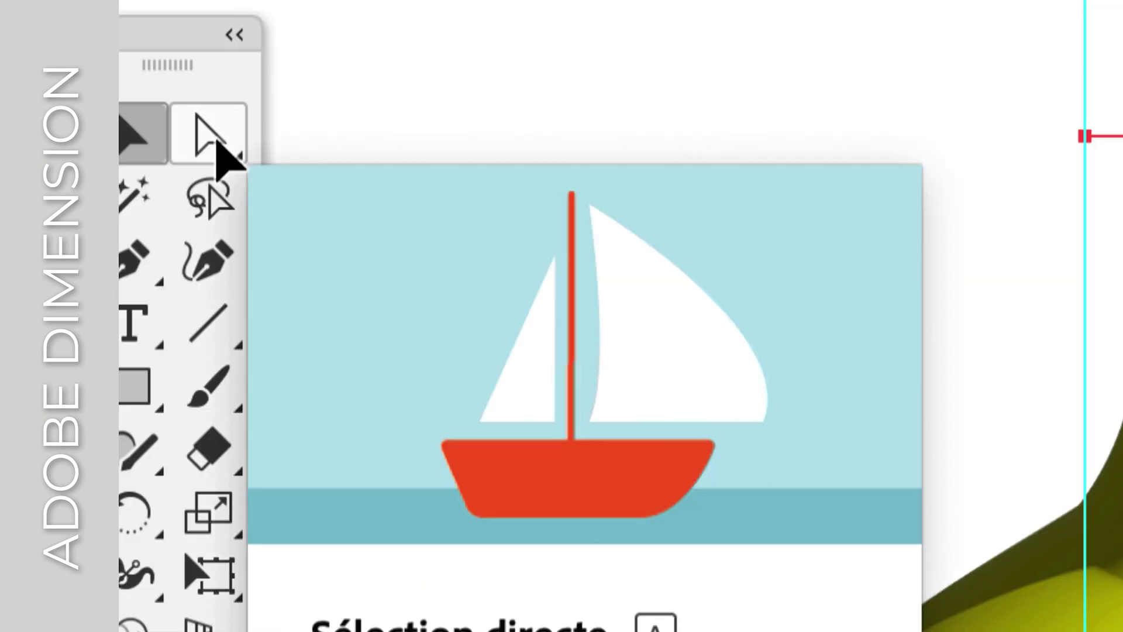
click(218, 143)
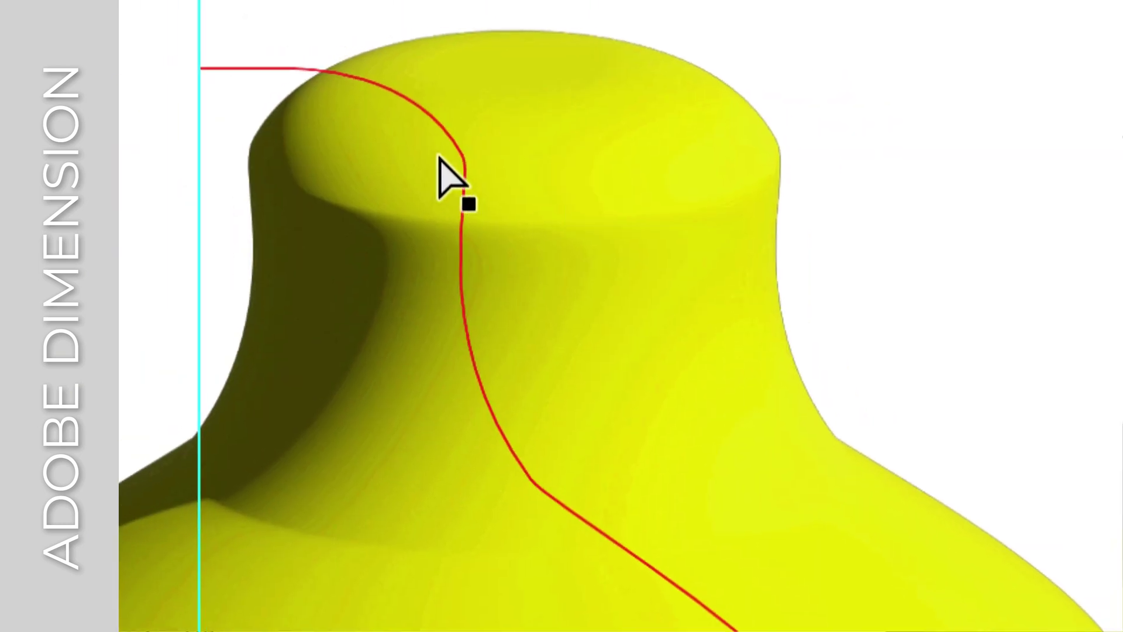
click(442, 153)
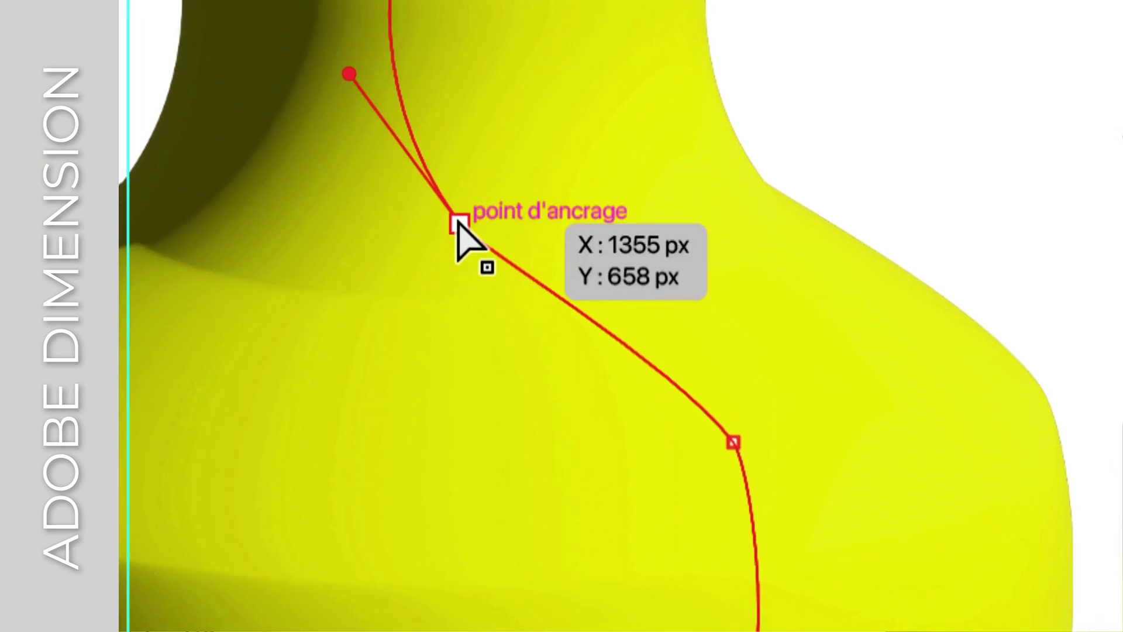
click(459, 224)
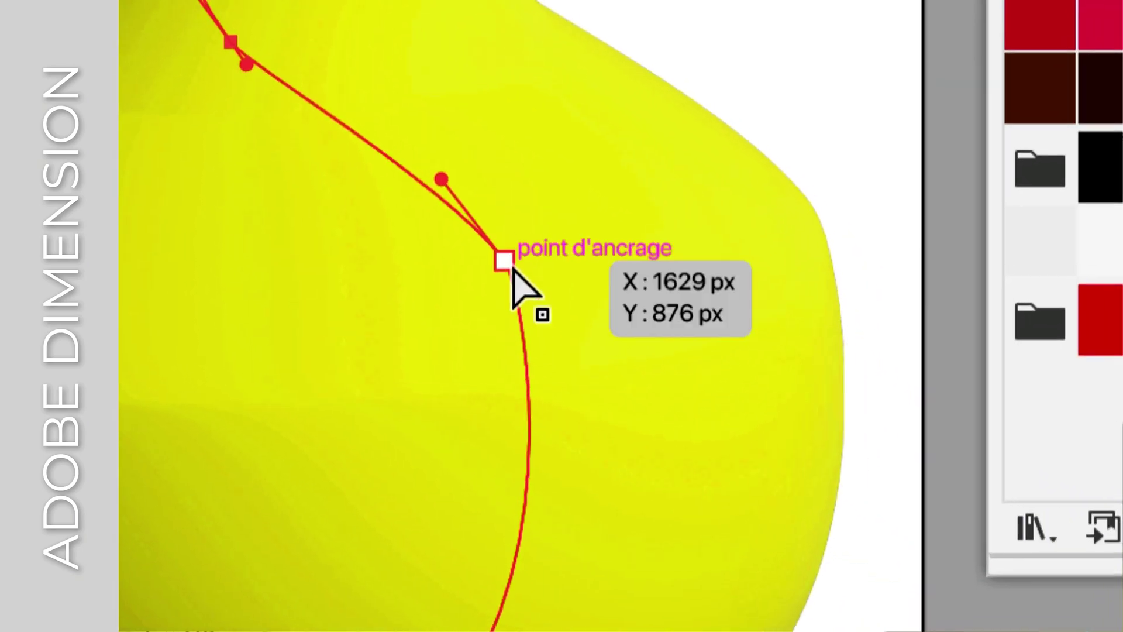
click(506, 263)
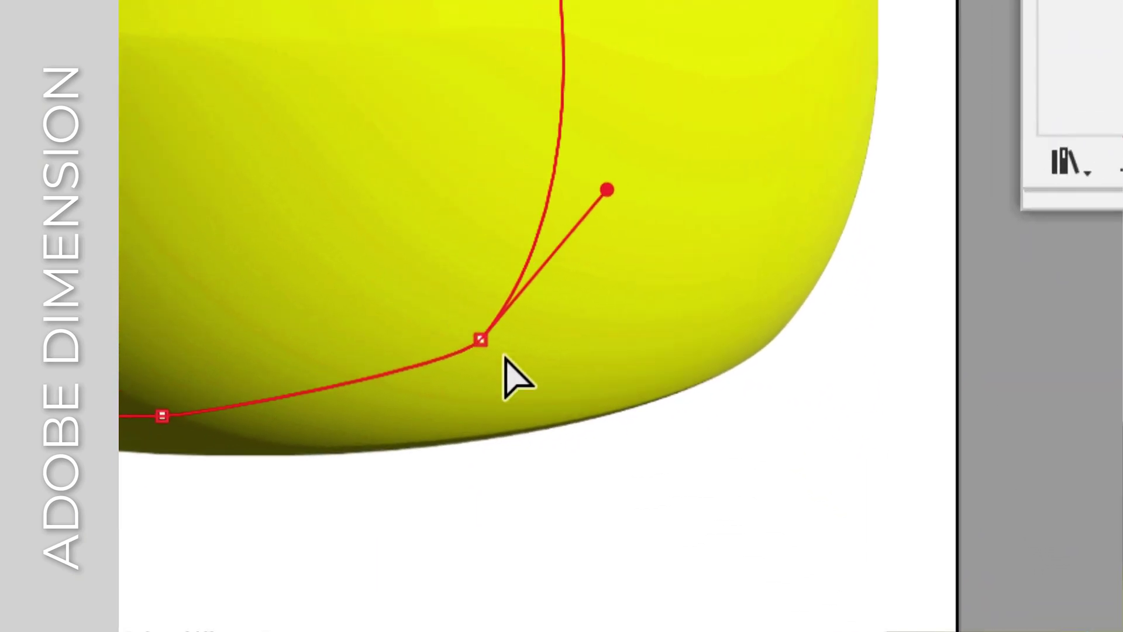
click(484, 344)
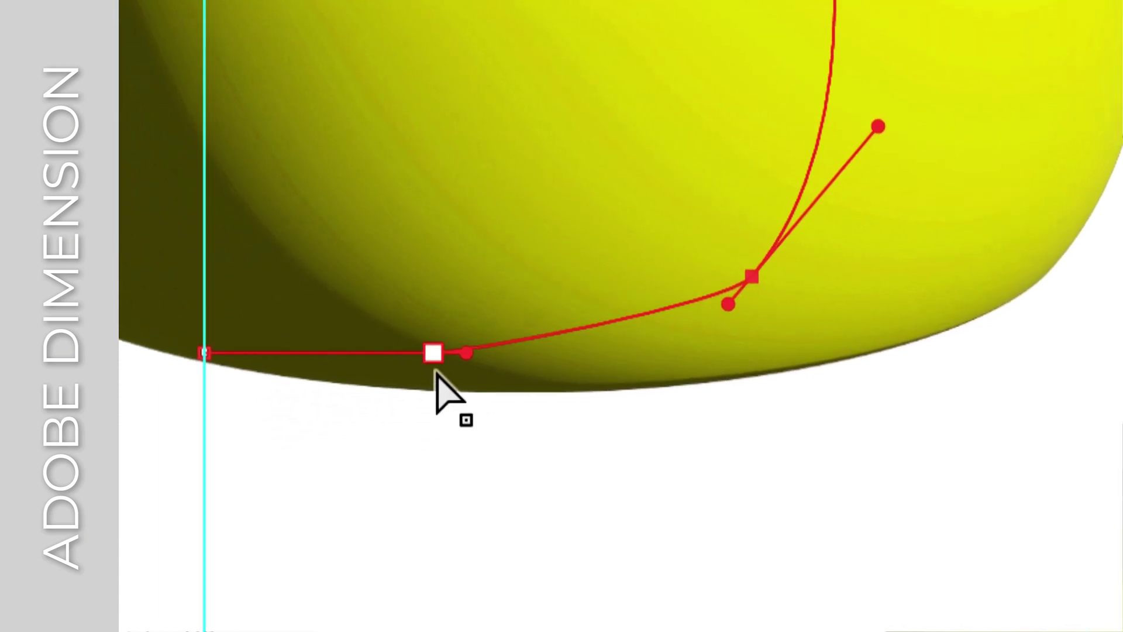
click(164, 417)
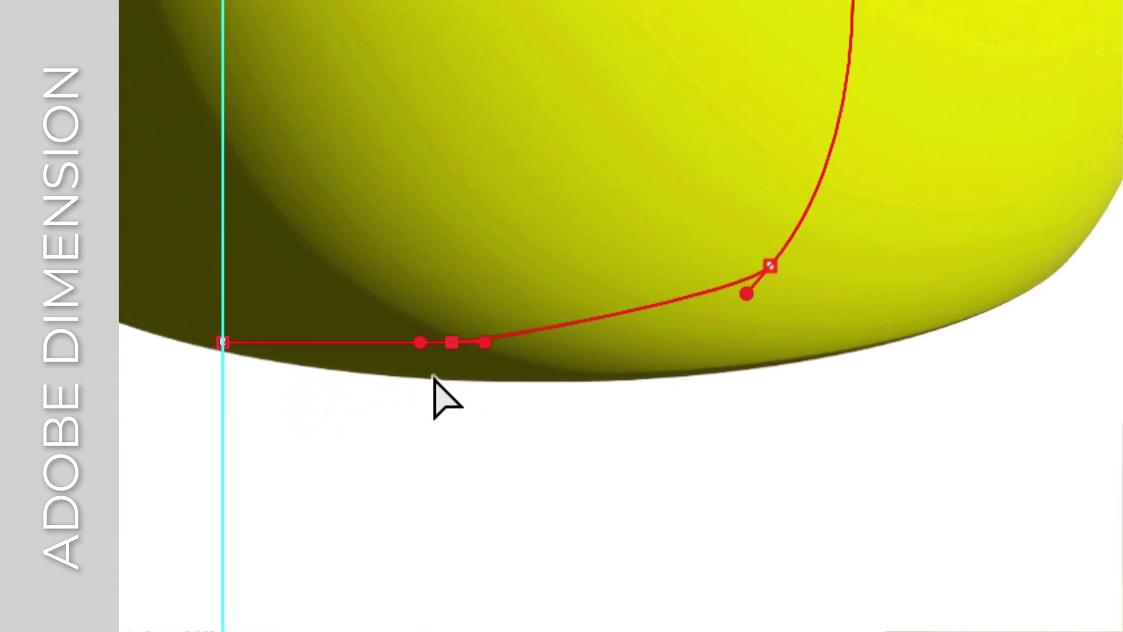
Step: Convert the profile's lower outer anchor point to a corner with the Anchor Point tool, then pull new curve handles from it
click(431, 364)
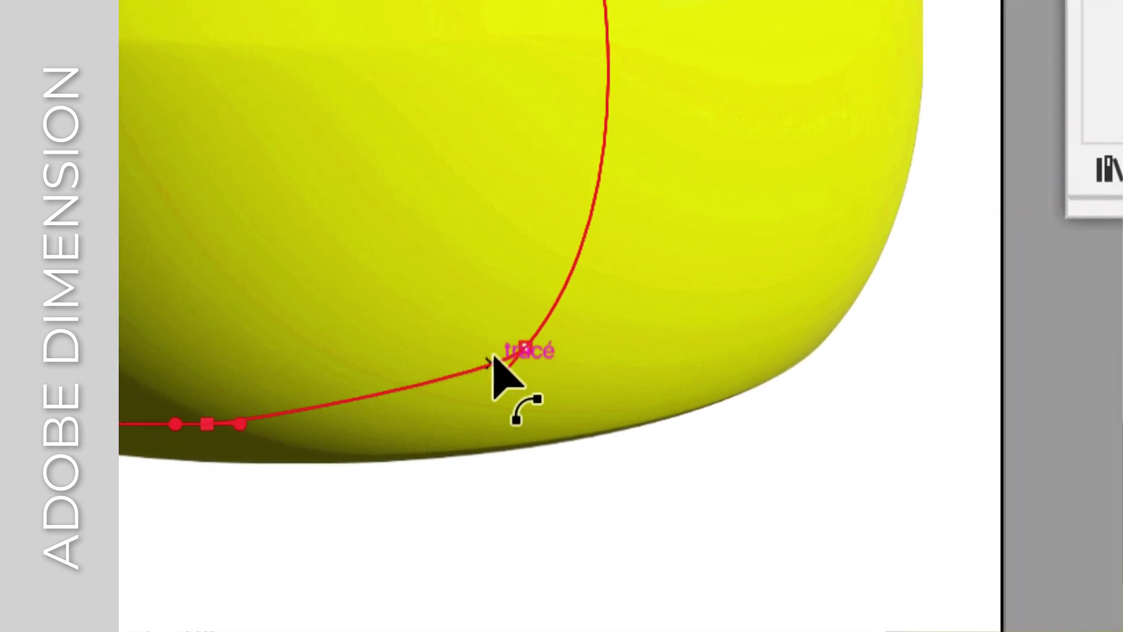
click(699, 309)
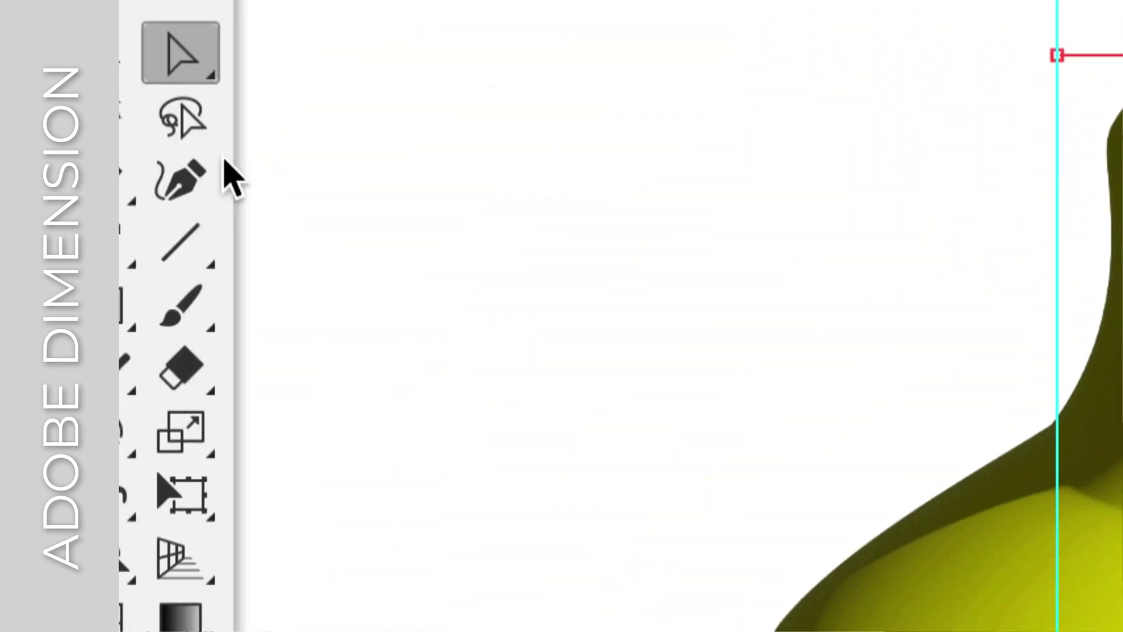
drag(199, 172, 335, 333)
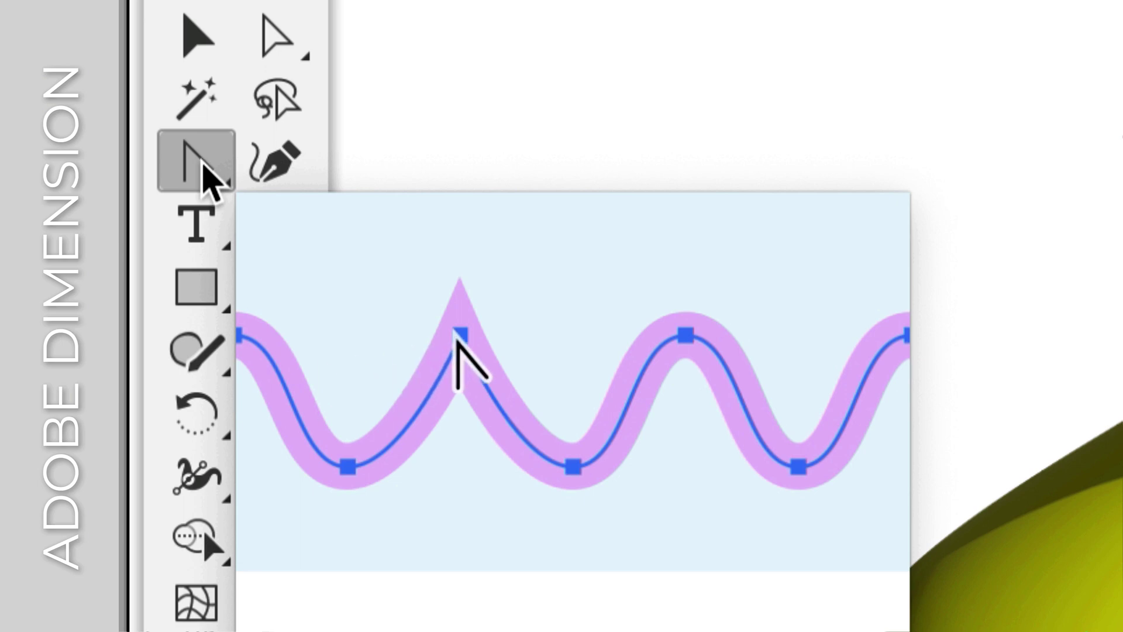
click(209, 178)
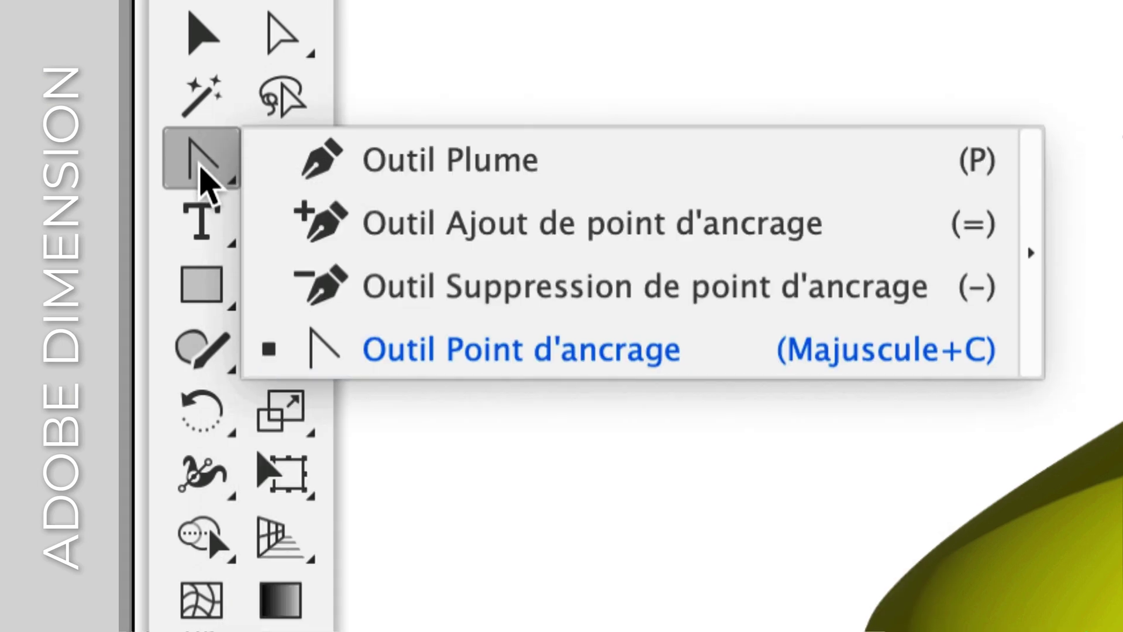
click(203, 166)
click(209, 178)
click(311, 176)
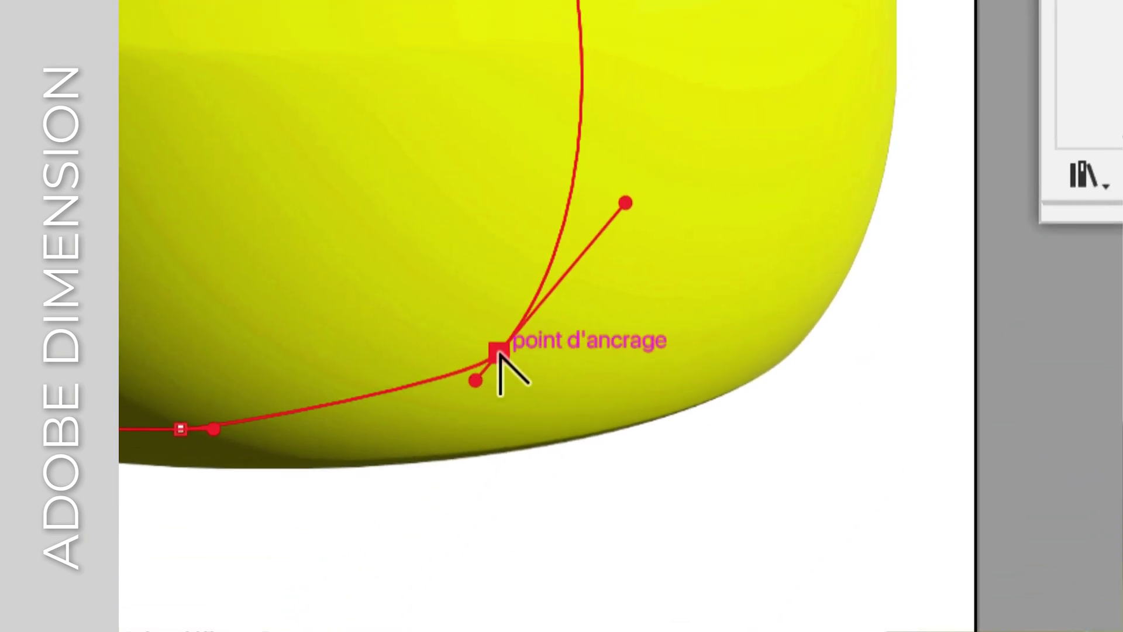
alt+click(497, 350)
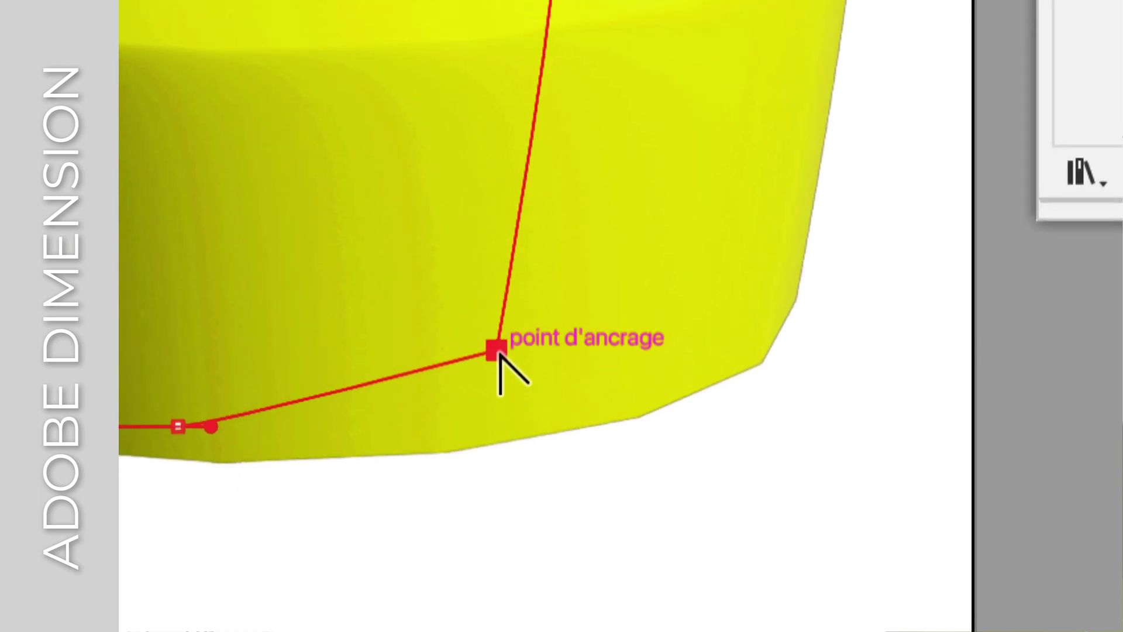
mouse_move(496, 349)
alt+mouse_down()
mouse_move(515, 359)
mouse_move(484, 368)
mouse_move(519, 358)
mouse_move(506, 335)
mouse_move(496, 358)
mouse_move(485, 353)
alt+mouse_up()
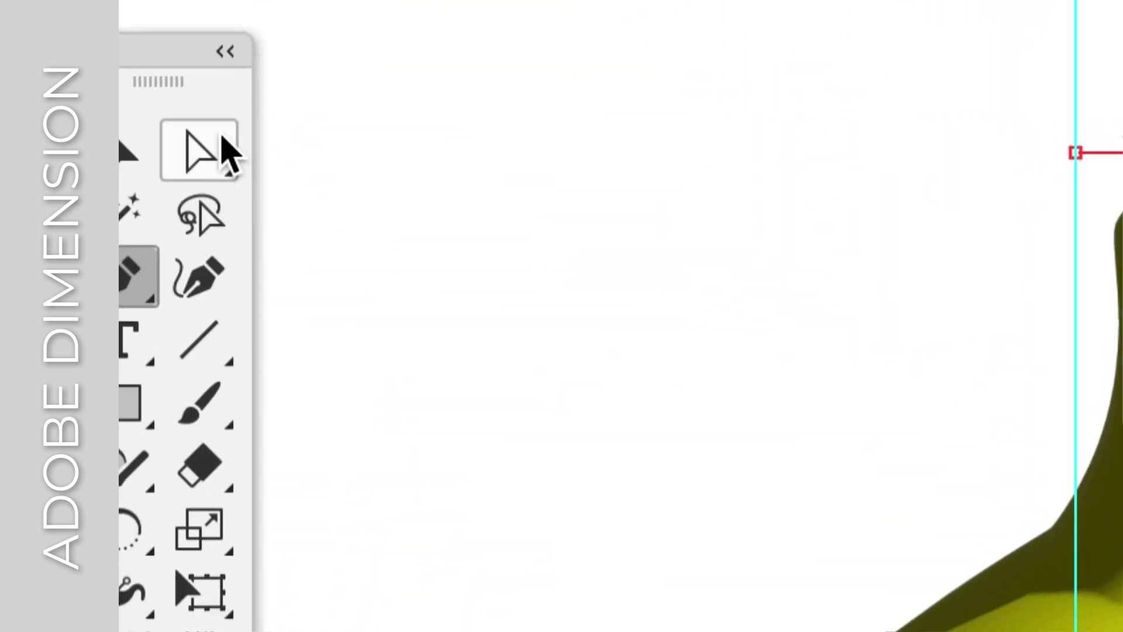
Step: Check the profile's anchor handles with the Direct Selection tool and lower the anchor inside the rim to hollow out the neck opening
click(219, 143)
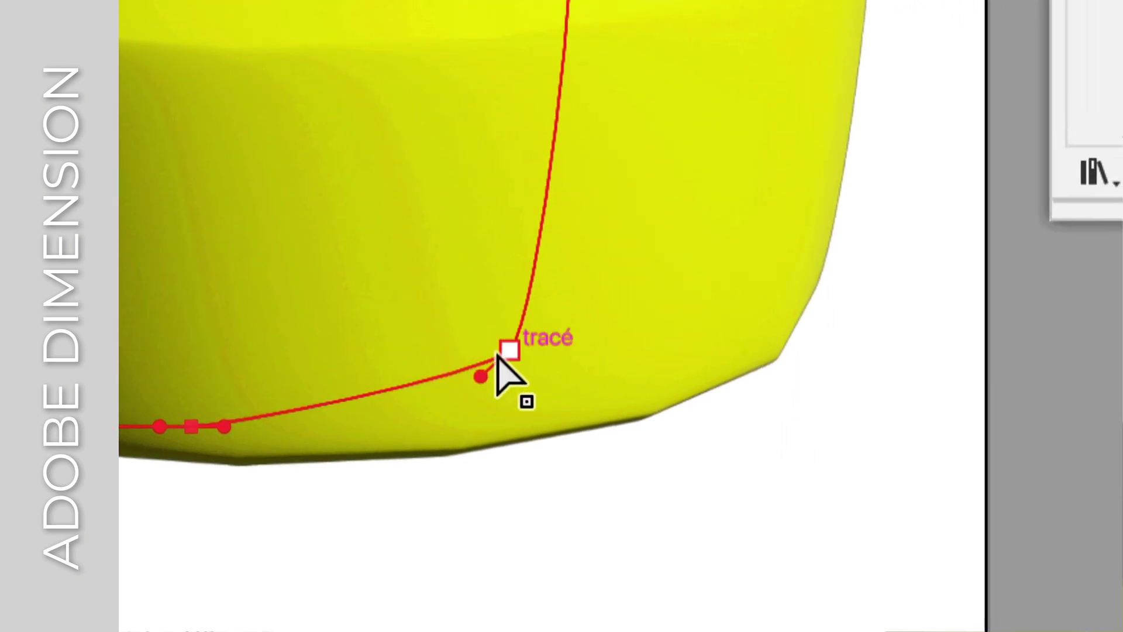
click(755, 292)
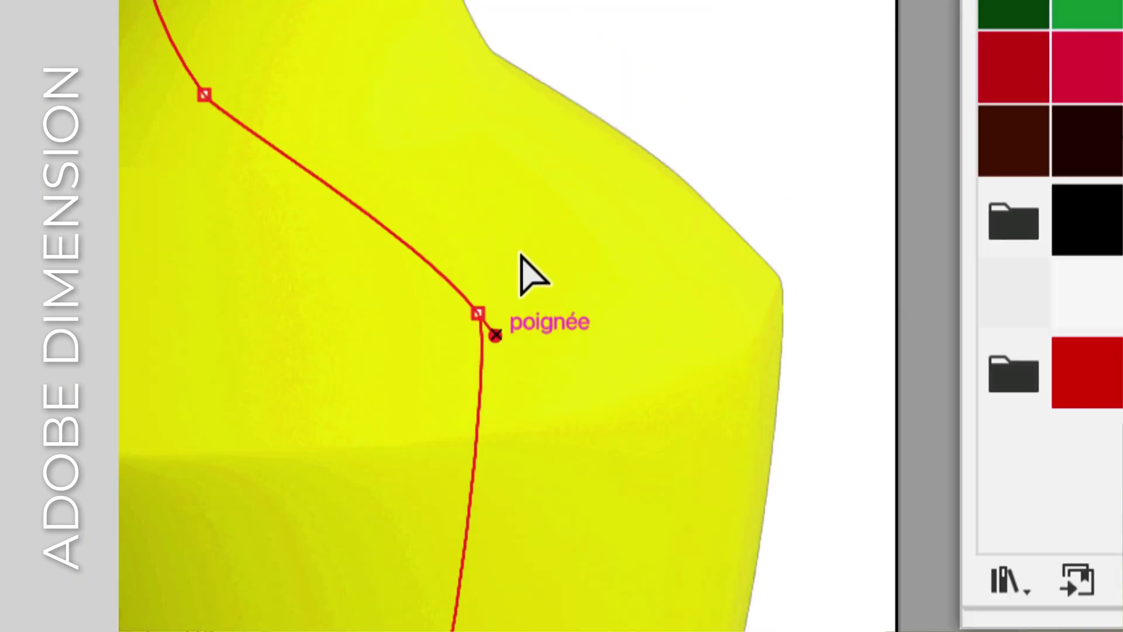
click(478, 313)
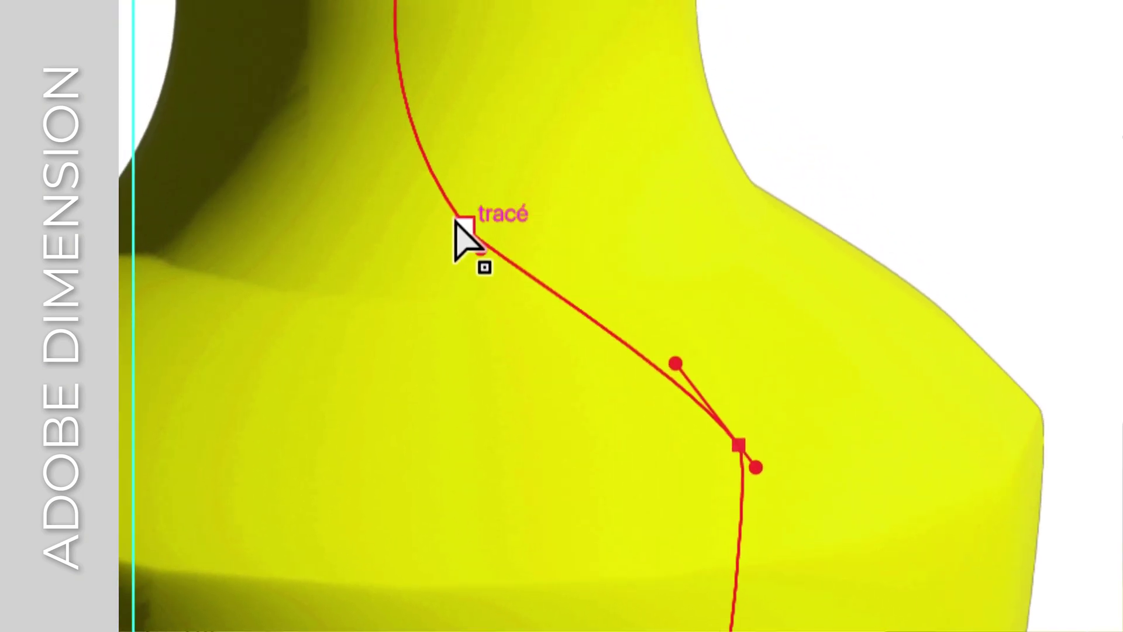
click(462, 225)
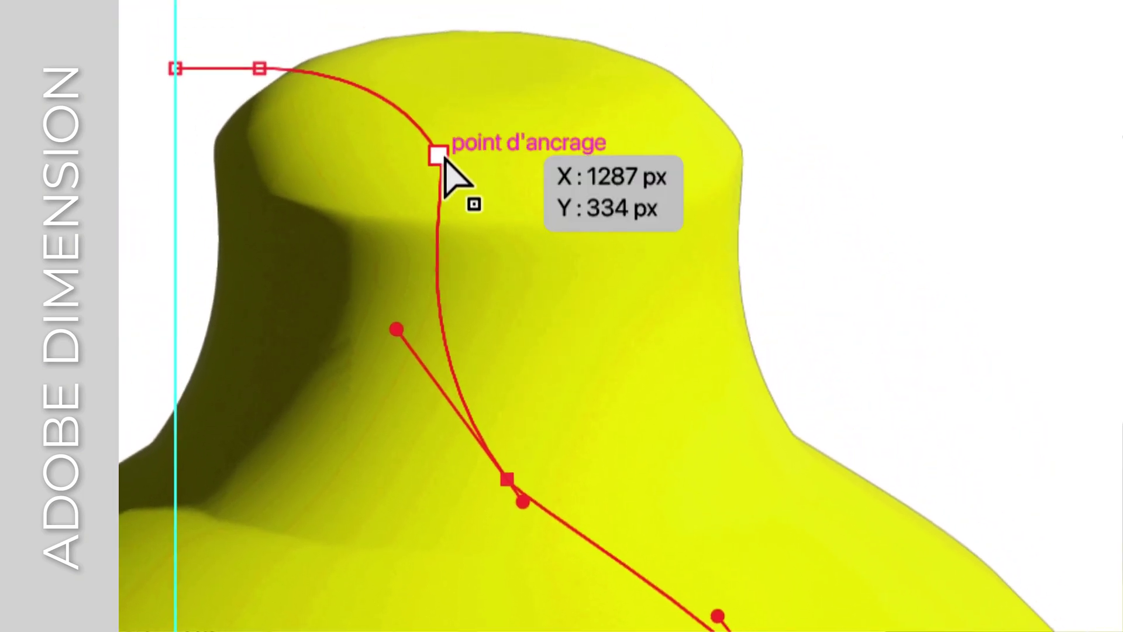
click(445, 158)
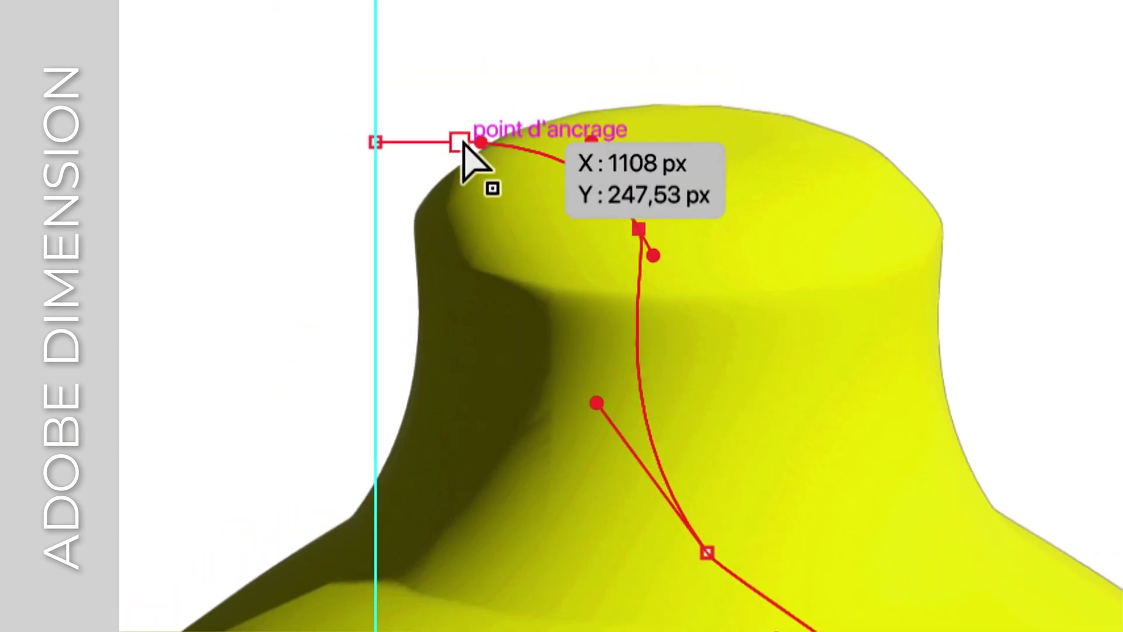
drag(462, 143, 462, 170)
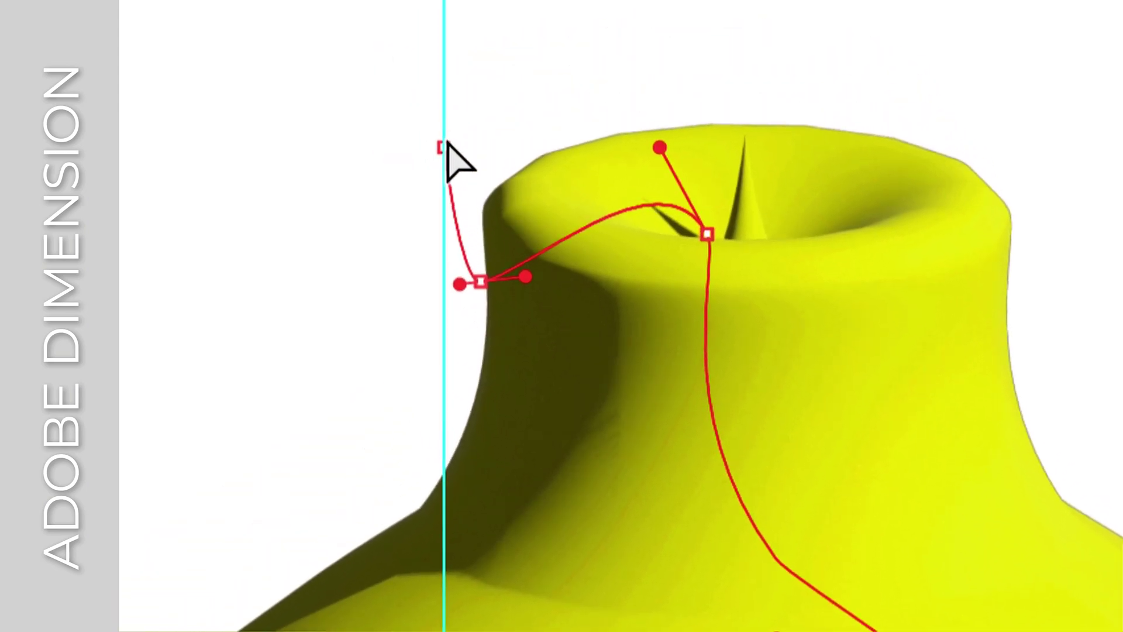
Step: Lower the path's upper endpoint and align it exactly on the vertical guide at X 1024 px, Y 461 px, using outline view
drag(403, 64, 453, 205)
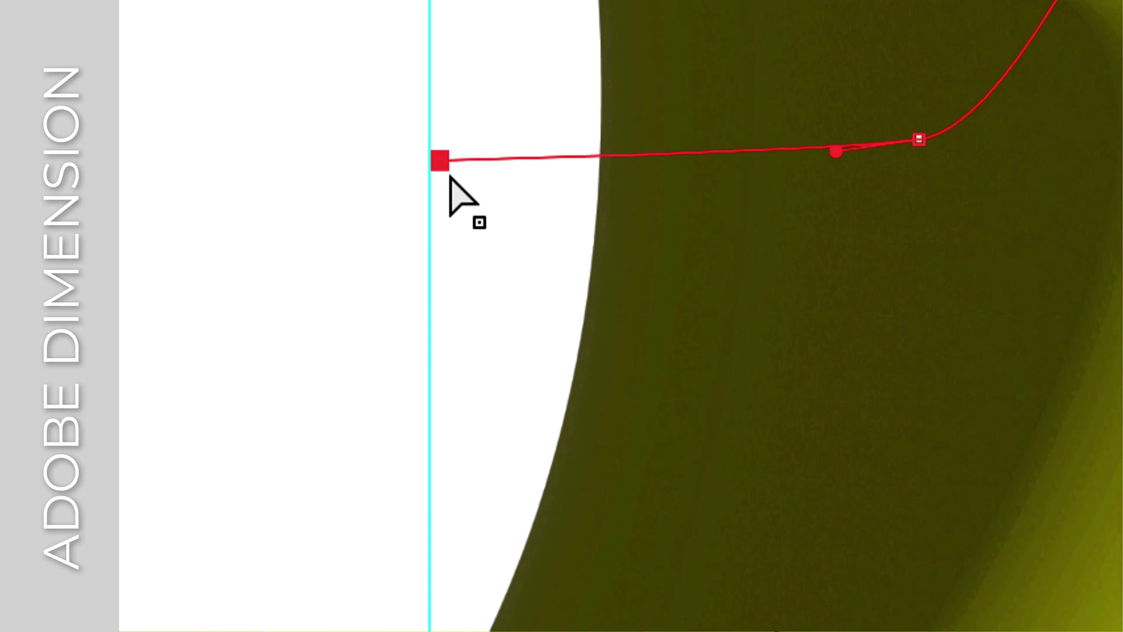
click(448, 174)
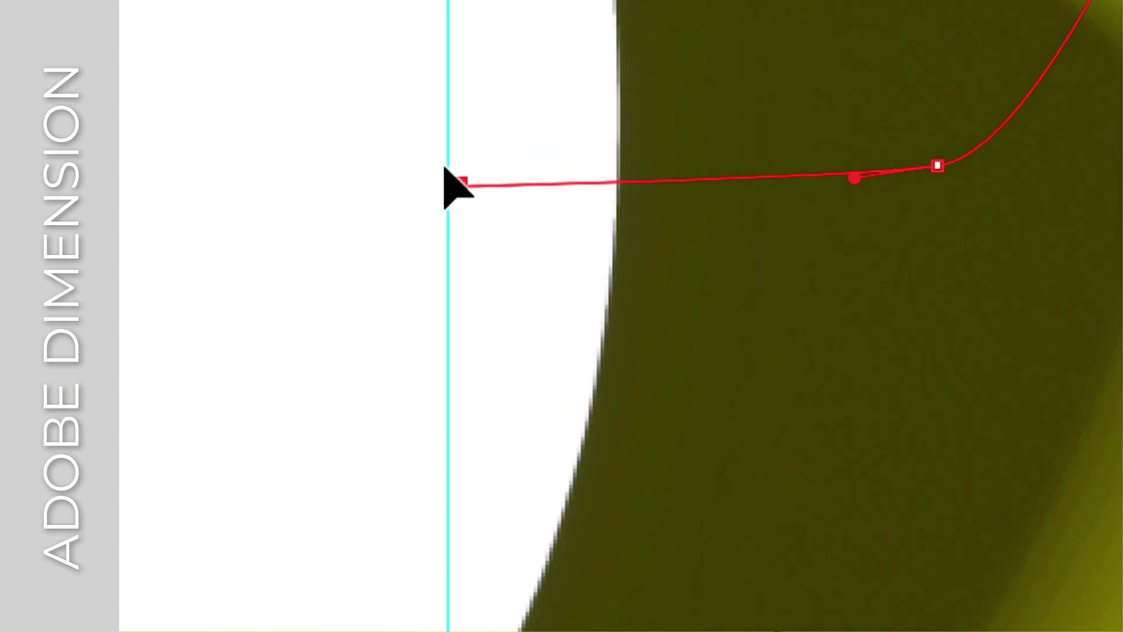
drag(452, 174, 447, 174)
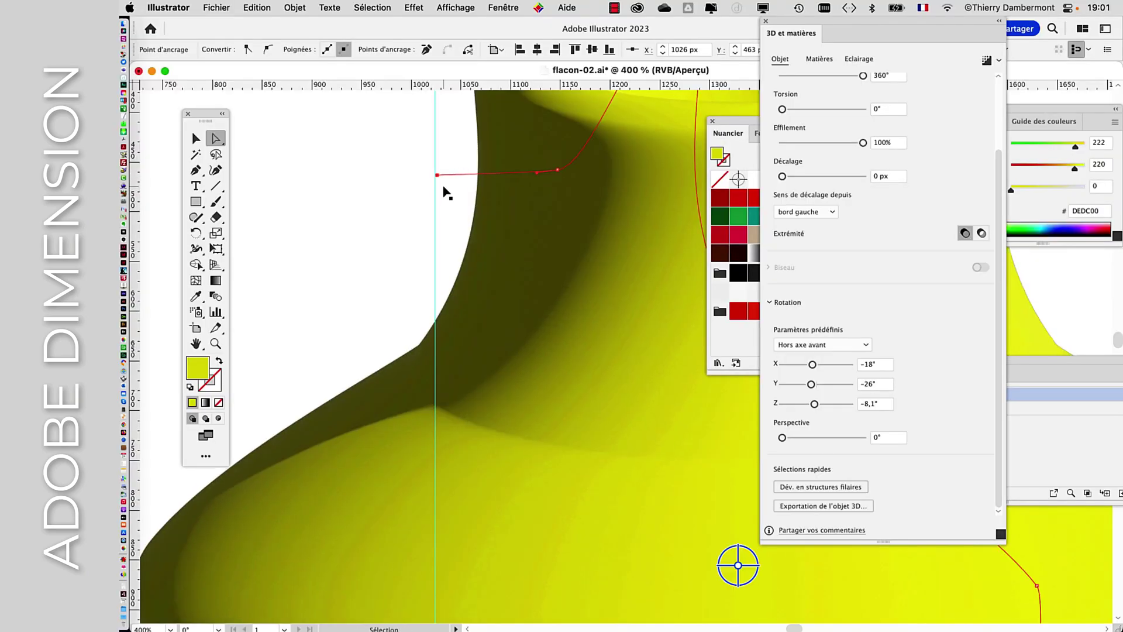
key(super+y)
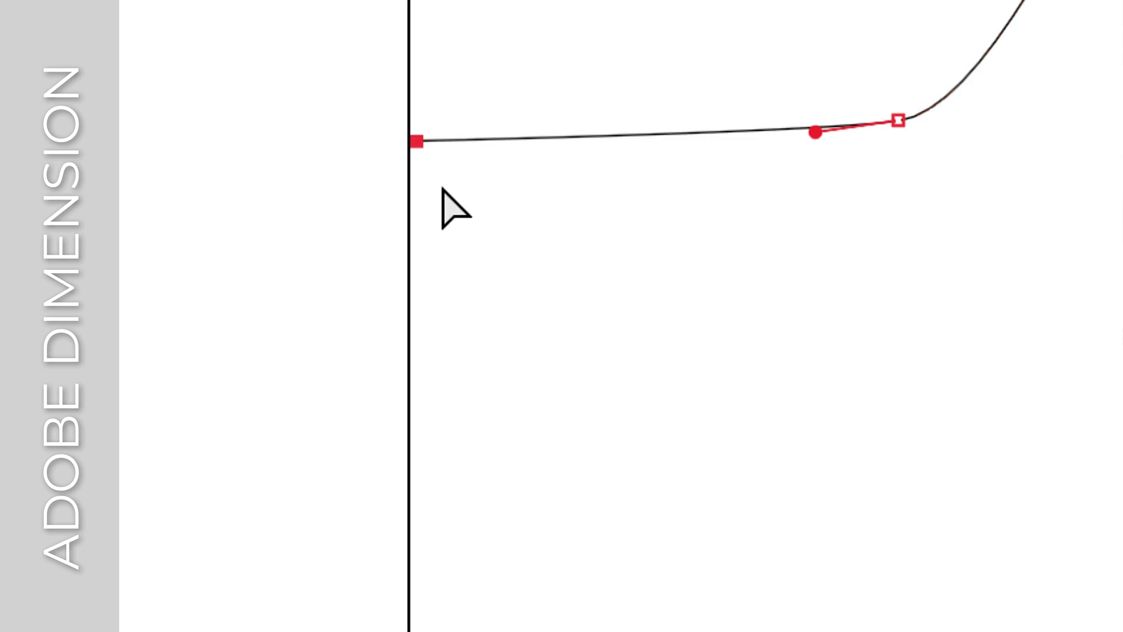
alt+scroll(416, 143, up, 3)
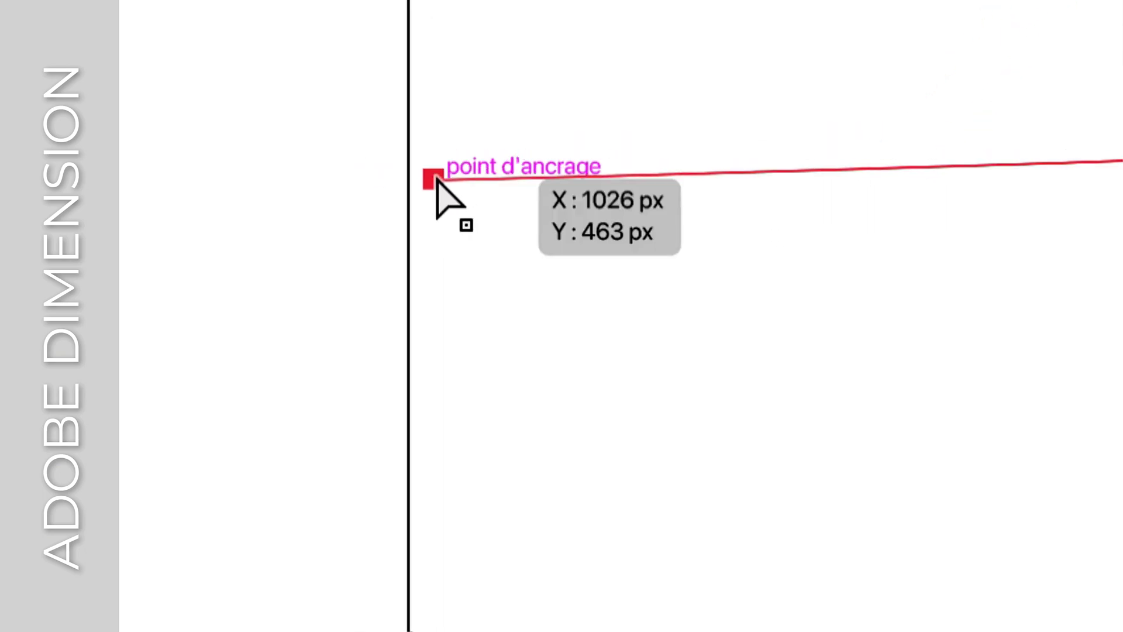
mouse_move(437, 180)
mouse_down()
mouse_move(431, 193)
mouse_move(430, 180)
mouse_up()
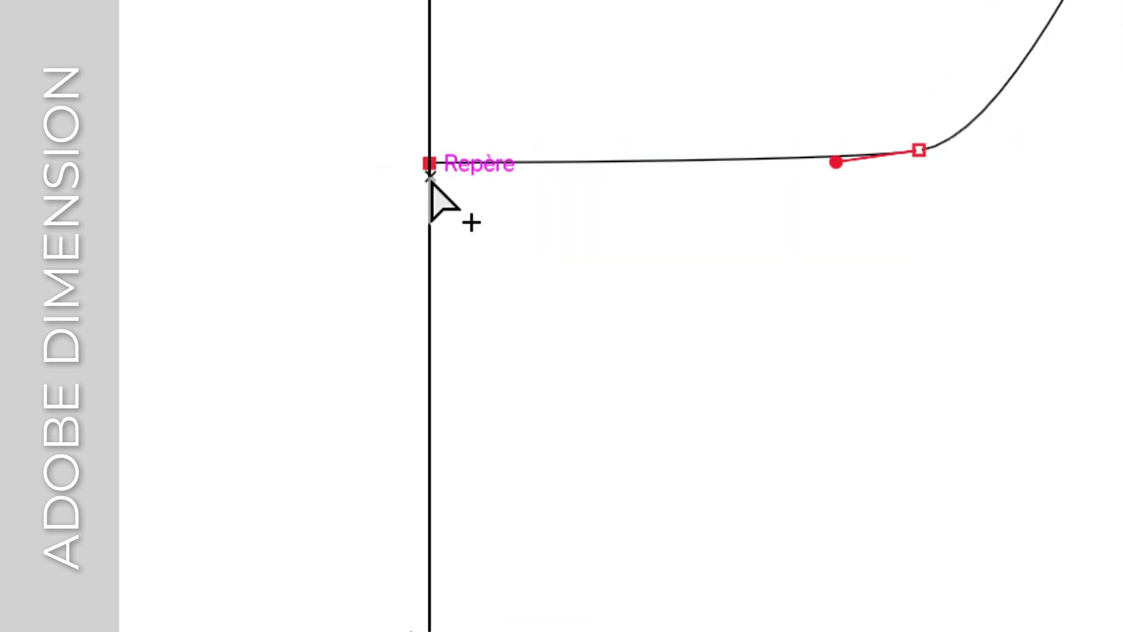
alt+scroll(431, 180, down, 1)
click(431, 177)
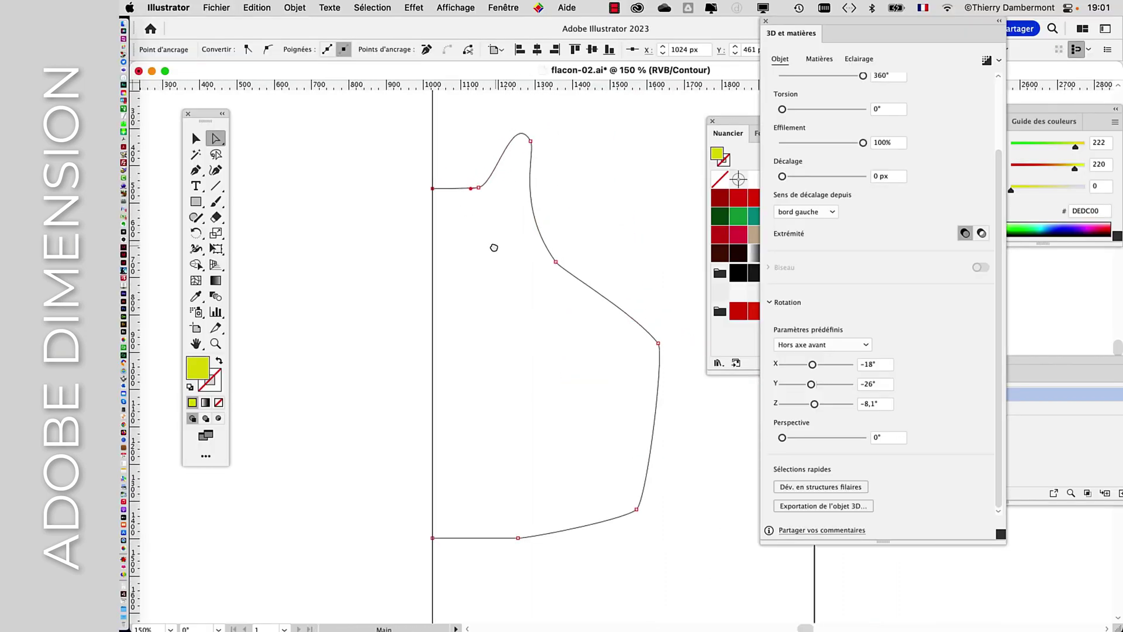
Step: Switch the display from outline back to preview mode to show the reshaped 3D flask
scroll(494, 247, down, 1)
scroll(494, 247, right, 1)
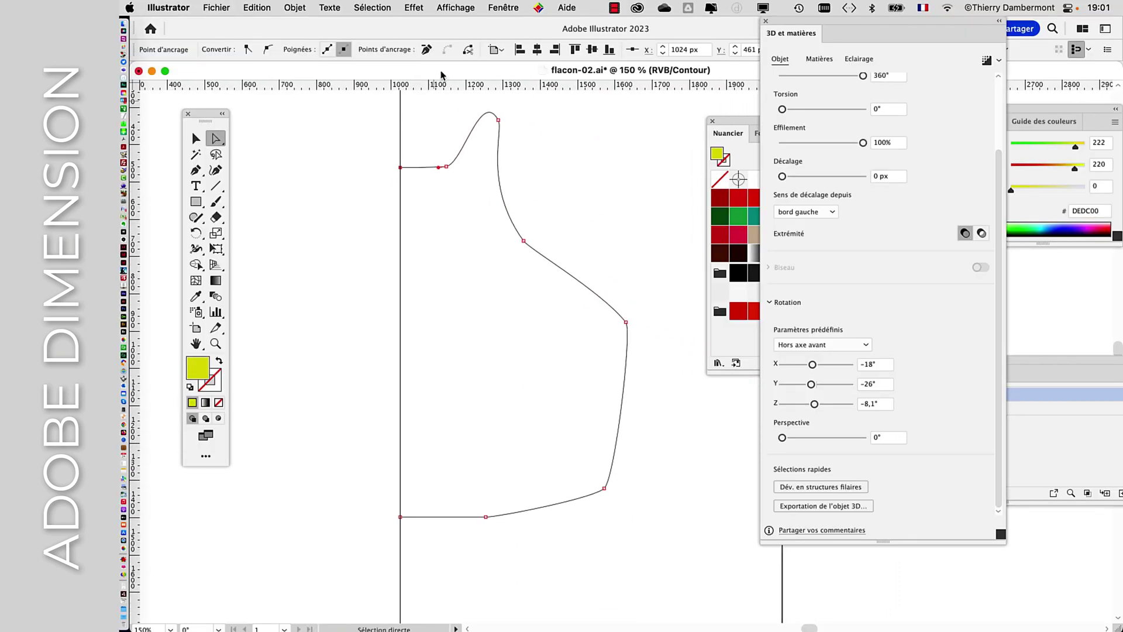
click(454, 7)
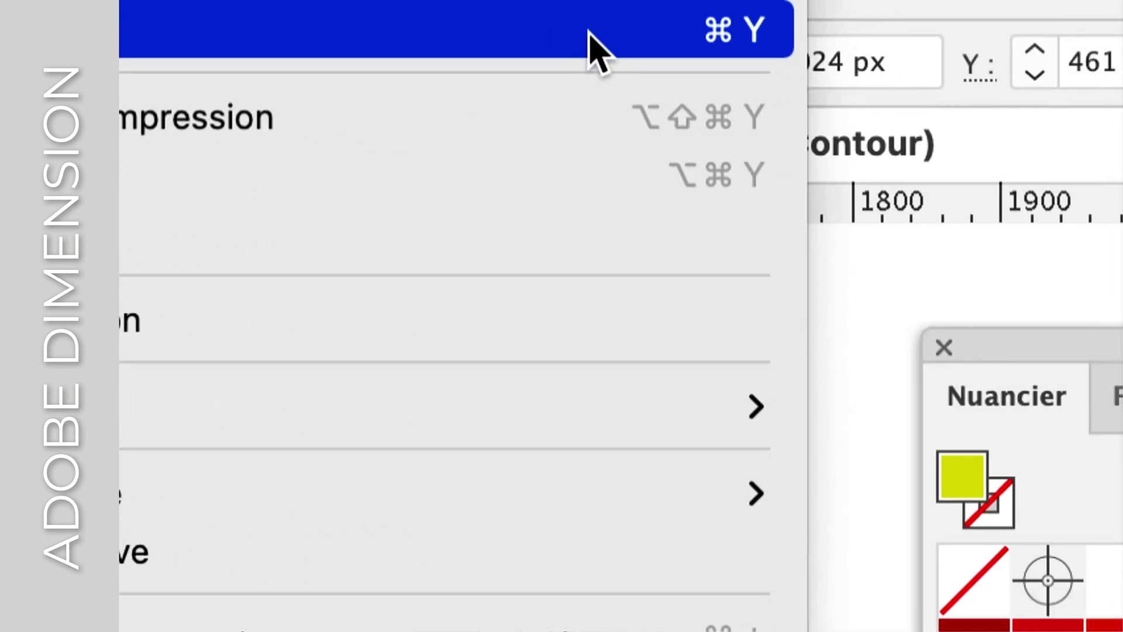
click(590, 33)
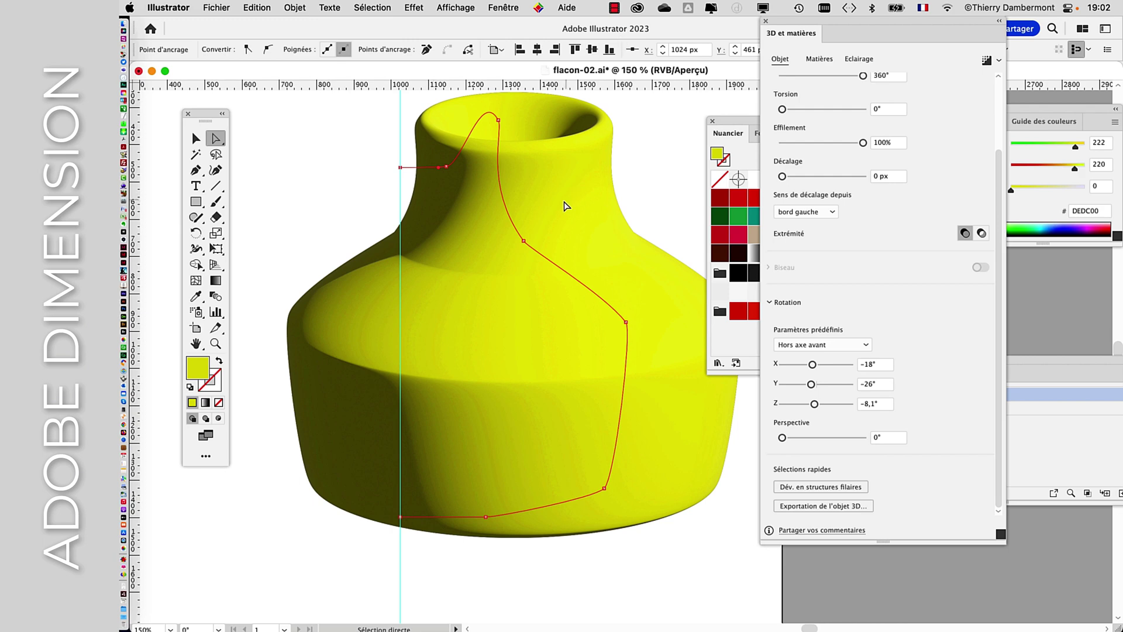
Step: Export the reshaped flask in OBJ format only, removing the USDA entry, into the folder flacon 3D de Illustrator
click(232, 8)
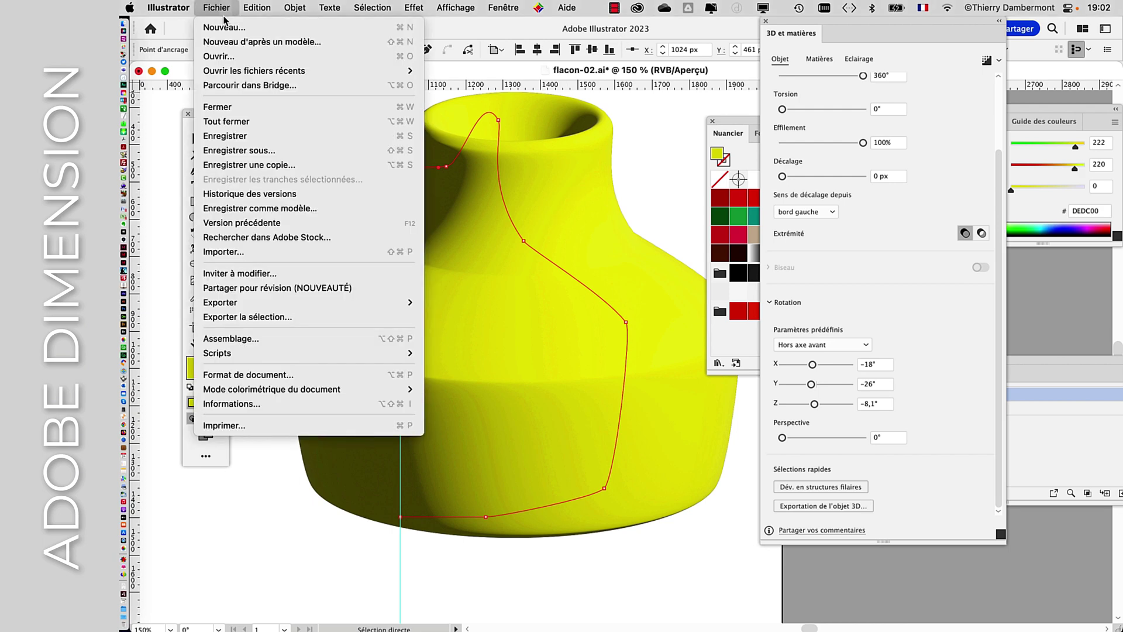
click(665, 140)
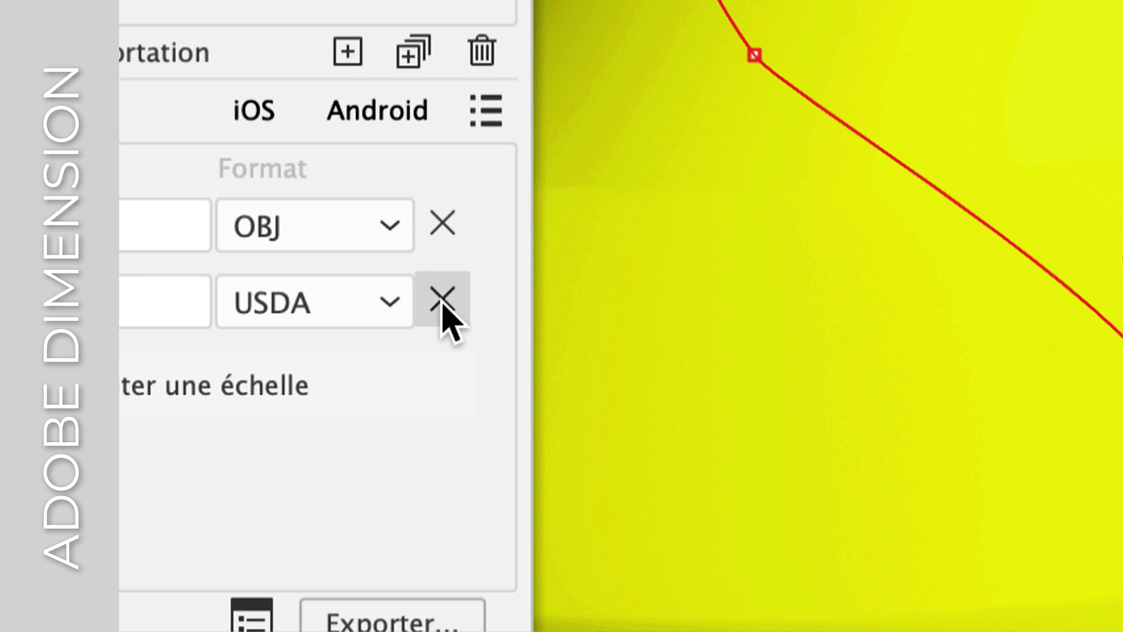
click(446, 302)
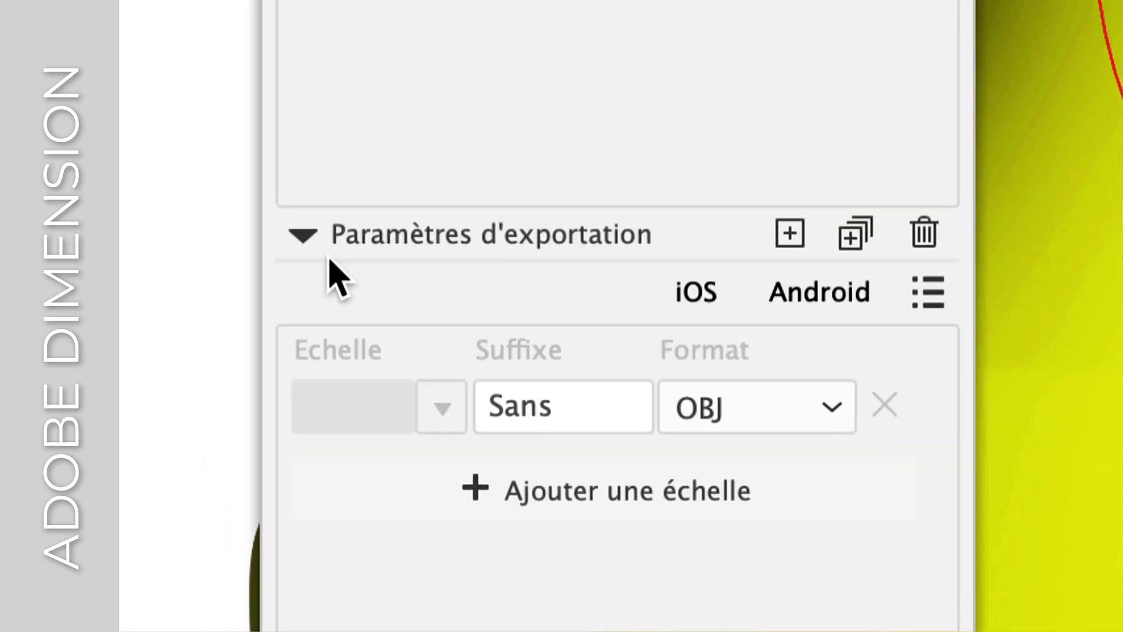
click(322, 250)
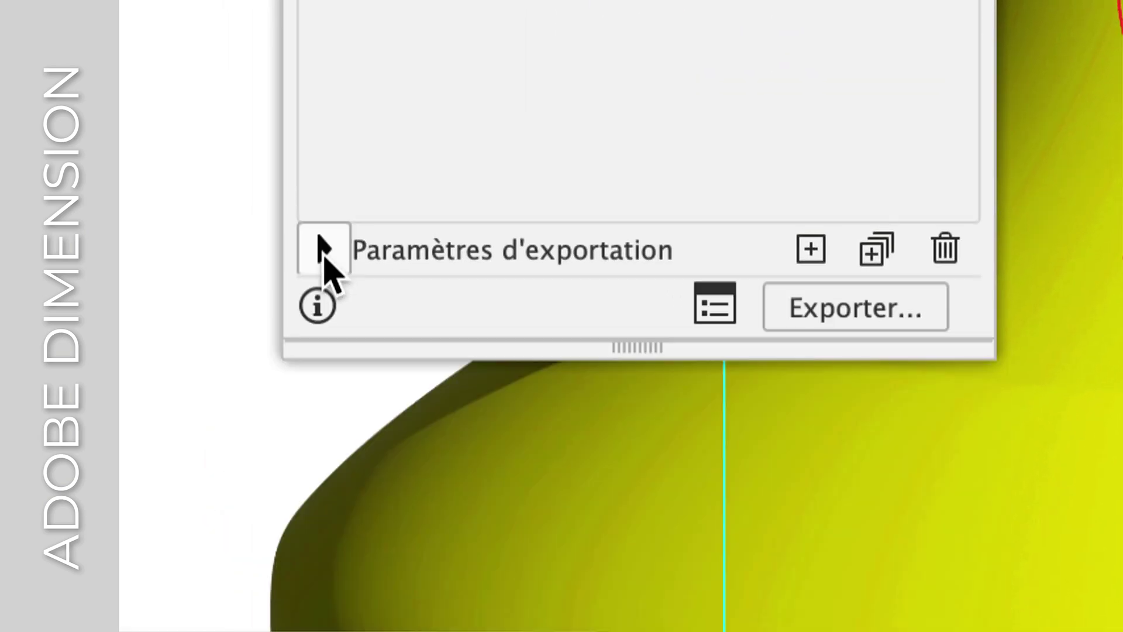
click(325, 248)
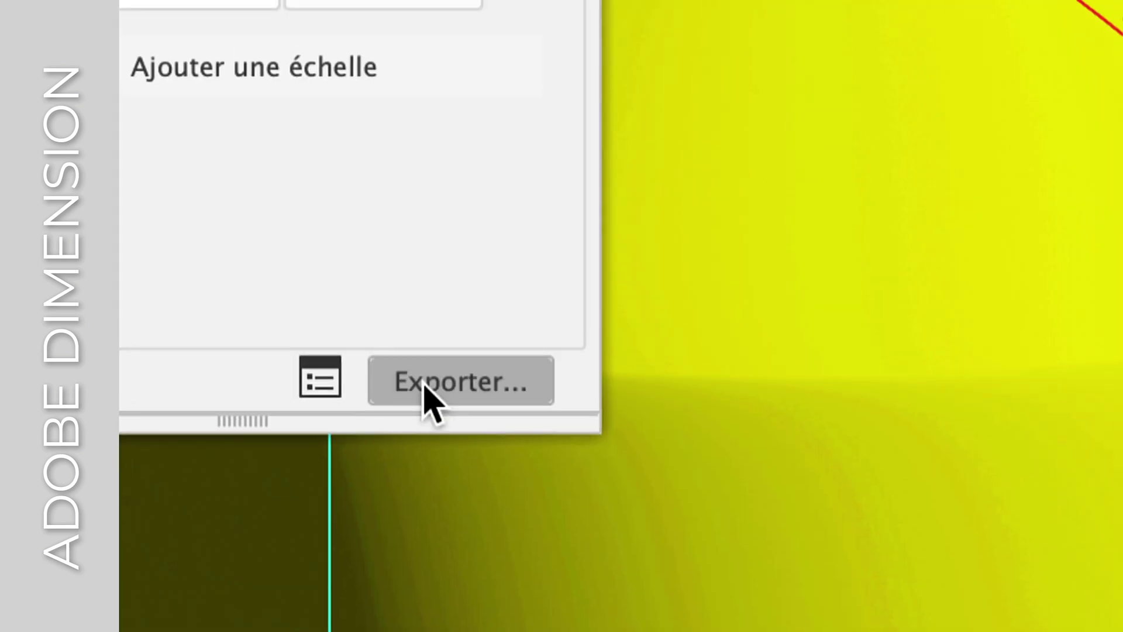
click(425, 386)
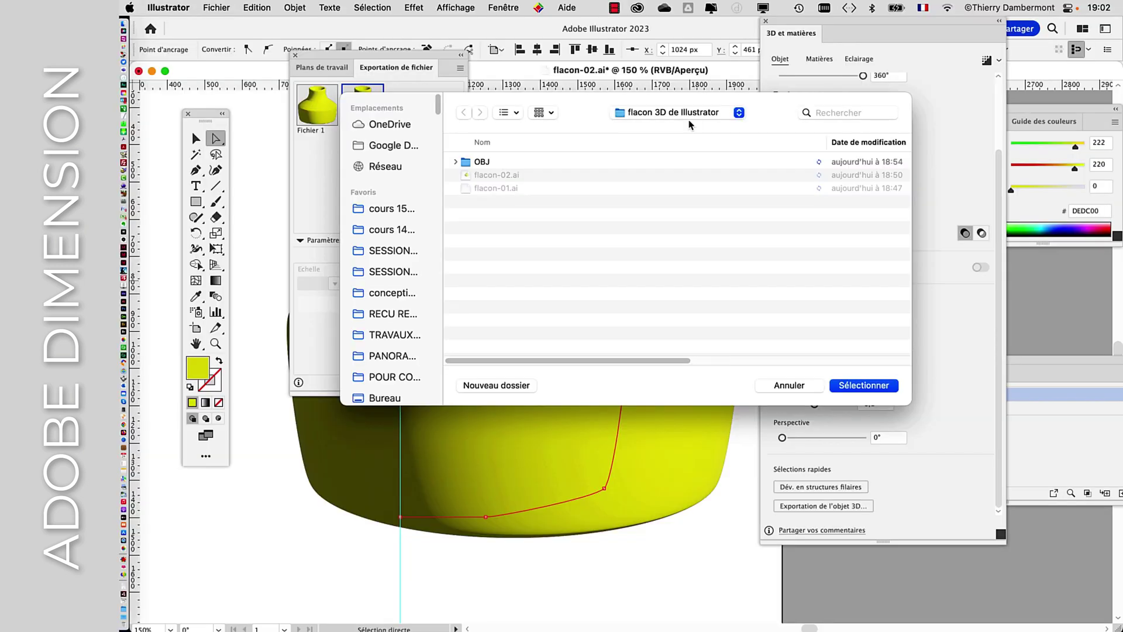
click(866, 384)
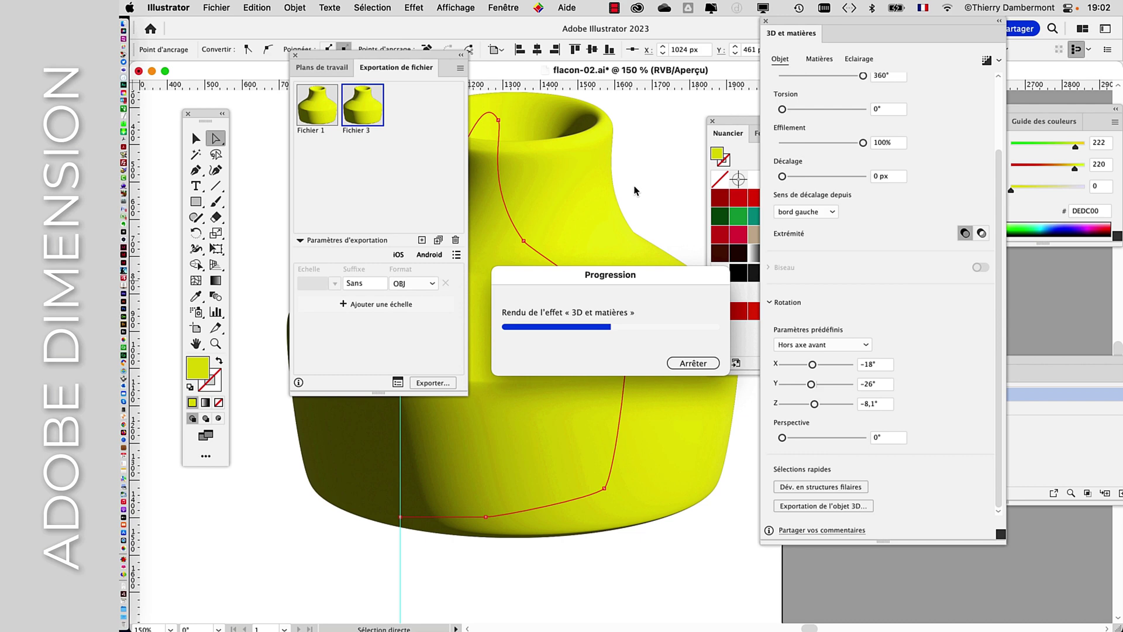
Step: Switch to Finder, expand the OBJ folder and preview Fichier 3.obj with Quick Look
key(super+Tab)
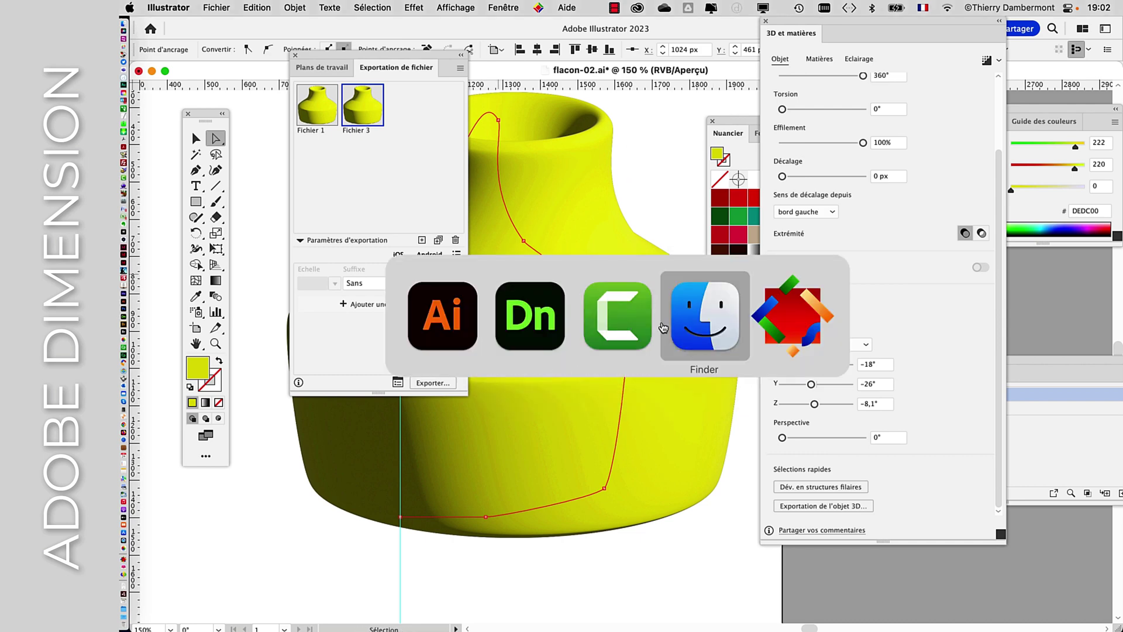
drag(620, 135, 430, 85)
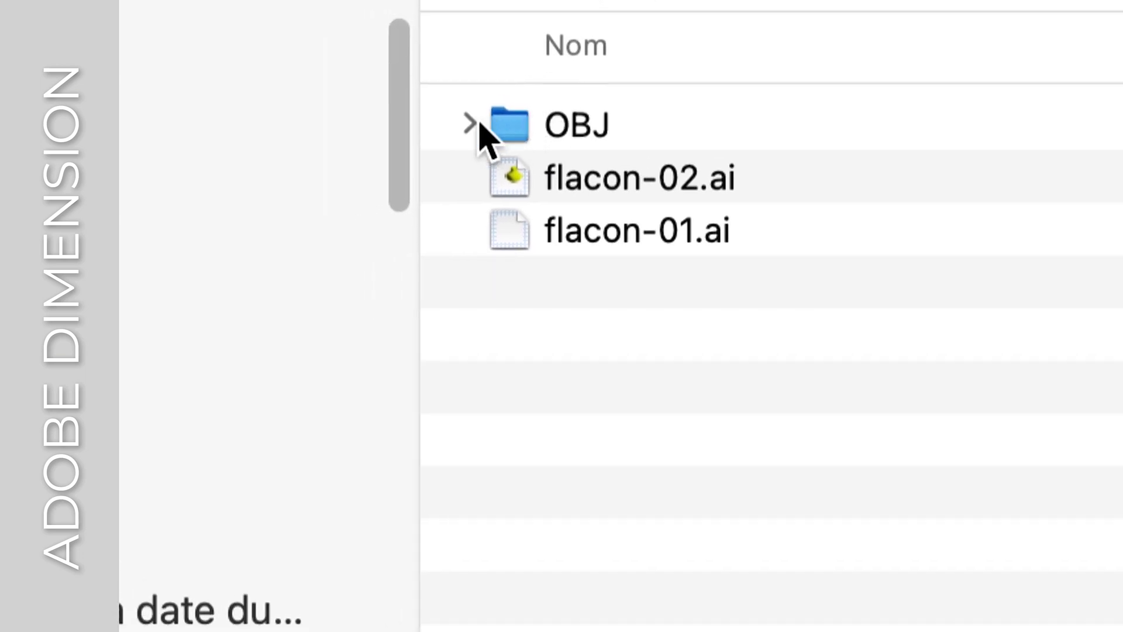
click(473, 120)
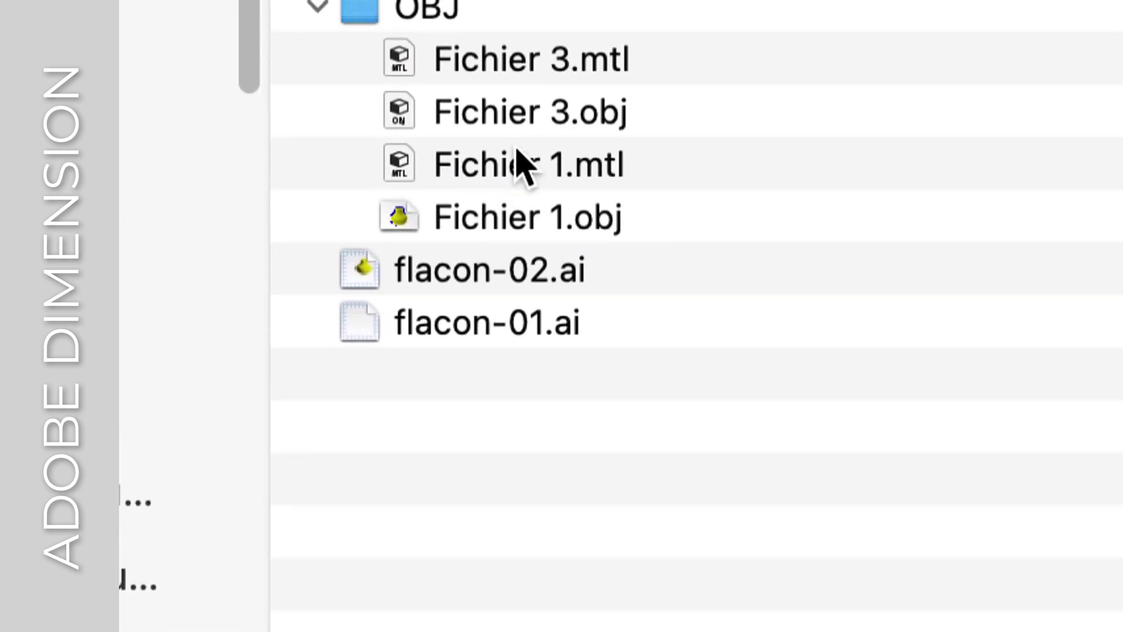
click(534, 63)
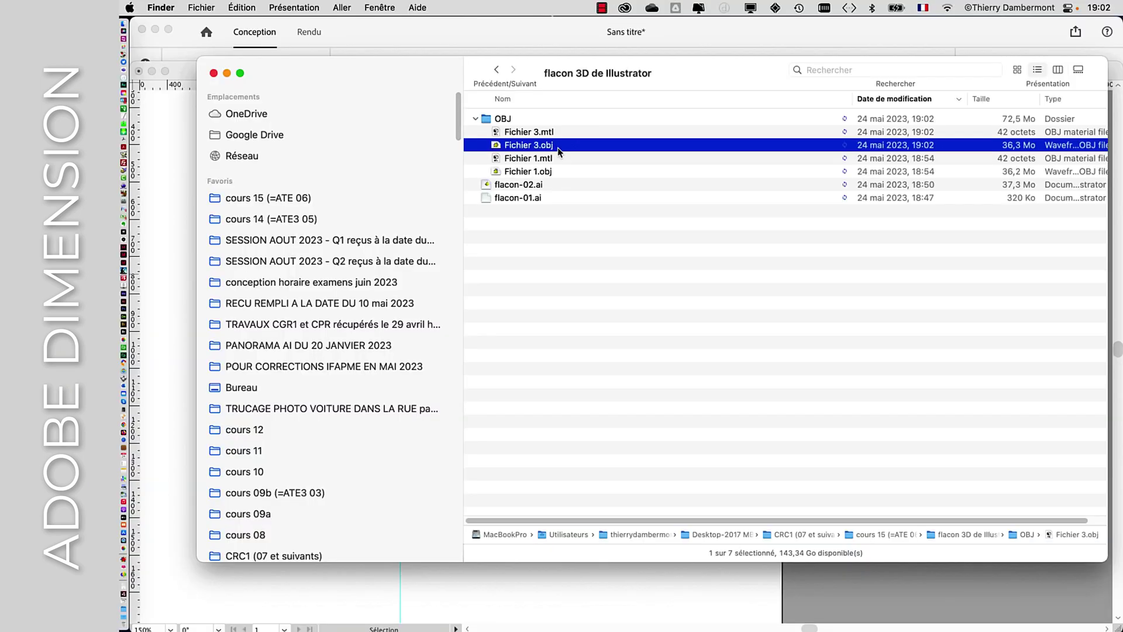
key(space)
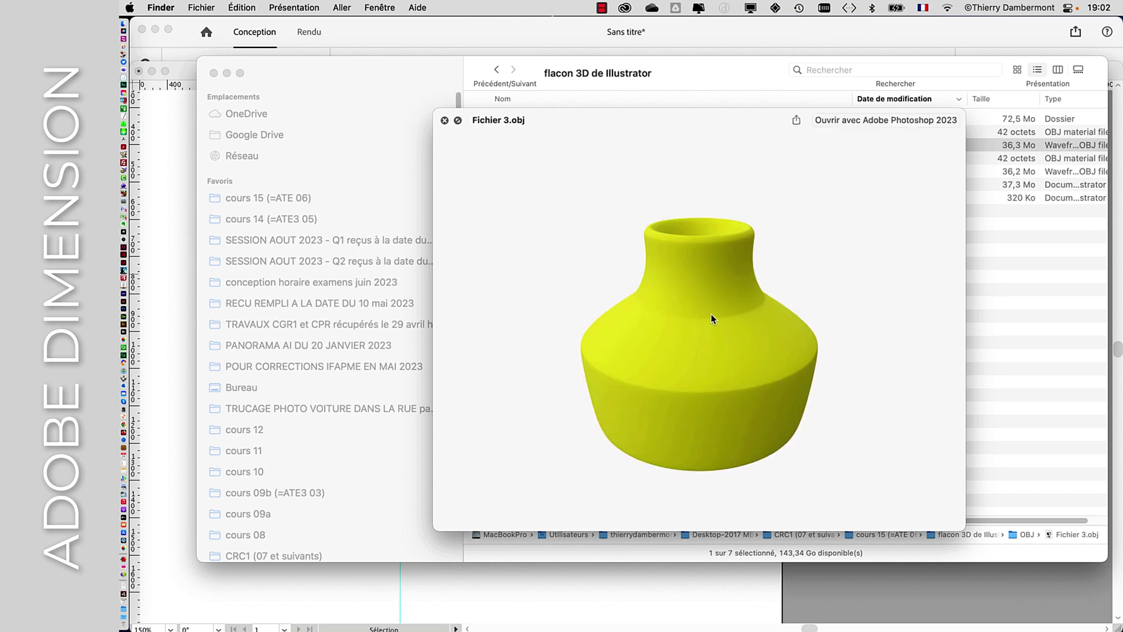
Step: Rotate the previewed Fichier 3.obj flask to inspect its shape, and close the preview
drag(712, 318, 836, 313)
key(space)
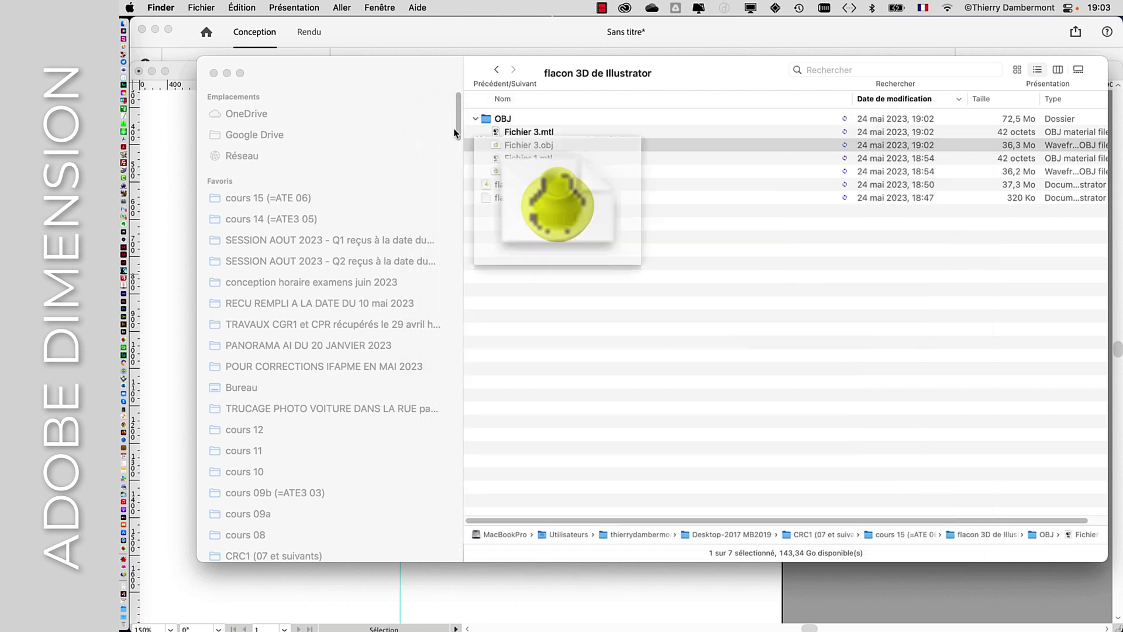
Step: Switch to Adobe Dimension and import Fichier 3.obj into the scene as a 3D model
key(super+Tab)
key(super+Tab)
key(super+Tab)
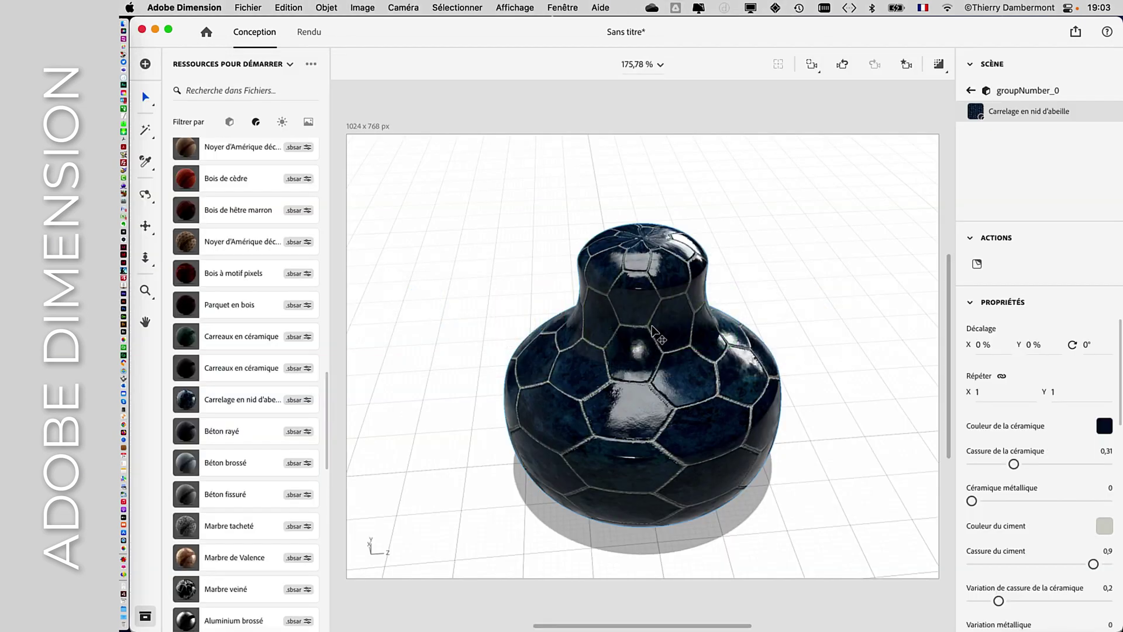
click(247, 7)
mouse_move(301, 160)
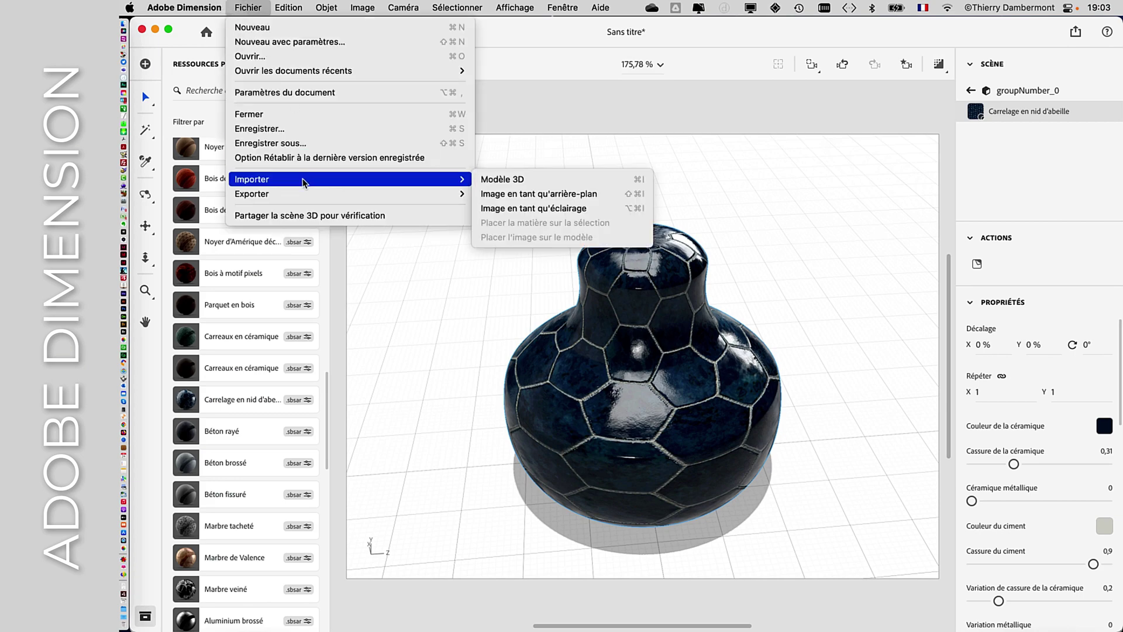
click(534, 179)
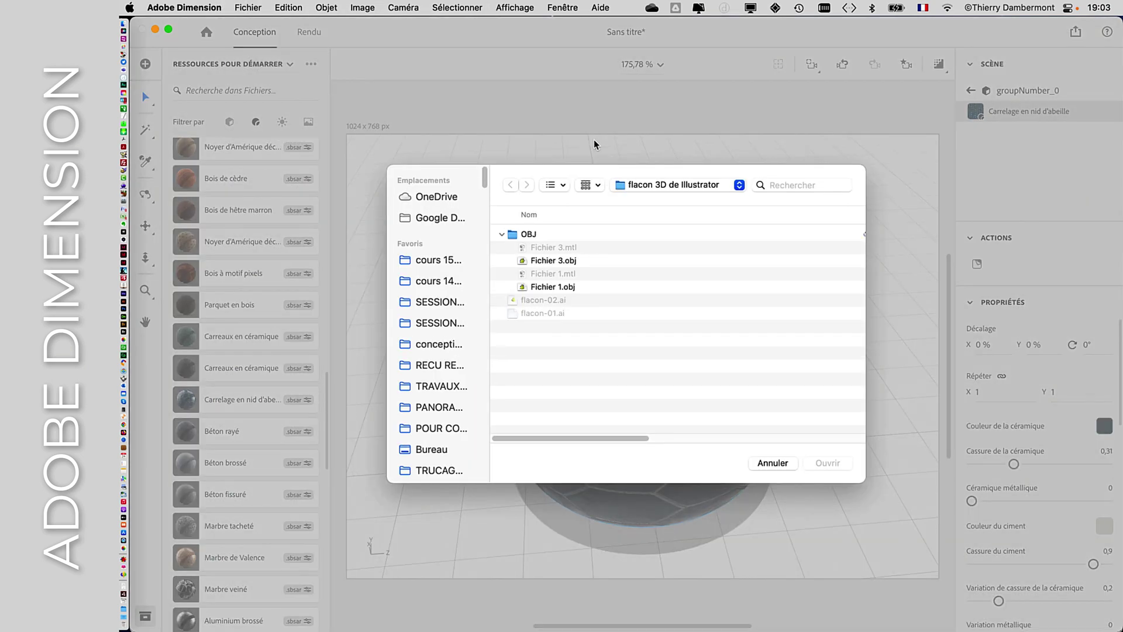
click(563, 264)
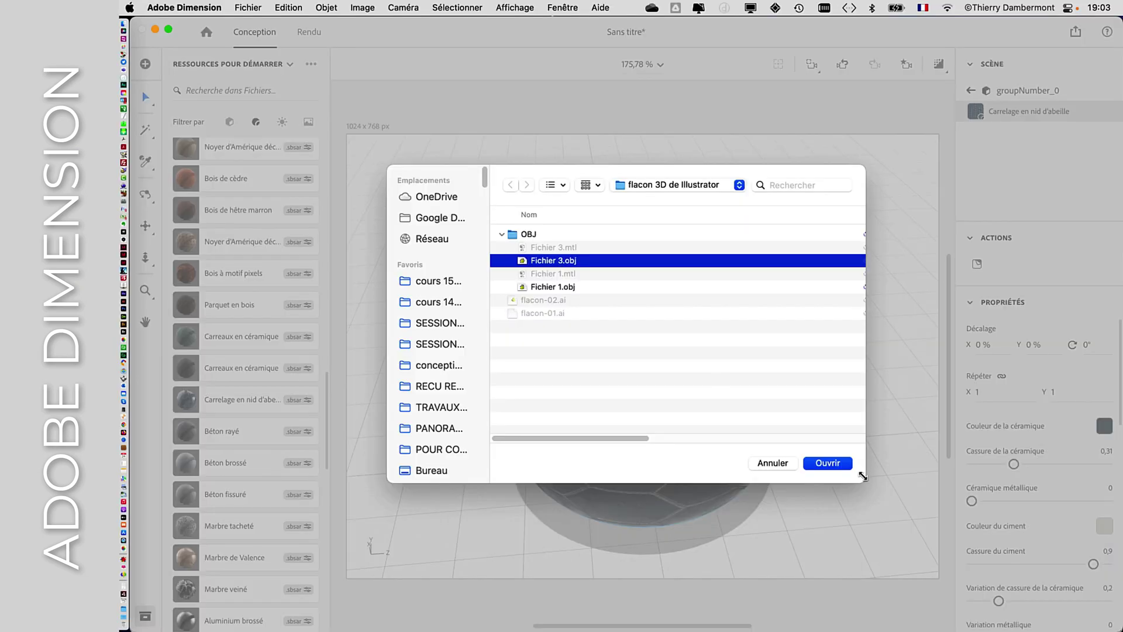
click(844, 463)
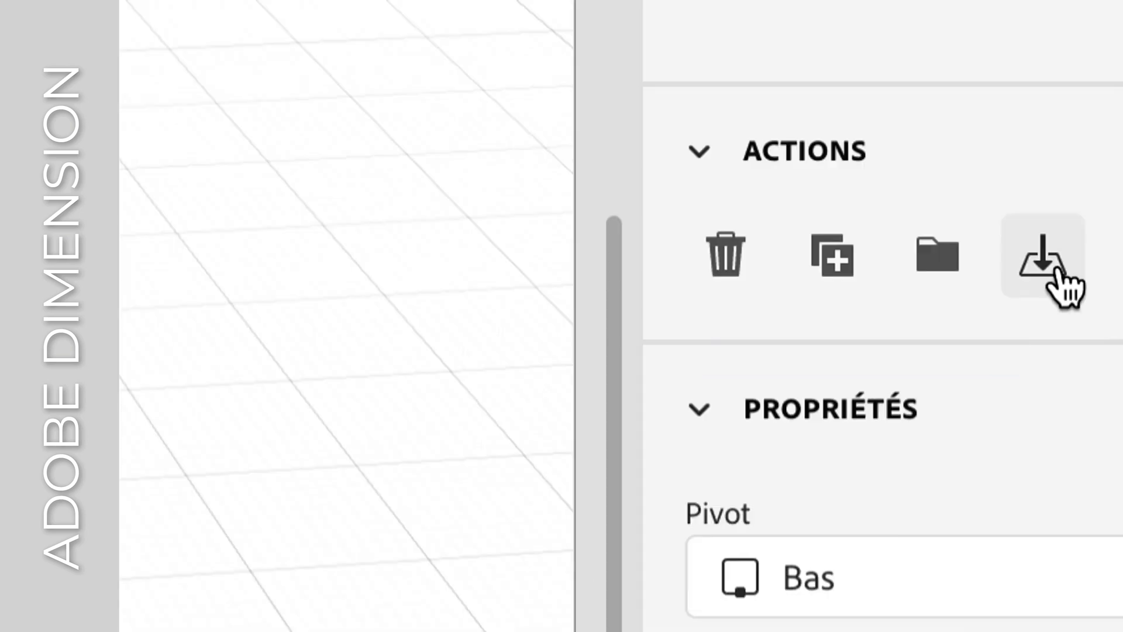
Step: Set the imported flask on the ground and move it beside the tiled flask, at about X 14.7 cm, Z 57.5 cm
click(1060, 269)
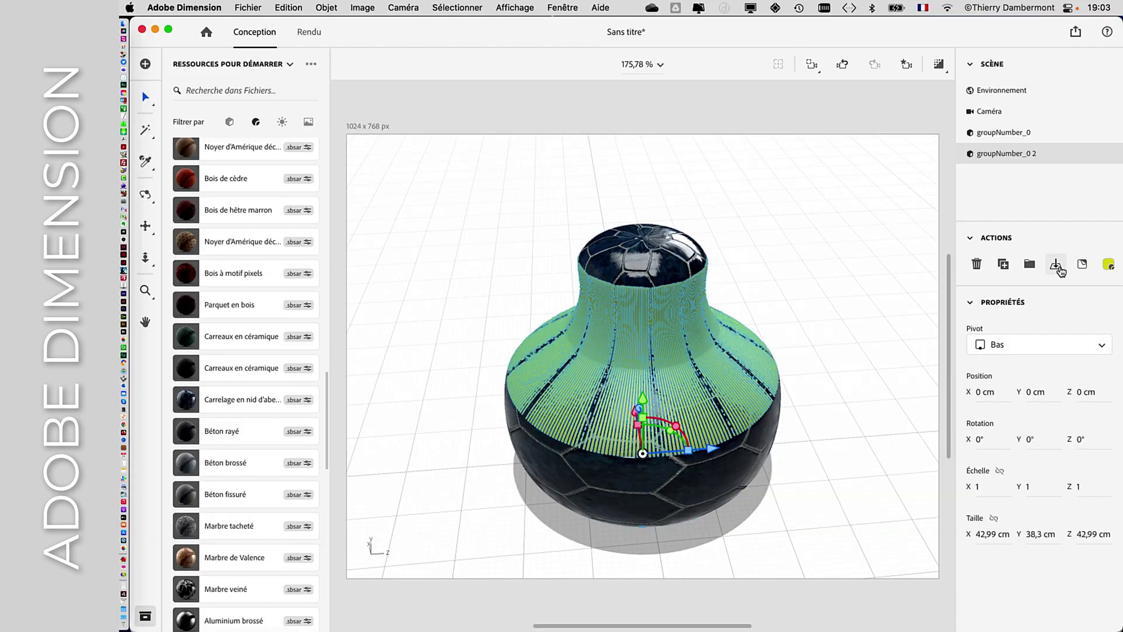
drag(642, 455, 753, 341)
mouse_move(734, 457)
middle_down()
mouse_move(634, 454)
mouse_move(797, 457)
mouse_move(659, 447)
mouse_move(700, 454)
mouse_move(788, 419)
mouse_move(501, 525)
mouse_move(845, 445)
mouse_move(476, 449)
mouse_move(724, 454)
middle_up()
drag(712, 335, 778, 372)
scroll(477, 416, up, 3)
scroll(477, 417, down, 3)
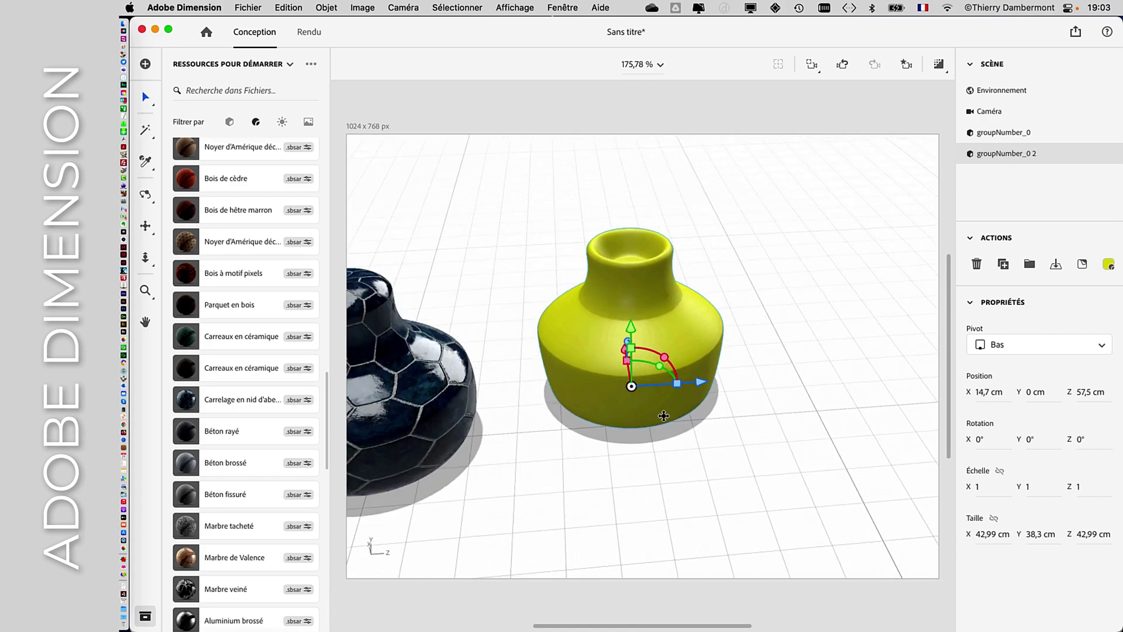
Step: Try the Marbre veiné and Béton rayé materials on the newly imported flask
scroll(234, 514, down, 2)
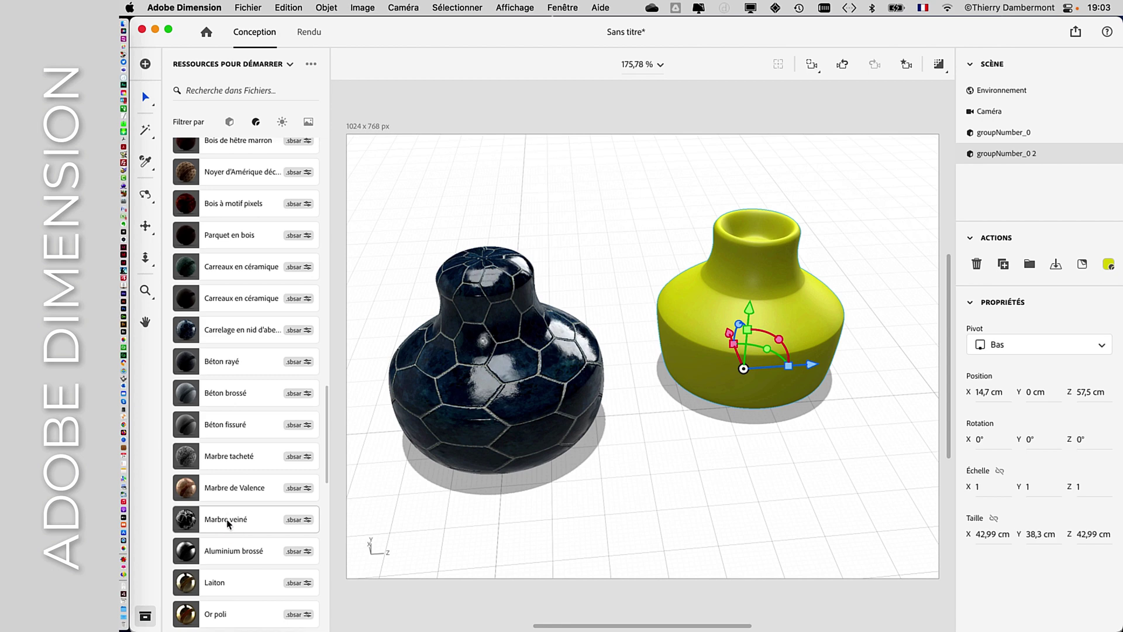
click(228, 523)
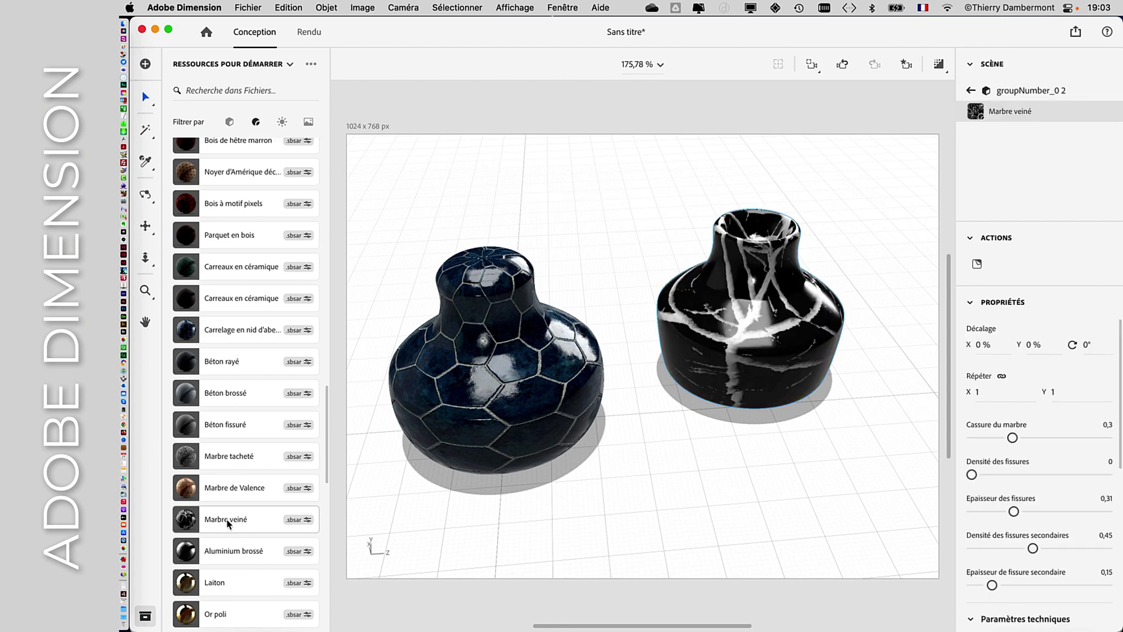
click(229, 361)
Step: Apply the Maillage imprimé 3D material to the new flask and examine its mesh up close
scroll(228, 444, down, 10)
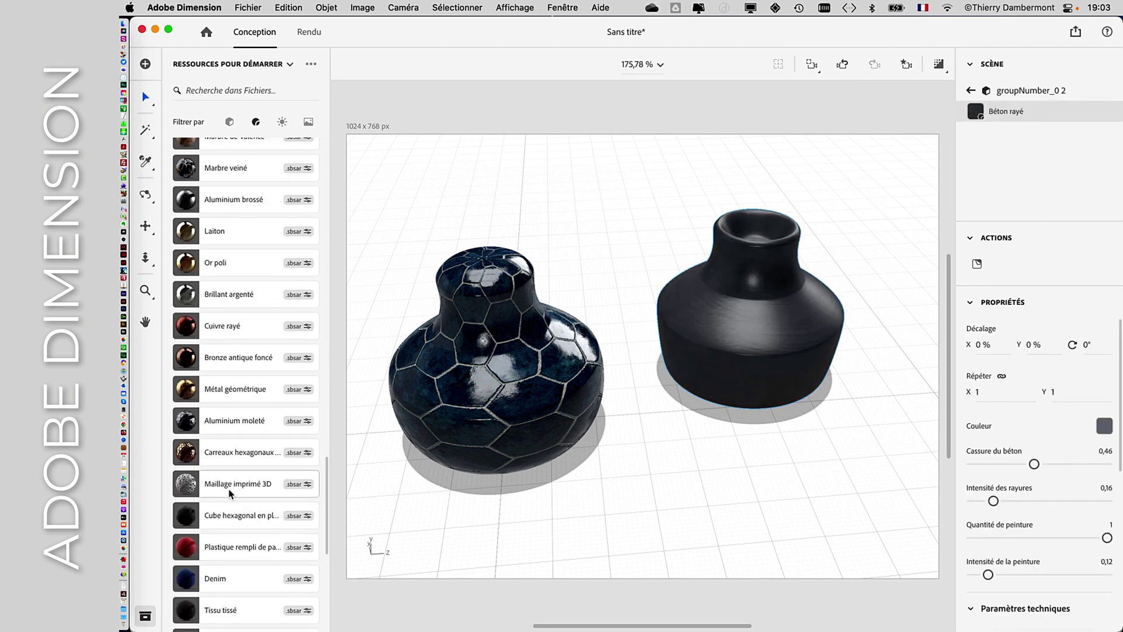
click(230, 493)
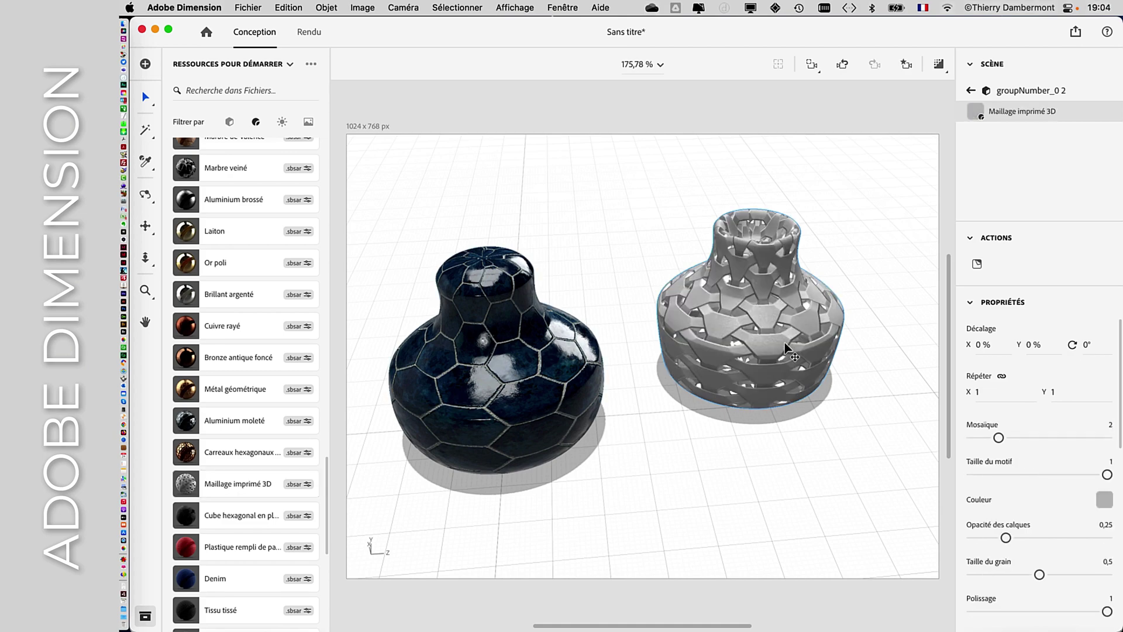
key(f)
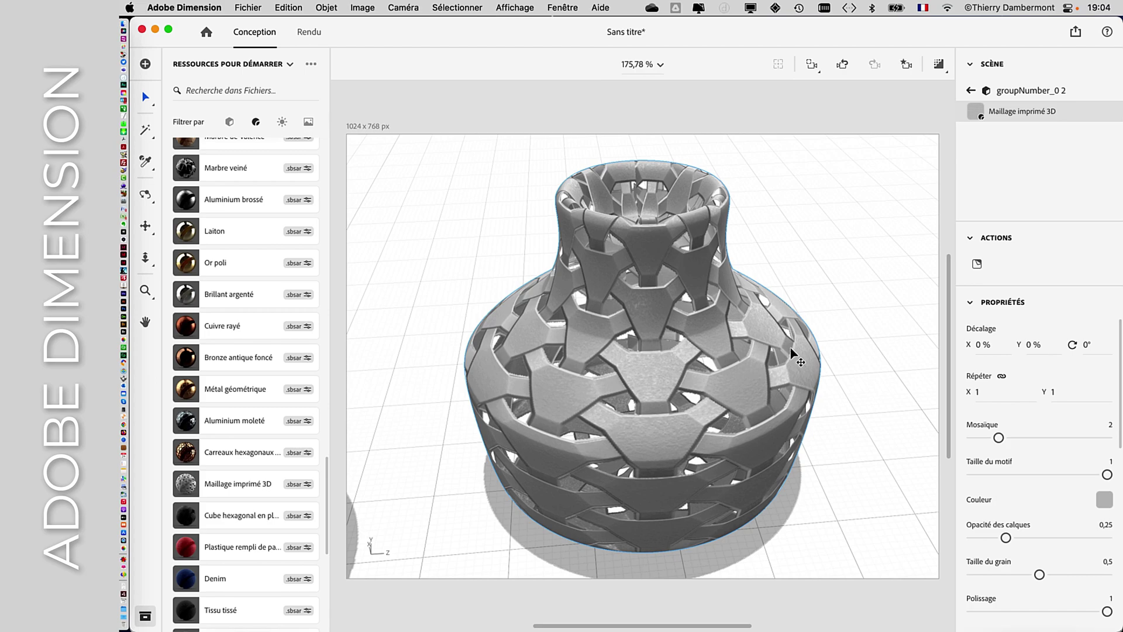
mouse_move(796, 358)
middle_down()
mouse_move(622, 424)
mouse_move(519, 293)
mouse_move(808, 333)
mouse_move(805, 356)
middle_up()
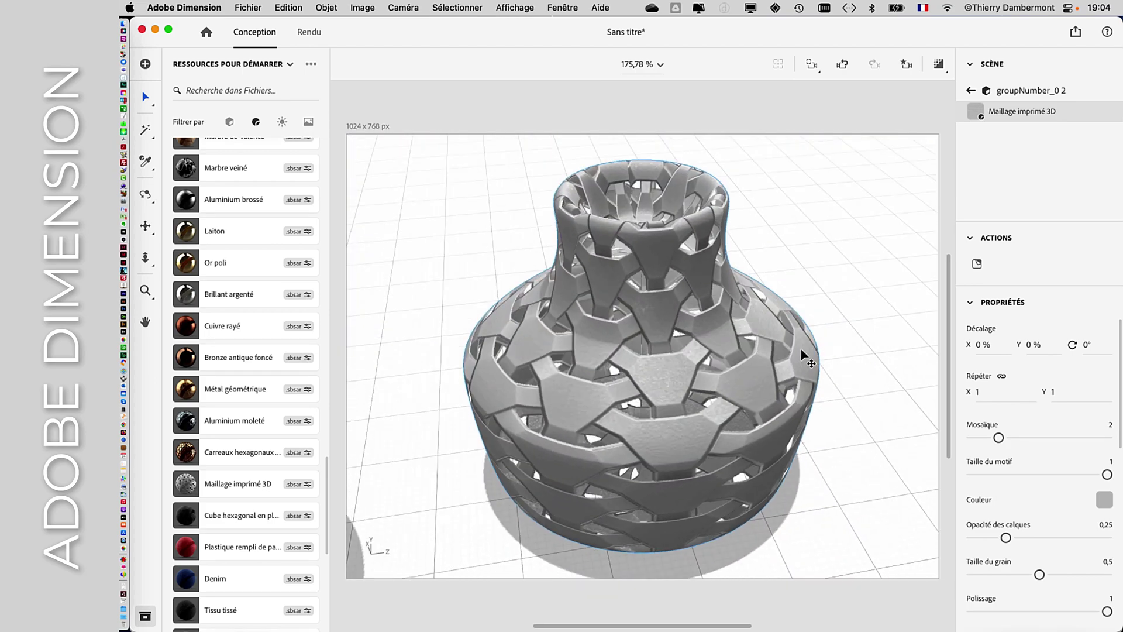
scroll(802, 354, down, 2)
scroll(802, 354, down, 5)
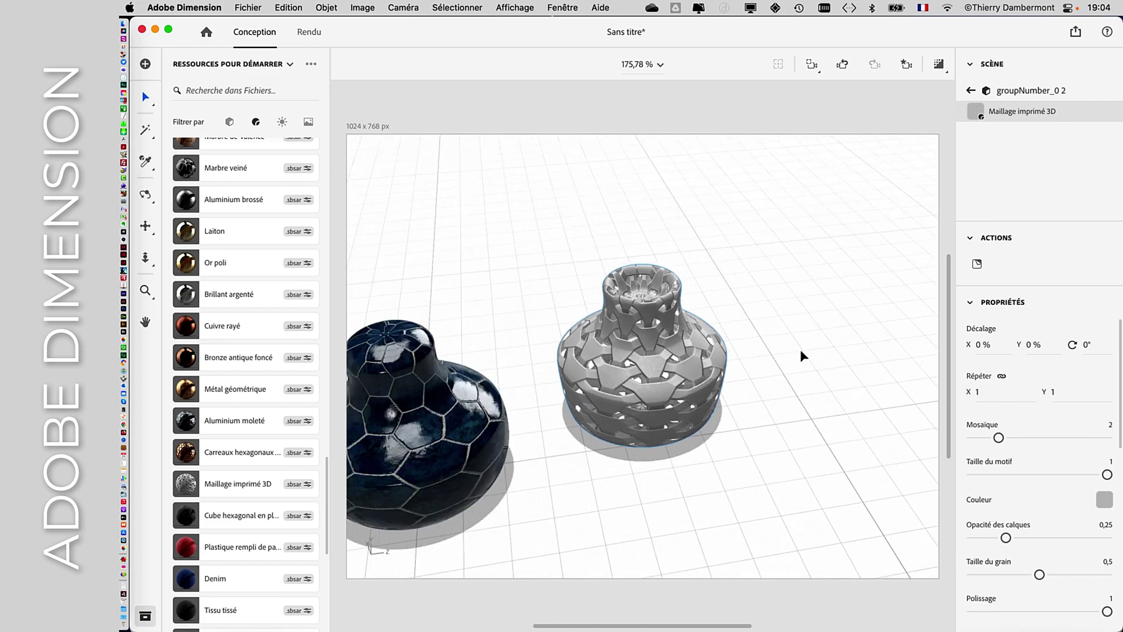
middle_drag(663, 354, 797, 306)
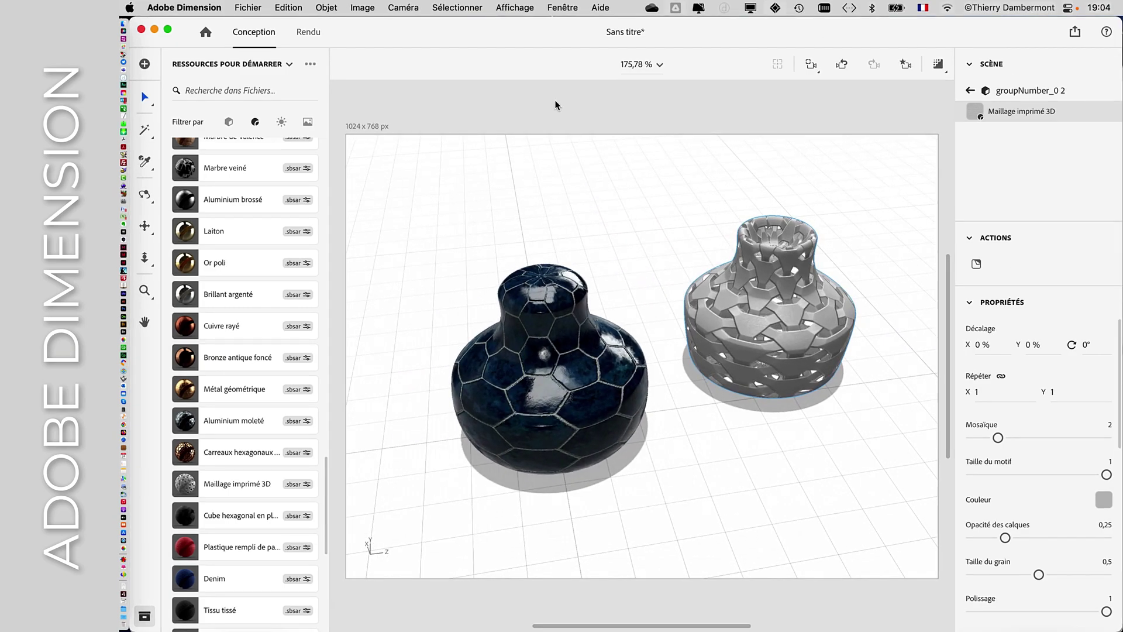
Step: Switch to Illustrator and close the Exportation de fichier, 3D et matières, Nuancier, Couleur and Calques panels
key(super+Tab)
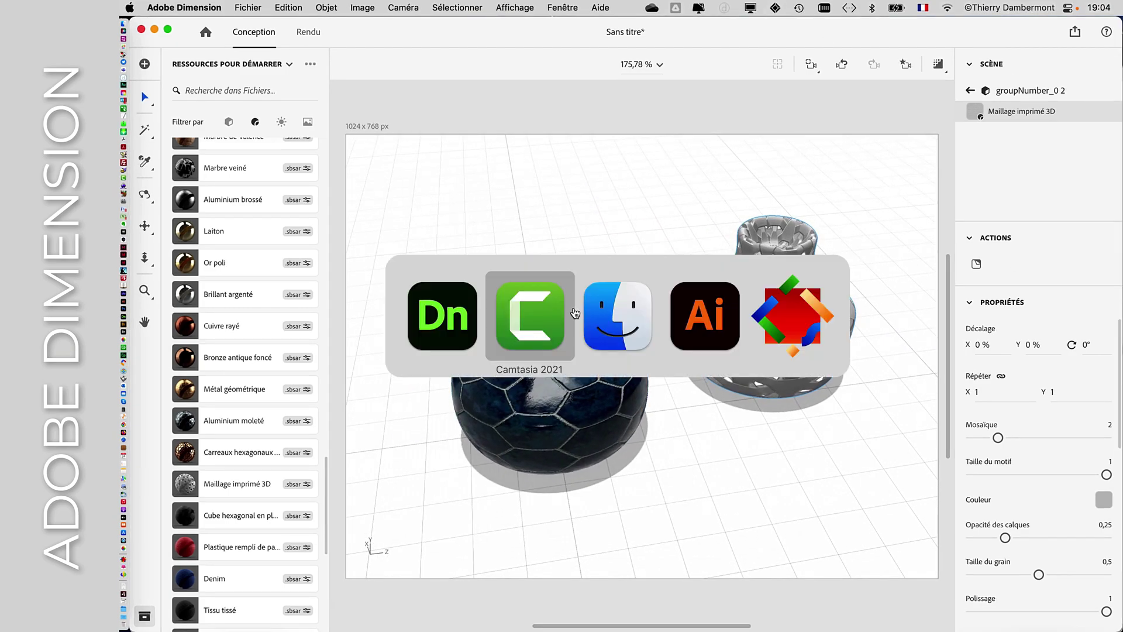
click(704, 311)
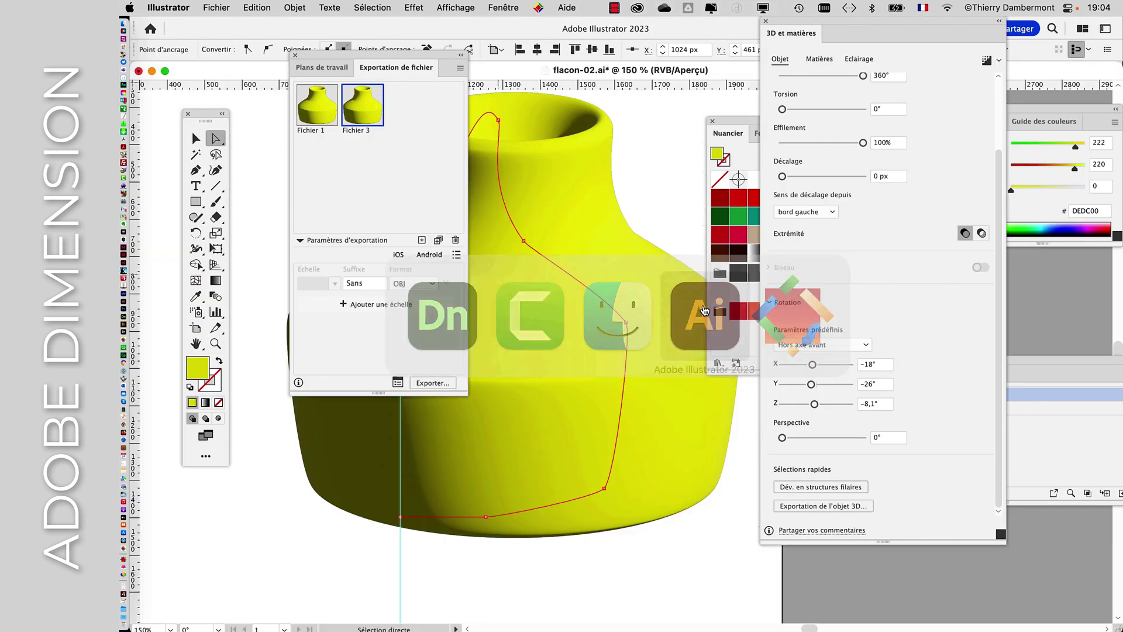
click(296, 57)
click(765, 21)
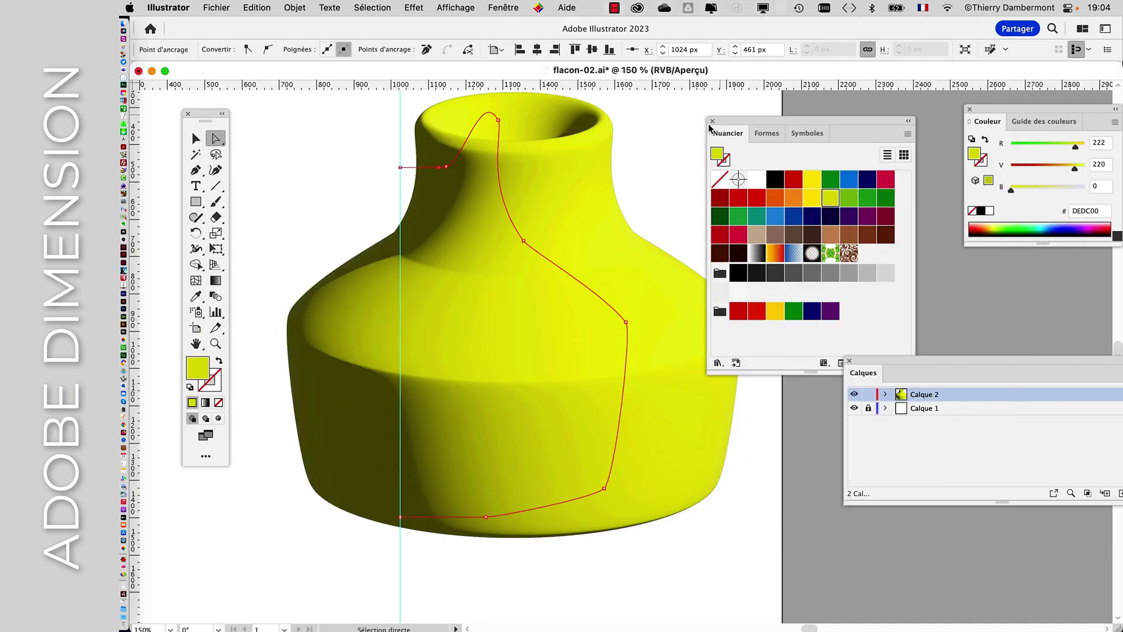
click(713, 121)
click(970, 108)
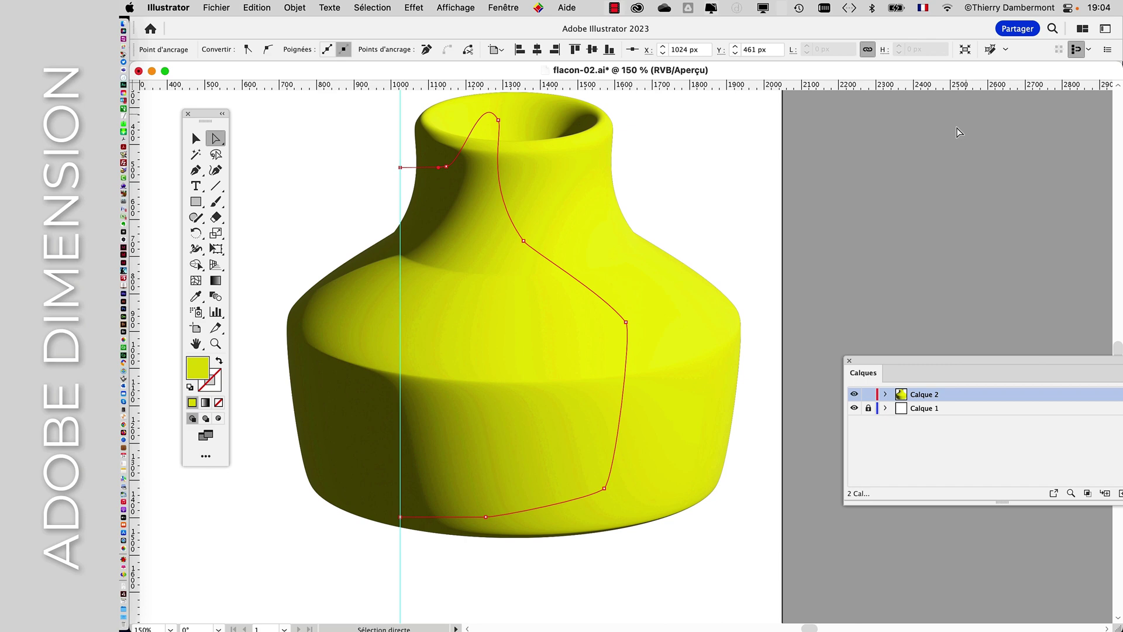
click(850, 360)
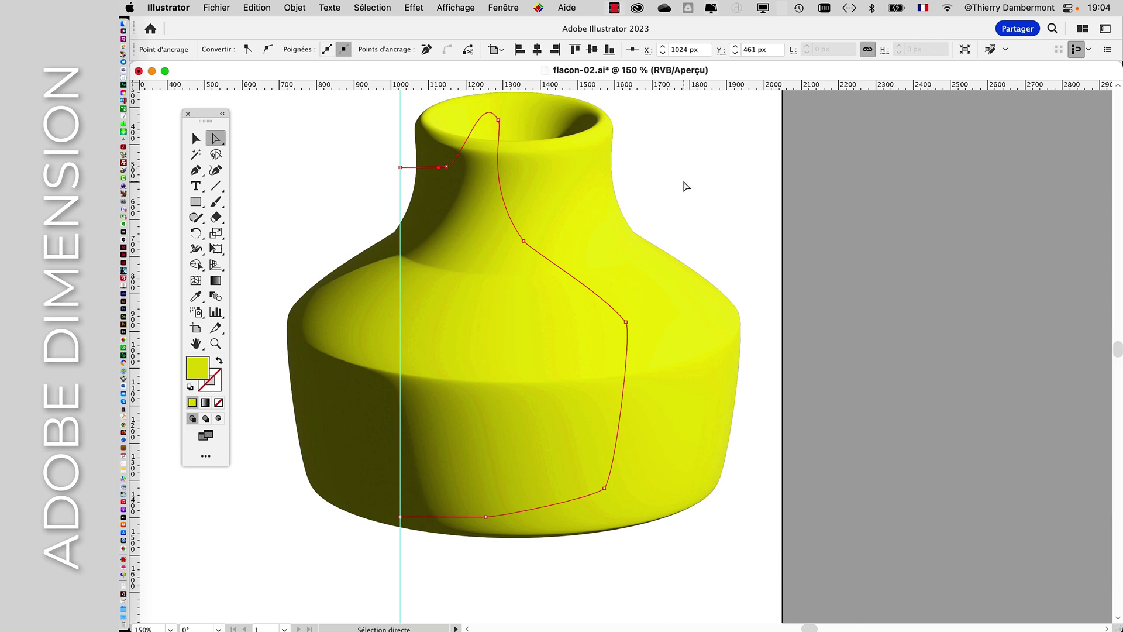
Step: Show the 3D et matières settings again and select the whole flask object
alt+scroll(683, 184, down, 1)
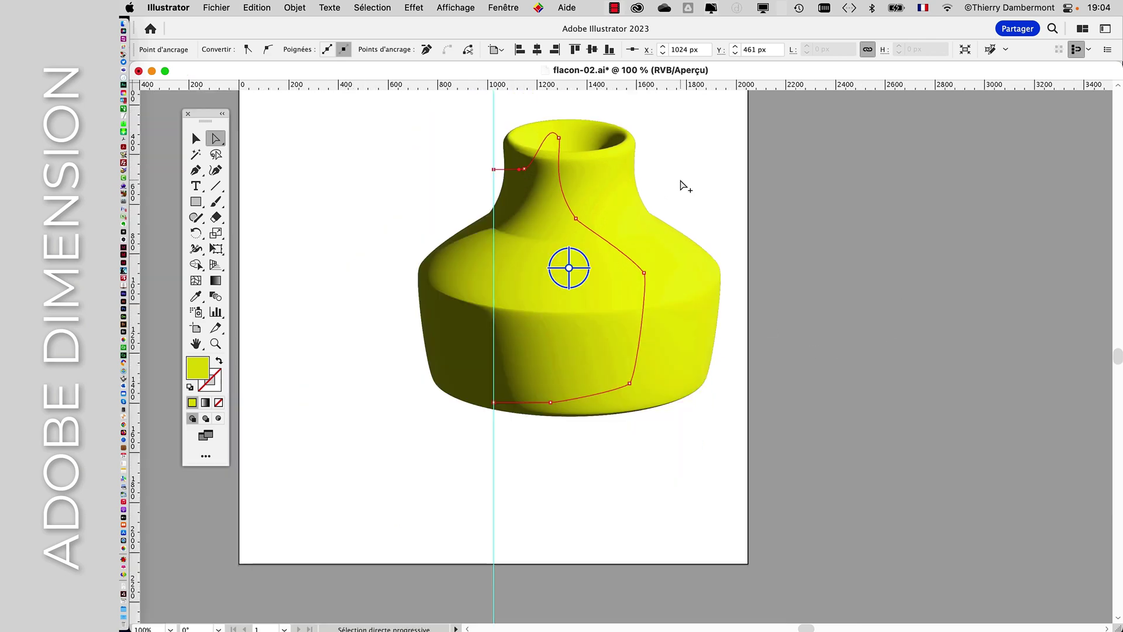
scroll(682, 210, up, 2)
scroll(643, 234, right, 3)
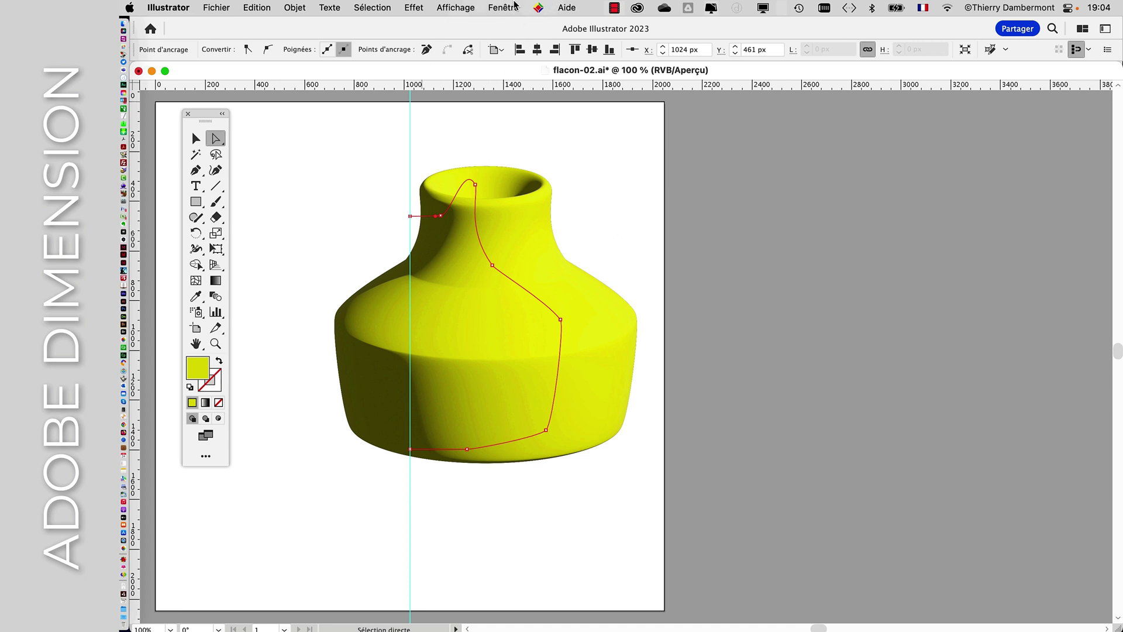
click(515, 4)
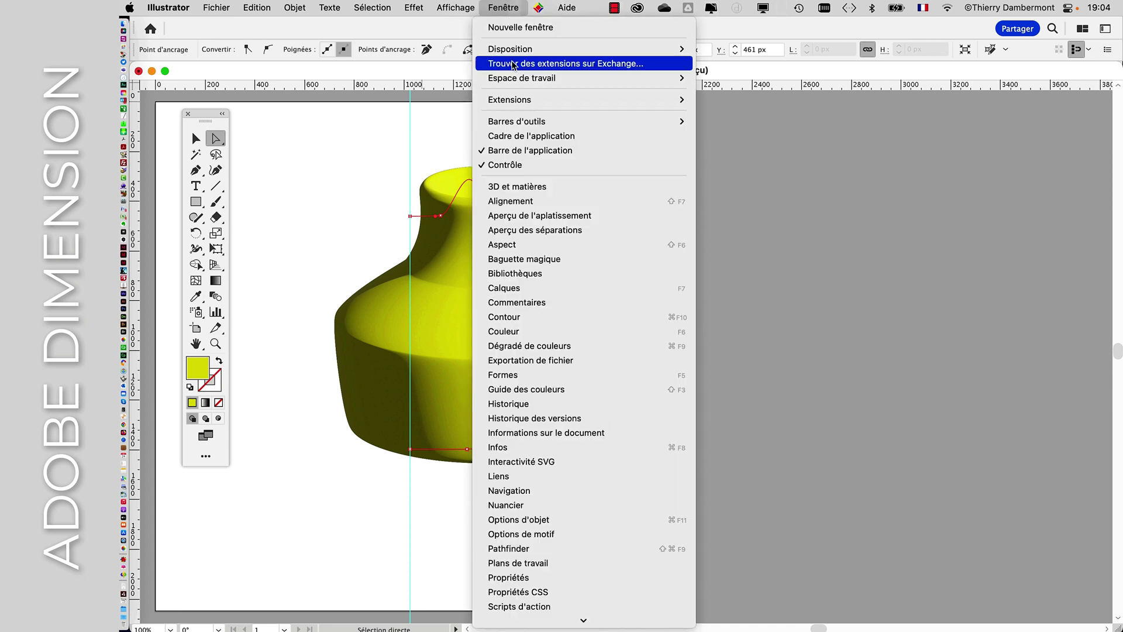
click(642, 188)
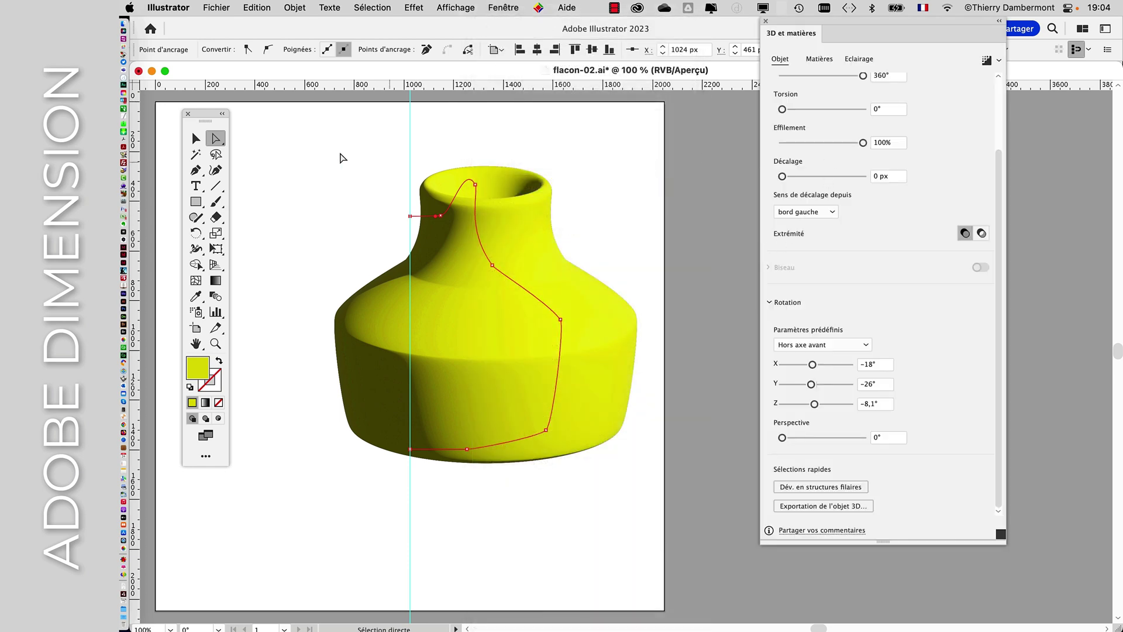
click(196, 138)
click(554, 194)
click(523, 219)
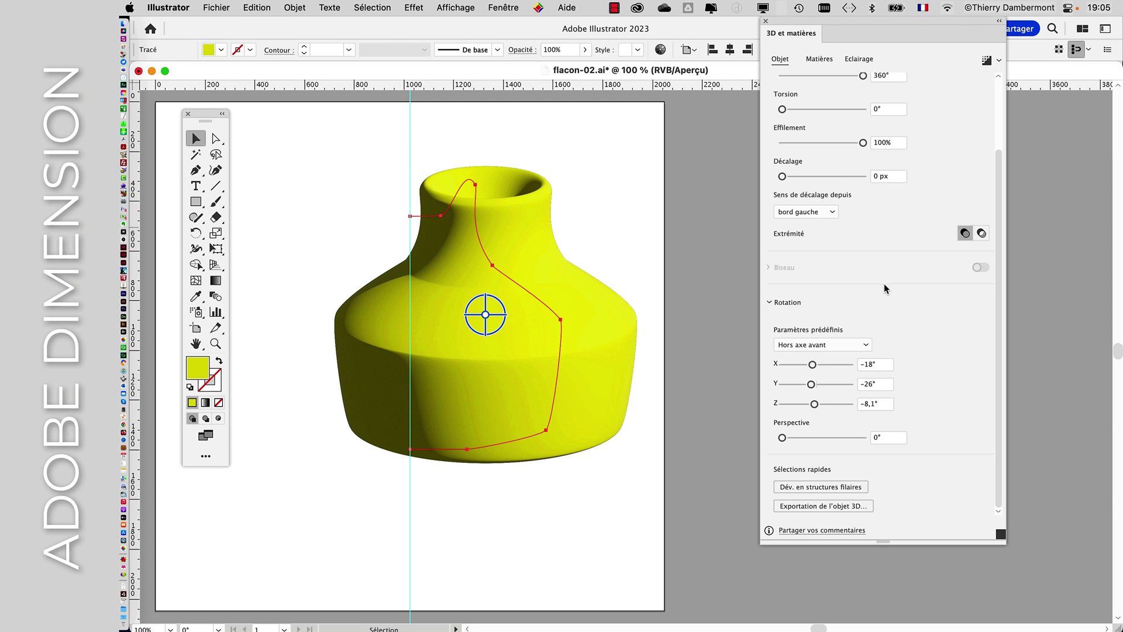
Step: Try bord droit as the revolve's offset direction, and set it back to bord gauche
click(815, 213)
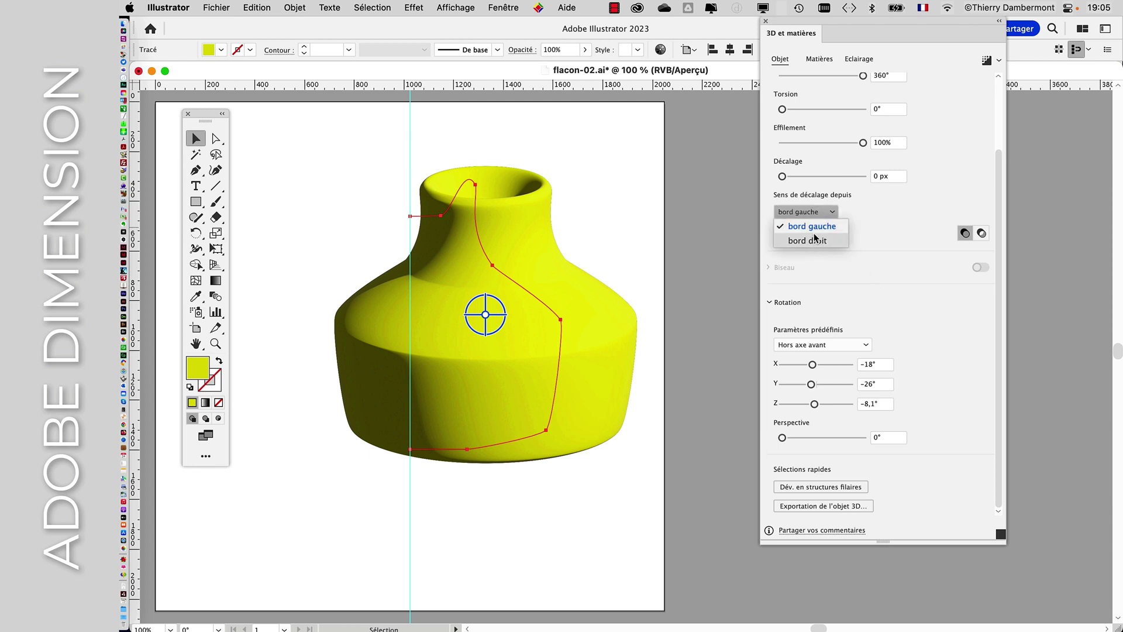
click(815, 239)
click(816, 212)
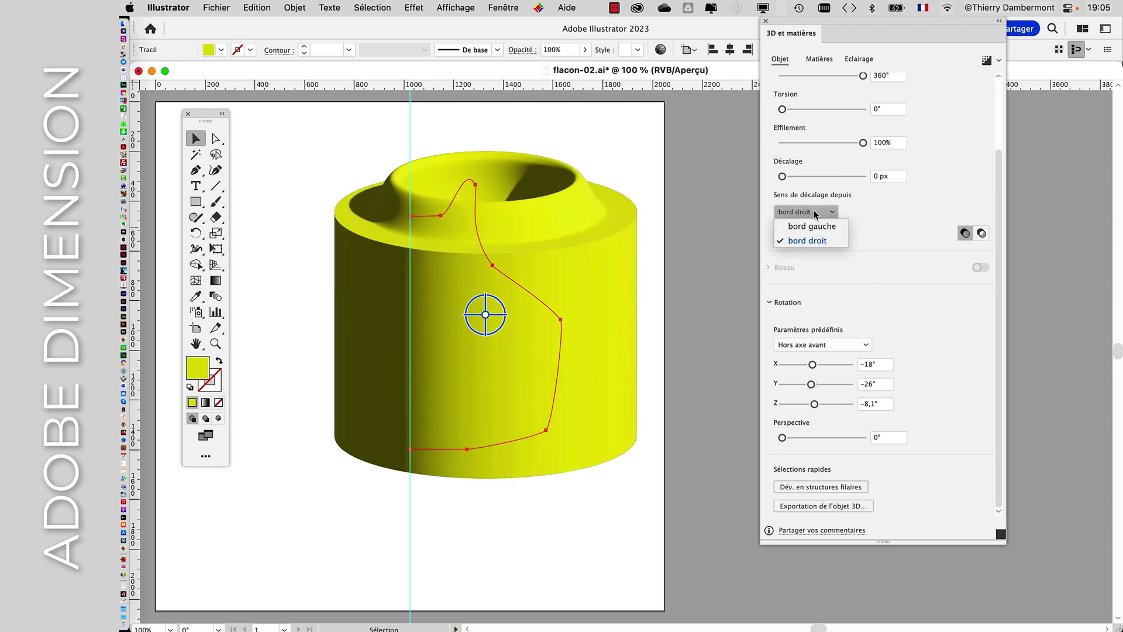
key(Return)
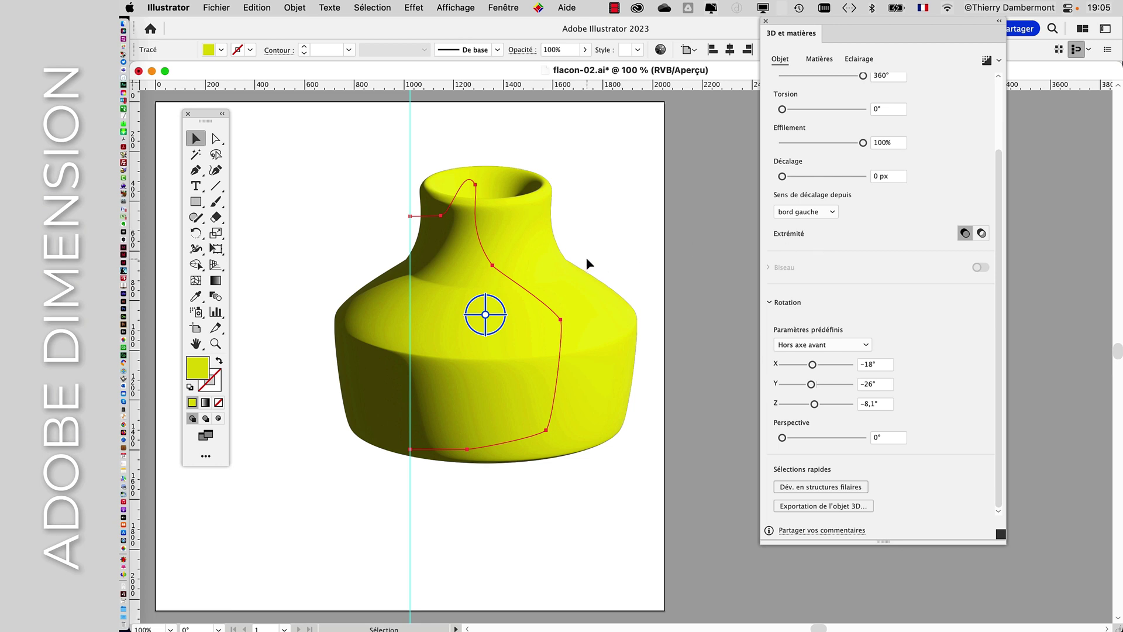
Step: Lock the selected 3D flask so it cannot be selected or edited
scroll(586, 258, up, 1)
scroll(587, 258, up, 1)
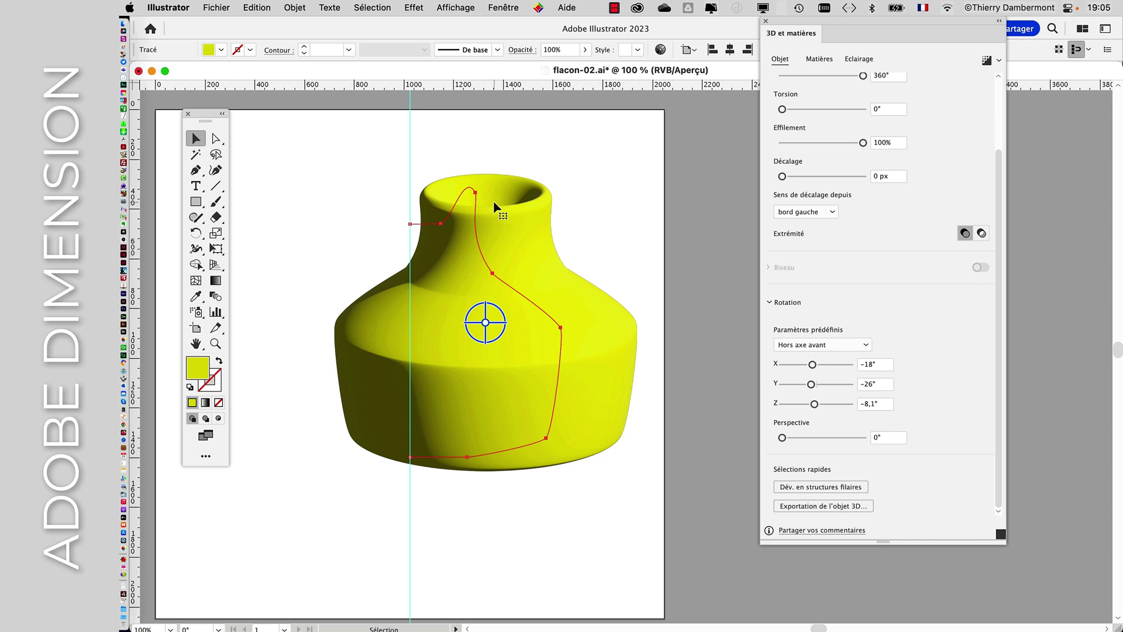
click(295, 7)
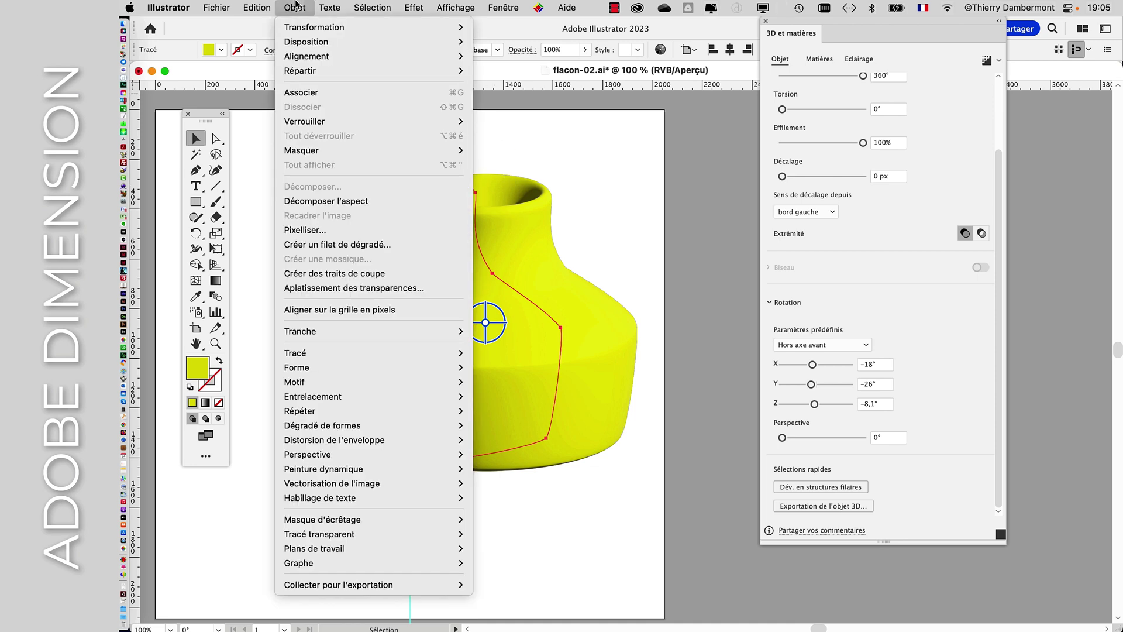
mouse_move(410, 121)
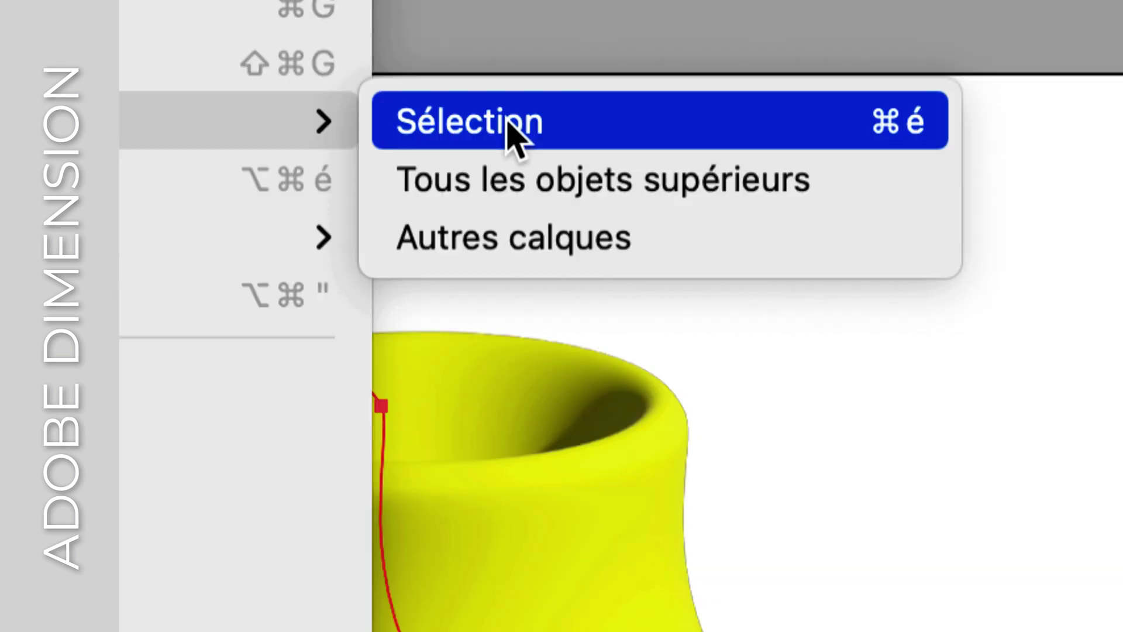
click(508, 123)
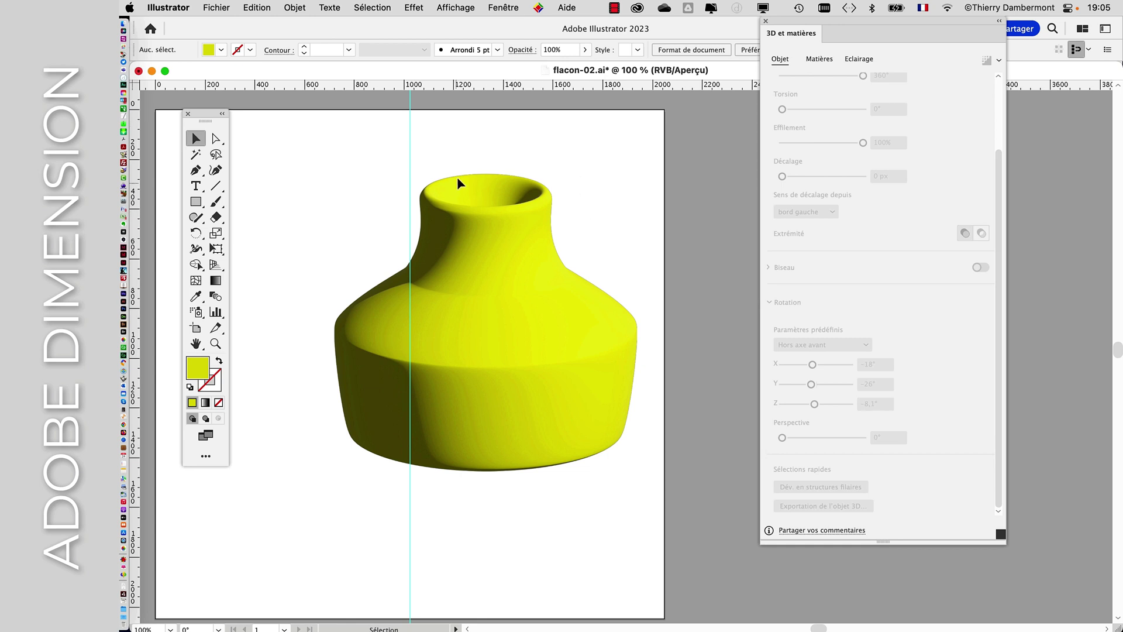
Step: Switch to outline view and activate the Selection tool for a close view of the flask's neck profile
key(super+y)
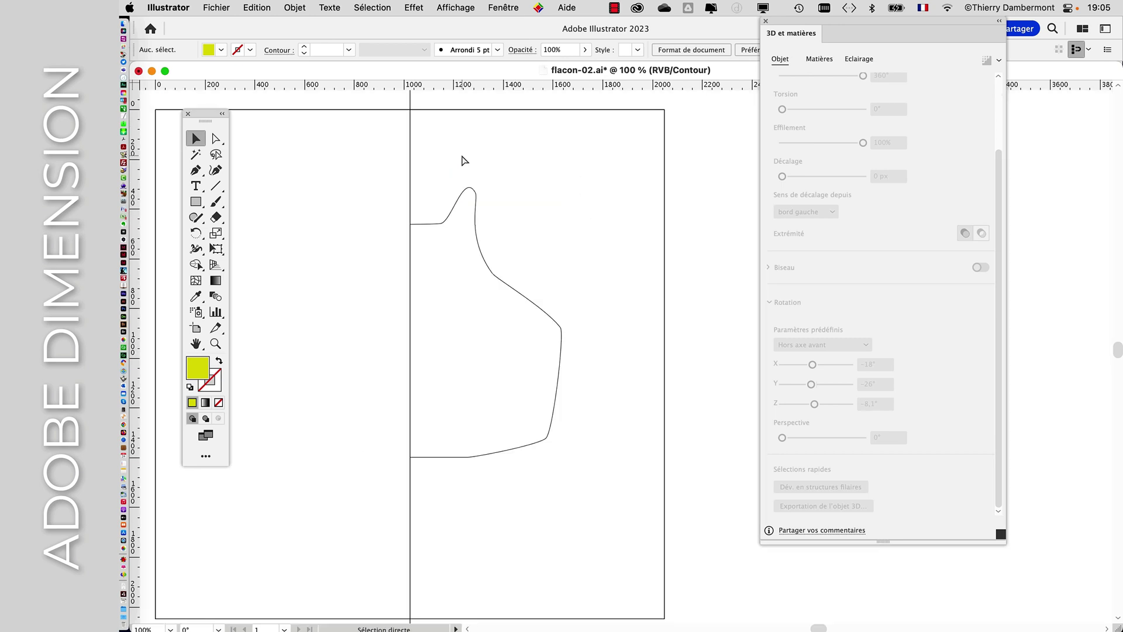
key(v)
alt+scroll(462, 155, up, 3)
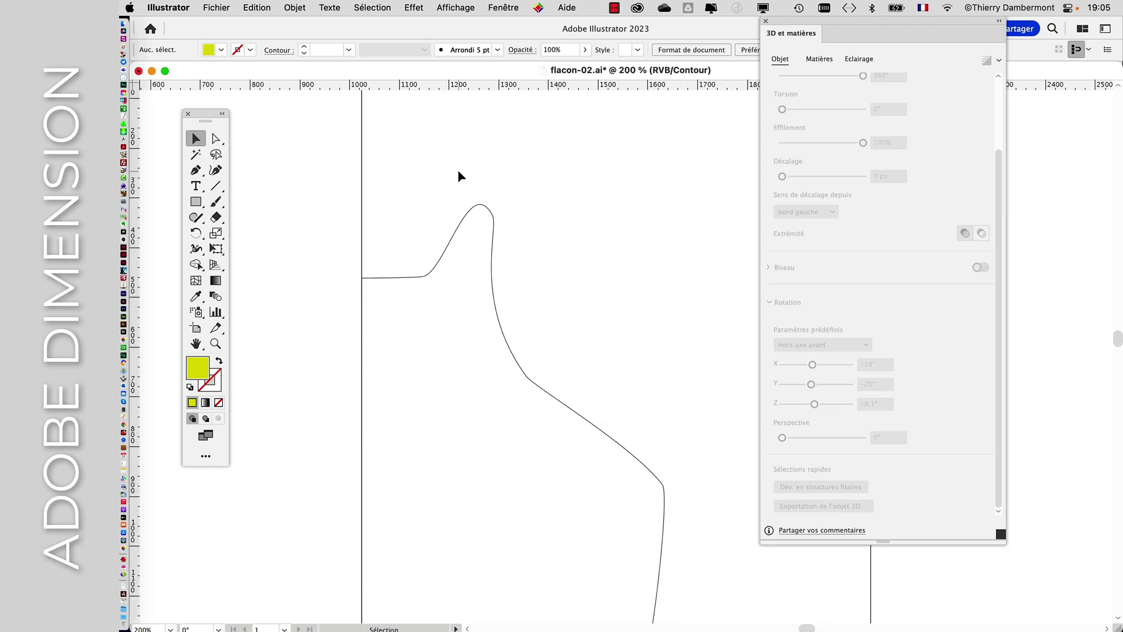
Step: Draw an open stopper half-profile with the Pen tool above the flask's neck, starting and ending on the vertical guide, about 110 px wide and 310 px tall
click(454, 7)
click(456, 5)
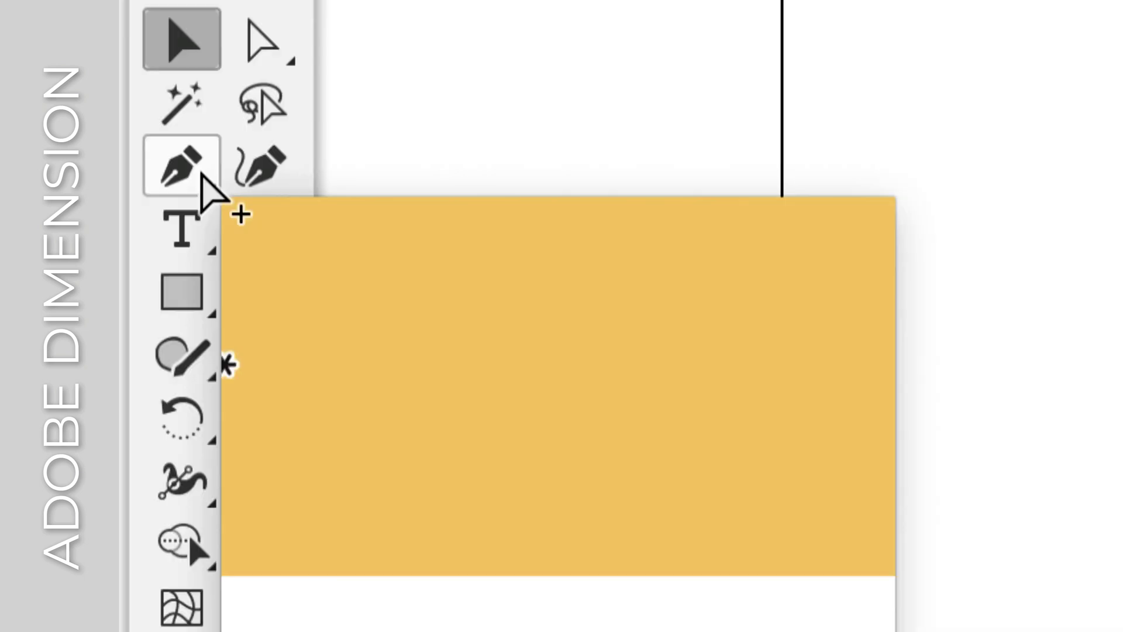
click(200, 176)
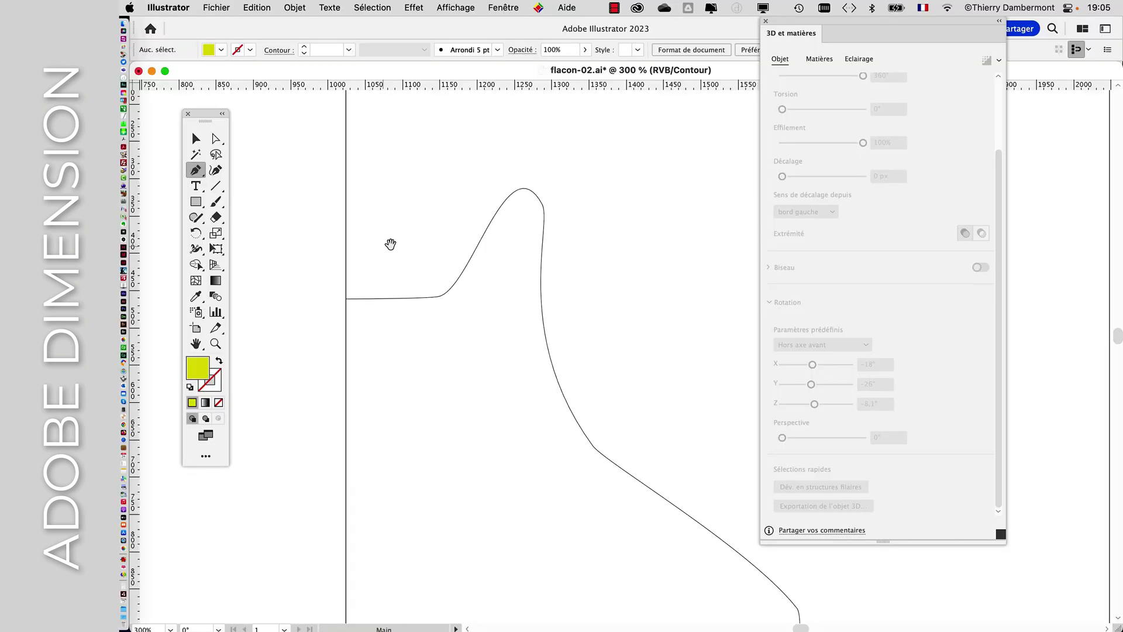
drag(391, 244, 427, 345)
alt+scroll(427, 331, down, 2)
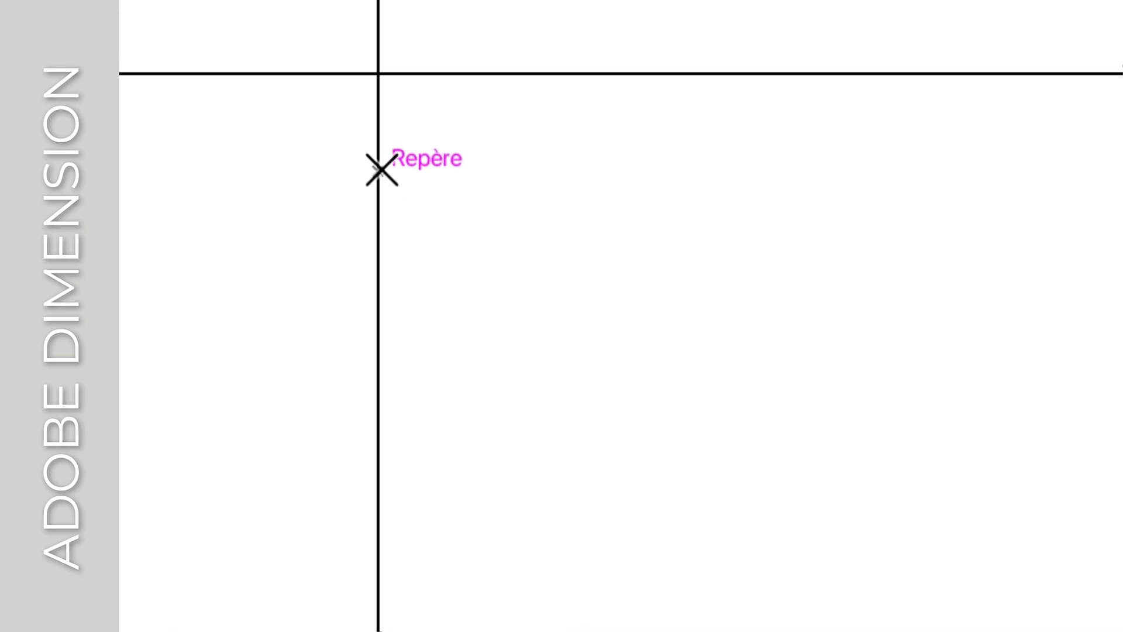
mouse_move(379, 169)
mouse_down()
mouse_move(451, 168)
mouse_move(358, 168)
mouse_move(399, 167)
mouse_move(389, 169)
mouse_up()
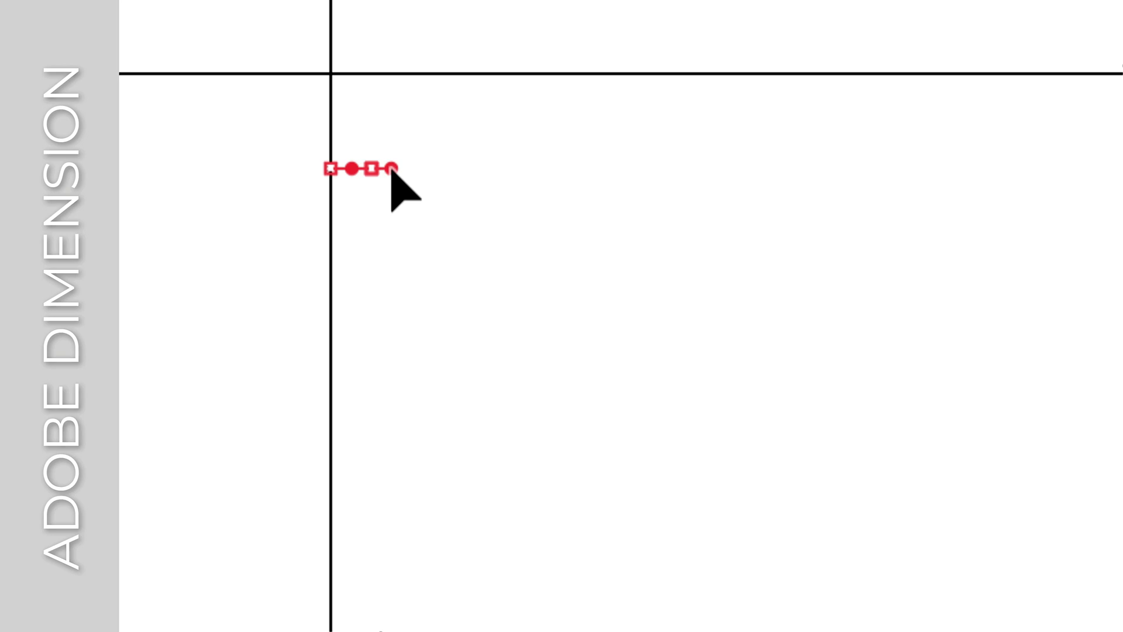
drag(391, 169, 511, 207)
drag(416, 175, 395, 281)
key(Escape)
drag(358, 345, 331, 355)
drag(382, 295, 379, 289)
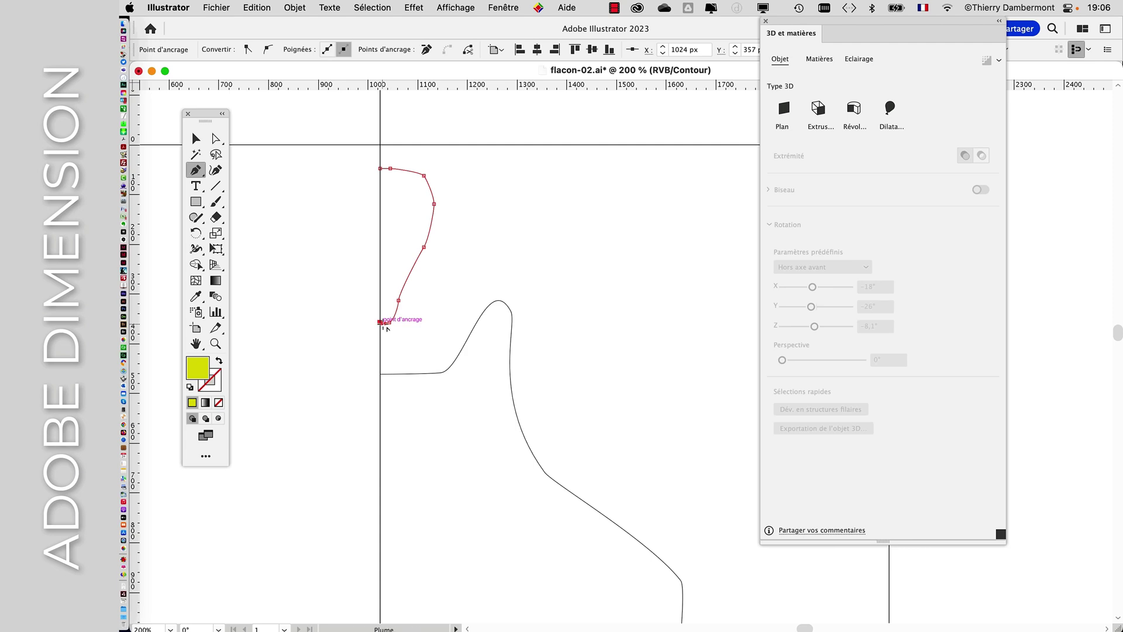
Step: Enlarge the stopper profile with Free Transform to about 240 px wide and 490 px tall, keeping its straight side on the guide
click(196, 139)
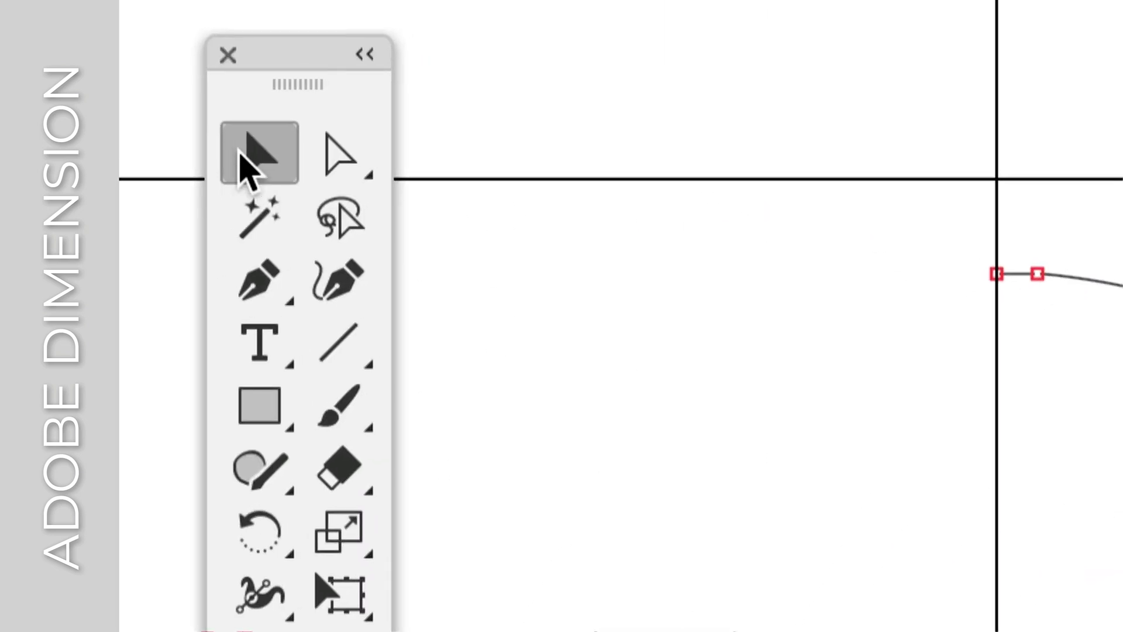
click(421, 183)
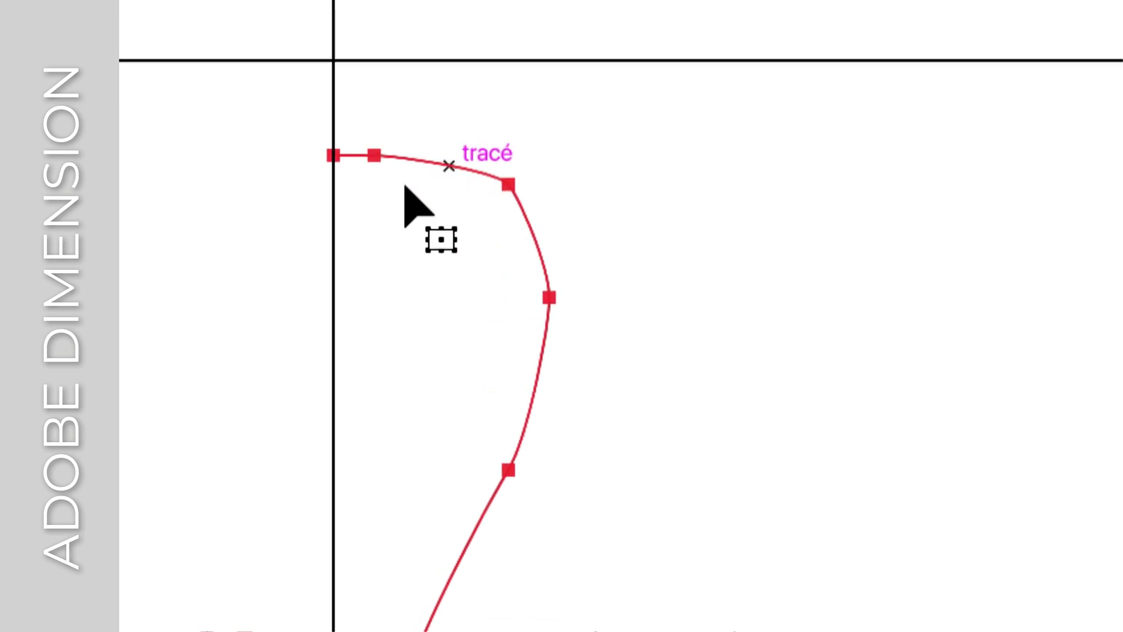
click(251, 343)
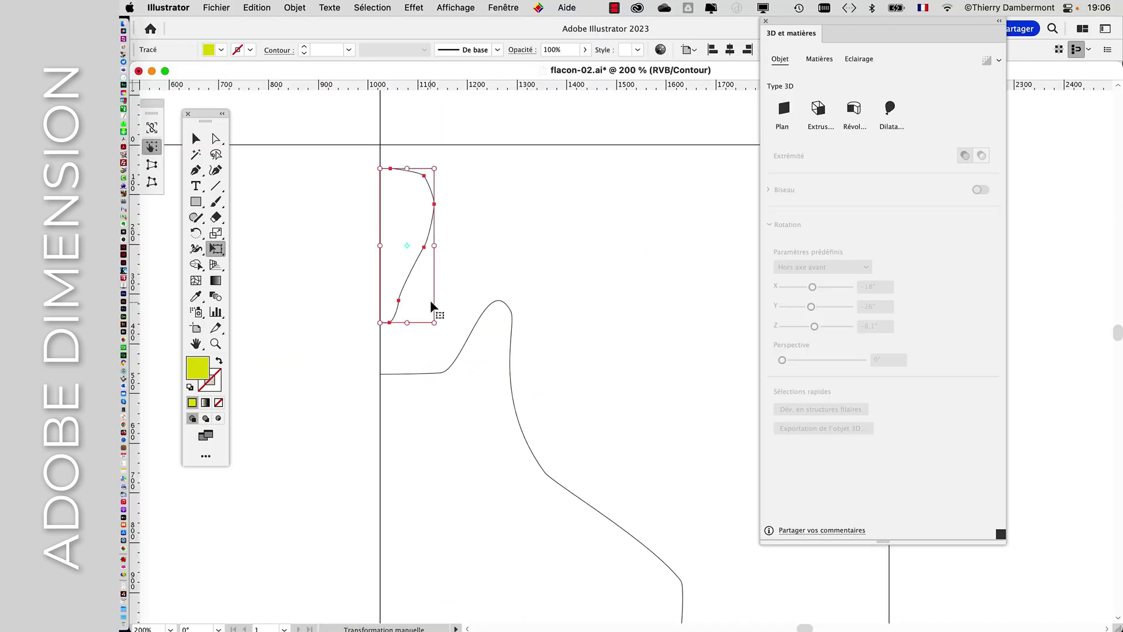
drag(435, 321, 488, 399)
drag(499, 410, 499, 414)
Step: Apply a 3D revolve to the selected stopper profile and switch from outline view to preview
click(196, 138)
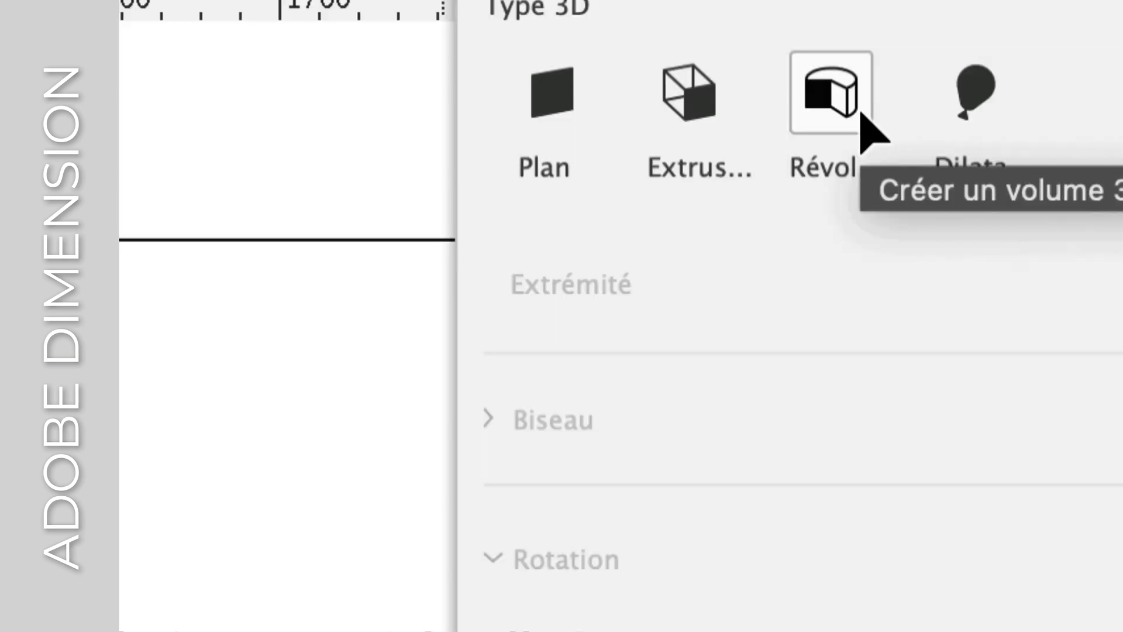
click(861, 114)
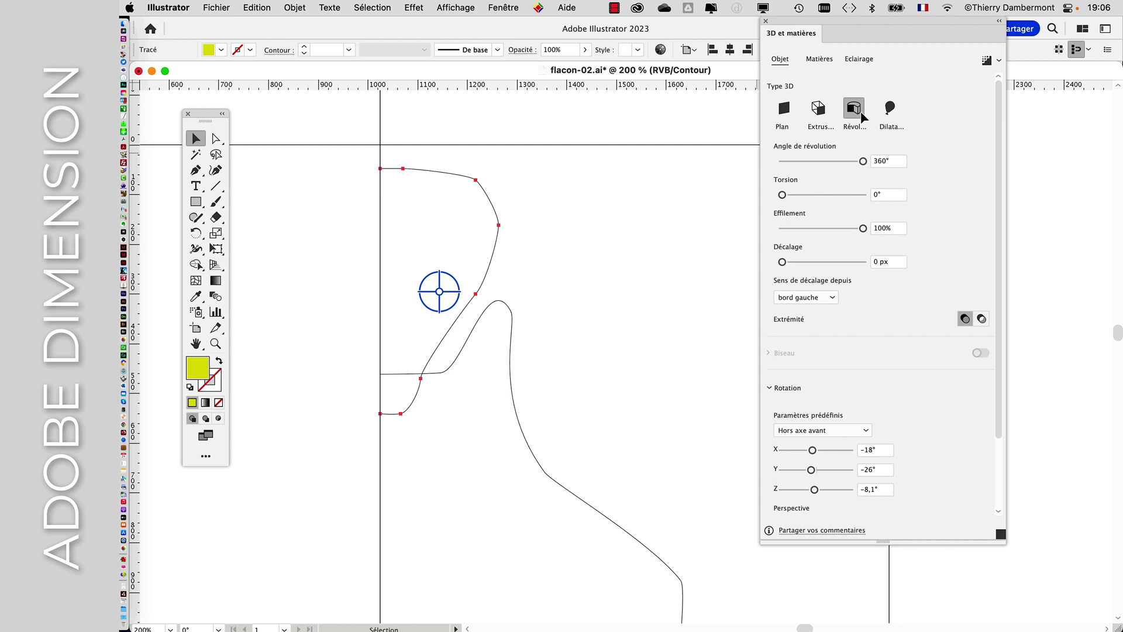
key(super+y)
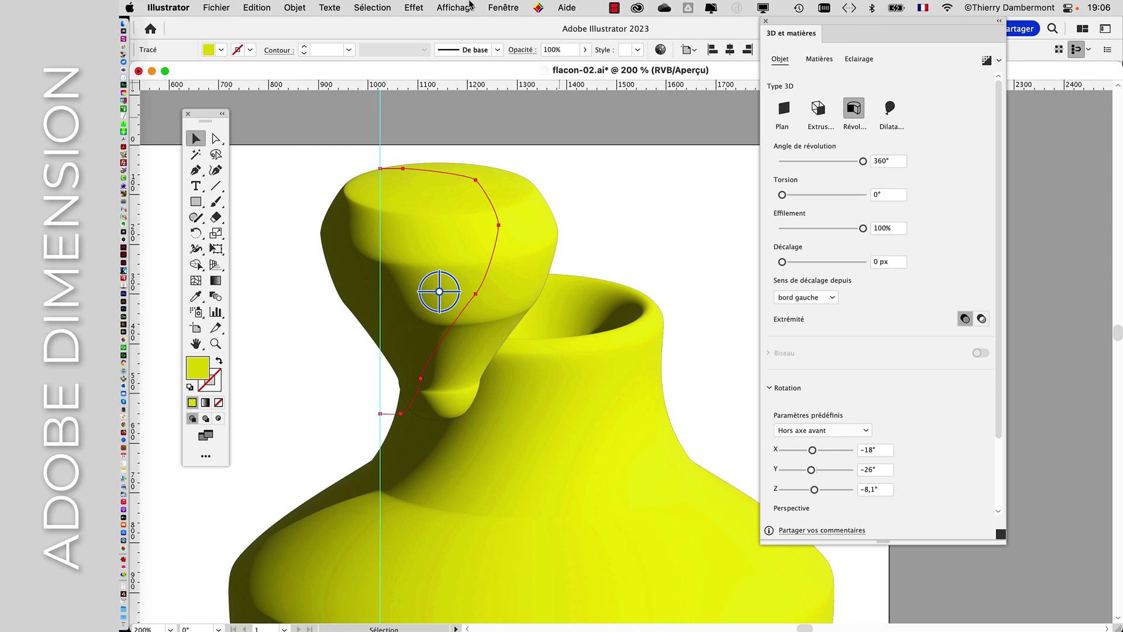
Step: Try an orange swatch on the stopper, fill it with the green C=50 M=0 J=100 N=0 swatch, and close the swatches
click(510, 6)
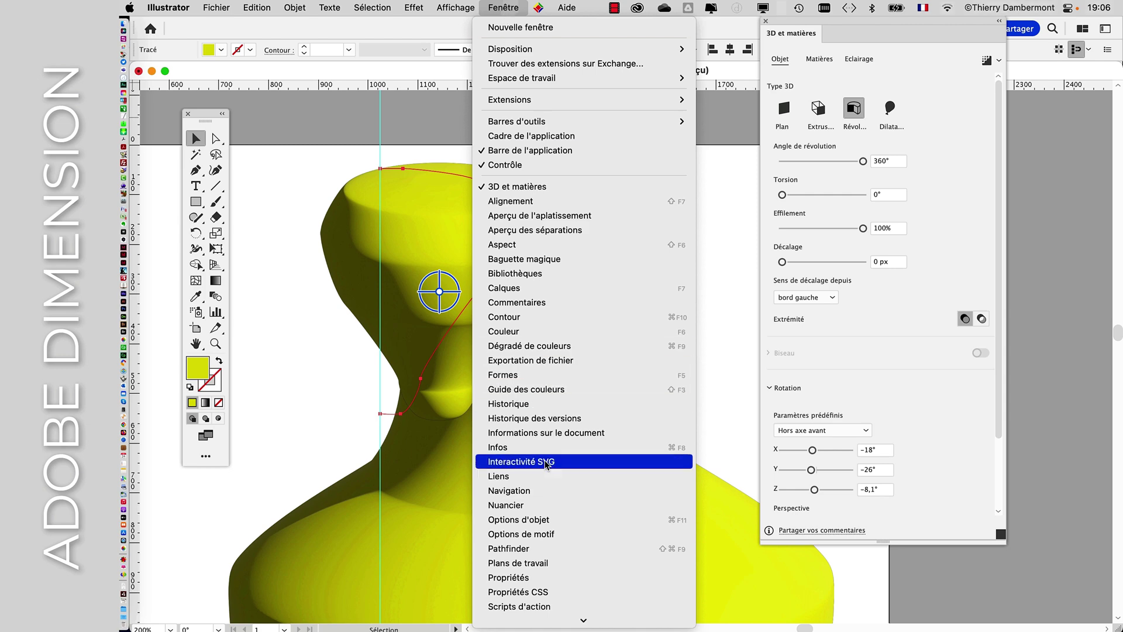
click(544, 506)
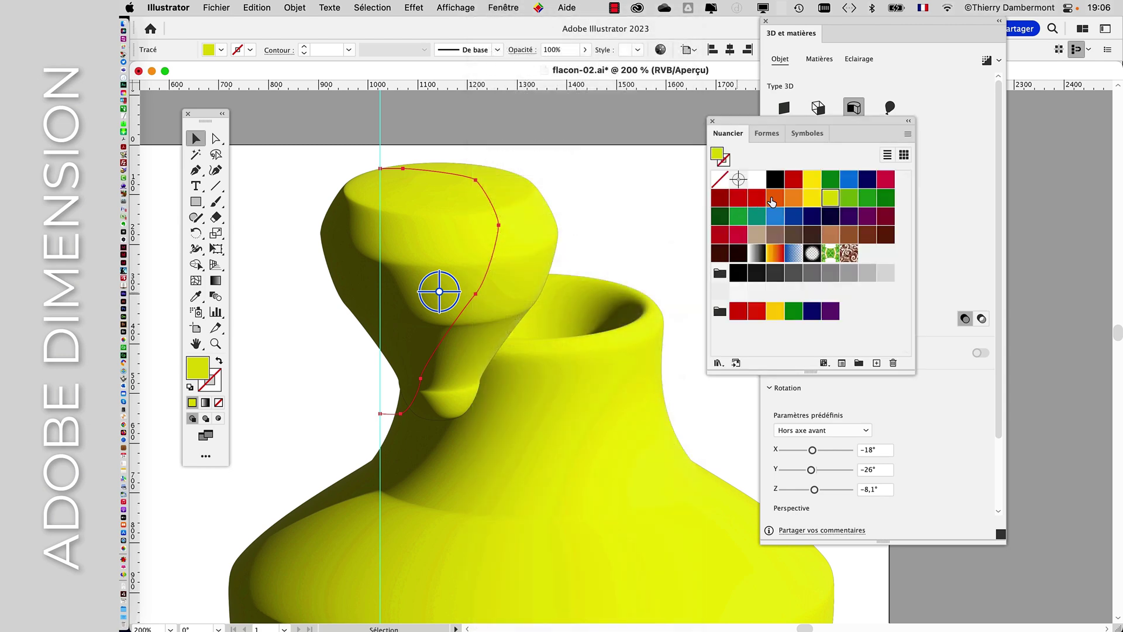
click(773, 199)
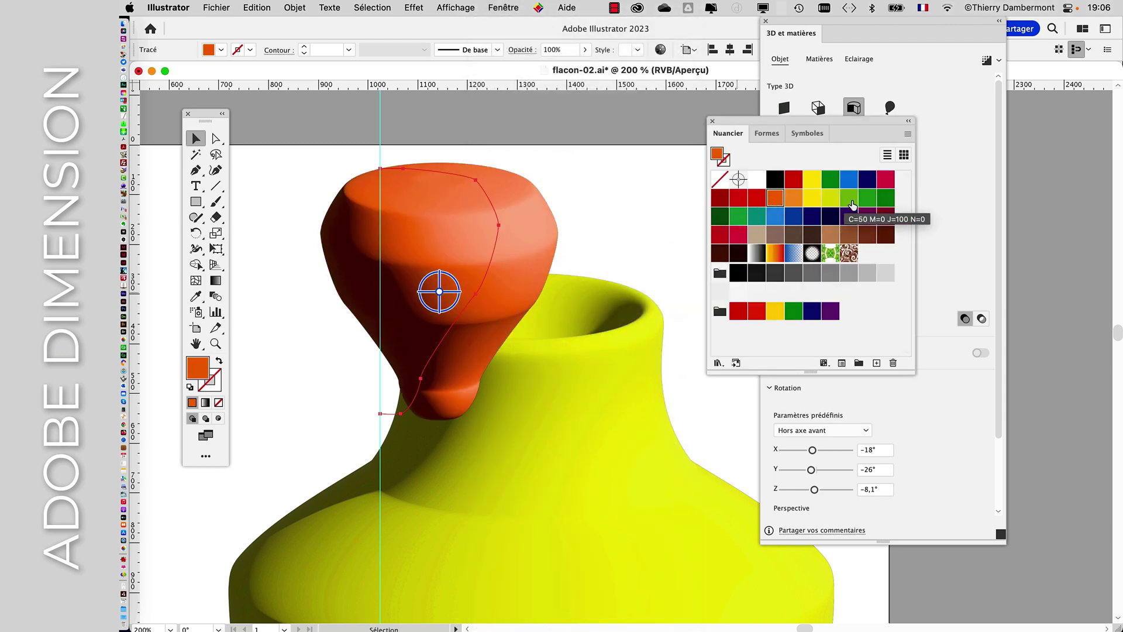
click(848, 199)
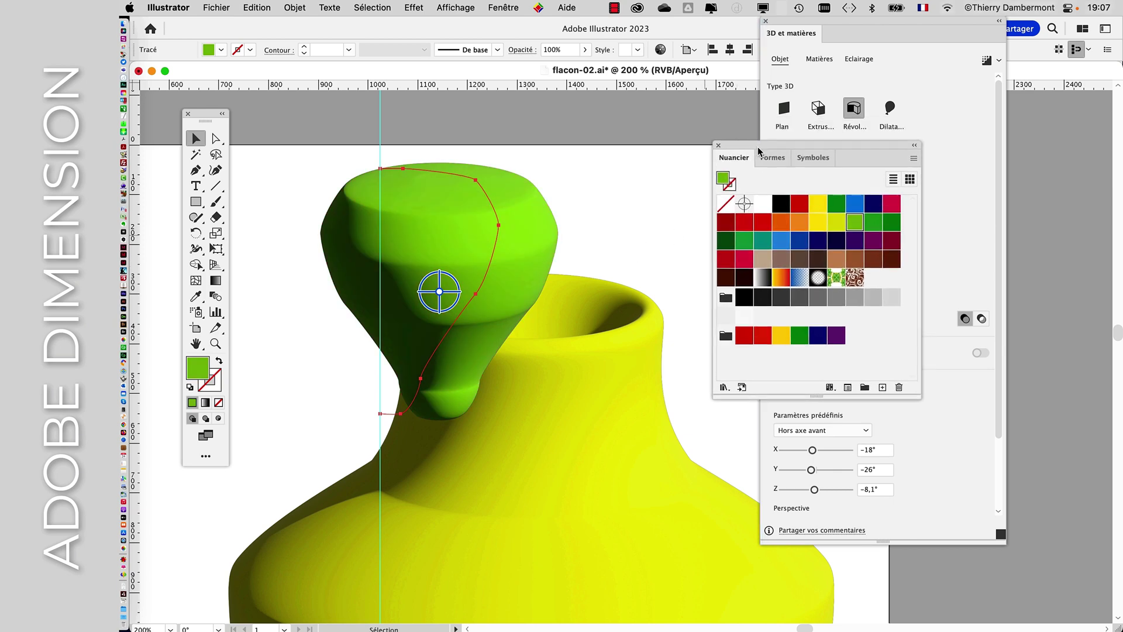
alt+scroll(583, 274, down, 2)
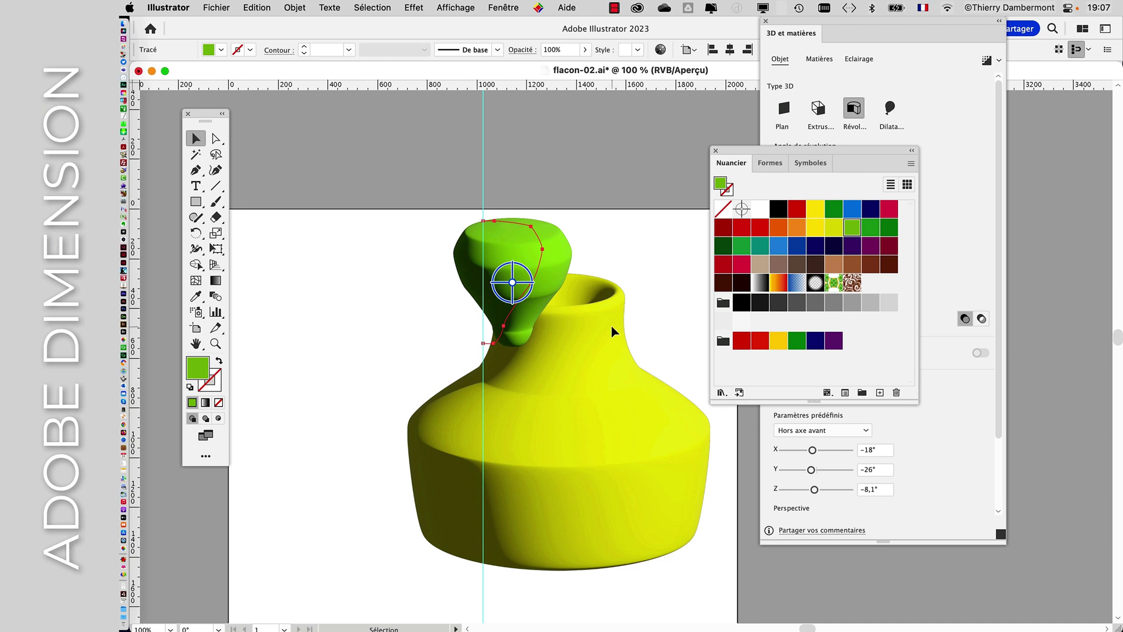
click(715, 151)
Step: Export the stopper as a 3D object in OBJ format only, removing the USDA format
scroll(956, 476, down, 3)
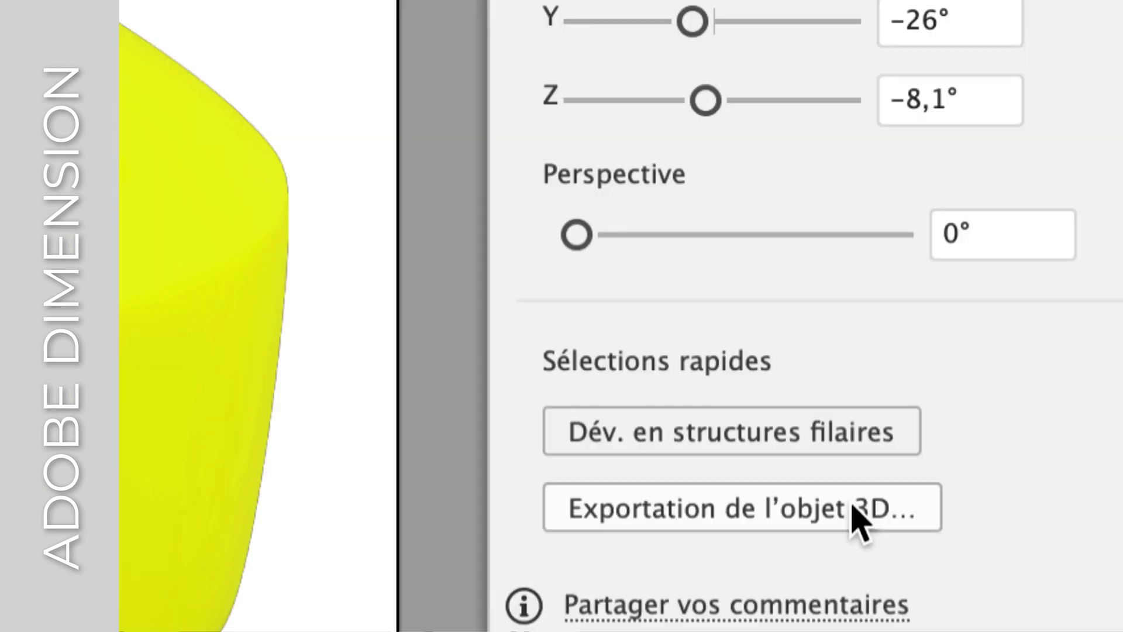
click(852, 507)
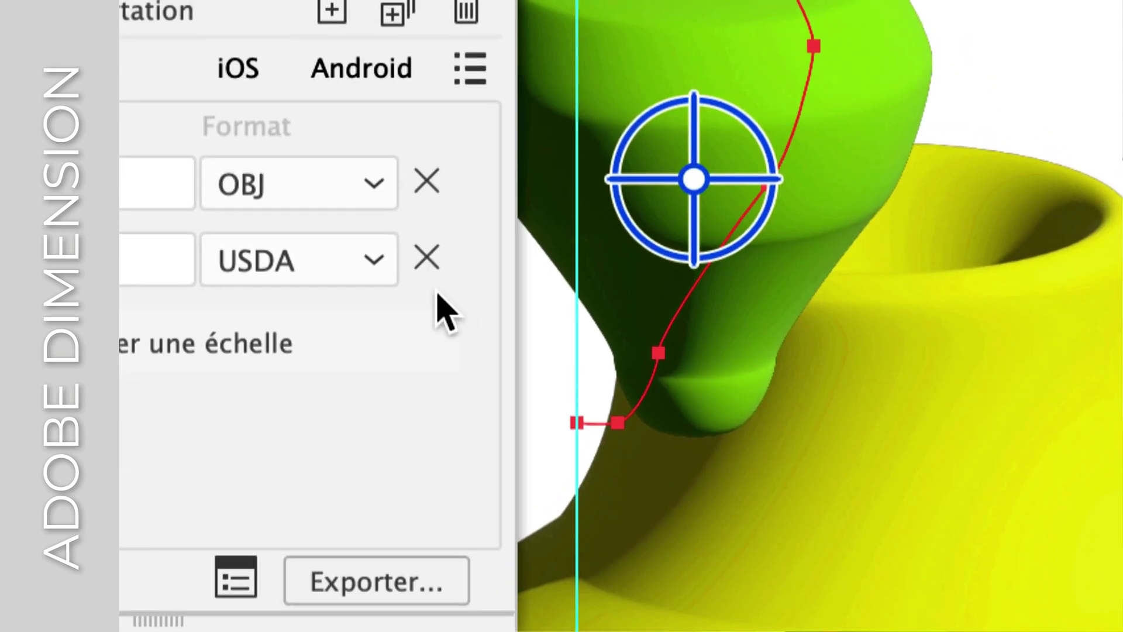
click(427, 258)
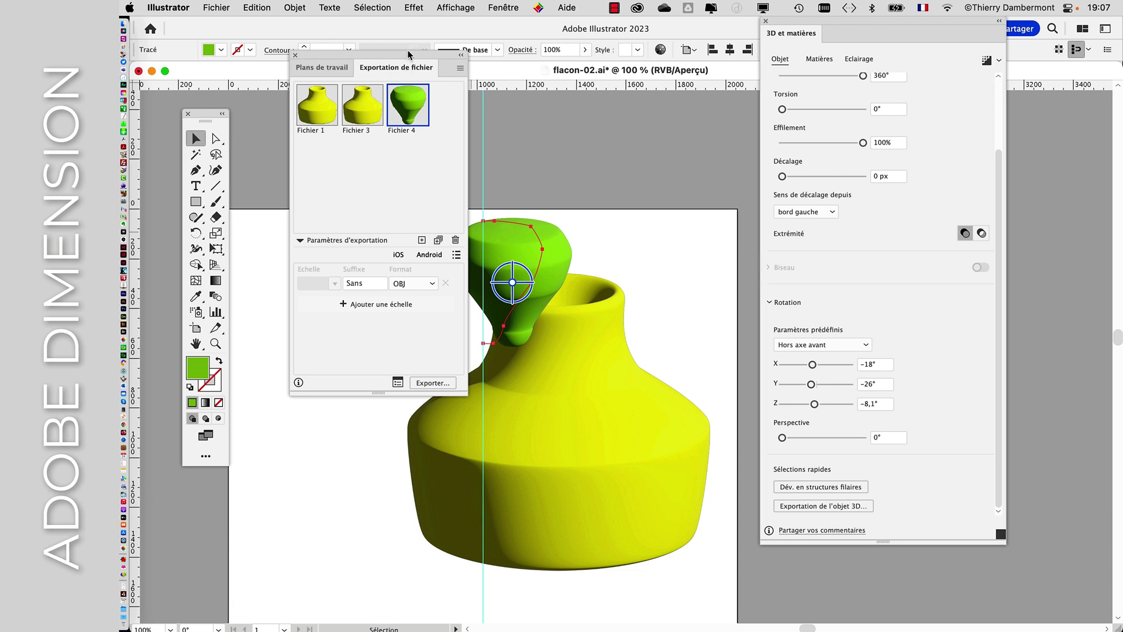
drag(409, 54, 368, 110)
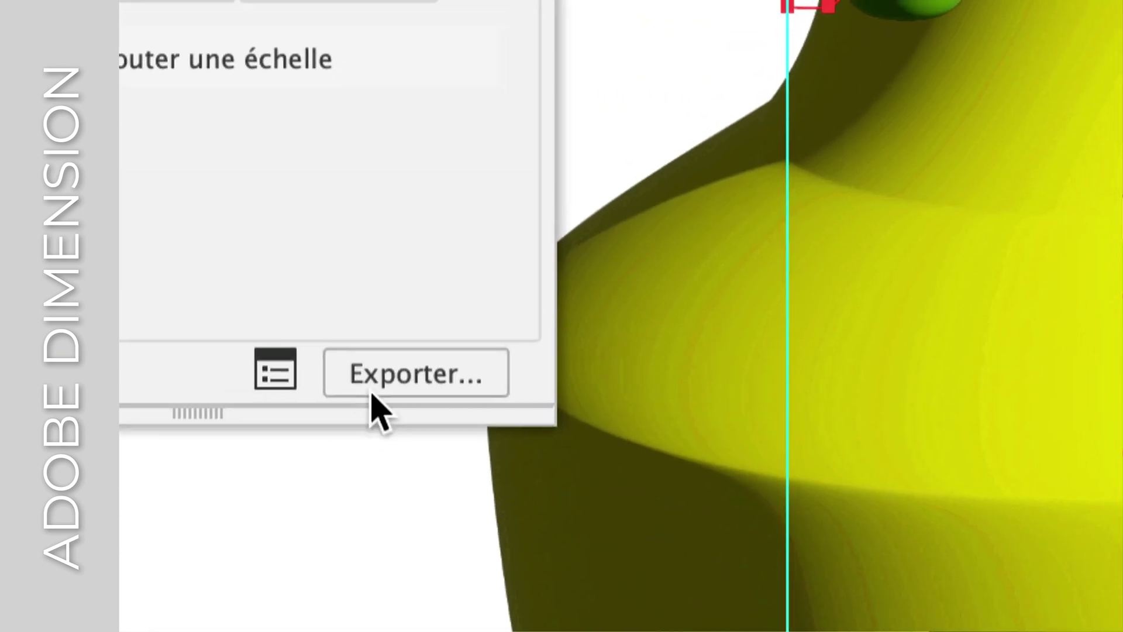
click(638, 457)
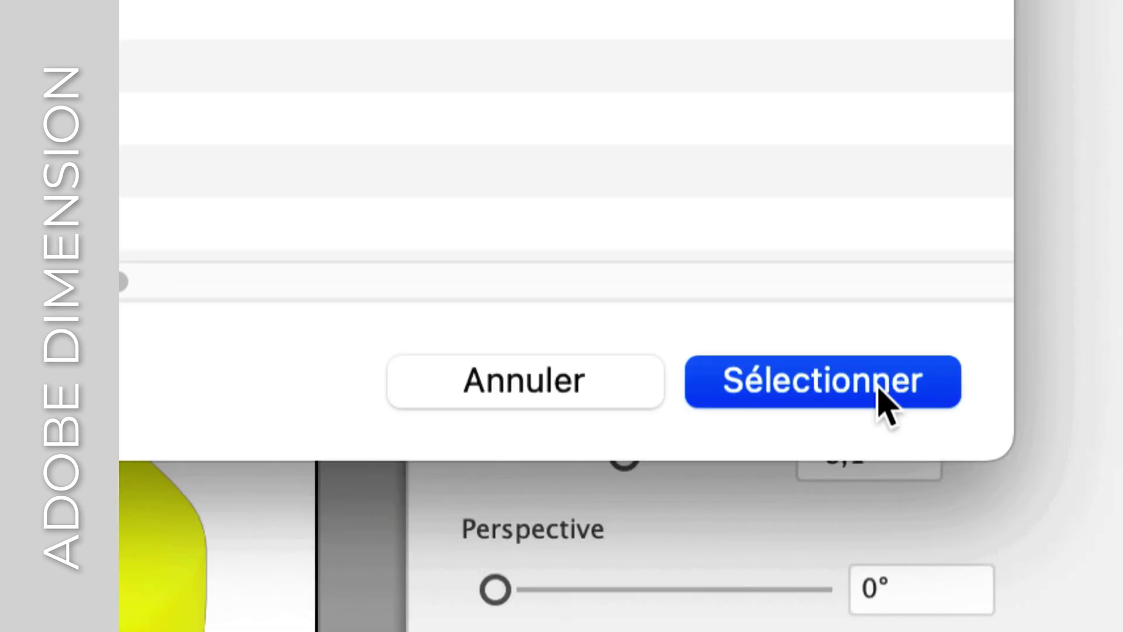
click(878, 386)
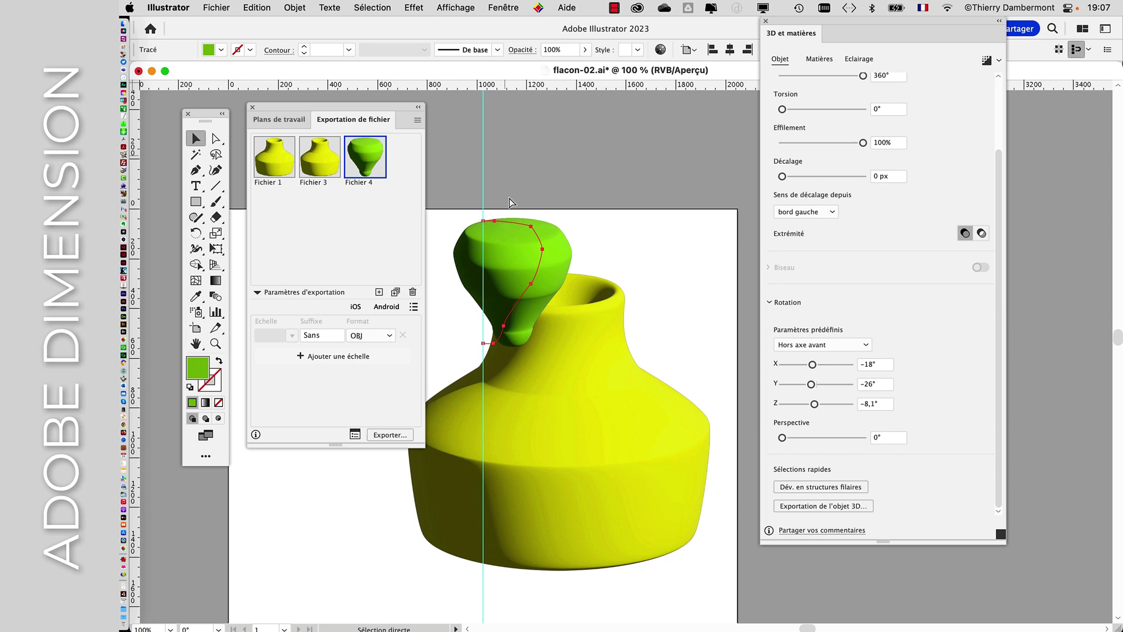
Step: Switch to Adobe Dimension and import Fichier 4.obj from the OBJ folder into the scene
key(super+Tab)
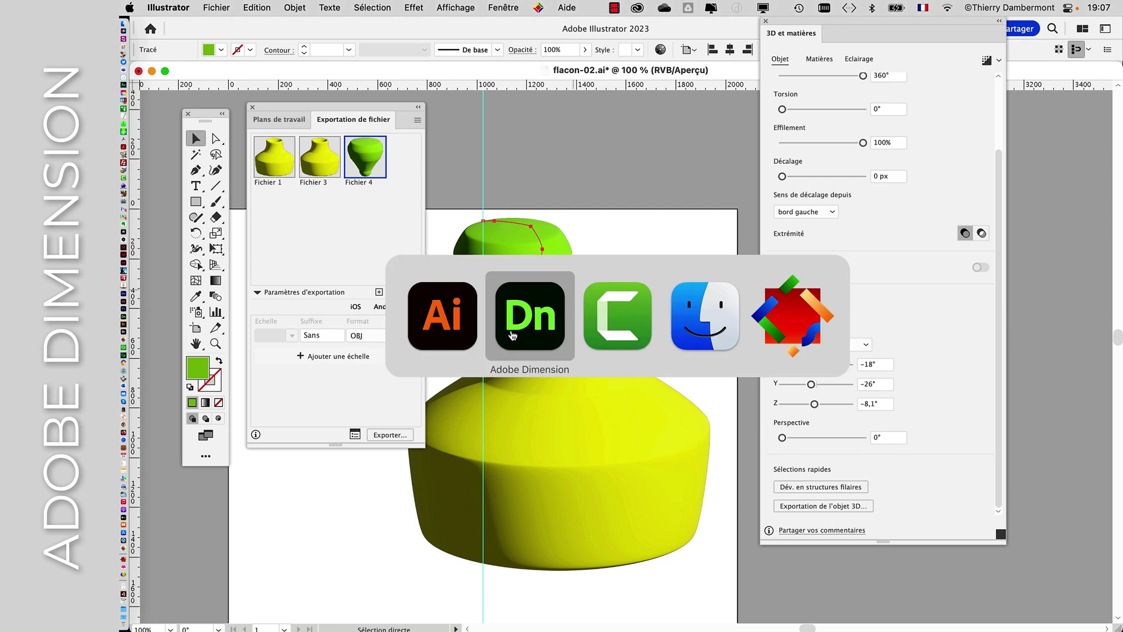
click(512, 335)
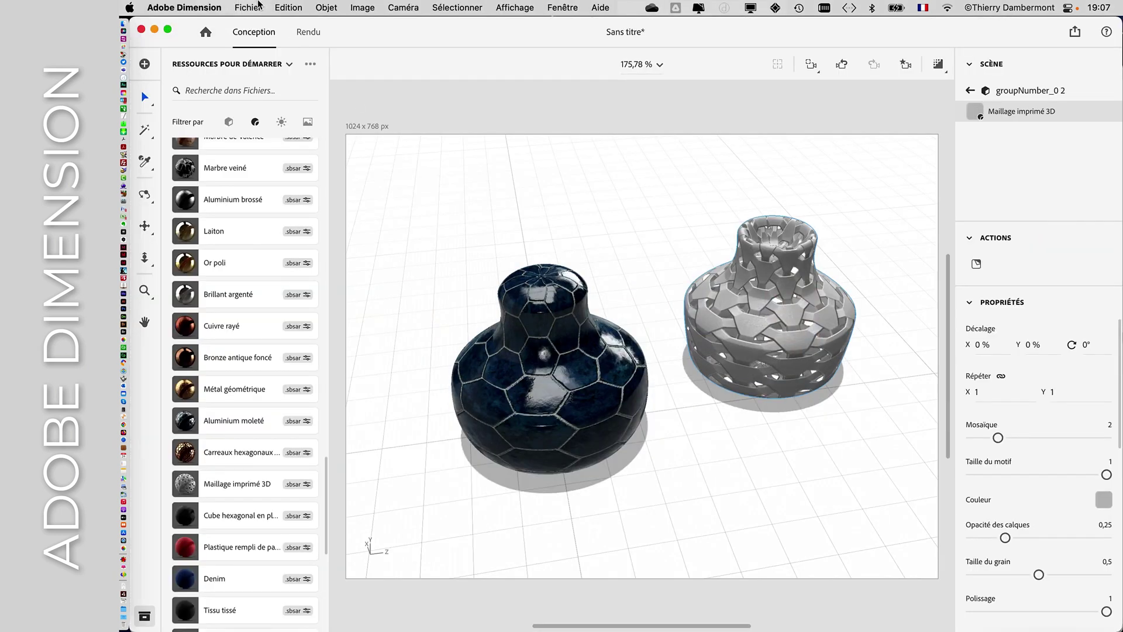
click(258, 7)
mouse_move(292, 179)
click(494, 178)
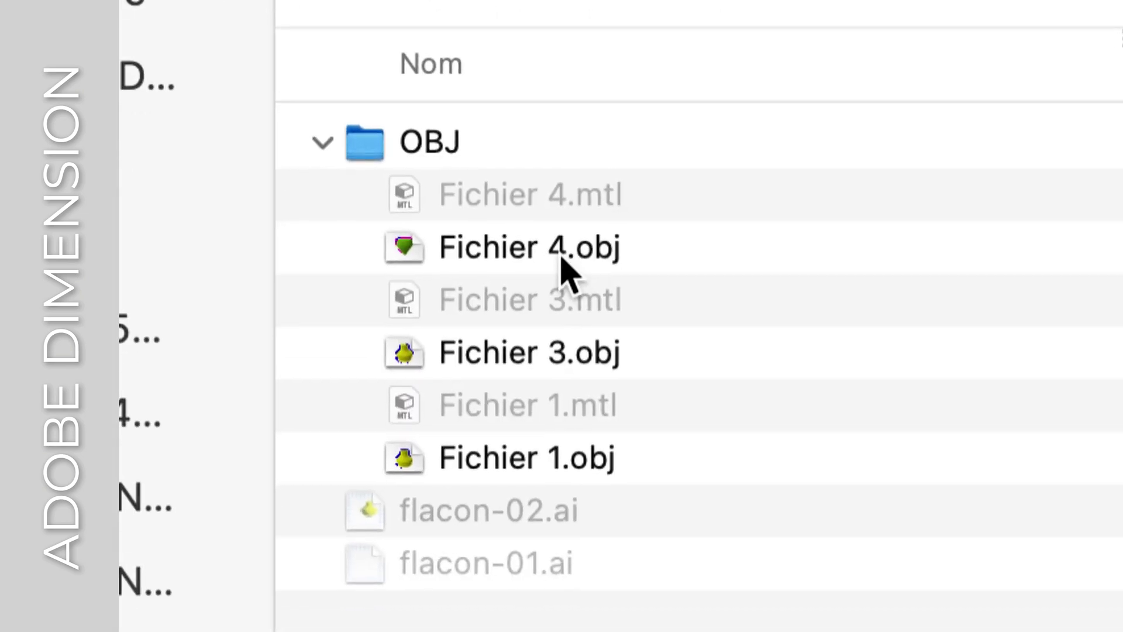
click(560, 261)
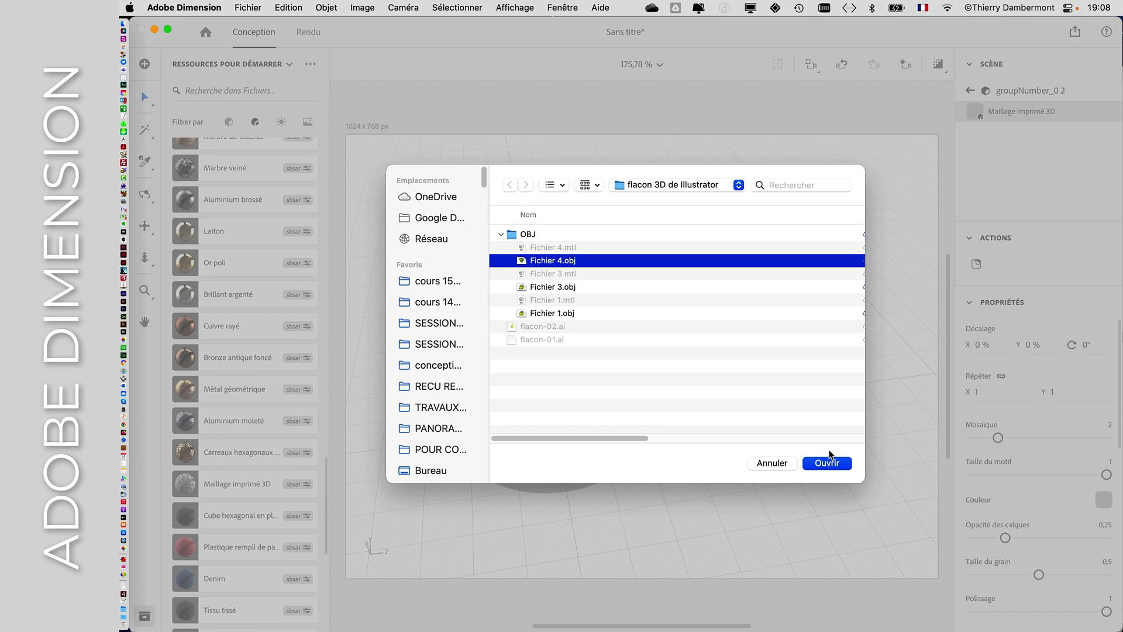
click(835, 462)
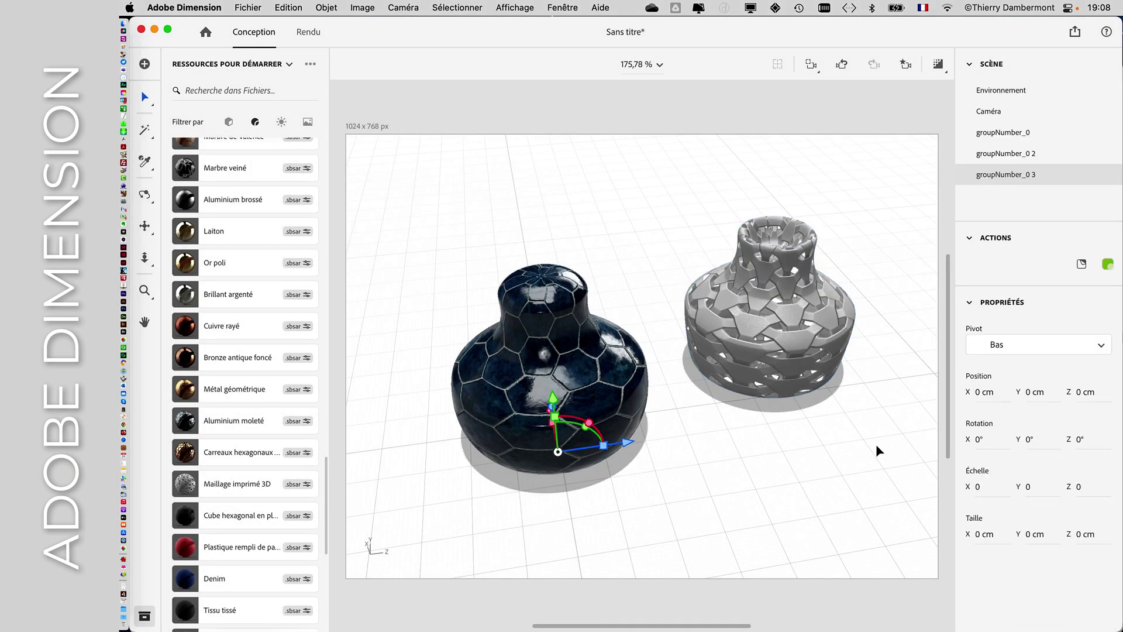
Step: Move the stopper out in front of the two flasks, to about X -30,9 cm and Z 36,8 cm
drag(558, 452, 746, 499)
right_drag(765, 489, 677, 479)
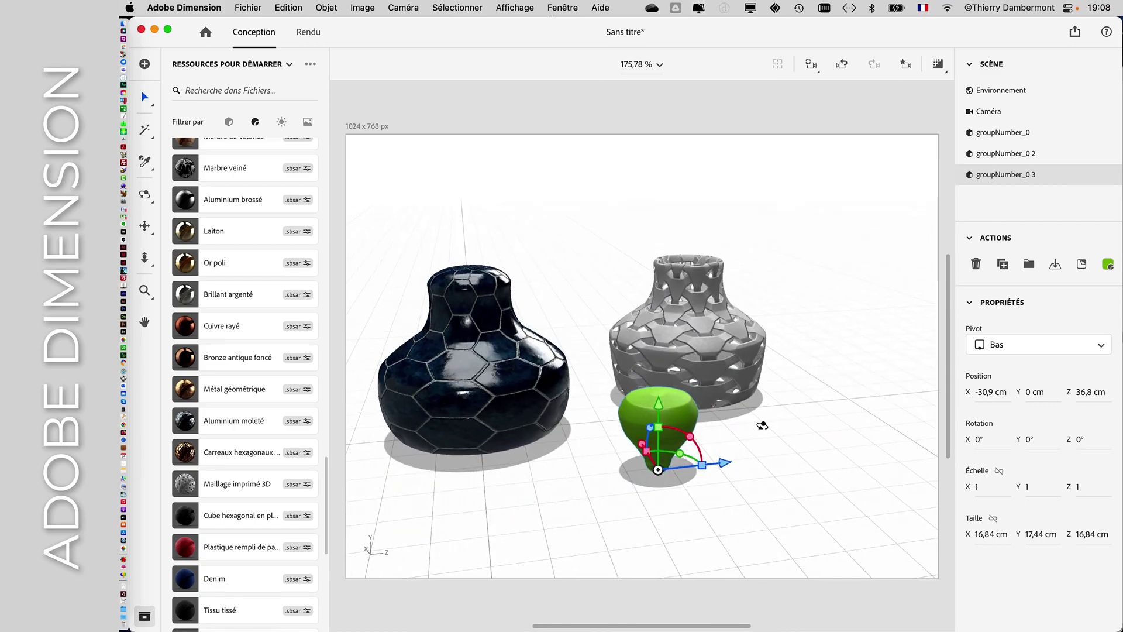
right_drag(762, 425, 677, 433)
Step: Try the Tissu à rayures material on the stopper and examine it from a lower angle
scroll(249, 456, down, 3)
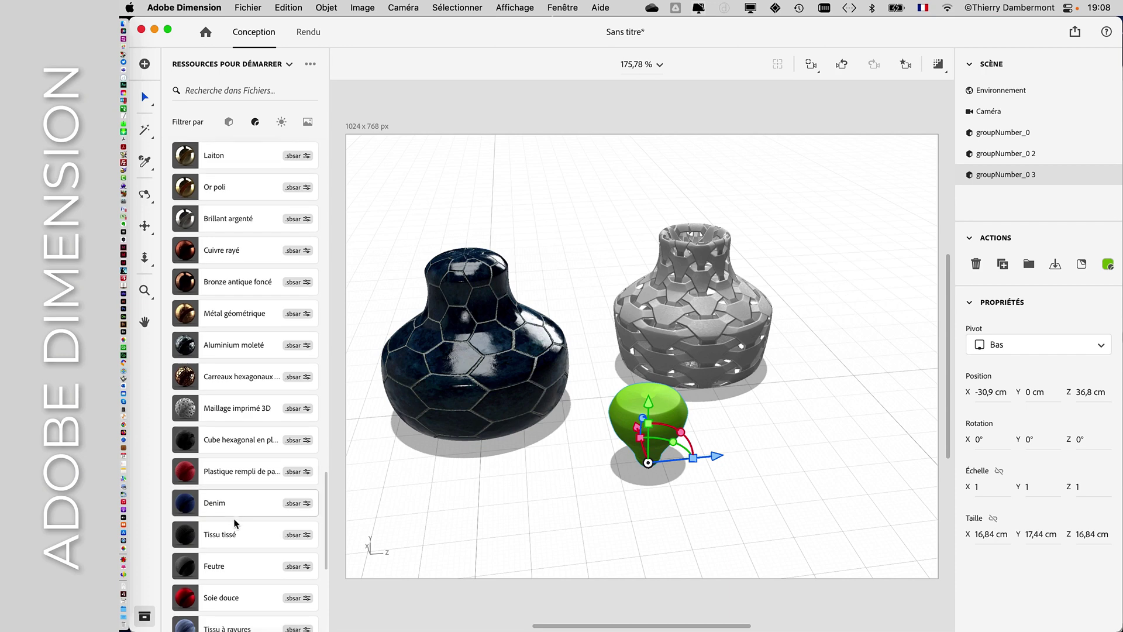
scroll(237, 517, down, 3)
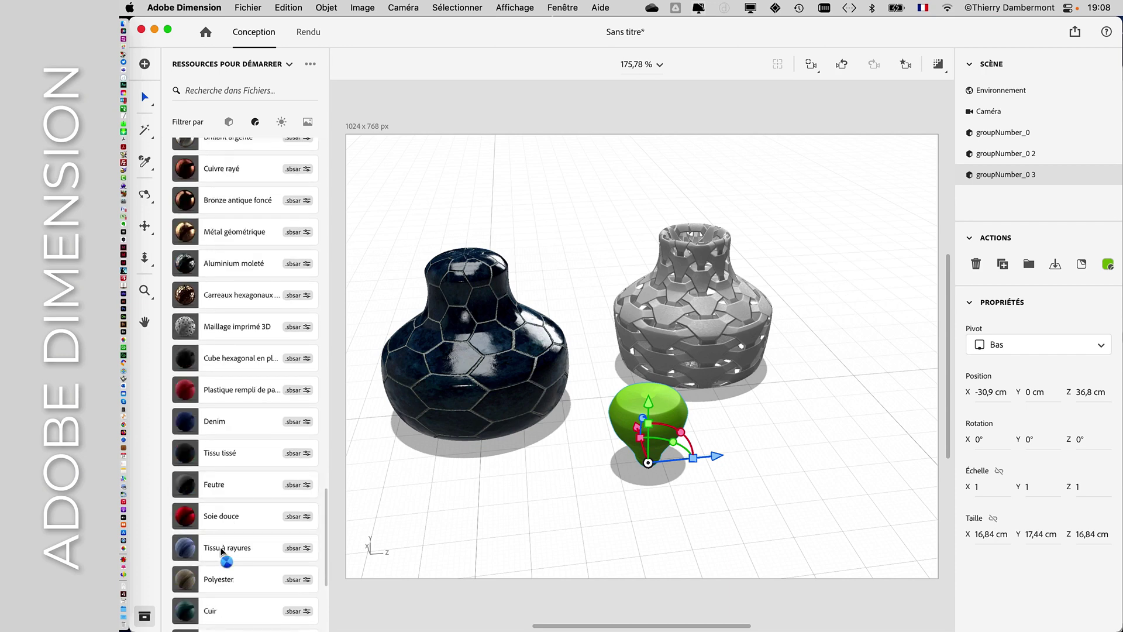
click(227, 550)
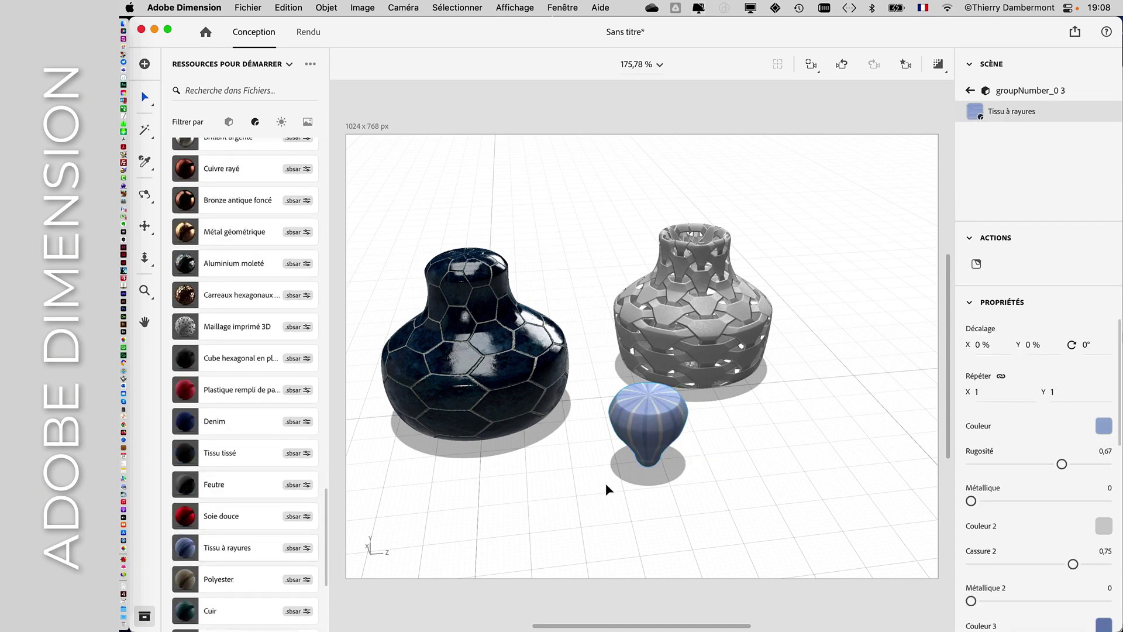
drag(607, 487, 635, 408)
Step: Apply the Cuir naturel usé material to the stopper, inspect its surface up close, and browse the other materials
scroll(246, 549, down, 5)
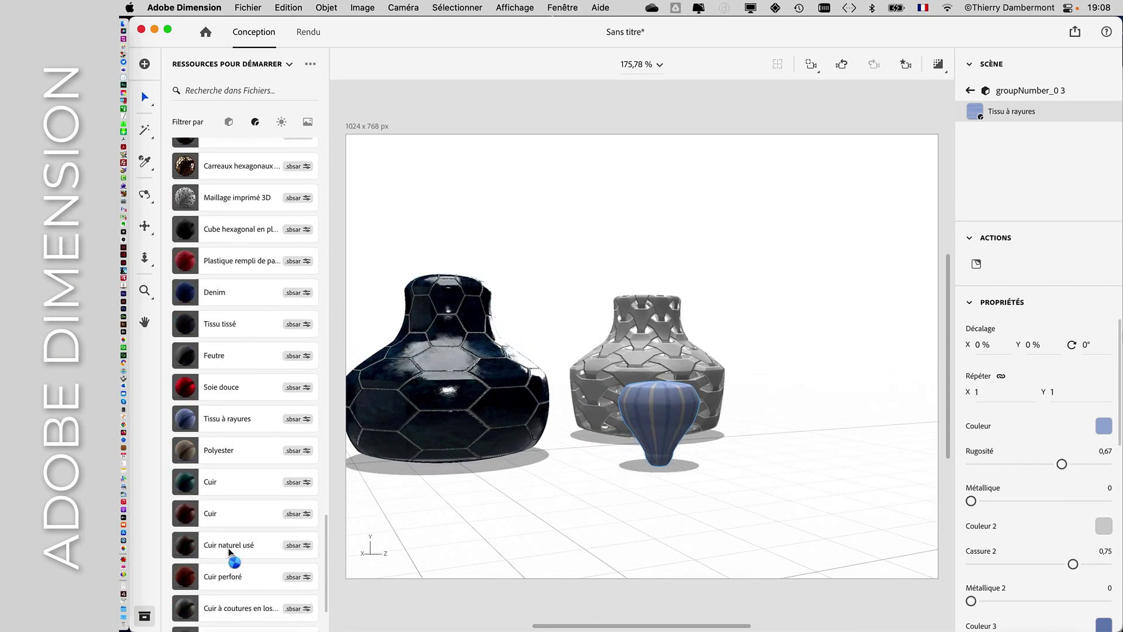
click(258, 545)
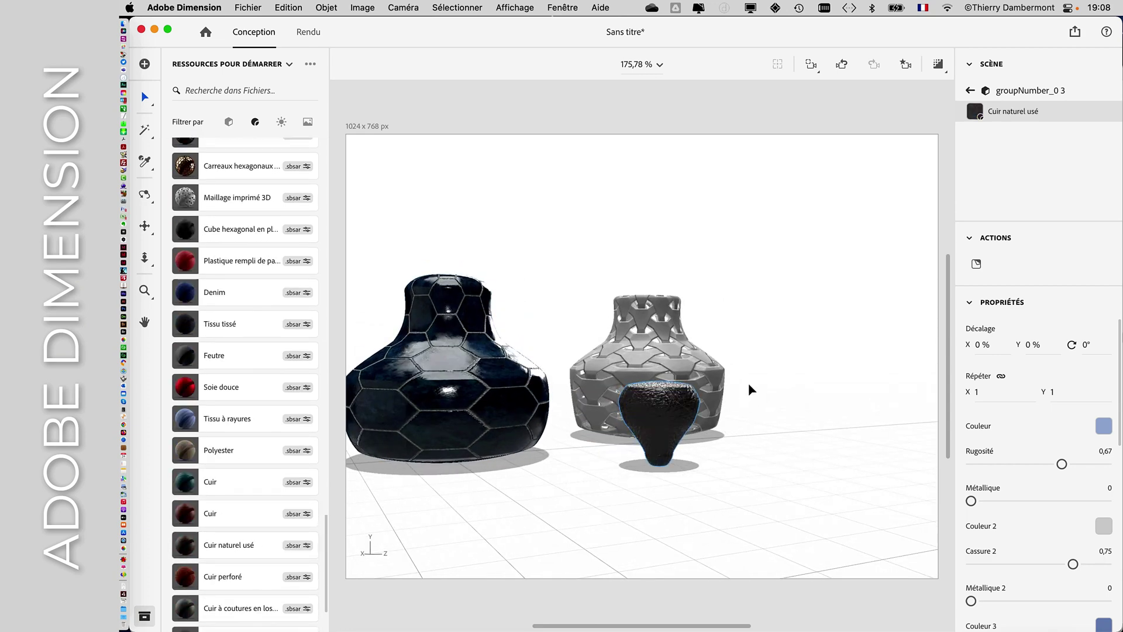
scroll(749, 382, up, 3)
scroll(749, 383, up, 5)
right_drag(749, 382, 568, 462)
scroll(288, 462, down, 3)
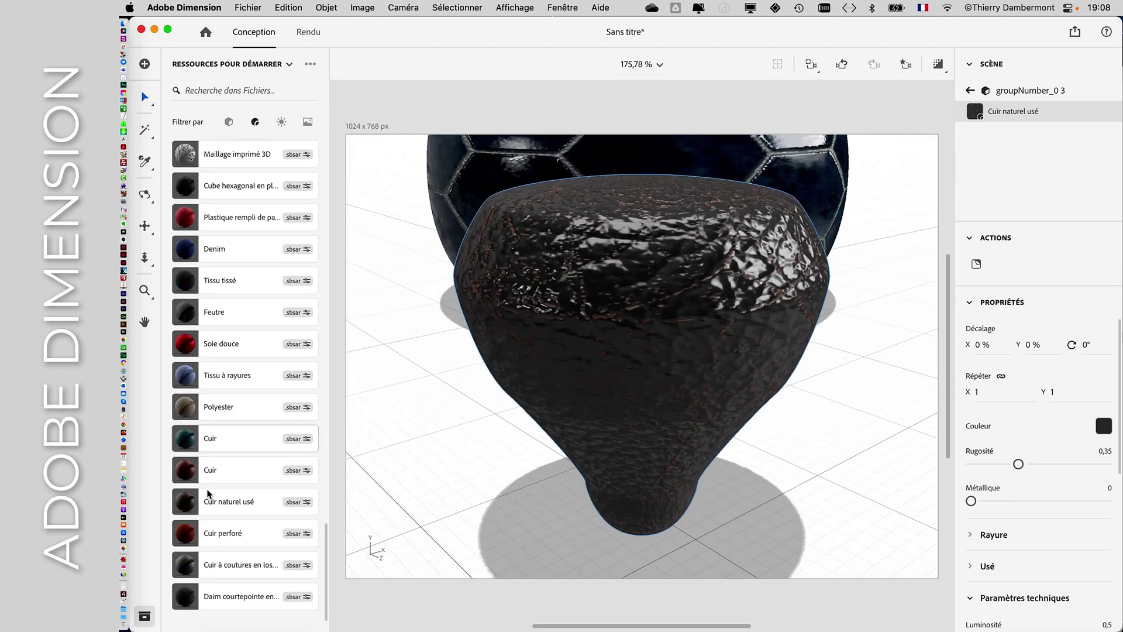
scroll(216, 504, up, 10)
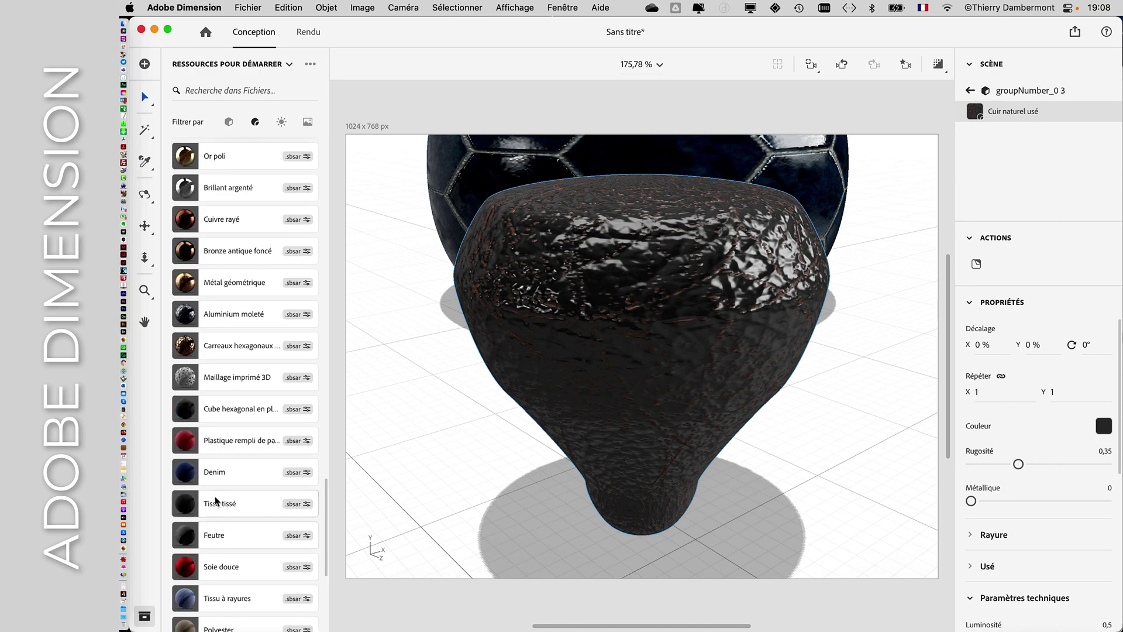
Step: Apply the Carreaux hexagonaux bronze material to the stopper and examine it from another side
click(187, 347)
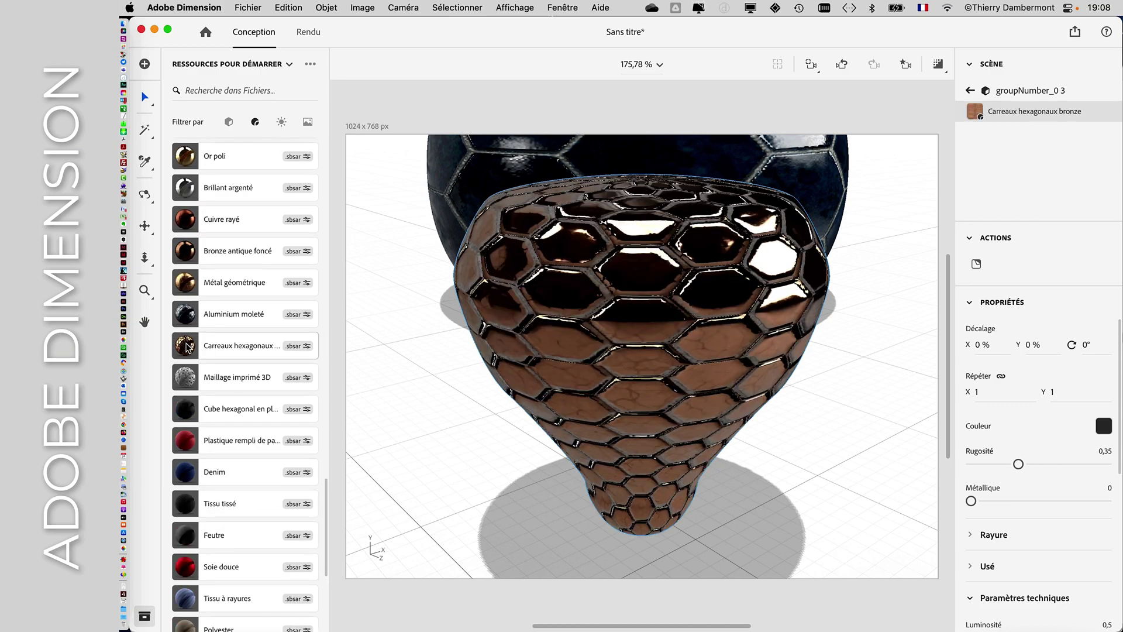
right_drag(465, 462, 764, 374)
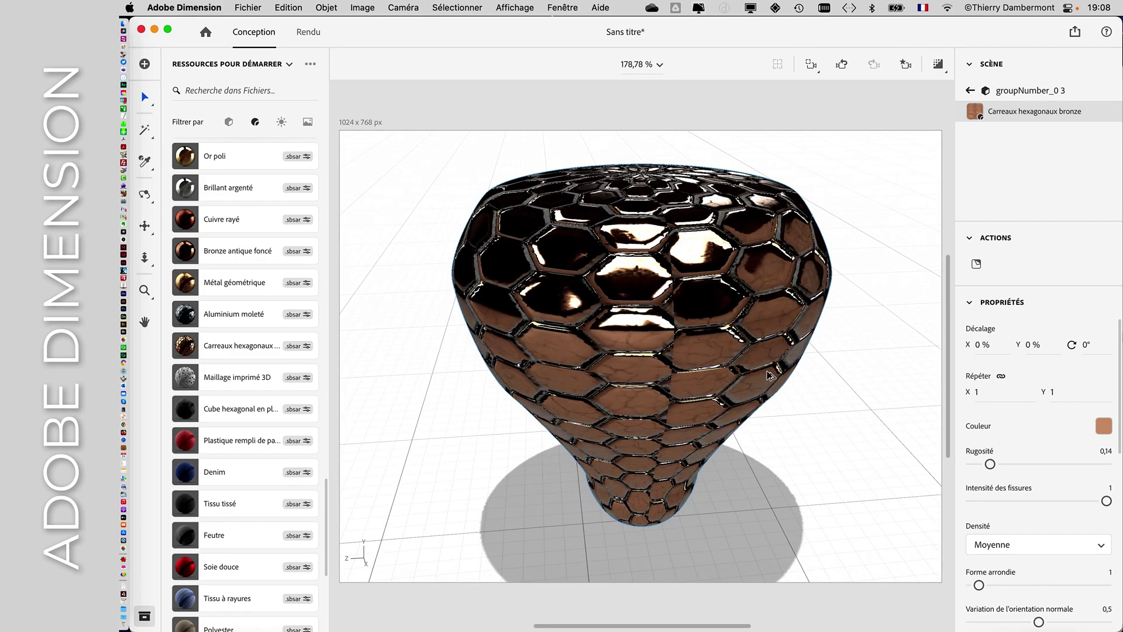
scroll(764, 372, down, 2)
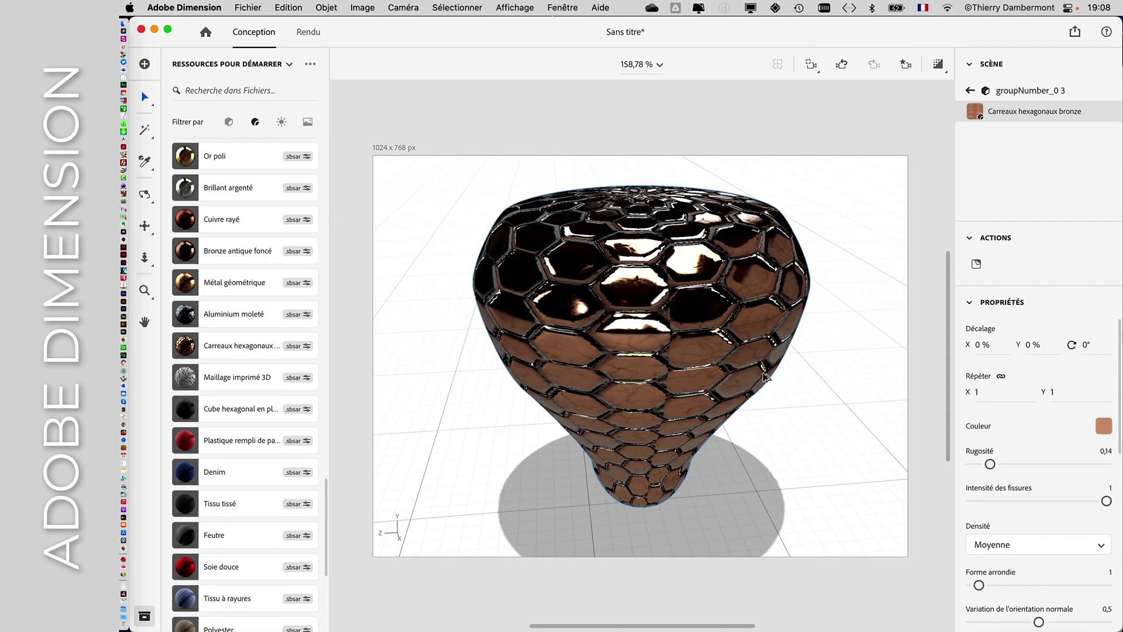
scroll(764, 372, up, 2)
scroll(763, 376, up, 2)
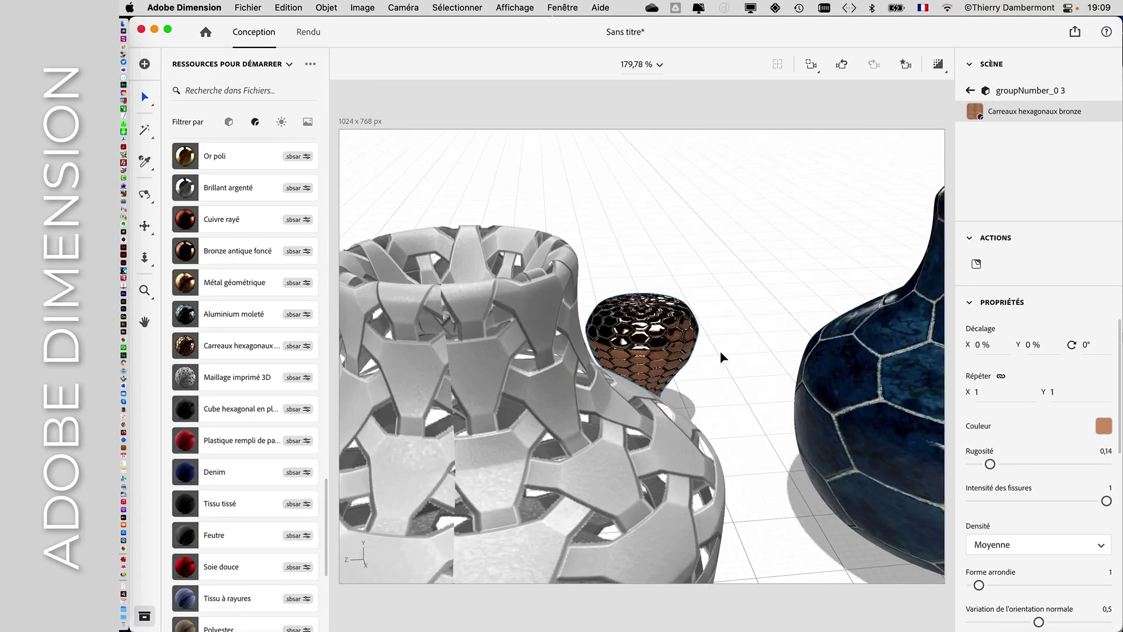
Step: Move the blue tiled flask away from the stopper, to about X -21,2 cm and Z -7,3 cm
right_drag(723, 357, 780, 381)
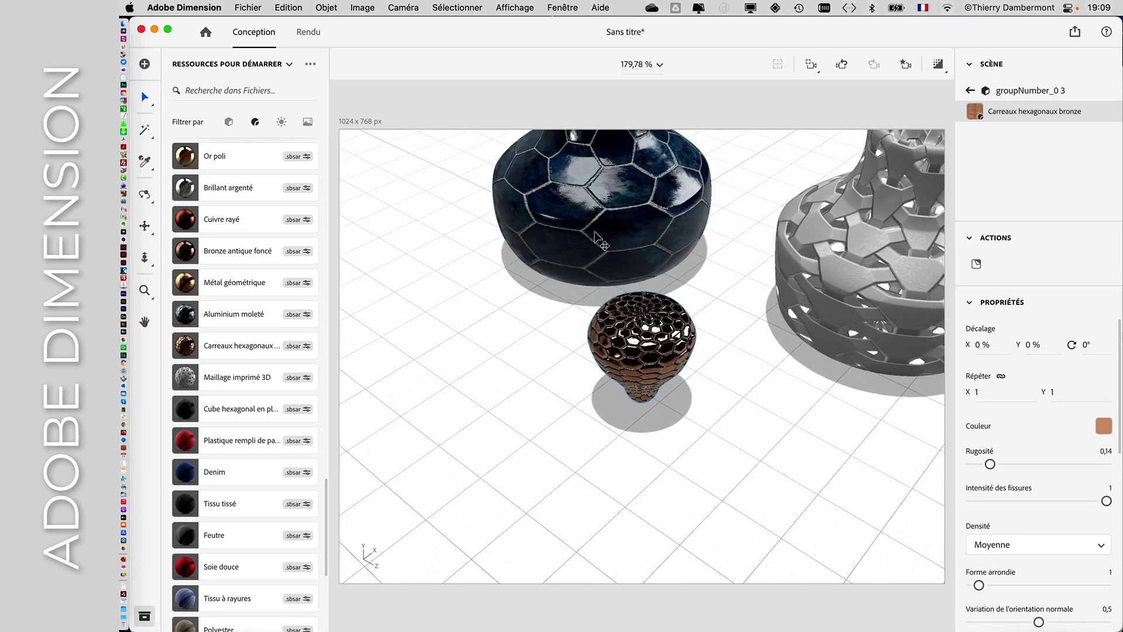
click(605, 246)
drag(606, 249, 575, 276)
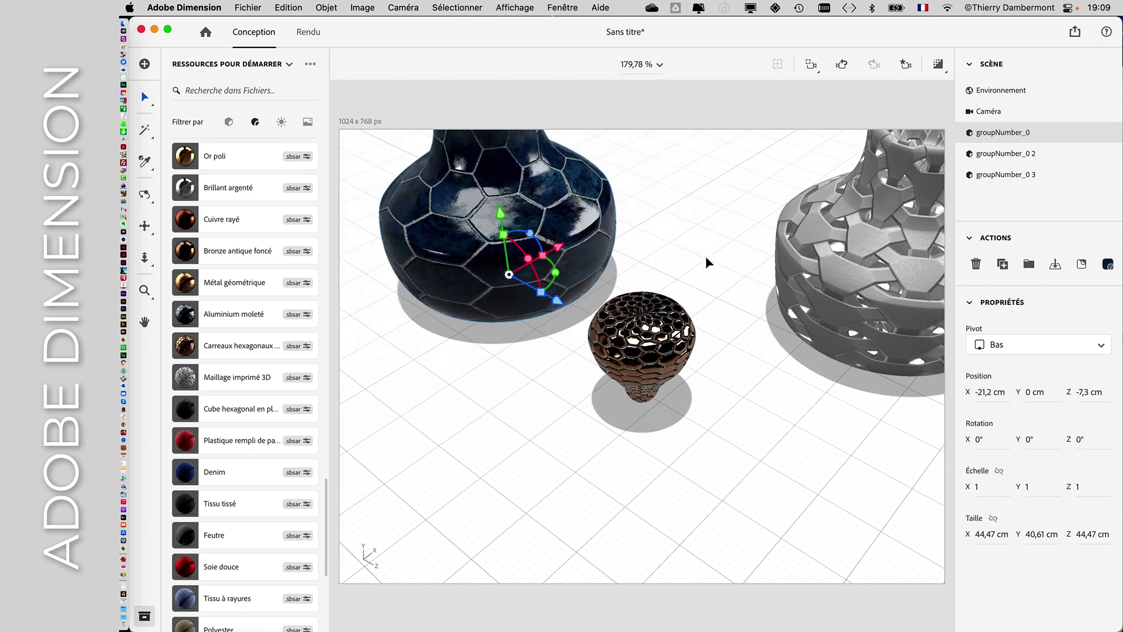
Step: Move the mesh flask to about X 13,7 cm and Z 59 cm, and place the stopper clear of both flasks
alt+drag(713, 264, 488, 211)
scroll(708, 267, down, 10)
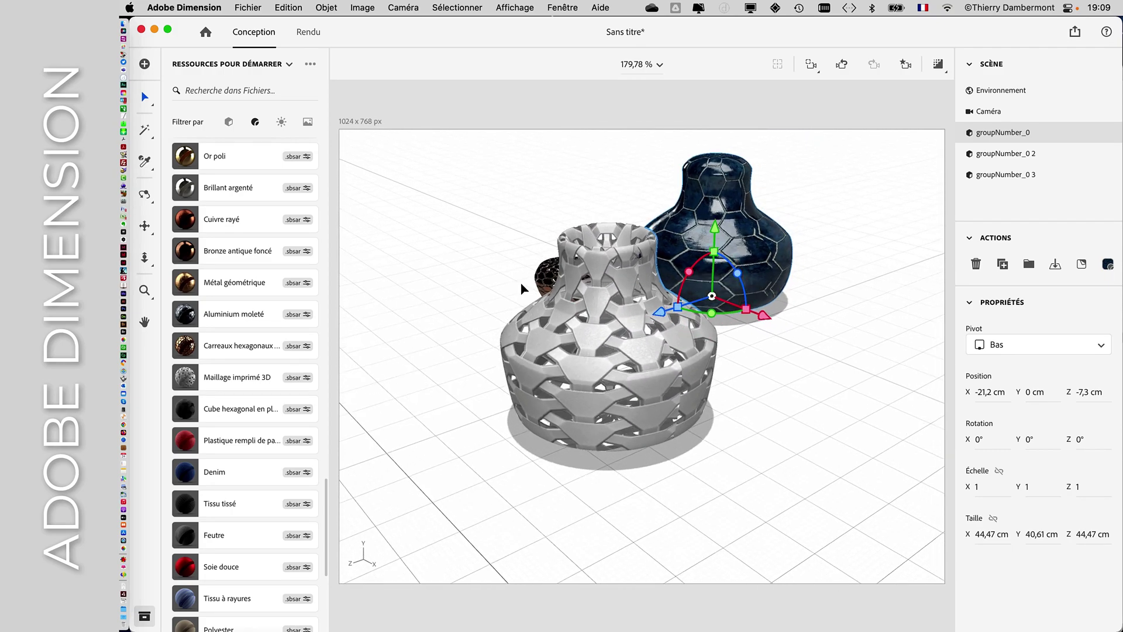
click(623, 420)
drag(623, 420, 721, 482)
click(568, 325)
drag(569, 326, 473, 440)
right_drag(473, 440, 678, 430)
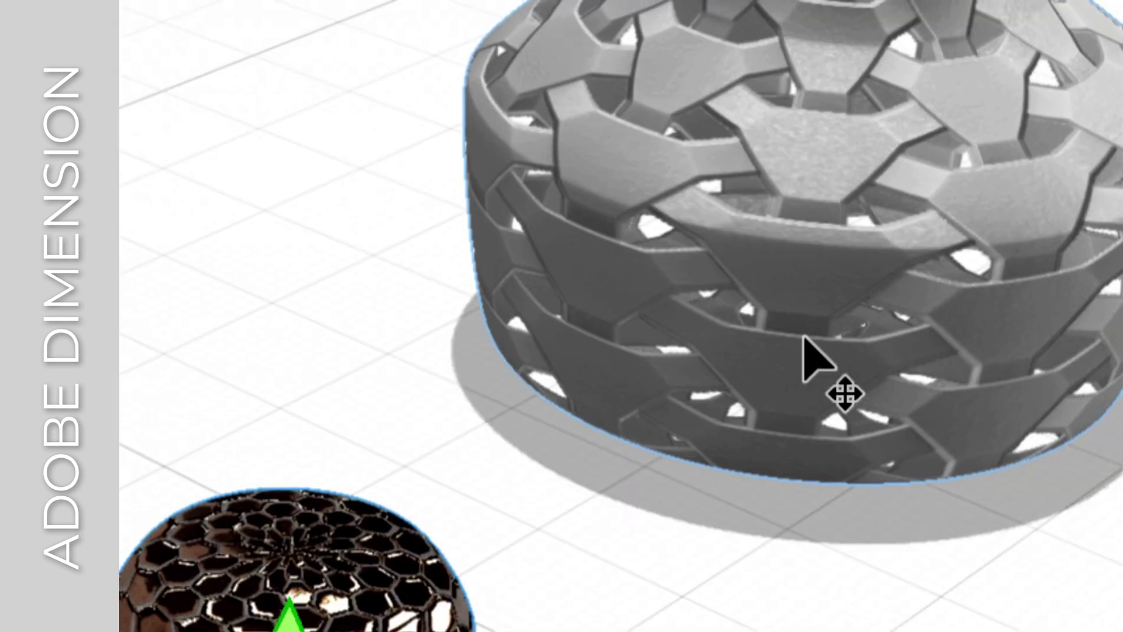
Step: Clear the selection, then select the stopper first and add the mesh flask to the selection
click(805, 344)
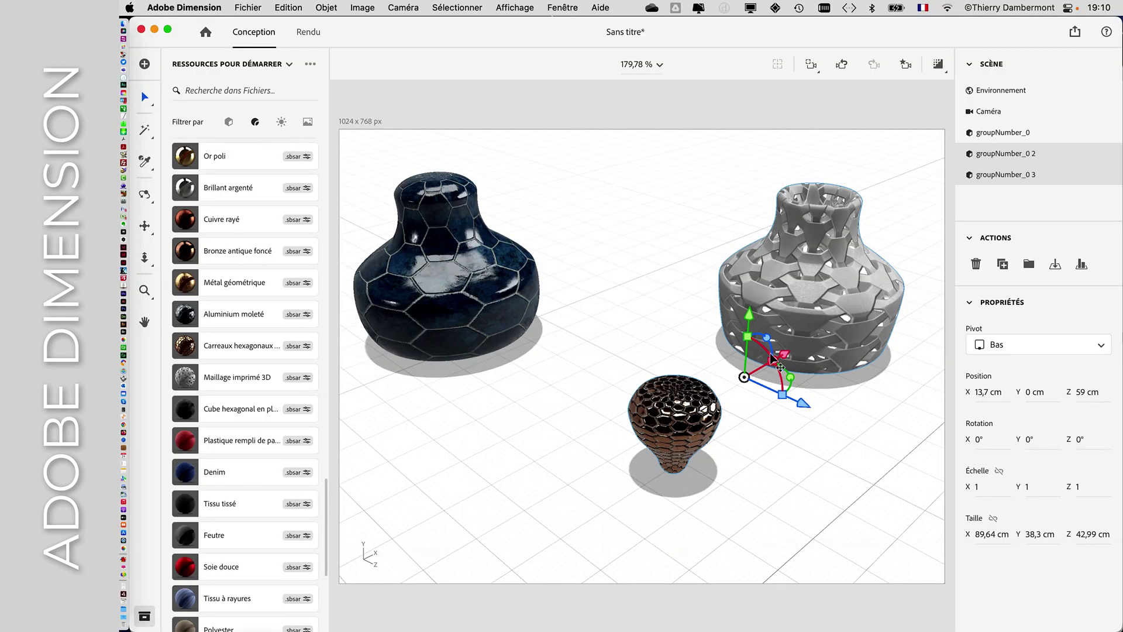
click(859, 432)
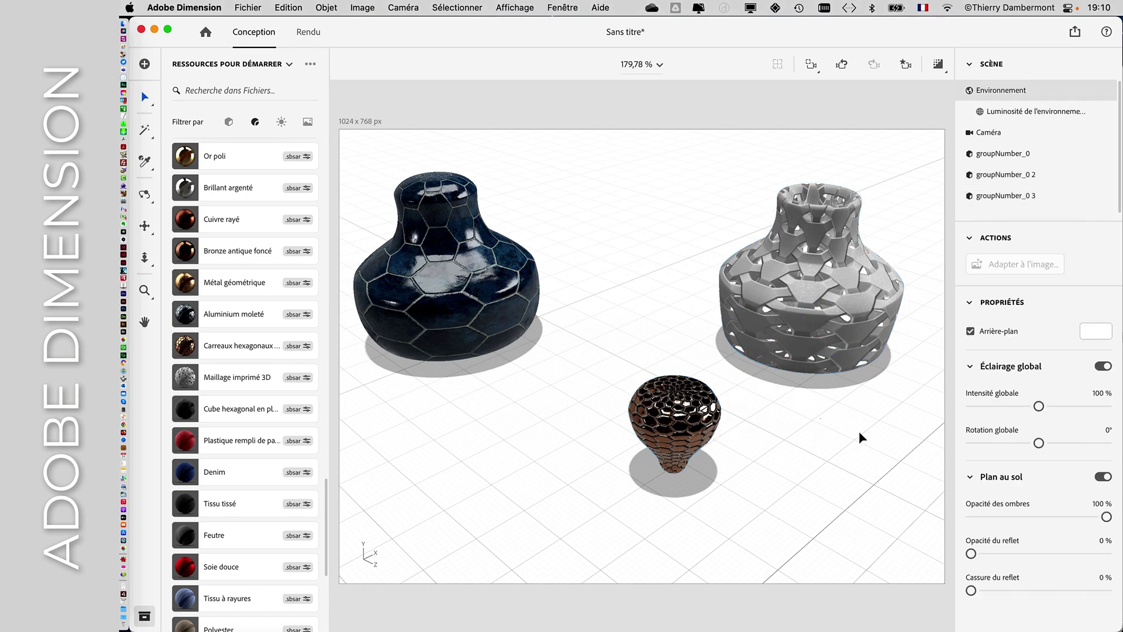
click(806, 344)
shift+click(707, 431)
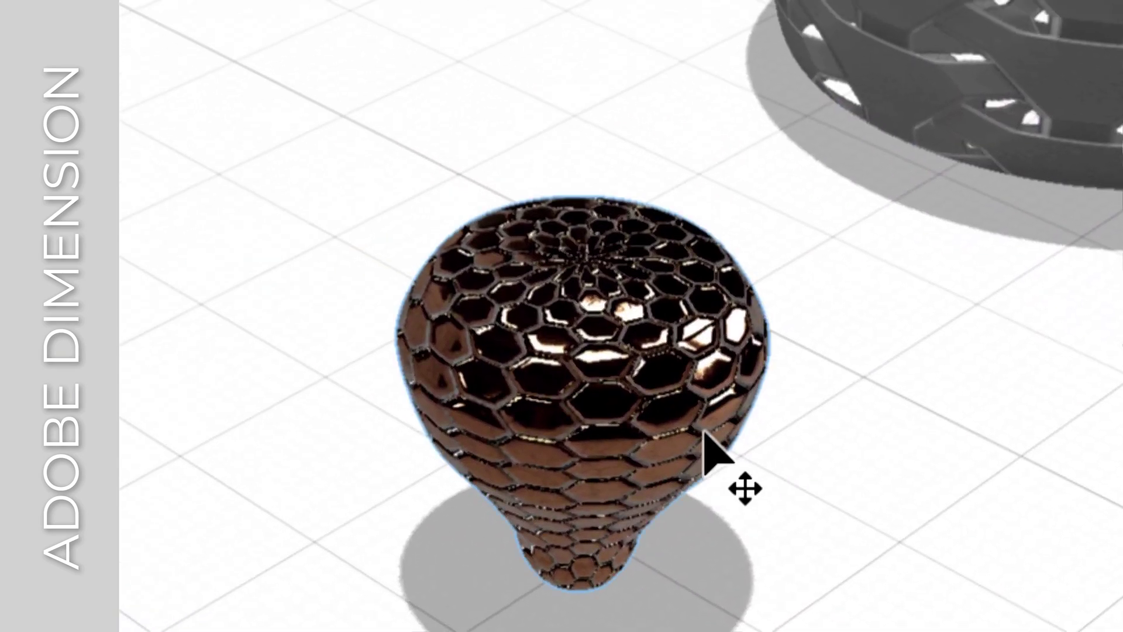
click(755, 518)
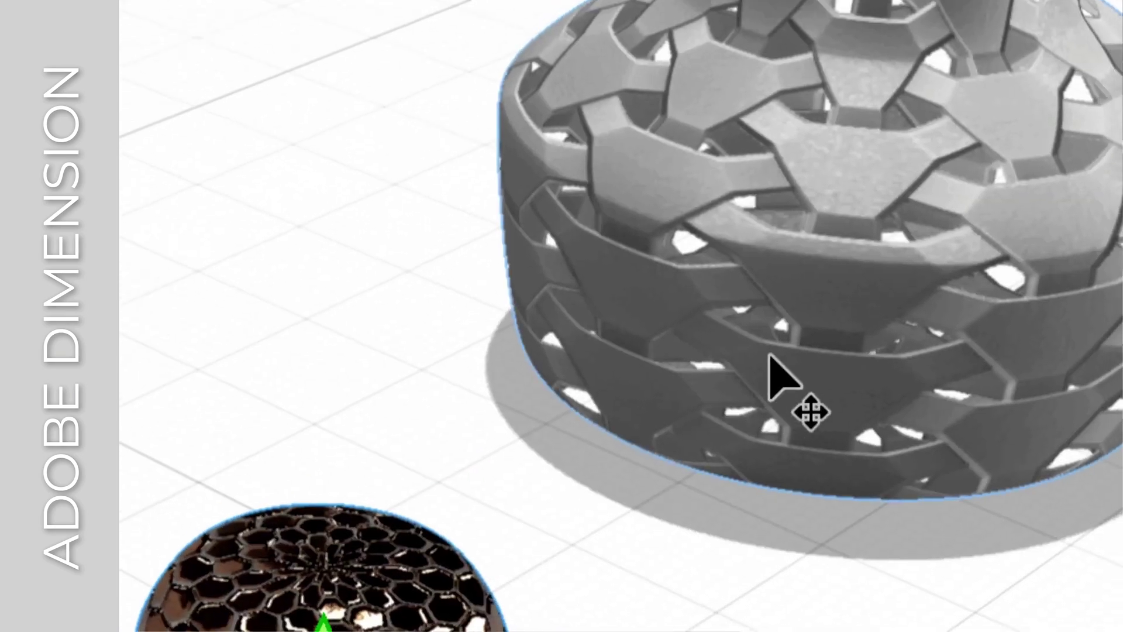
click(770, 358)
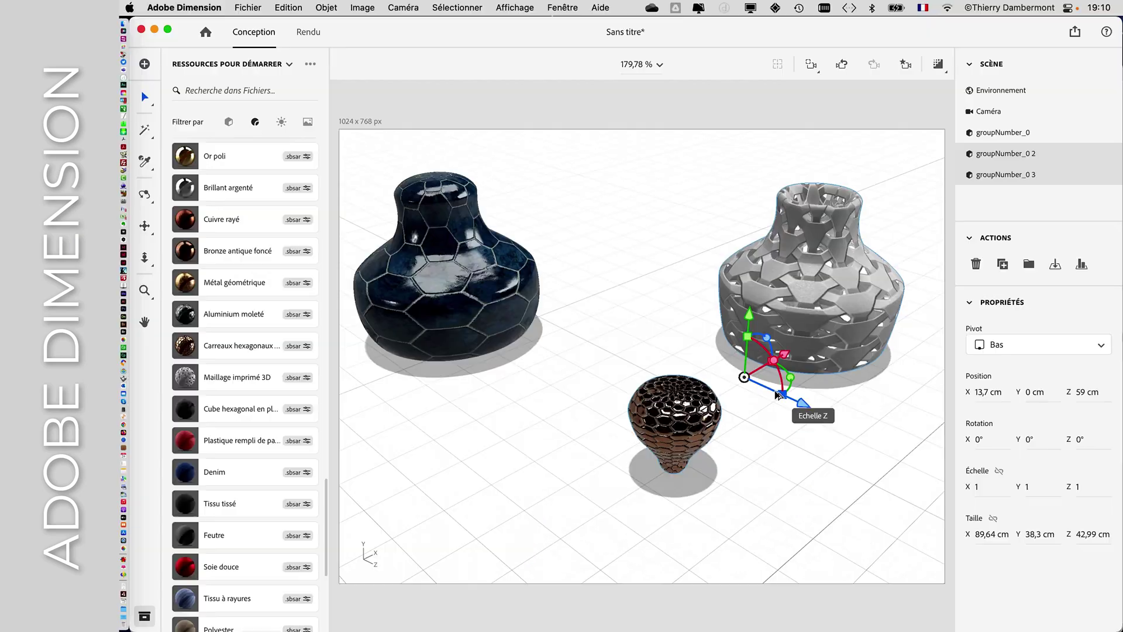
Step: Align the stopper to the mesh flask's centre on X and Z with Aligner et répartir
right_drag(843, 462, 801, 410)
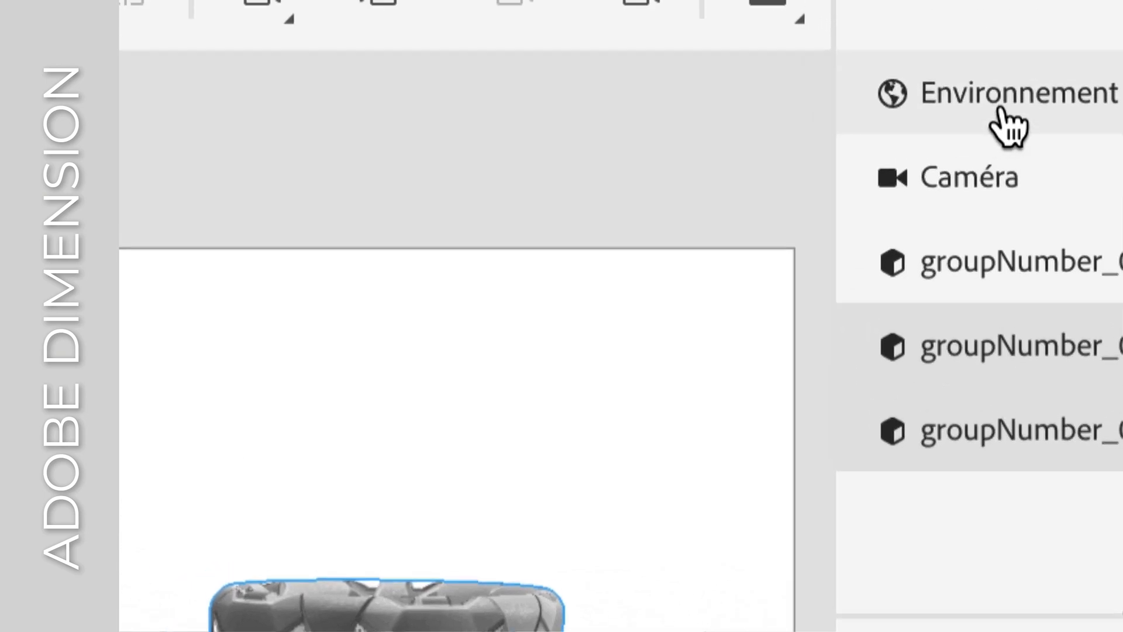
click(931, 64)
click(931, 65)
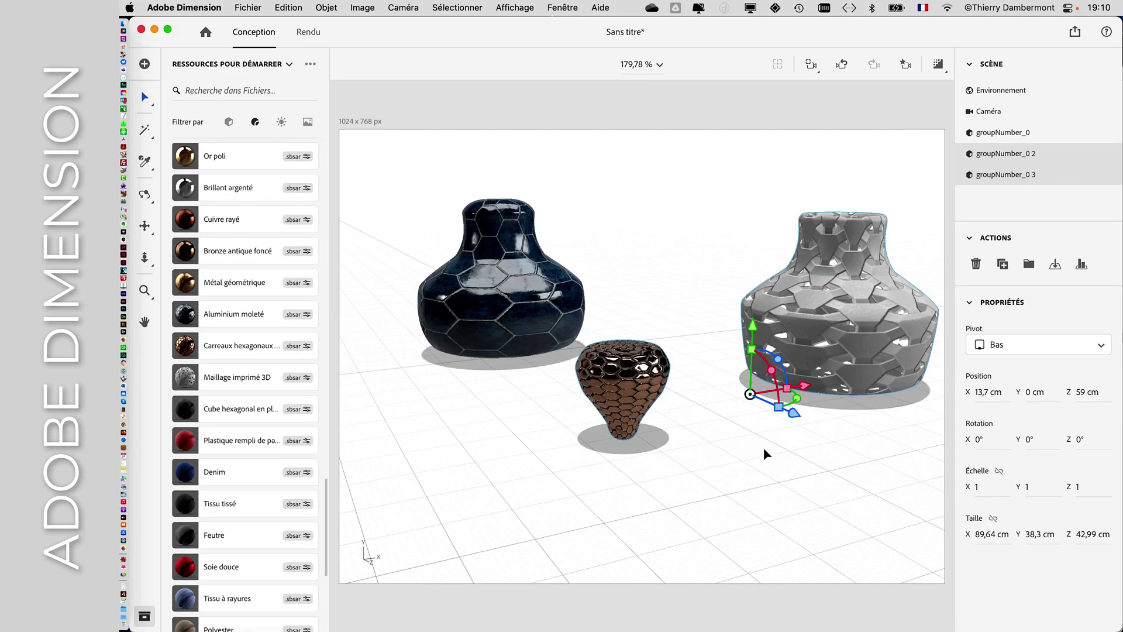
right_drag(773, 452, 1049, 425)
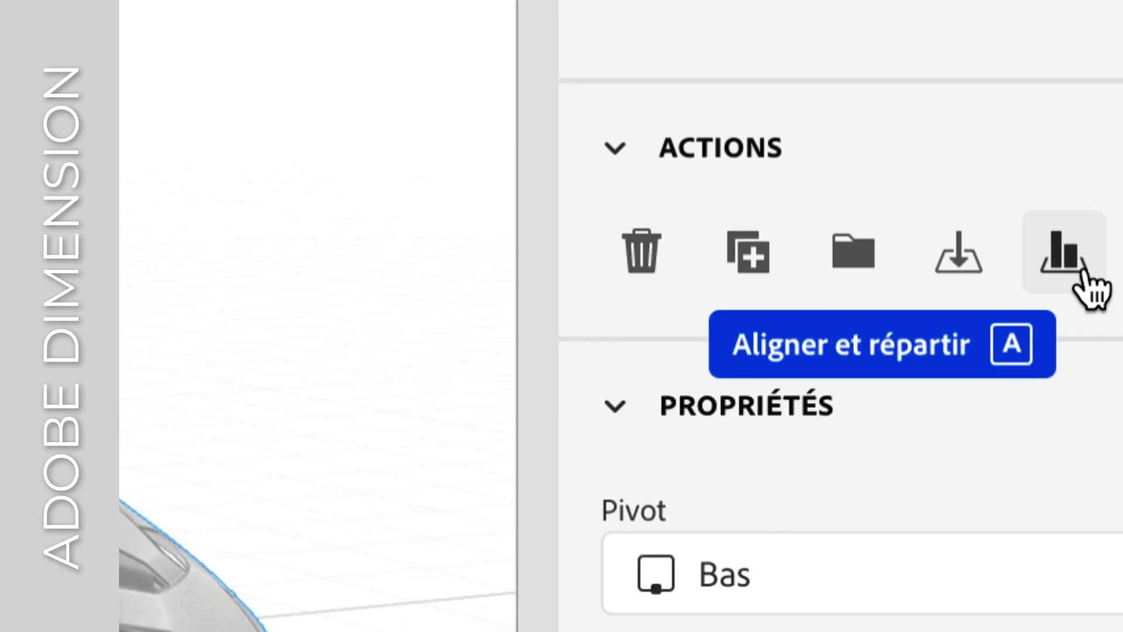
click(1084, 270)
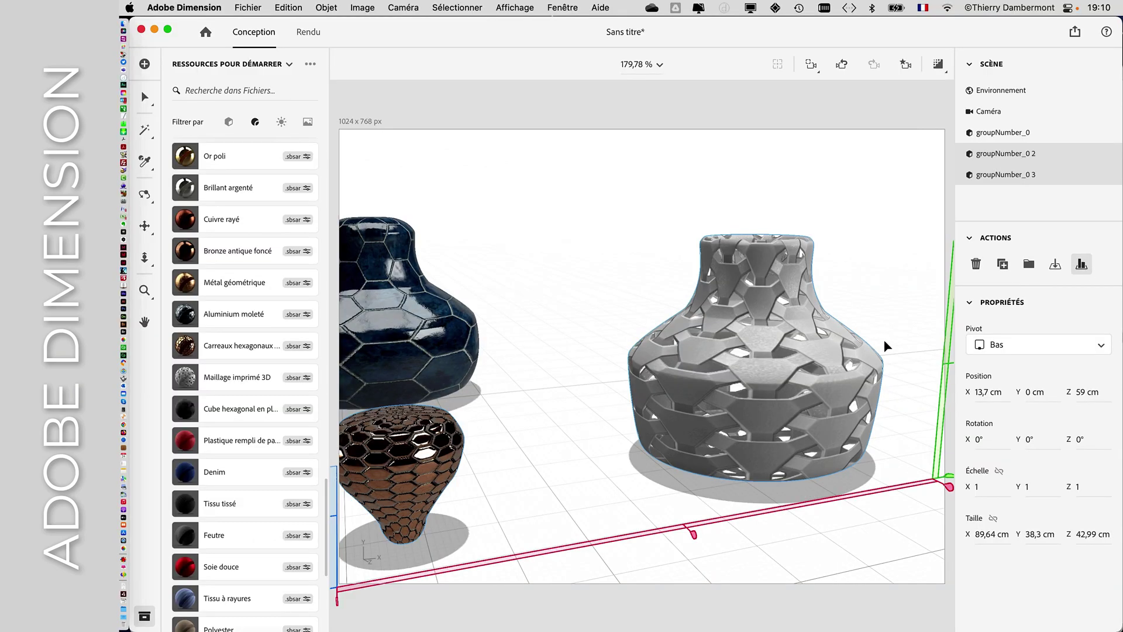
scroll(887, 347, down, 5)
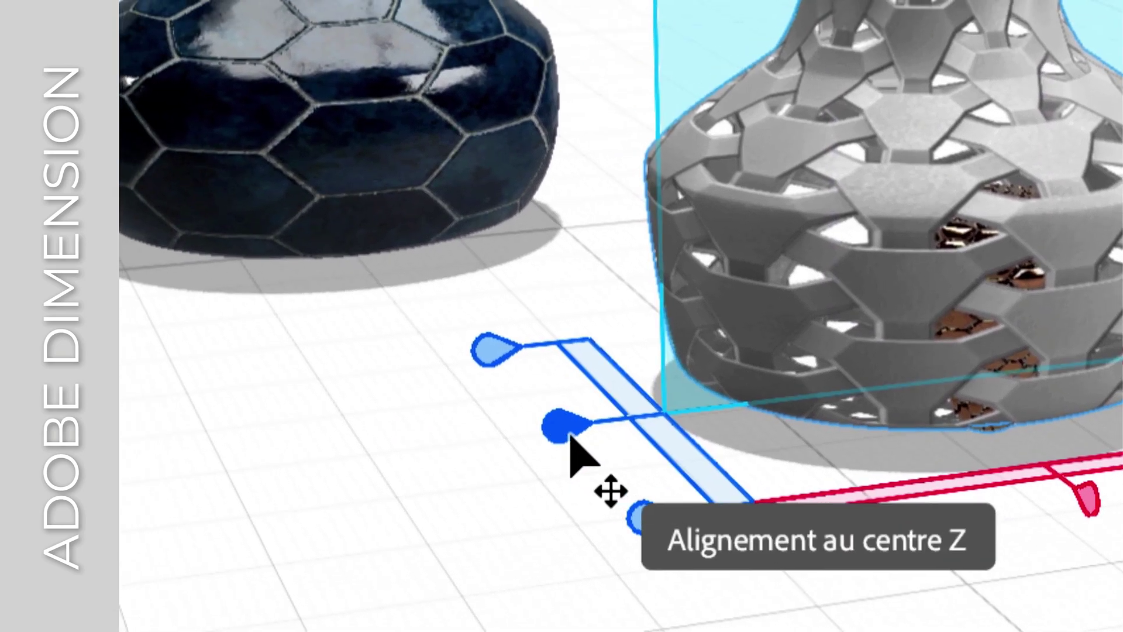
click(570, 438)
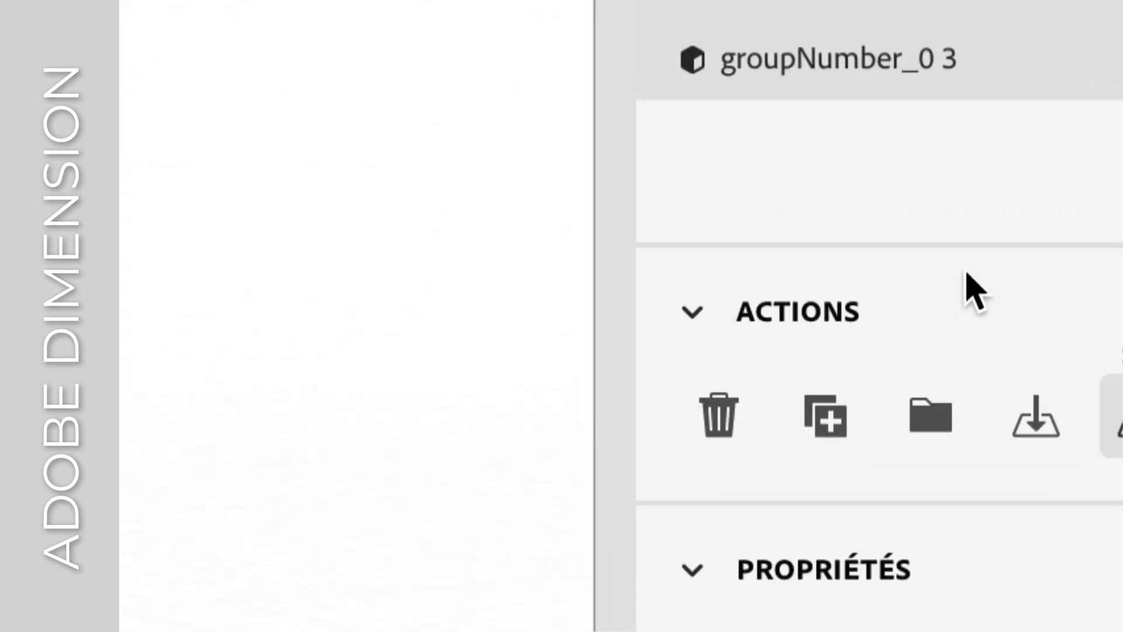
Step: Toggle the mesh flask's visibility to check the stopper placed inside it, leaving the flask shown
click(967, 221)
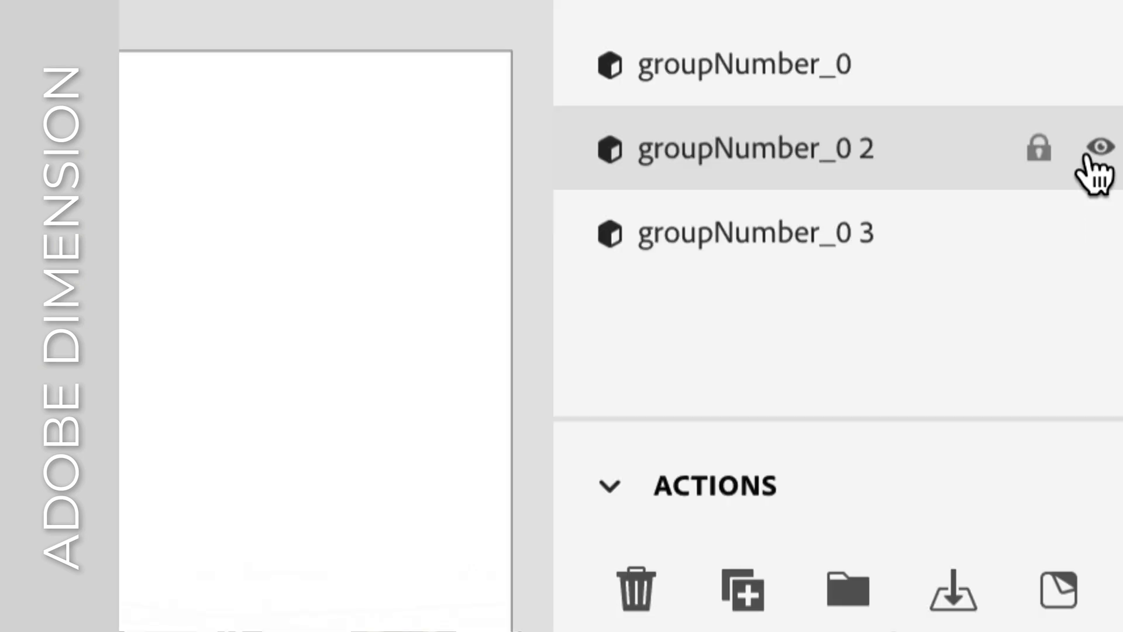
click(1091, 154)
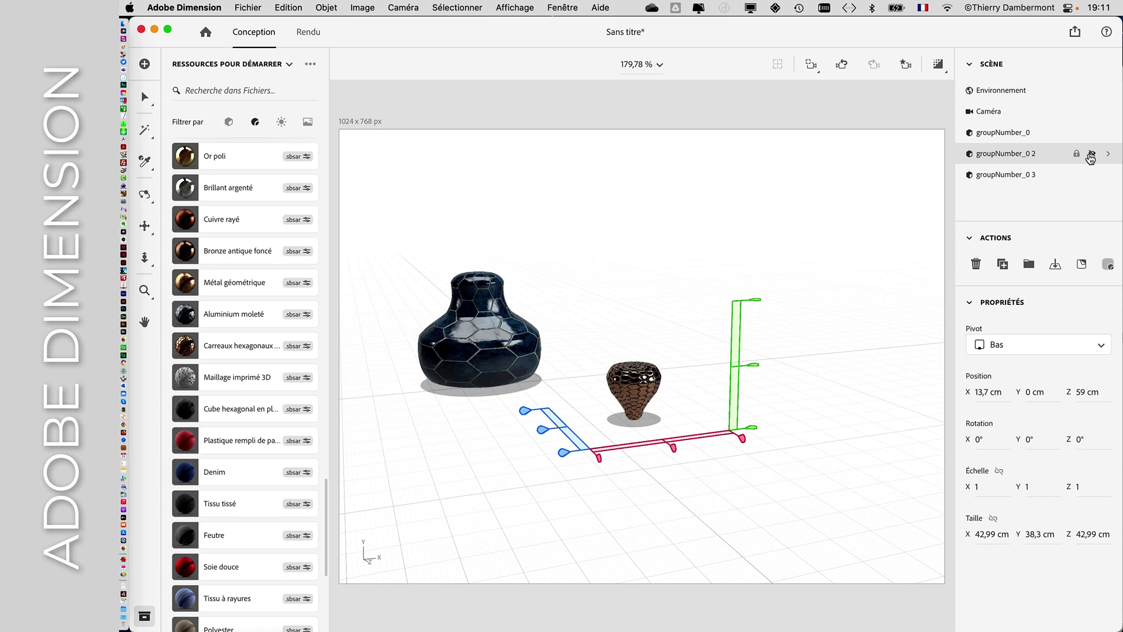
click(1091, 156)
click(1091, 156)
click(1091, 155)
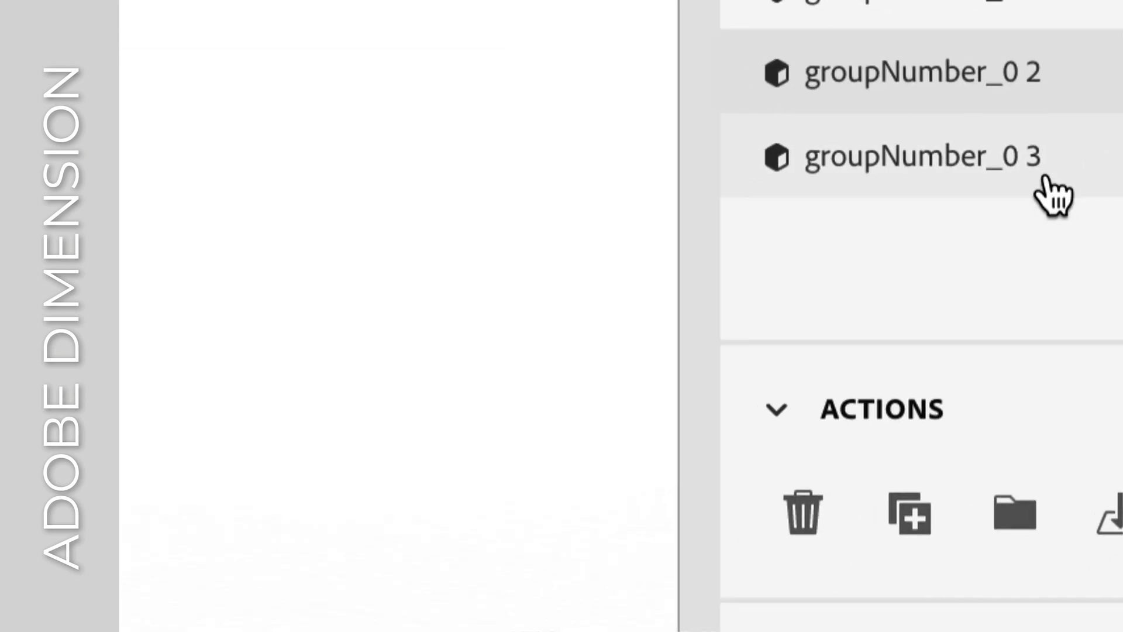
Step: Rename the stopper object groupNumber_0 3 as bouchon
double_click(1040, 176)
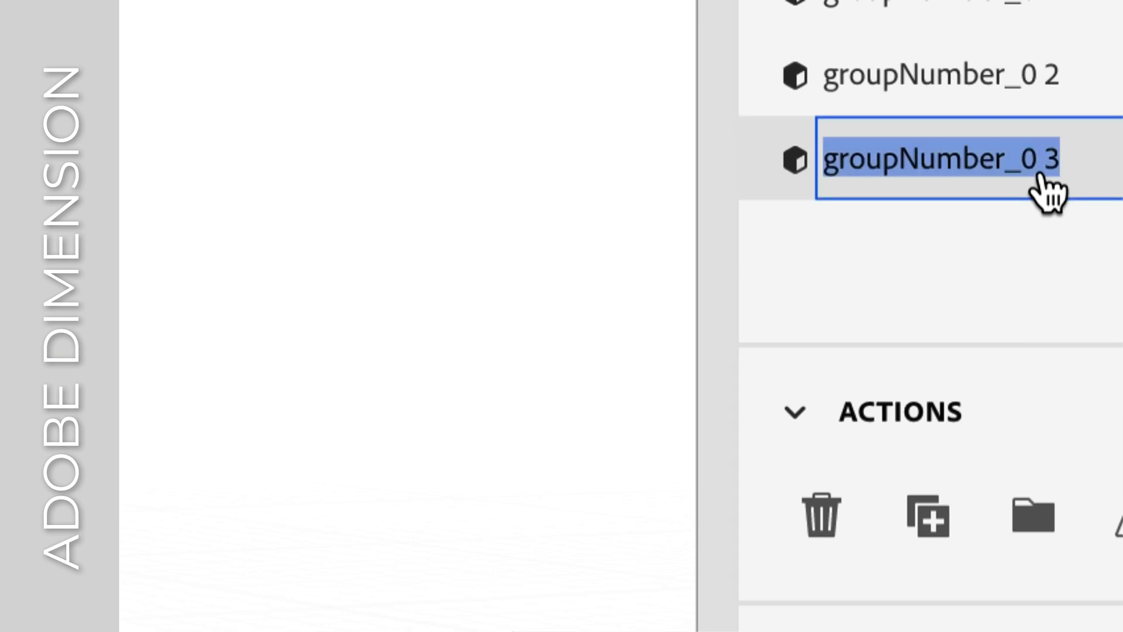
text(boucjon)
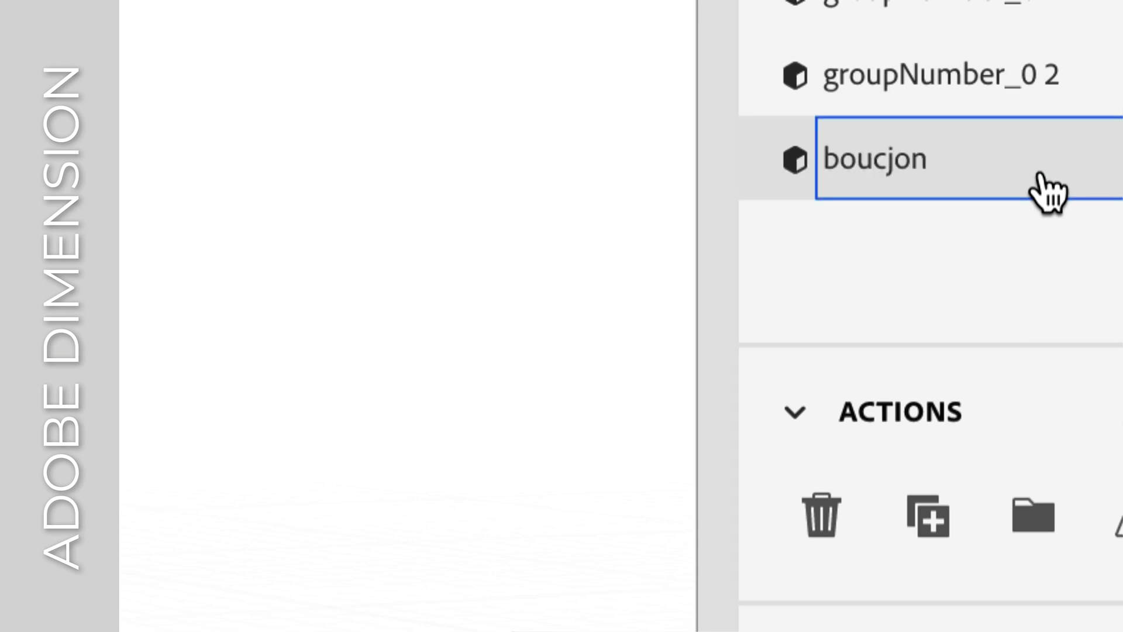
key(BackSpace)
key(BackSpace)
key(BackSpace)
text(hon)
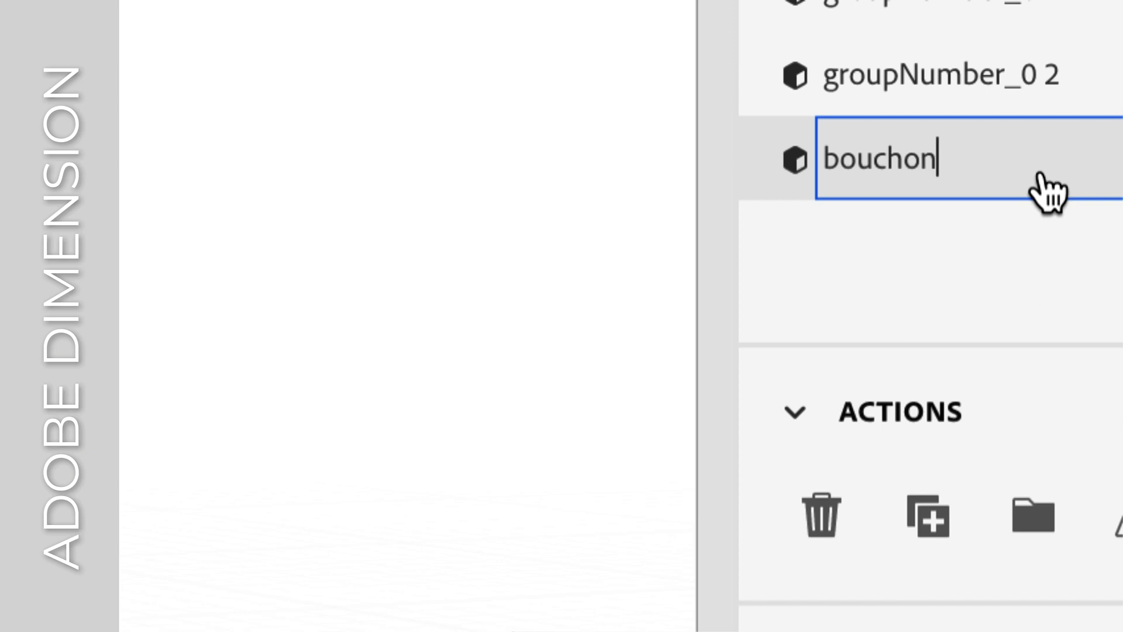
key(Return)
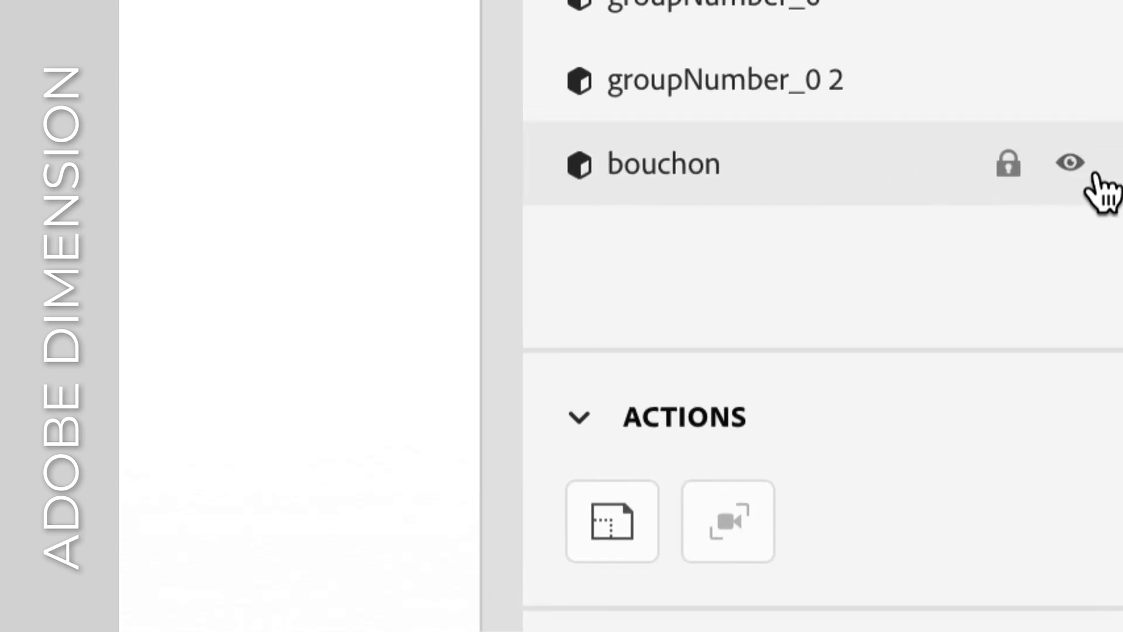
Step: Toggle the visibility of bouchon and the other models, ending with all of them shown and framed
alt+click(1089, 171)
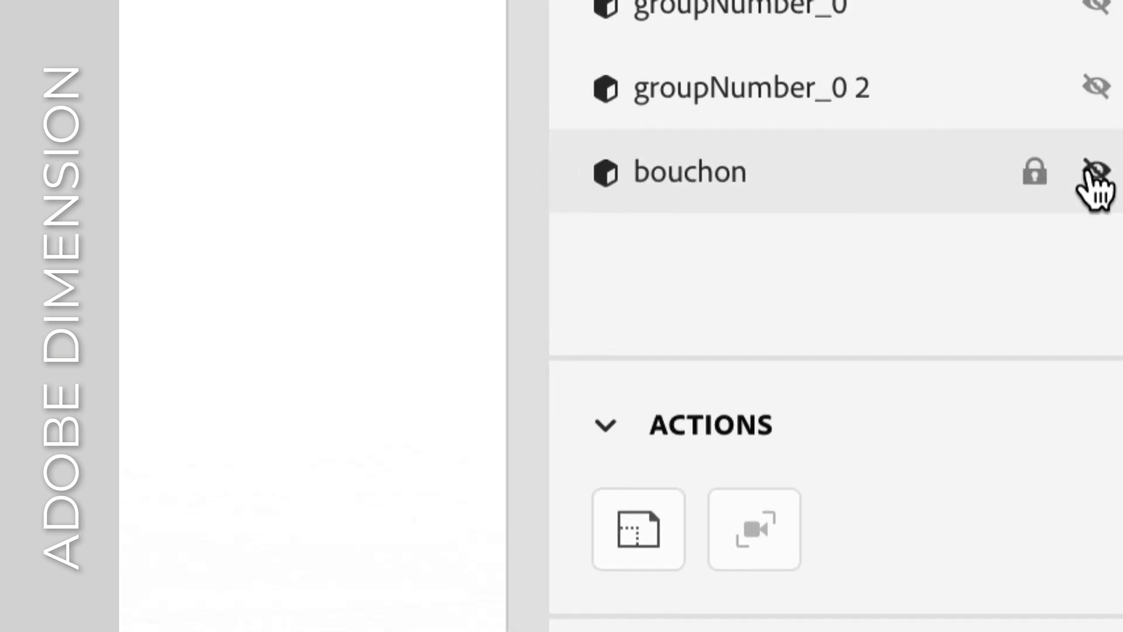
alt+click(1089, 171)
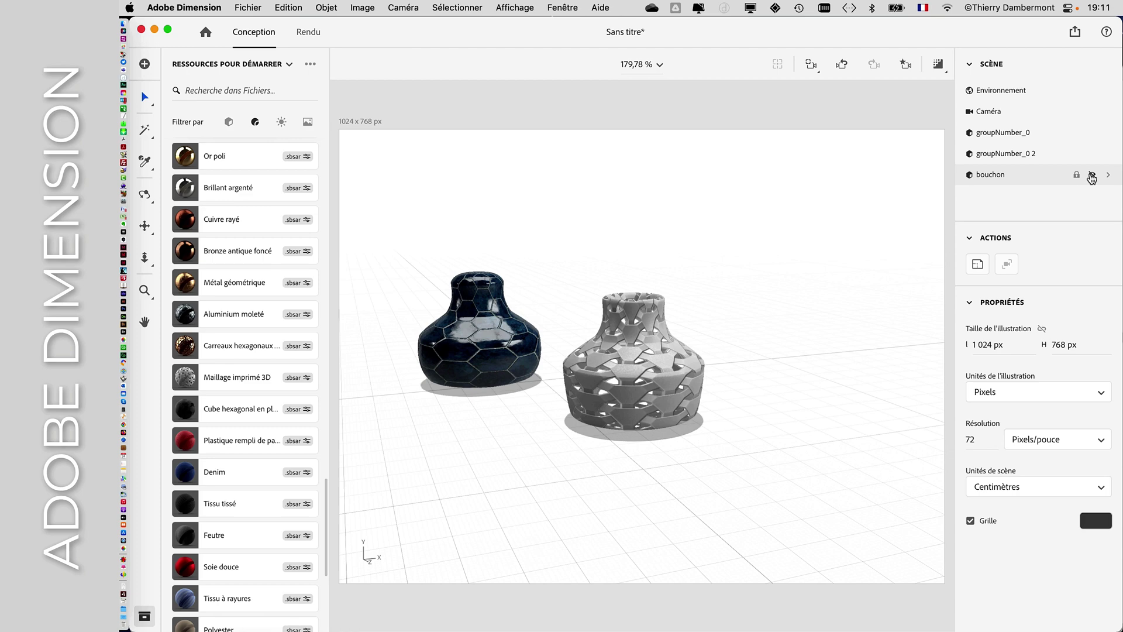
click(1091, 177)
click(1091, 176)
click(1092, 177)
key(f)
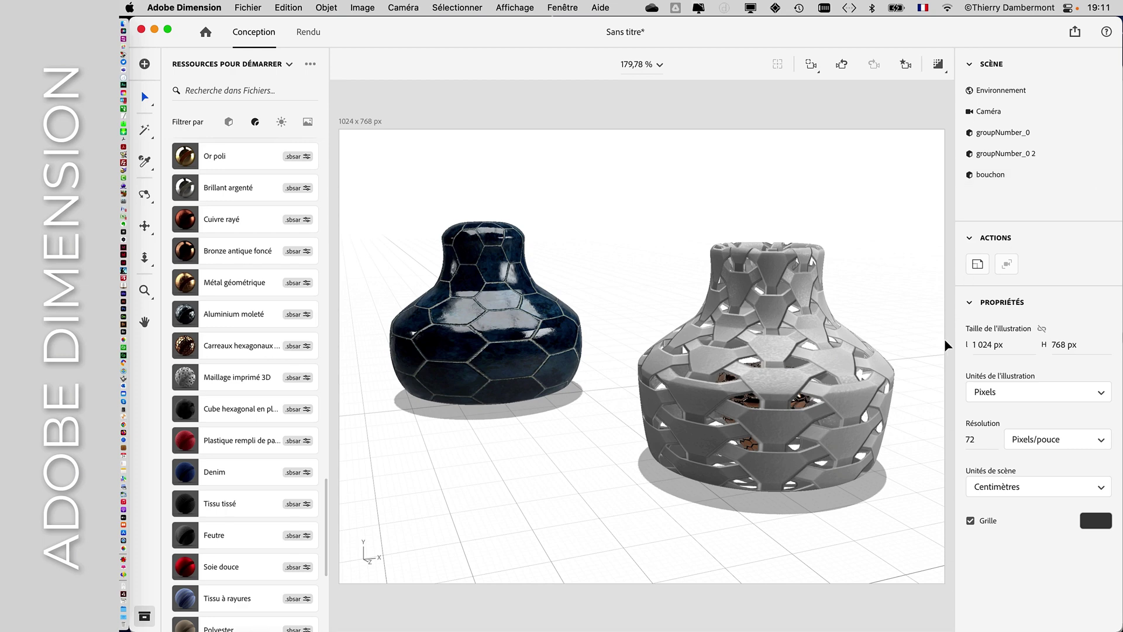
Step: Raise bouchon vertically to about Y 27,8 cm so it sits in the mesh flask's neck
click(998, 178)
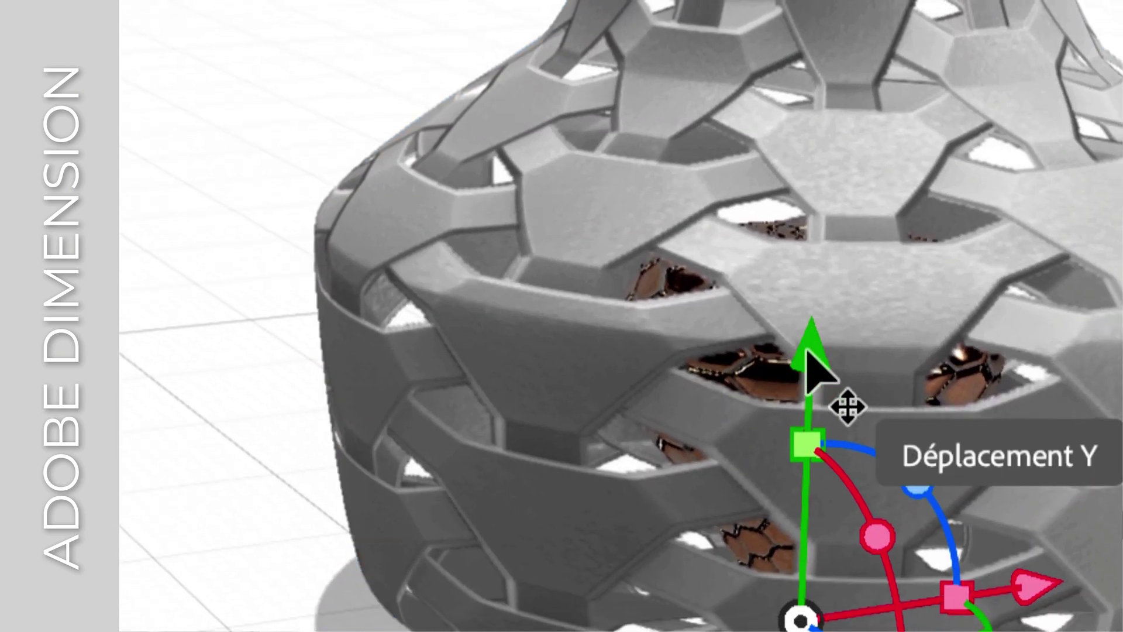
drag(810, 366, 823, 221)
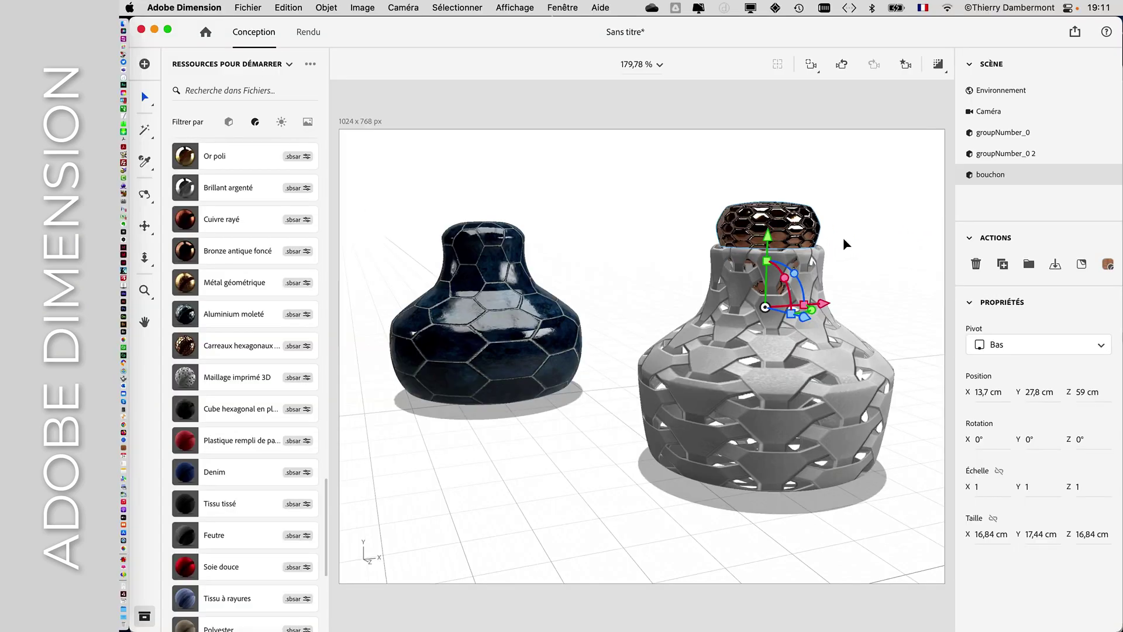
alt+drag(851, 267, 354, 251)
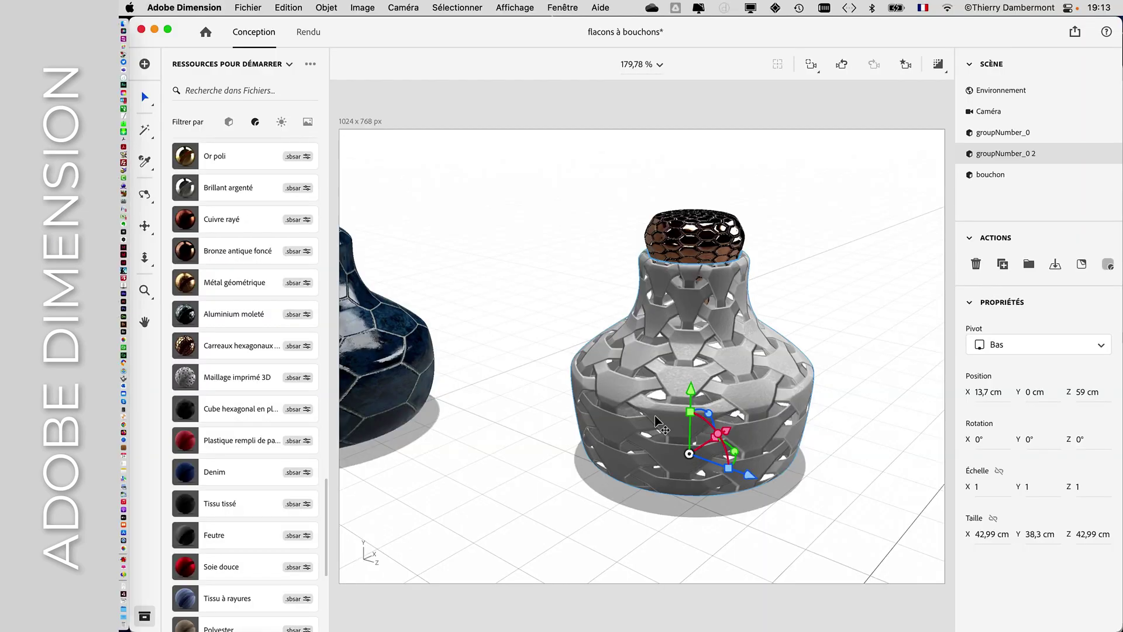
click(261, 7)
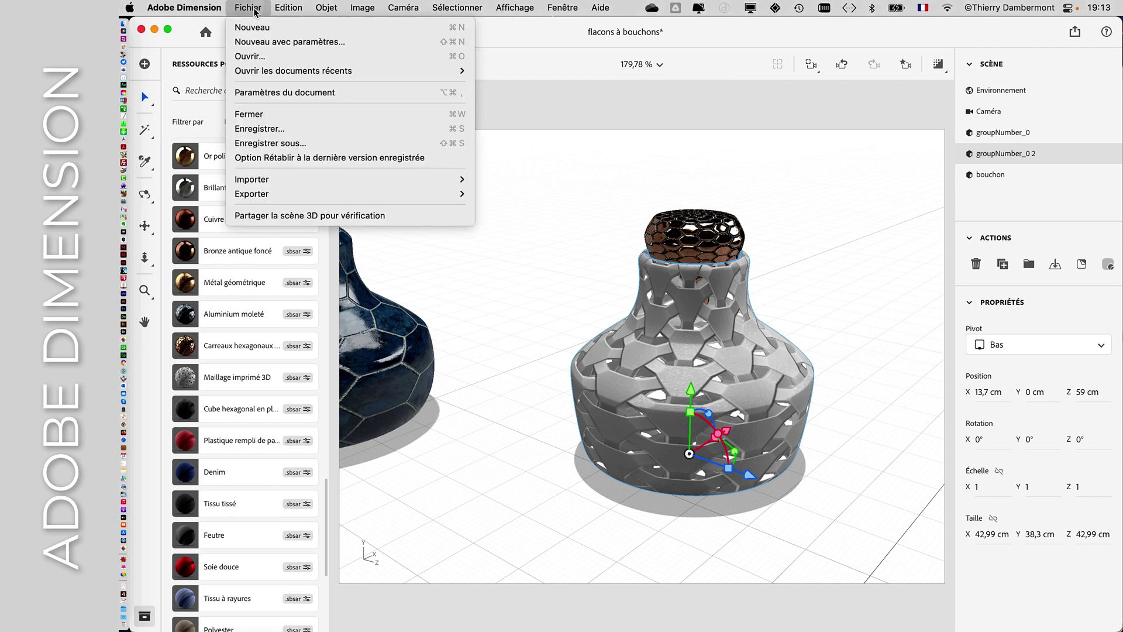
click(256, 8)
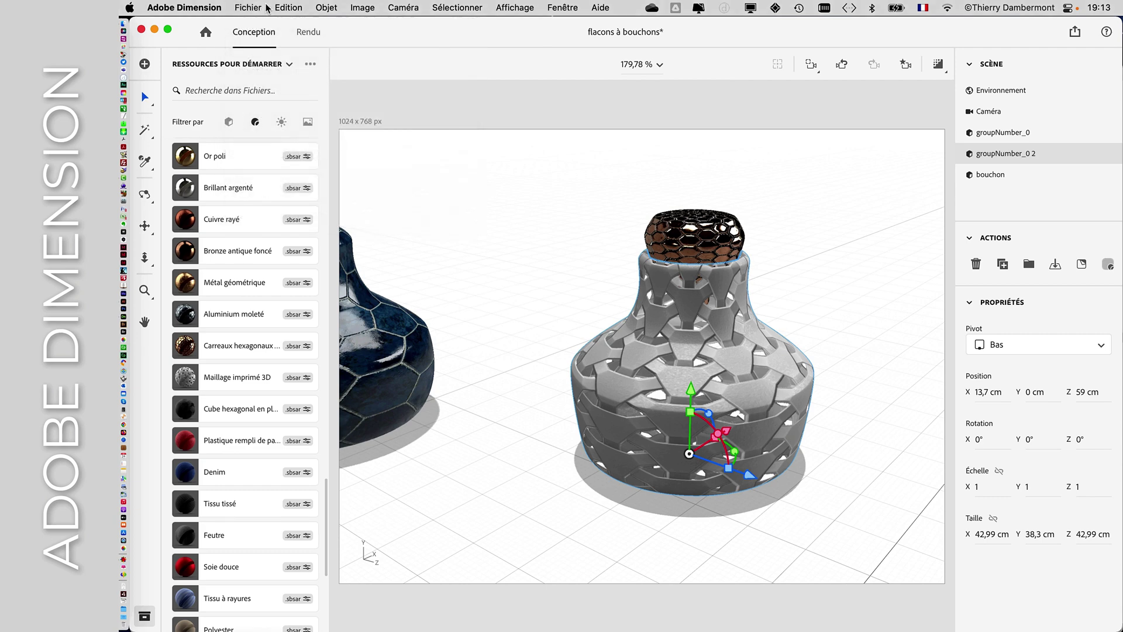
click(327, 7)
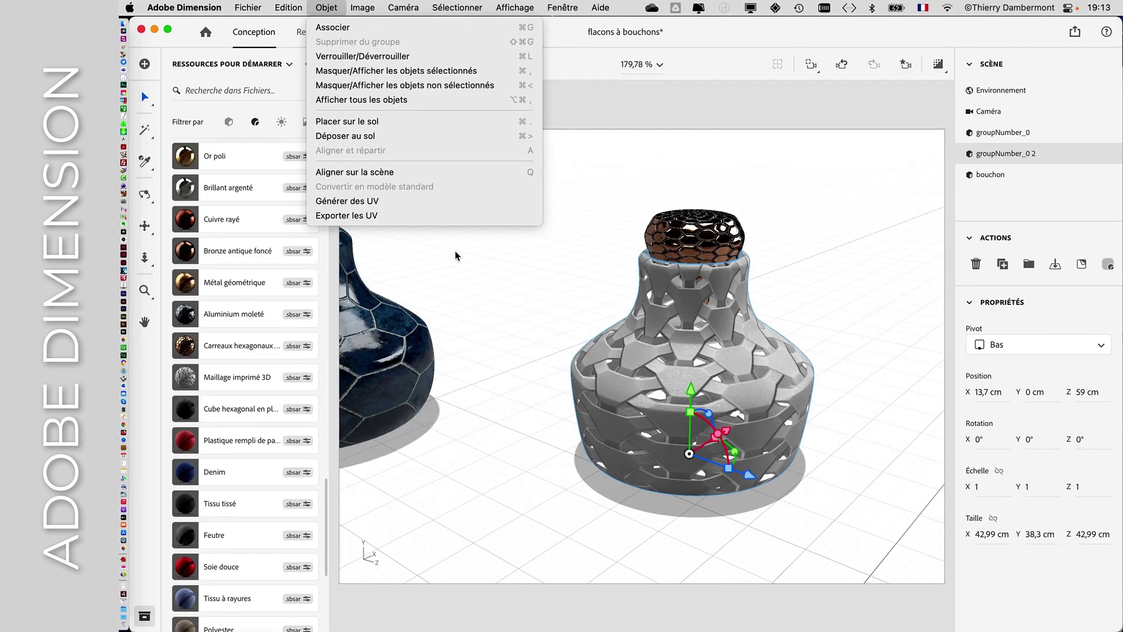
click(457, 258)
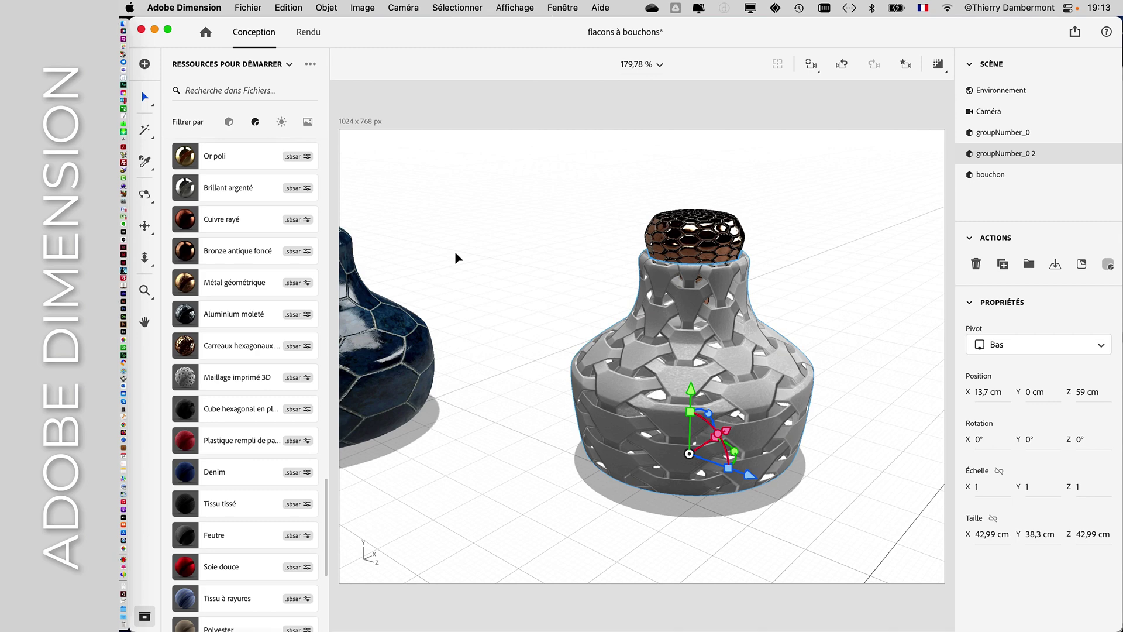
Step: Search the computer for "étiquette" and place the image etiquette-savon-02.psd on the mesh flask groupNumber_0 2
click(245, 7)
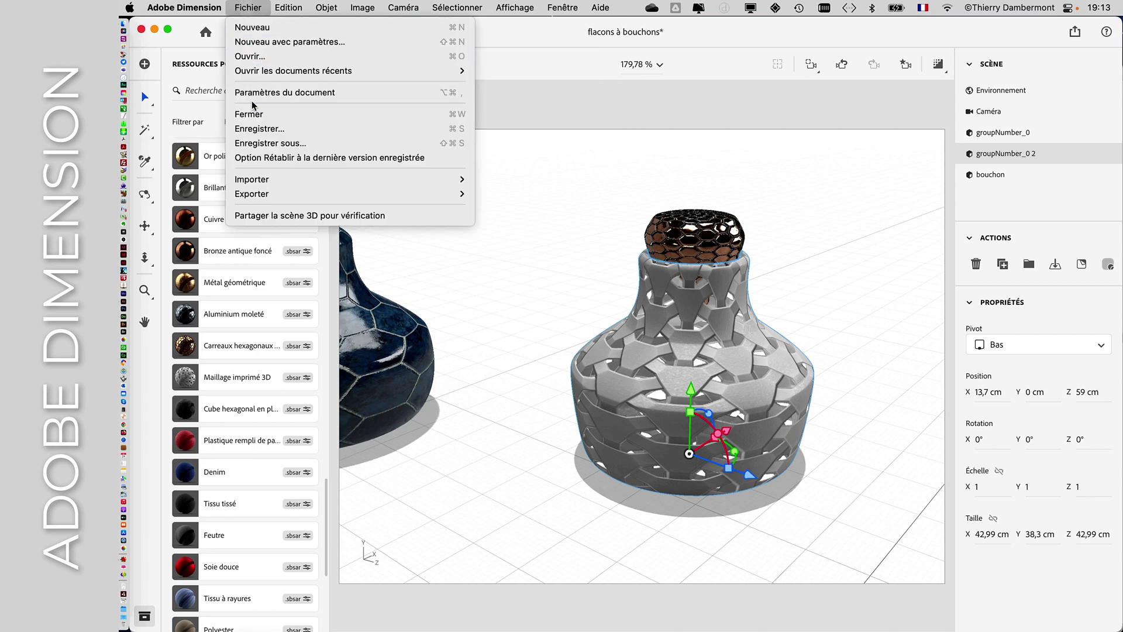
mouse_move(285, 179)
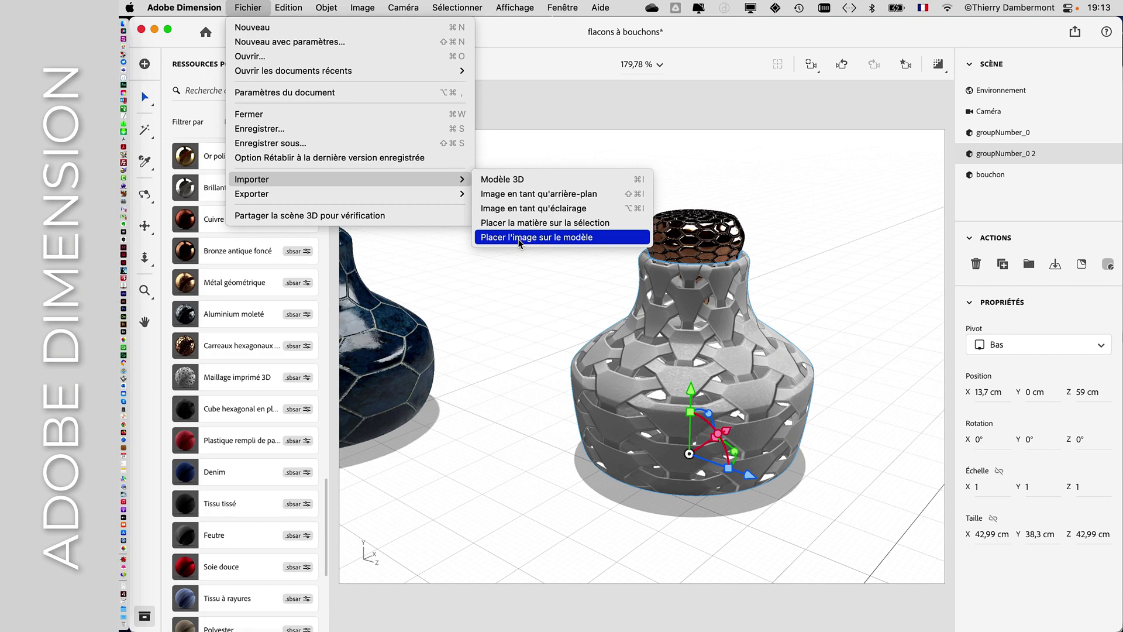
click(519, 237)
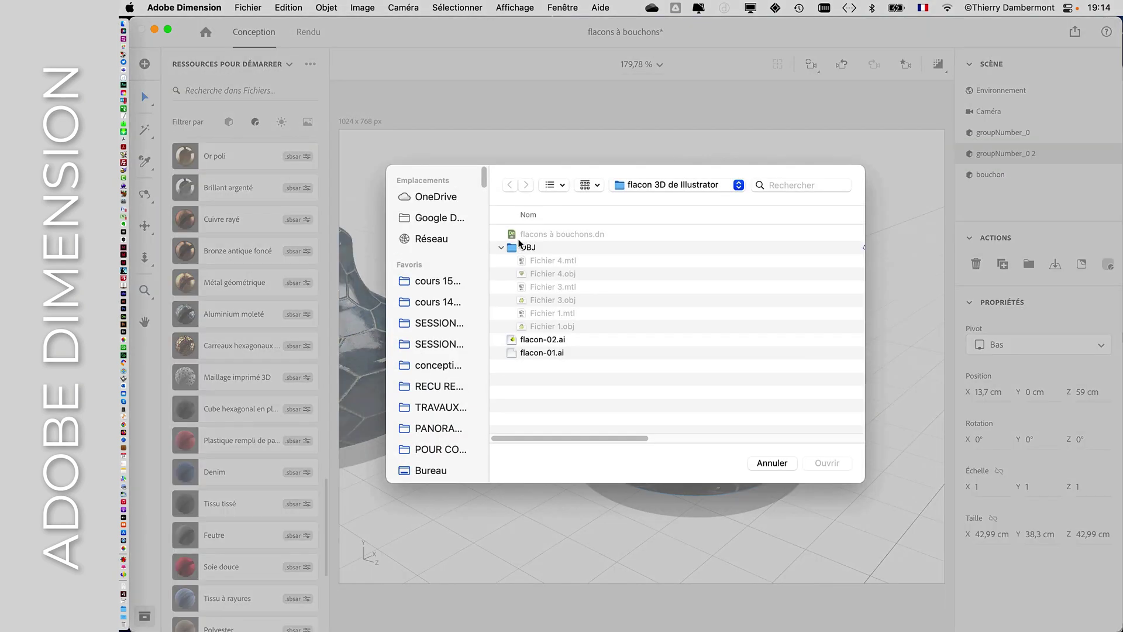
drag(862, 484, 980, 481)
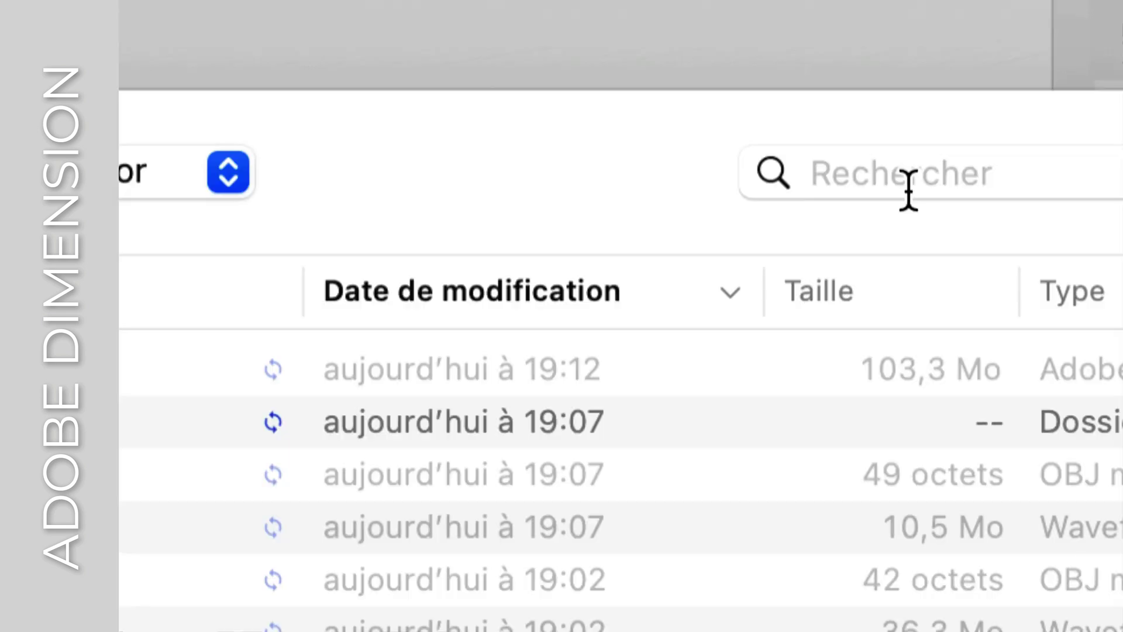
click(909, 188)
text(étiq)
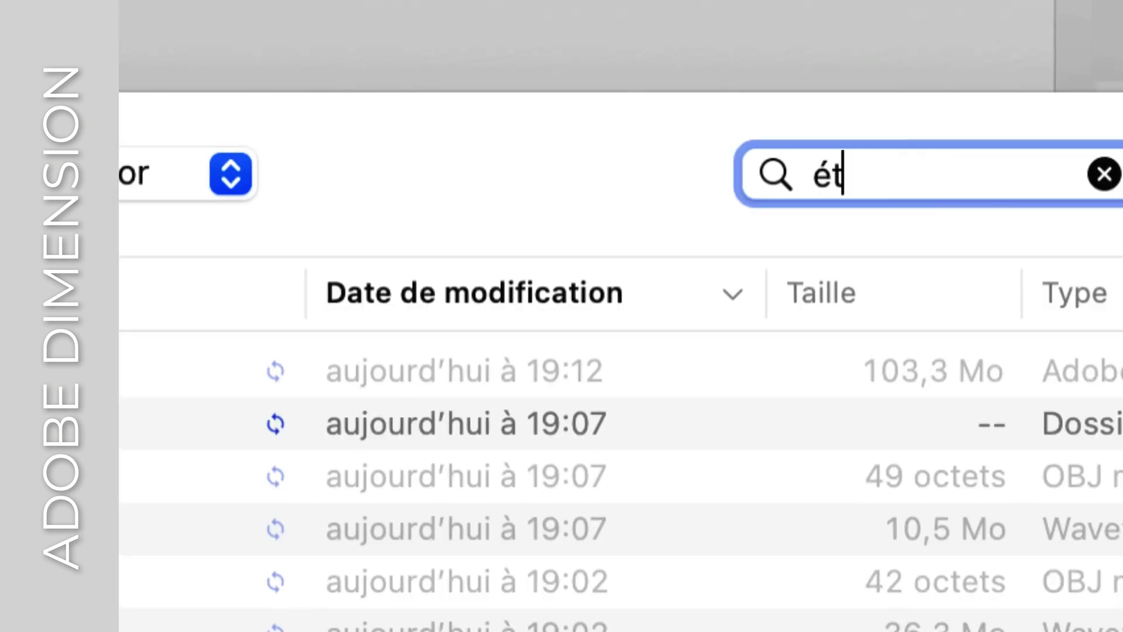
text(uette)
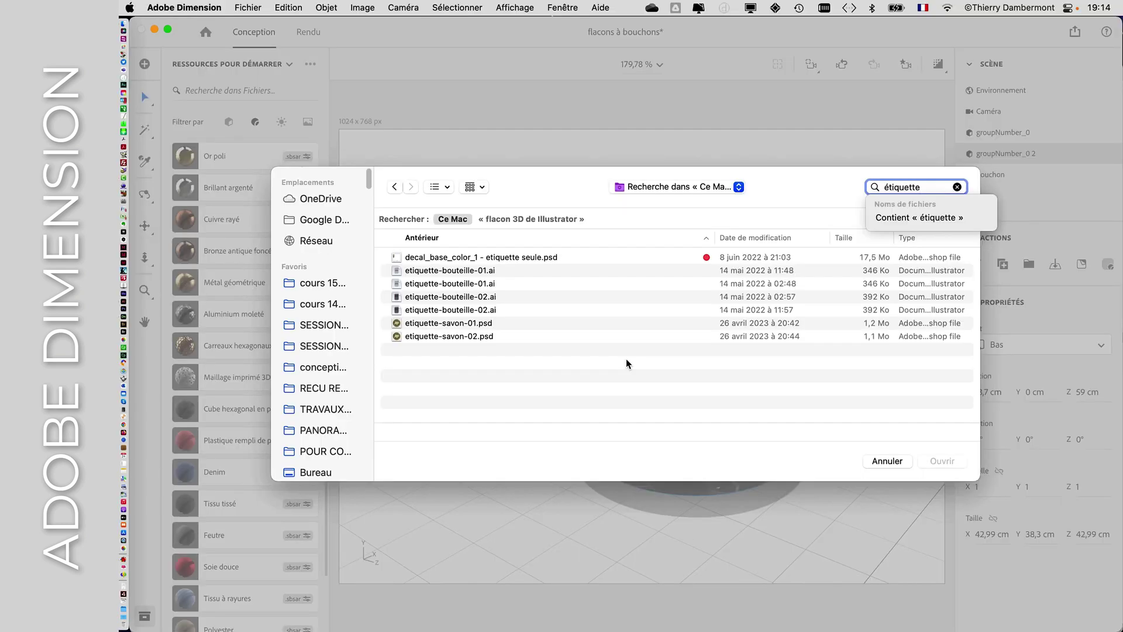
click(460, 337)
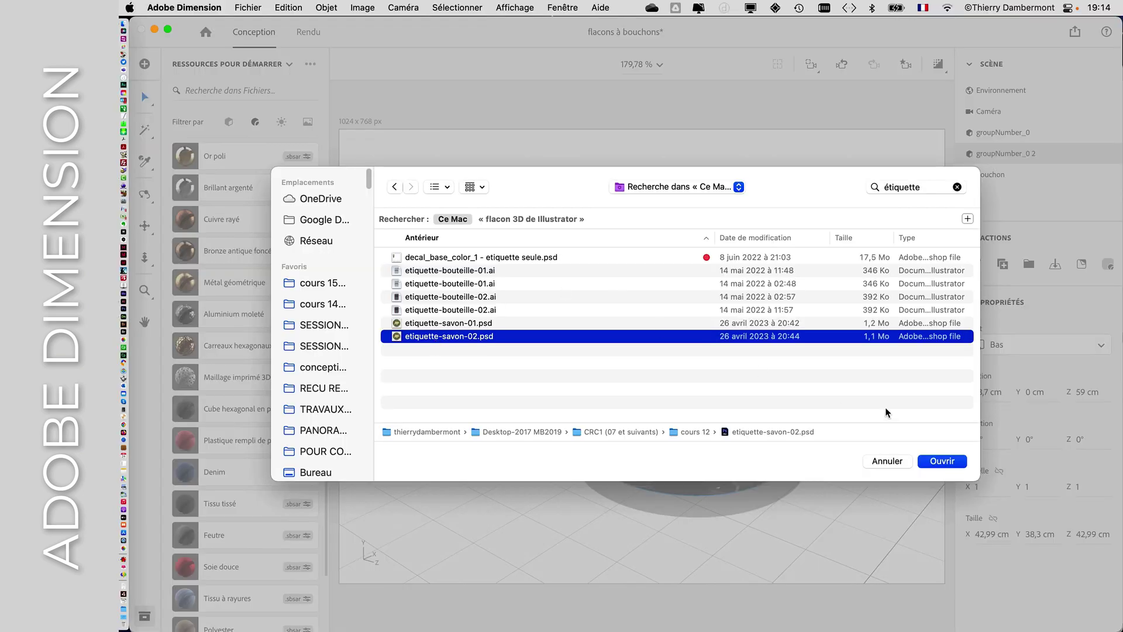
click(936, 461)
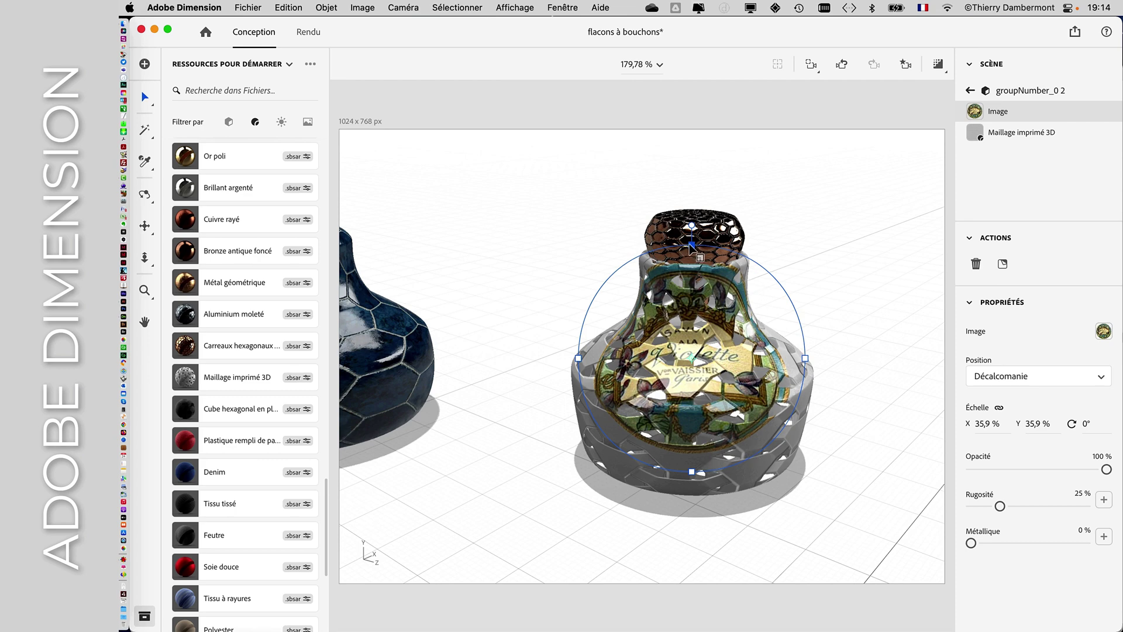
Step: Shrink the label decal to about 18,9 × 18,8 %, tilted about -2°, and move it down onto the flask's lower front
drag(694, 248, 702, 374)
drag(690, 419, 699, 434)
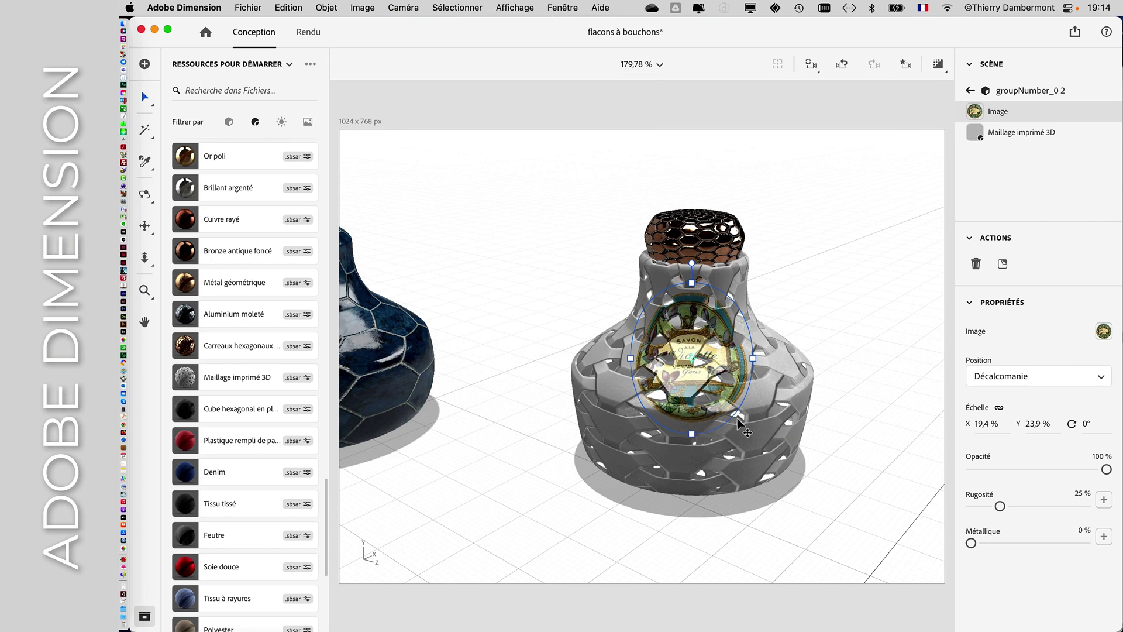
drag(692, 284, 693, 298)
drag(751, 384, 748, 340)
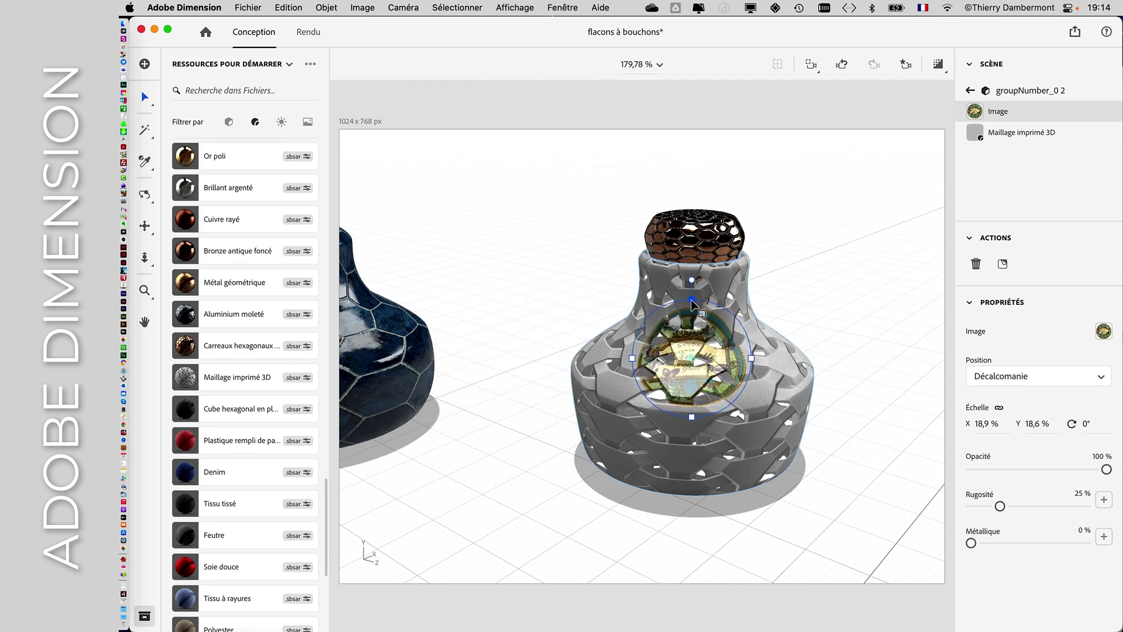
drag(689, 277, 686, 283)
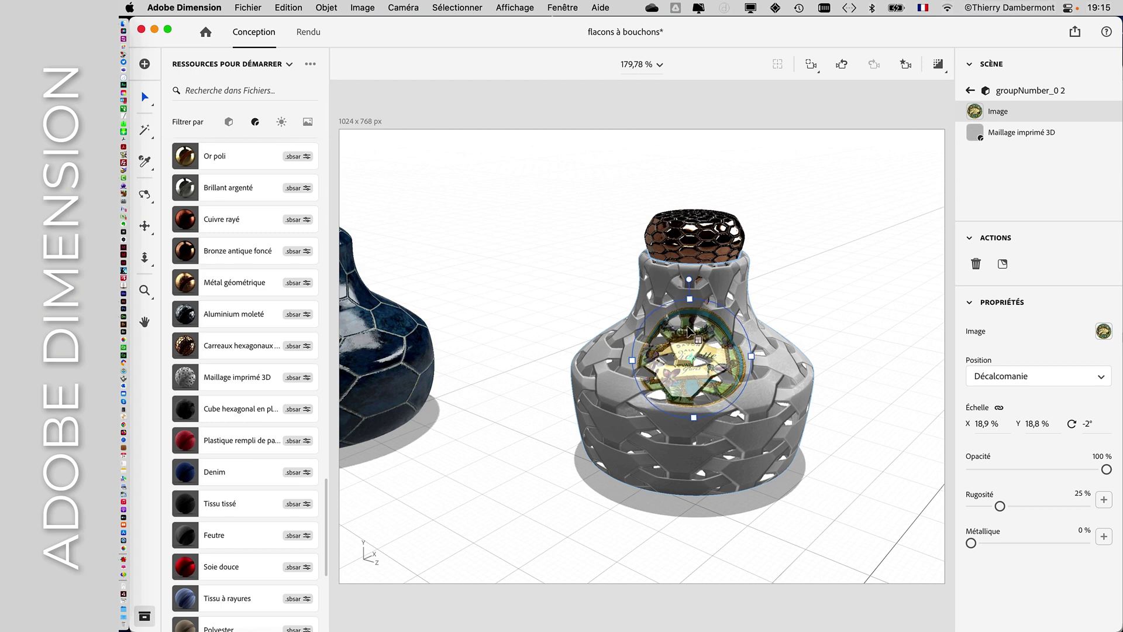
drag(689, 348, 696, 404)
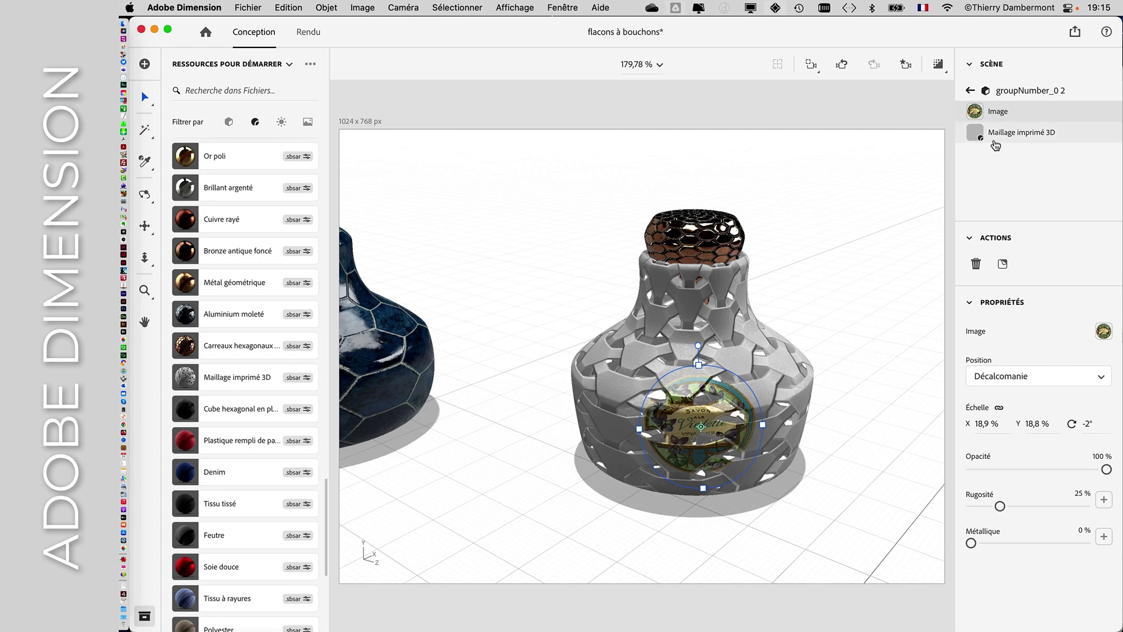
click(858, 356)
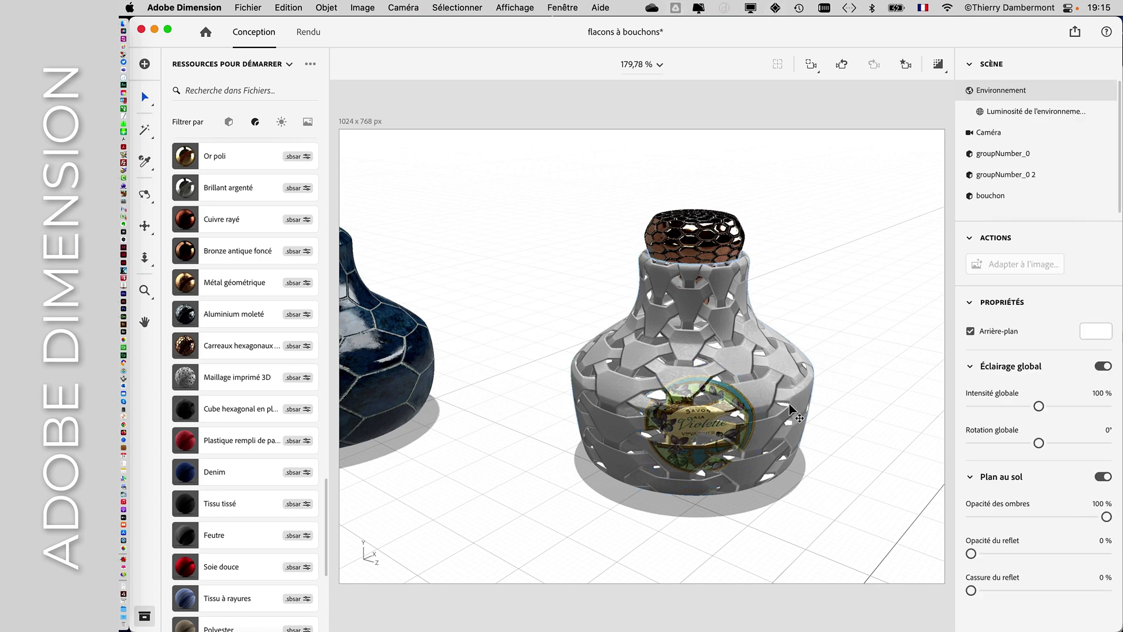
Step: Group the flask groupNumber_0 2 with bouchon and collapse the group in the scene list
click(790, 407)
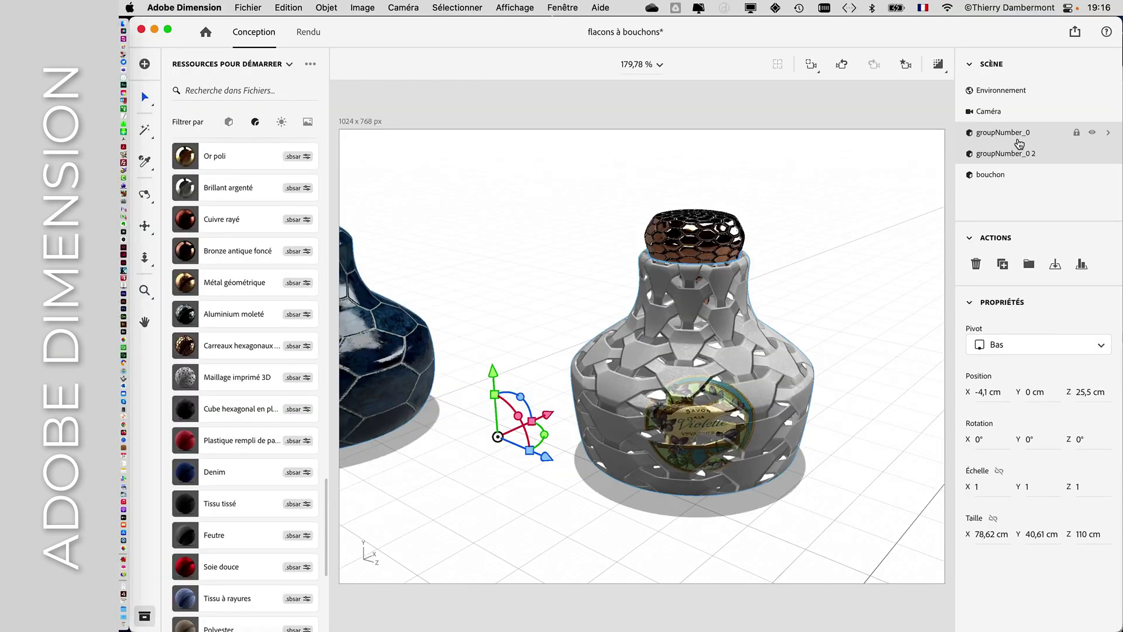
click(826, 295)
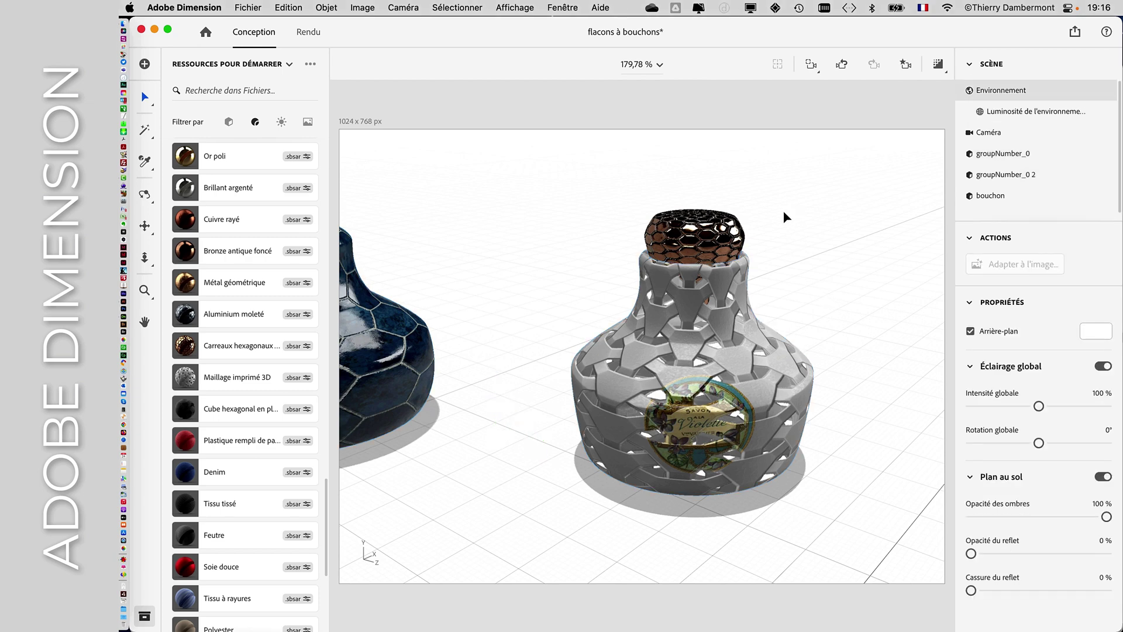
drag(791, 209, 688, 329)
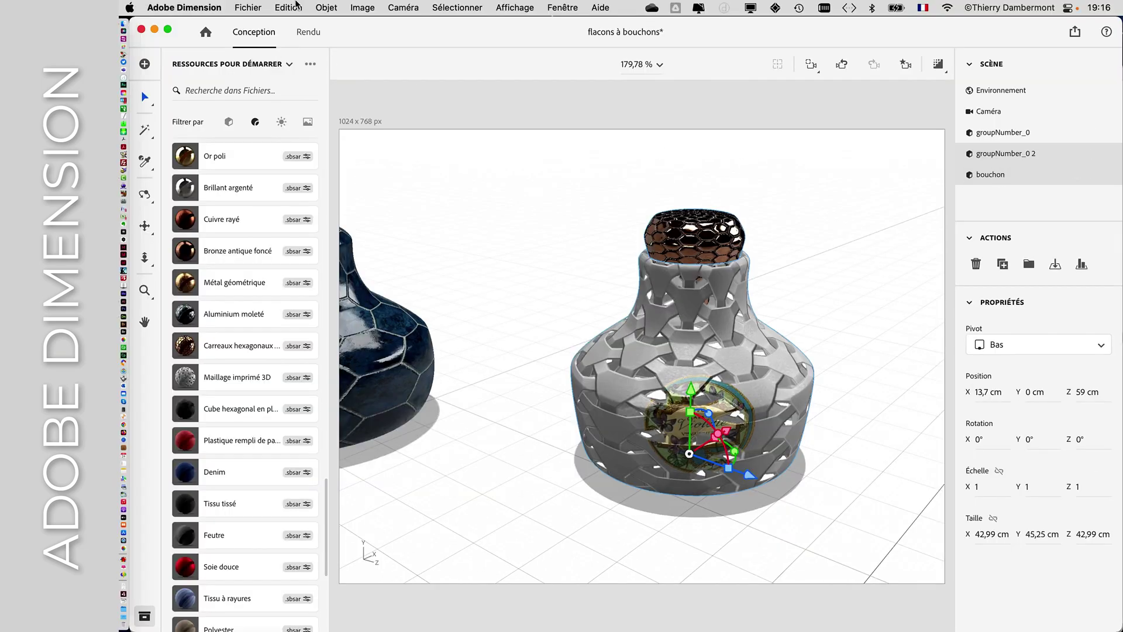
click(325, 6)
click(327, 27)
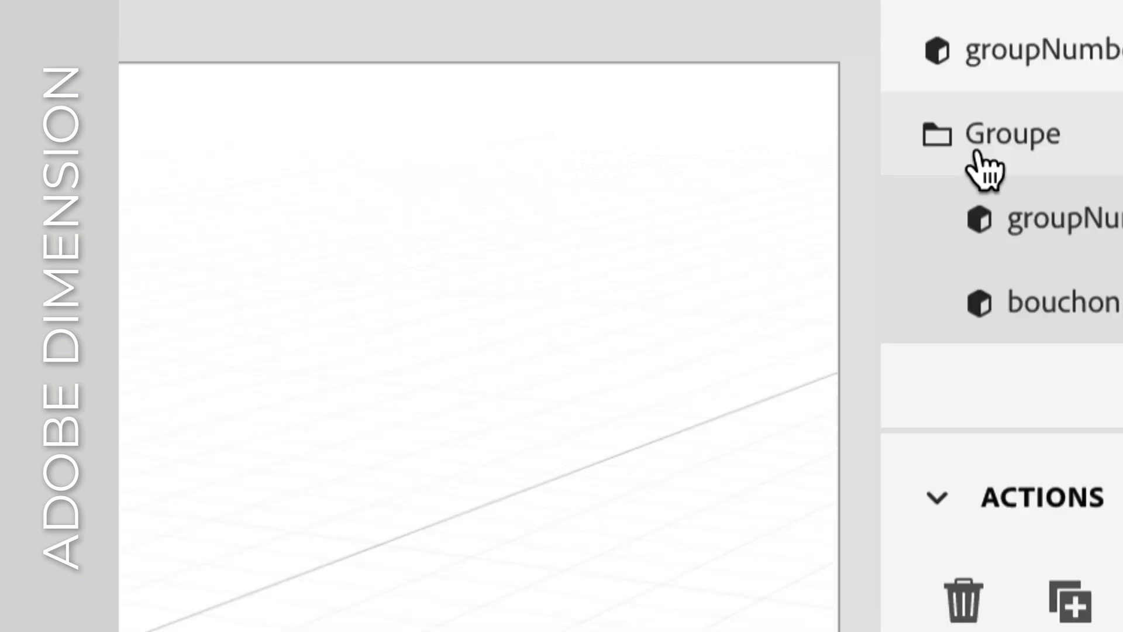
click(953, 142)
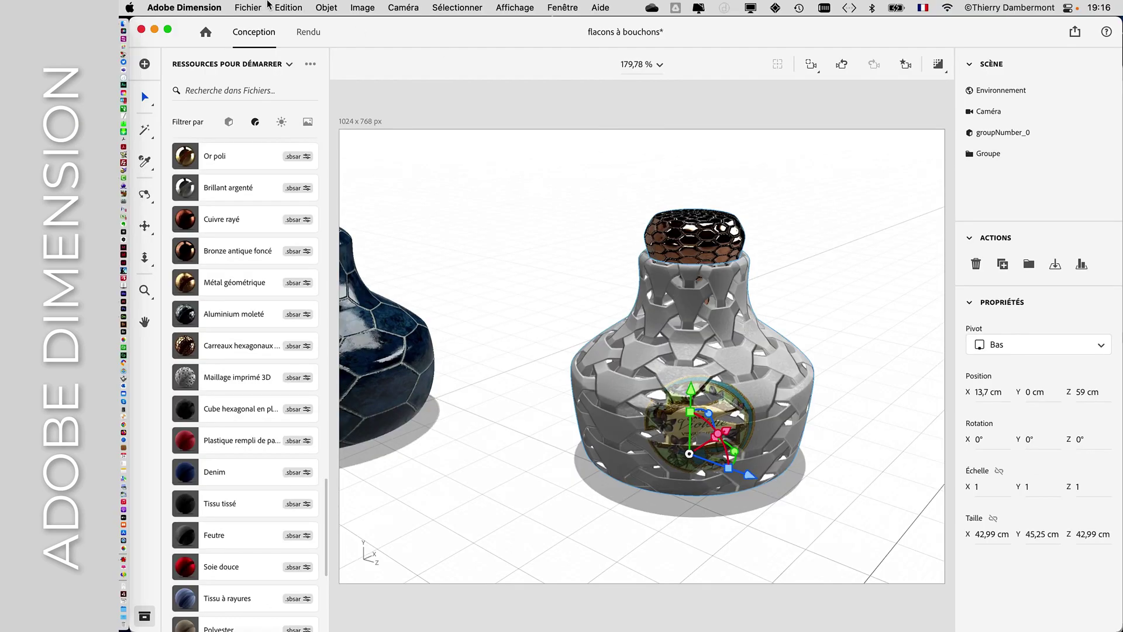
Step: Expand Groupe in the scene list and select the flask groupNumber_0 2 inside it
click(253, 7)
mouse_move(407, 180)
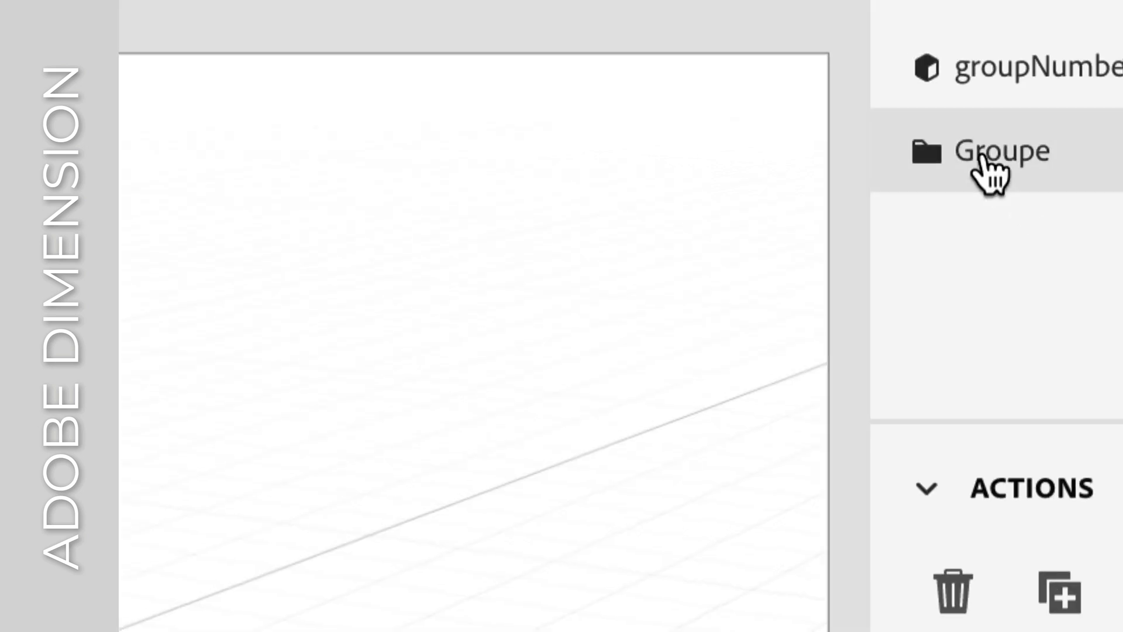
click(971, 165)
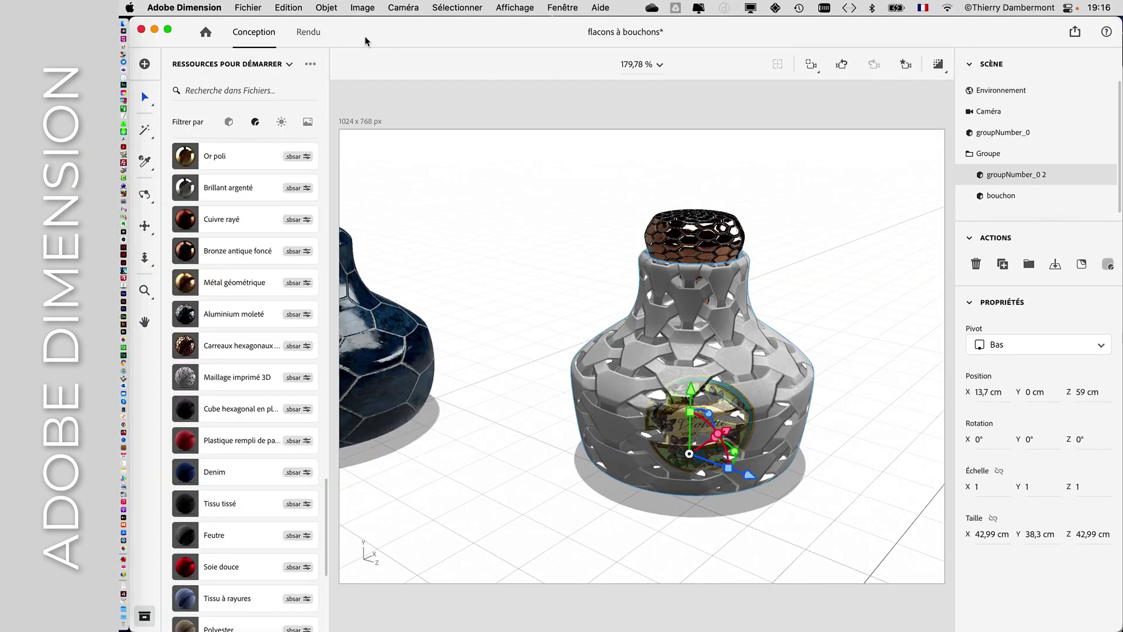
click(257, 7)
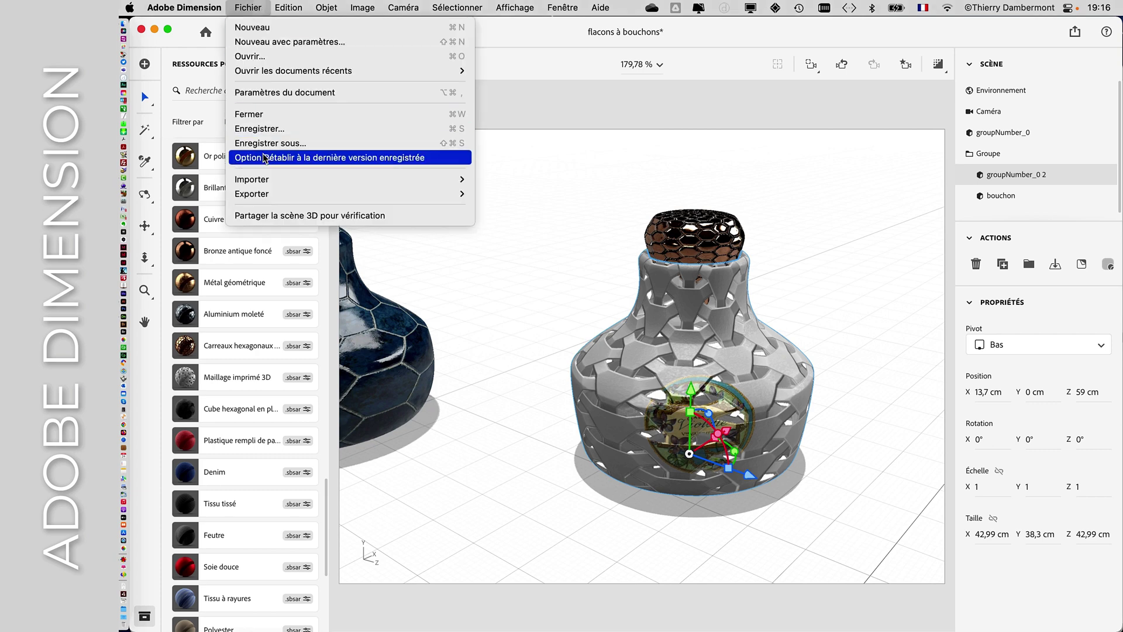
mouse_move(265, 183)
click(734, 170)
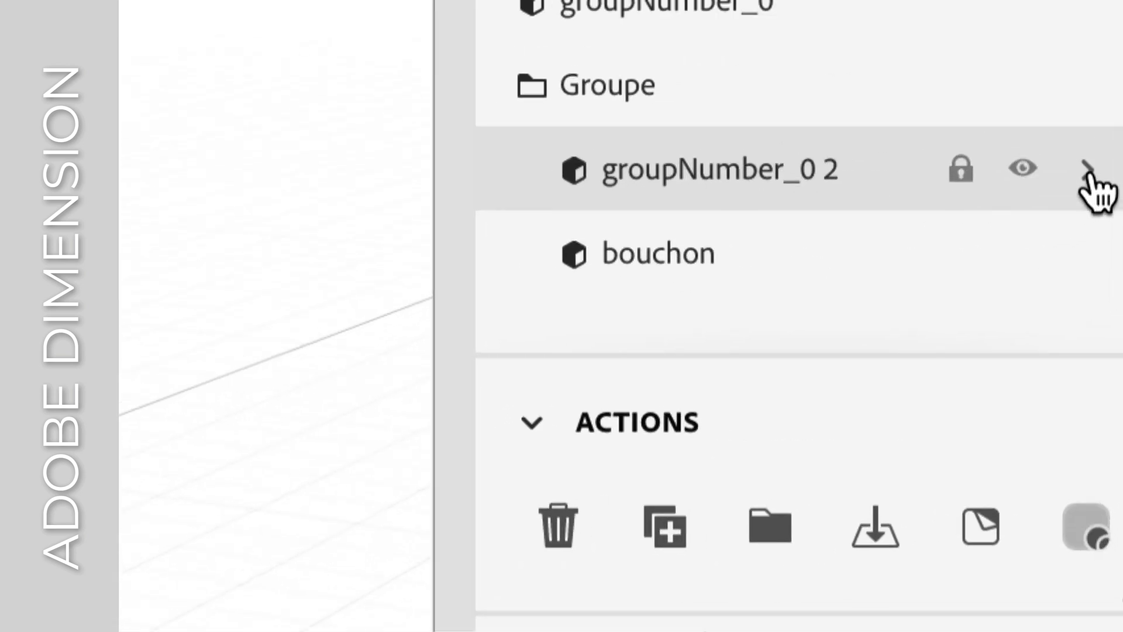
Step: Try Métal géométrique on the flask groupNumber_0 2, and settle on Brillant argenté as its material under the label
click(1084, 169)
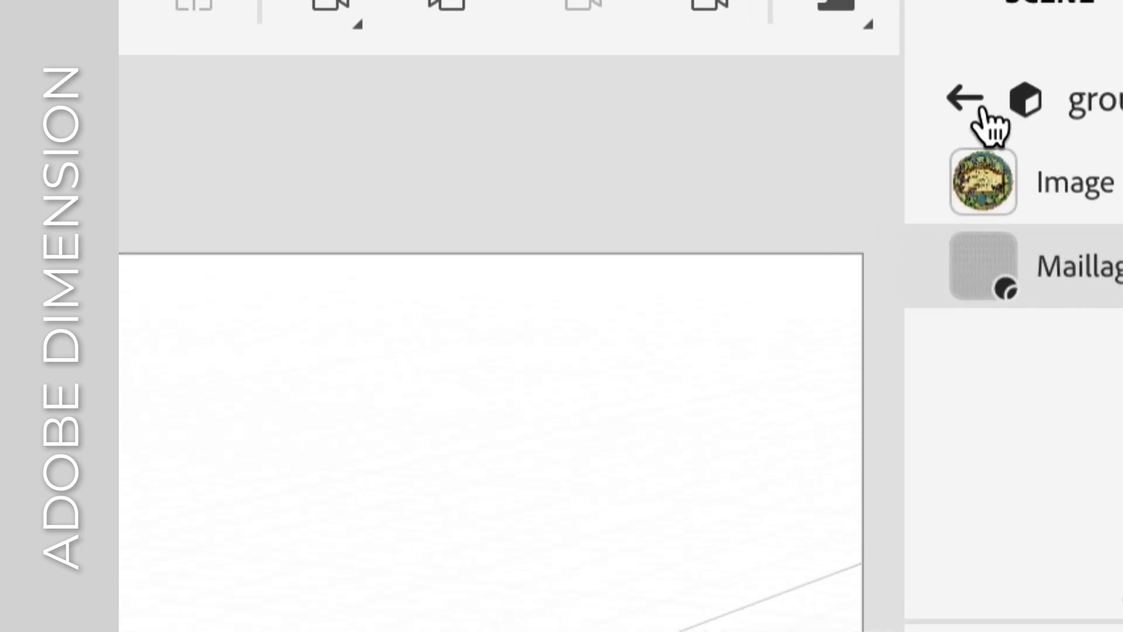
click(984, 110)
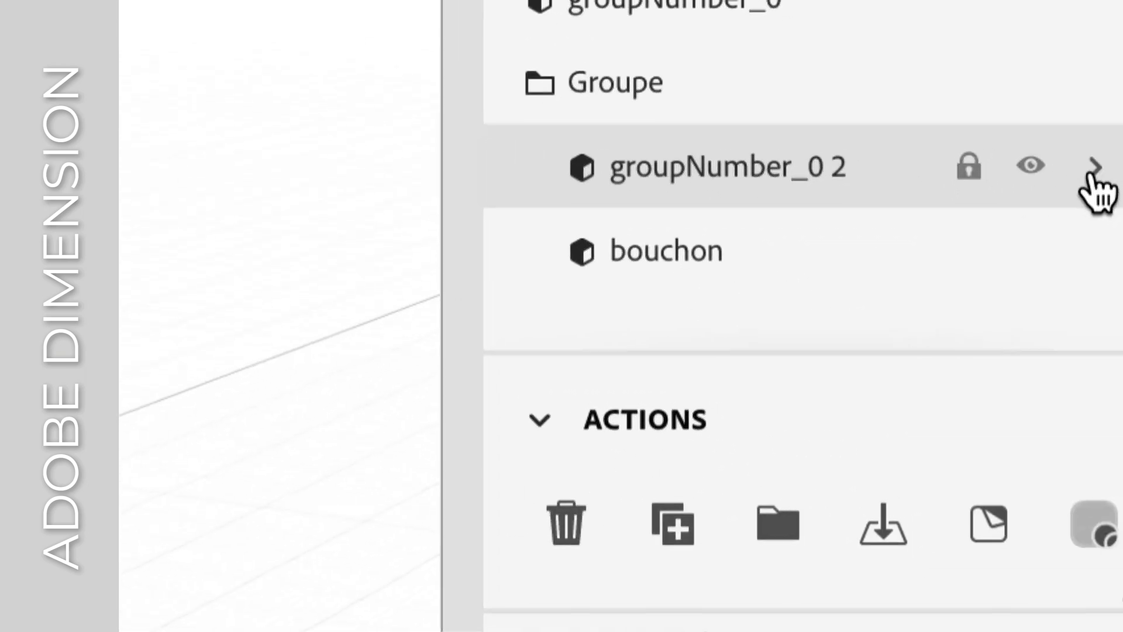
click(1088, 173)
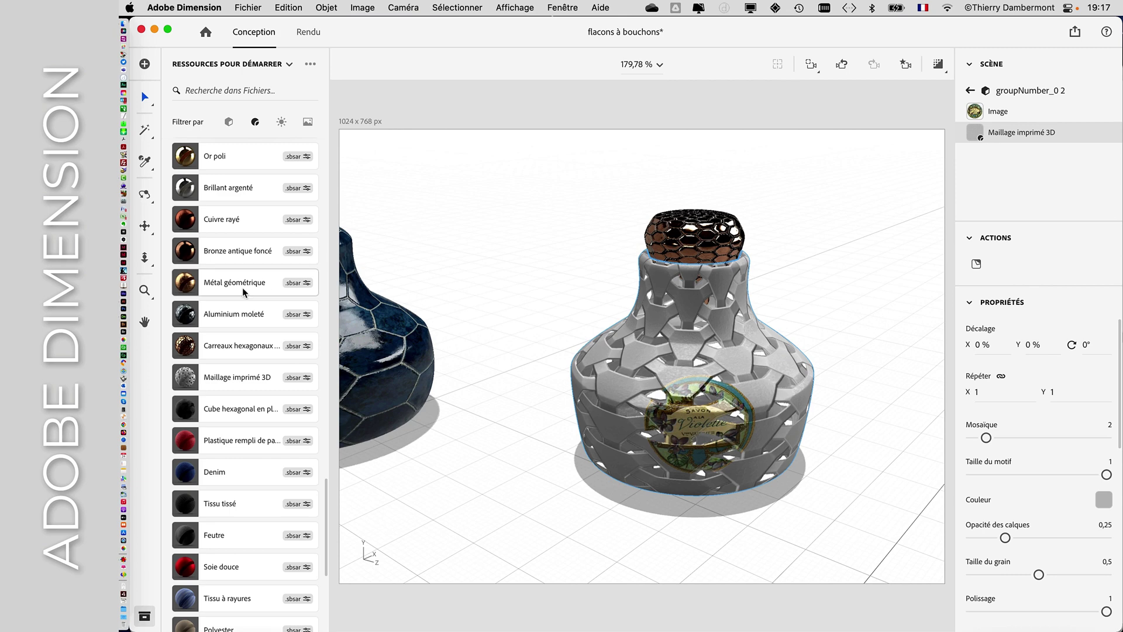
click(241, 287)
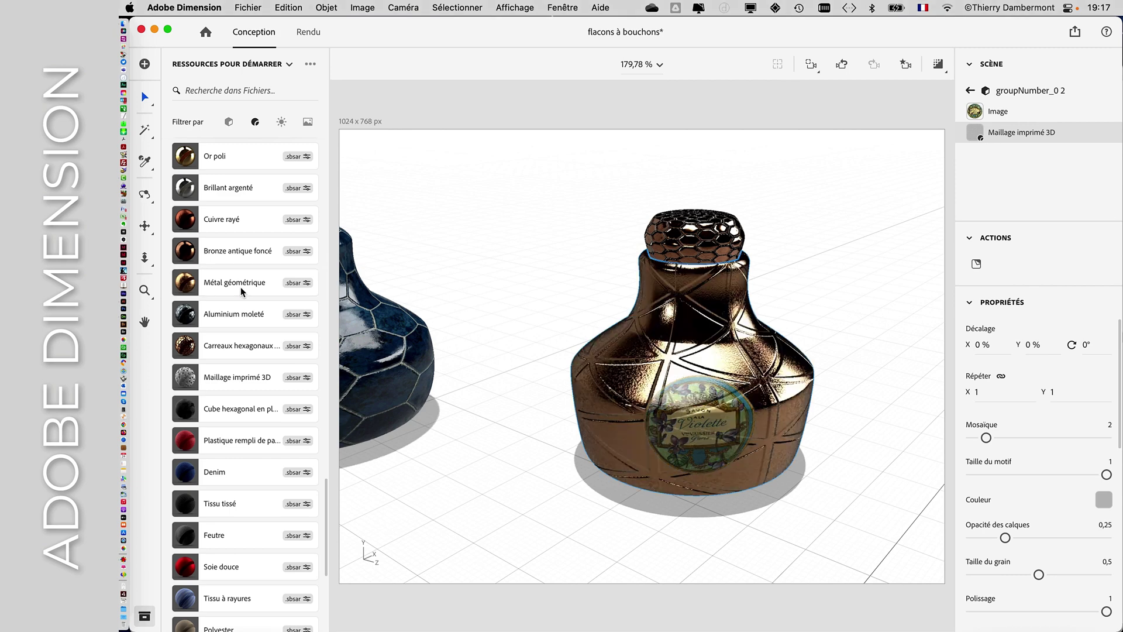
click(236, 193)
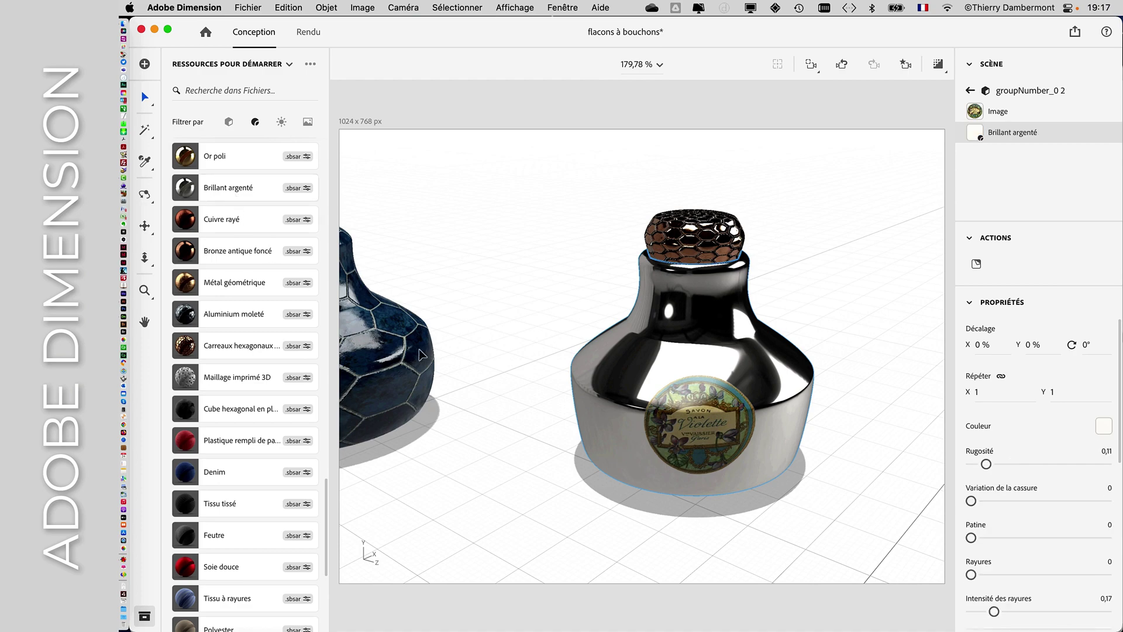
Step: Select the label decal on the silver flask and enlarge it to about 28,6 × 28,5 %
drag(823, 457, 714, 415)
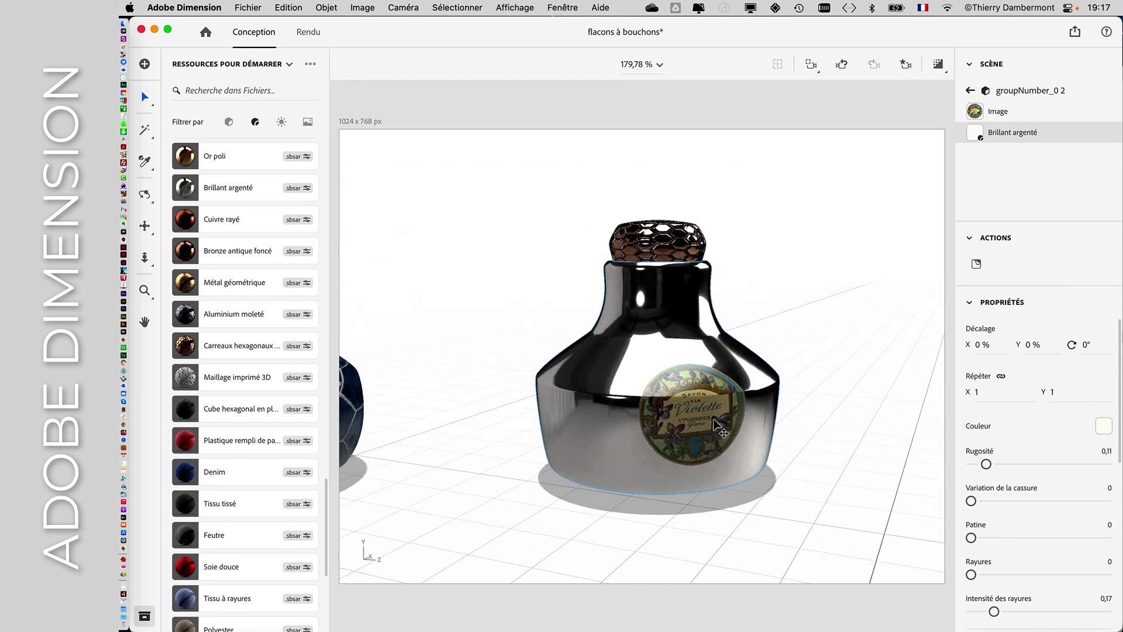
click(714, 419)
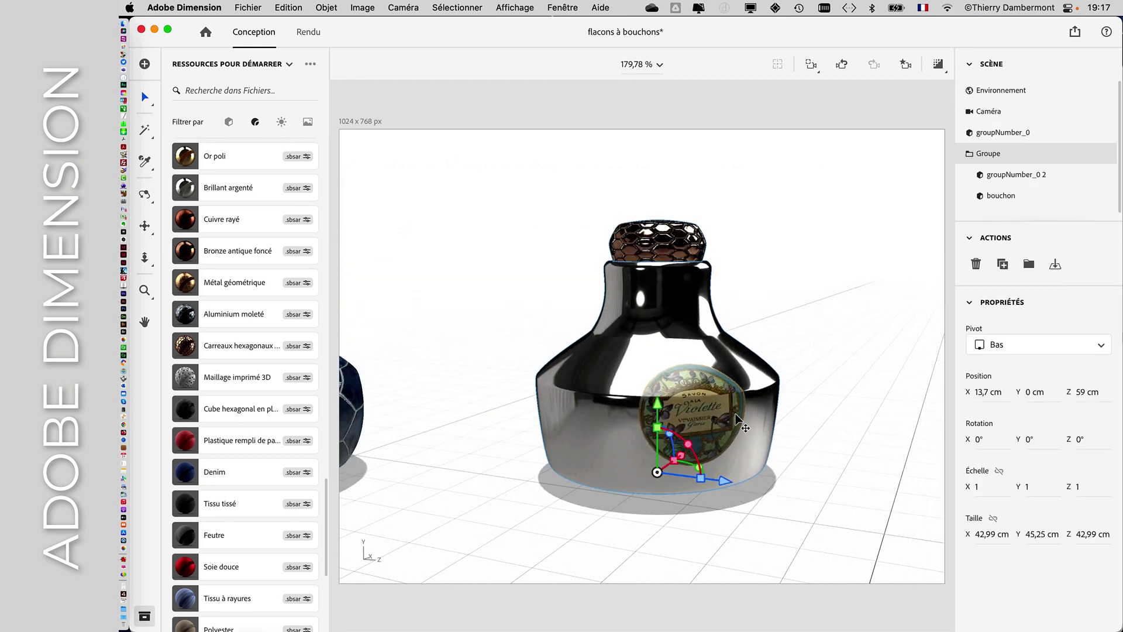
double_click(739, 419)
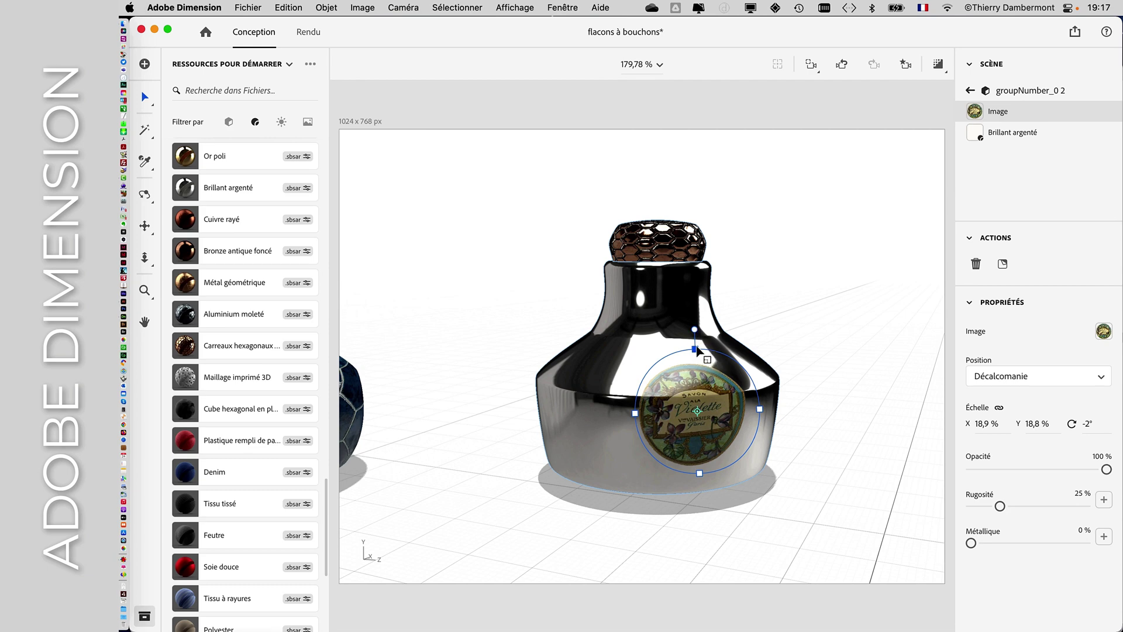
drag(697, 350, 741, 387)
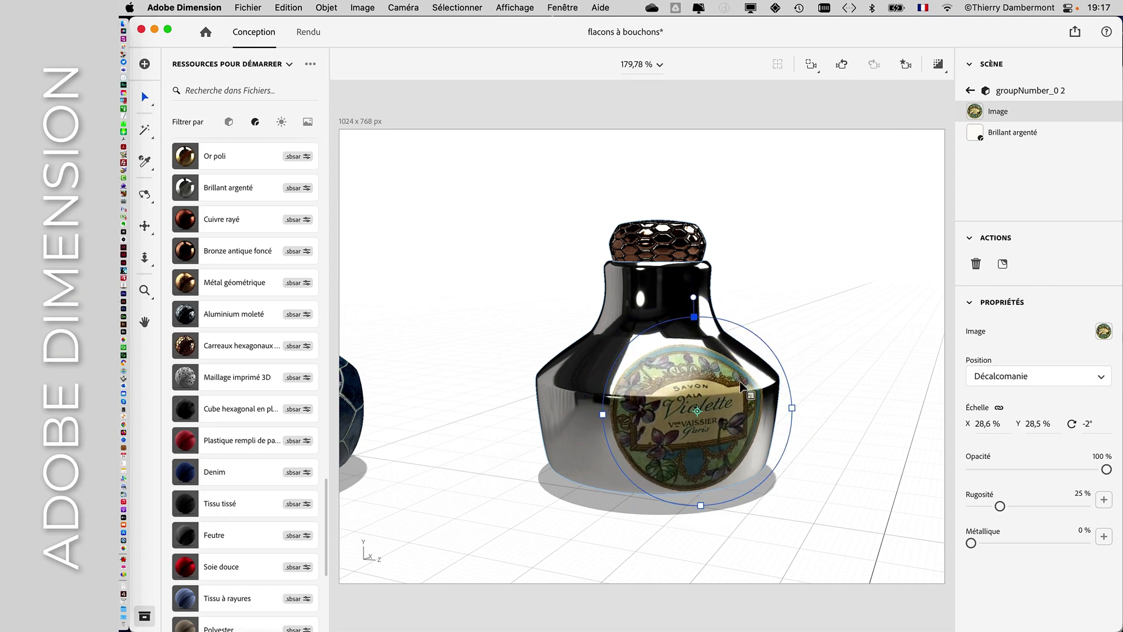
Step: Select Groupe and move the stoppered silver flask along the ground away from the blue flask, to X 92,1 cm and Z 4,7 cm
alt+drag(833, 458, 588, 511)
click(798, 251)
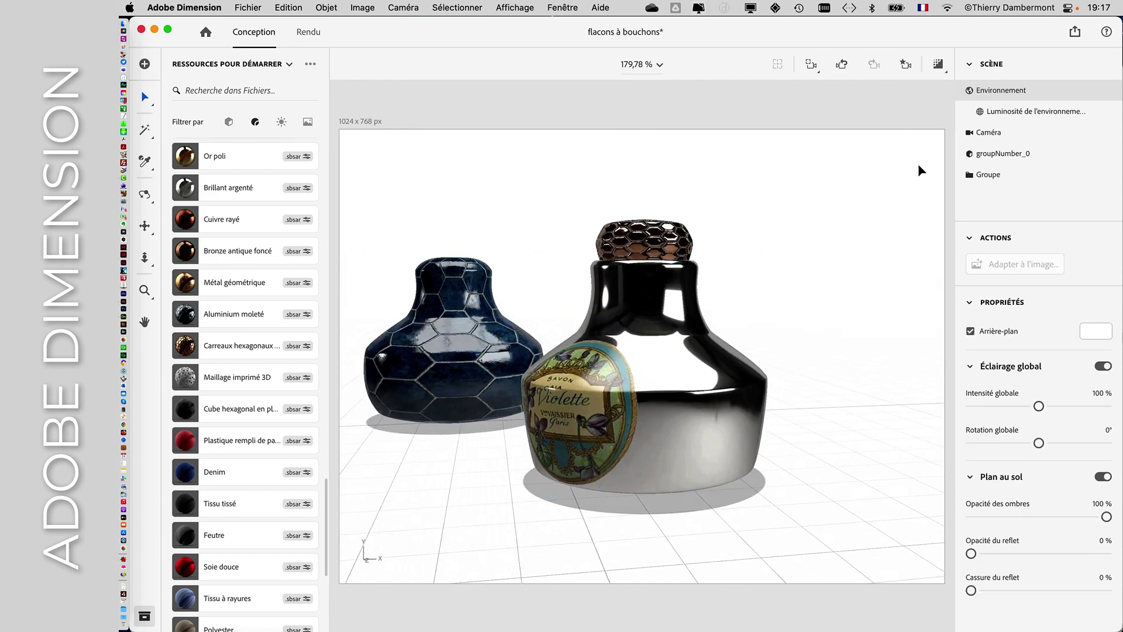
click(971, 173)
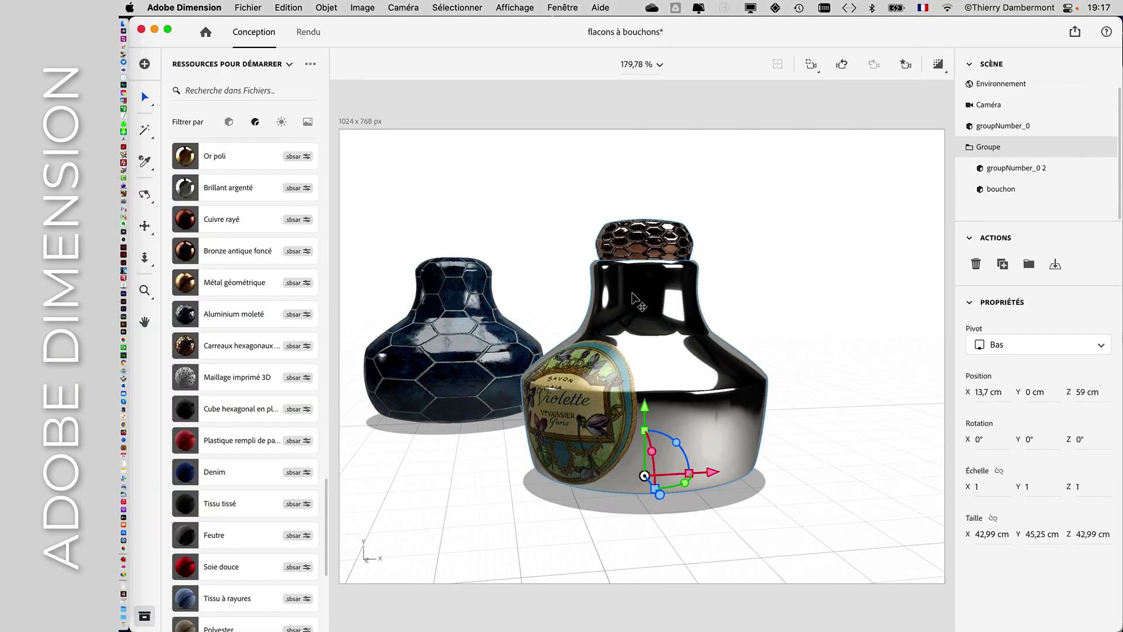
drag(672, 468, 860, 410)
right_drag(849, 415, 807, 492)
drag(734, 319, 585, 333)
right_drag(724, 341, 708, 316)
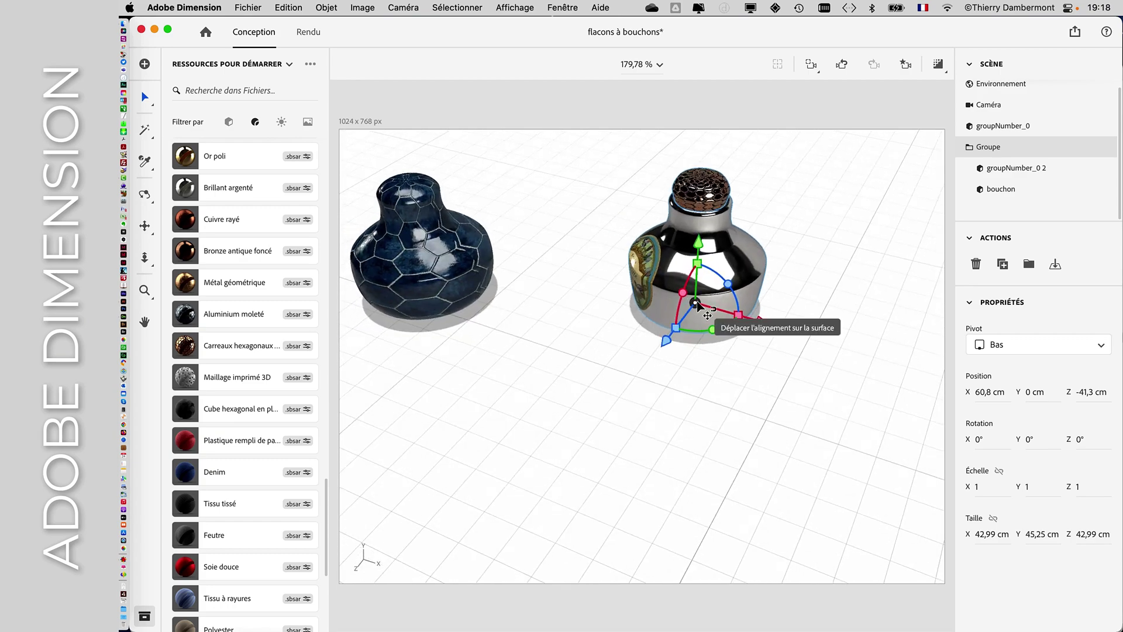
drag(705, 310, 710, 446)
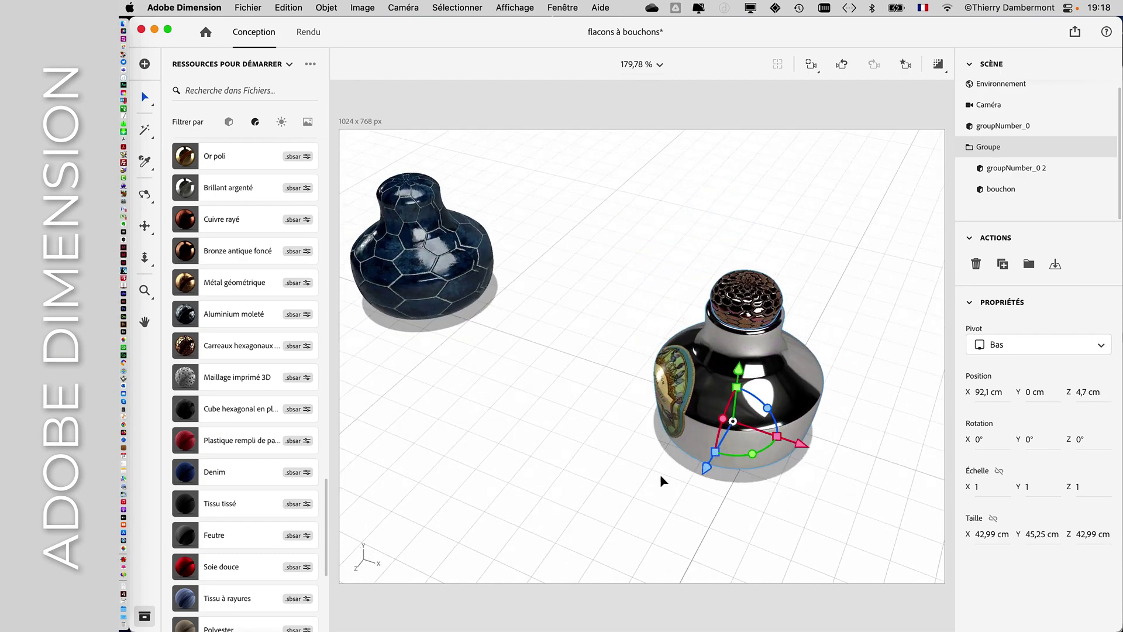
right_drag(663, 473, 766, 391)
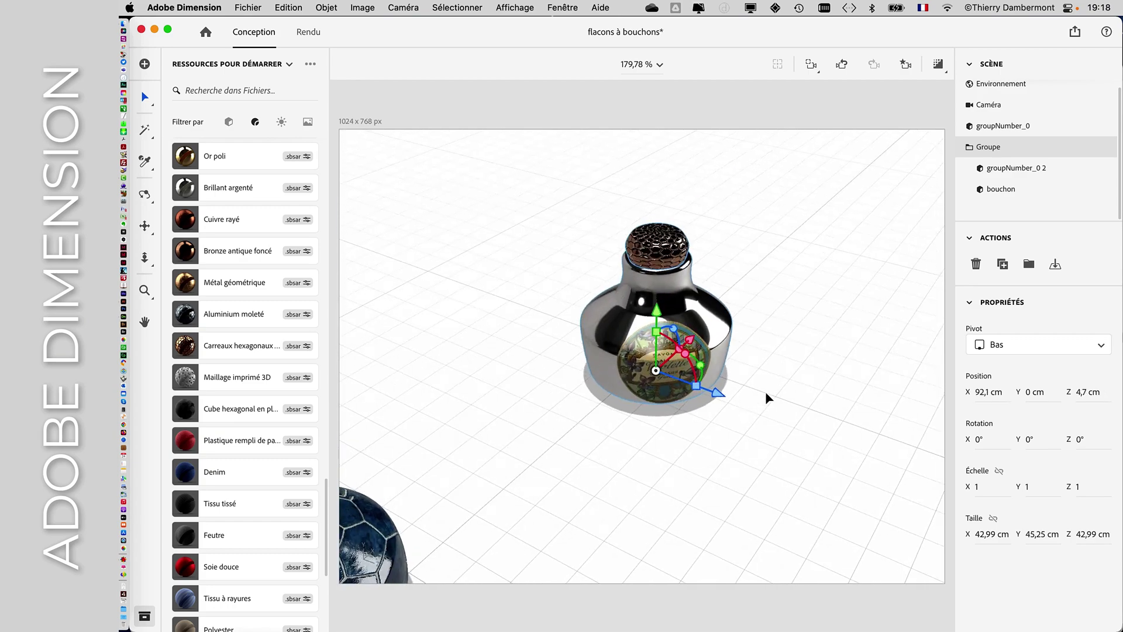
scroll(766, 392, up, 5)
right_drag(883, 381, 648, 421)
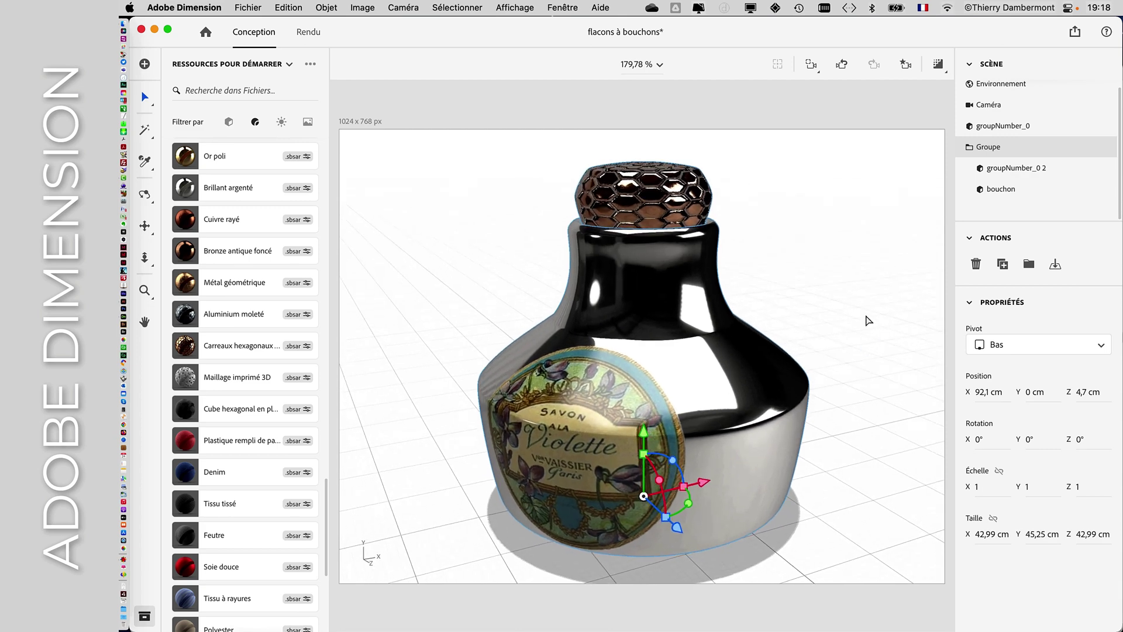
Step: Save the scene as a new file named flacons à bouchons-02.dn in the flacon 3D de Illustrator folder
click(248, 7)
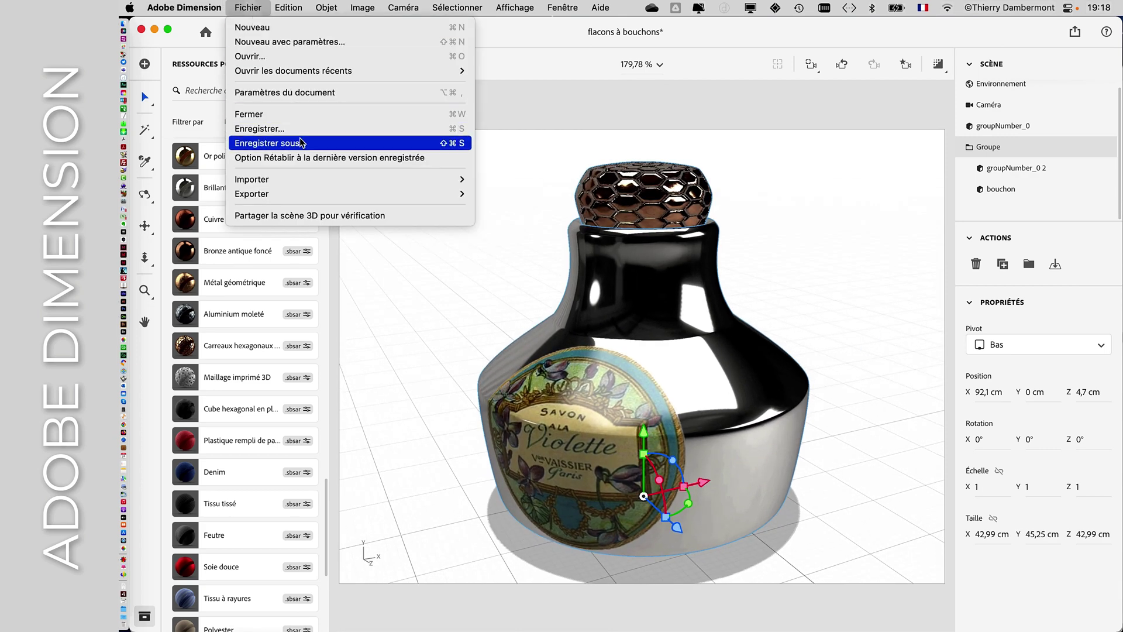
click(263, 142)
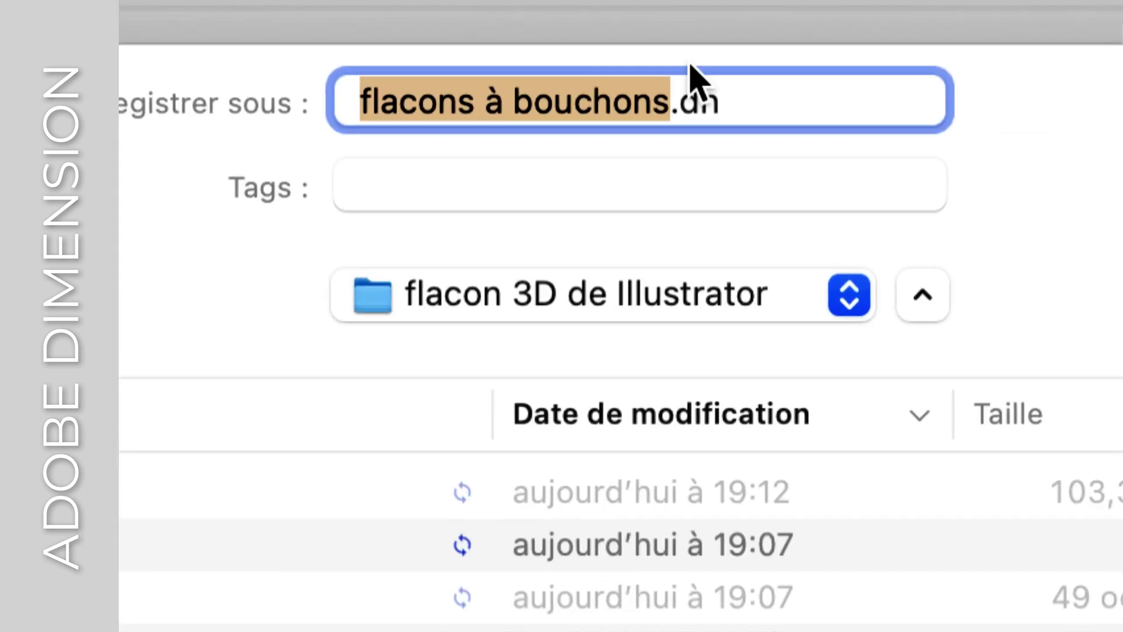
click(686, 69)
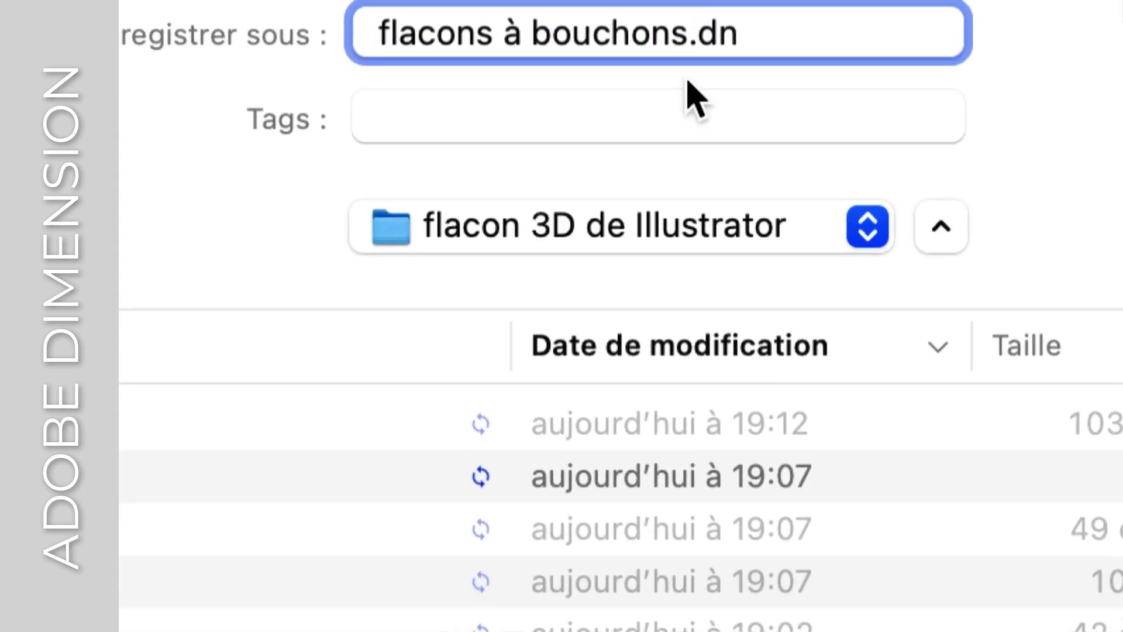
text(-02)
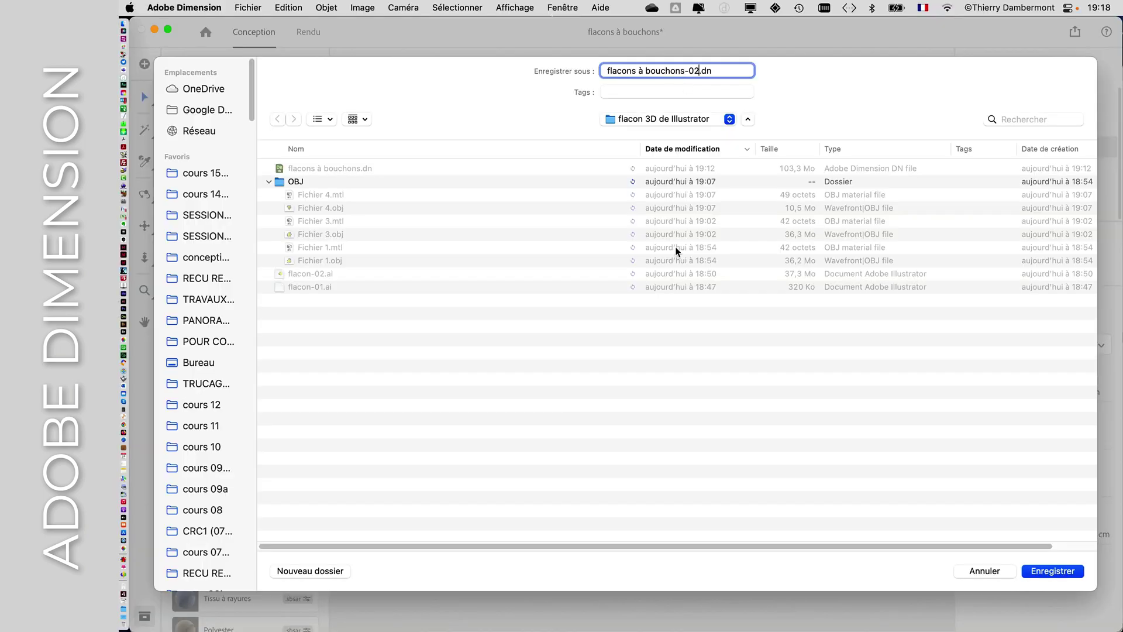
click(1056, 576)
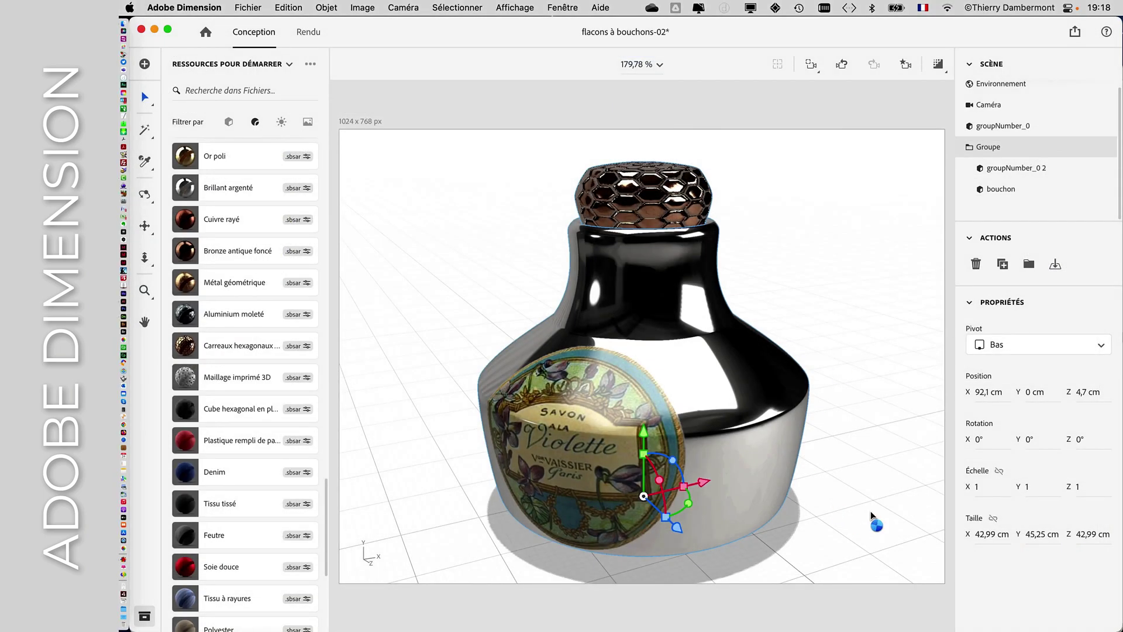
Step: Switch to Photoshop and display the etiquette-savon-02-normales.psd document with the layers clear of the canvas
key(super+Tab)
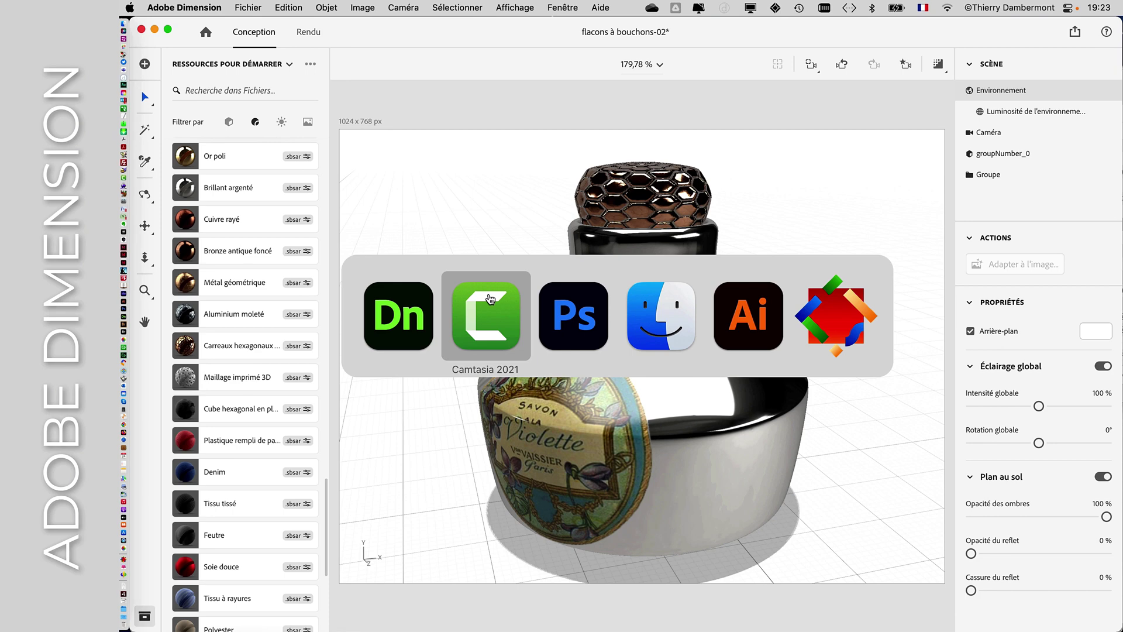
key(super+Tab)
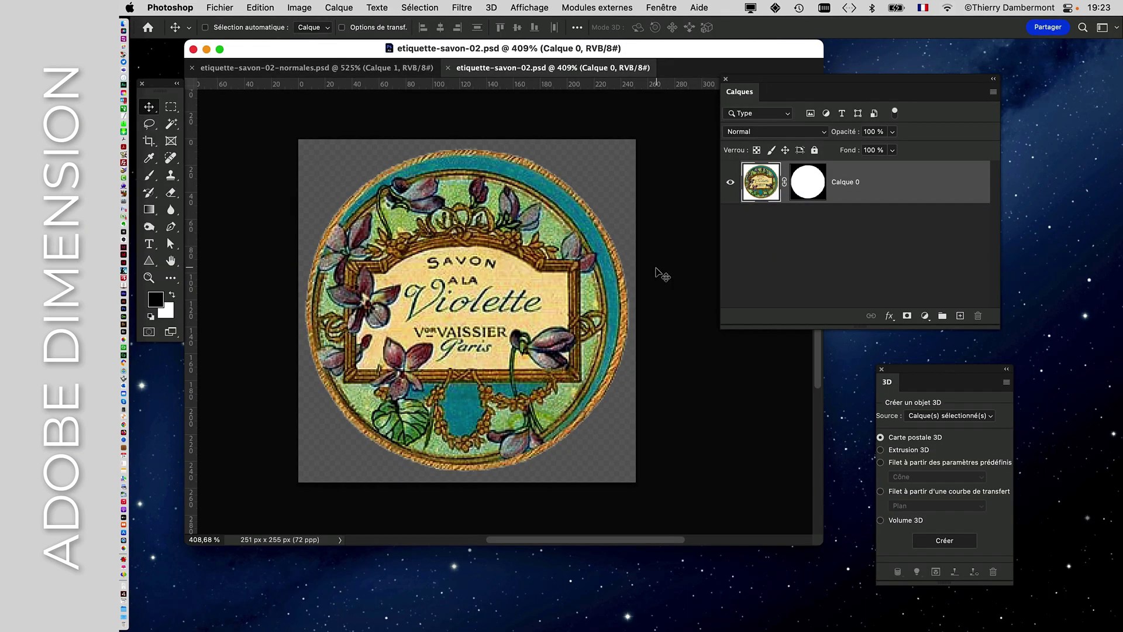
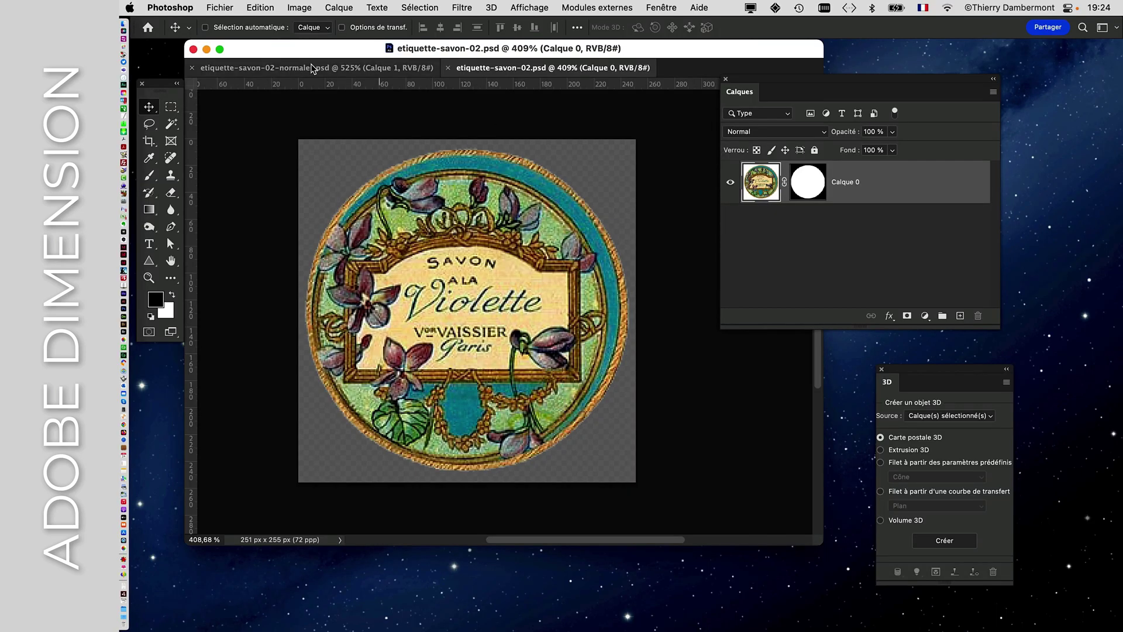
click(316, 68)
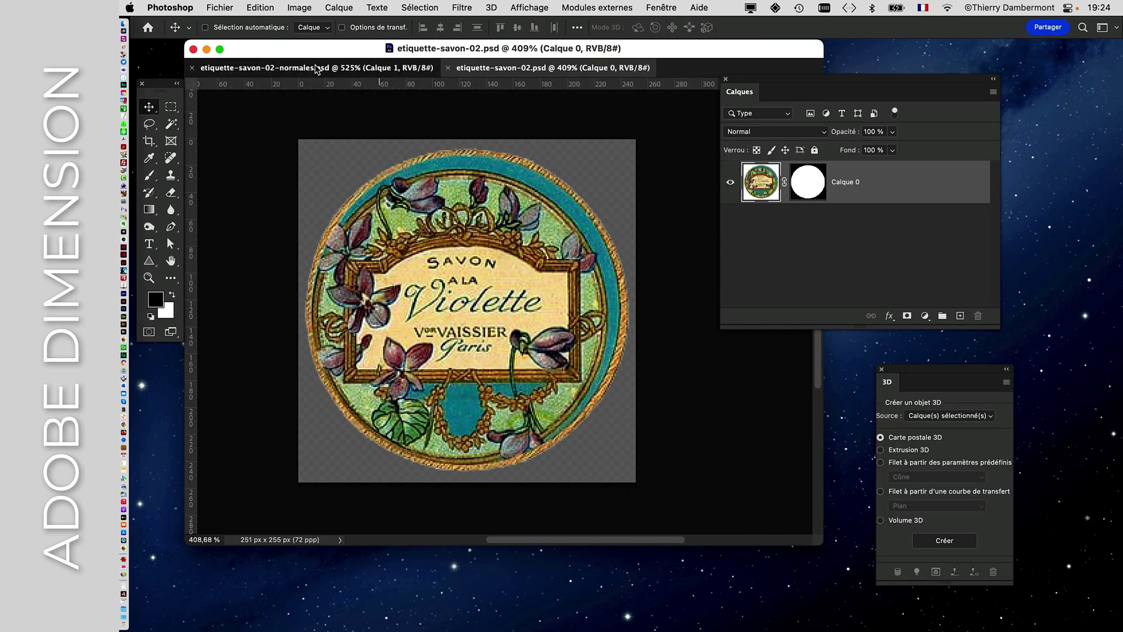
drag(755, 78, 823, 79)
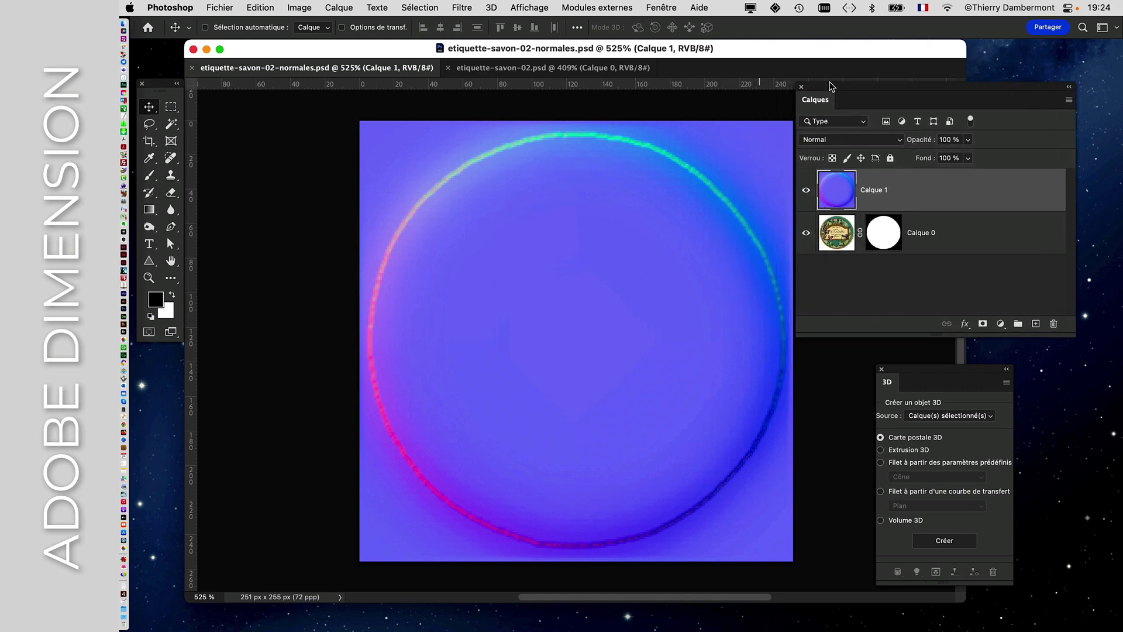
Step: Examine the 3D filters for relief and normal maps, and compare Calque 1 with and without its normal map
click(461, 7)
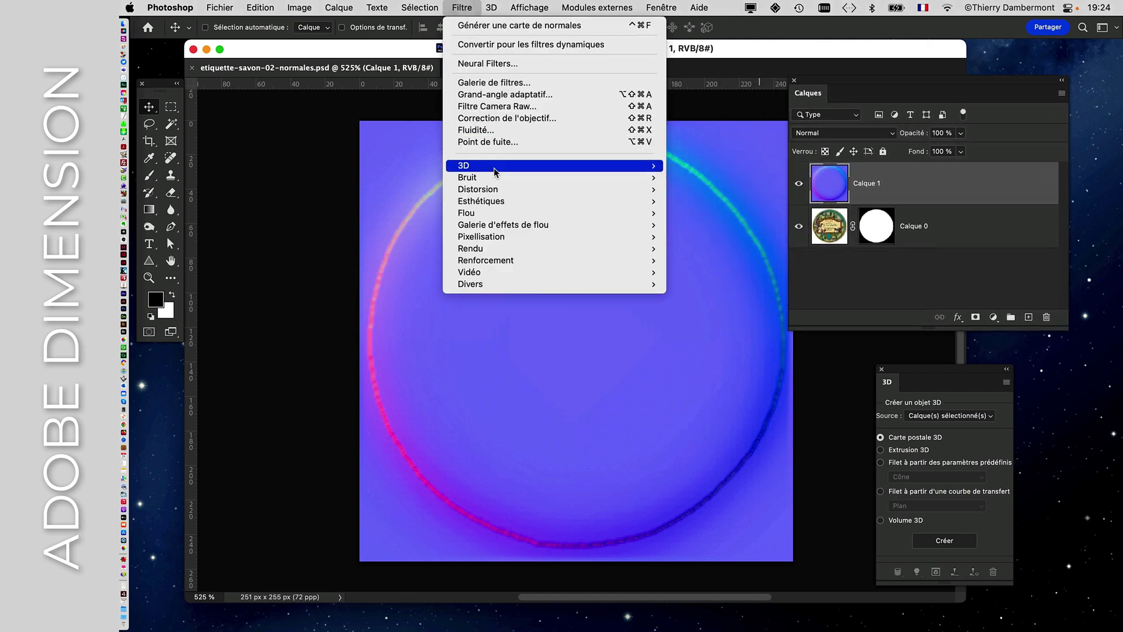
mouse_move(515, 167)
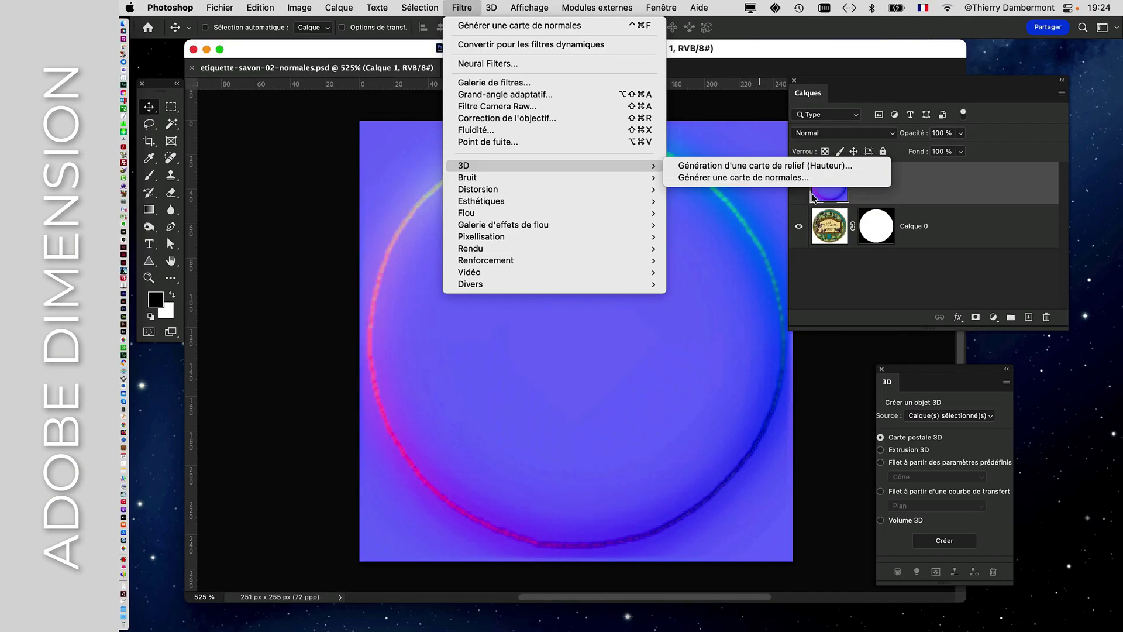
click(923, 246)
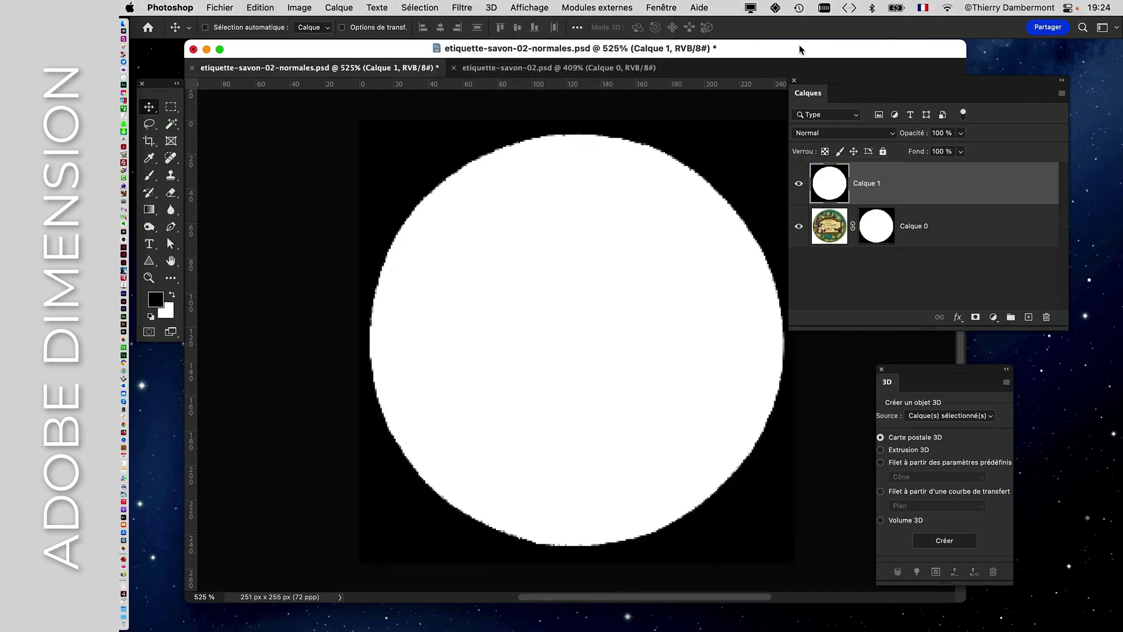
drag(820, 84, 929, 79)
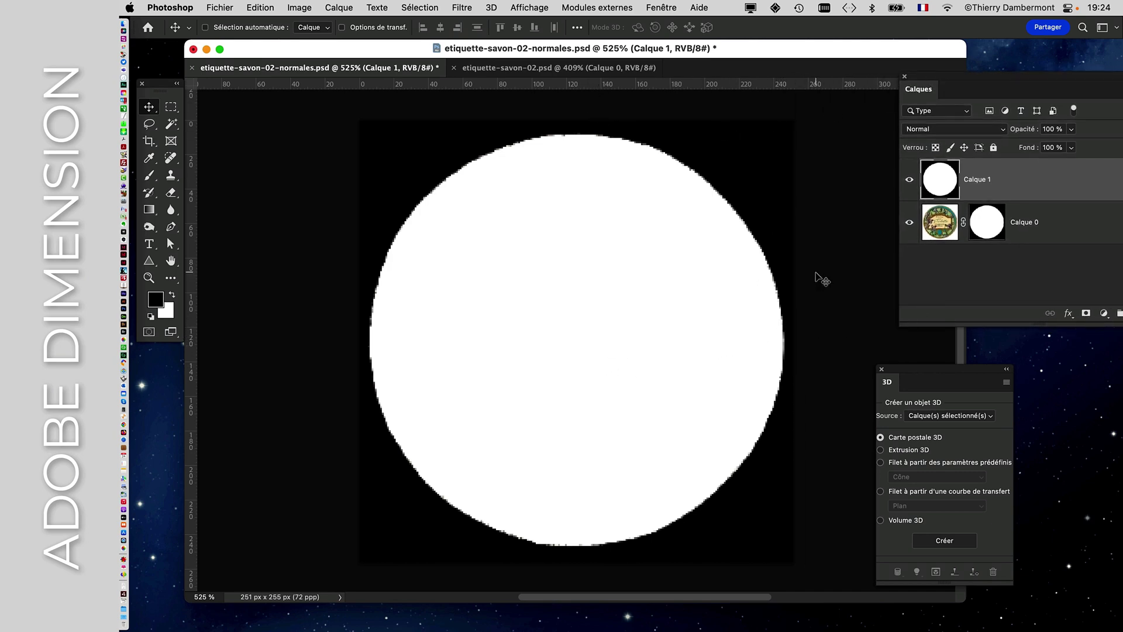
key(super+z)
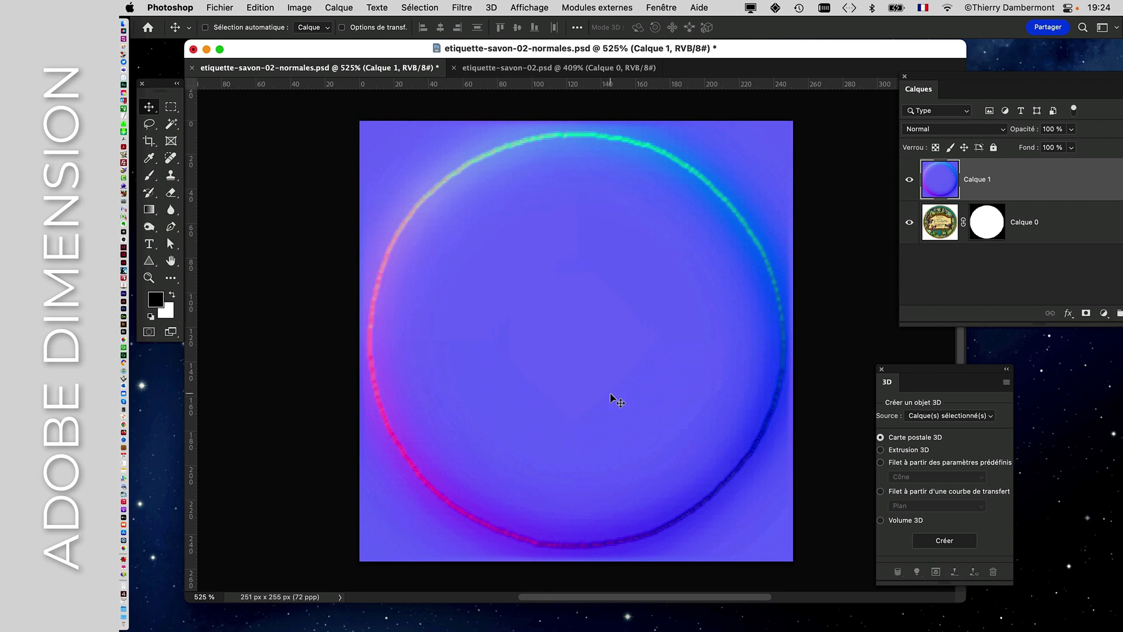
Step: Switch back to Adobe Dimension and examine the import options for placing an image on the model
key(super+Tab)
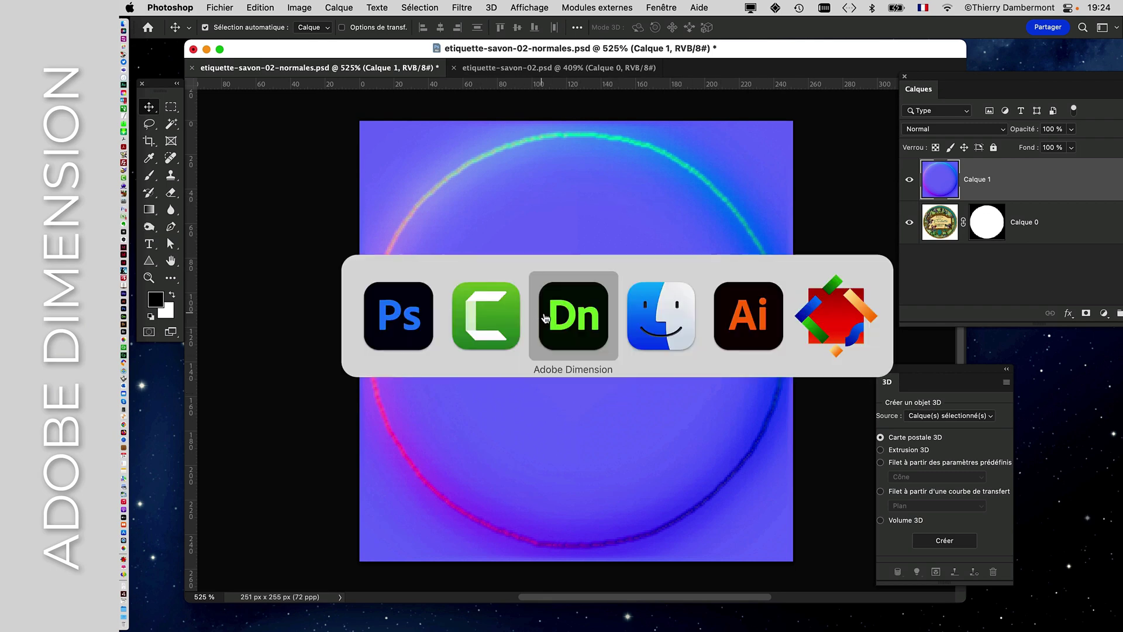
click(544, 317)
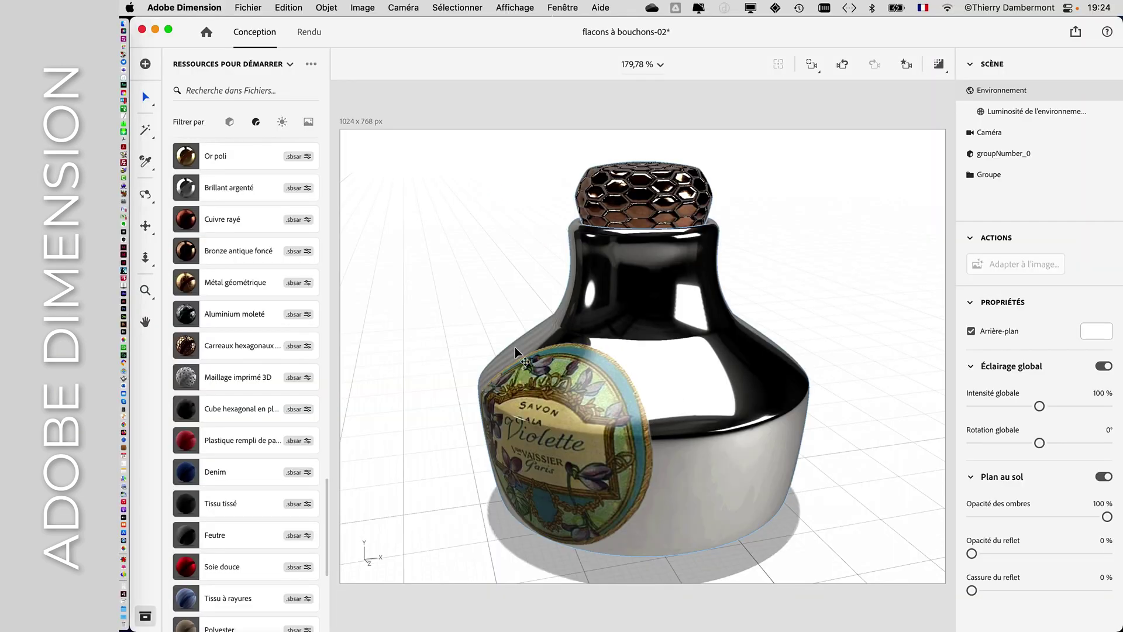
middle_drag(515, 346, 433, 358)
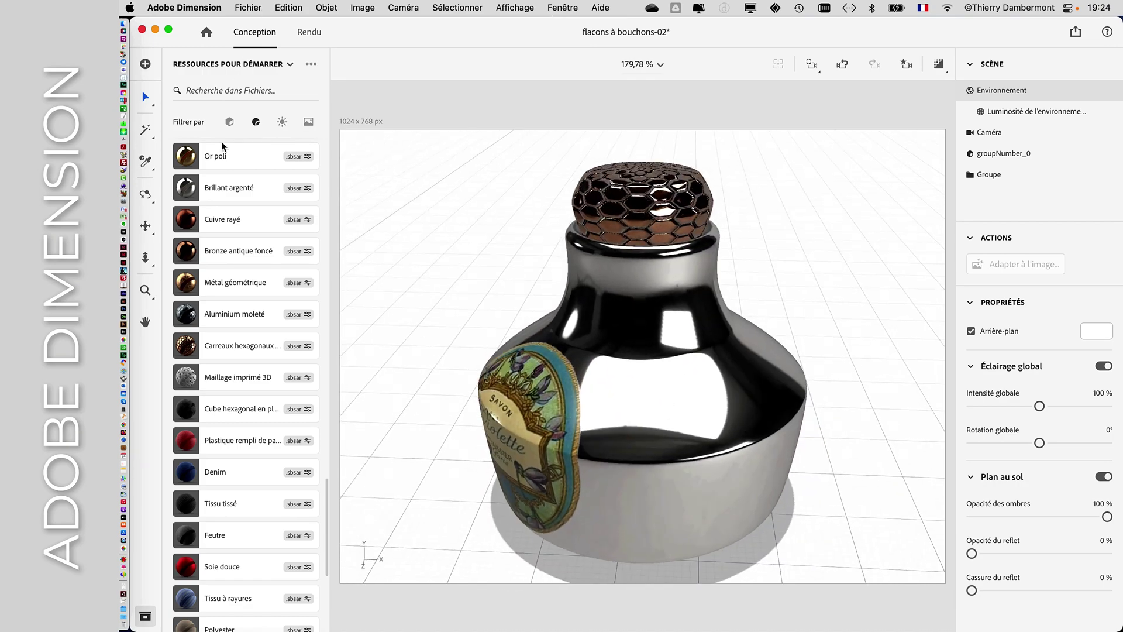
click(248, 7)
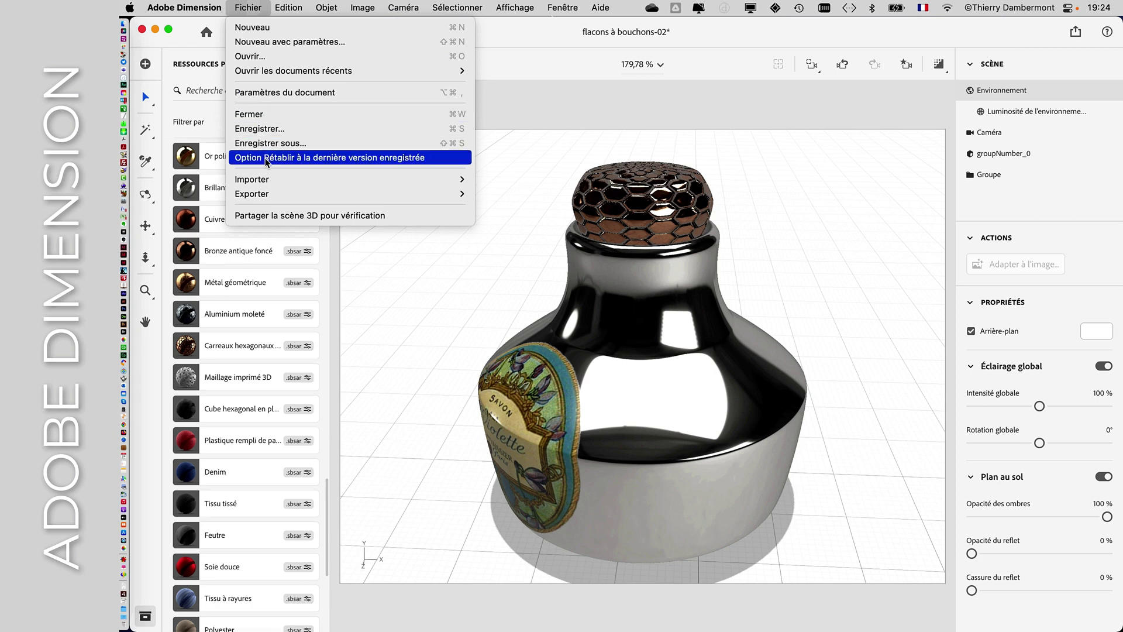
mouse_move(266, 179)
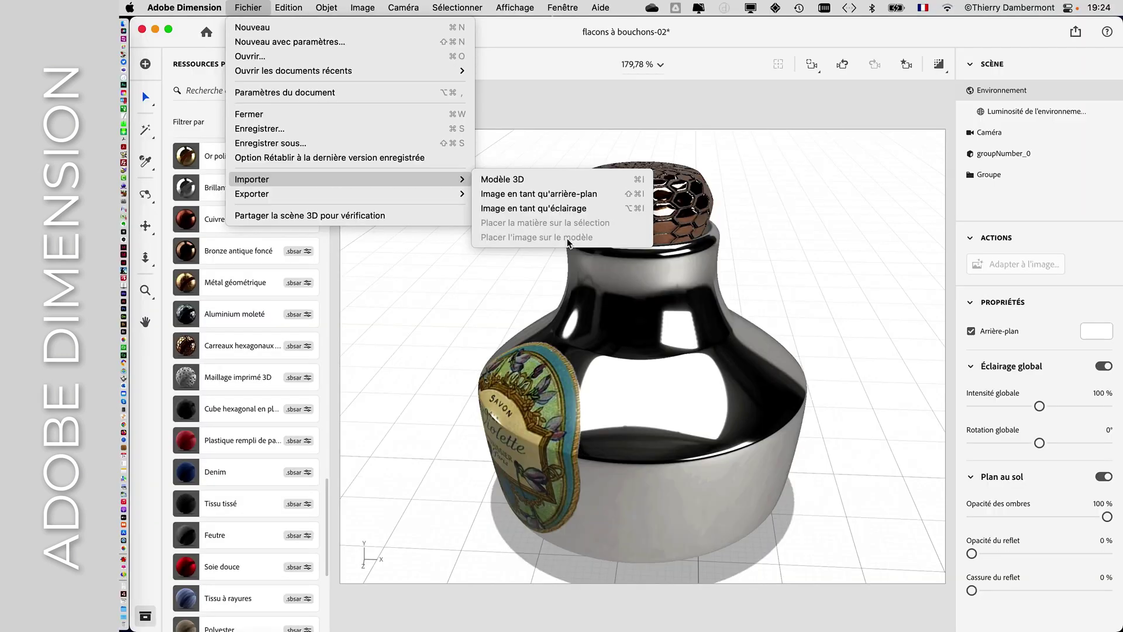
click(808, 241)
Step: Inspect the silver flask from several angles, finishing with the round Violette label facing the view
drag(615, 374, 592, 381)
drag(637, 416, 515, 415)
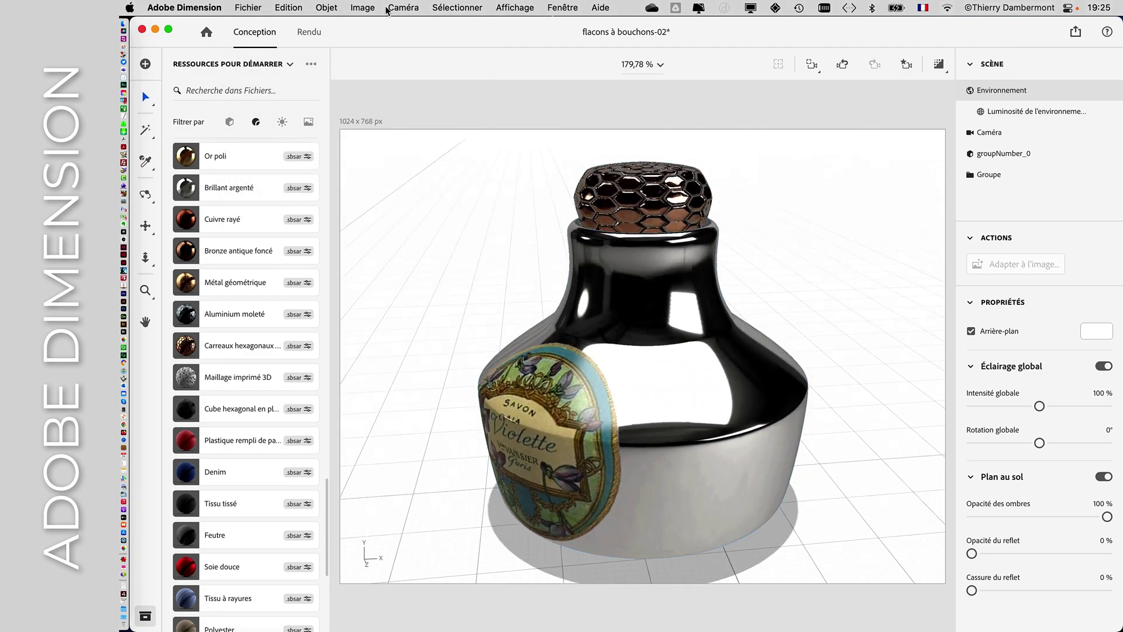
drag(529, 378, 670, 379)
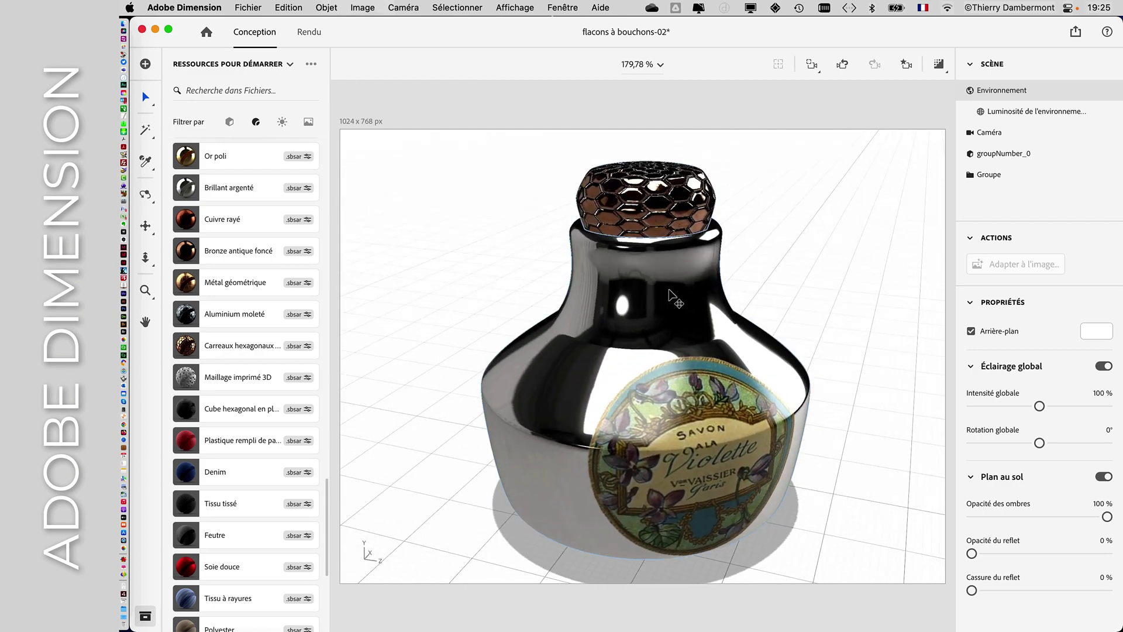
Step: Examine the black glossy bottle and its hexagon-patterned stopper from several angles, and select the Violette label image
drag(729, 310, 597, 350)
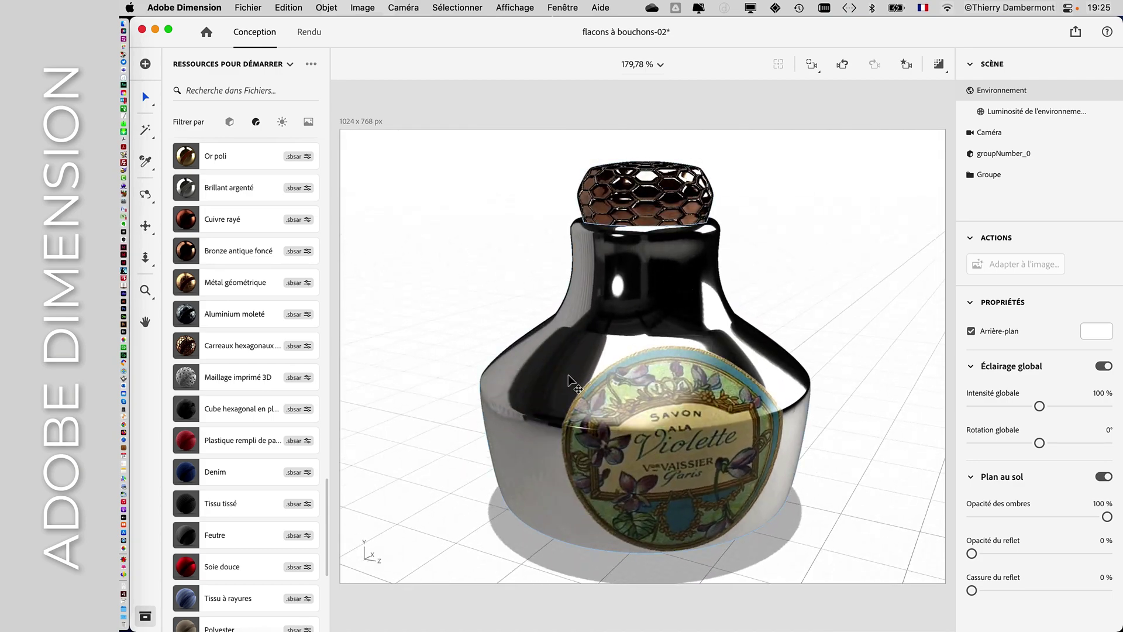
drag(456, 391, 412, 384)
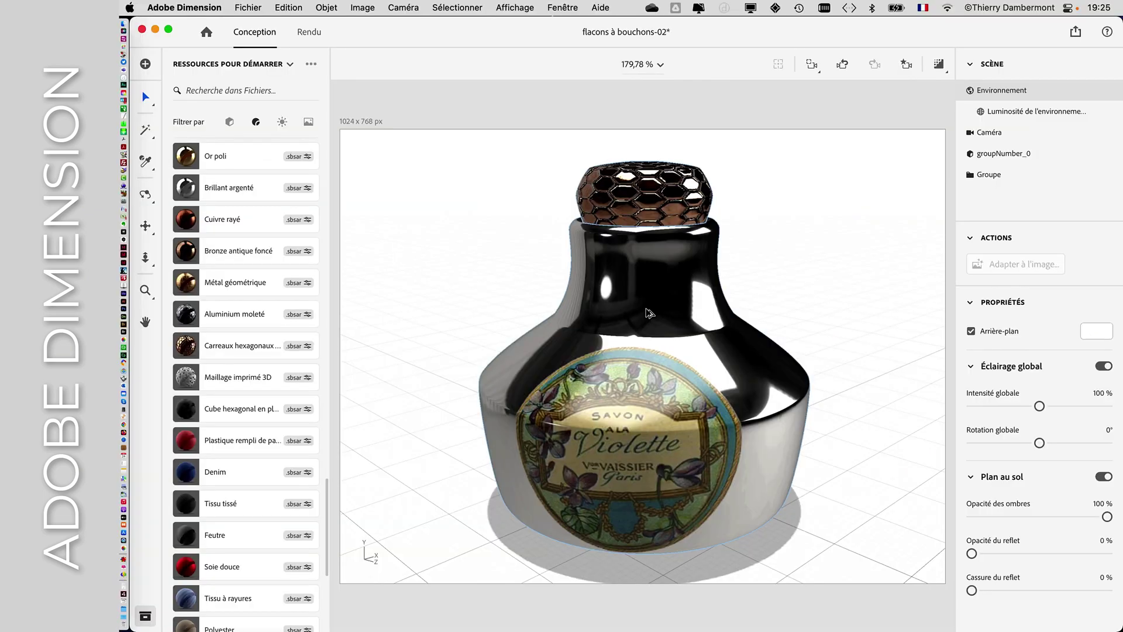
drag(627, 321, 843, 314)
mouse_move(541, 328)
mouse_down()
mouse_move(511, 365)
mouse_move(592, 369)
mouse_move(539, 296)
mouse_move(543, 305)
mouse_up()
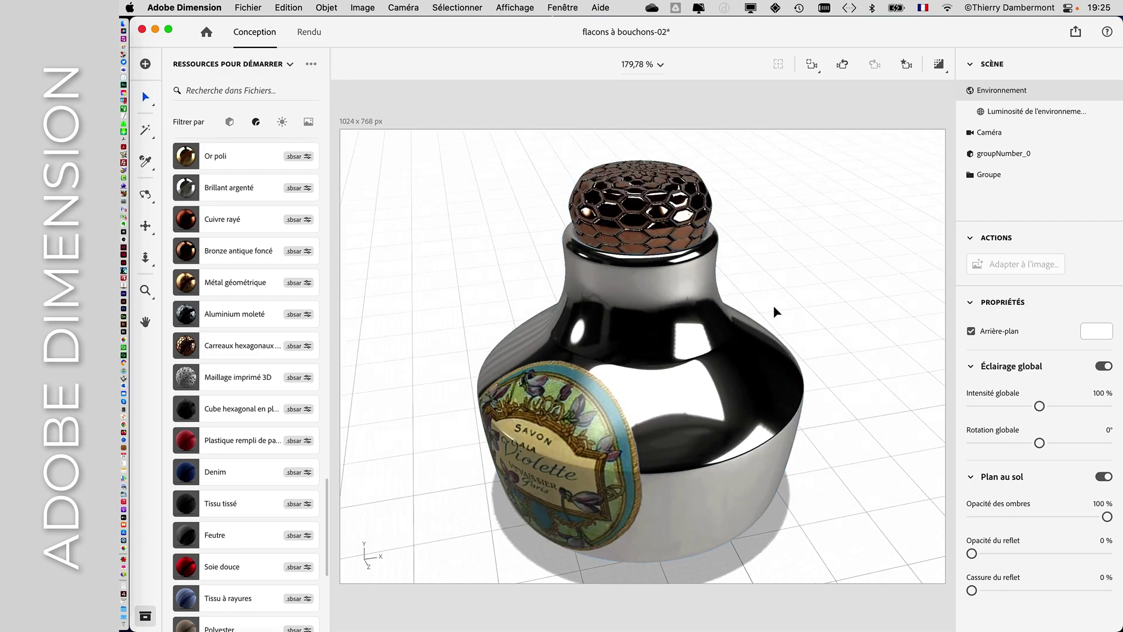
drag(797, 289, 464, 417)
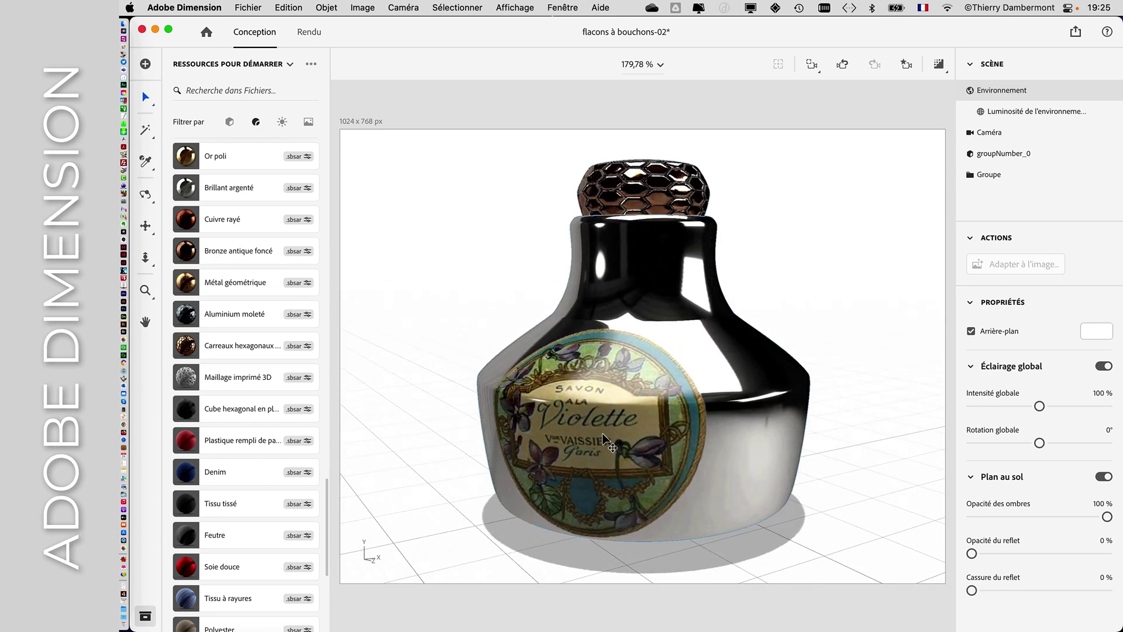
click(601, 433)
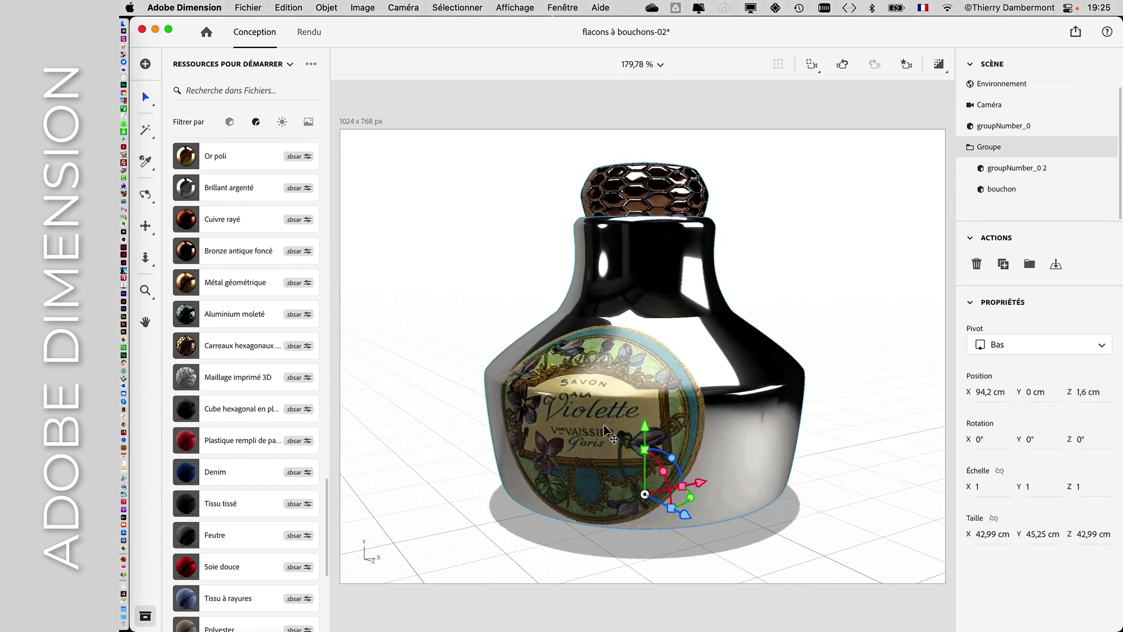
double_click(637, 396)
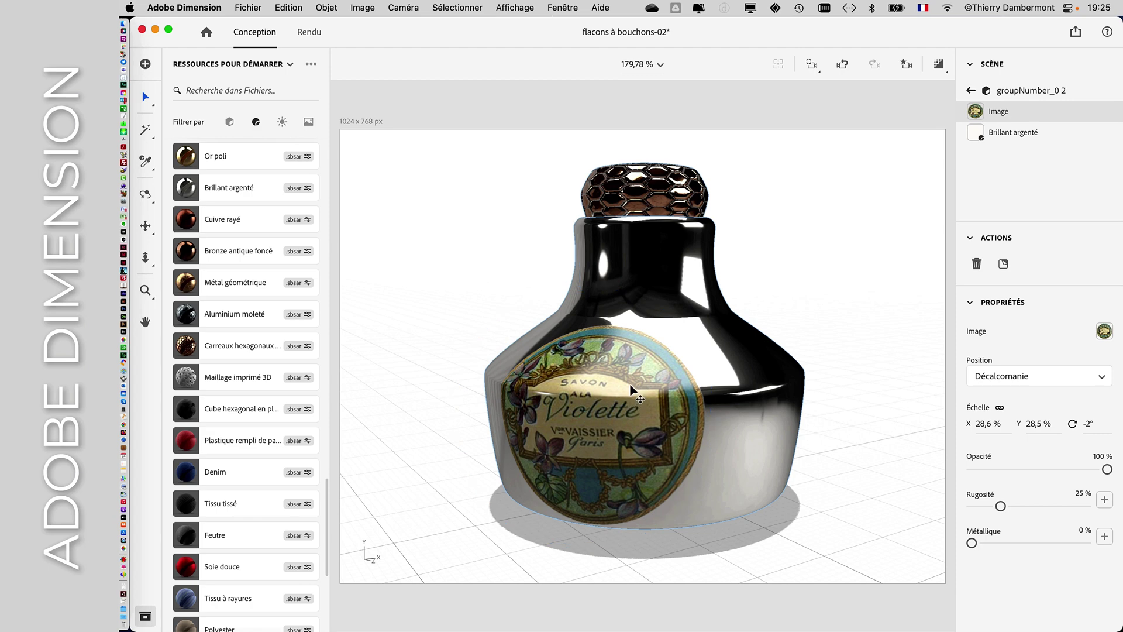
drag(632, 388, 681, 469)
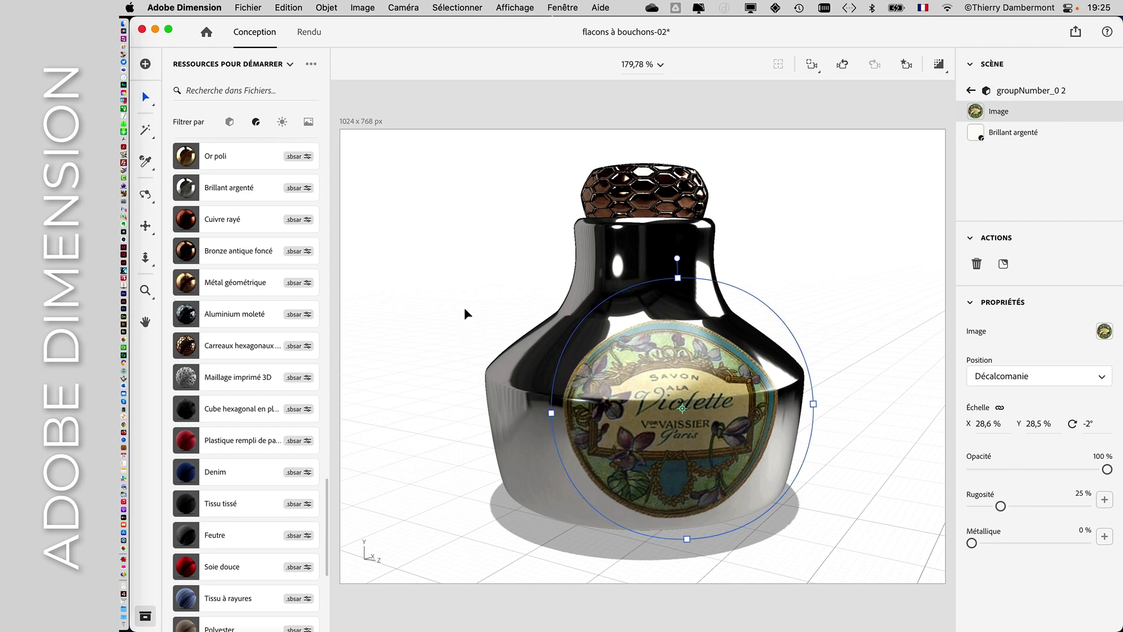
click(457, 329)
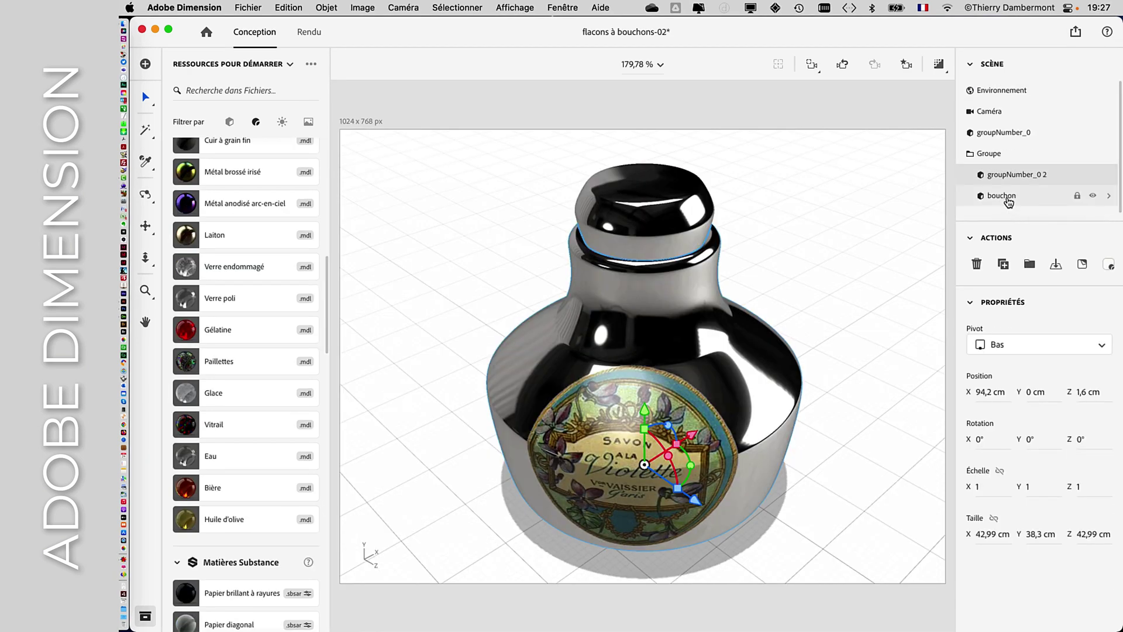
Step: Change the base colour of the bottle's Gélatine material to green and adjust its shade
double_click(1010, 196)
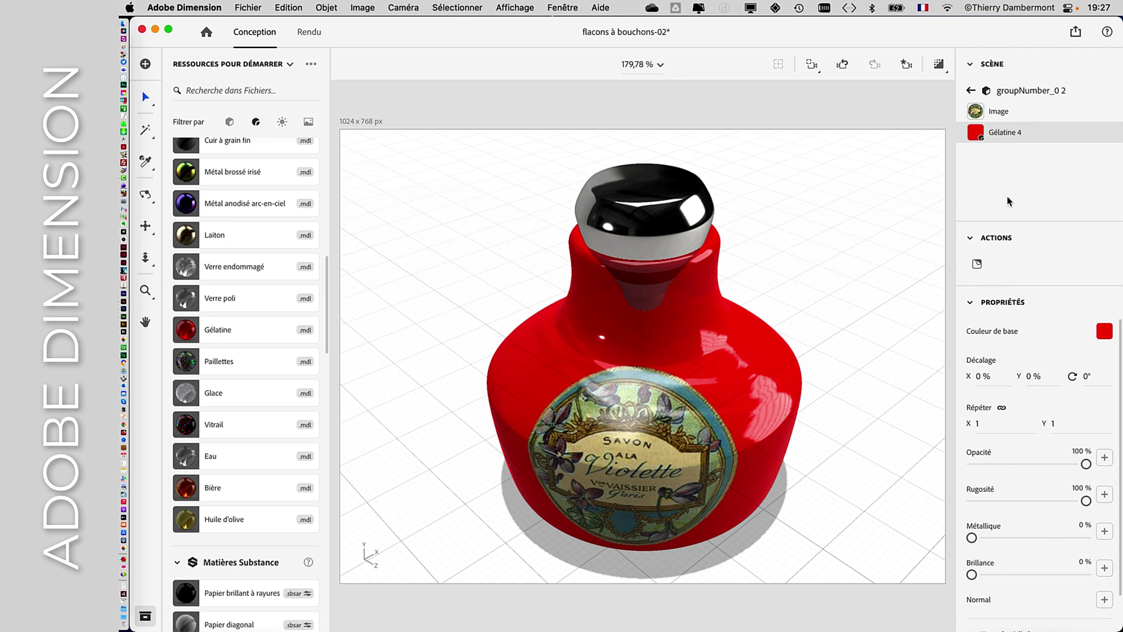
click(1104, 332)
click(978, 417)
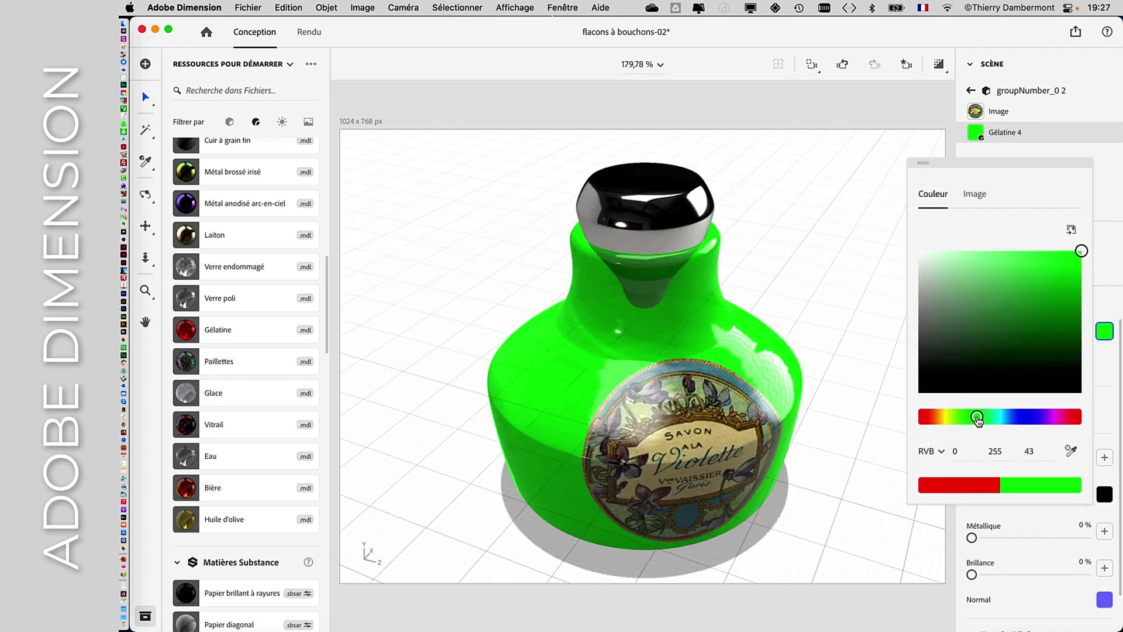
drag(954, 341, 966, 291)
middle_drag(822, 330, 467, 383)
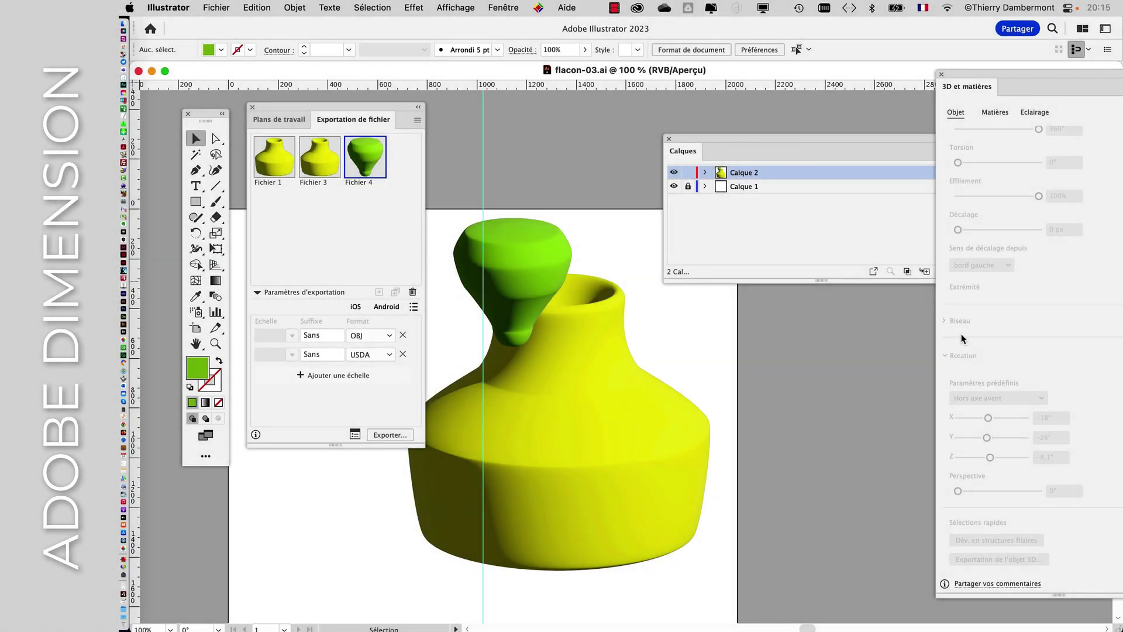
Step: In Illustrator, create a new document with rulers shown and place a vertical guide near the artboard's centre
click(216, 7)
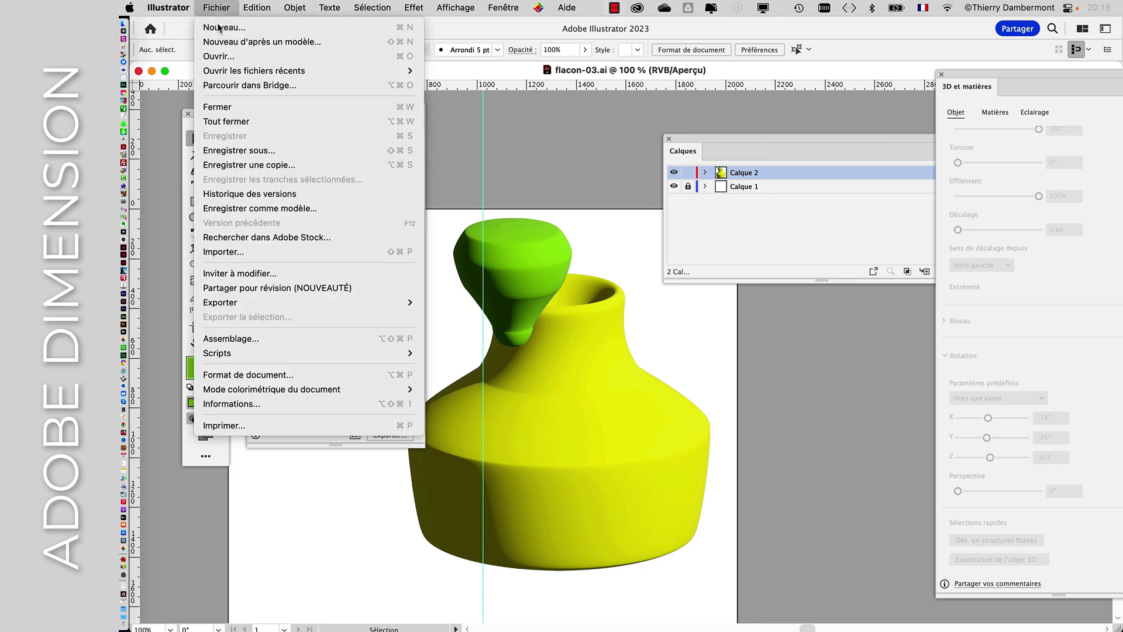
click(225, 28)
key(Return)
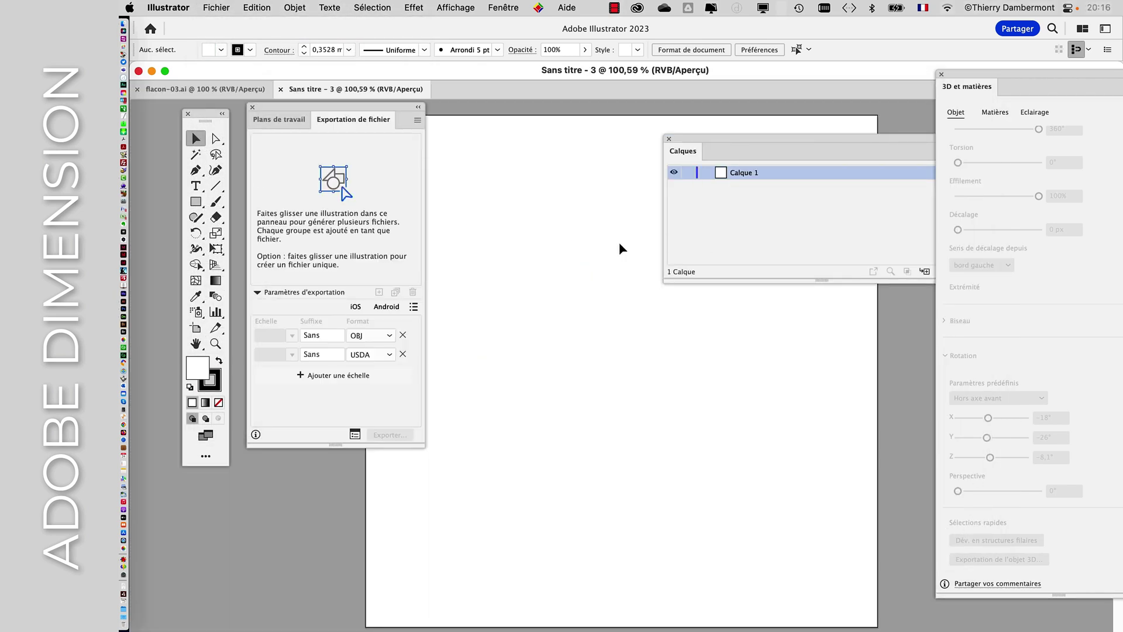
key(super+r)
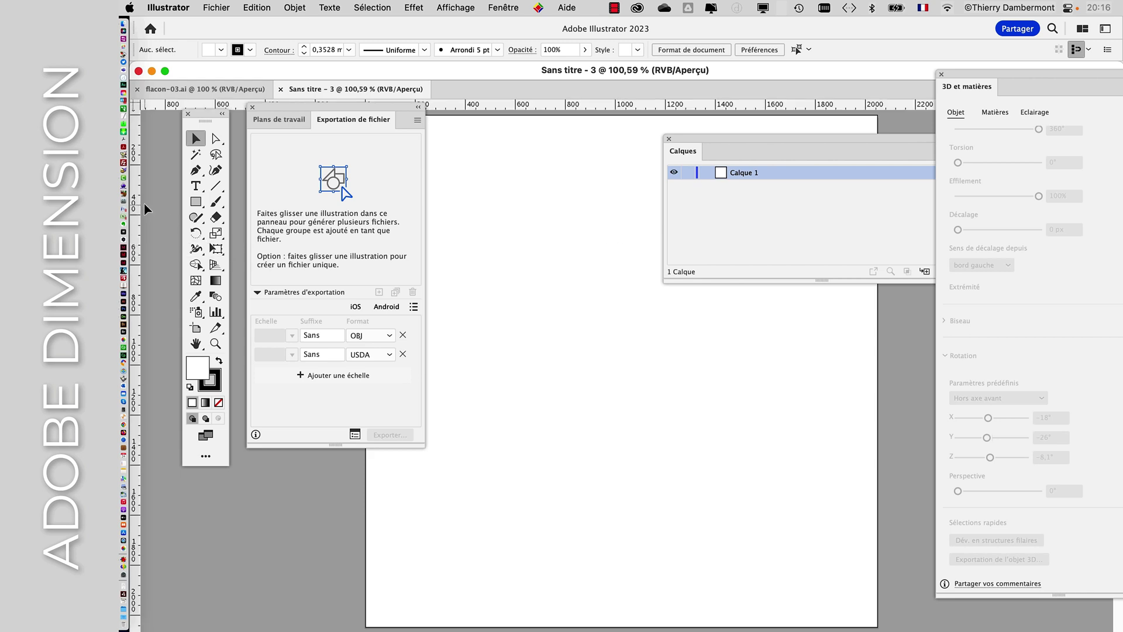
drag(147, 209, 615, 329)
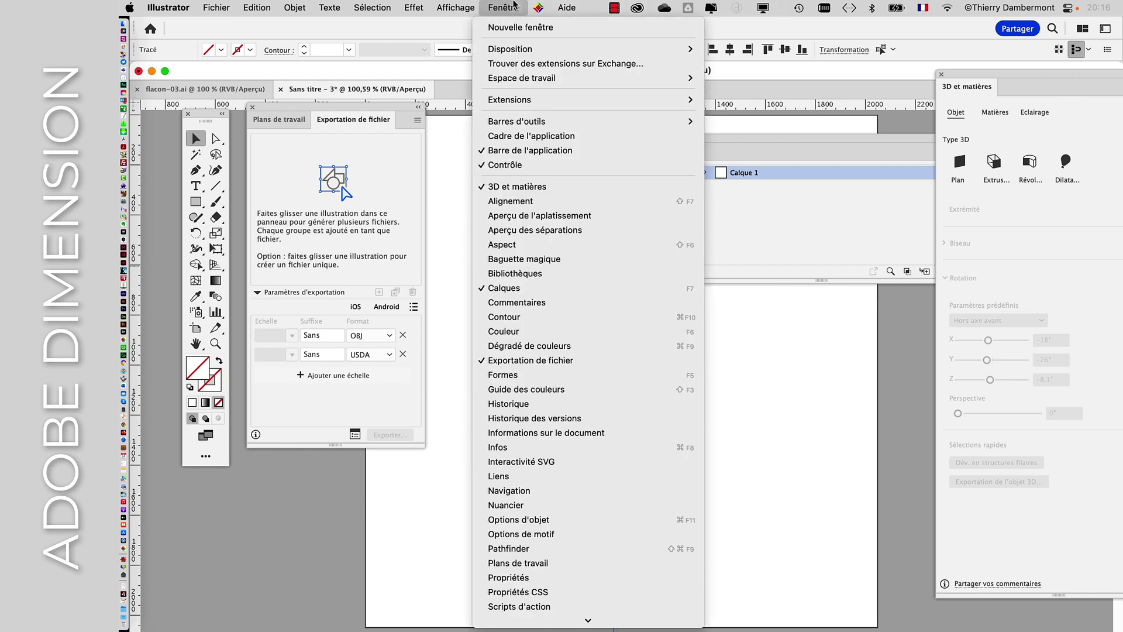
Step: Lock Calque 1, which holds the guide, and add a new layer above it
click(503, 7)
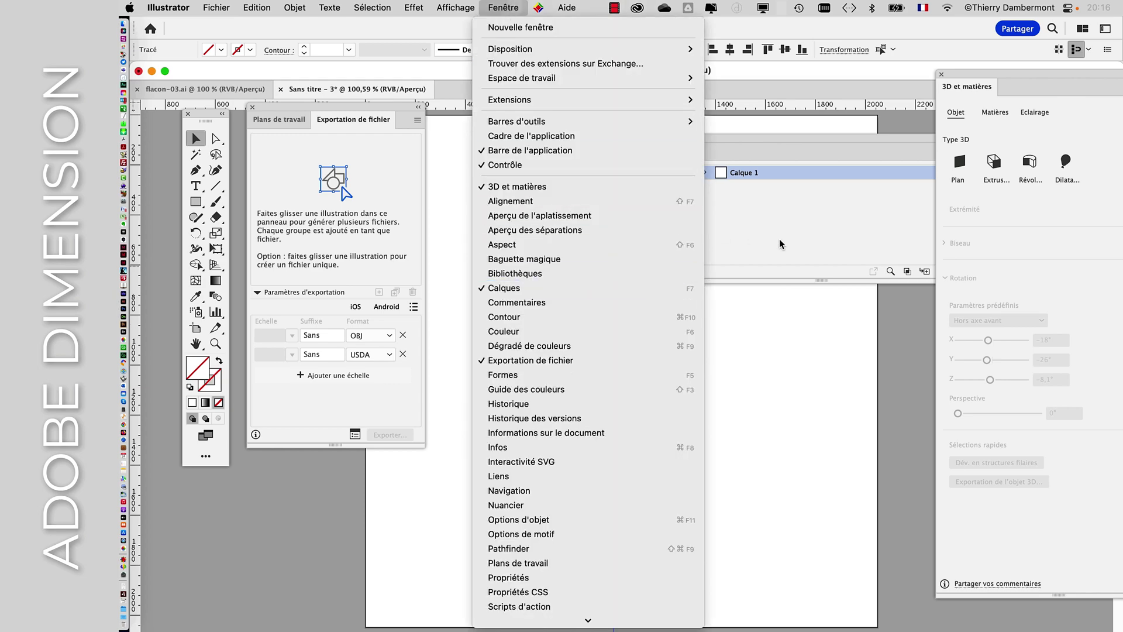
click(584, 288)
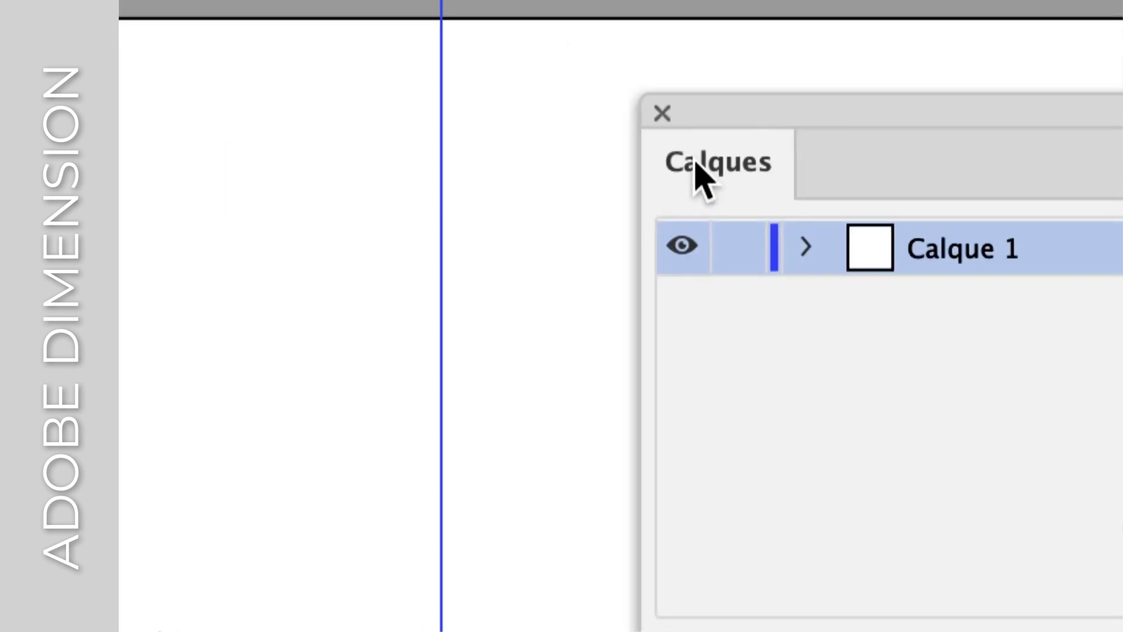
click(688, 172)
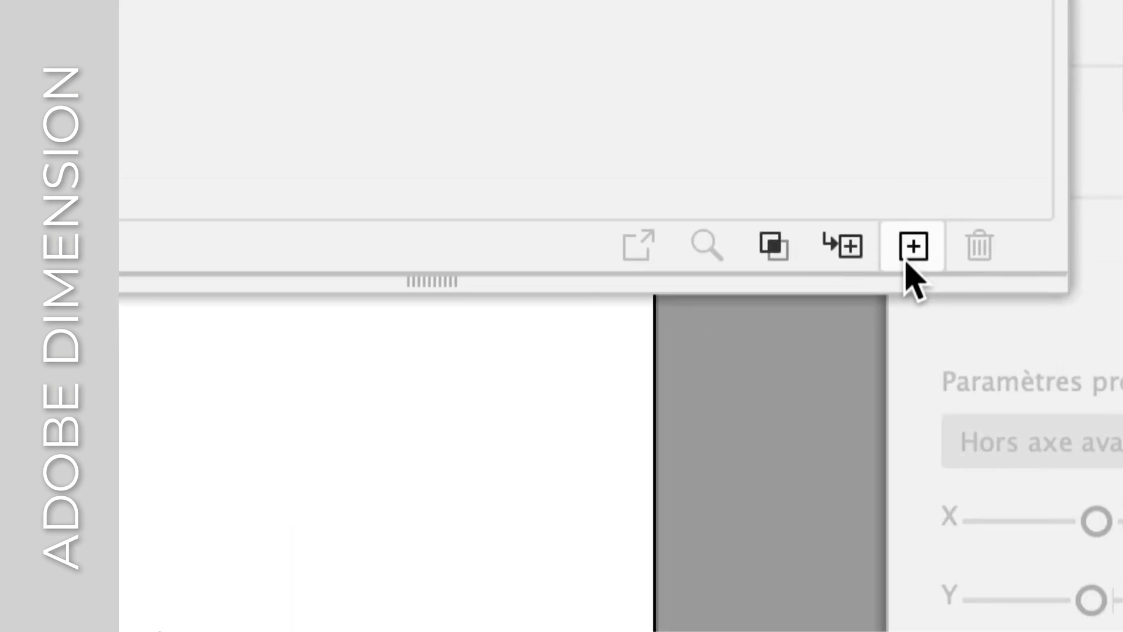
click(912, 249)
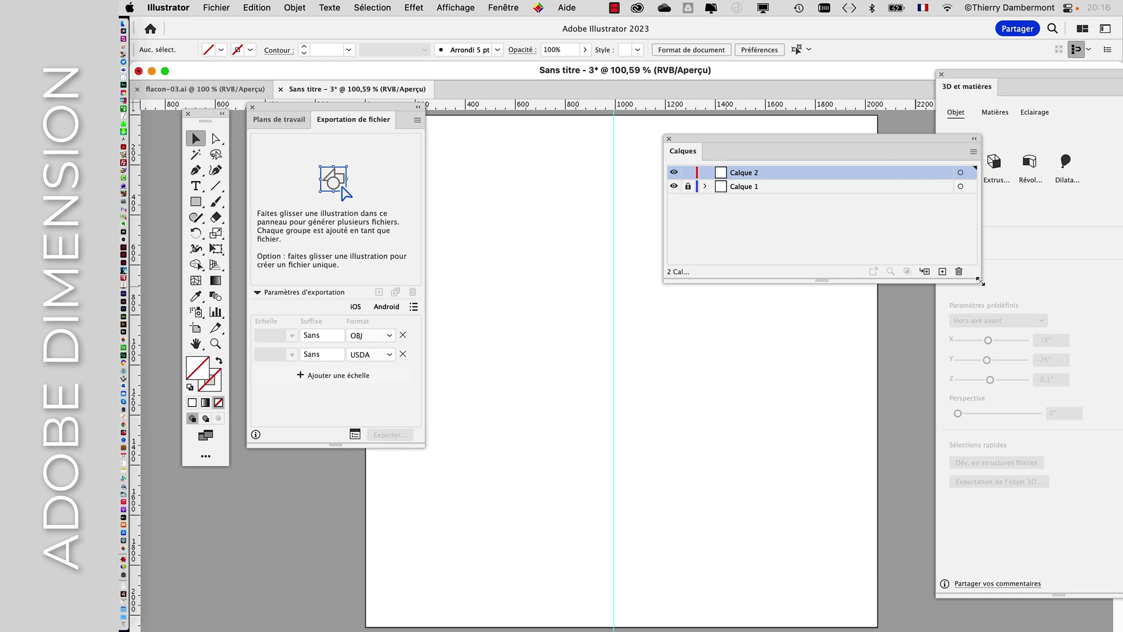
Step: Make the layers window narrower and taller, and move it and the export window clear of the drawing area
drag(981, 282, 848, 329)
drag(755, 151, 919, 153)
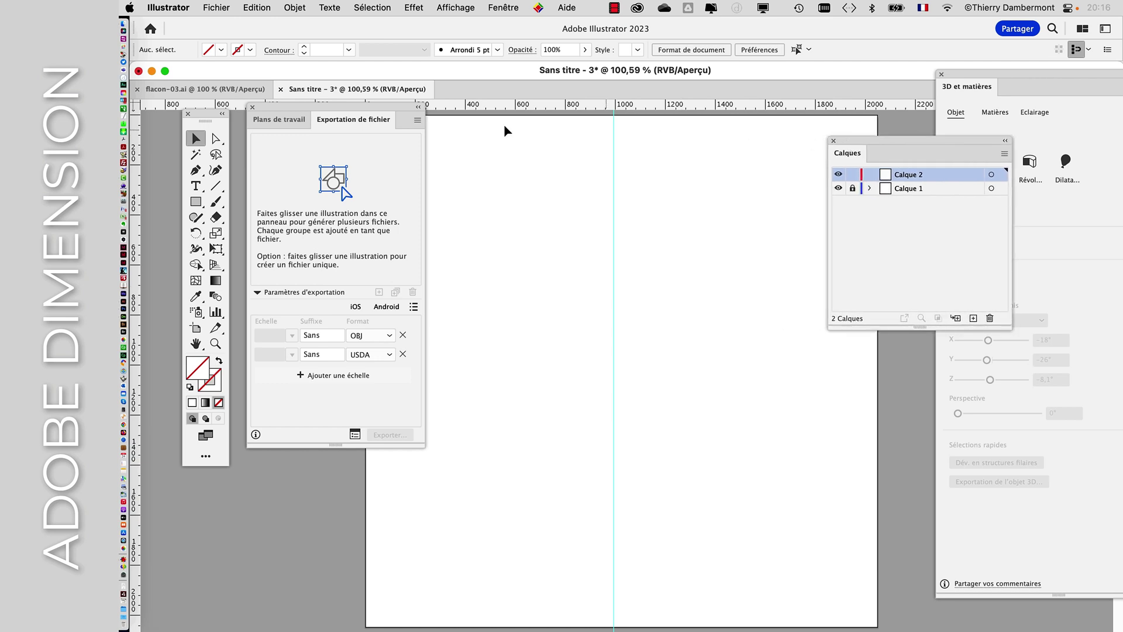
drag(280, 114, 293, 298)
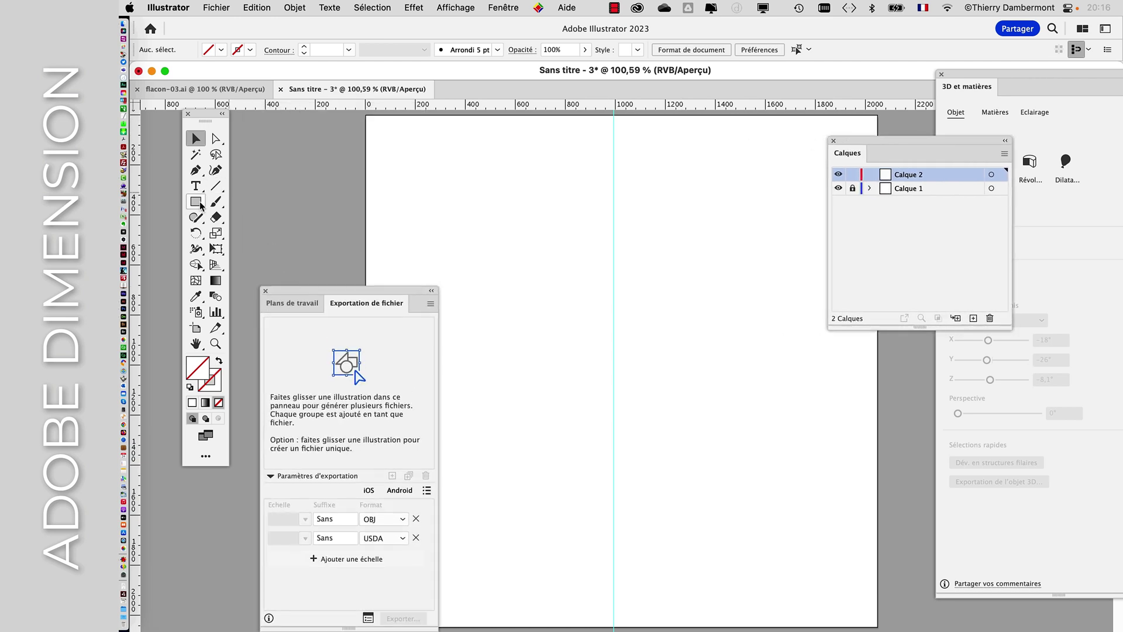
Step: With the Pen tool, start a profile at the guide: a horizontal edge about 200 px long, two rising segments and a short falling one
click(200, 174)
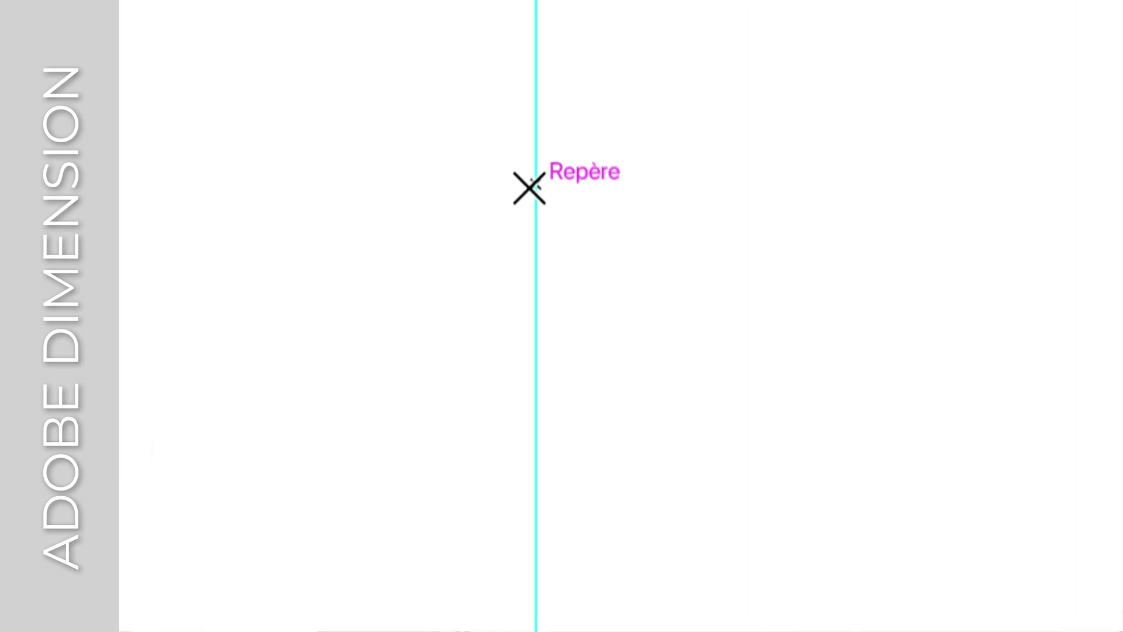
click(531, 191)
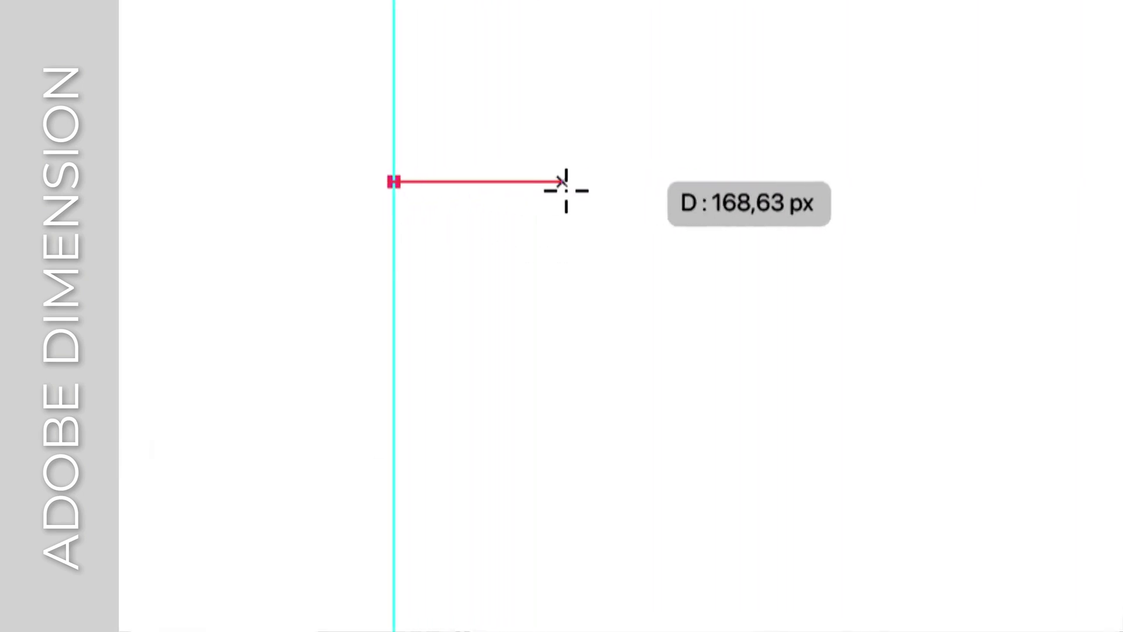
click(570, 182)
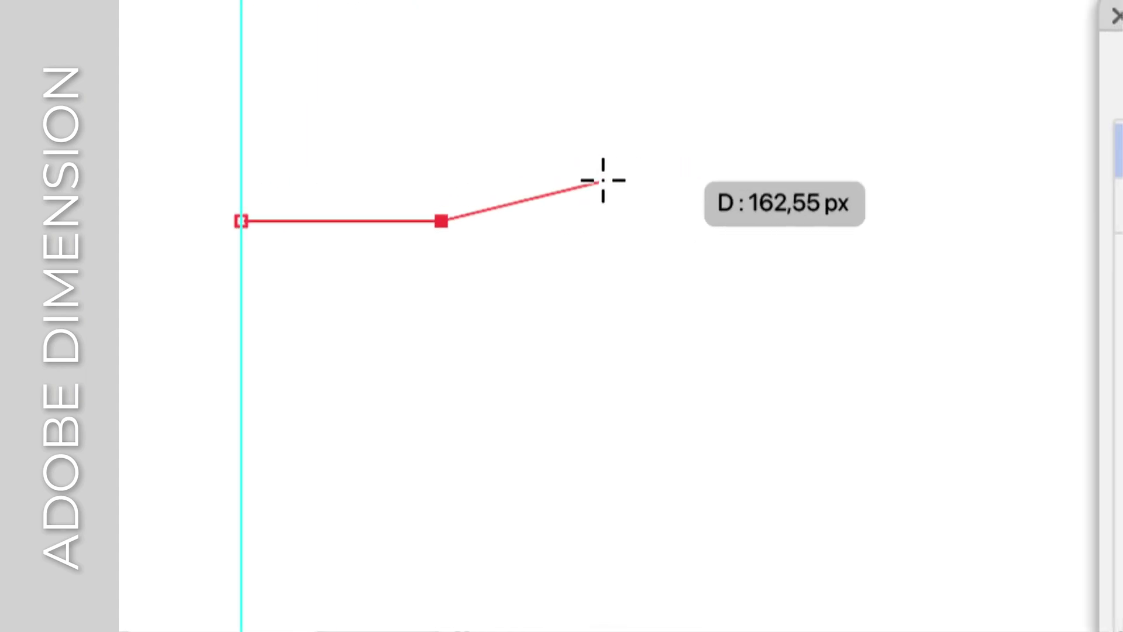
click(629, 148)
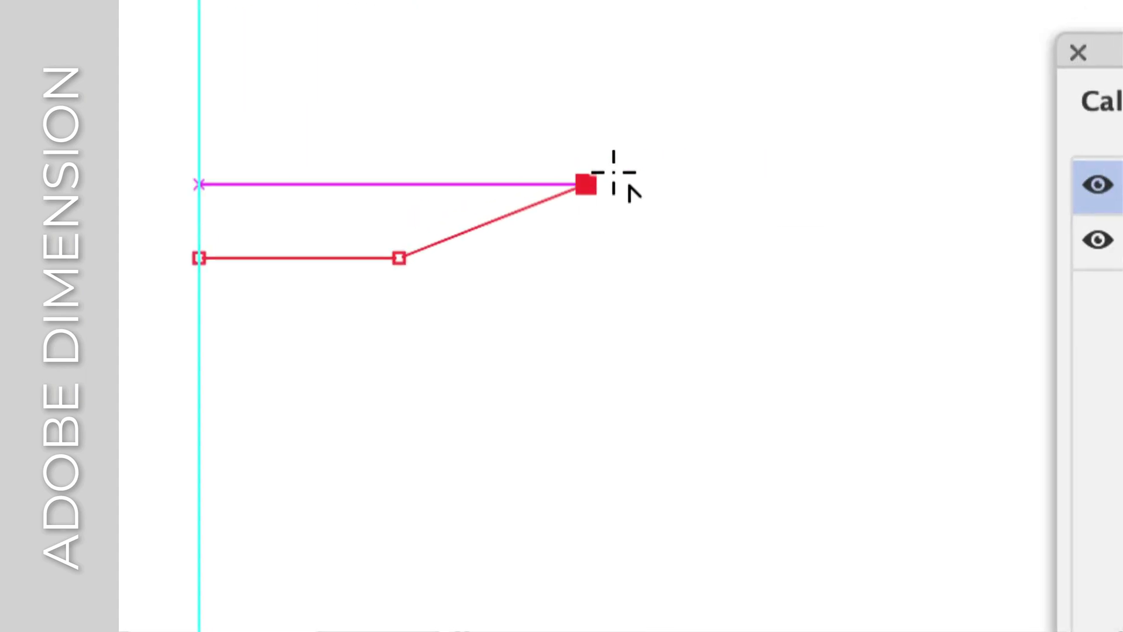
click(707, 66)
click(663, 173)
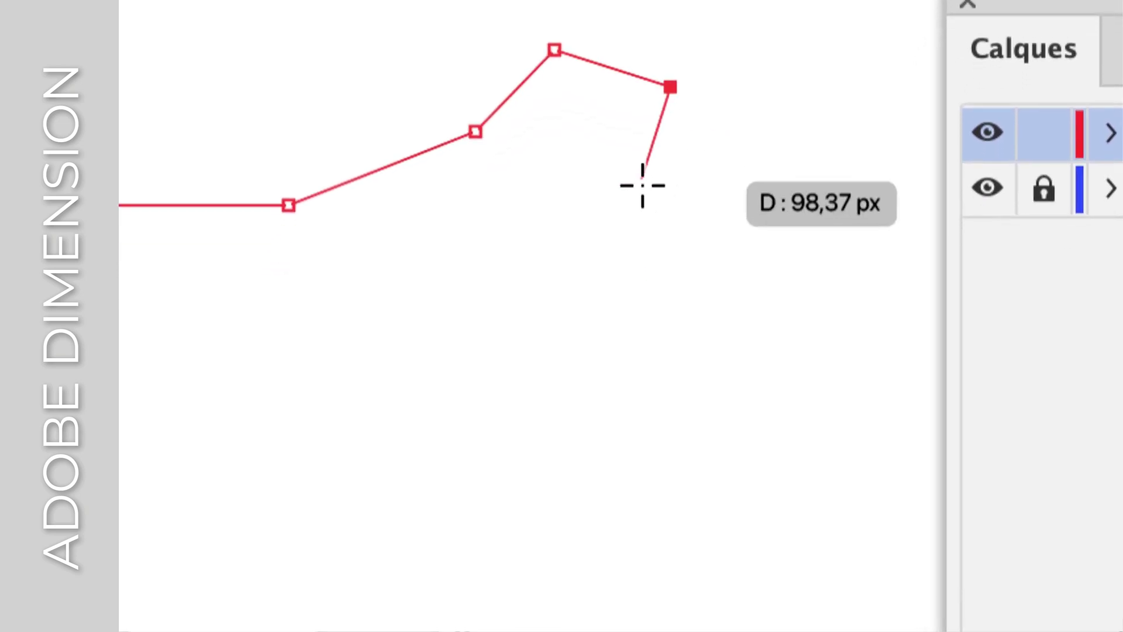
Step: Continue the profile with a curved outer edge sweeping down and back, ending in a flat base at the guide
drag(619, 204, 540, 224)
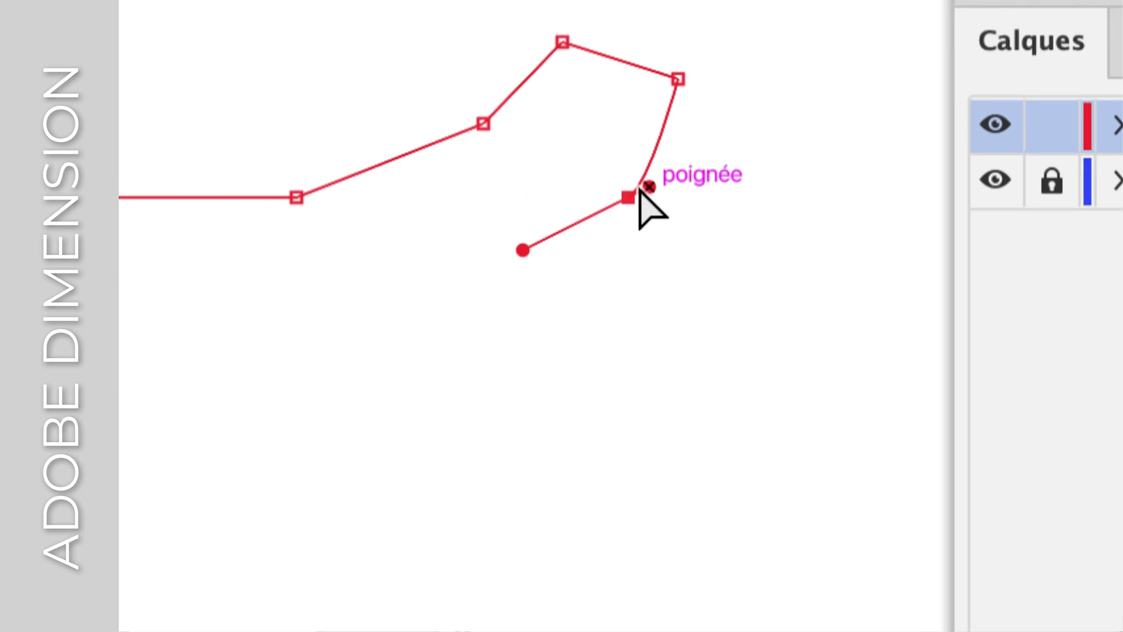
drag(649, 187, 704, 147)
drag(529, 260, 527, 259)
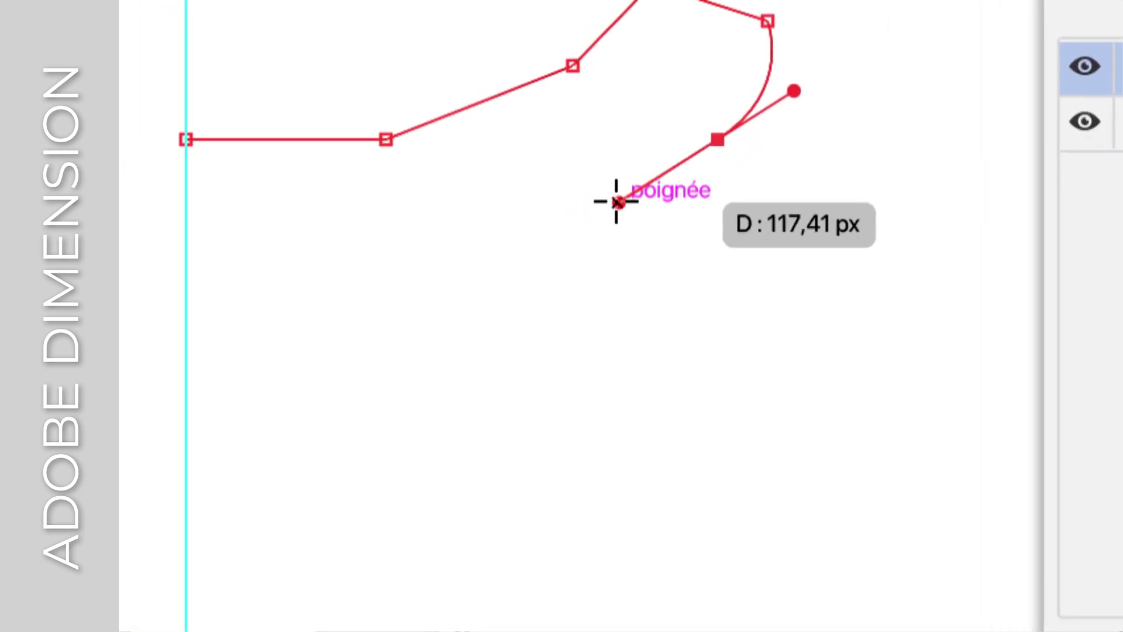
mouse_move(616, 201)
mouse_down()
mouse_move(464, 230)
mouse_move(603, 200)
mouse_up()
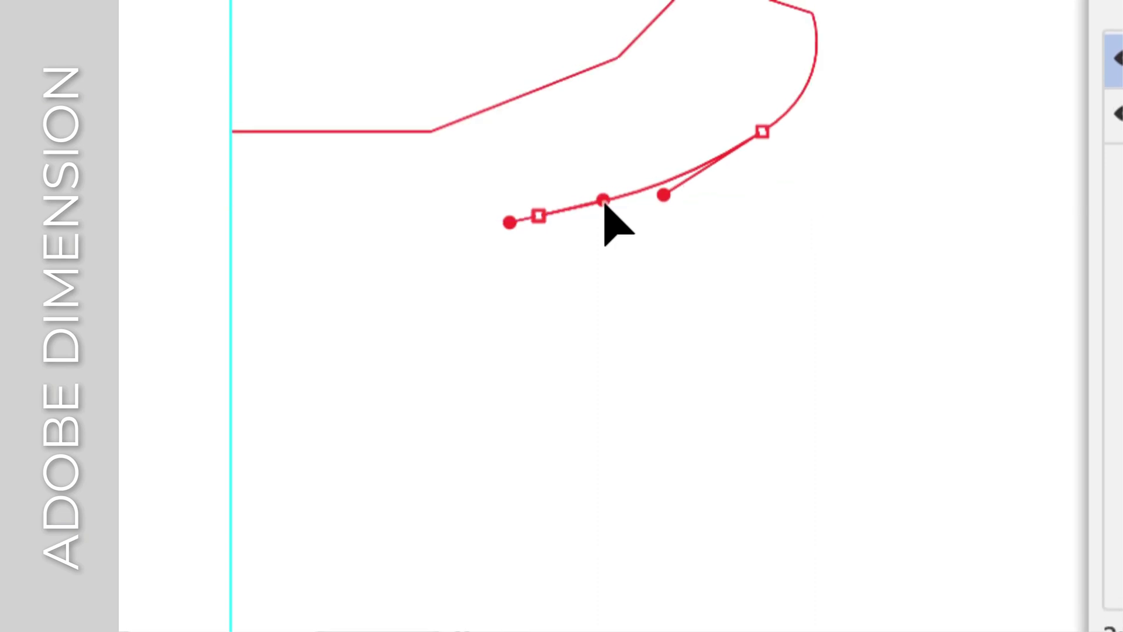
drag(541, 218, 588, 214)
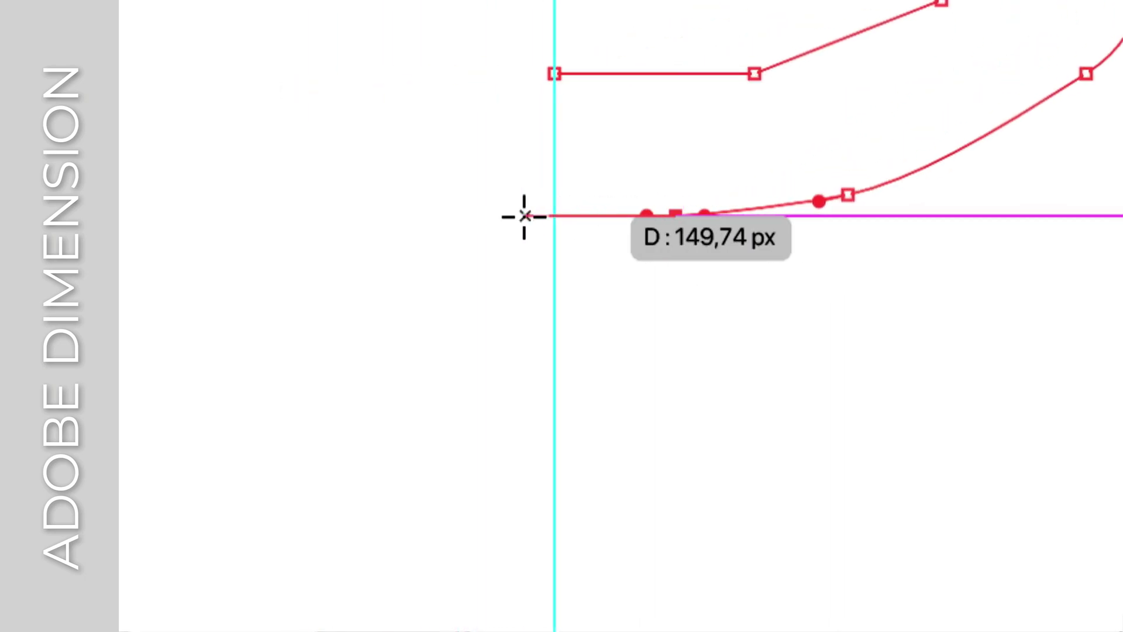
drag(521, 216, 529, 157)
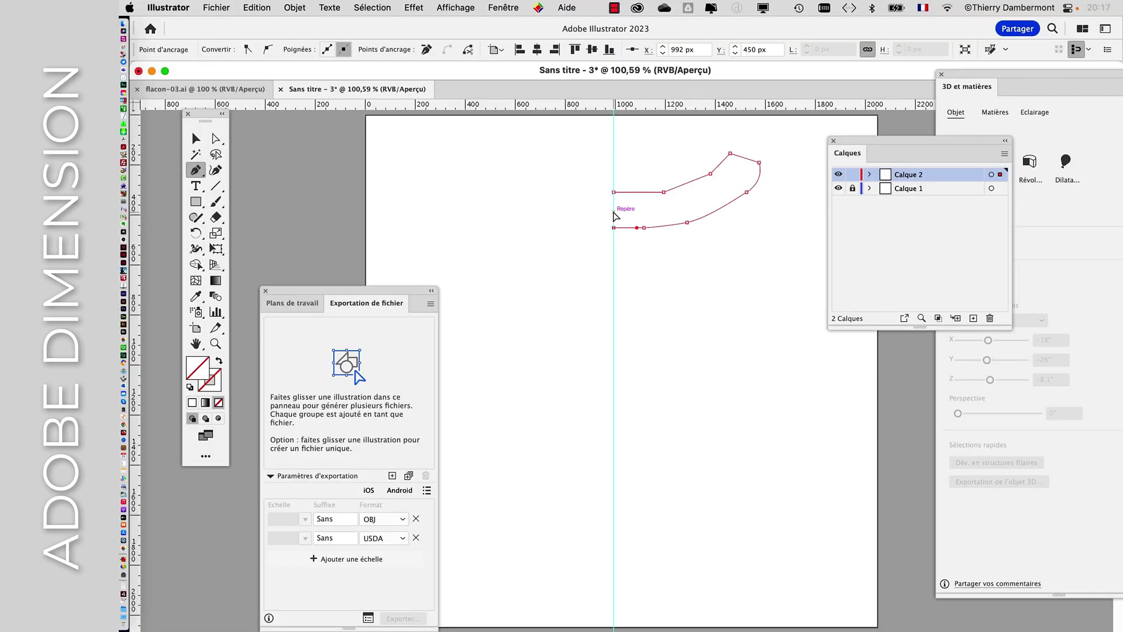
Step: Widen the whole profile horizontally away from the guide with Free Transform, nearly to the artboard's edge
alt+scroll(648, 224, down, 2)
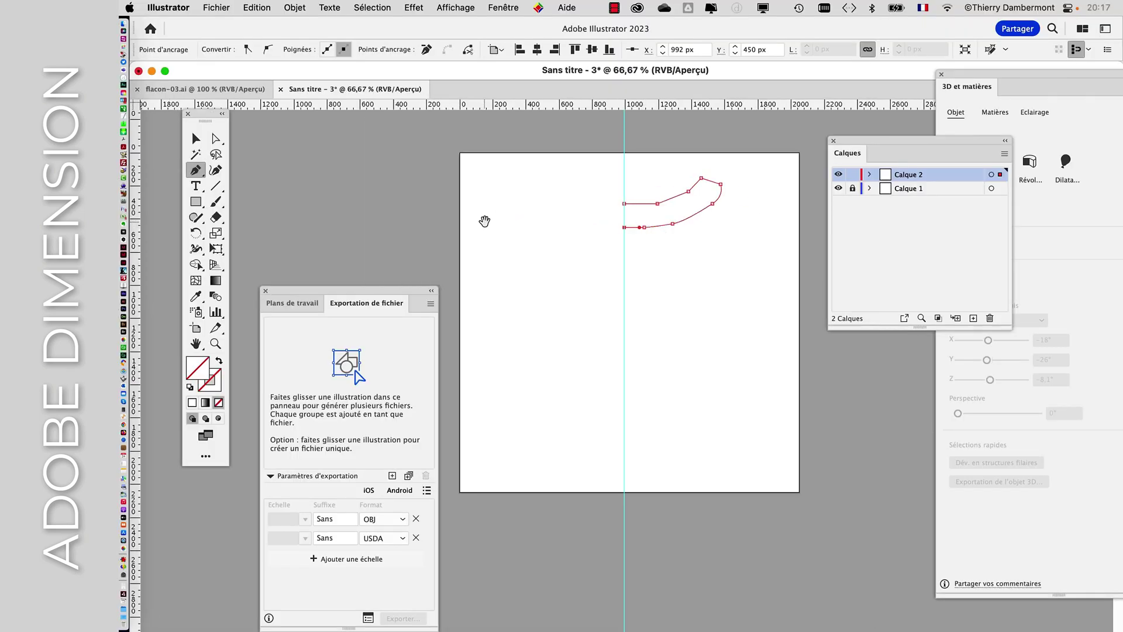
drag(485, 221, 402, 226)
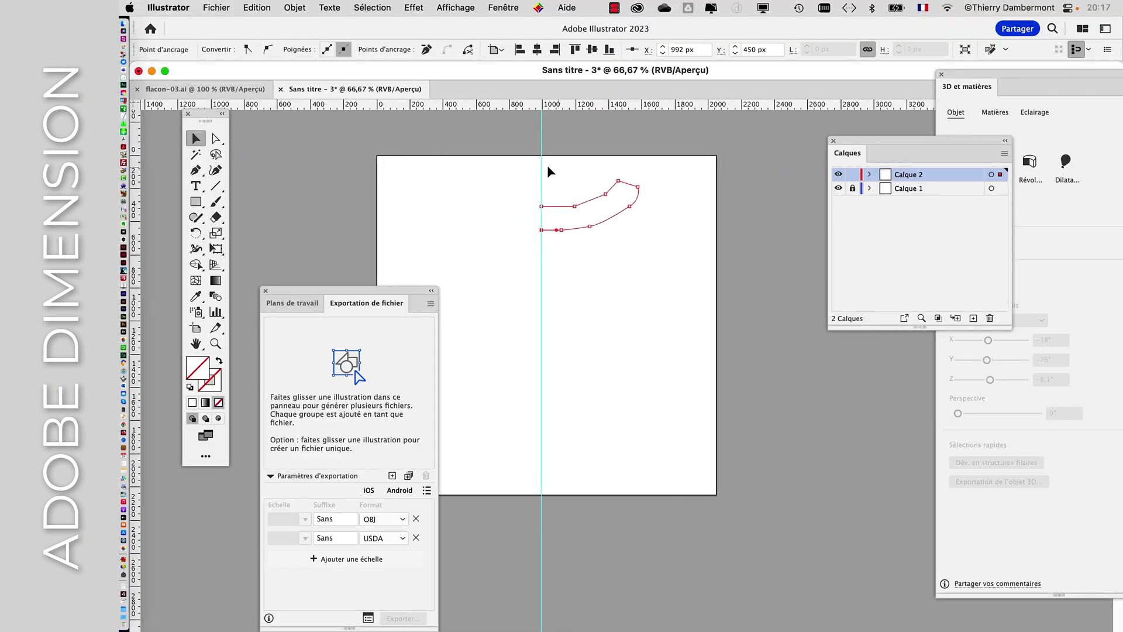
drag(679, 288, 679, 286)
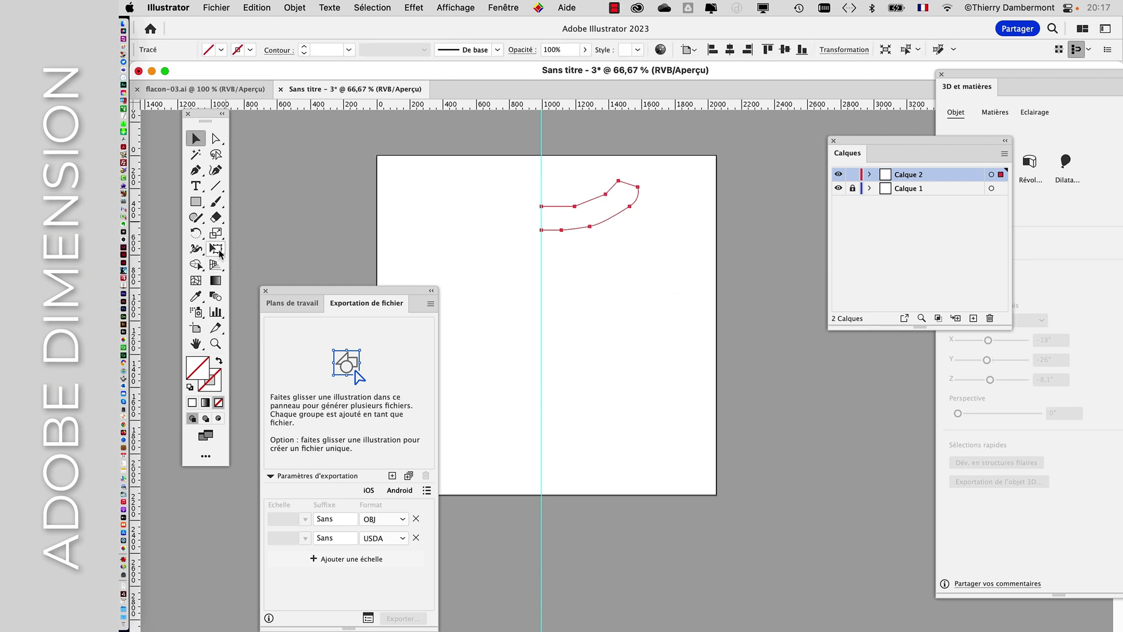
click(219, 251)
drag(638, 206, 688, 208)
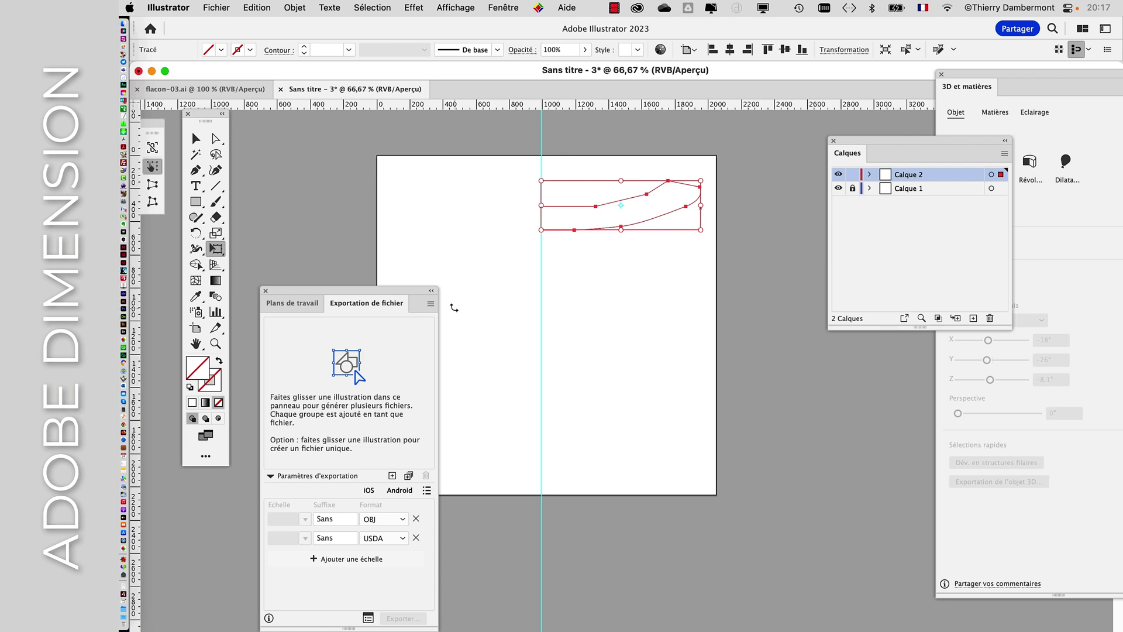
Step: Close the layers window and move the export and 3D windows so the profile has clear space around it
alt+scroll(653, 187, up, 2)
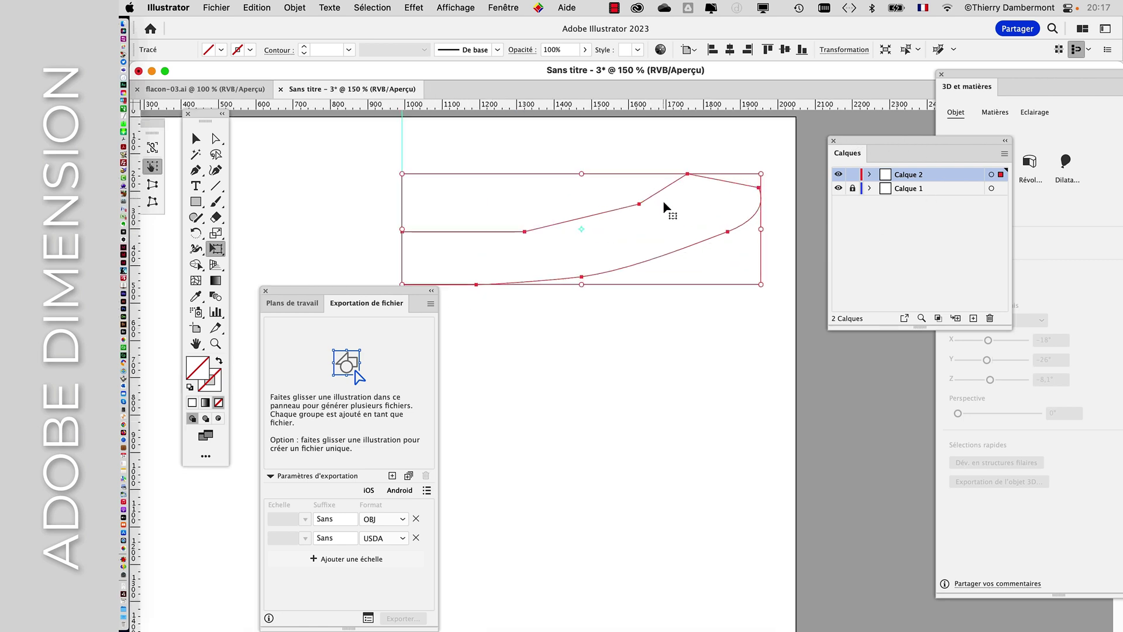
drag(408, 289, 477, 362)
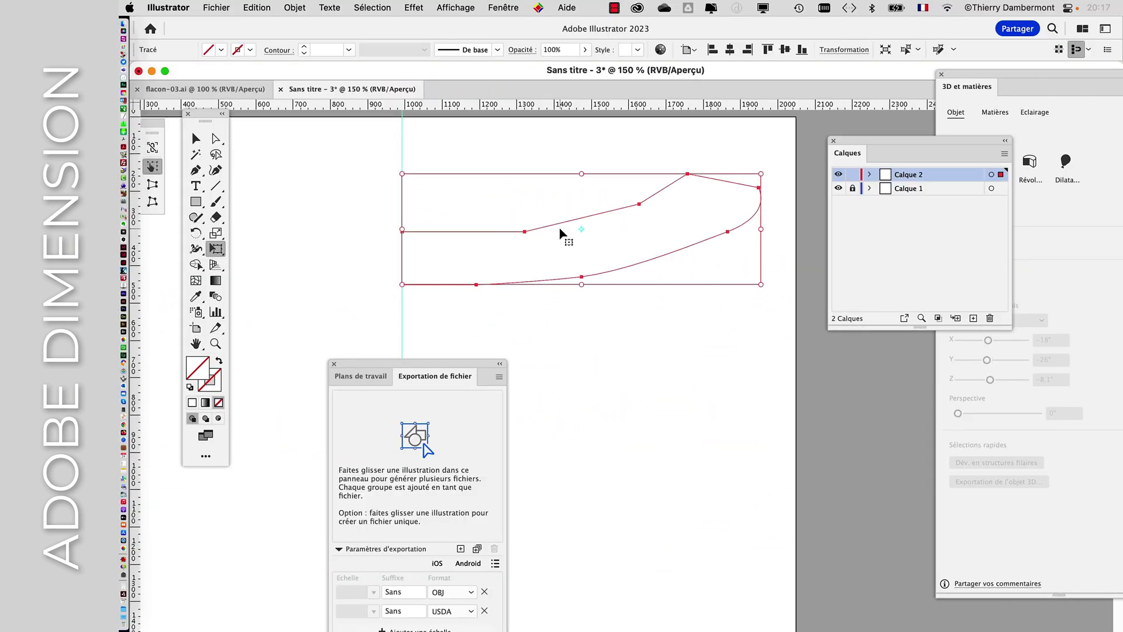
click(834, 141)
drag(963, 75, 812, 41)
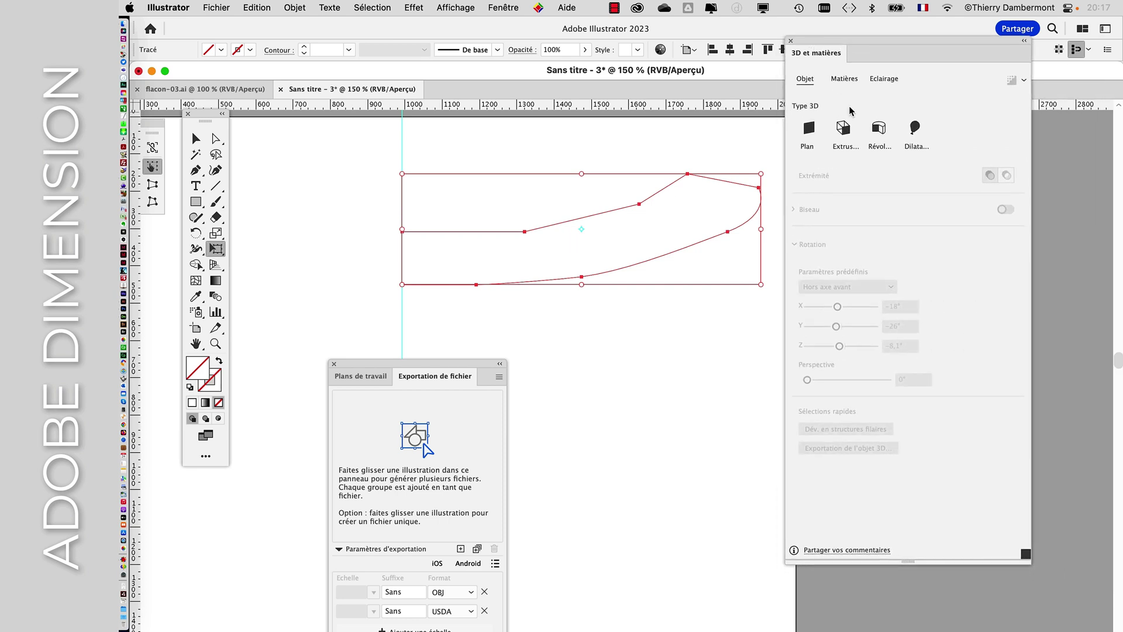
Step: Apply a 360° Revolve to the profile and fill it with the yellow-green swatch C=20 M=0 J=100 N=0
click(879, 130)
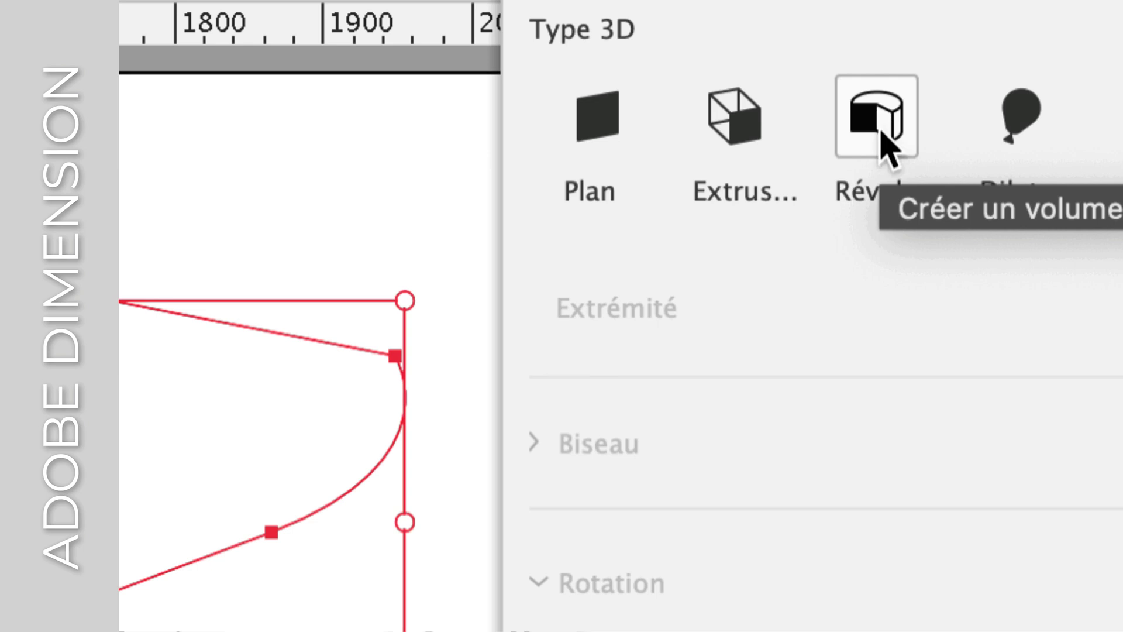
click(882, 144)
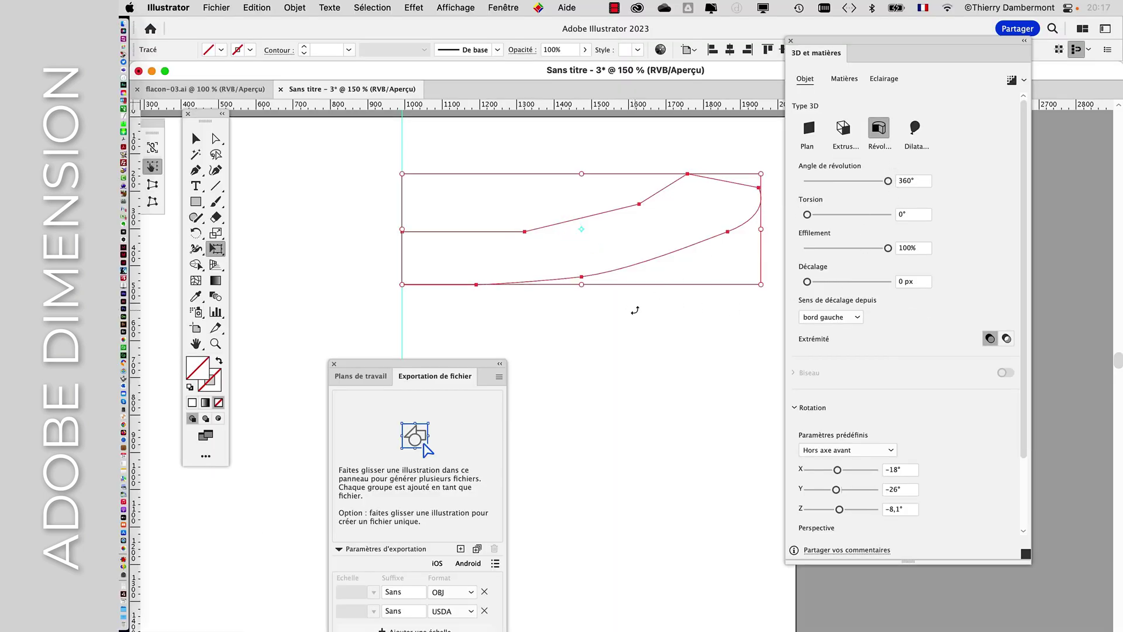
alt+scroll(635, 310, down, 2)
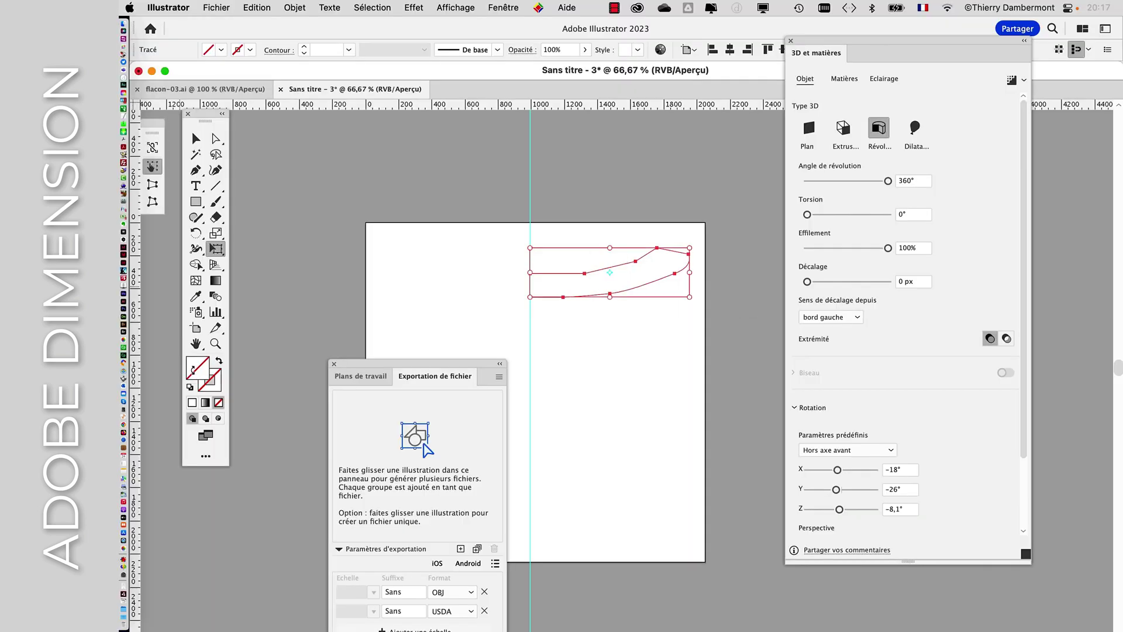
click(507, 7)
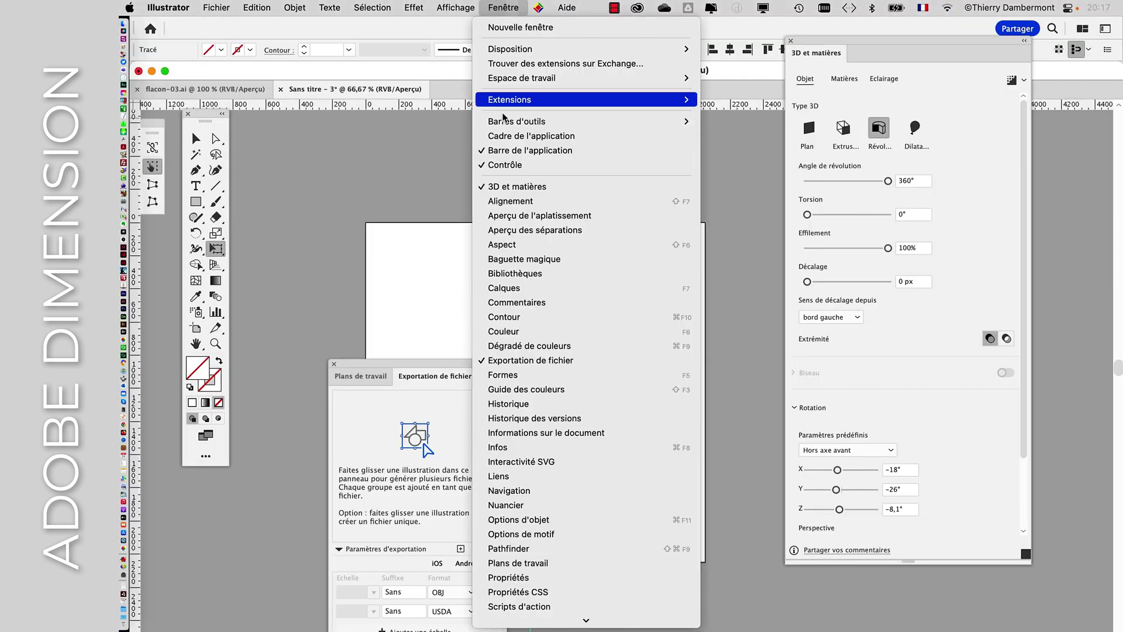
click(561, 507)
click(852, 211)
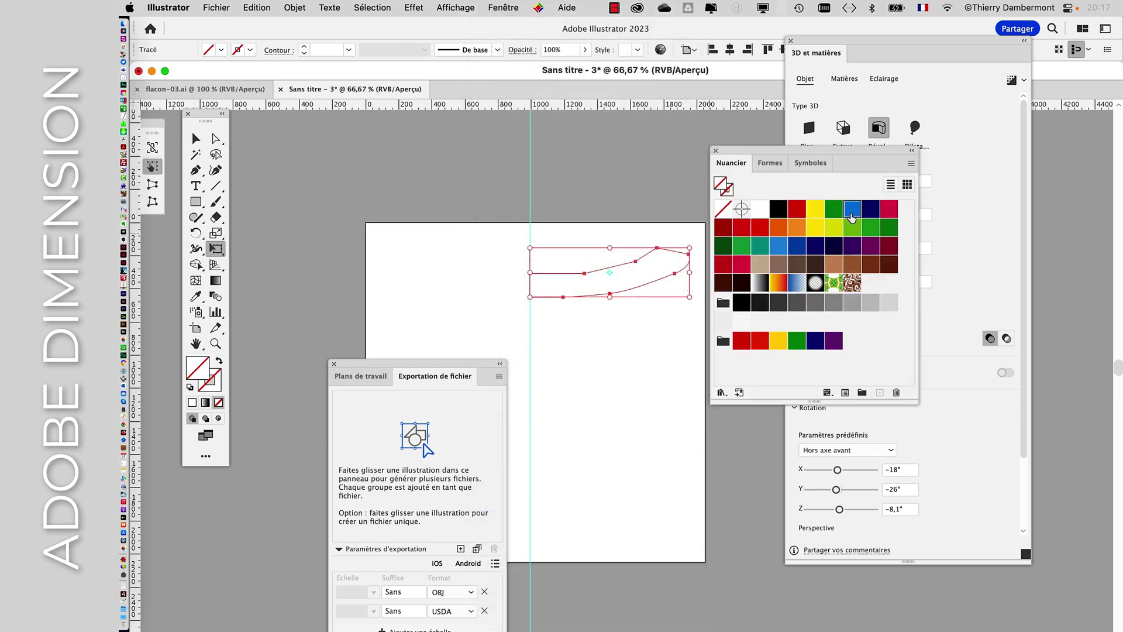
click(833, 227)
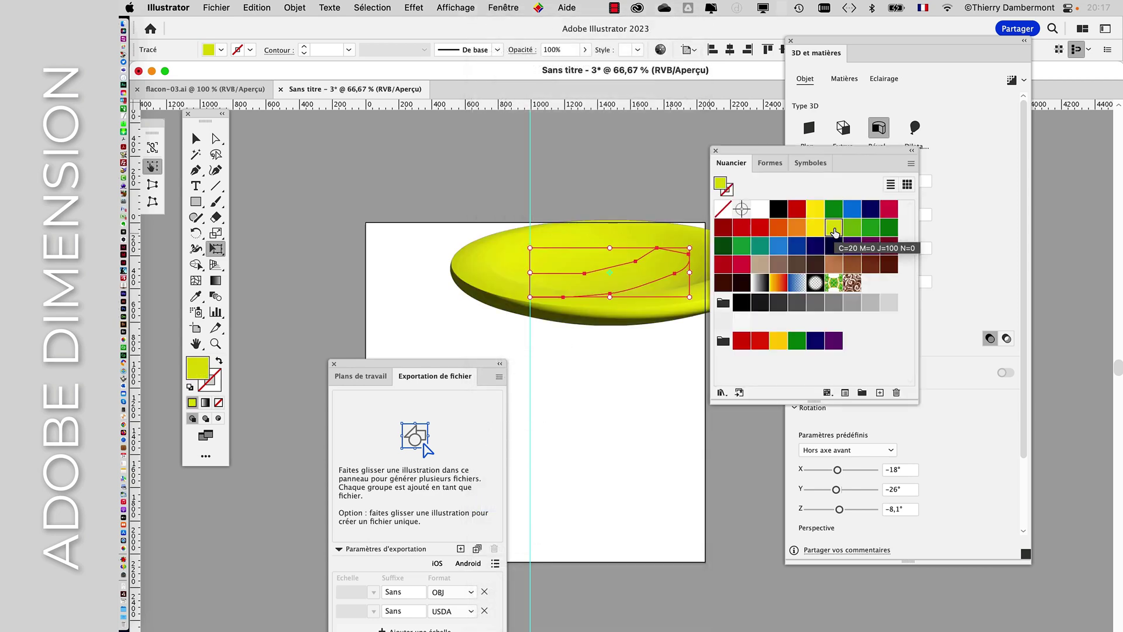
Step: Move the swatches window off the revolved plate and raise the export window fully into view
drag(771, 151, 965, 193)
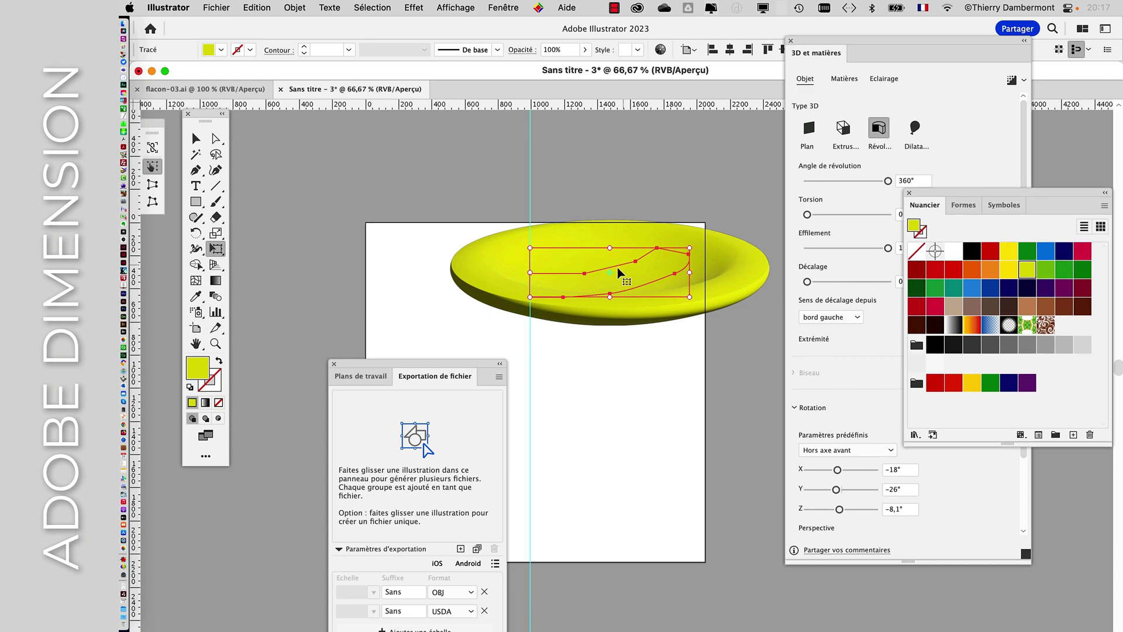
alt+scroll(665, 278, up, 2)
alt+scroll(666, 278, down, 1)
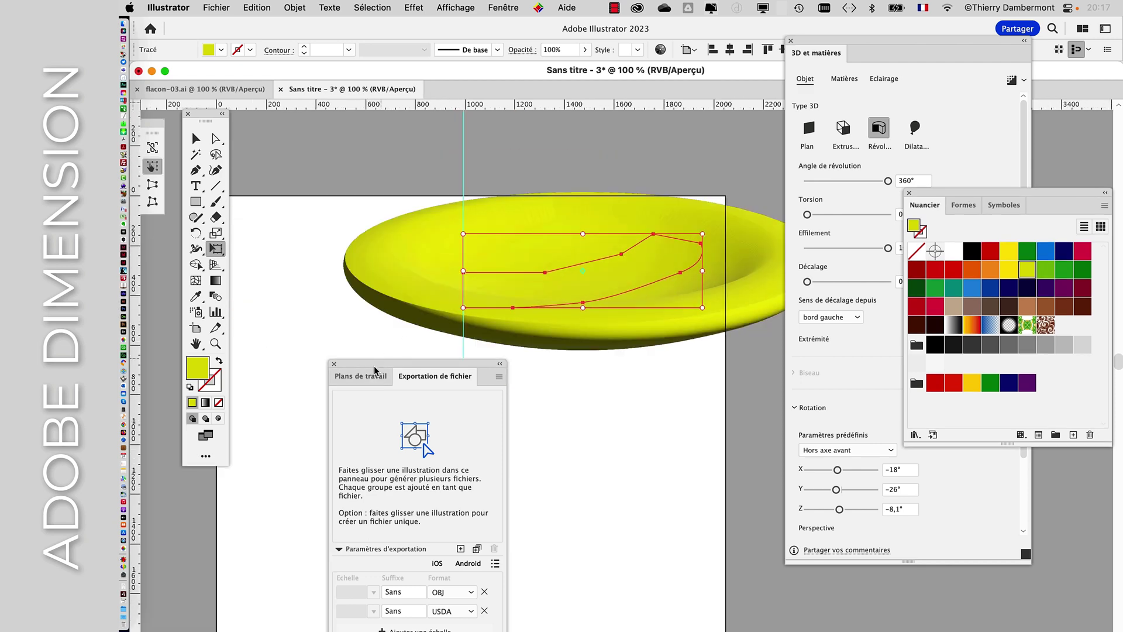
drag(378, 375, 346, 133)
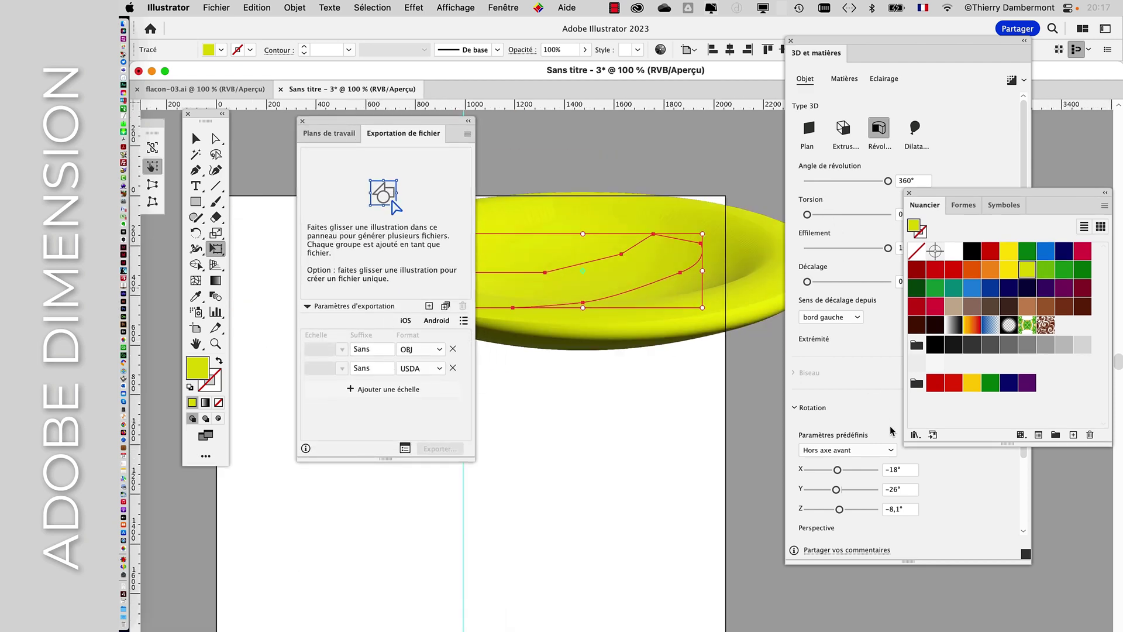
Step: Export the revolved plate as a 3D object to the "flacon à cassures" folder, removing the USDA formats and keeping only OBJ
scroll(943, 490, down, 3)
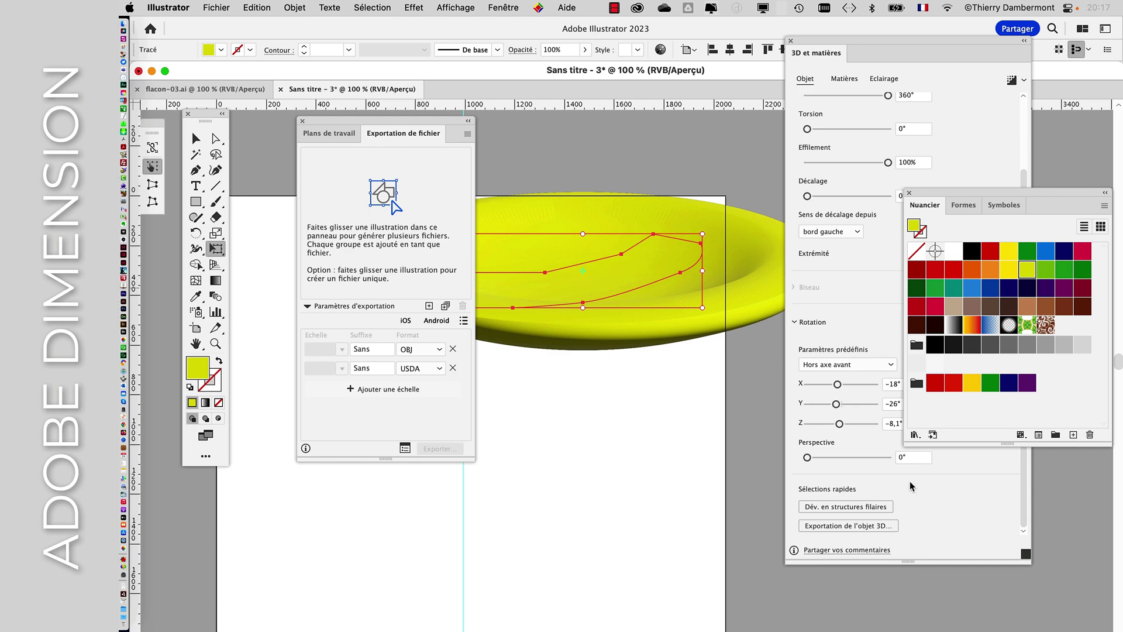
click(845, 528)
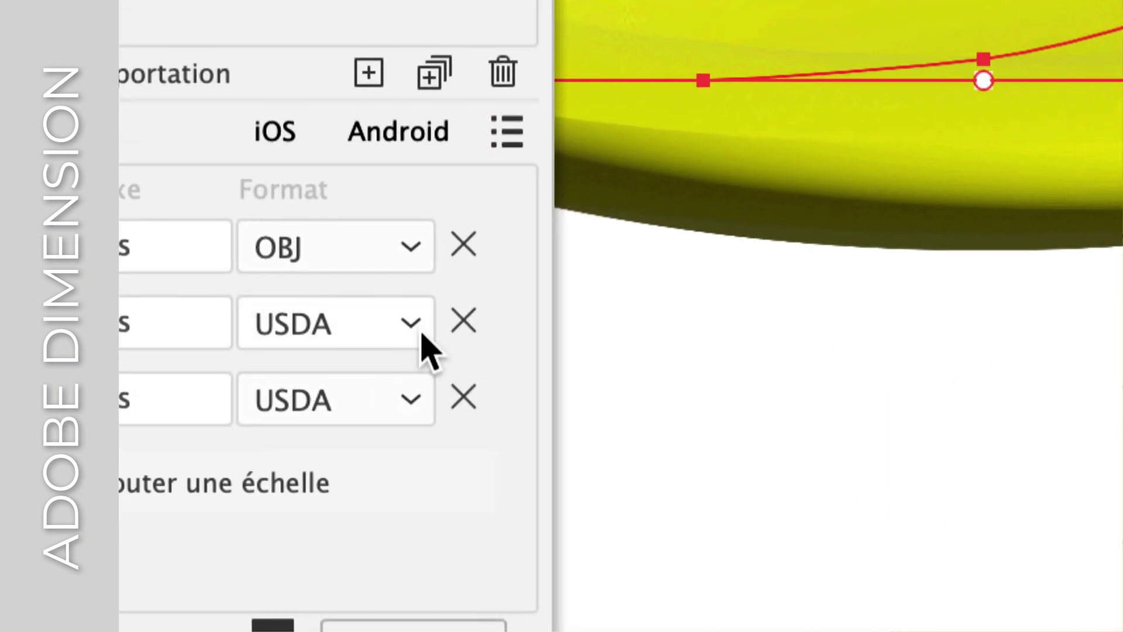
click(463, 321)
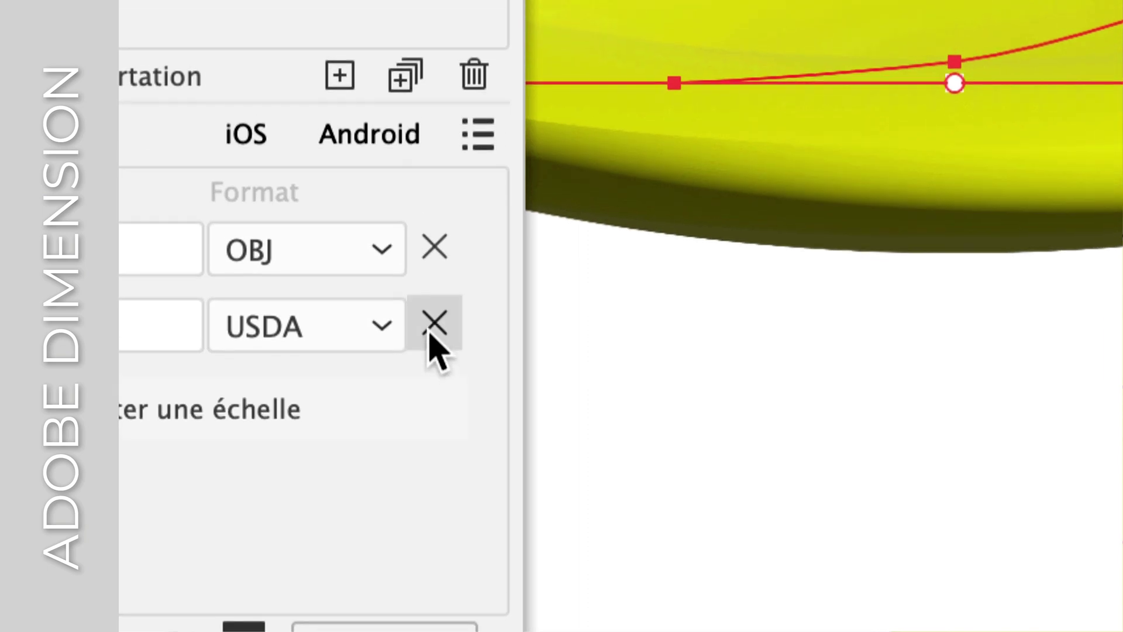
click(463, 320)
click(310, 278)
click(310, 279)
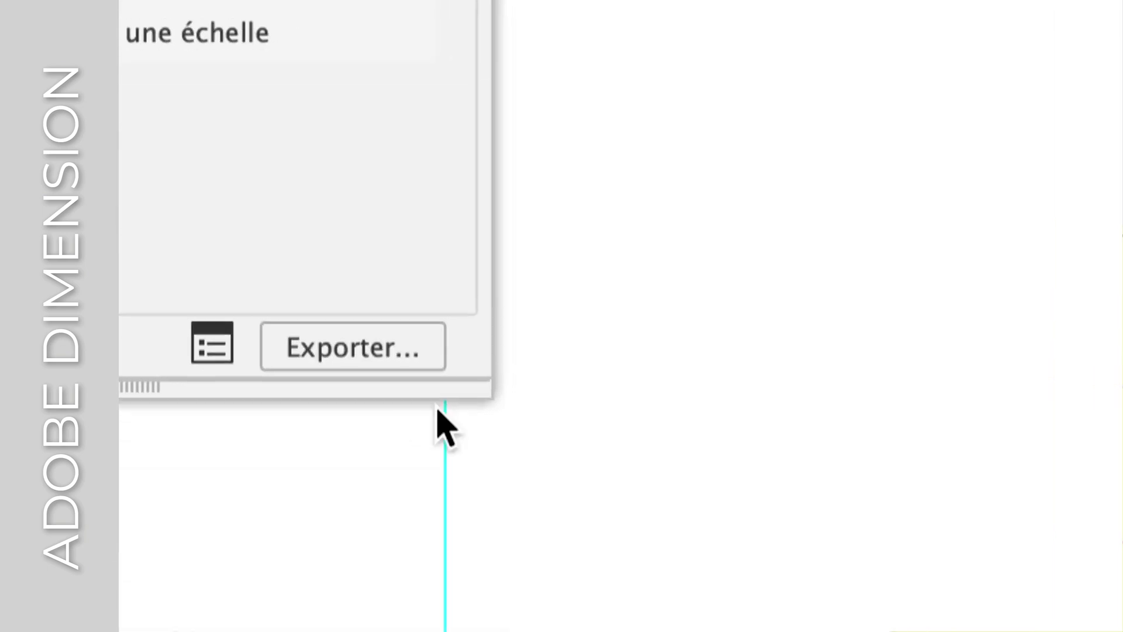
click(847, 631)
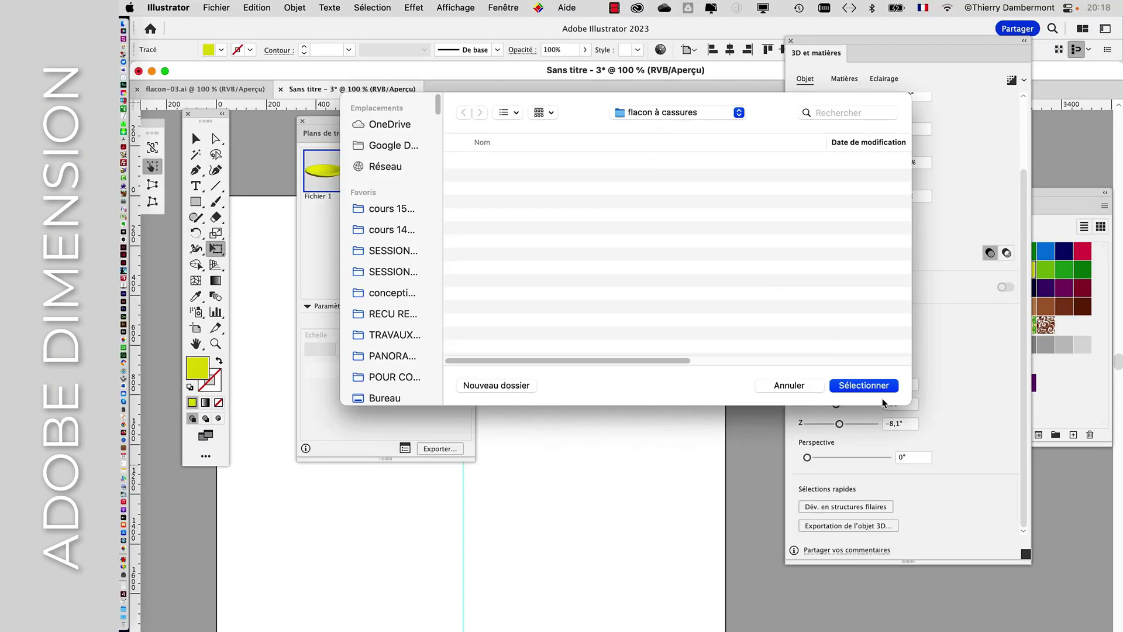
click(882, 388)
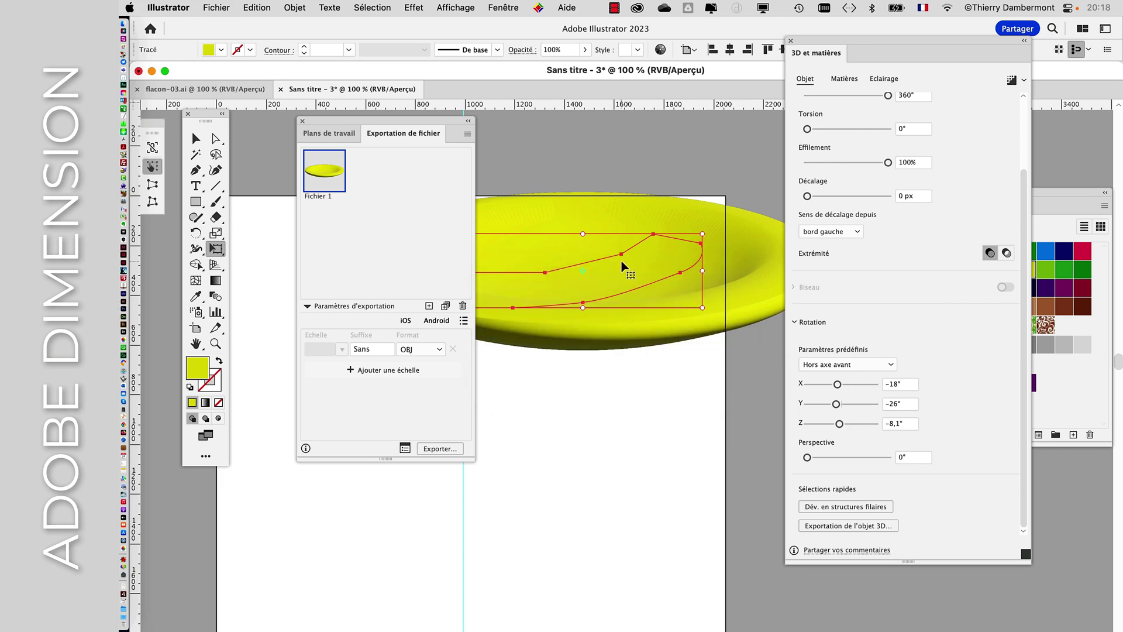
Step: Switch to Adobe Dimension and import "Fichier 1.obj" from the OBJ subfolder of "flacon à cassures" into the scene
key(r)
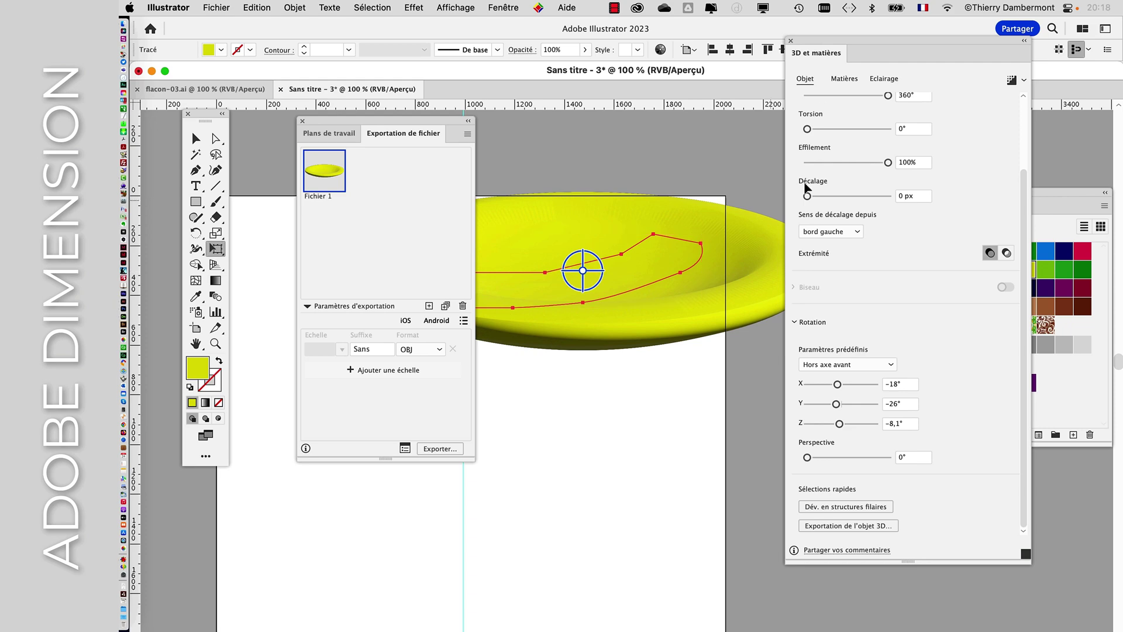
key(super+Tab)
key(super+Tab)
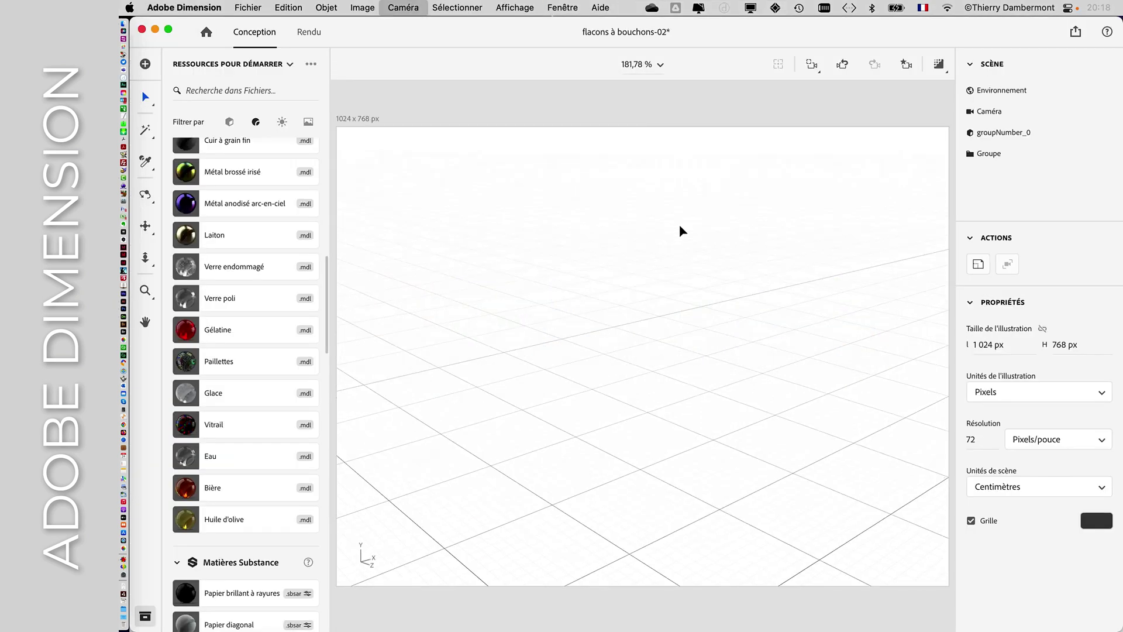
click(257, 7)
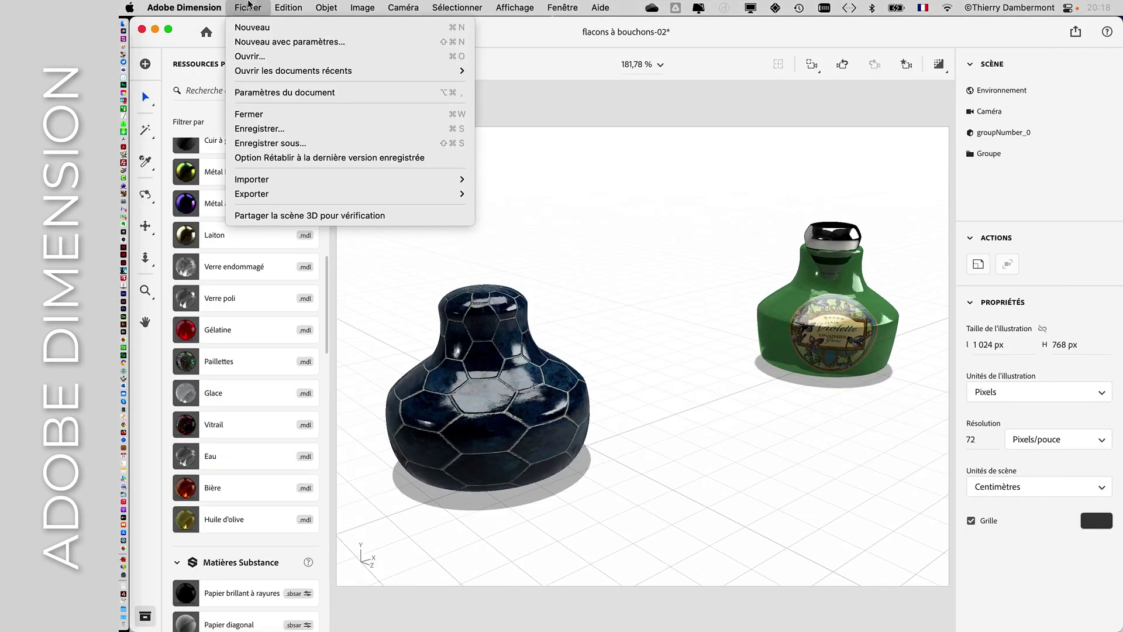
mouse_move(288, 179)
click(515, 180)
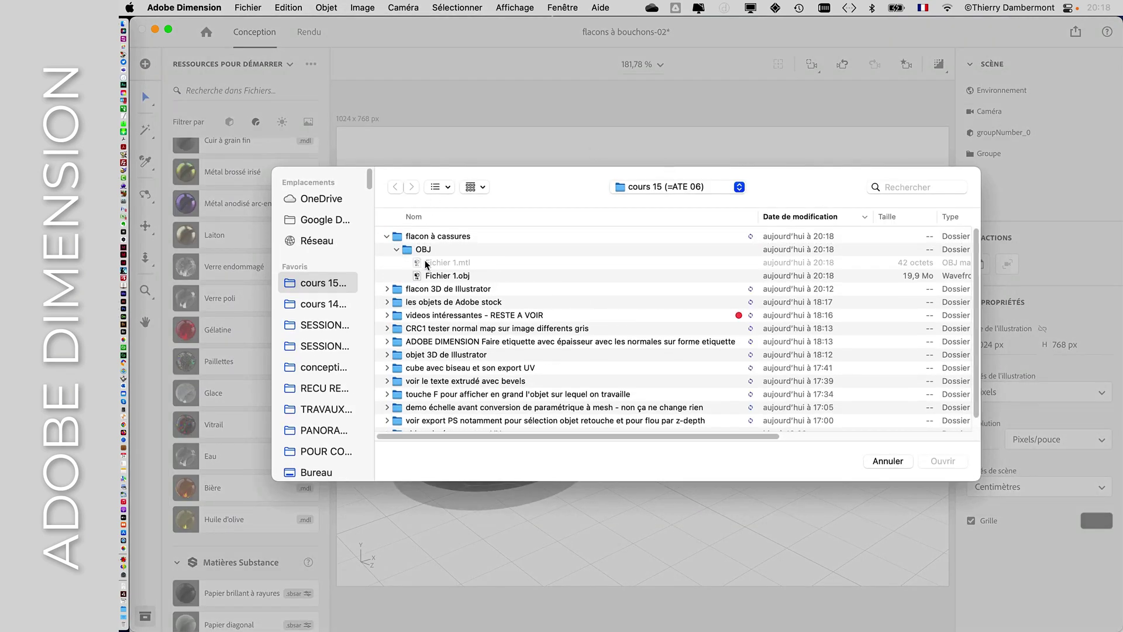
click(430, 277)
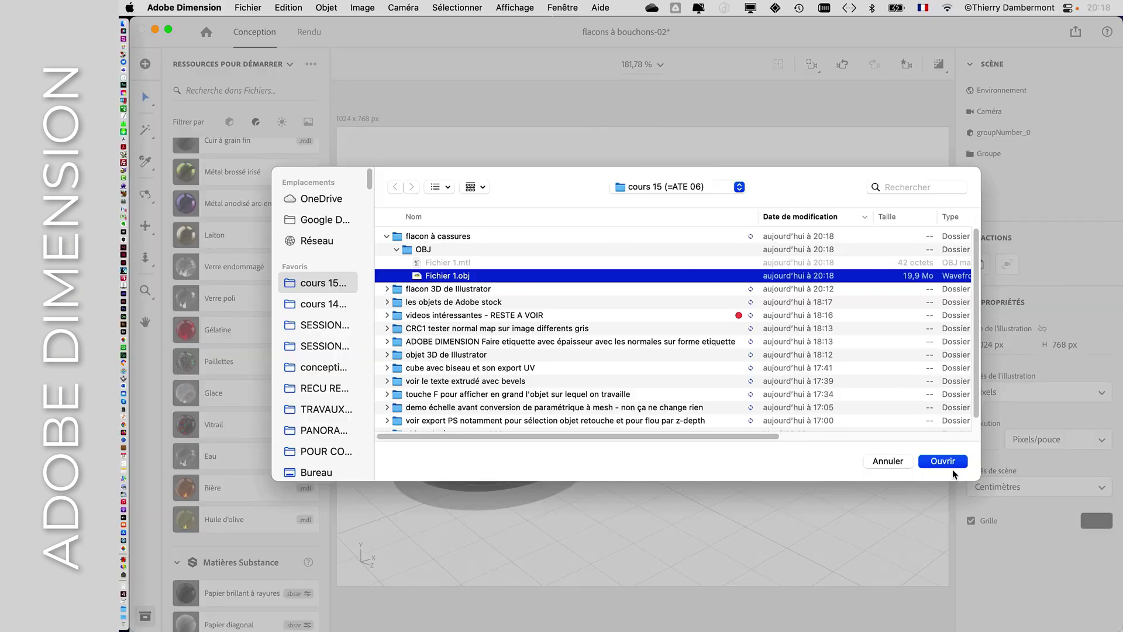
click(952, 467)
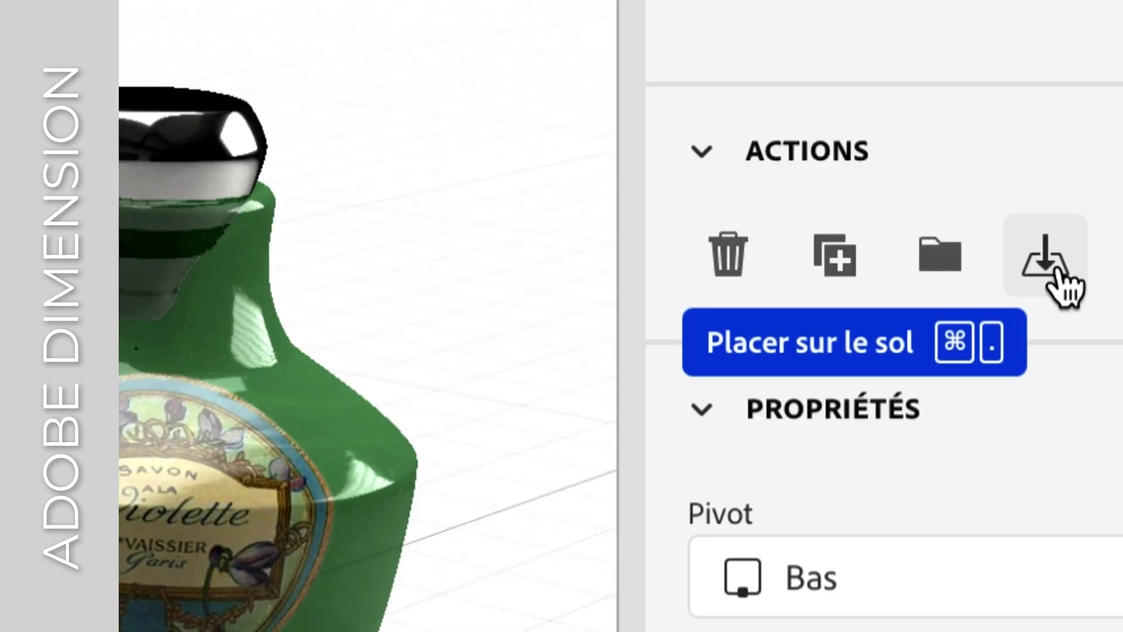
Step: Place the plate on the ground and move it in front of the bottles to about X 14.3 cm, Z 46 cm
click(1059, 269)
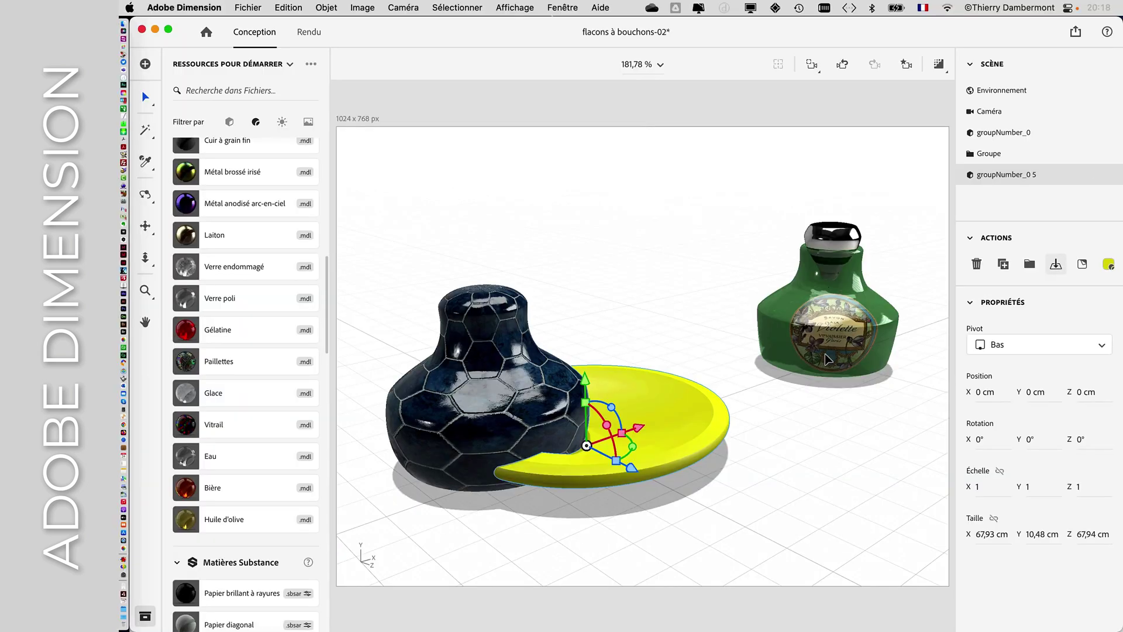
drag(590, 450, 777, 502)
key(f)
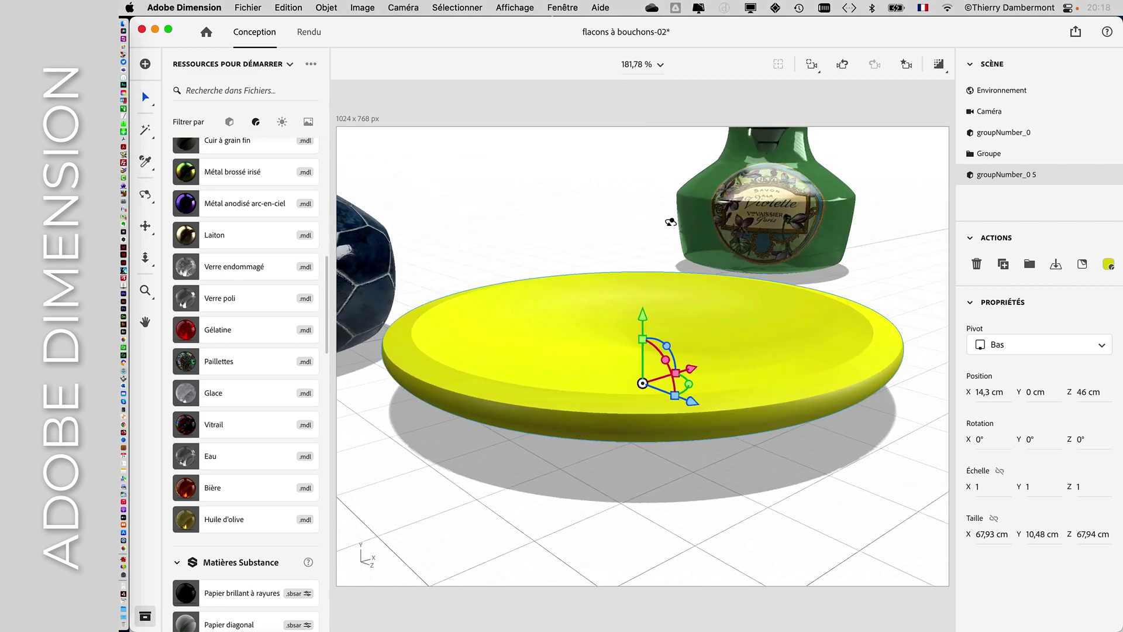
right_drag(672, 223, 631, 253)
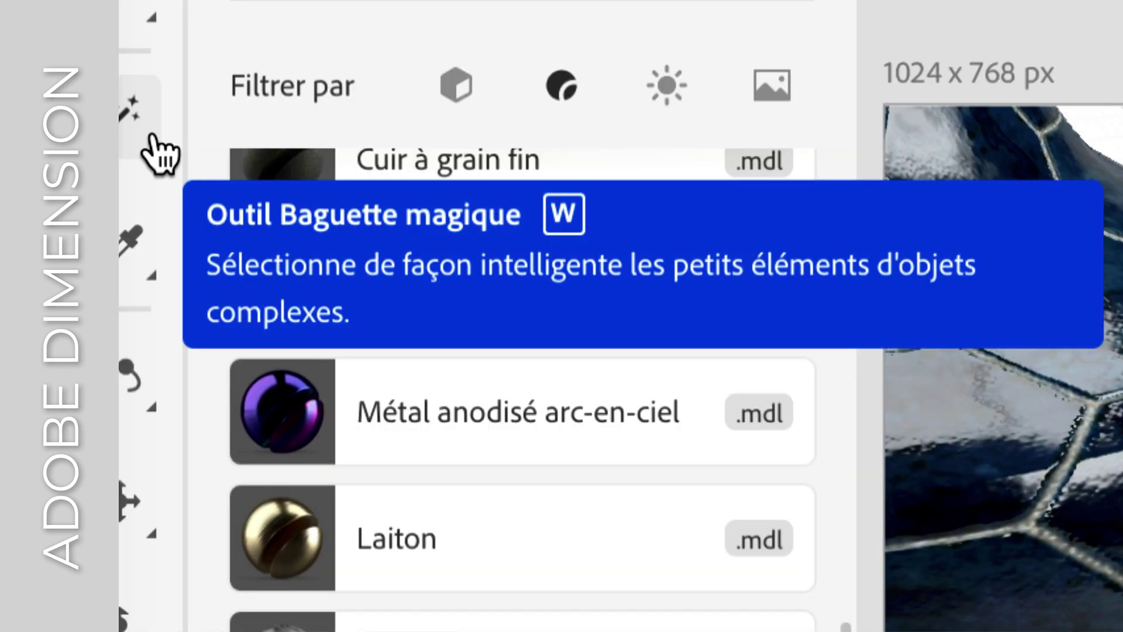
Step: Activate the Magic Wand tool and set its selection size to Petit
click(133, 126)
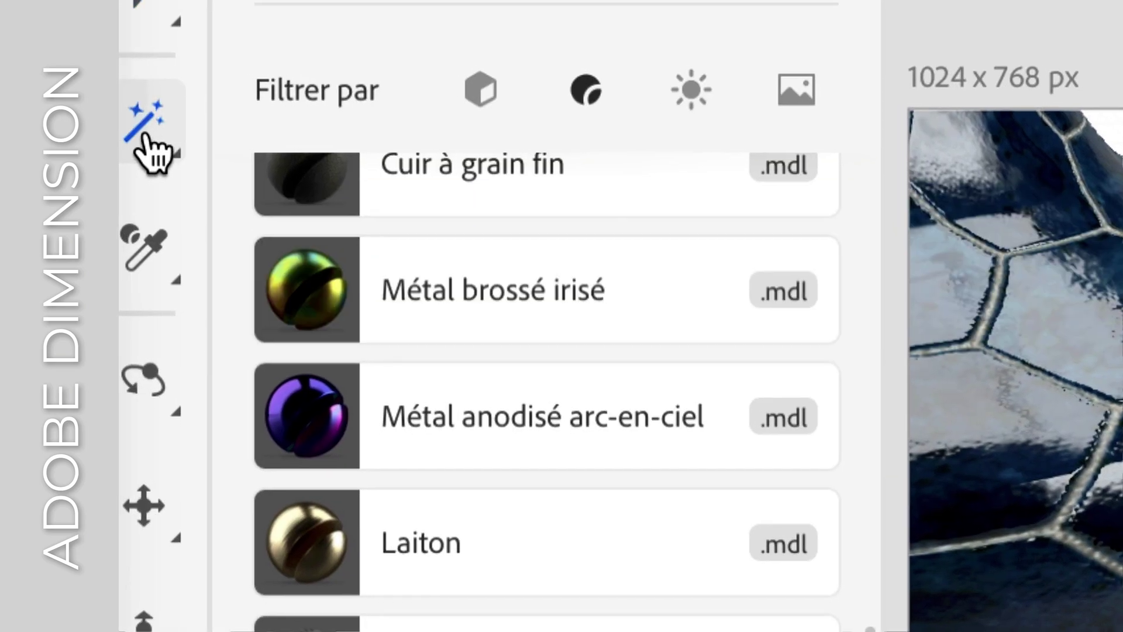
click(145, 134)
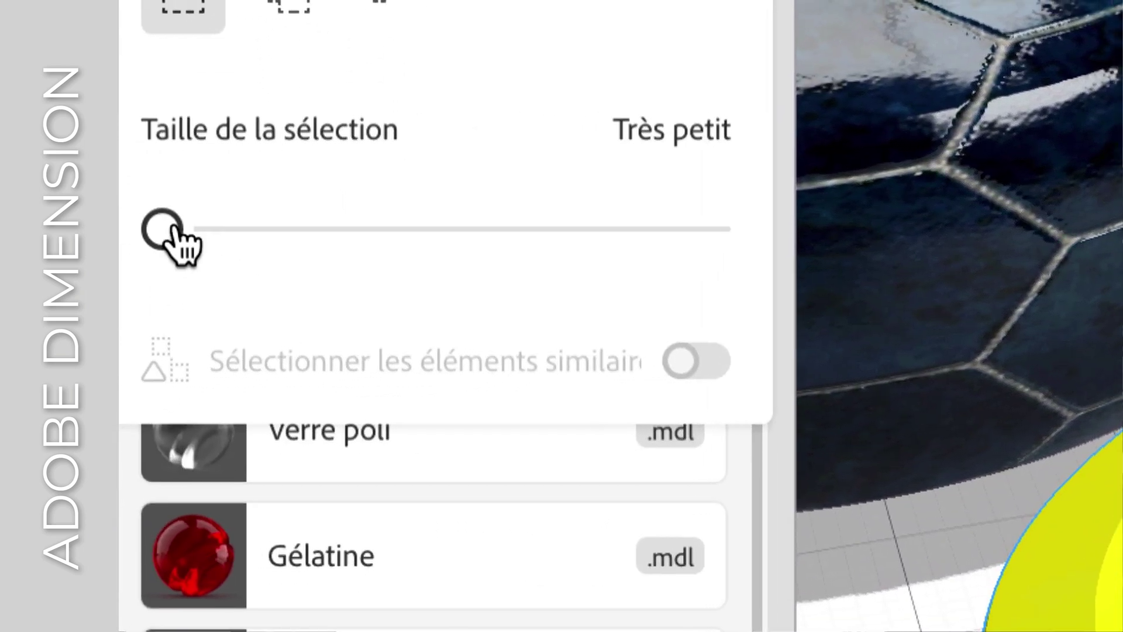
drag(124, 221, 666, 221)
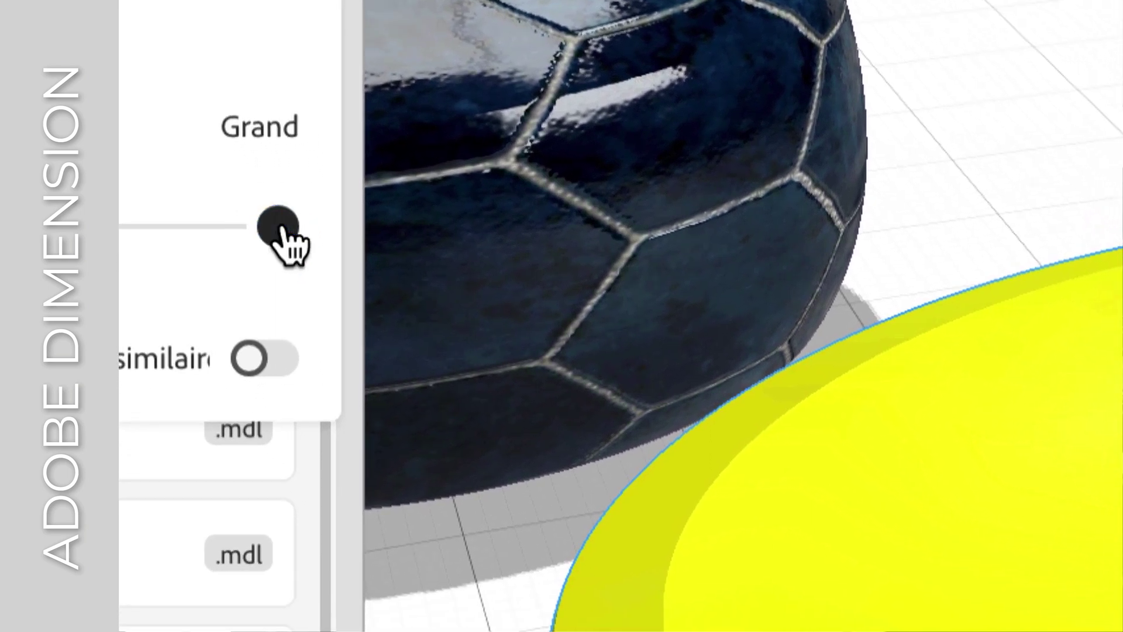
drag(282, 229, 170, 226)
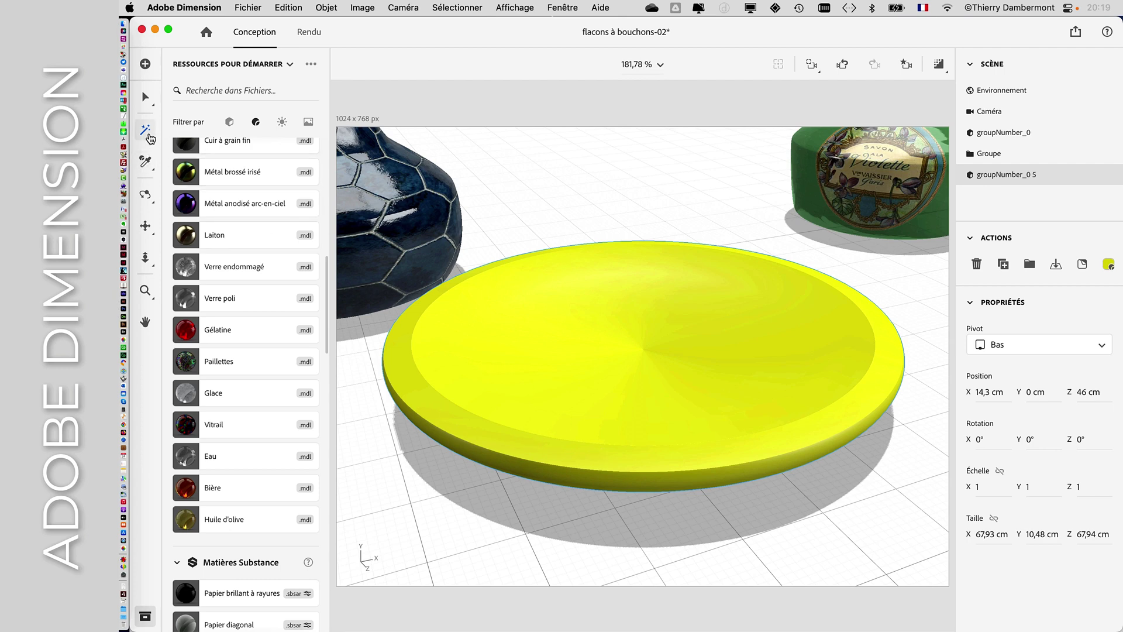
click(149, 135)
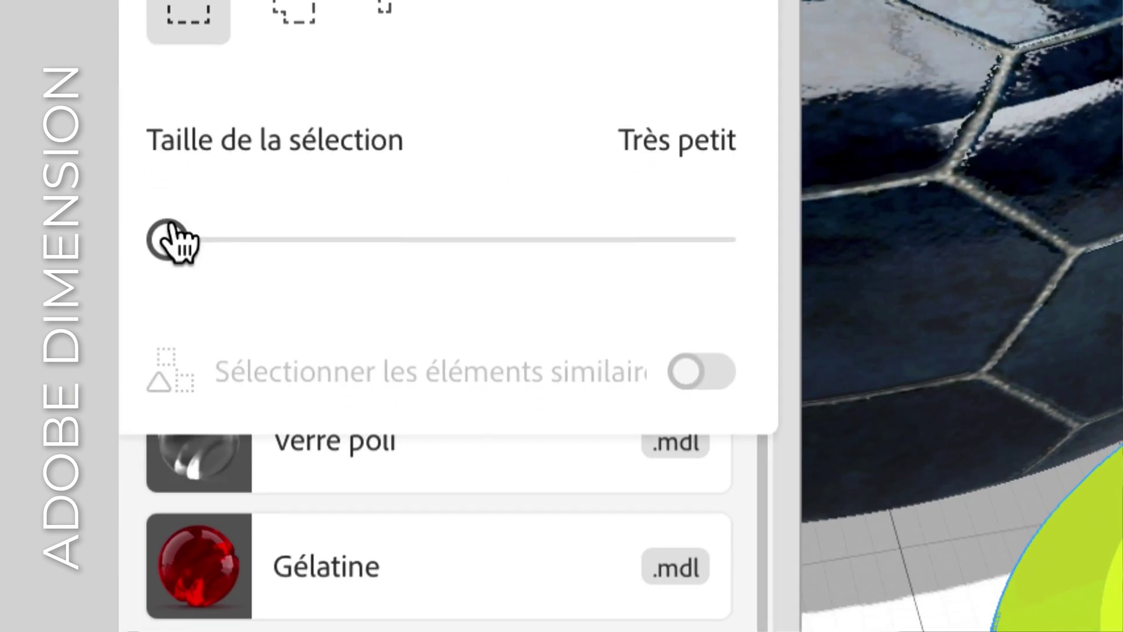
drag(178, 248, 206, 248)
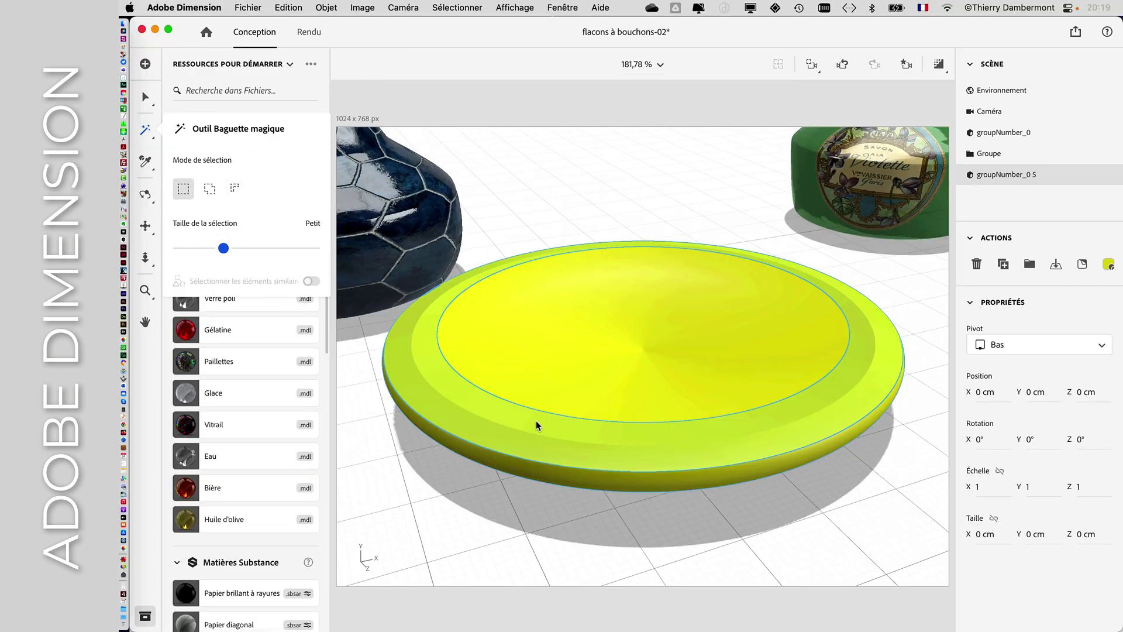
Step: Try Magic Wand selections on different areas of the plate, ending with a selection from its front rim
click(676, 388)
click(671, 440)
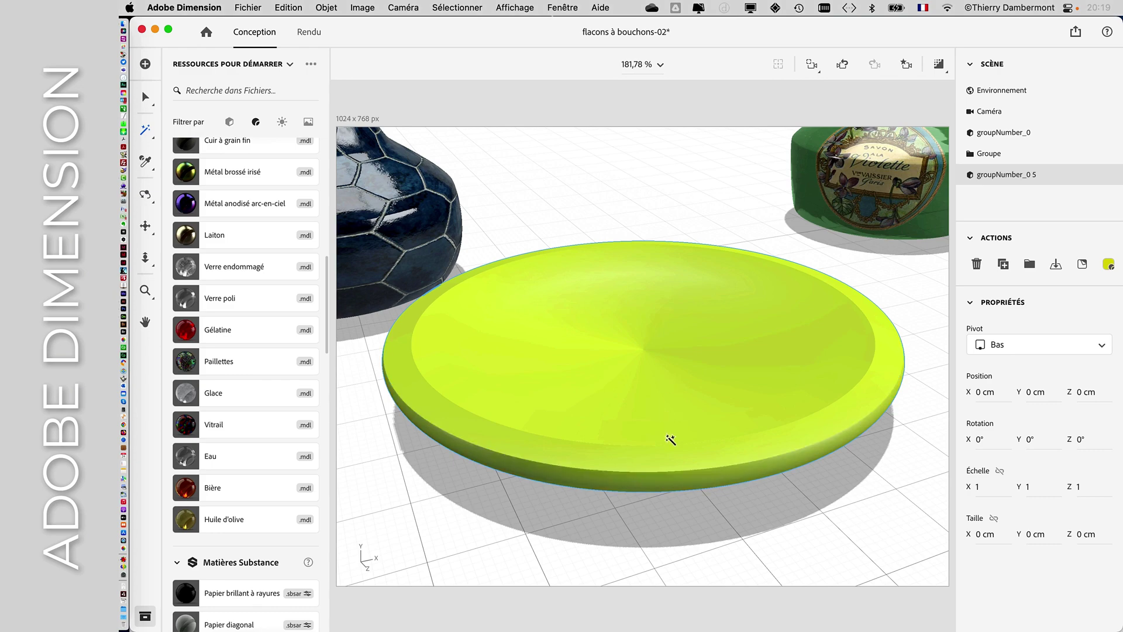
click(703, 524)
click(697, 460)
scroll(773, 442, down, 1)
middle_drag(768, 433, 843, 422)
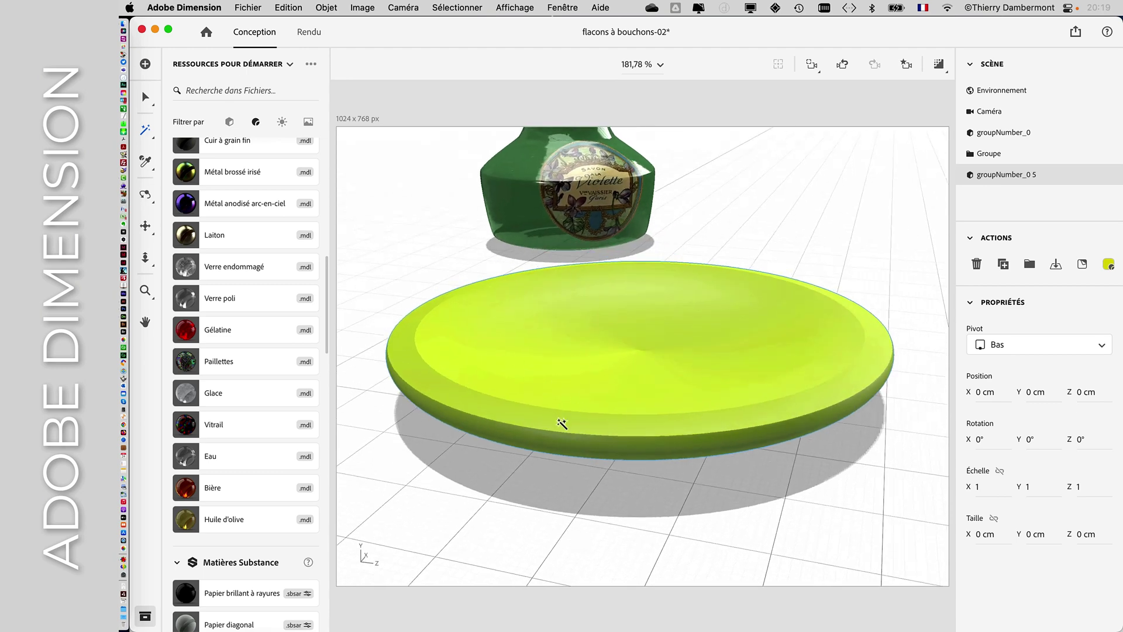
Step: Set the Magic Wand selection size to Très petit and select the flat ring around the plate's top edge
middle_drag(563, 423, 602, 406)
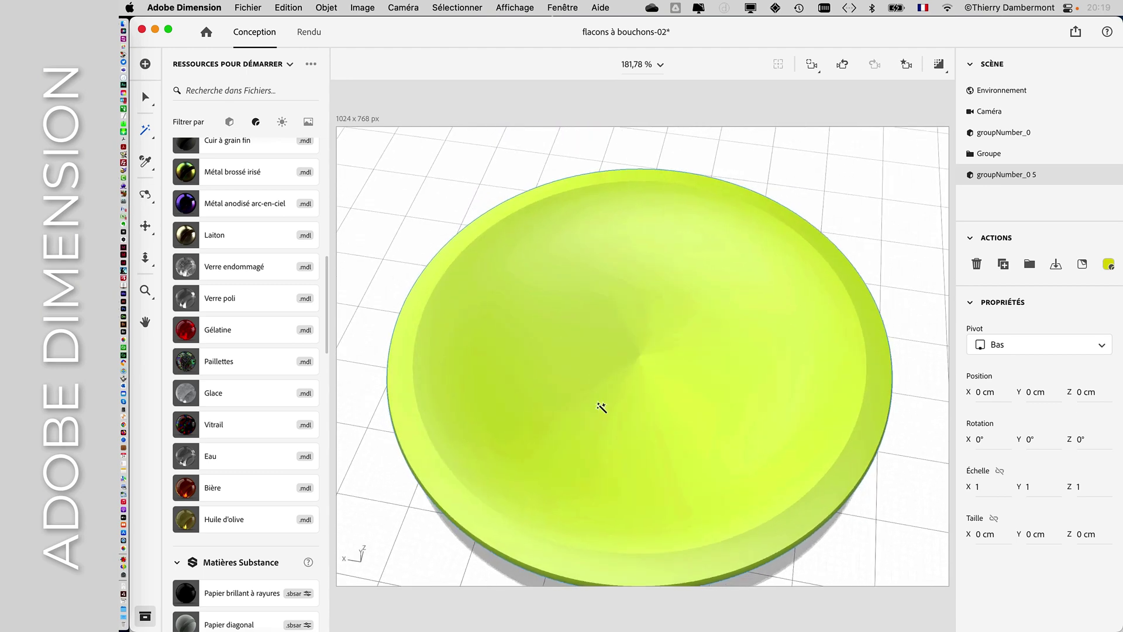
click(447, 207)
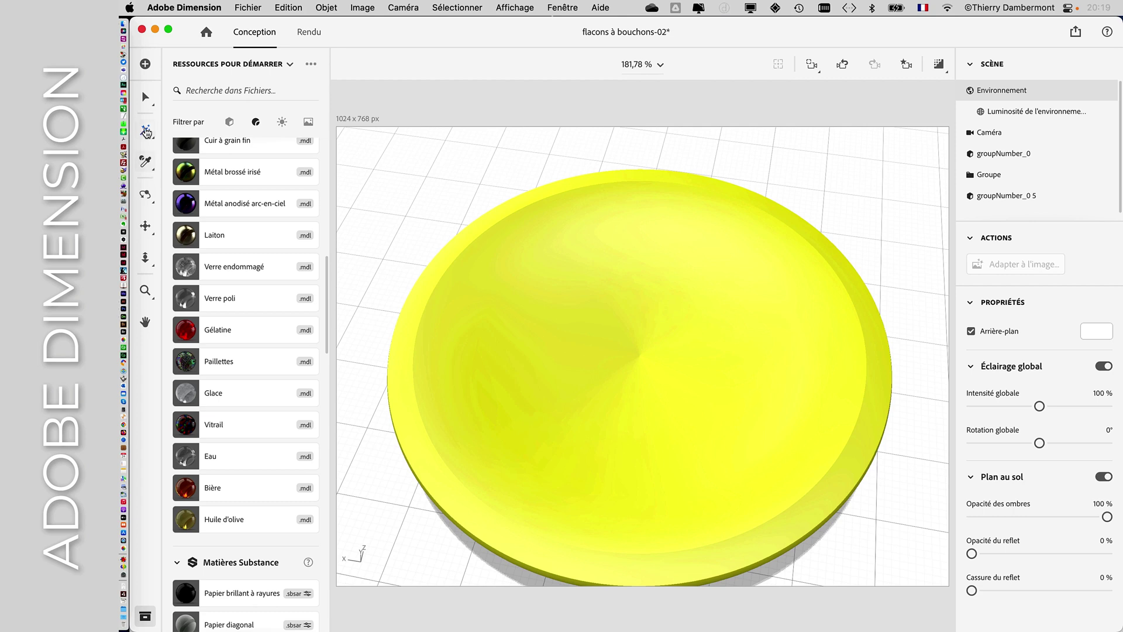
click(145, 130)
drag(233, 248, 195, 250)
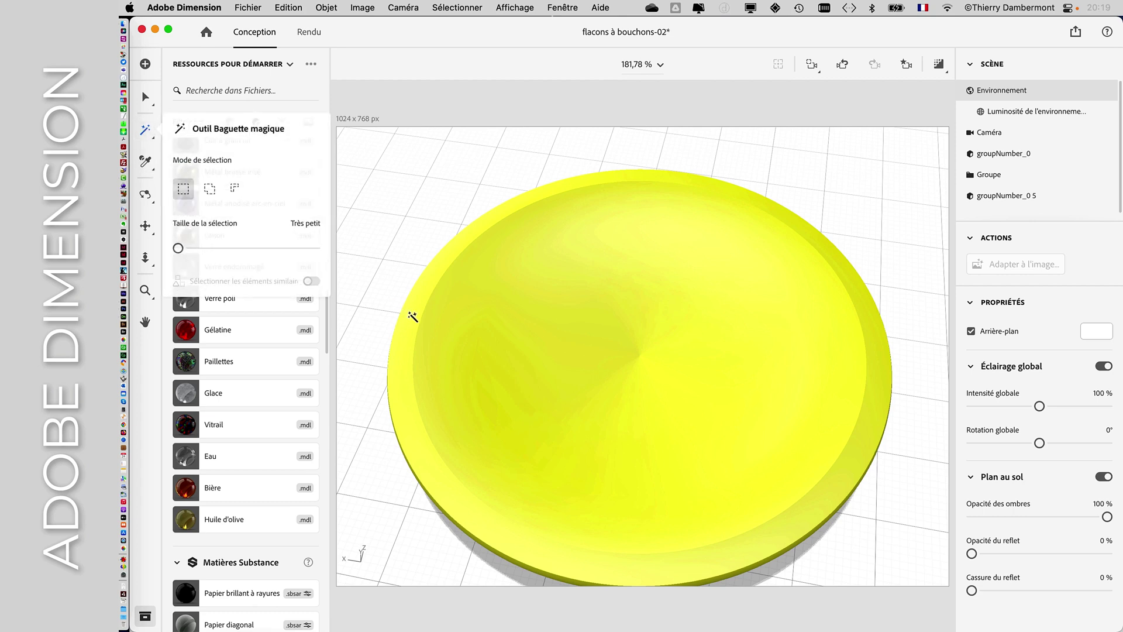
click(415, 321)
right_drag(415, 320, 690, 288)
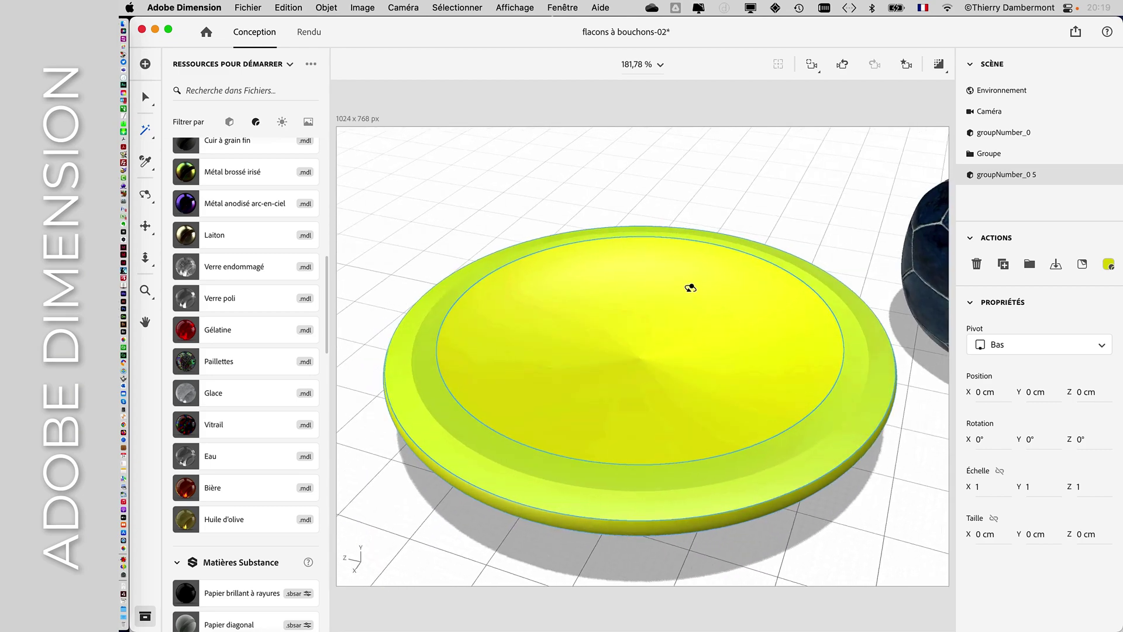
right_drag(631, 347, 383, 238)
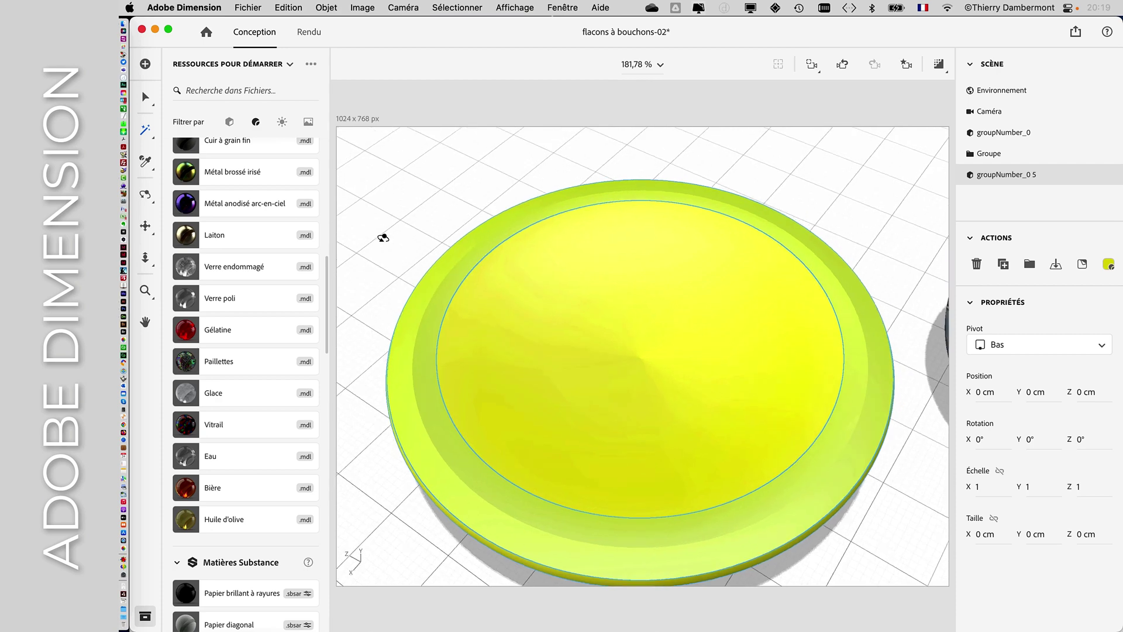
Step: Try the Laiton material on the plate's selected rim, and replace it with Paillettes
click(193, 235)
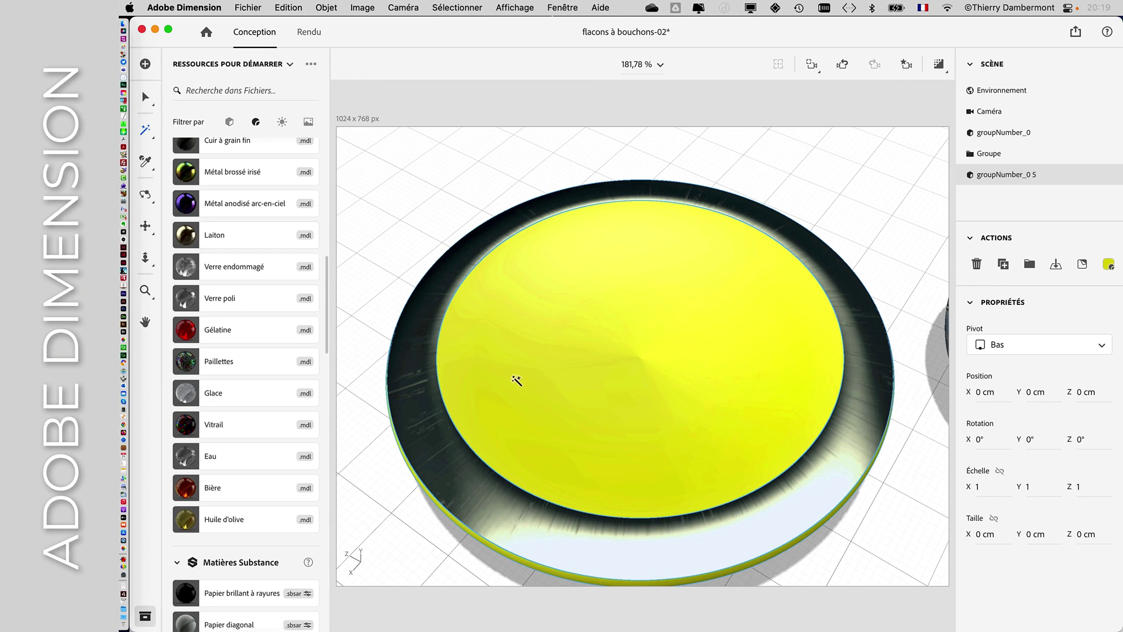
click(188, 369)
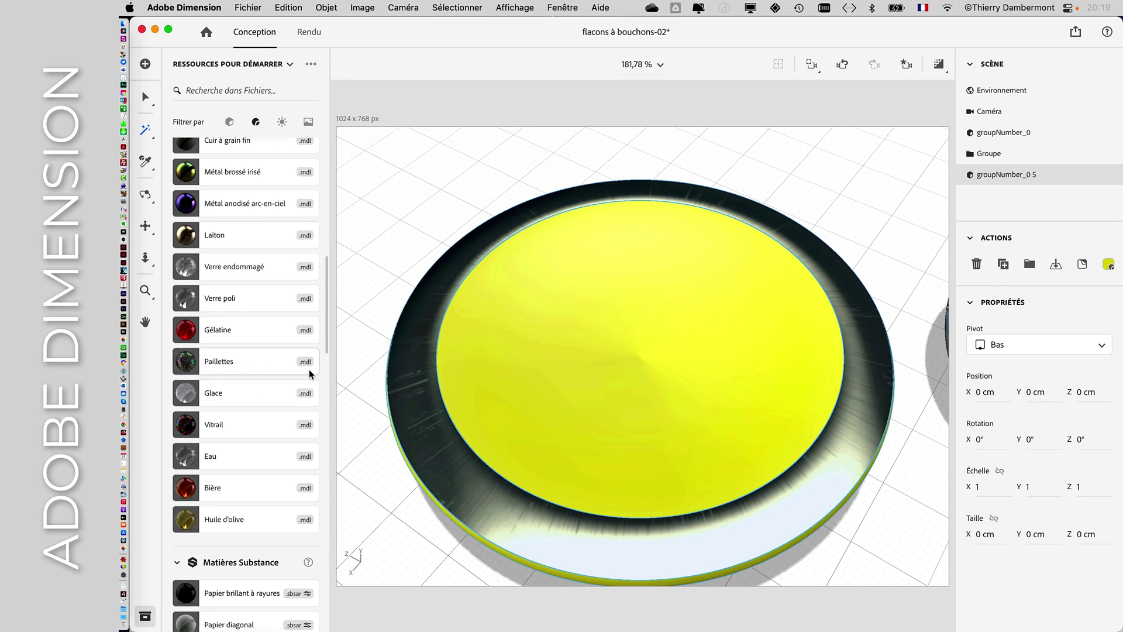
right_drag(499, 397, 561, 321)
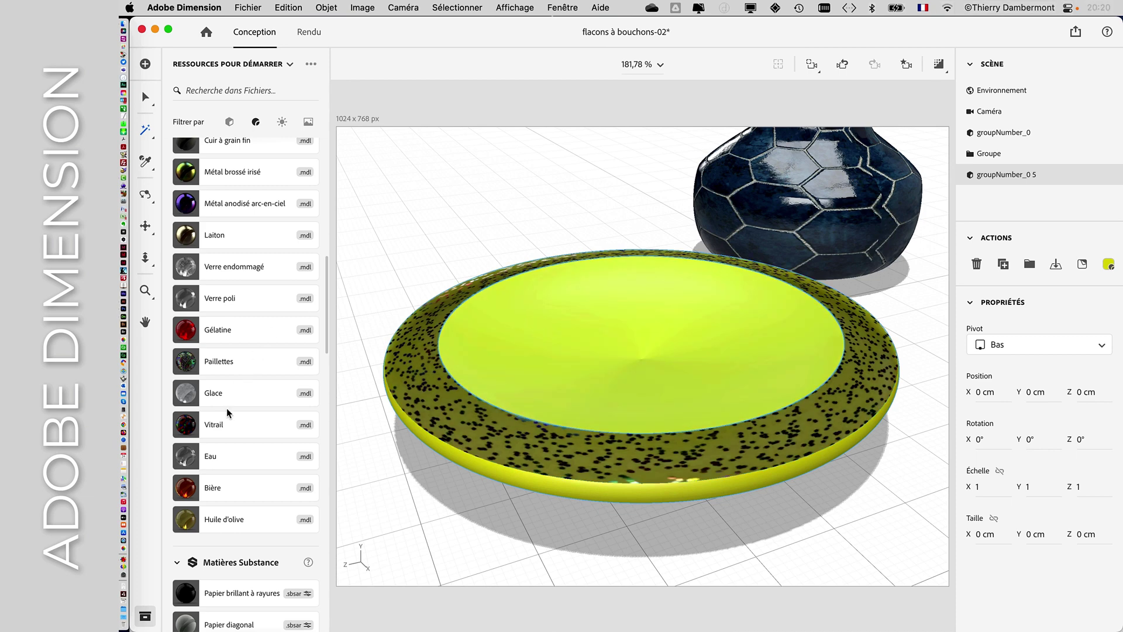
Step: Apply the Métal material to the plate's central area, and replace it with Plastique
scroll(195, 332, up, 10)
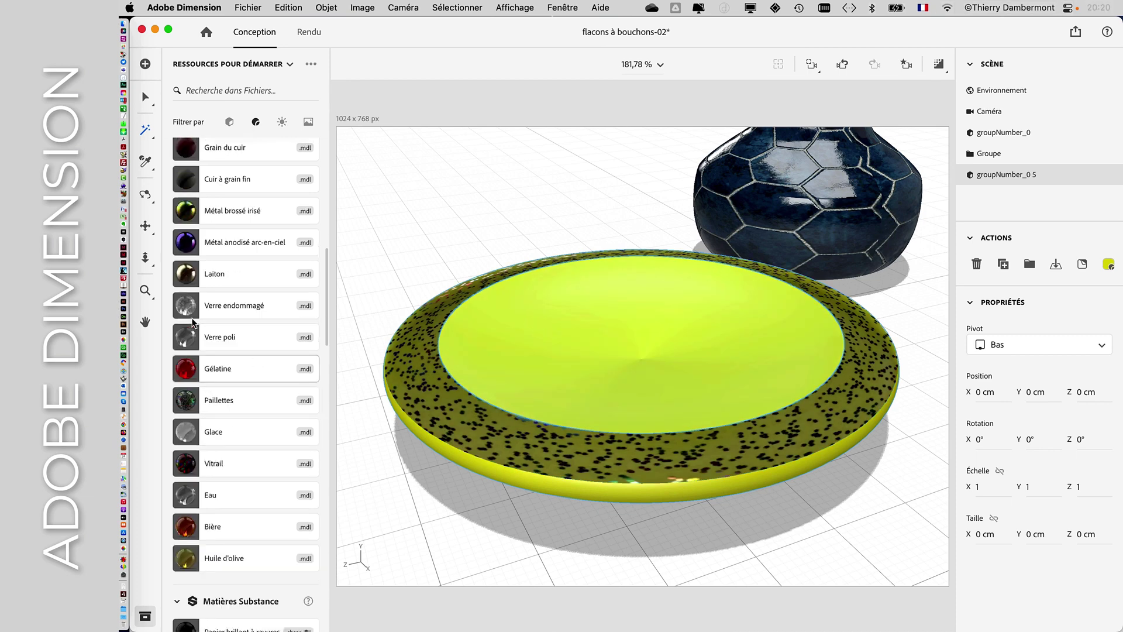
scroll(193, 249, up, 5)
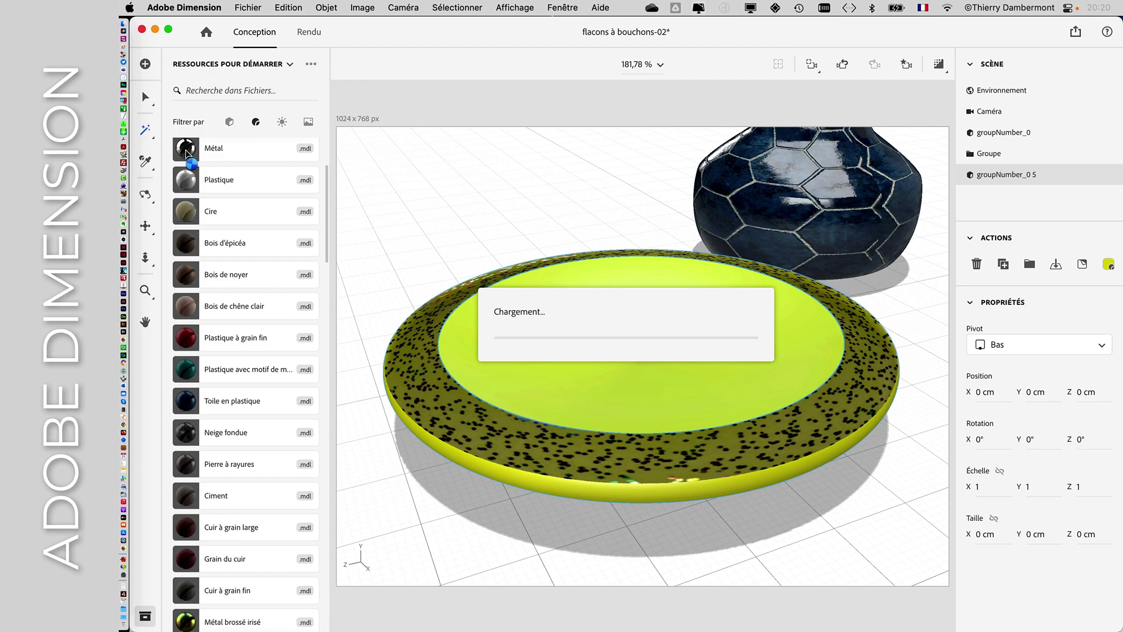
drag(572, 478, 451, 478)
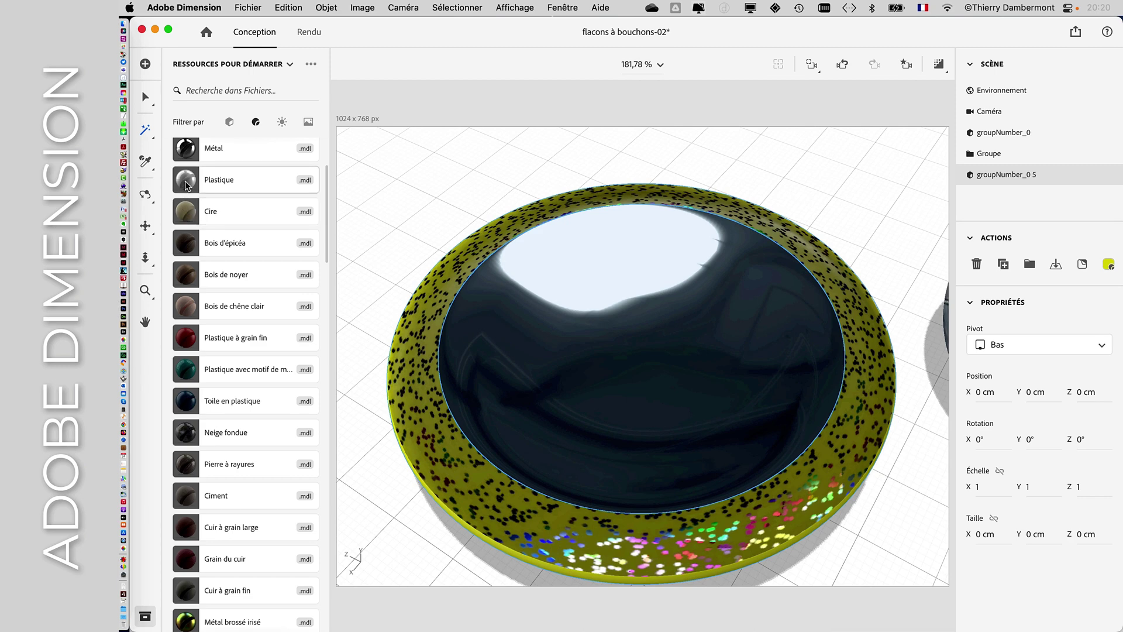
drag(185, 184, 471, 374)
Step: Select the plate's underside with the Magic Wand and apply the Bois de chêne clair material to it
middle_drag(513, 395, 607, 379)
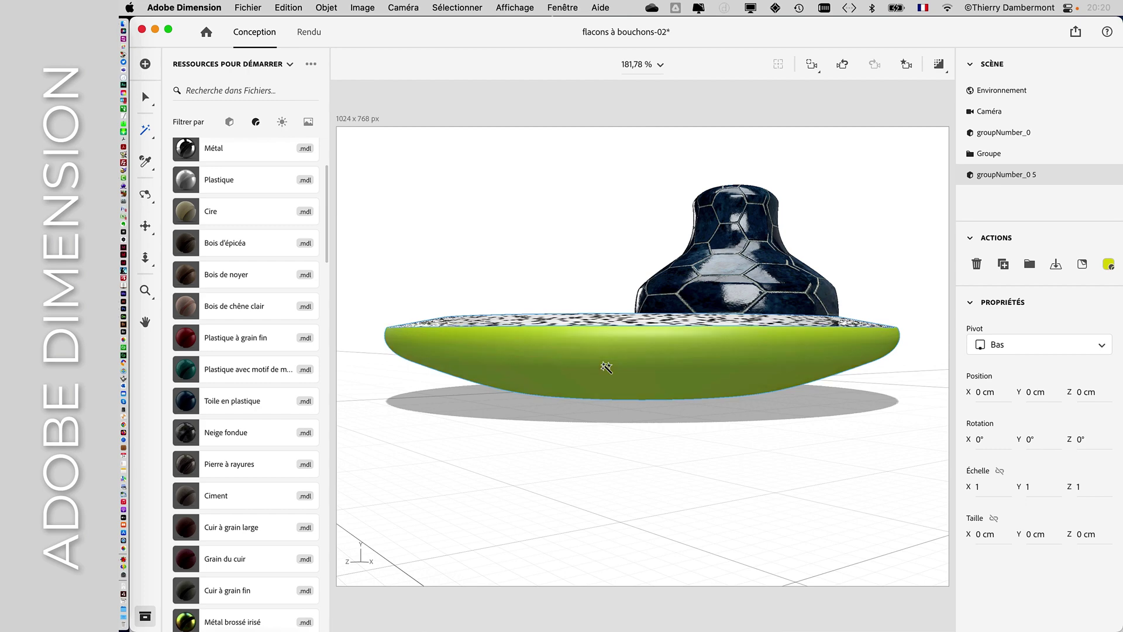
click(188, 308)
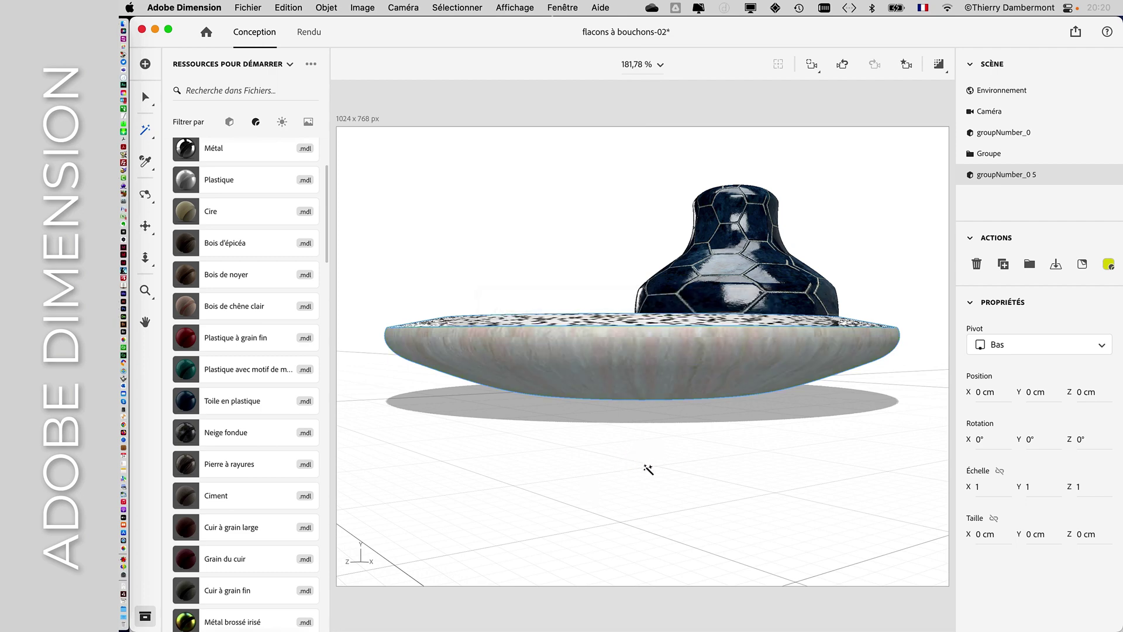
right_drag(648, 469, 593, 494)
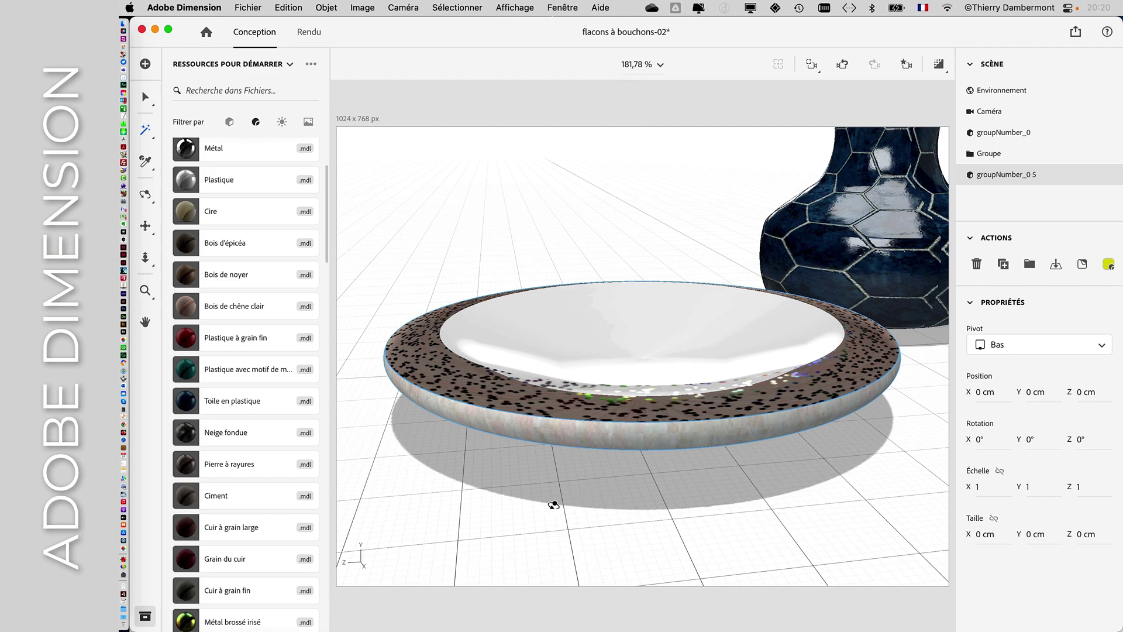
right_drag(509, 517, 721, 490)
scroll(676, 527, up, 5)
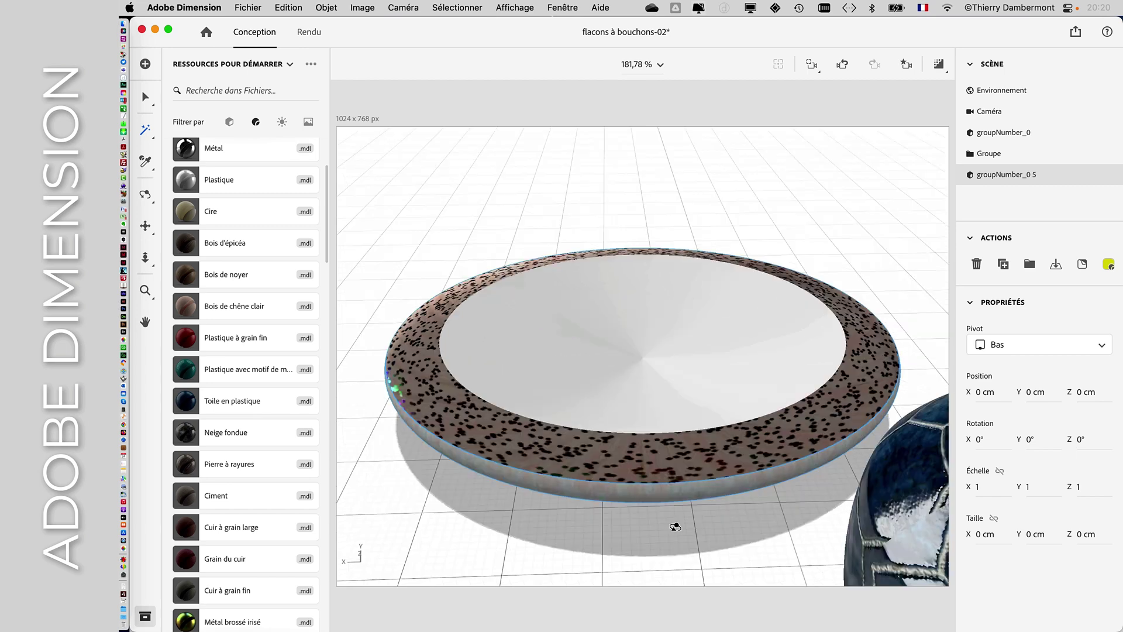
right_drag(674, 528, 667, 485)
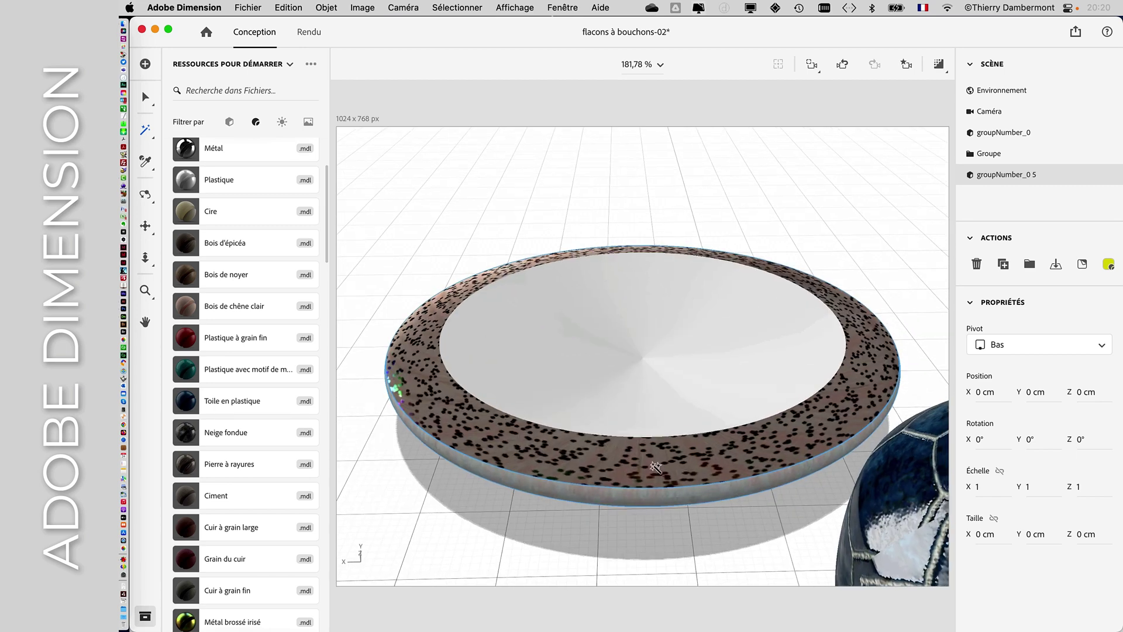
right_drag(660, 471, 783, 468)
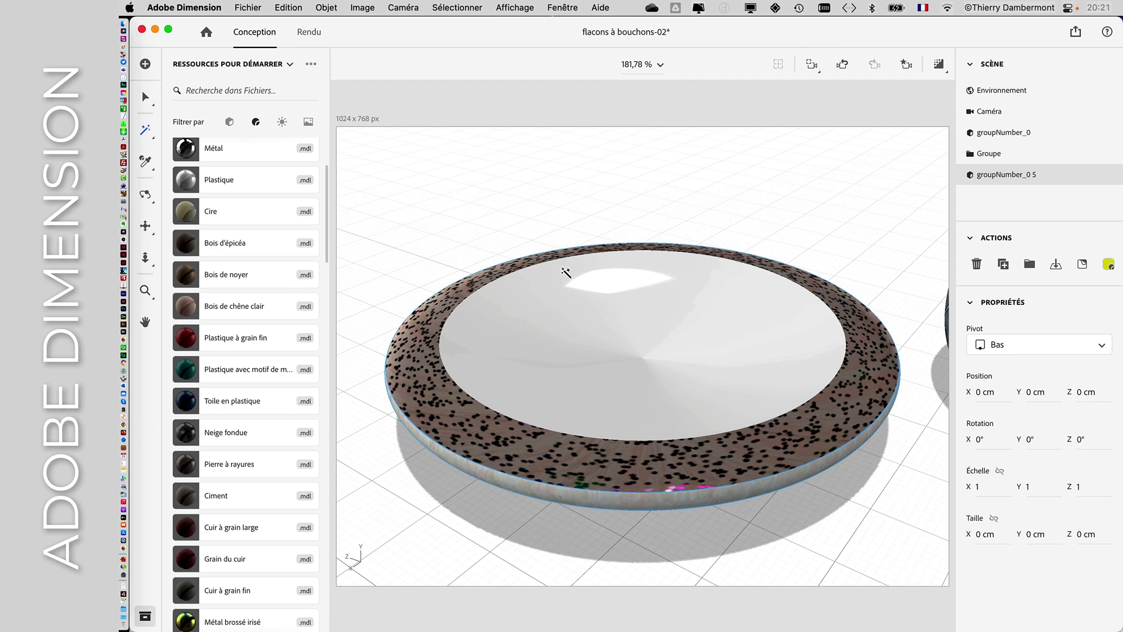
Step: Switch to Illustrator, move the file export panel aside to check the plate's source profile, and return to Dimension
key(super+Tab)
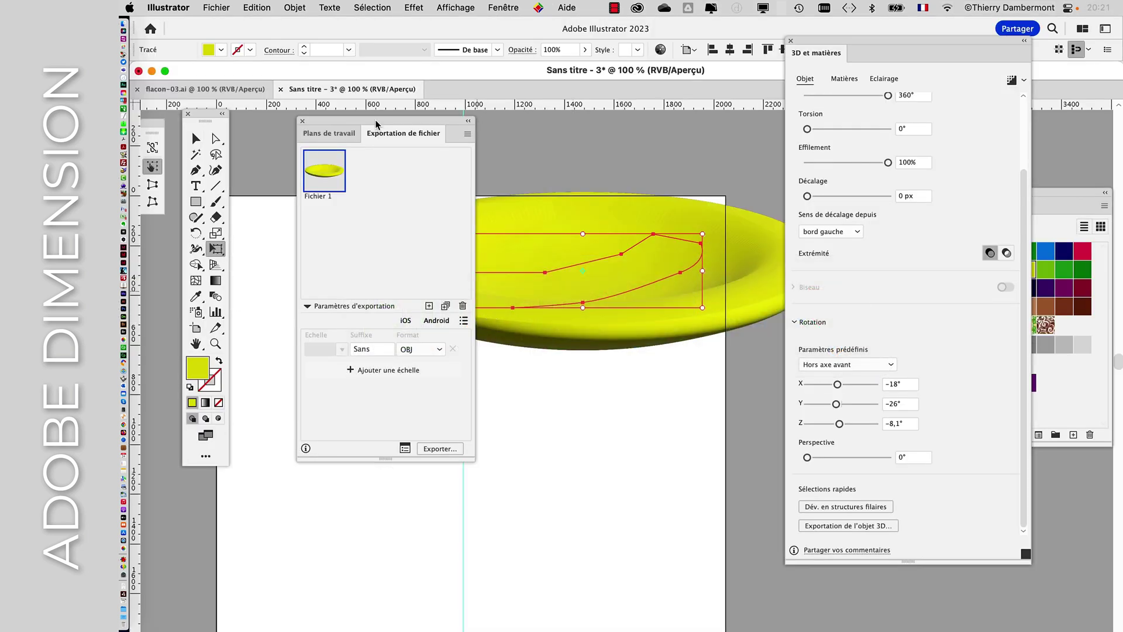
drag(375, 122, 339, 300)
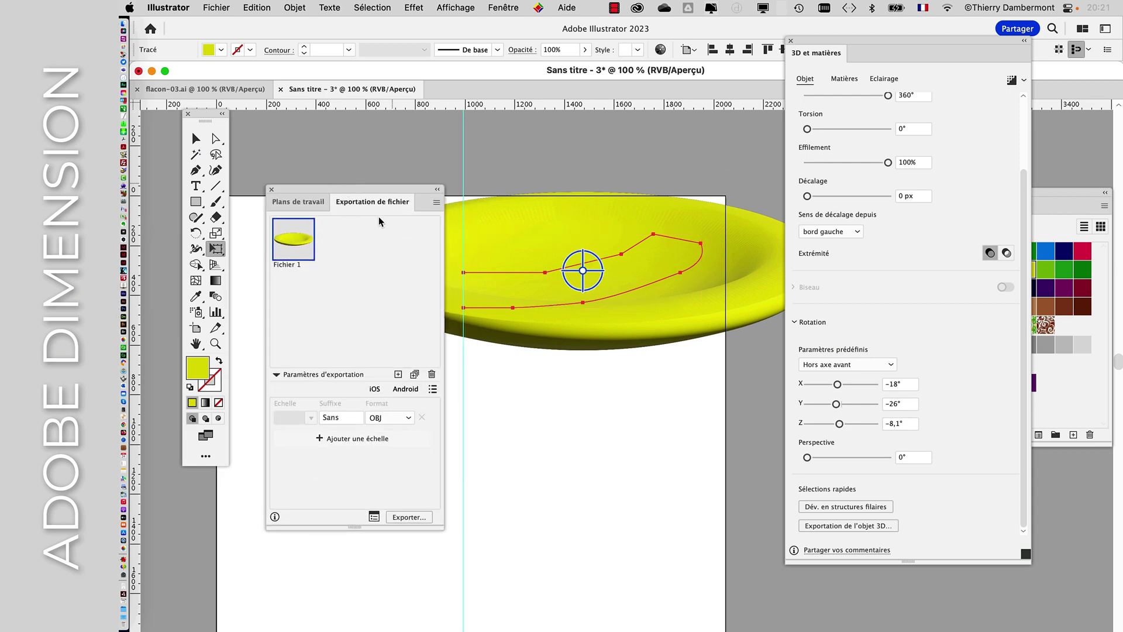
key(super+Tab)
click(493, 331)
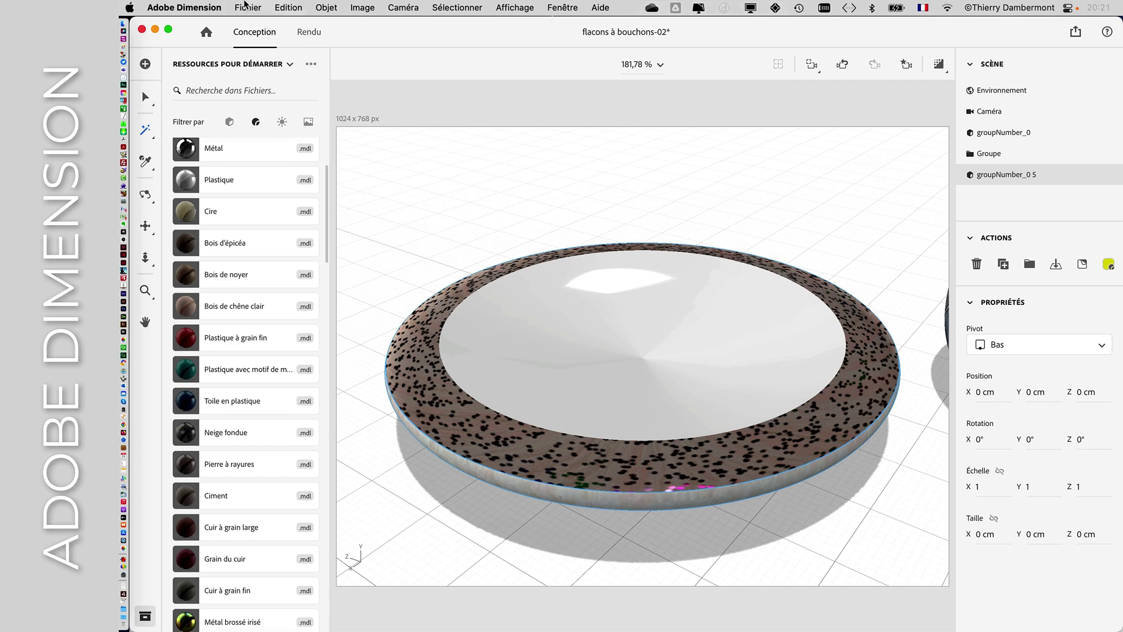
Step: Save the scene under the name "flacons à bouchons-02.dn" in the "flacon à cassures" folder
click(246, 7)
click(263, 144)
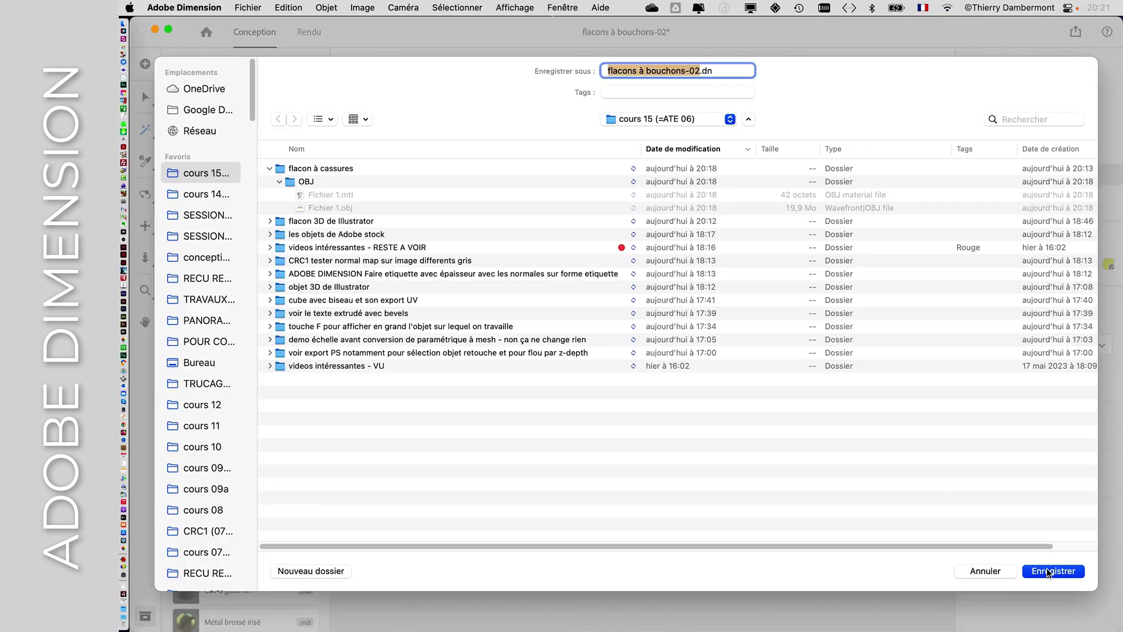
click(402, 167)
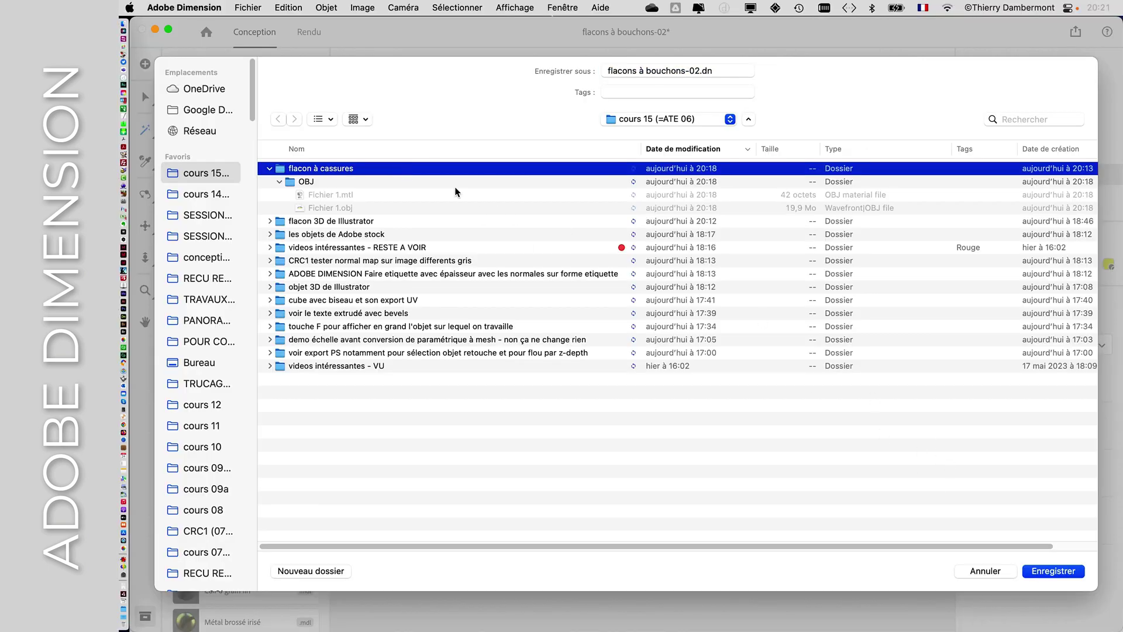
double_click(391, 171)
click(1038, 575)
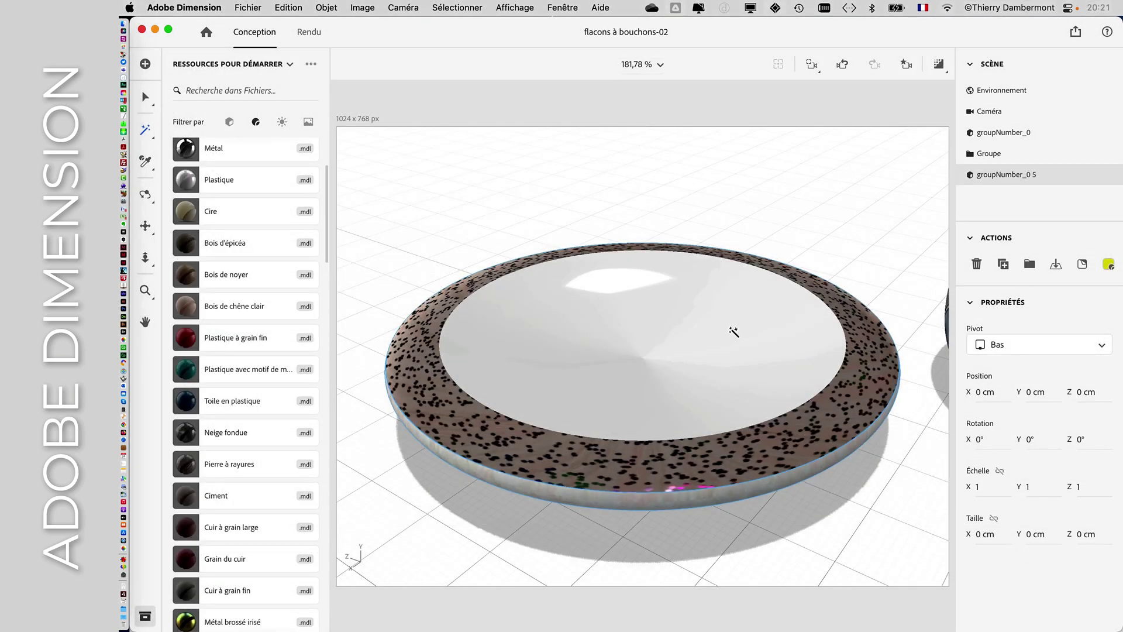
Step: Activate the Selection tool and select the whole plate
scroll(760, 292, down, 3)
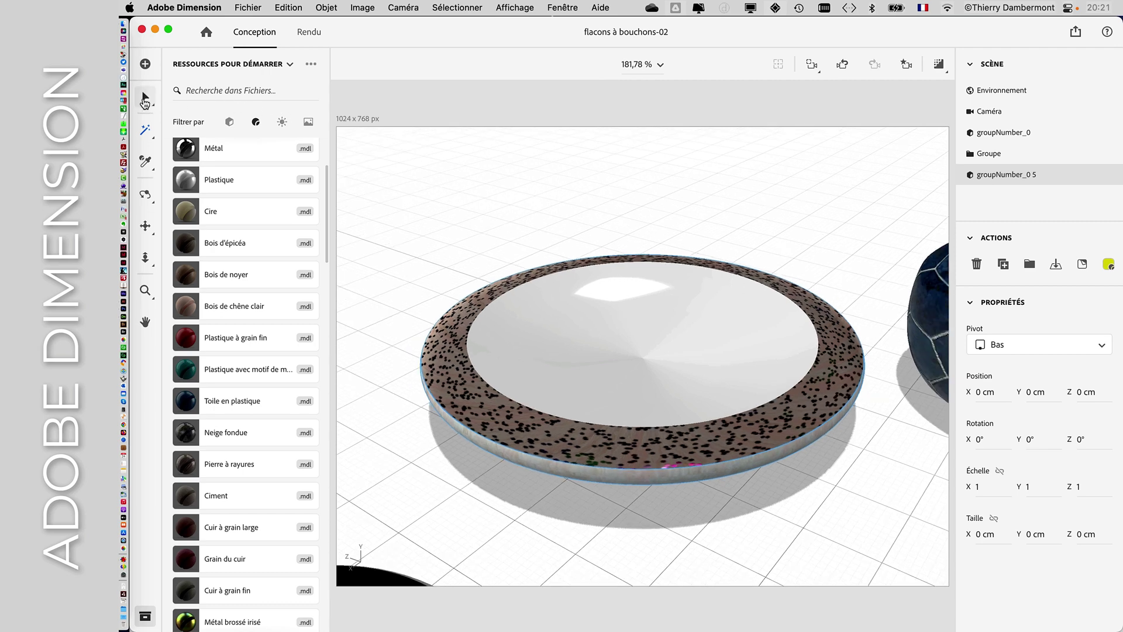
scroll(438, 273, down, 2)
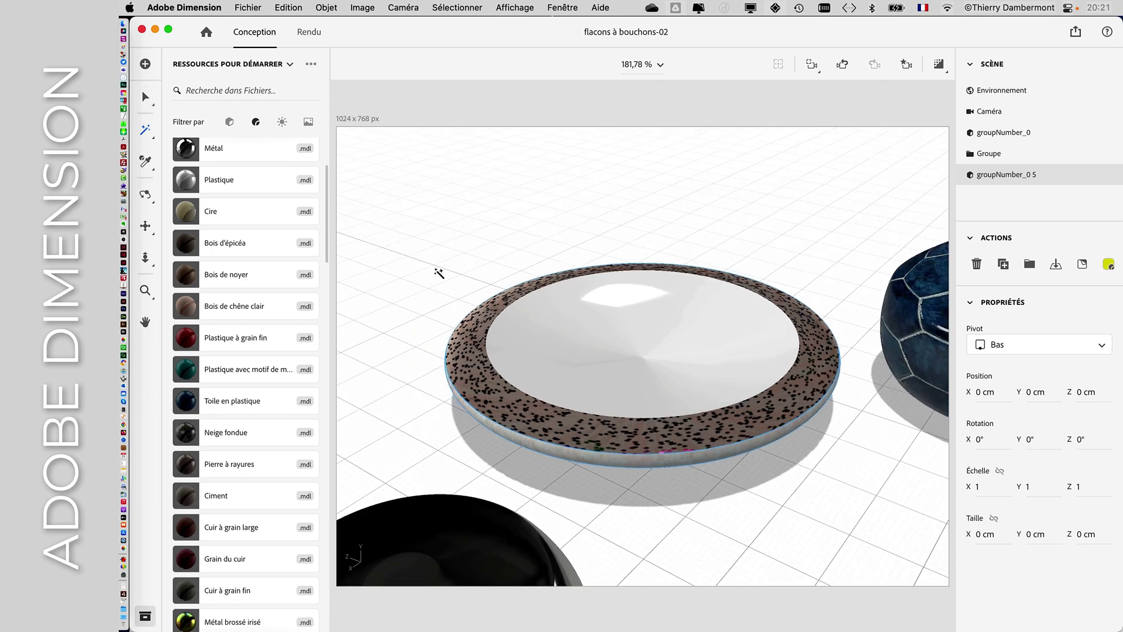
scroll(439, 273, down, 1)
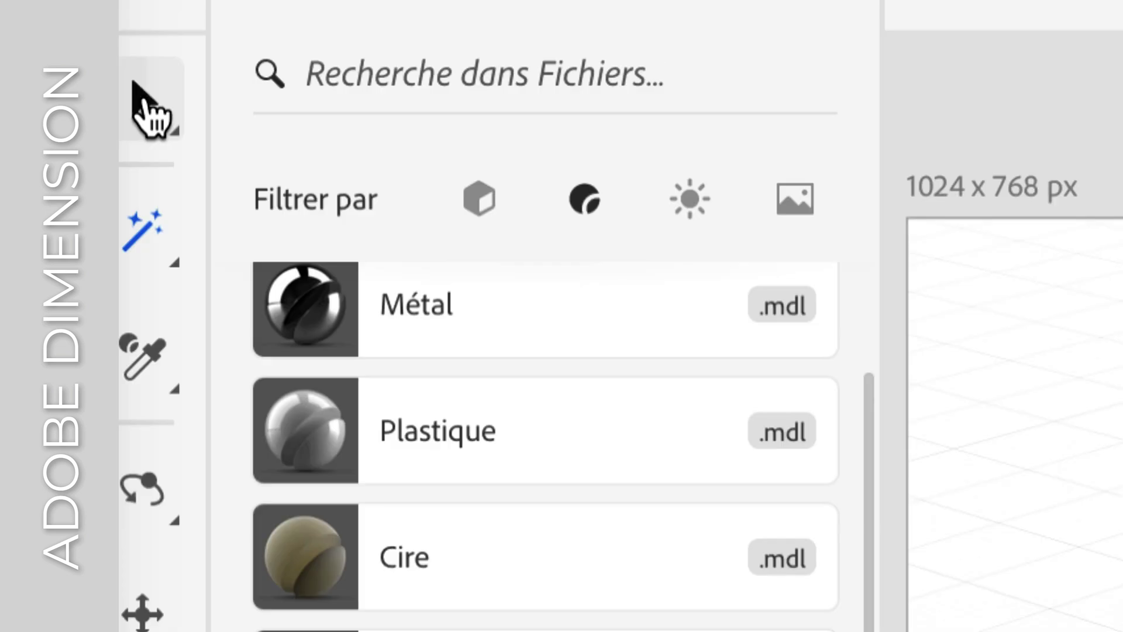
click(145, 99)
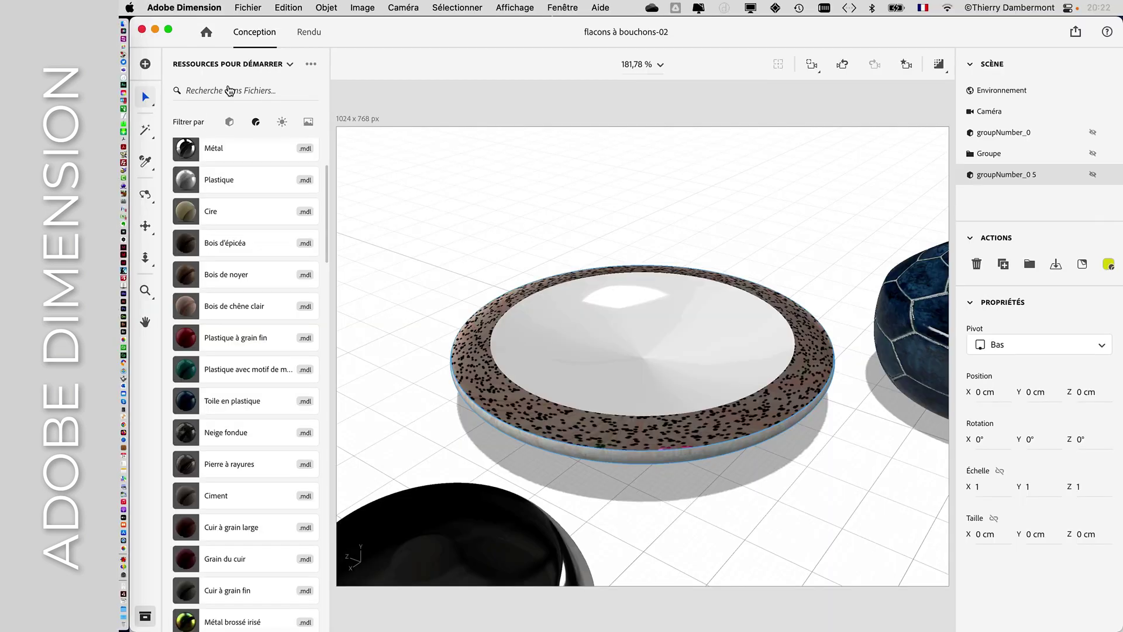
middle_drag(722, 263, 749, 260)
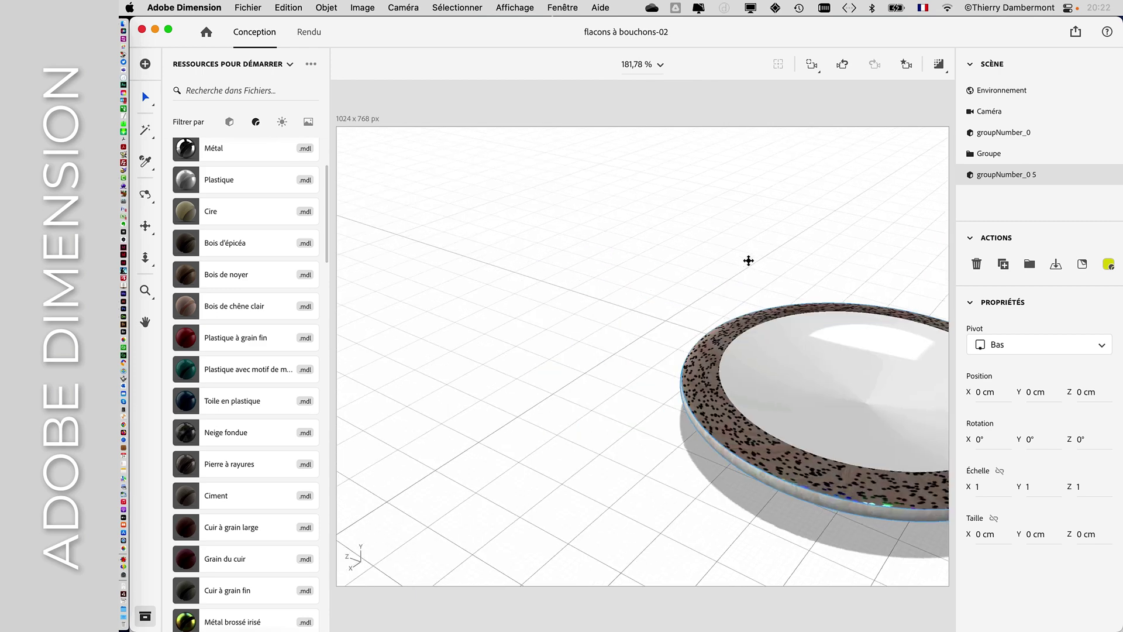
click(785, 384)
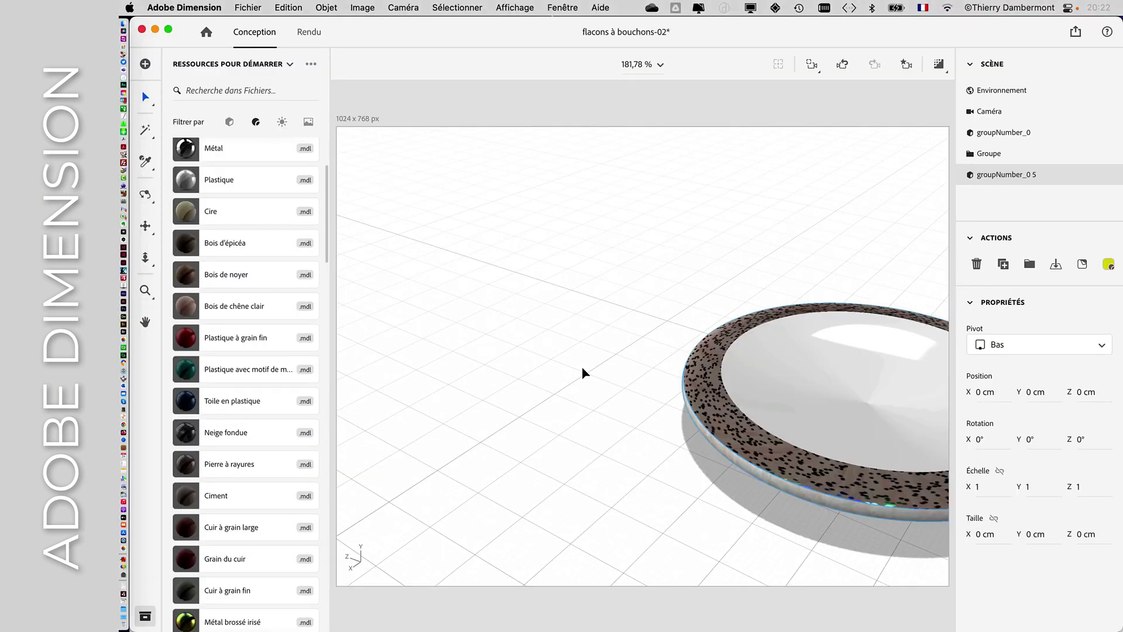
Step: Hide groupNumber_0 and the Groupe folder so that only the plate is displayed in the scene
scroll(582, 367, down, 5)
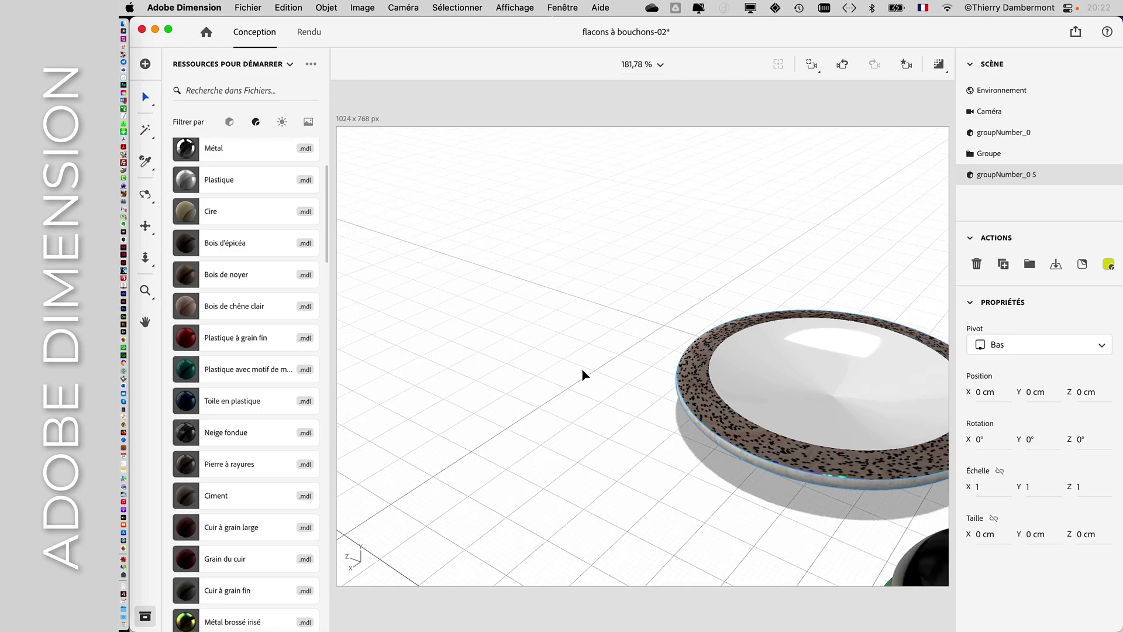
scroll(582, 372, down, 5)
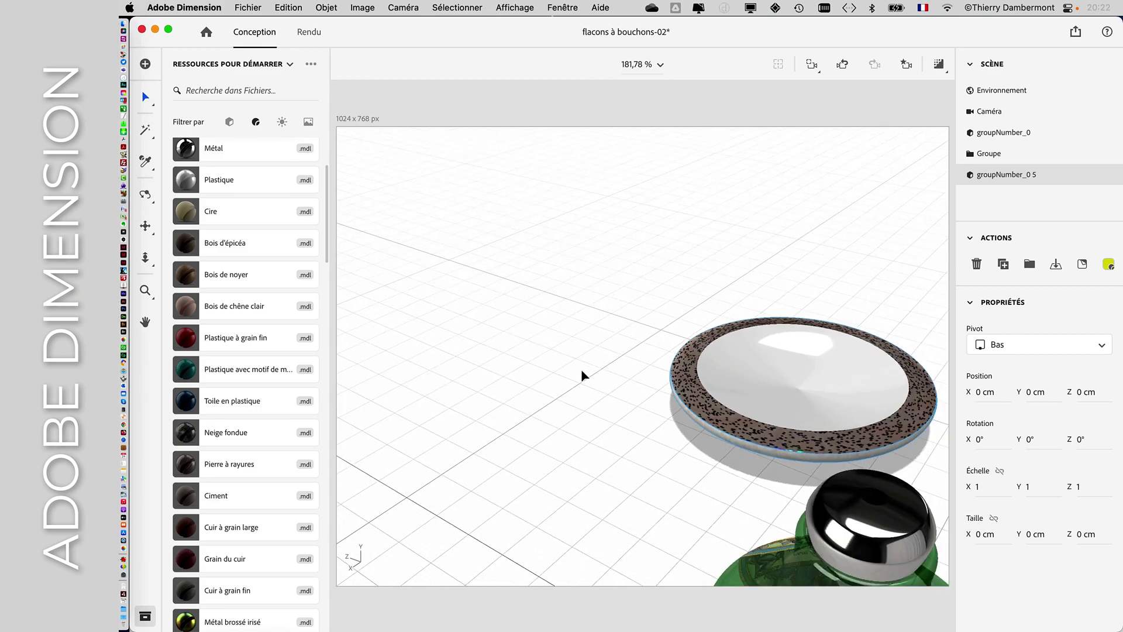
scroll(635, 377, down, 3)
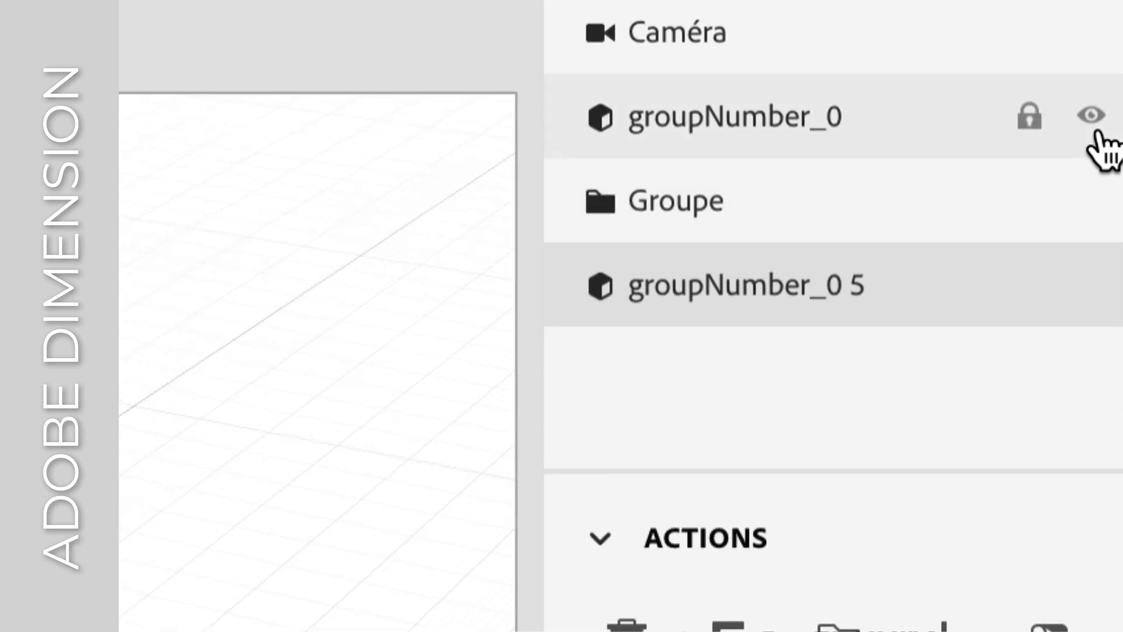
click(1092, 117)
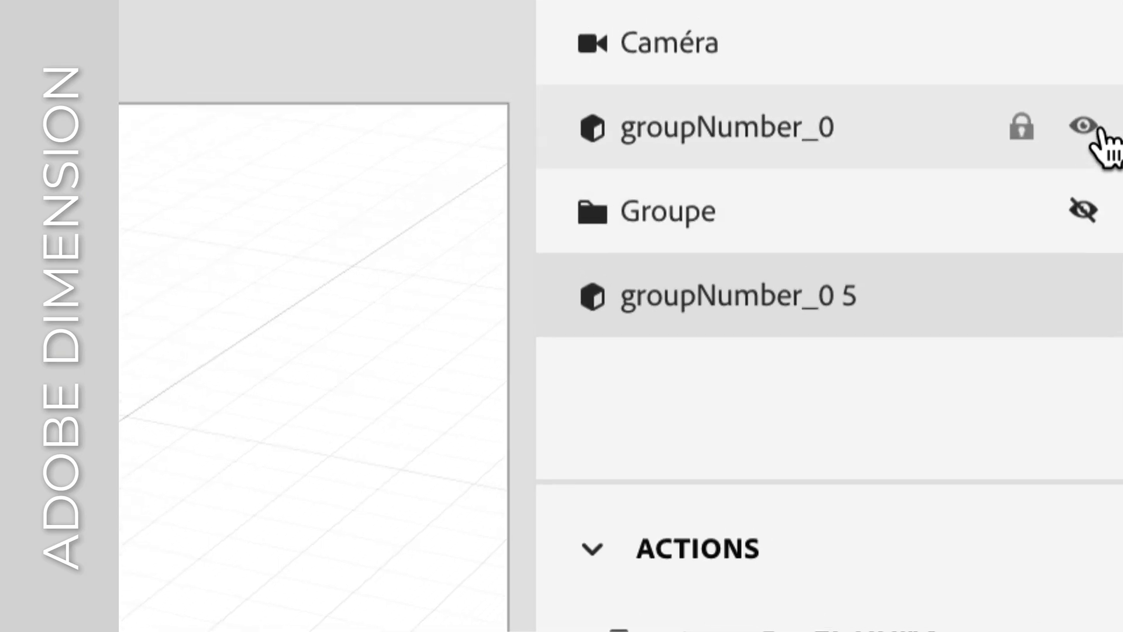
click(1096, 131)
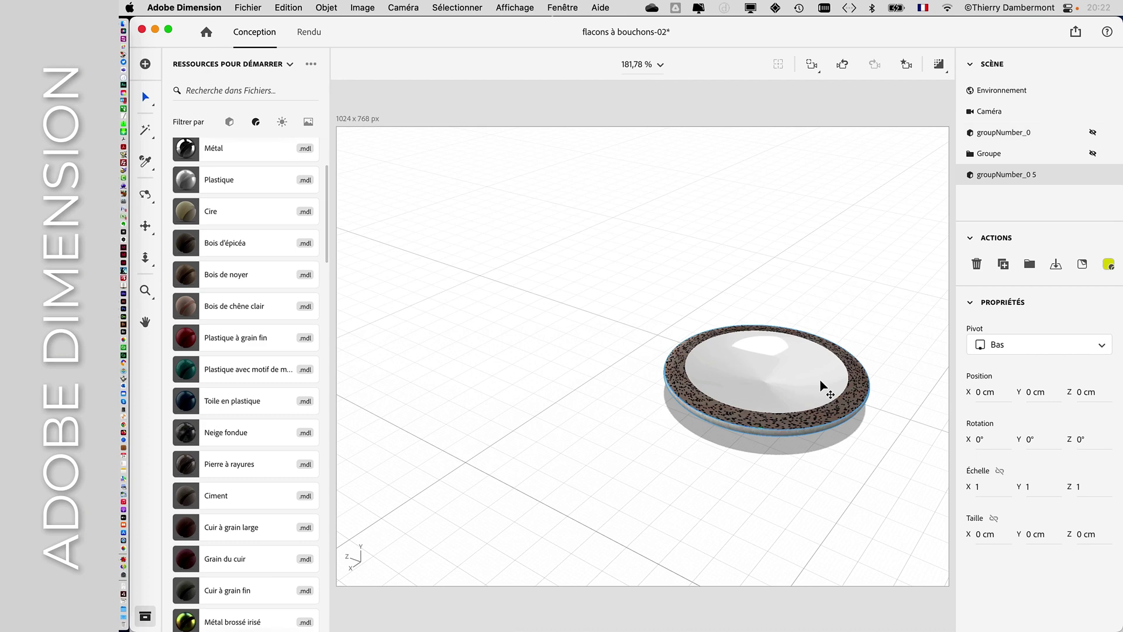
middle_drag(827, 388, 837, 374)
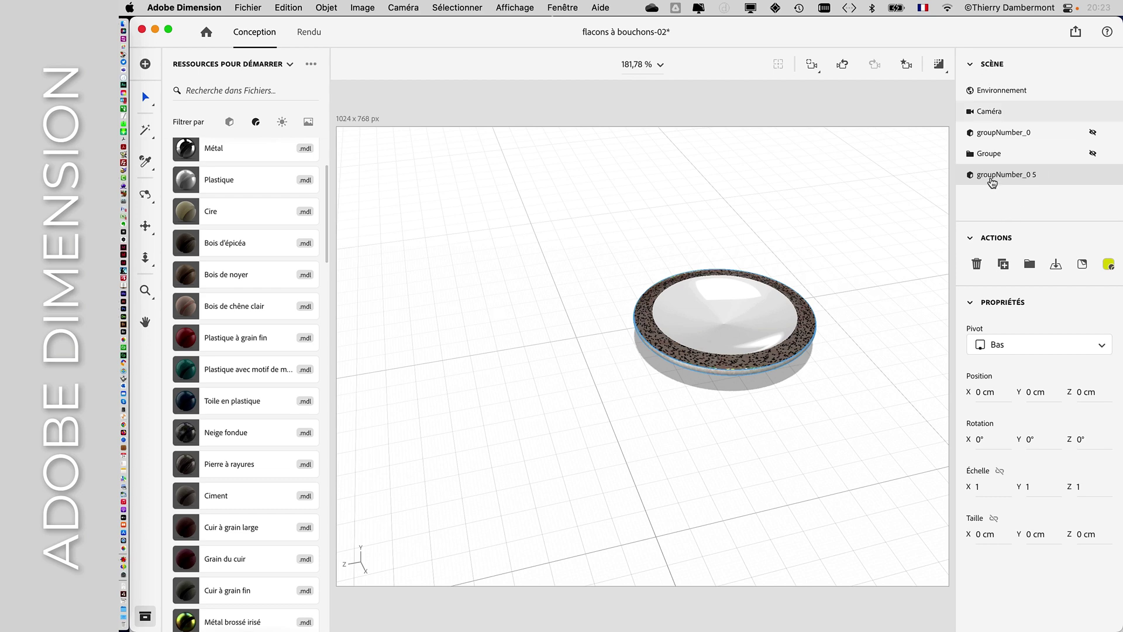
click(286, 7)
click(297, 79)
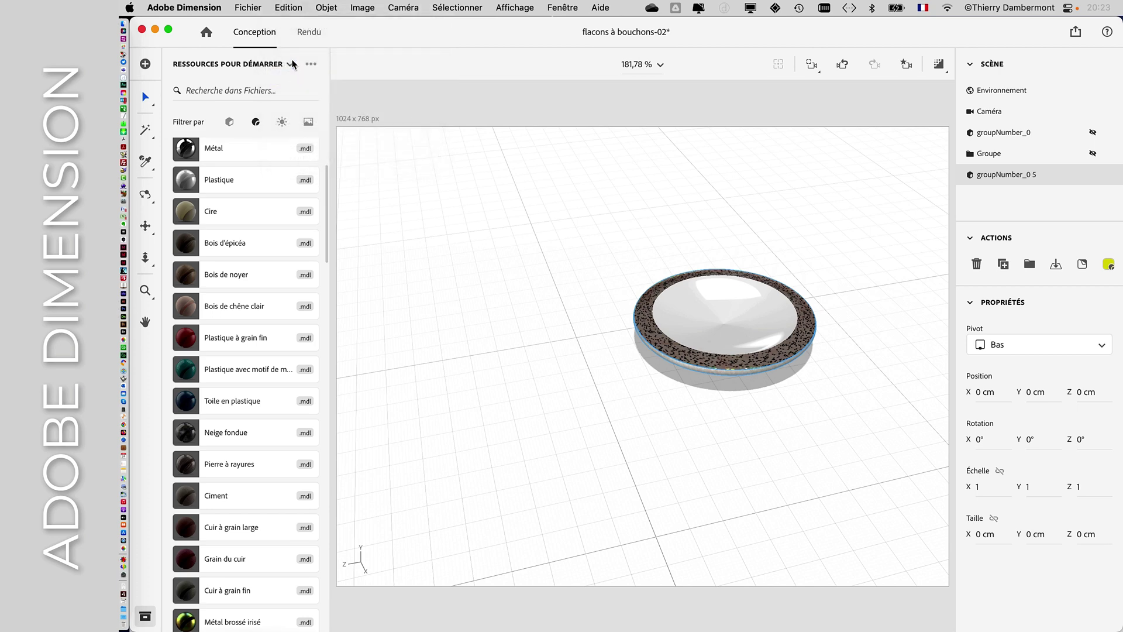
click(286, 7)
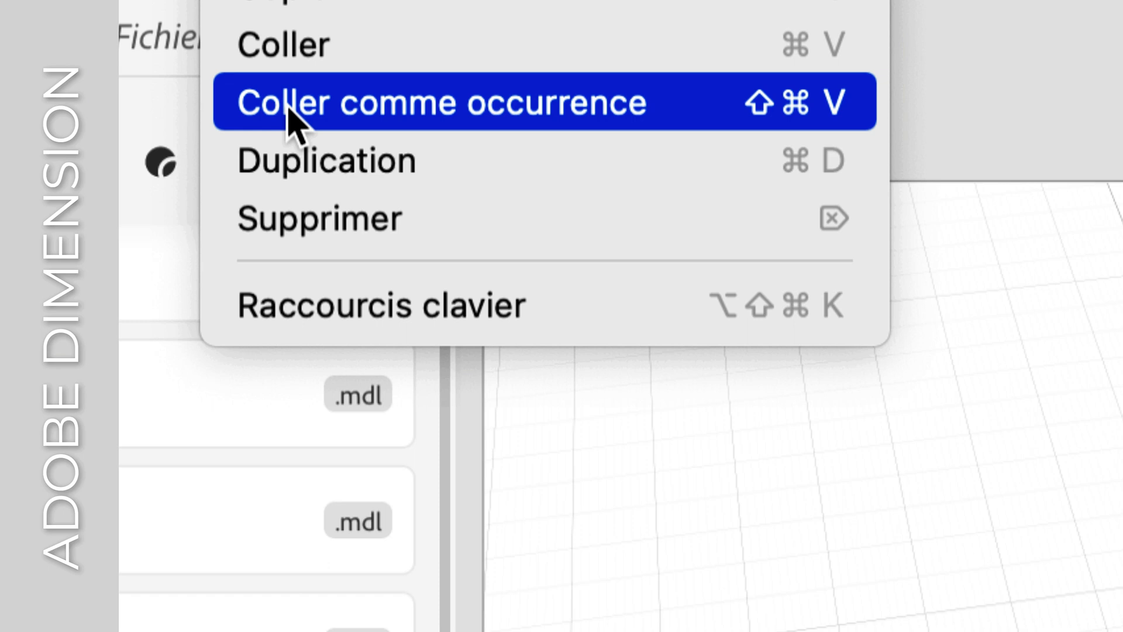
click(295, 116)
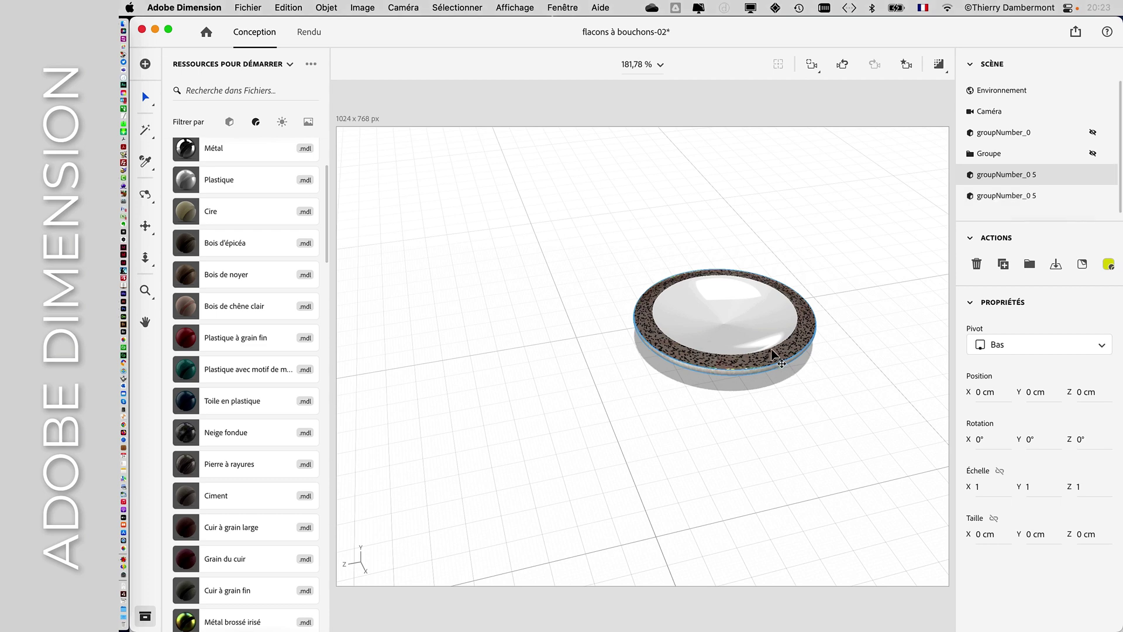
drag(764, 350, 515, 329)
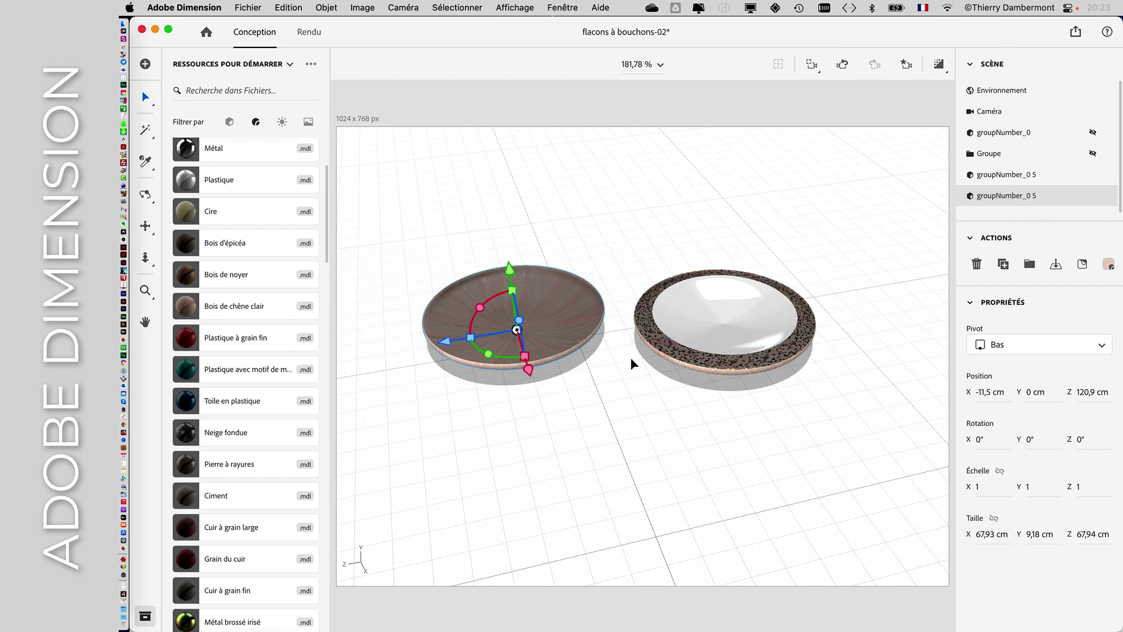
key(Delete)
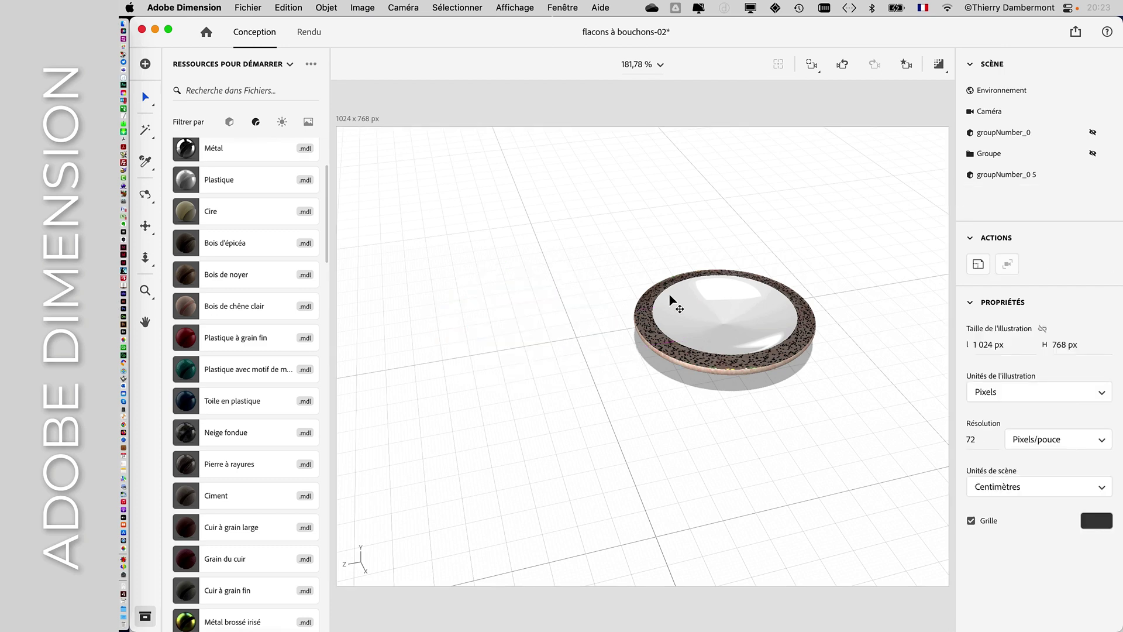
Step: Copy the plate, paste it as an instance and move the new one beside the original, to about X -29.1 cm, Z 117.3 cm
click(673, 301)
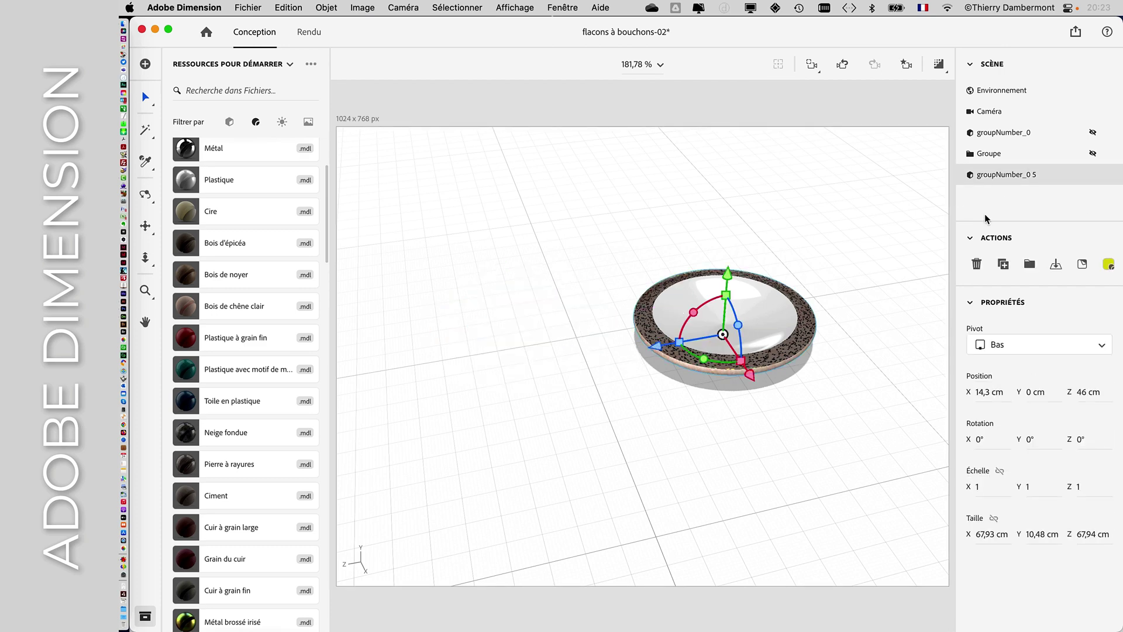
click(288, 7)
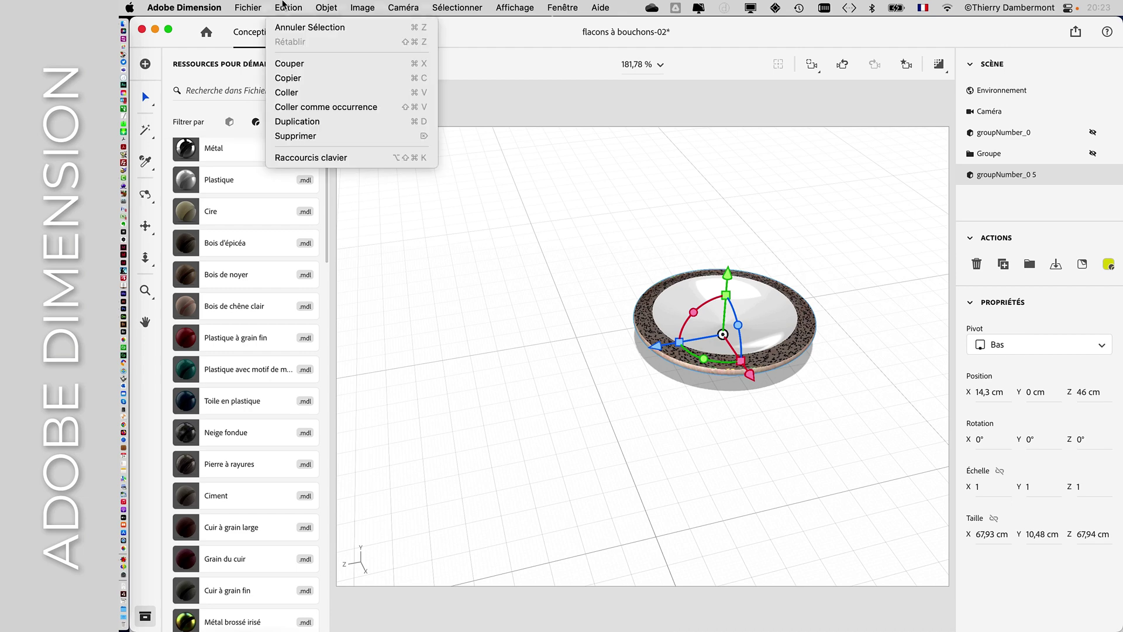
click(316, 81)
click(288, 7)
click(327, 107)
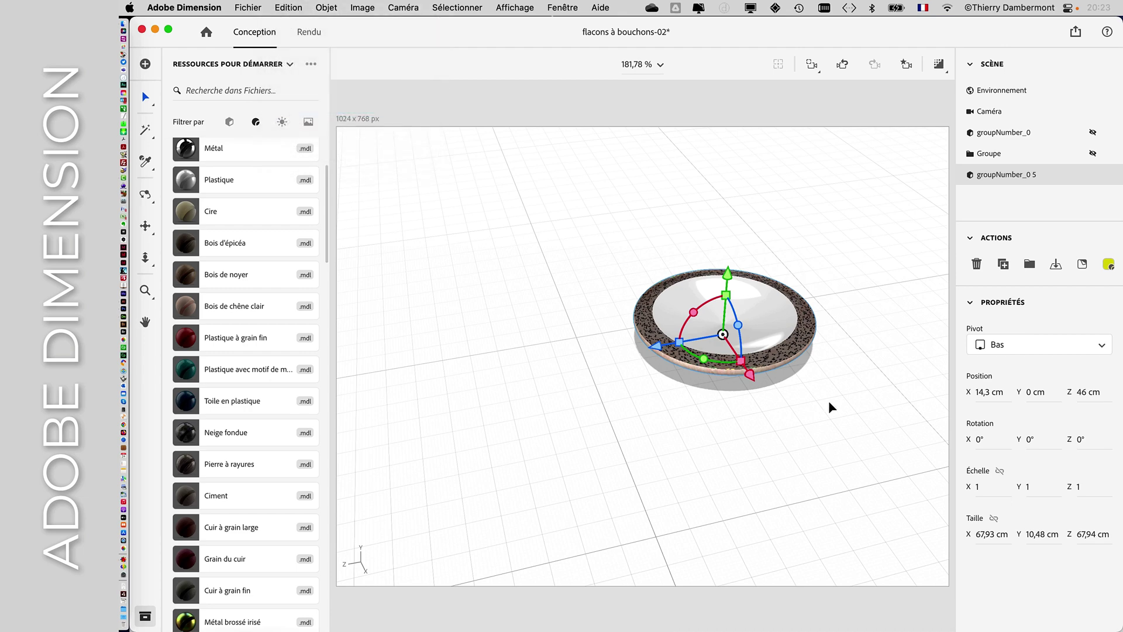
drag(723, 336, 528, 321)
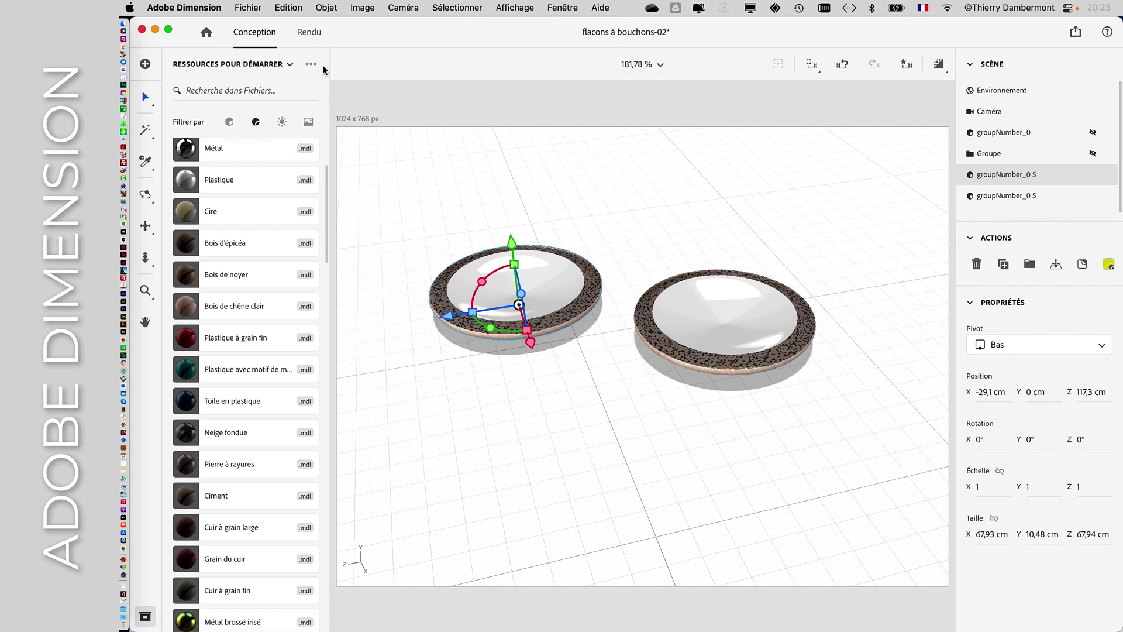
Step: Paste a second instance of the plate and place it behind the other two, at about X -68.9 cm, Z 39.3 cm
click(299, 7)
click(309, 106)
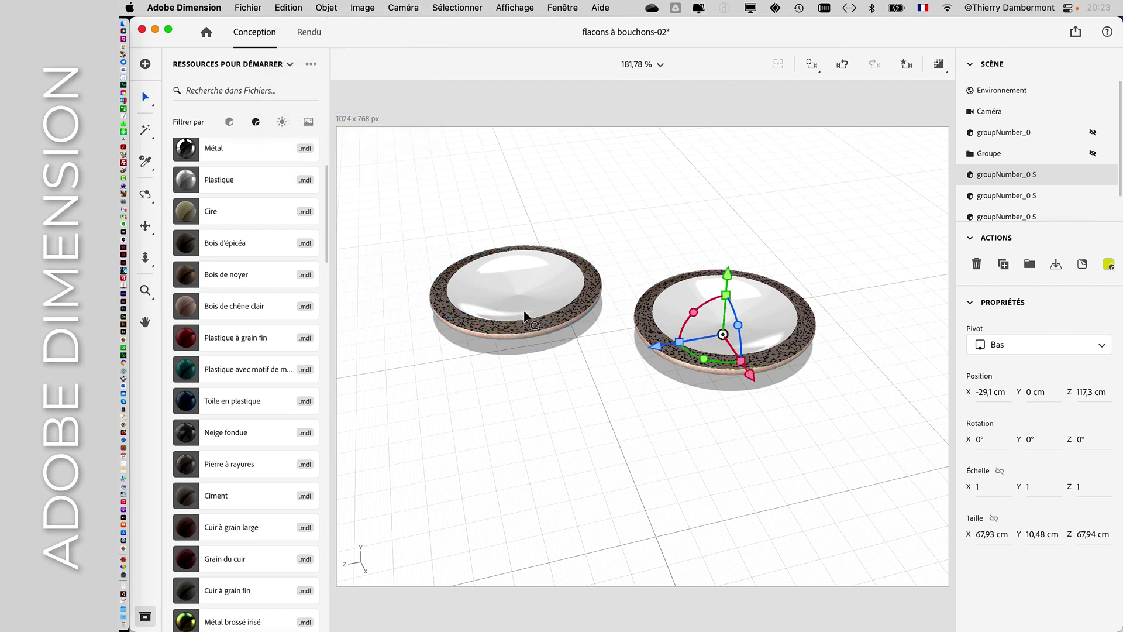
drag(725, 336, 671, 237)
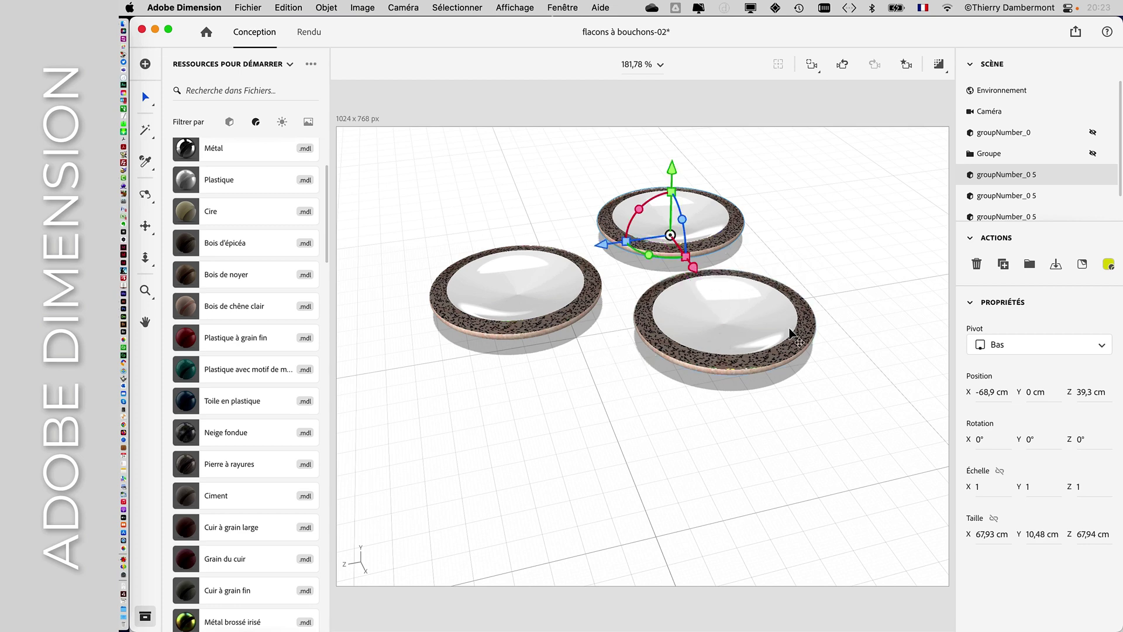
Step: Select the original plate and its two instances in turn to examine them as separate objects
click(759, 323)
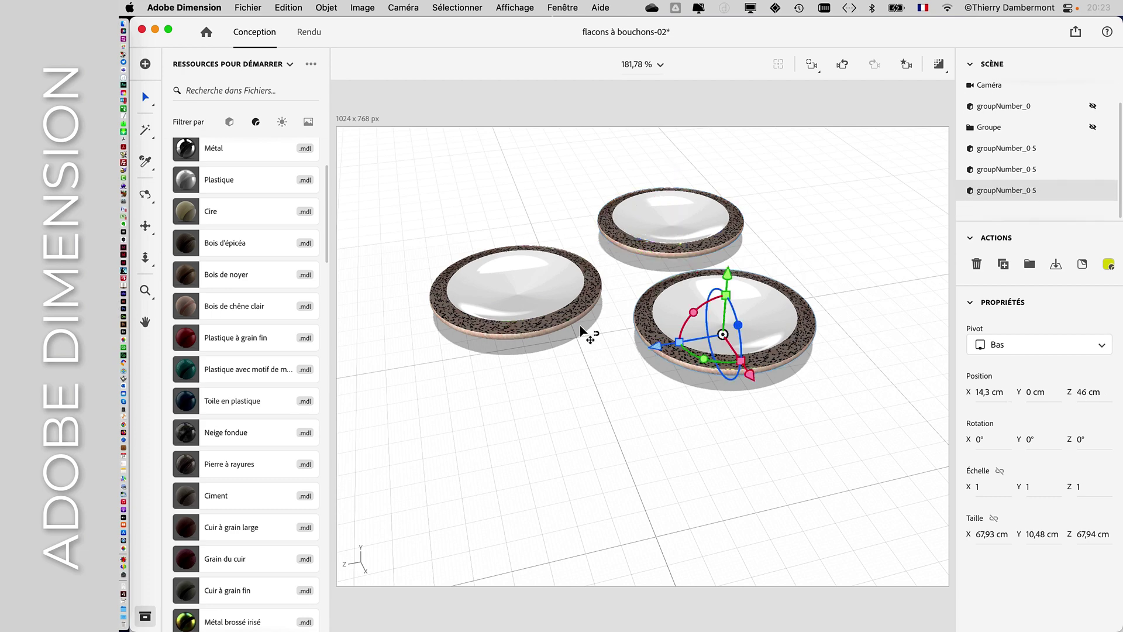
click(542, 317)
click(702, 331)
click(664, 213)
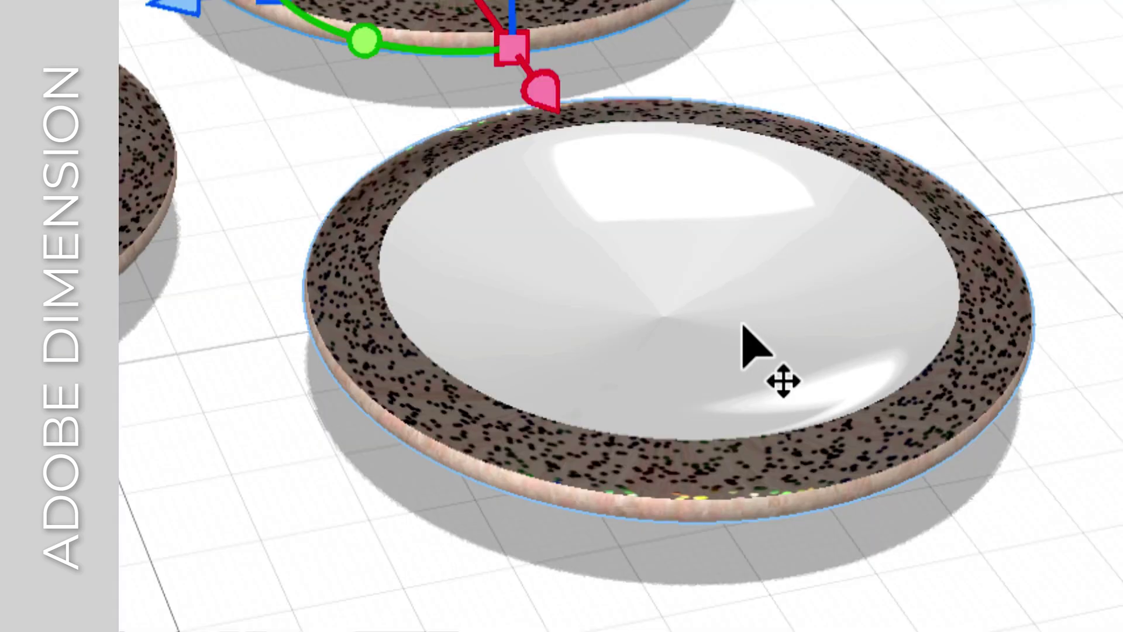
click(743, 328)
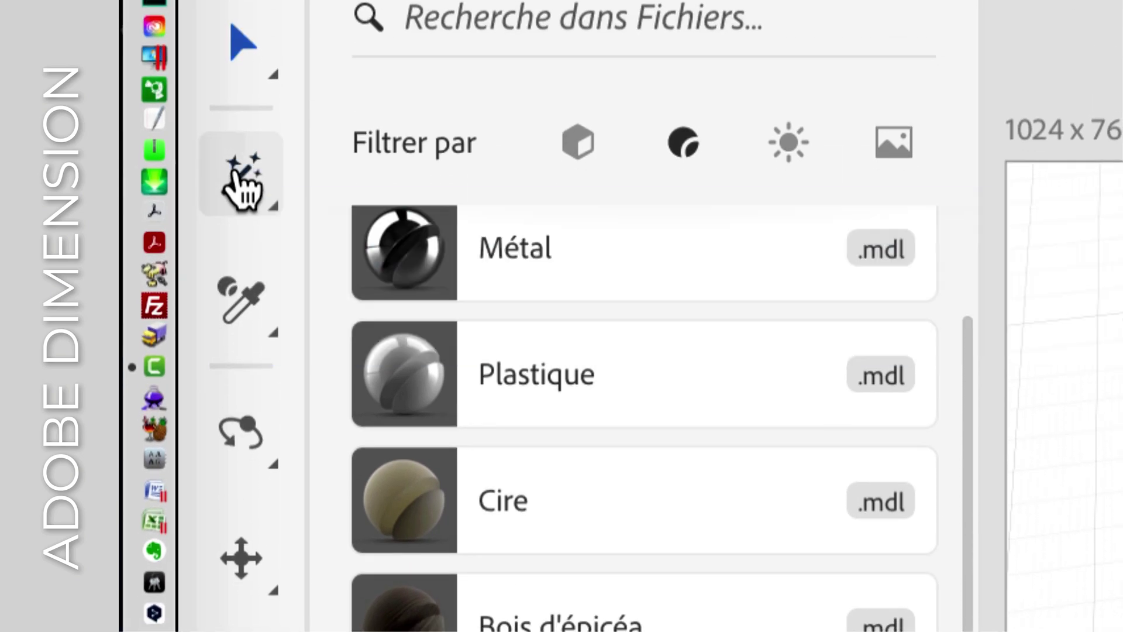
Step: Select only the speckled rim surface of the front plate with the Magic Wand tool
click(241, 47)
click(242, 182)
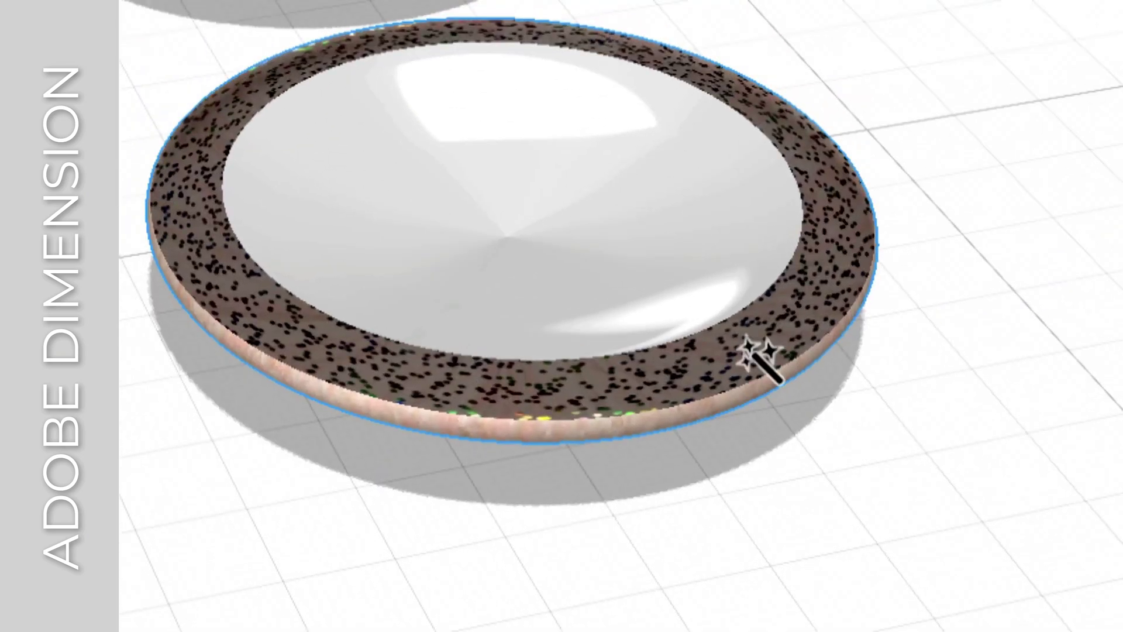
click(754, 353)
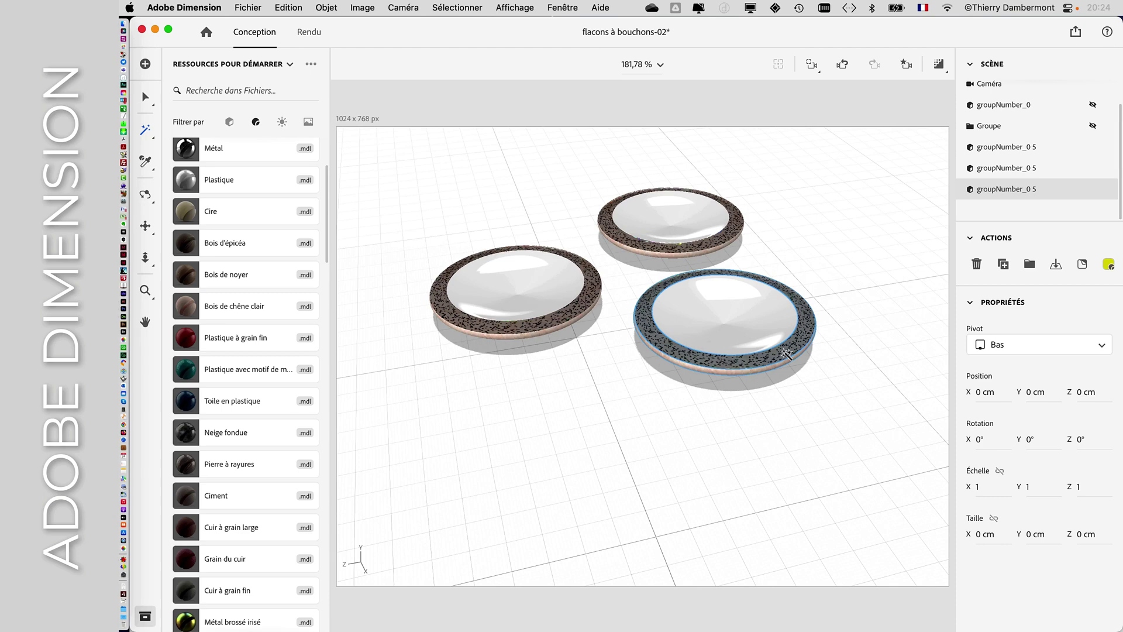
key(f)
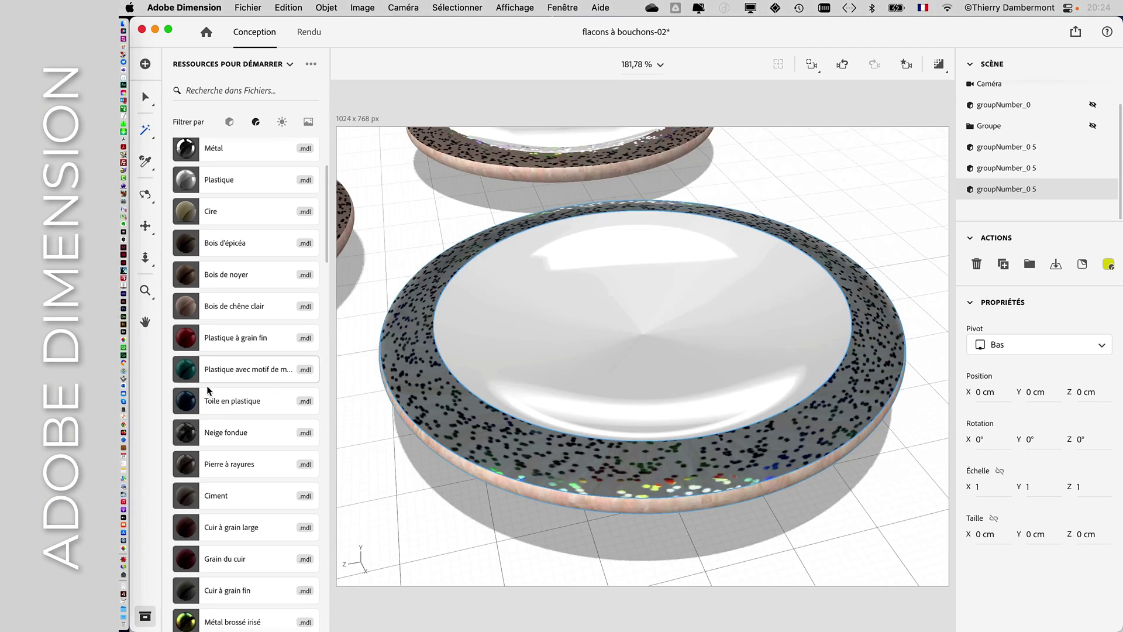
Step: Browse the standard and Substance materials and try Or poli and Laiton on the selected rim
scroll(210, 389, up, 1)
scroll(210, 389, up, 4)
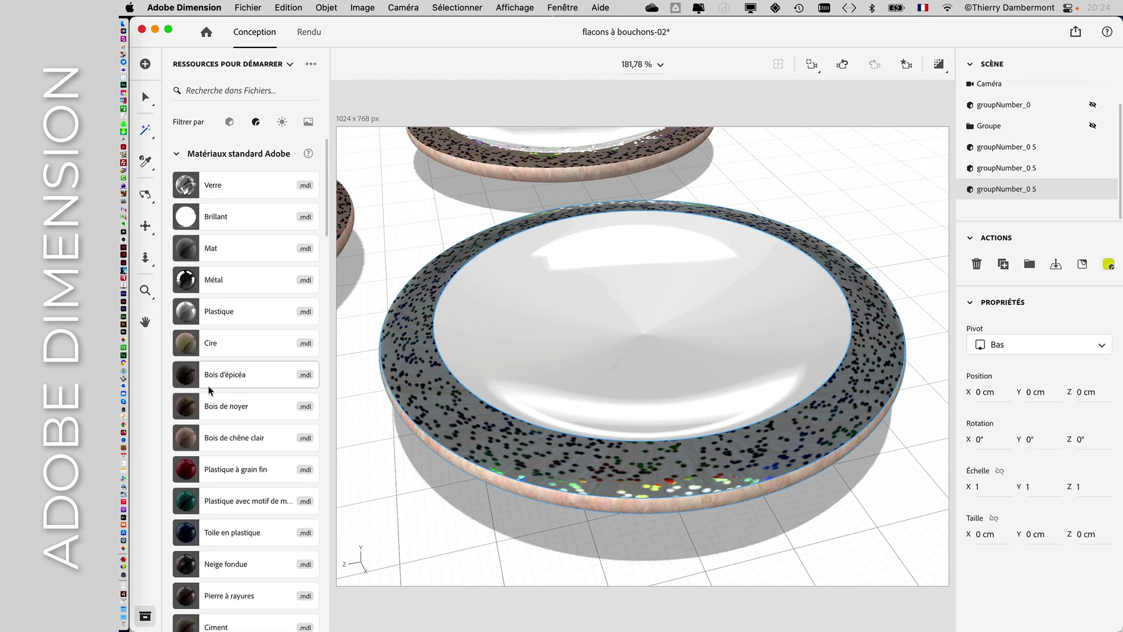
scroll(210, 392, down, 10)
scroll(211, 397, down, 4)
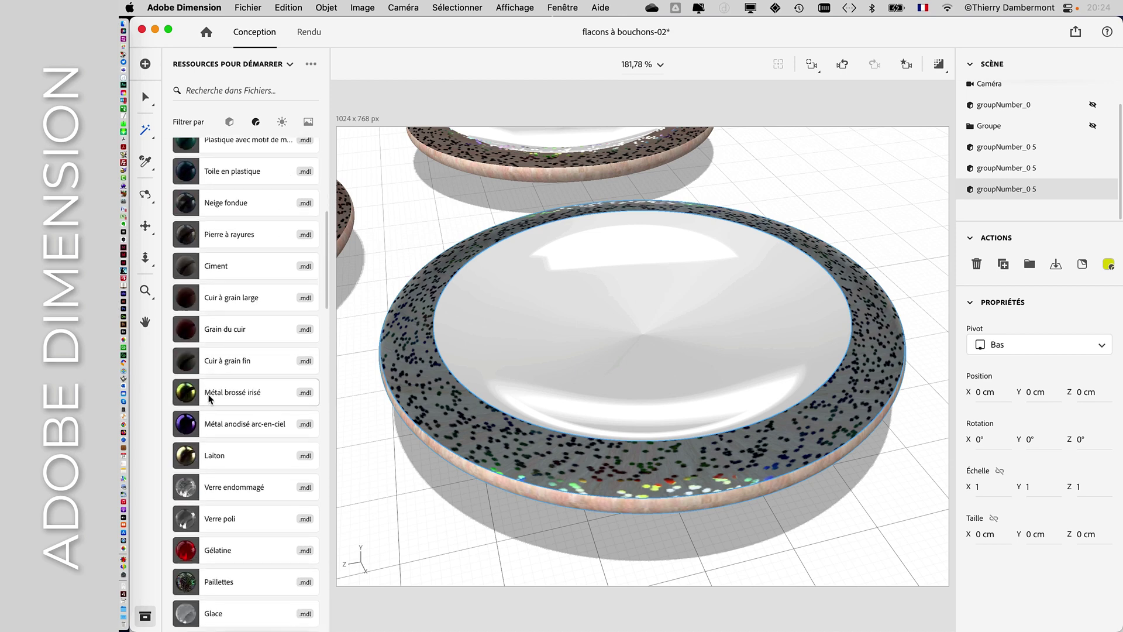
scroll(227, 418, down, 20)
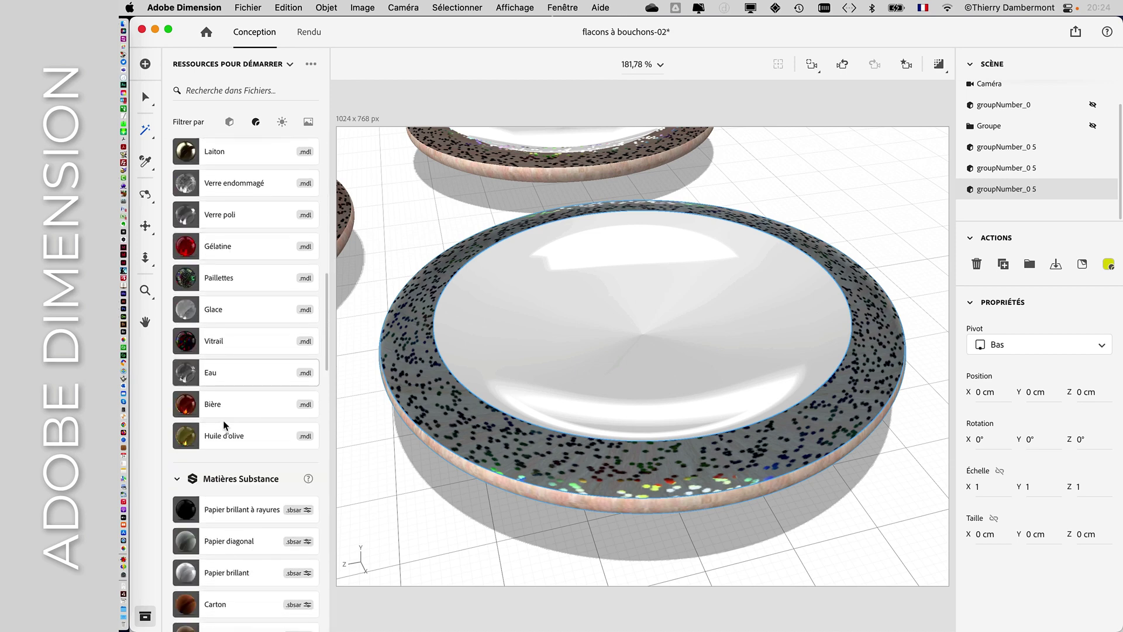
scroll(226, 432, down, 11)
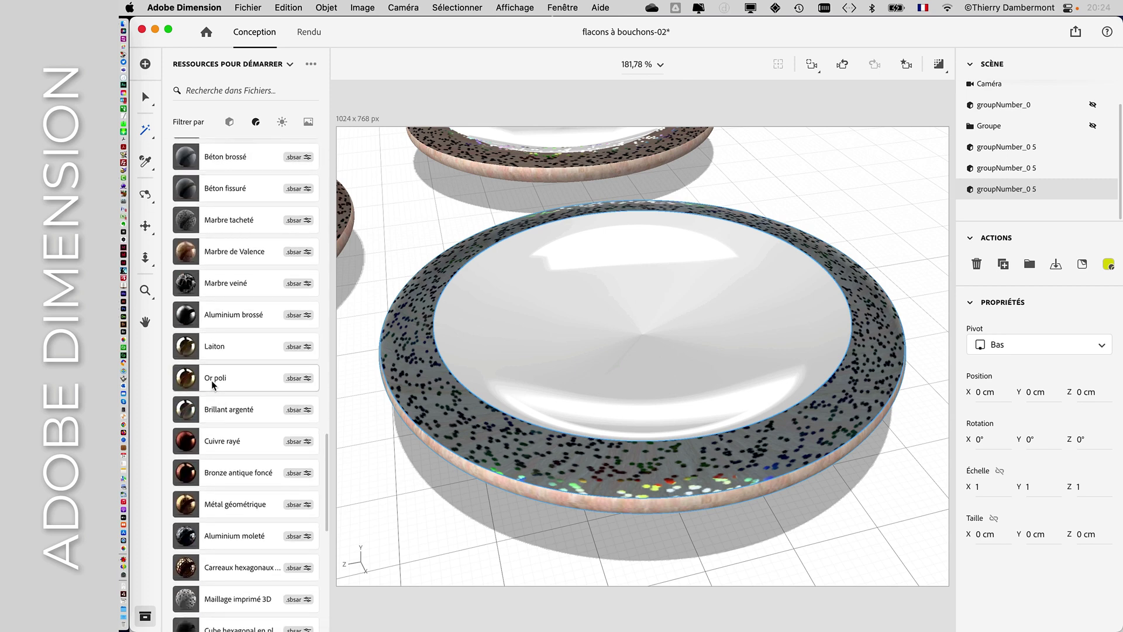
drag(211, 380, 212, 381)
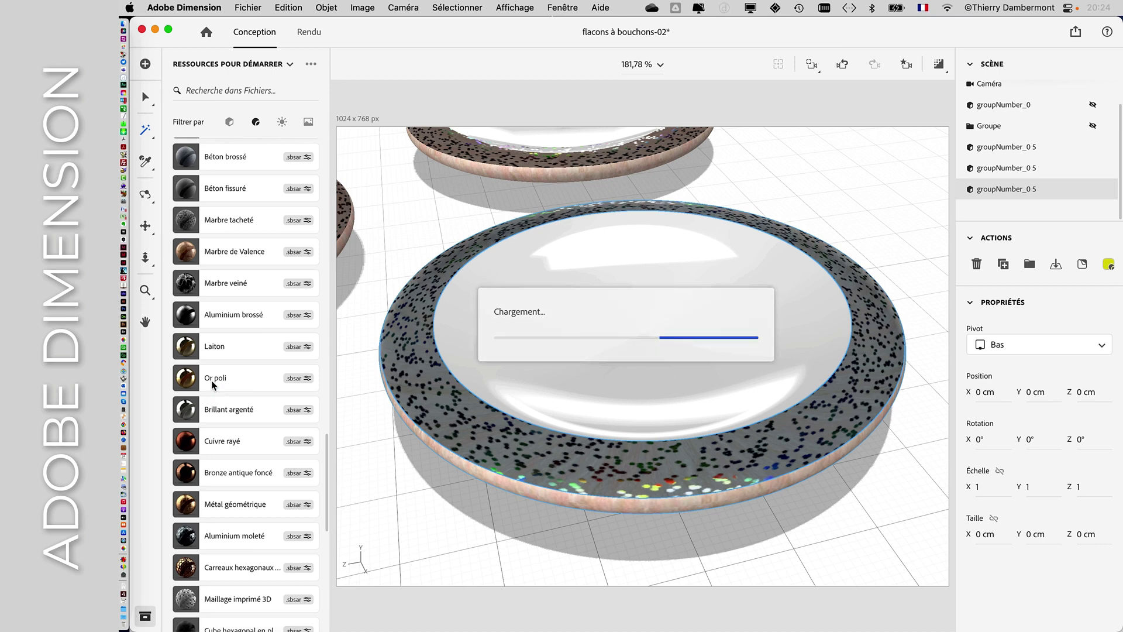
click(213, 350)
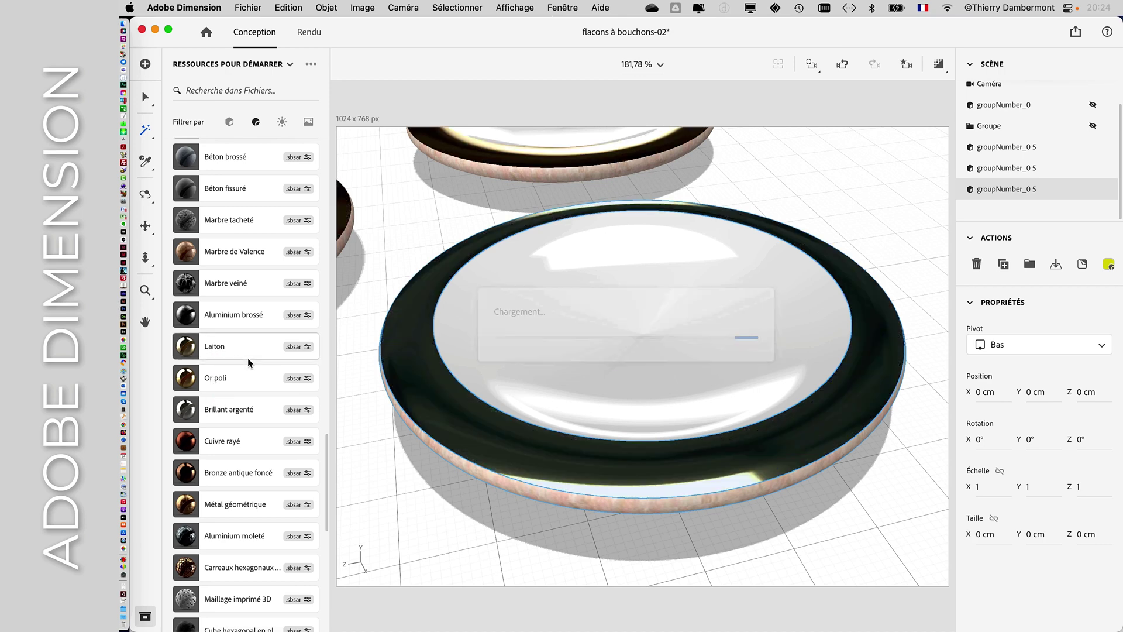
Step: Try the Métal géométrique Substance material on the plate's rim and inspect it from above
scroll(246, 332, down, 2)
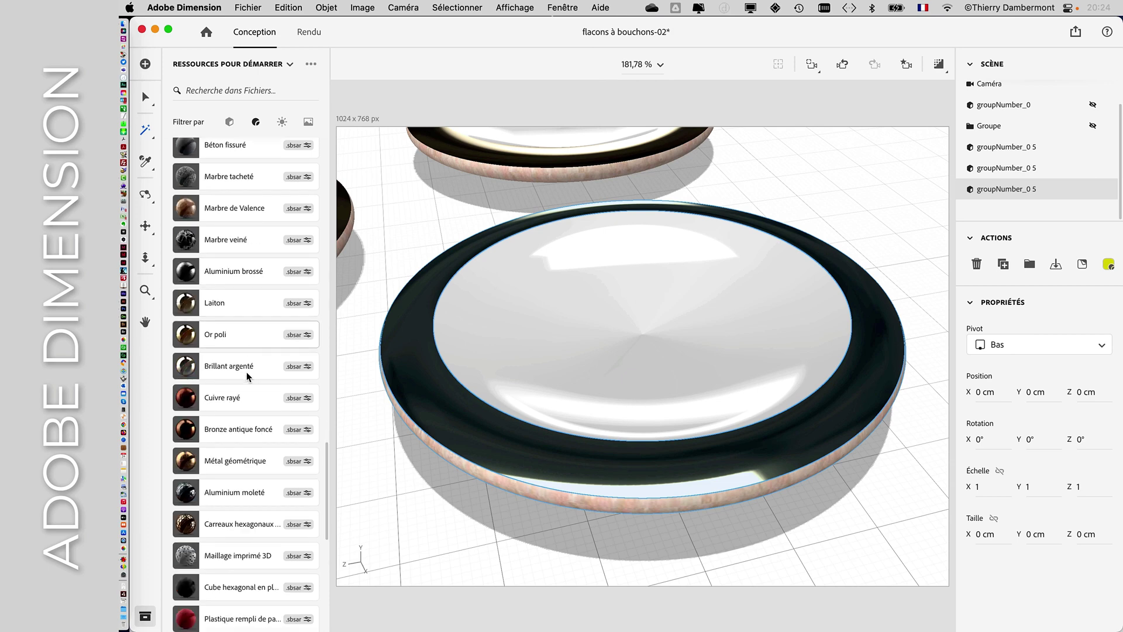
scroll(237, 468, down, 2)
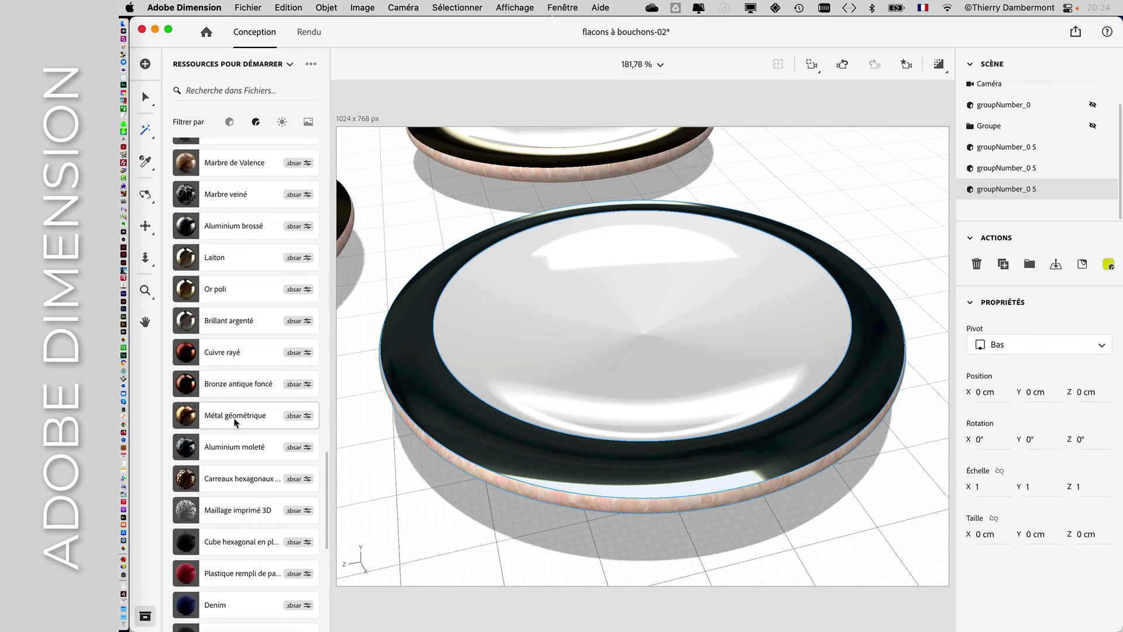
drag(236, 421, 832, 373)
right_drag(821, 368, 749, 406)
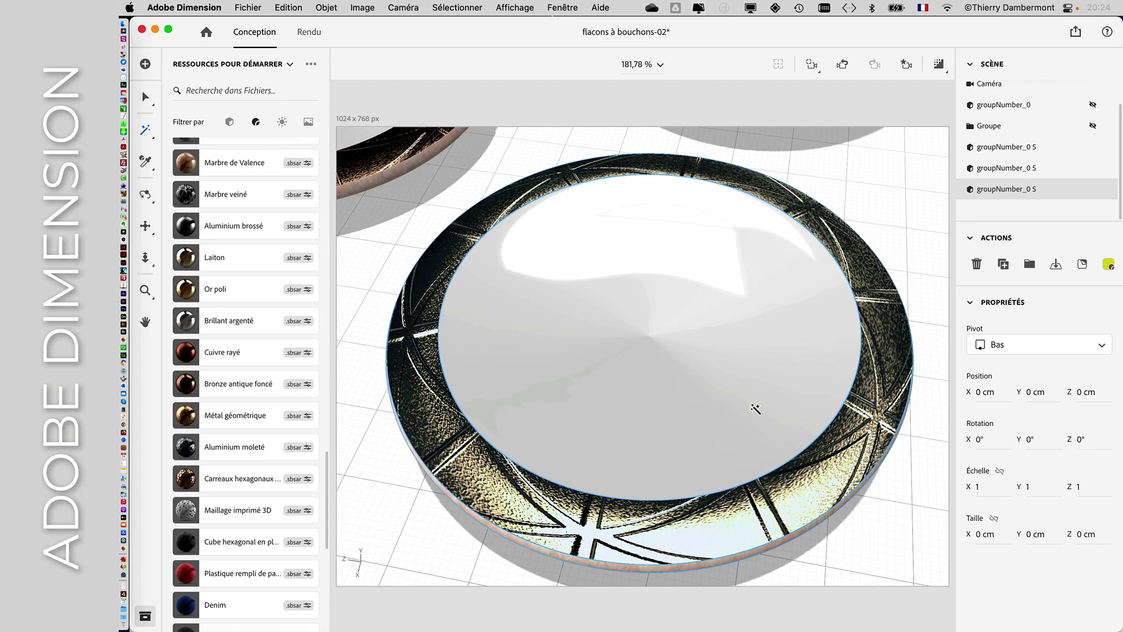
scroll(756, 410, down, 8)
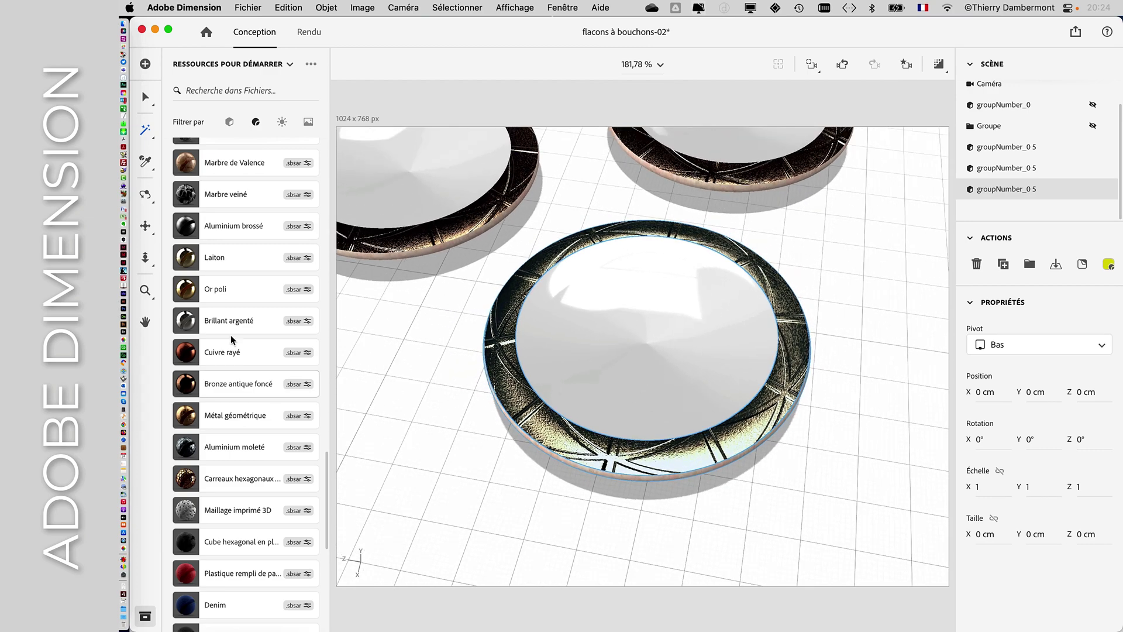
Step: Apply the Or poli material to the plate's rim and inspect the instances from several angles
click(222, 291)
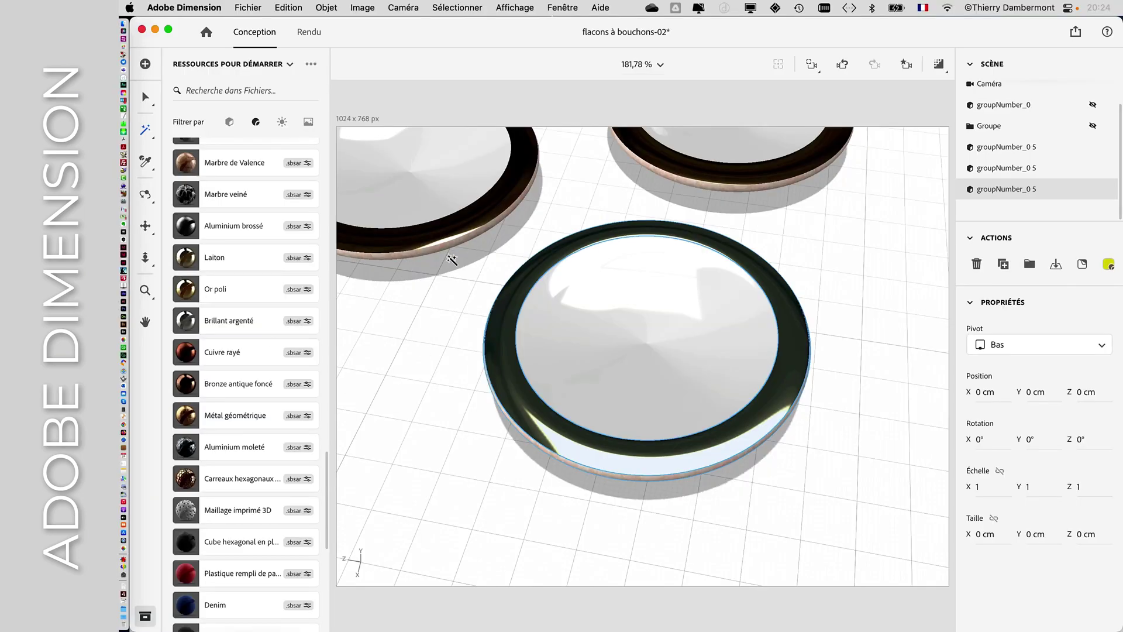
right_drag(579, 280, 557, 441)
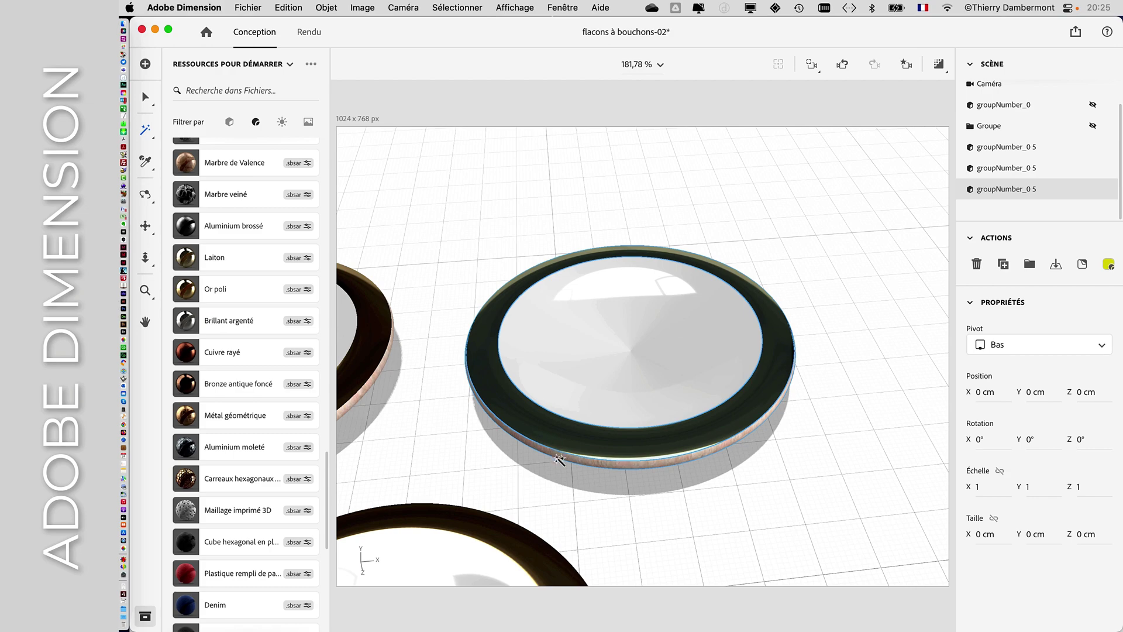
right_drag(638, 384, 486, 429)
right_drag(449, 346, 441, 379)
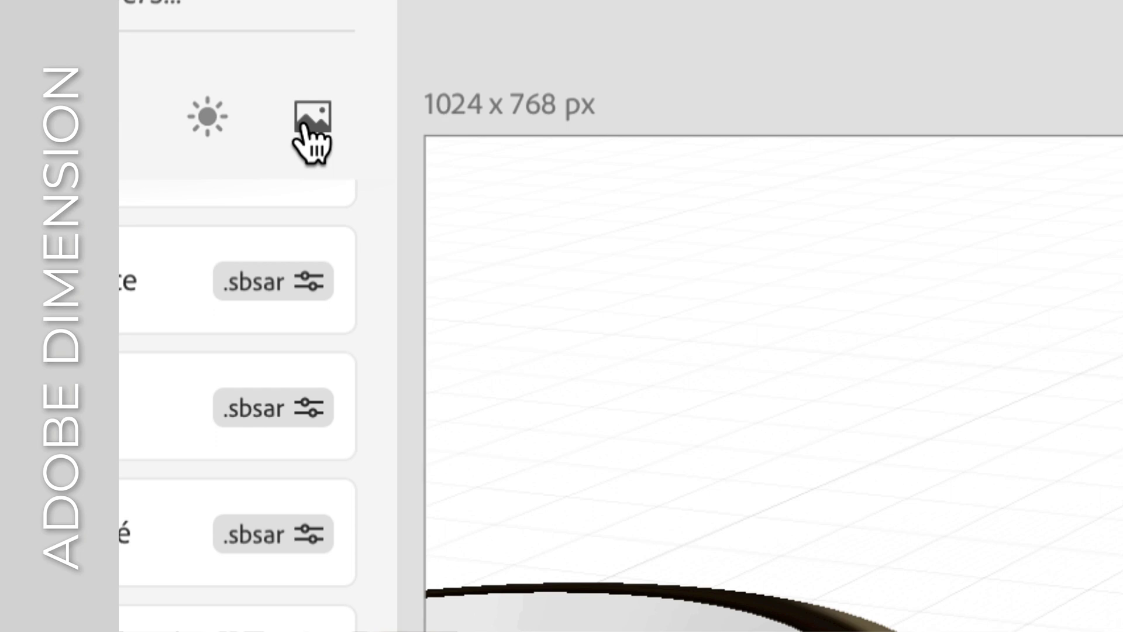
Step: Filter the assets to images, try Toile de fond : désert, and set the bright Table image with the light wooden top as the scene background
click(304, 125)
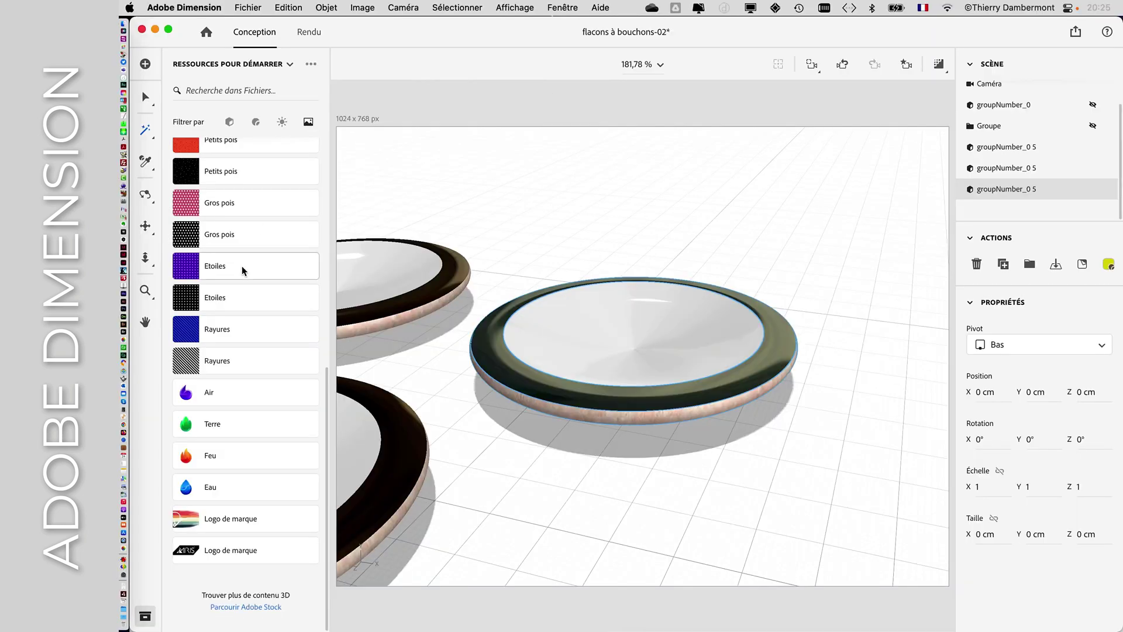
scroll(246, 281, up, 10)
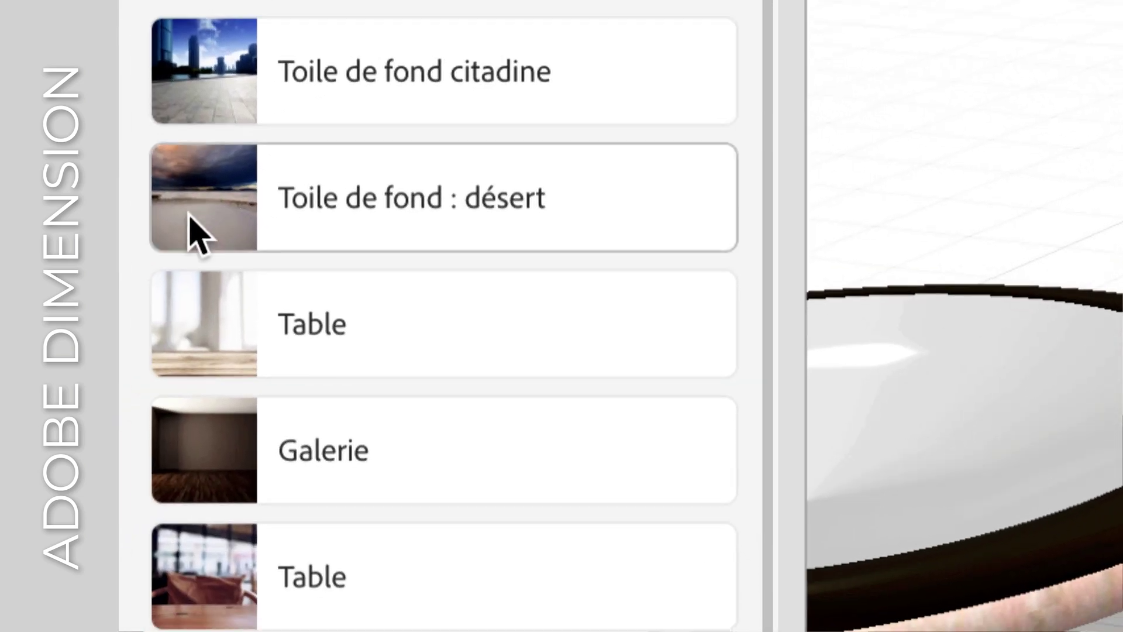
click(188, 214)
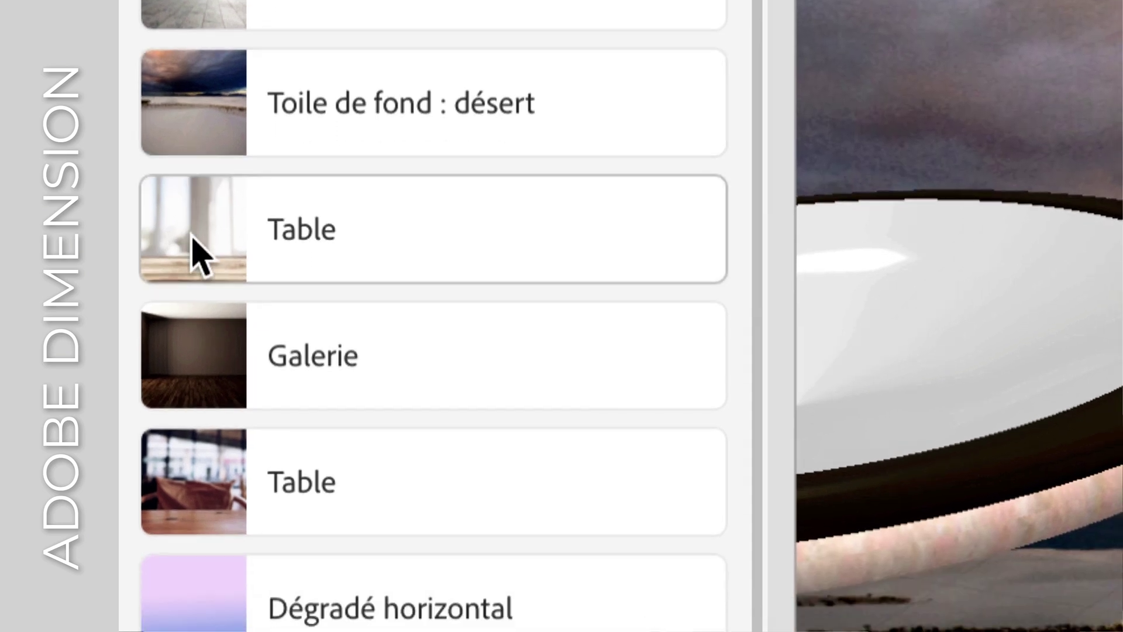
click(199, 252)
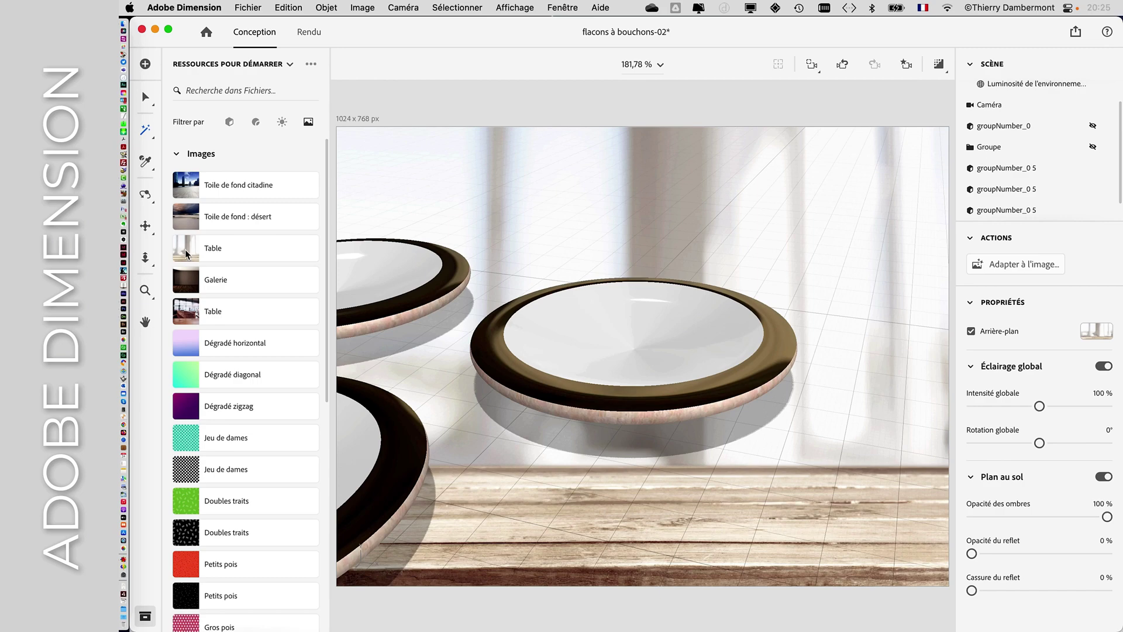
drag(537, 451, 808, 445)
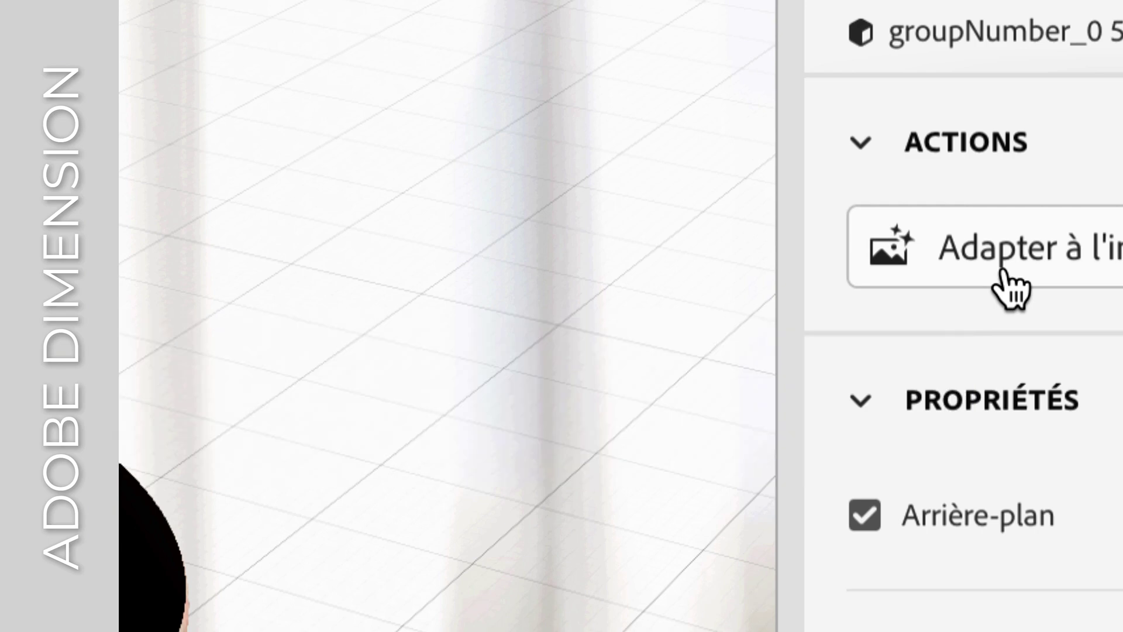
Step: Match the scene to the Table background with image proportions, multiple lights and camera perspective, and orbit to view the plates from above
click(1007, 272)
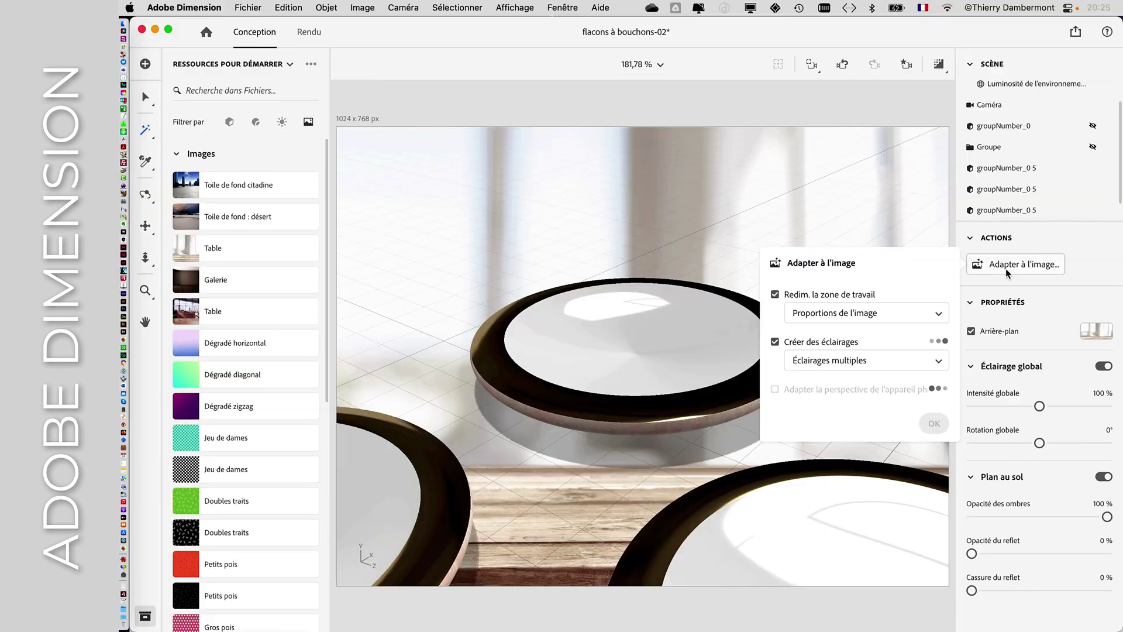
click(865, 388)
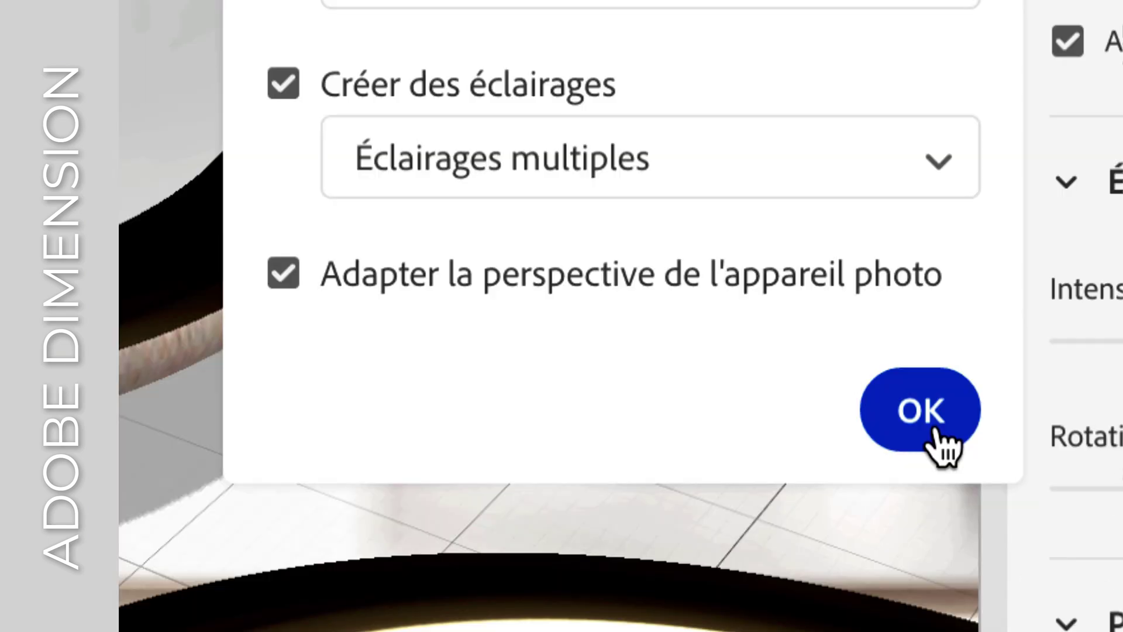
click(934, 423)
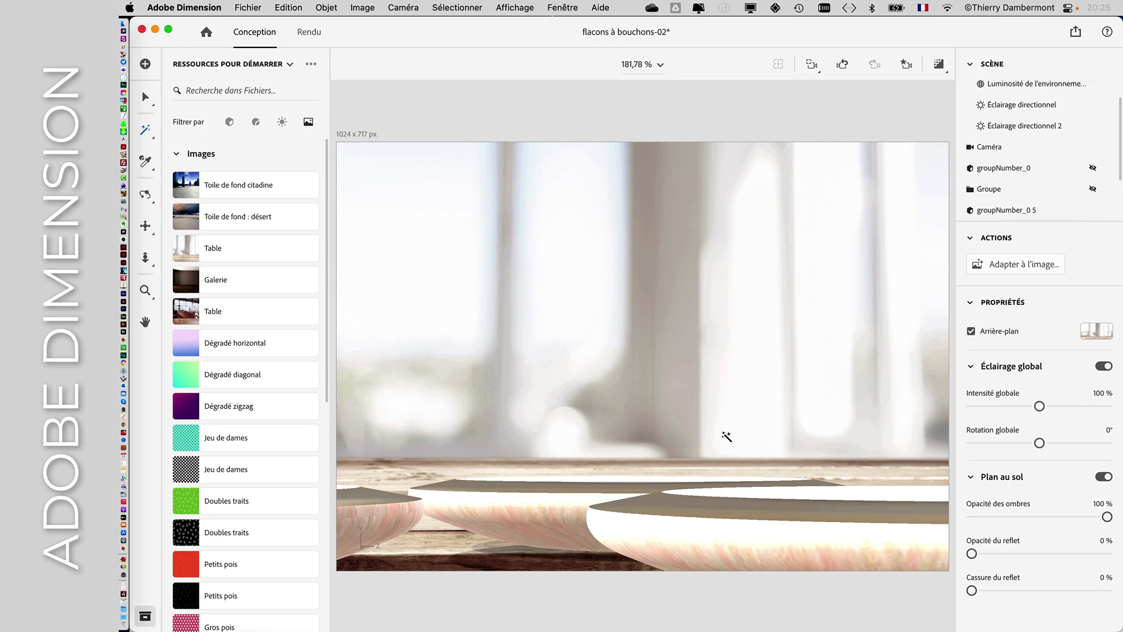
key(1)
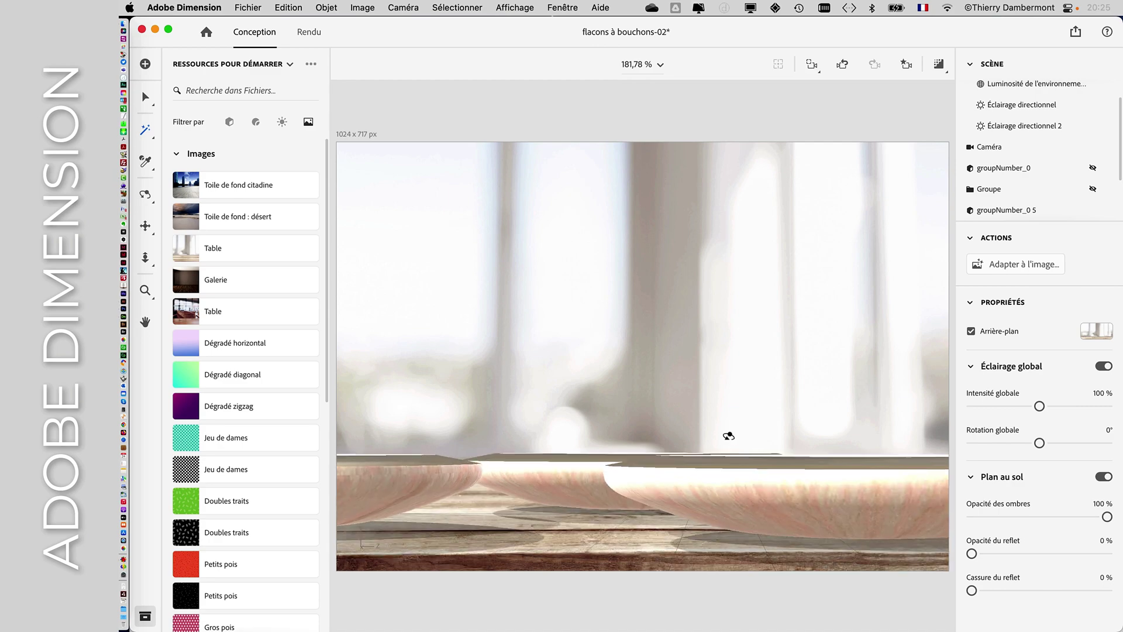
drag(728, 435, 665, 501)
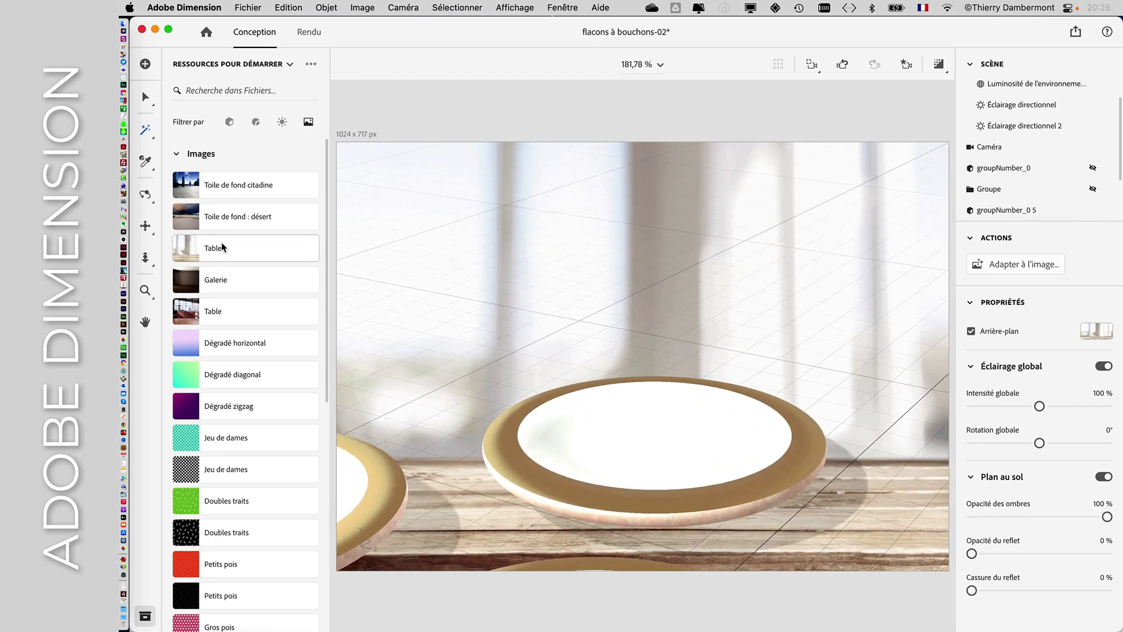
Step: Try Toile de fond : désert as background, match image proportions, outdoor daylight and camera perspective to it, and filter the assets to lights
click(189, 217)
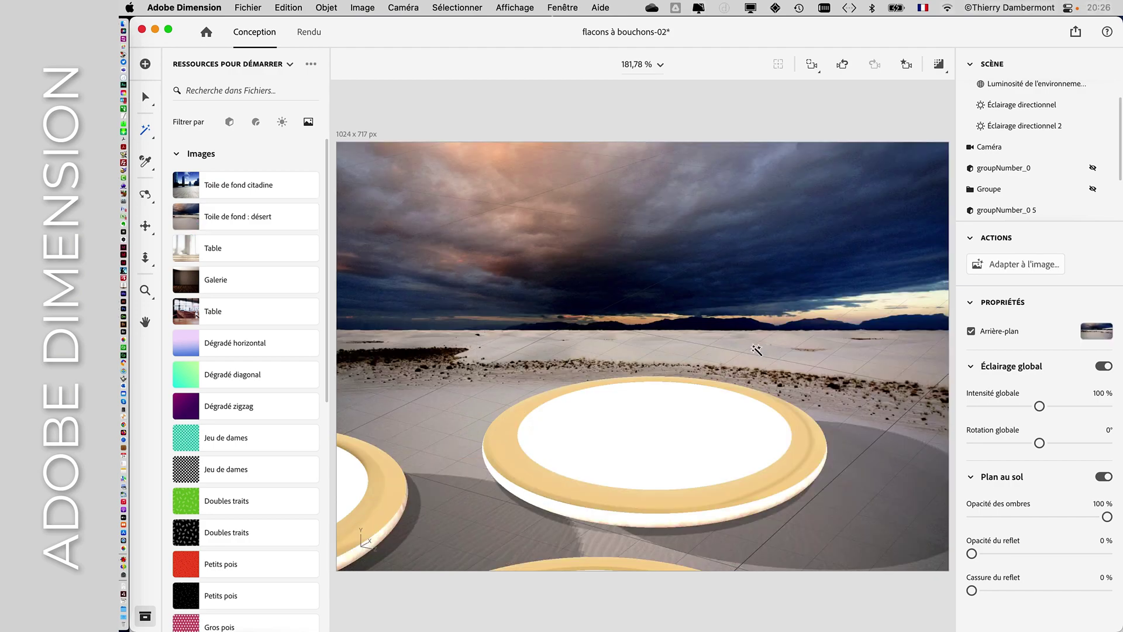
scroll(757, 349, down, 5)
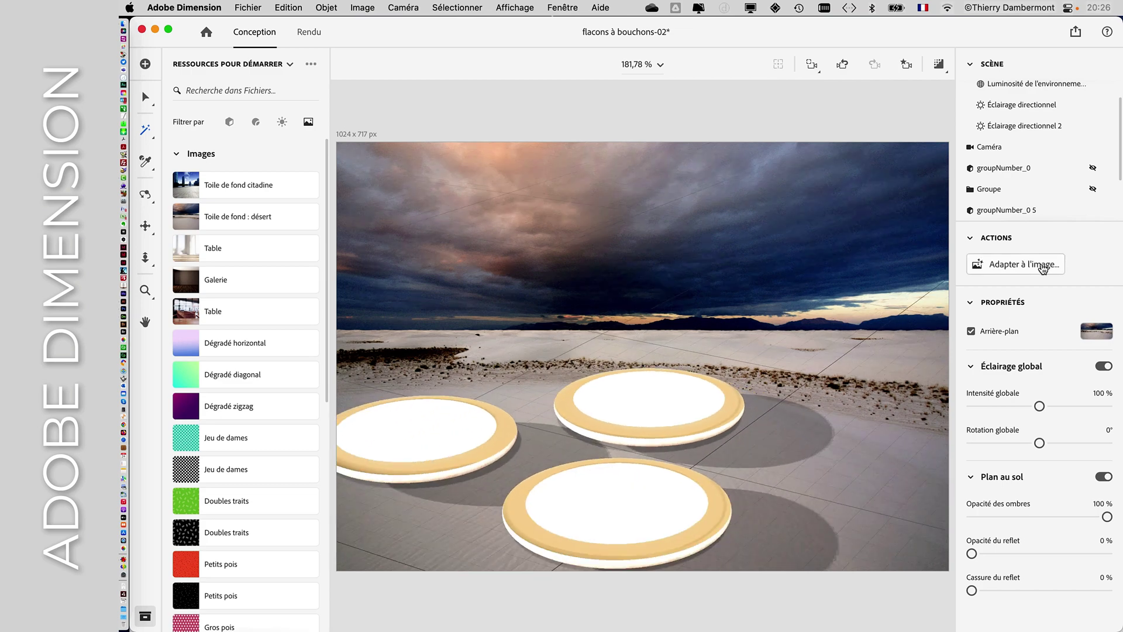
click(1042, 266)
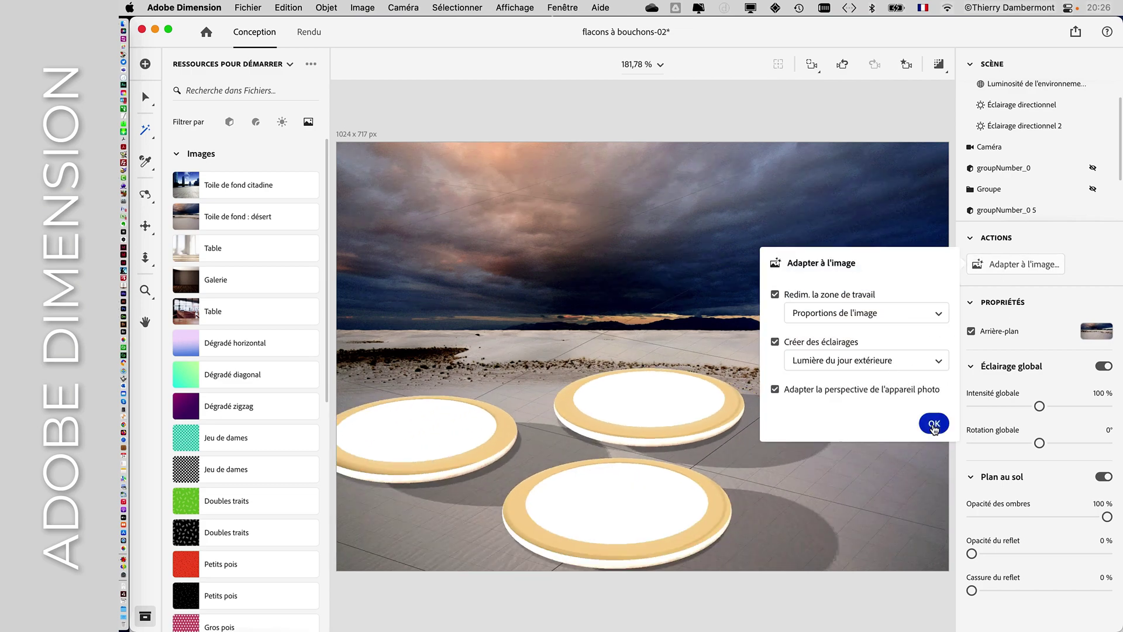
click(935, 426)
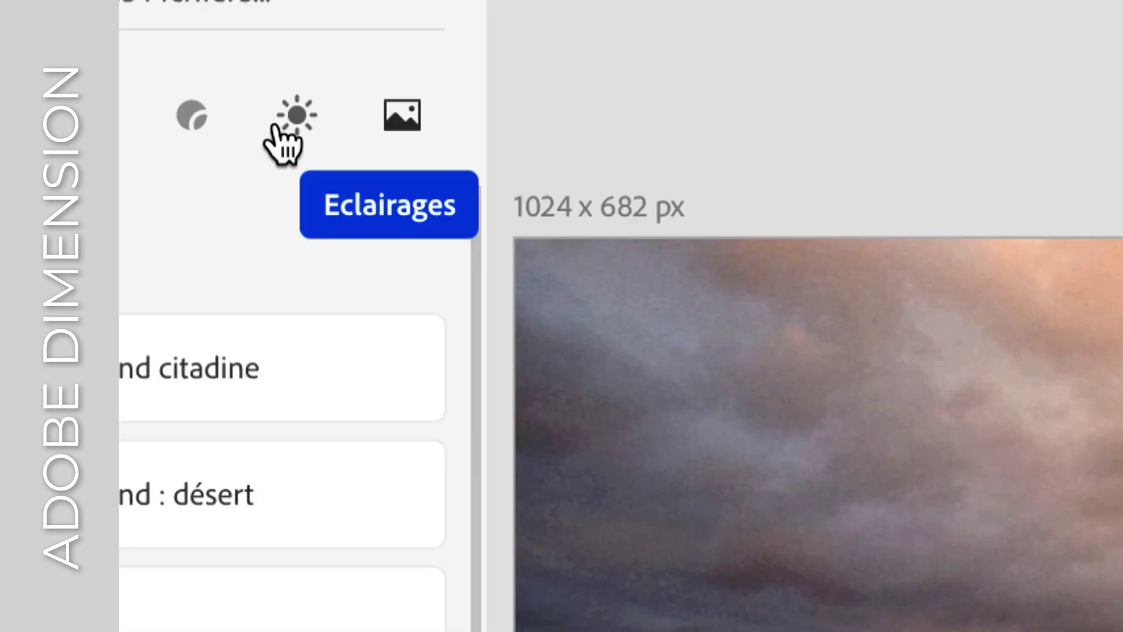
click(275, 129)
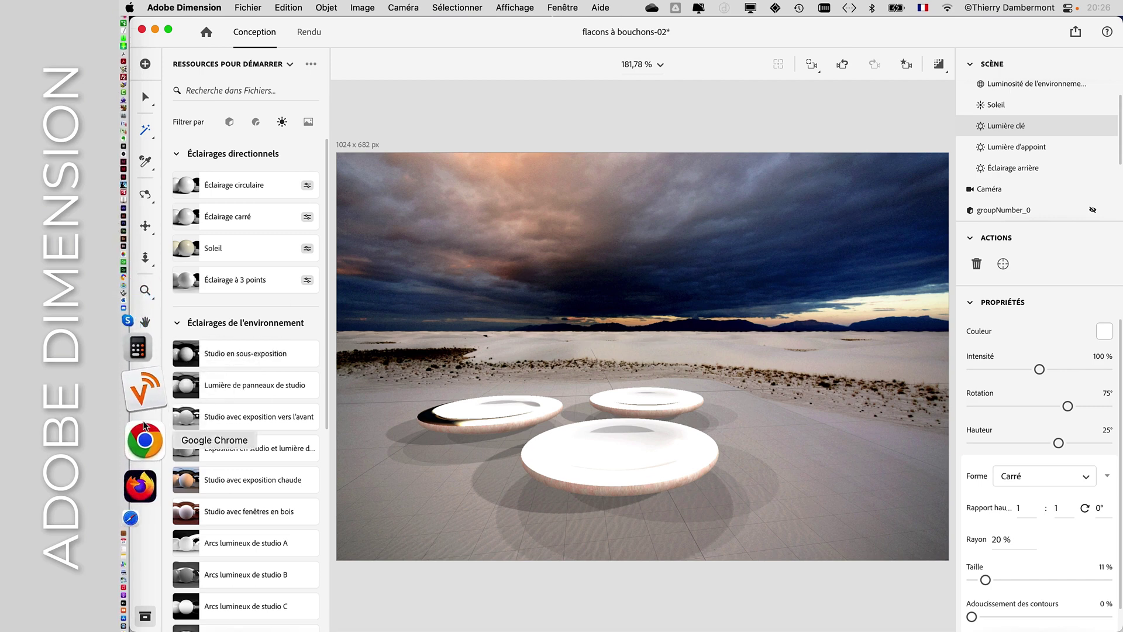
Step: Switch to Firefox and search Bing images for "table top", limited to Creative Commons licences
click(145, 436)
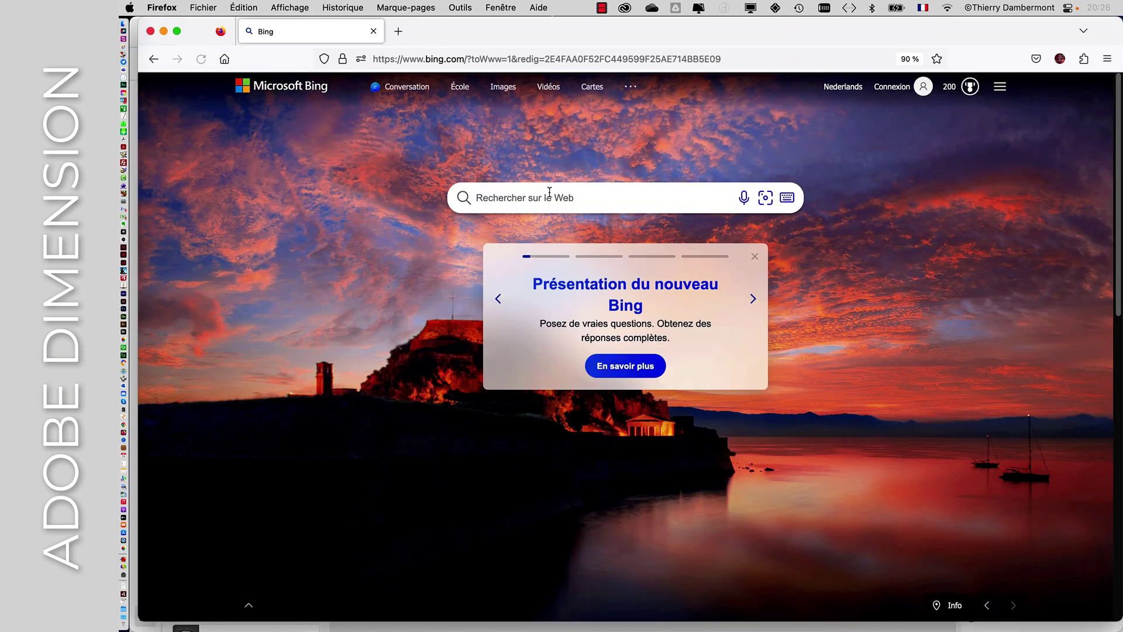
click(548, 193)
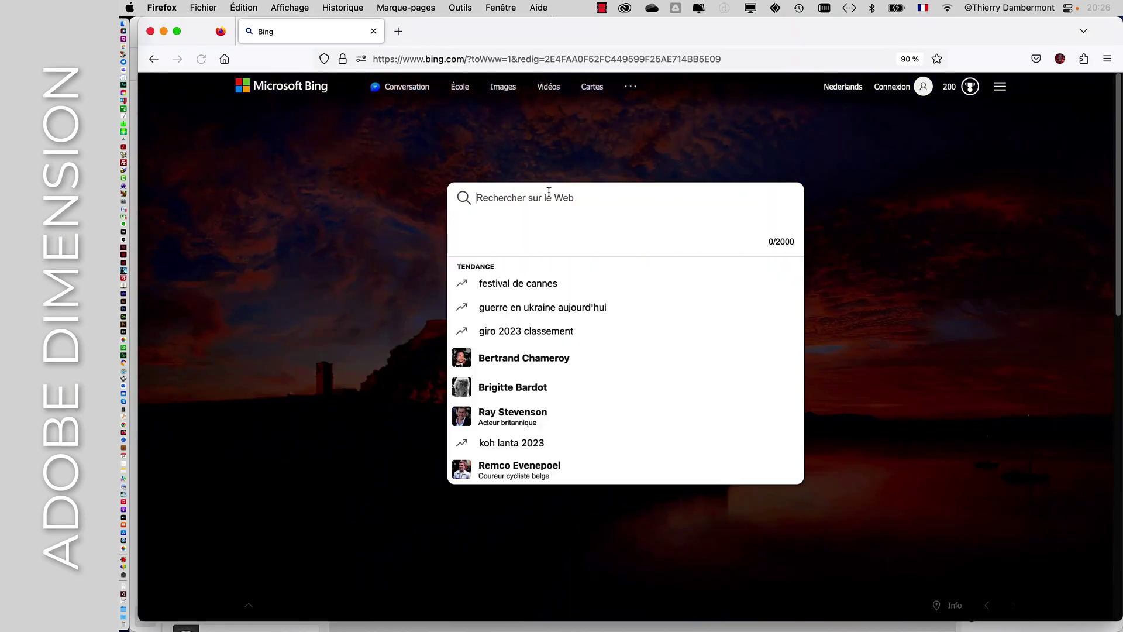
text(table top)
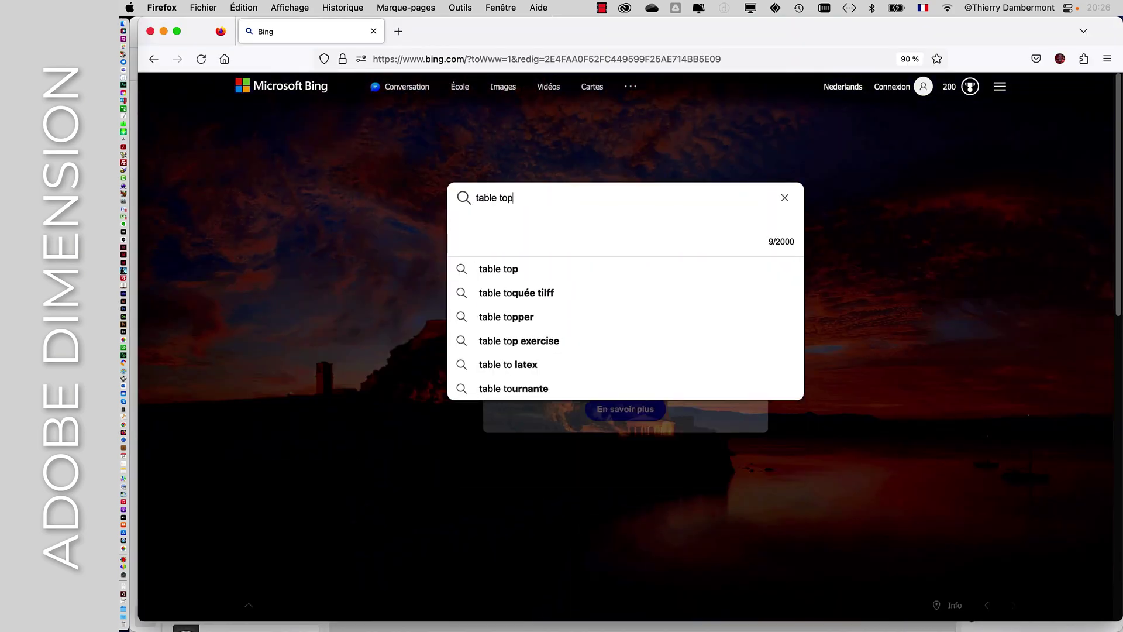
key(Return)
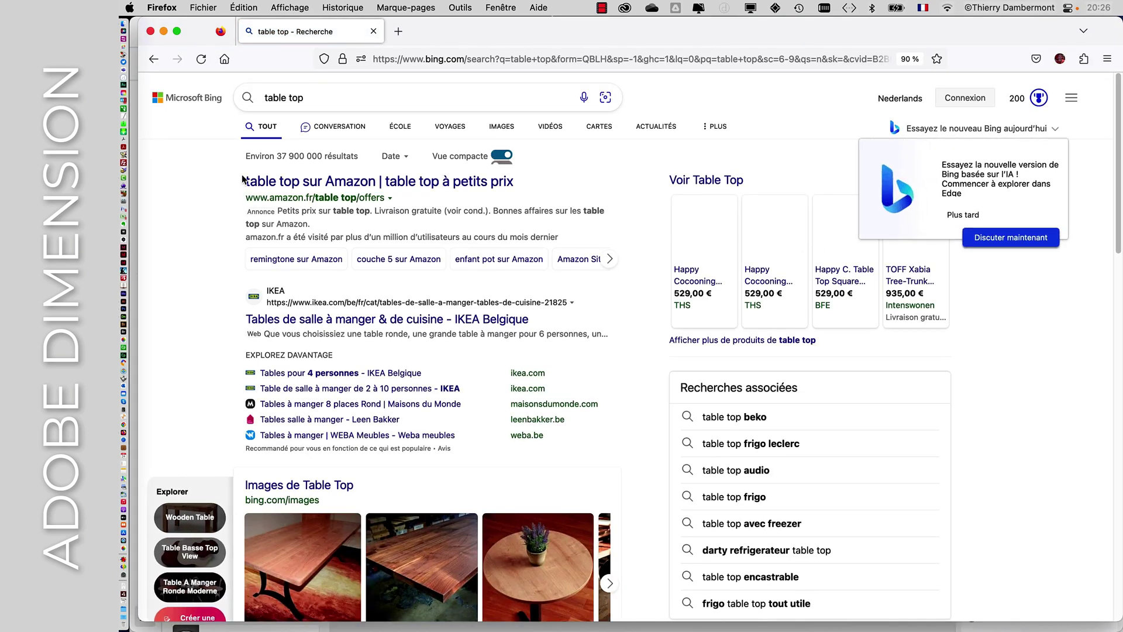
click(494, 130)
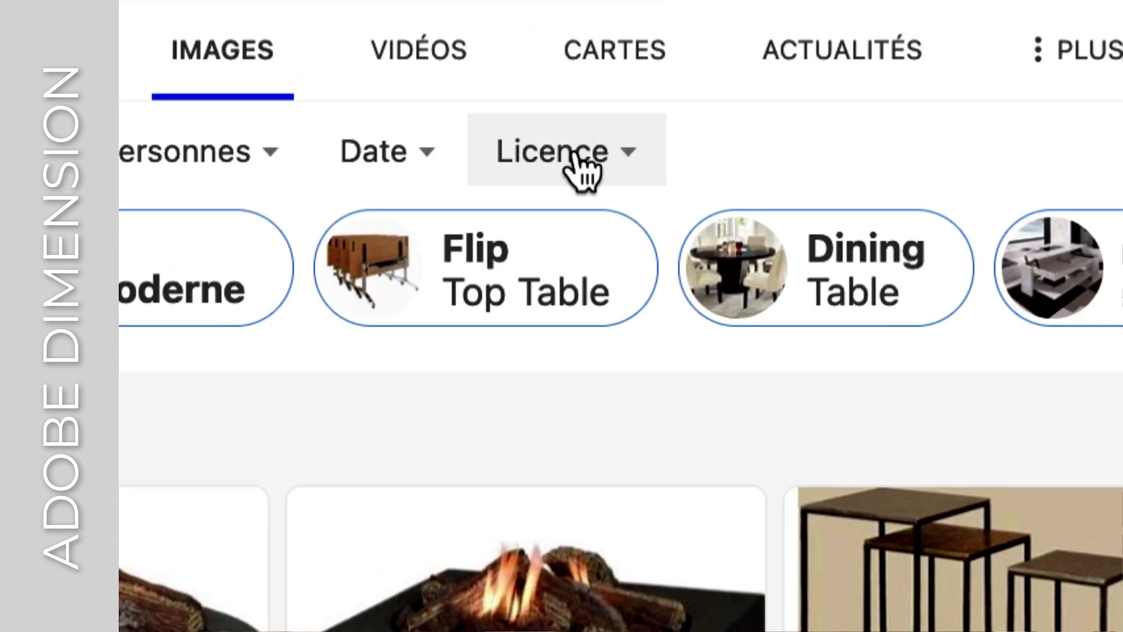
click(785, 176)
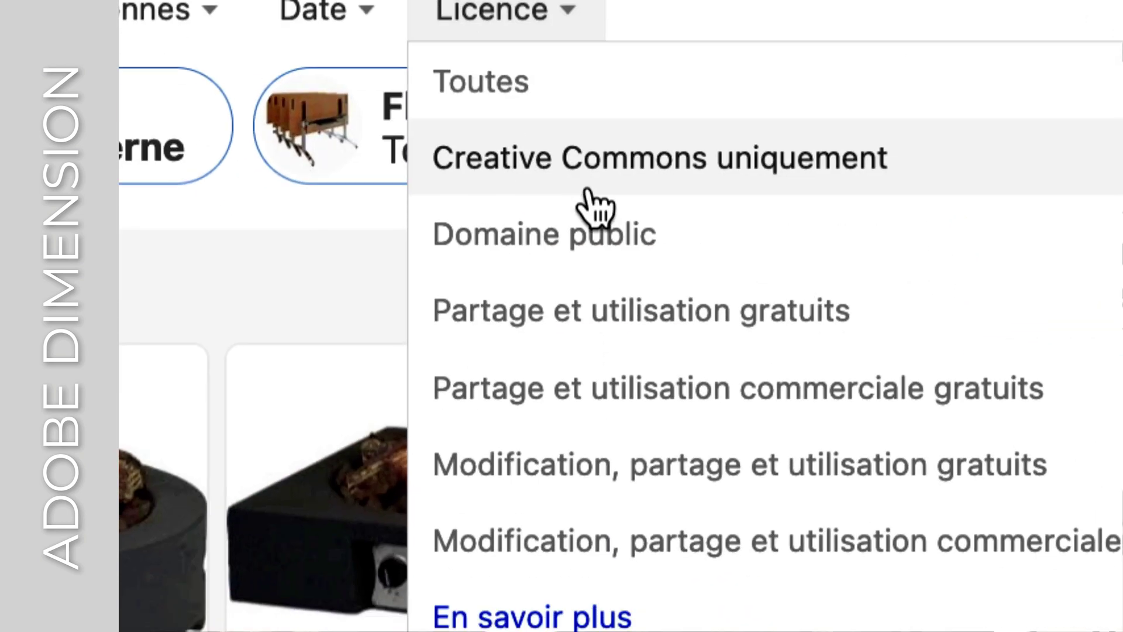
click(592, 188)
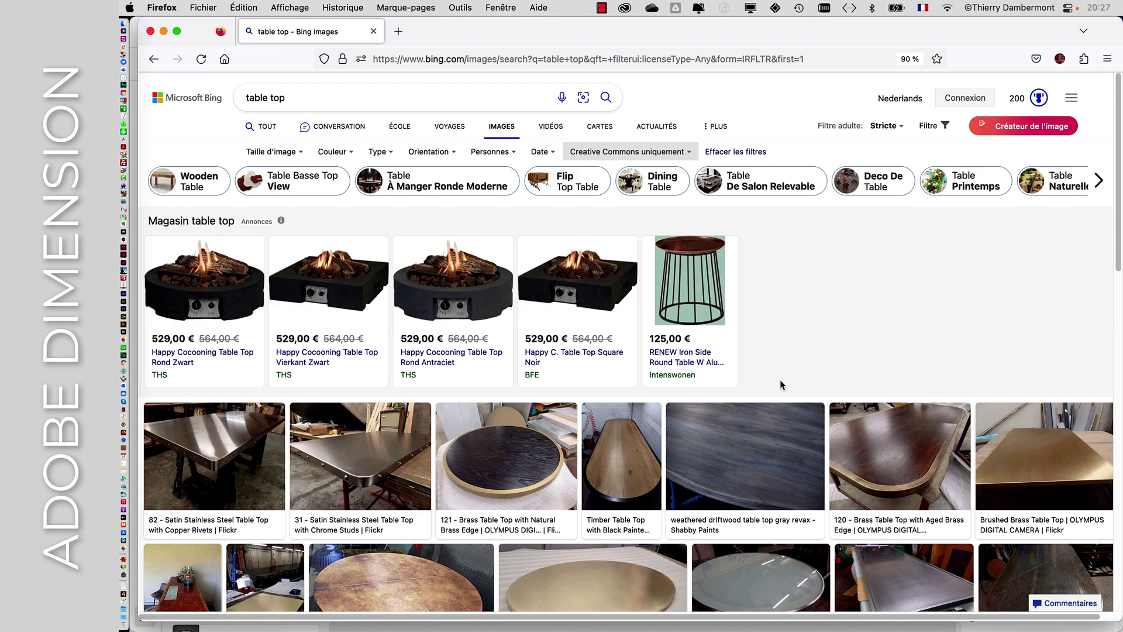
Step: Find the Stepped Edge Natural Zinc Table Top photo among the results and open its original image on its own
scroll(780, 385, down, 5)
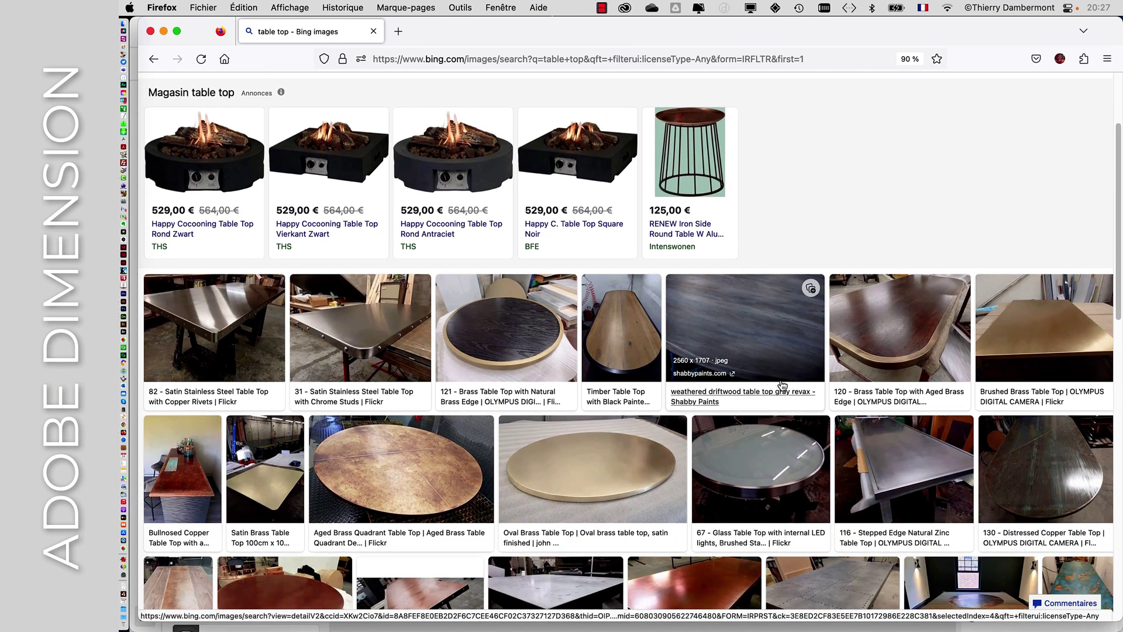
scroll(782, 385, down, 5)
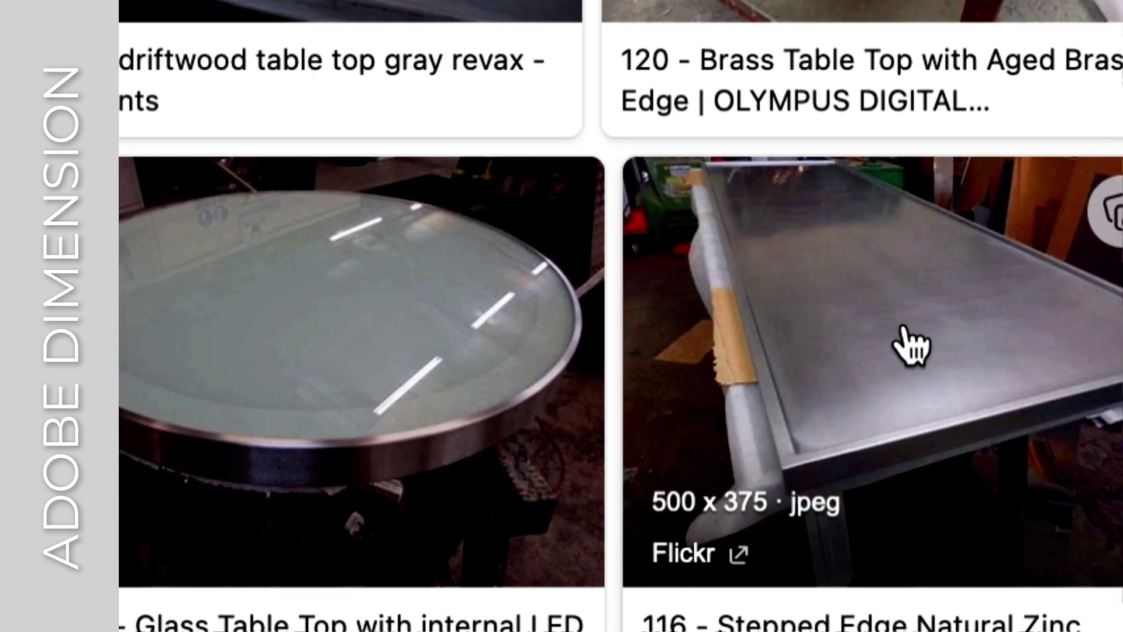
click(906, 344)
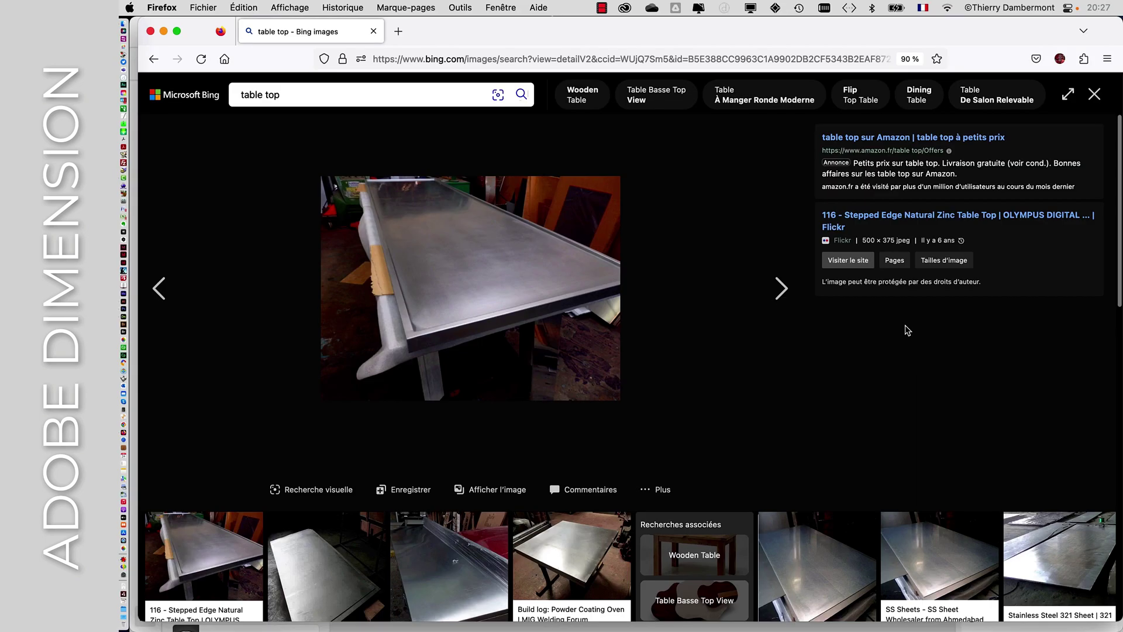
click(664, 493)
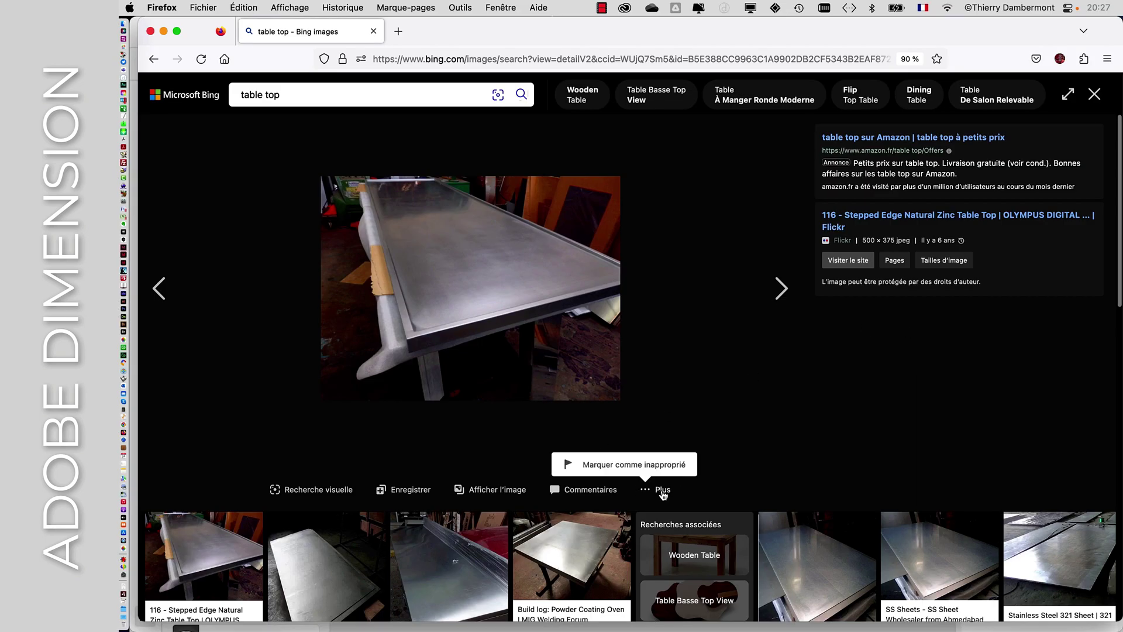
click(477, 489)
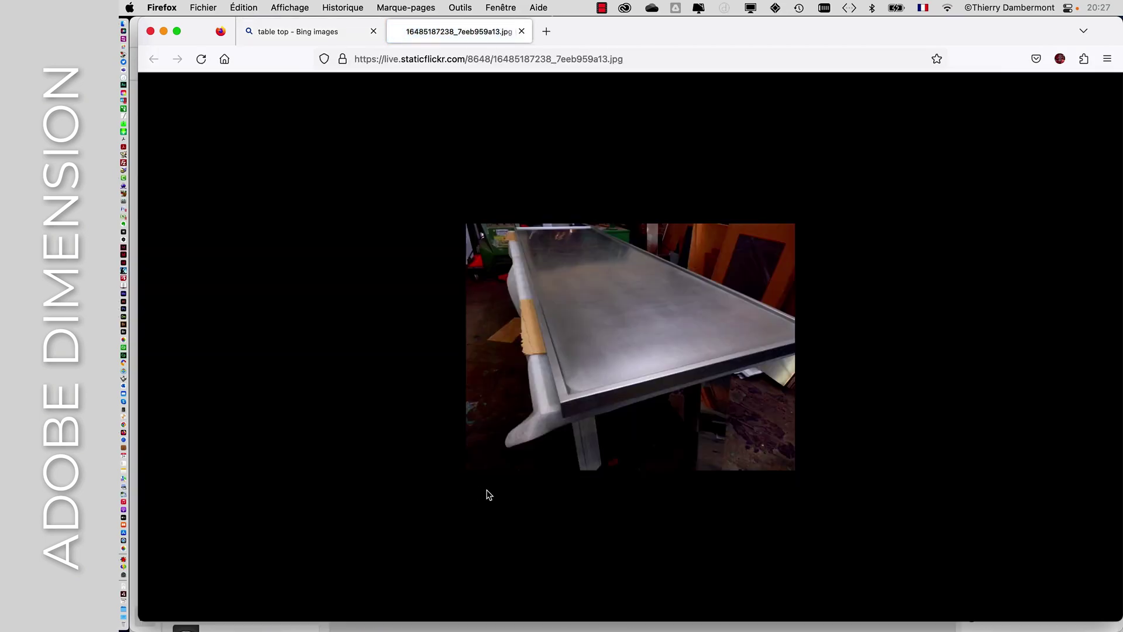
right_click(647, 312)
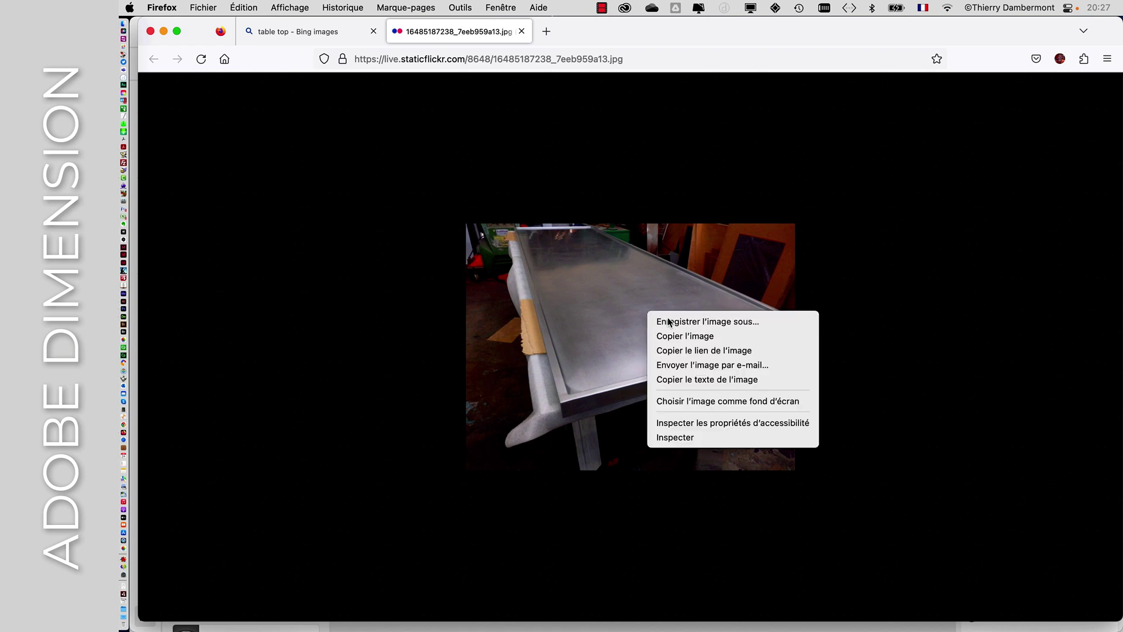
click(667, 317)
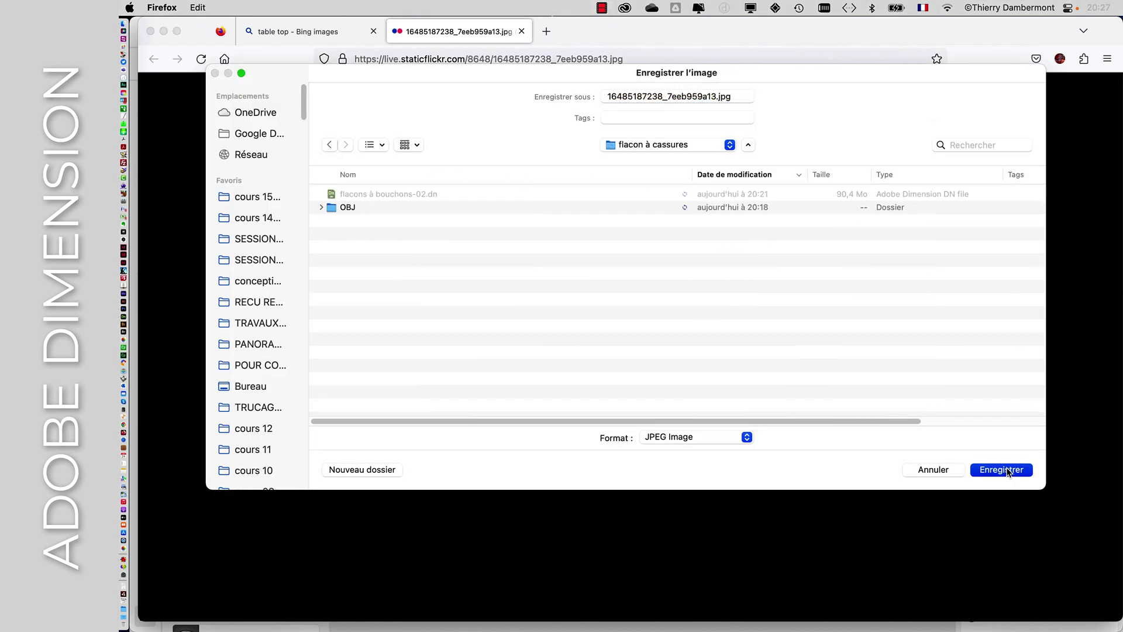
click(1005, 470)
key(super+Tab)
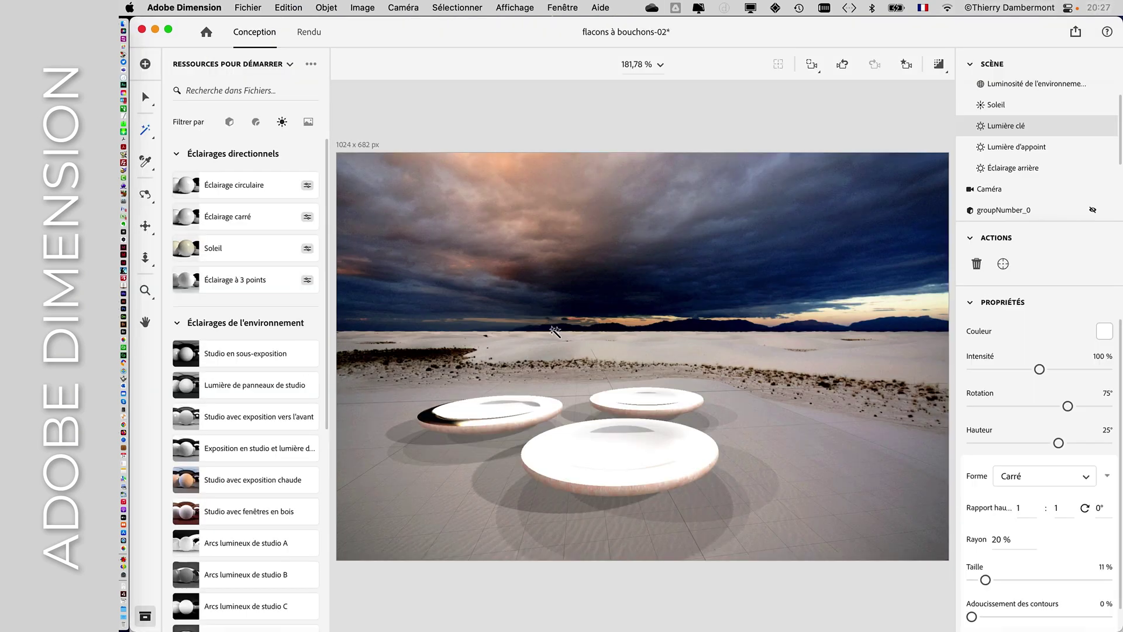
click(246, 8)
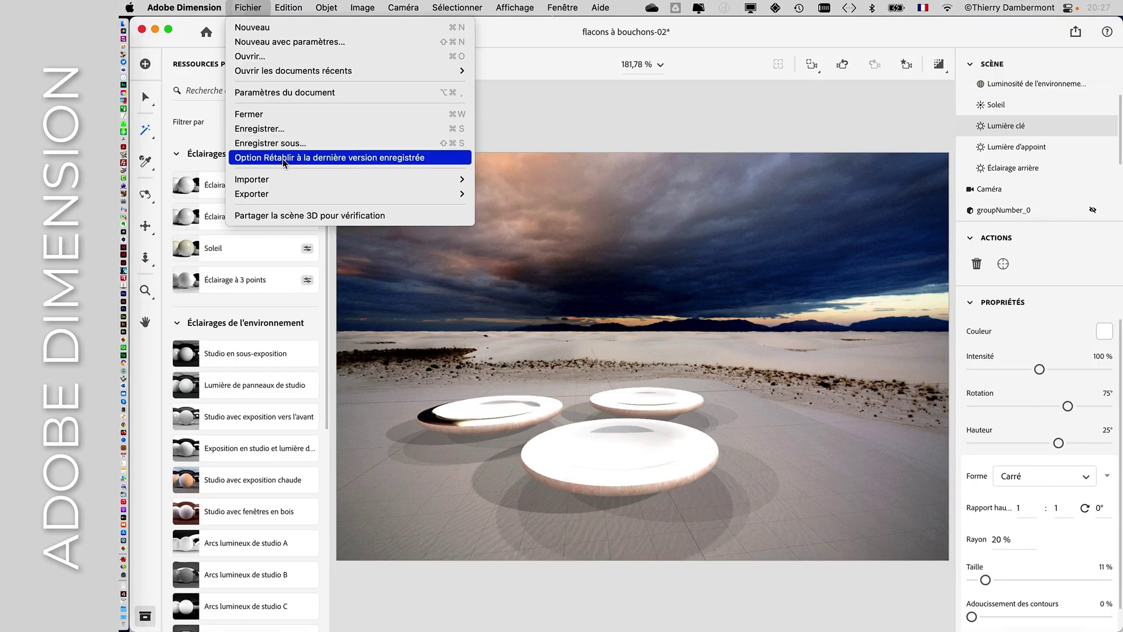
mouse_move(285, 179)
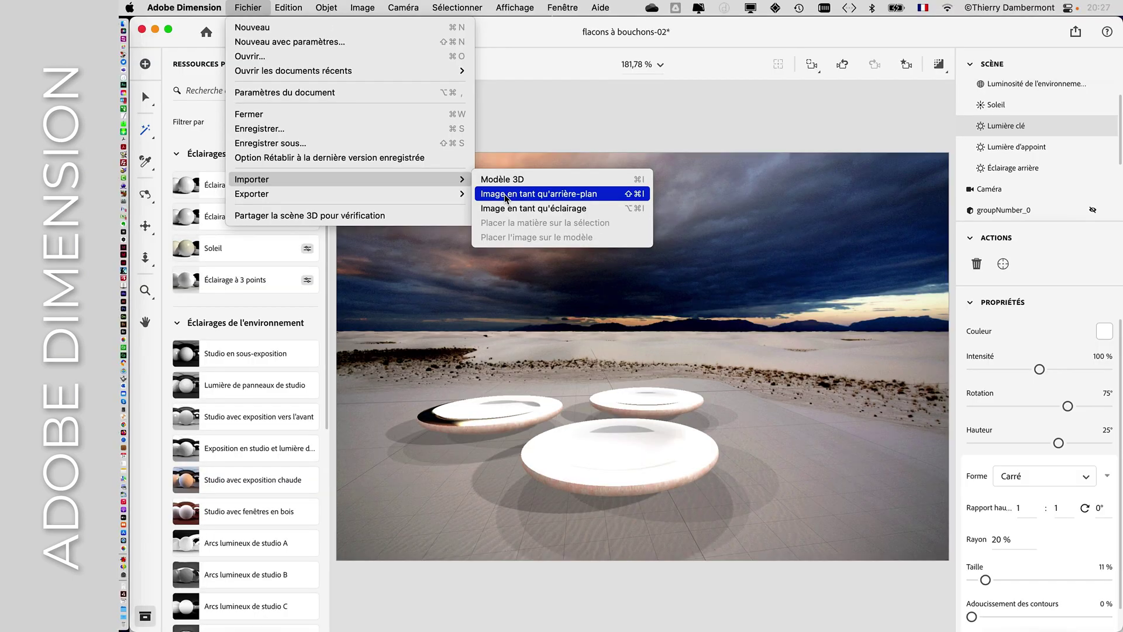
click(504, 195)
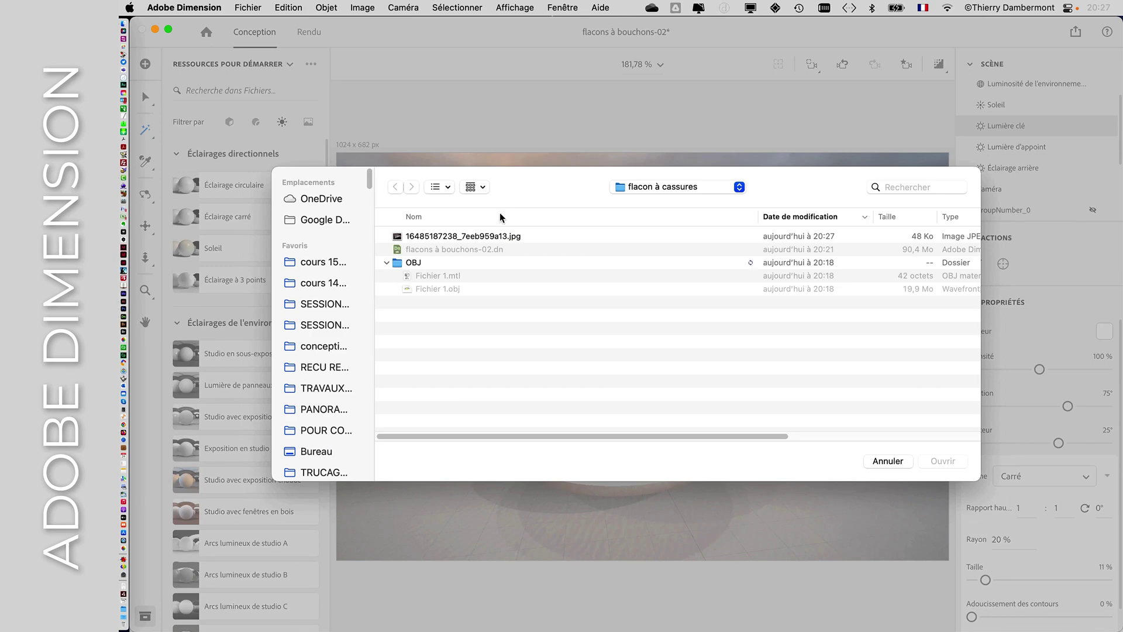
click(474, 237)
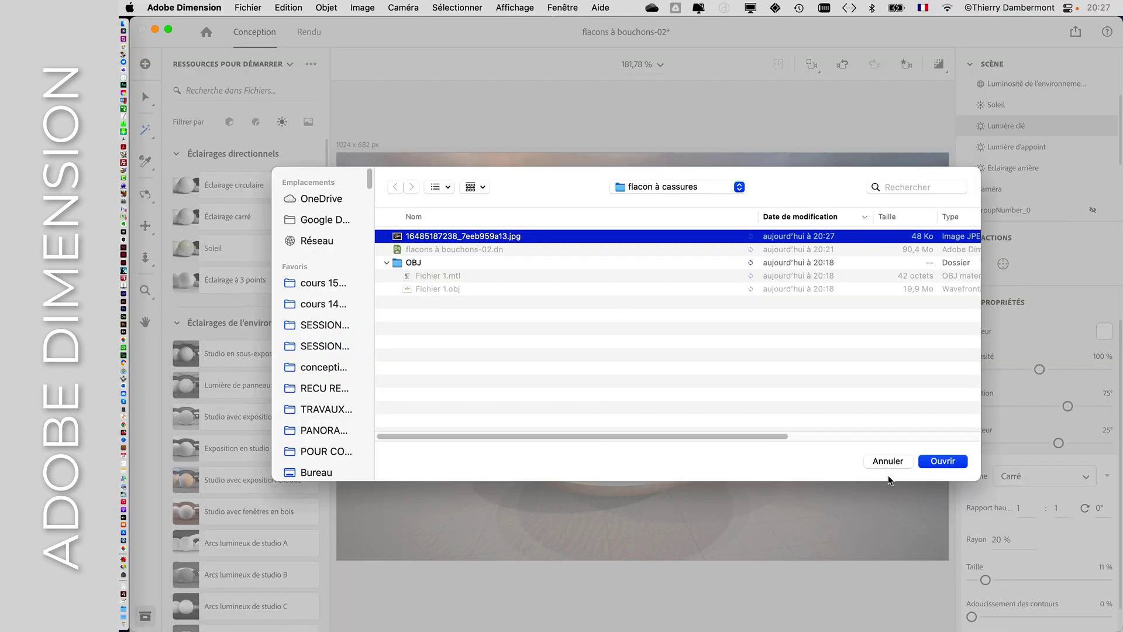
click(934, 462)
Step: Match the scene to the zinc table background, using the image proportions and multiple lights
drag(766, 314, 767, 315)
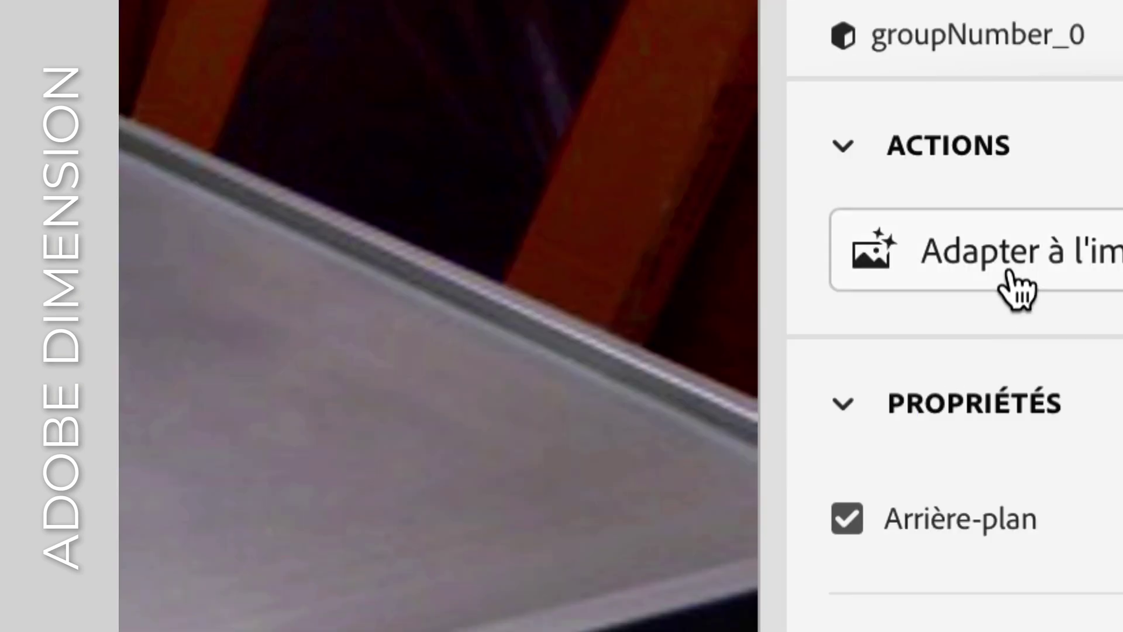
click(1013, 271)
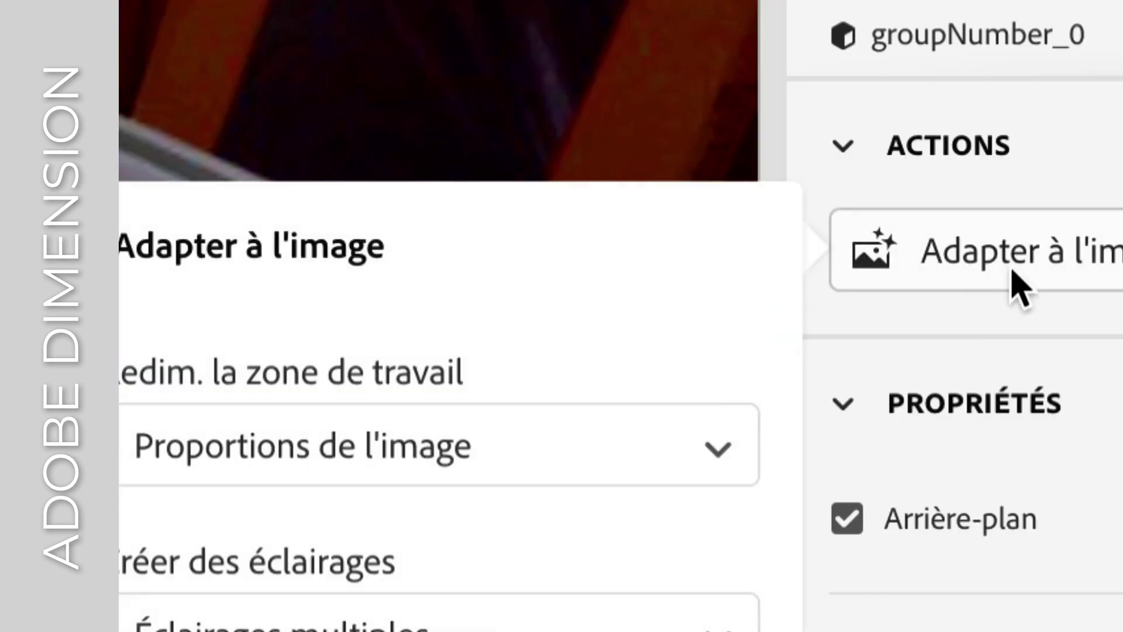
click(934, 423)
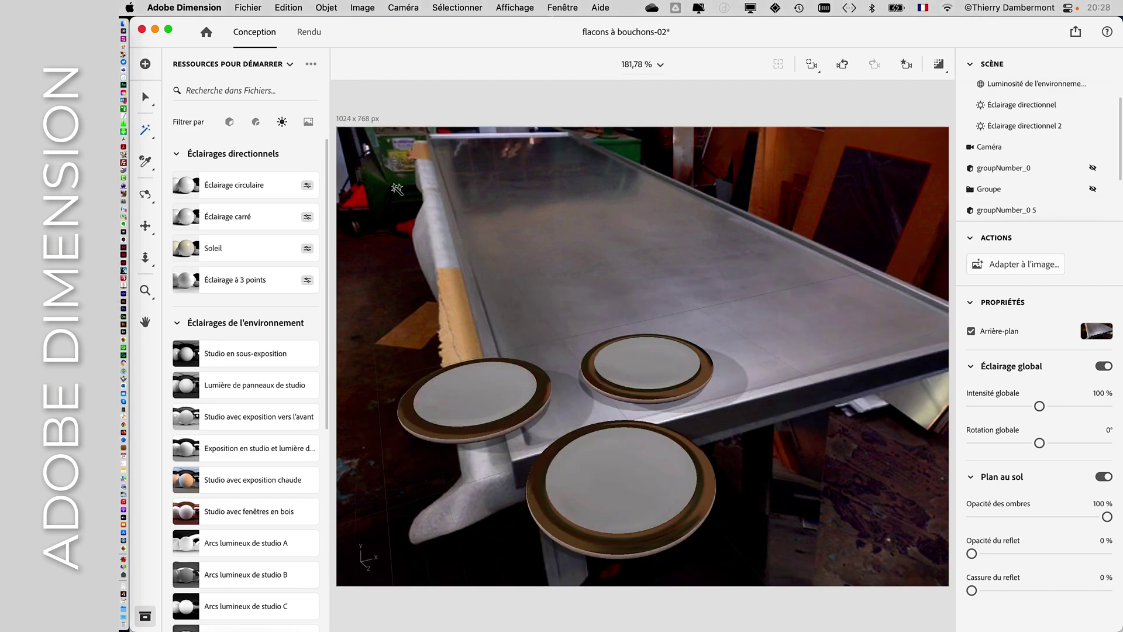
Step: Select the three plates, move them together onto the near end of the zinc tabletop, and scale them up to 1.7
click(147, 98)
click(459, 398)
click(632, 384)
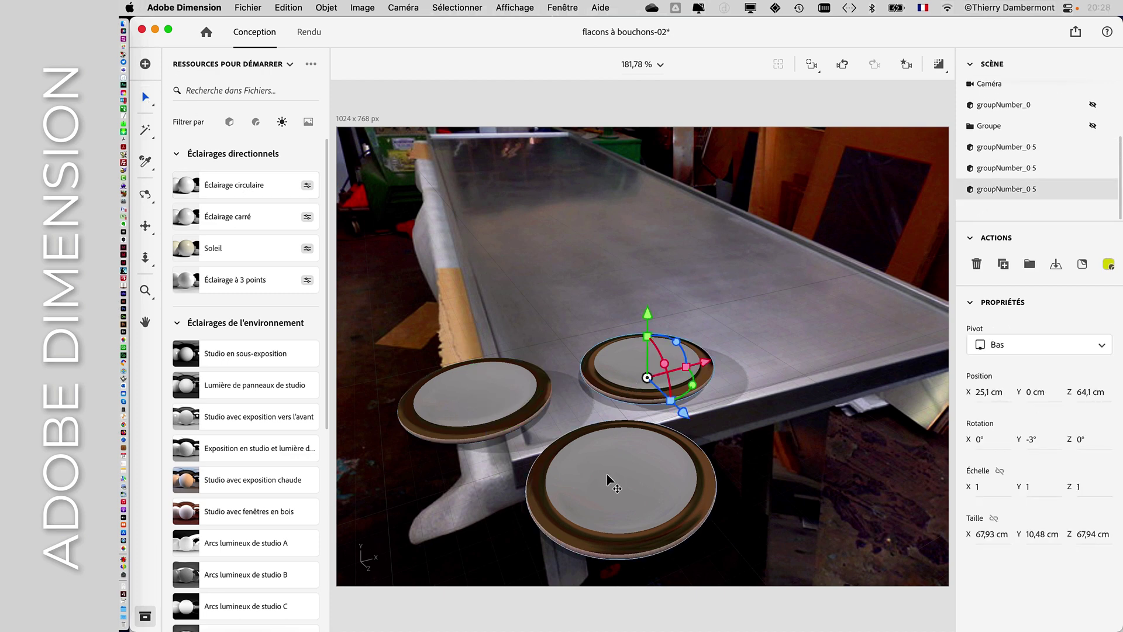
click(607, 474)
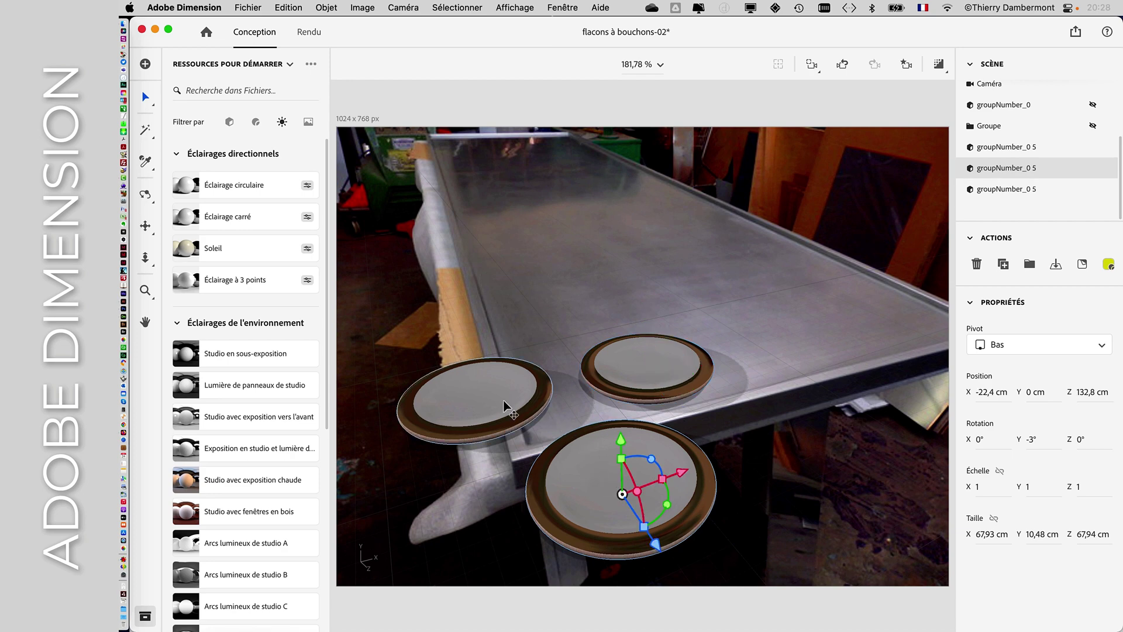
click(505, 407)
shift+click(636, 398)
shift+click(622, 469)
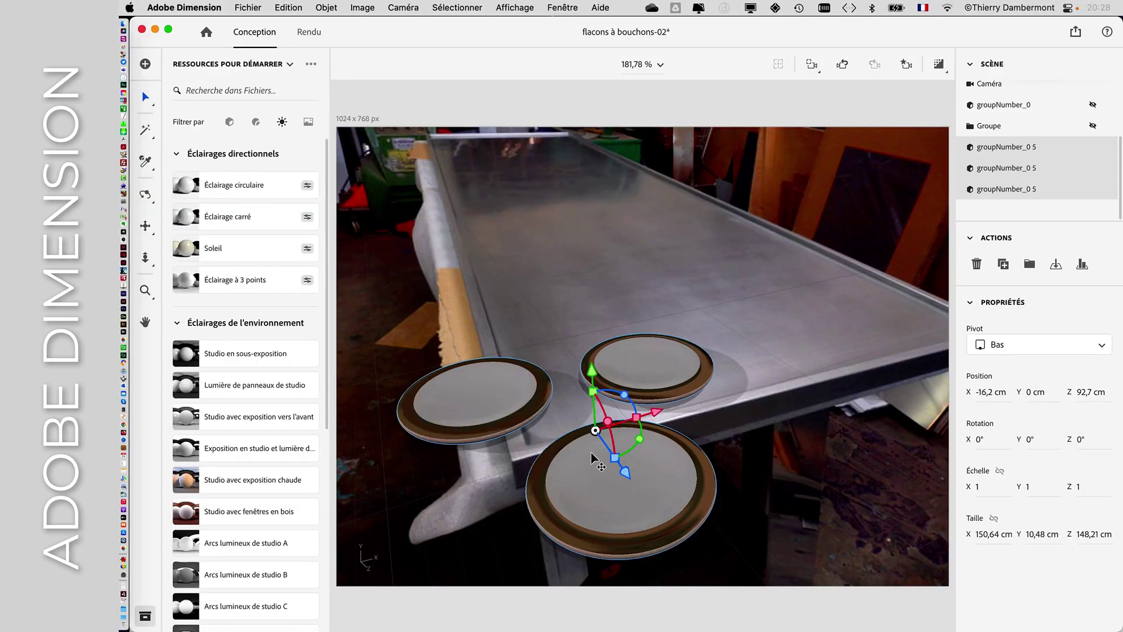
drag(592, 456, 649, 339)
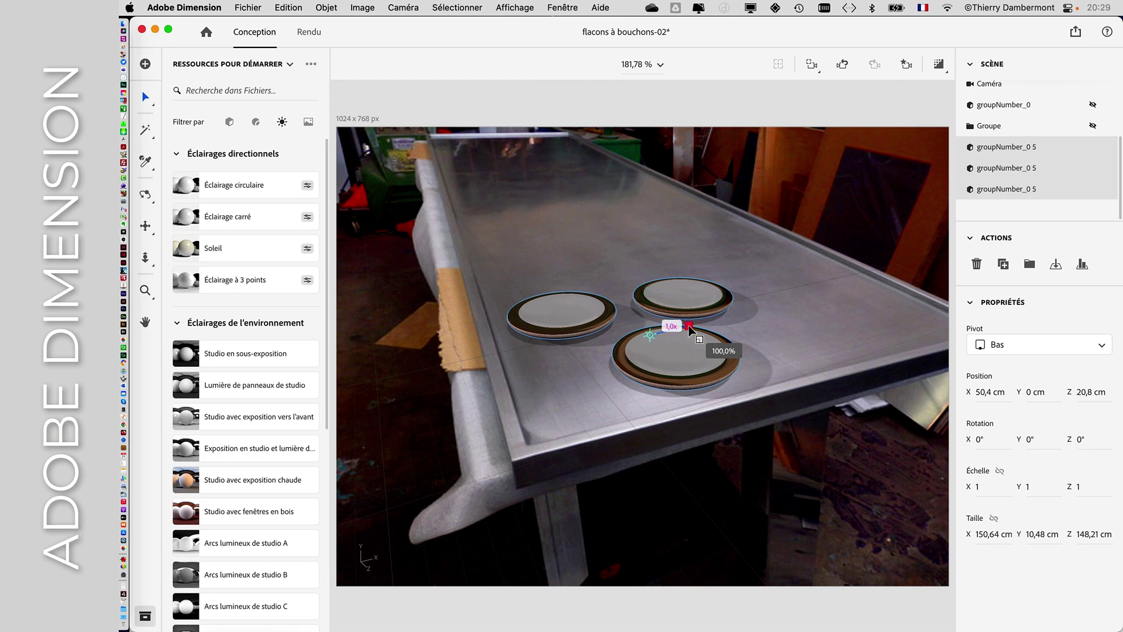
mouse_move(690, 327)
mouse_down()
mouse_move(715, 330)
mouse_move(677, 320)
mouse_move(682, 307)
mouse_move(677, 322)
mouse_up()
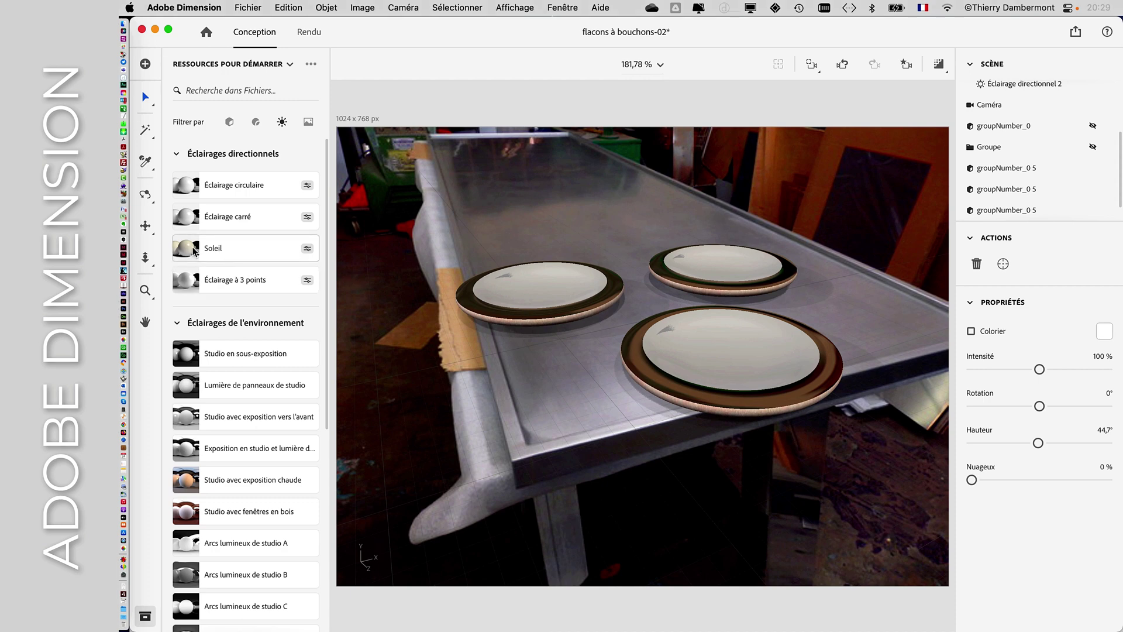
Step: Add square directional lights to test them, hide Éclairage directionnel 3 and 4, and apply the Soleil light
double_click(221, 218)
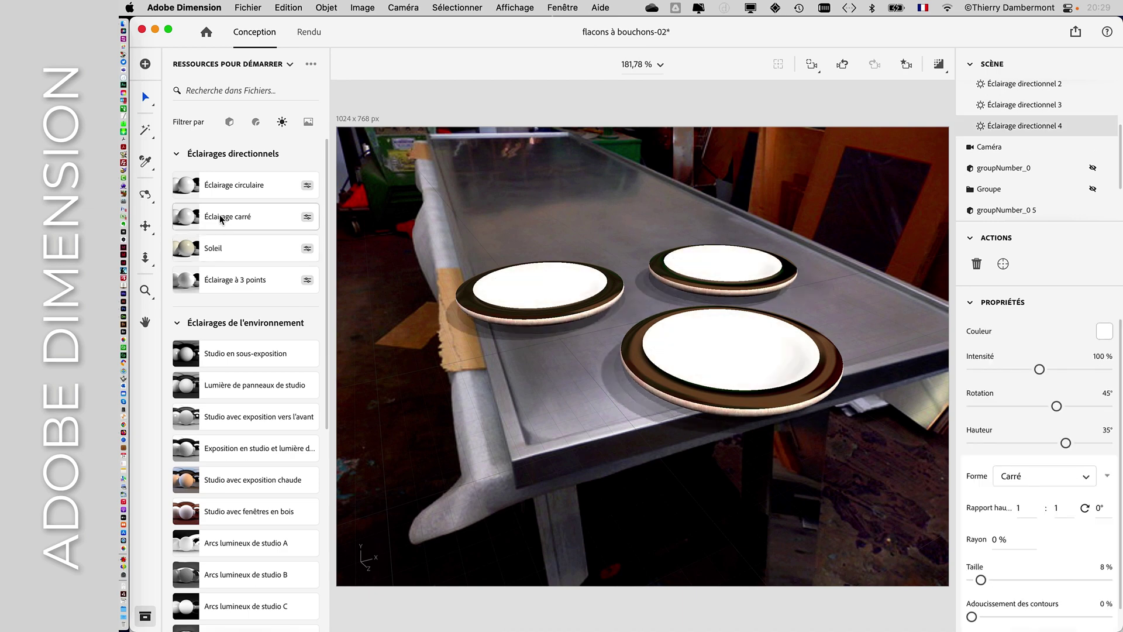
click(1093, 130)
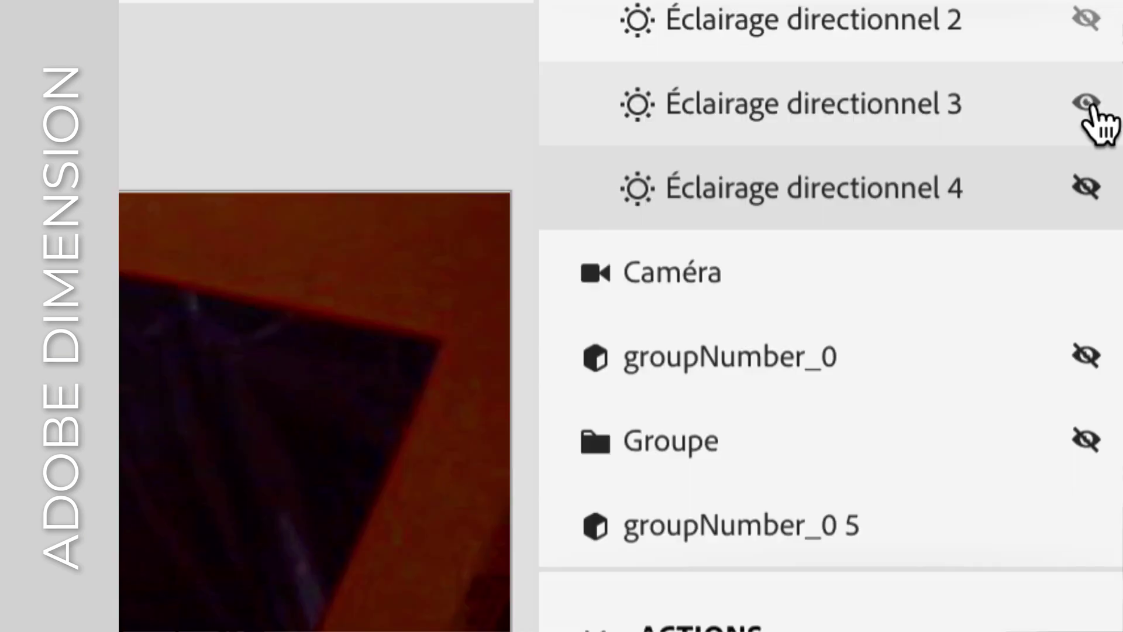
click(1087, 104)
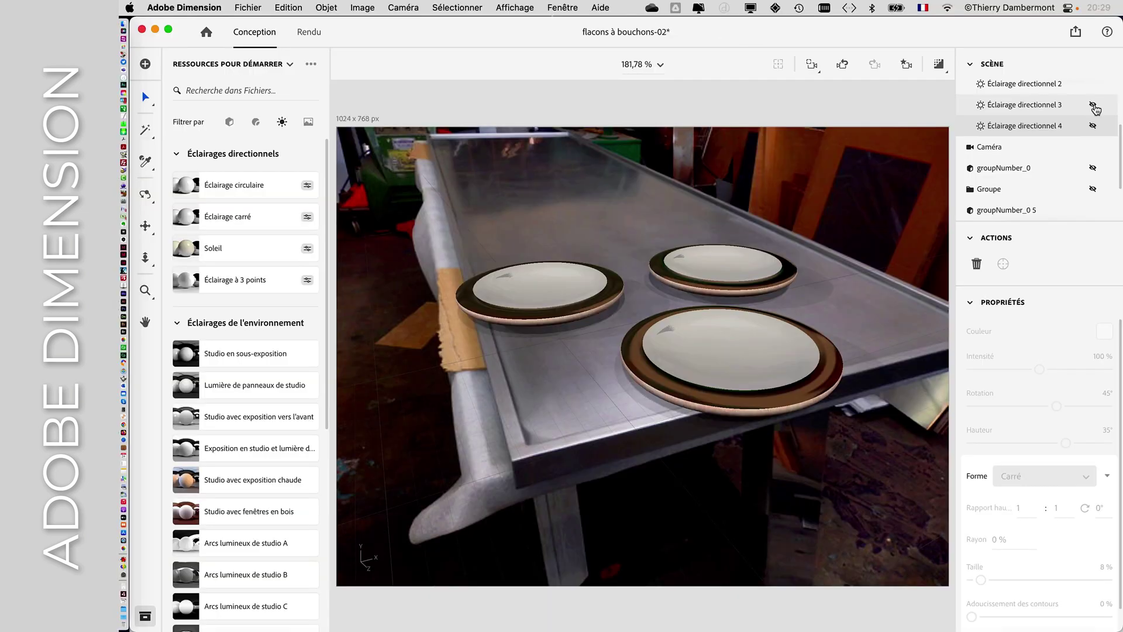
click(218, 249)
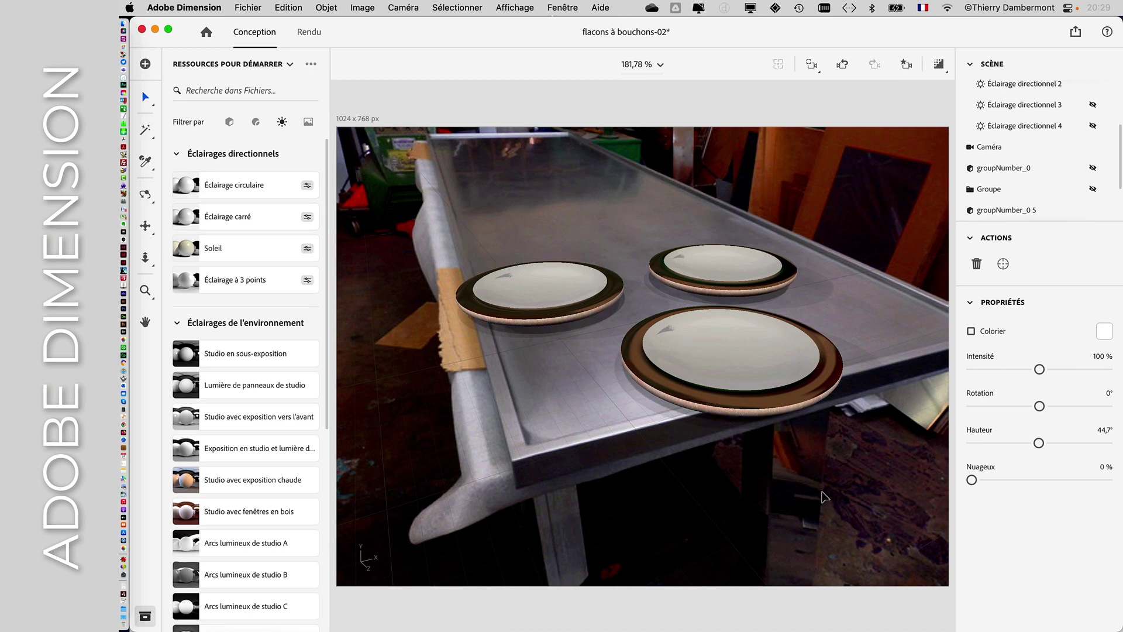
Step: Duplicate the left plate twice, placing the copies side by side farther back on the tabletop
click(542, 289)
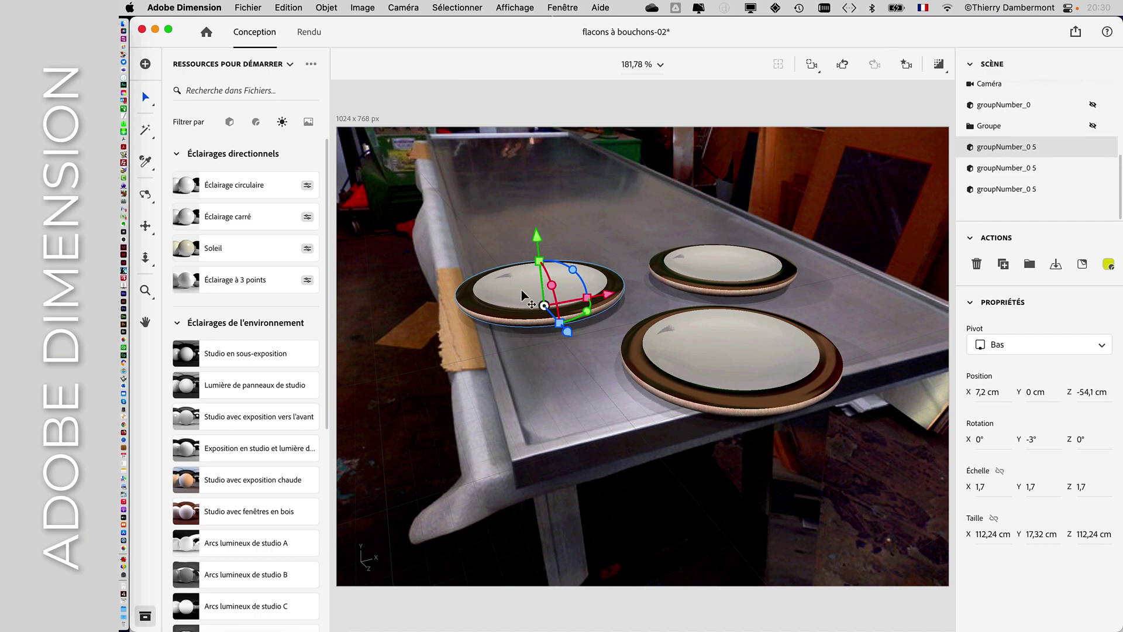
drag(531, 293, 639, 228)
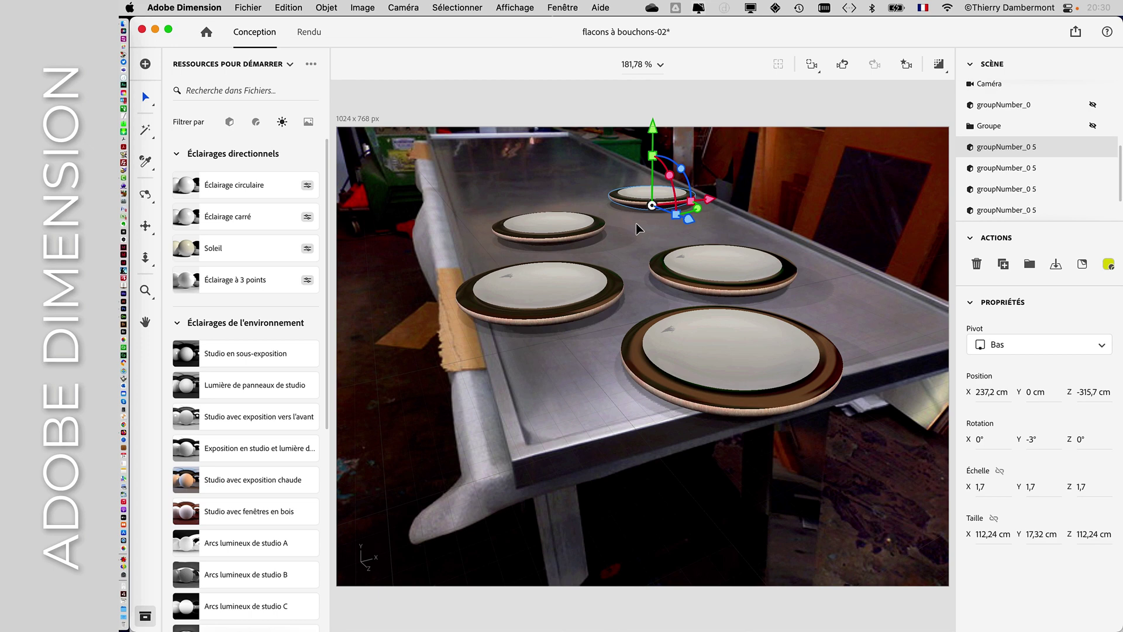
click(733, 117)
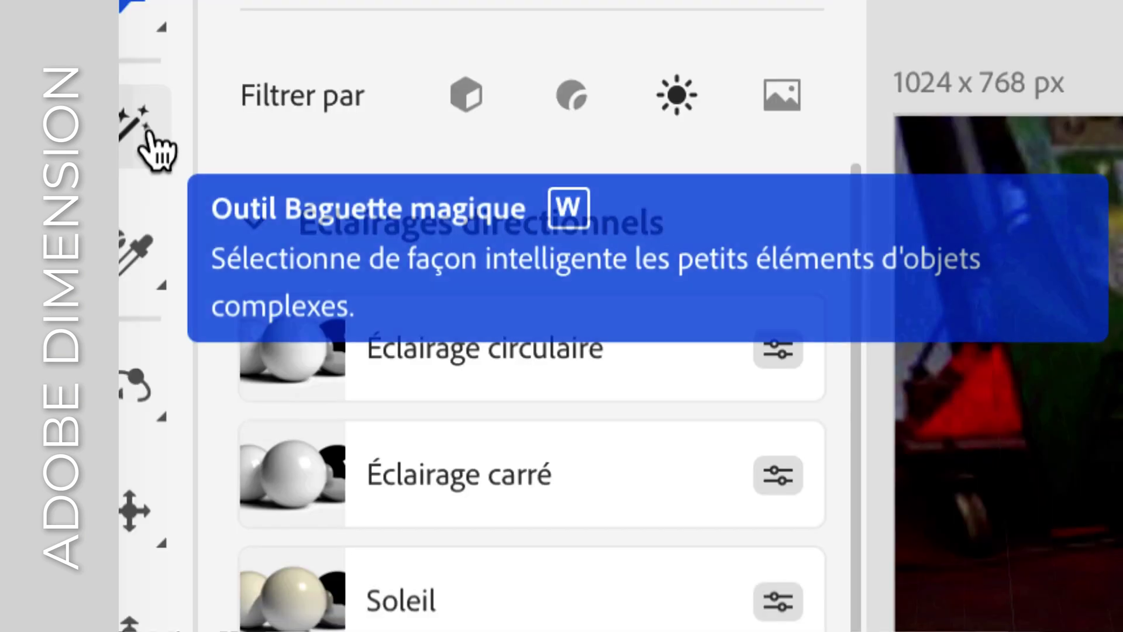
Step: Select the centre of the front plate with the Magic Wand tool and apply the Marbre de Valence material
click(147, 132)
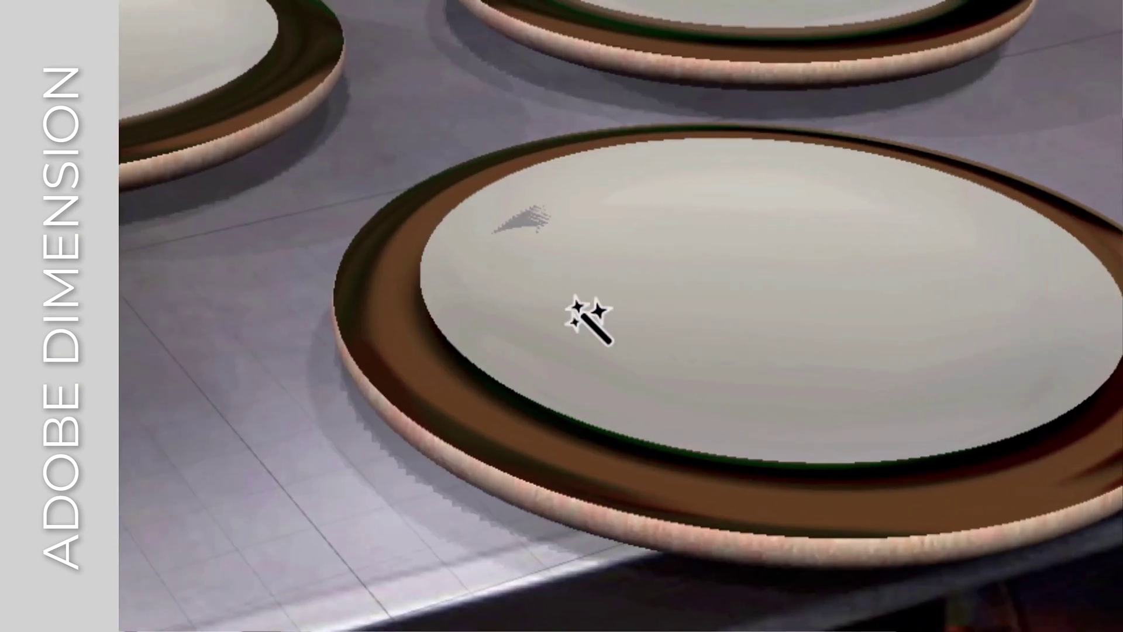
click(583, 316)
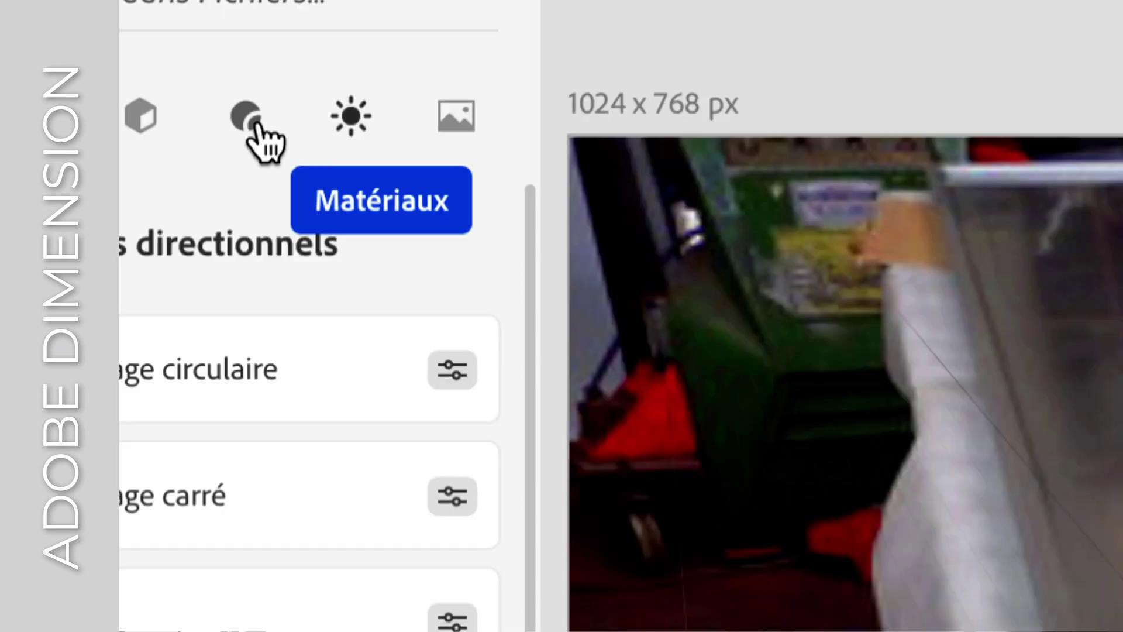
click(256, 124)
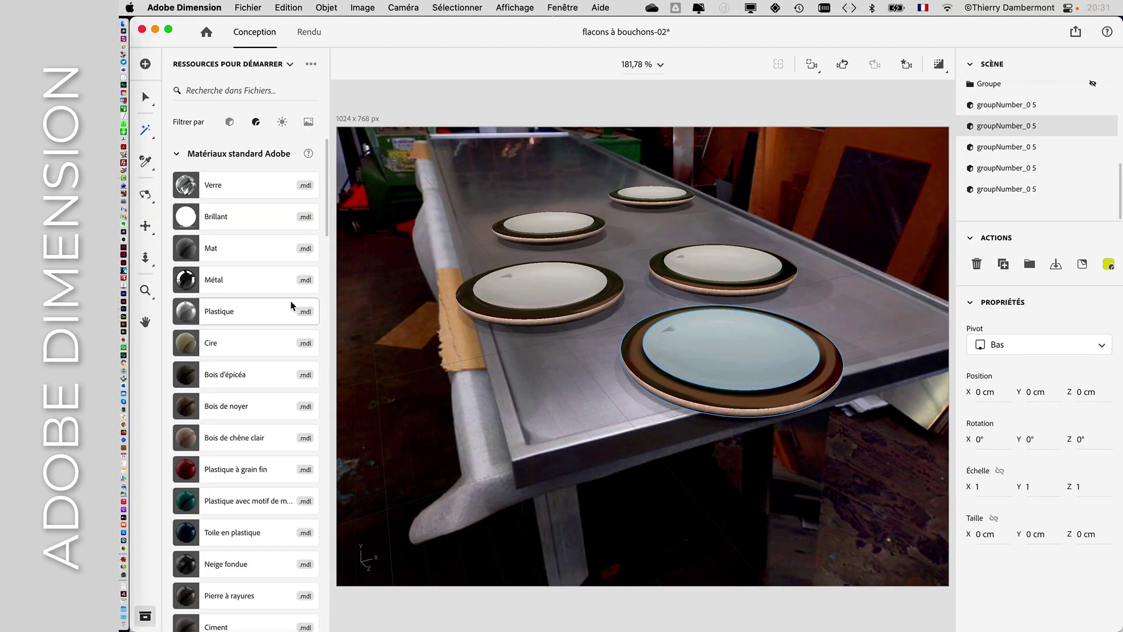
scroll(291, 305, down, 10)
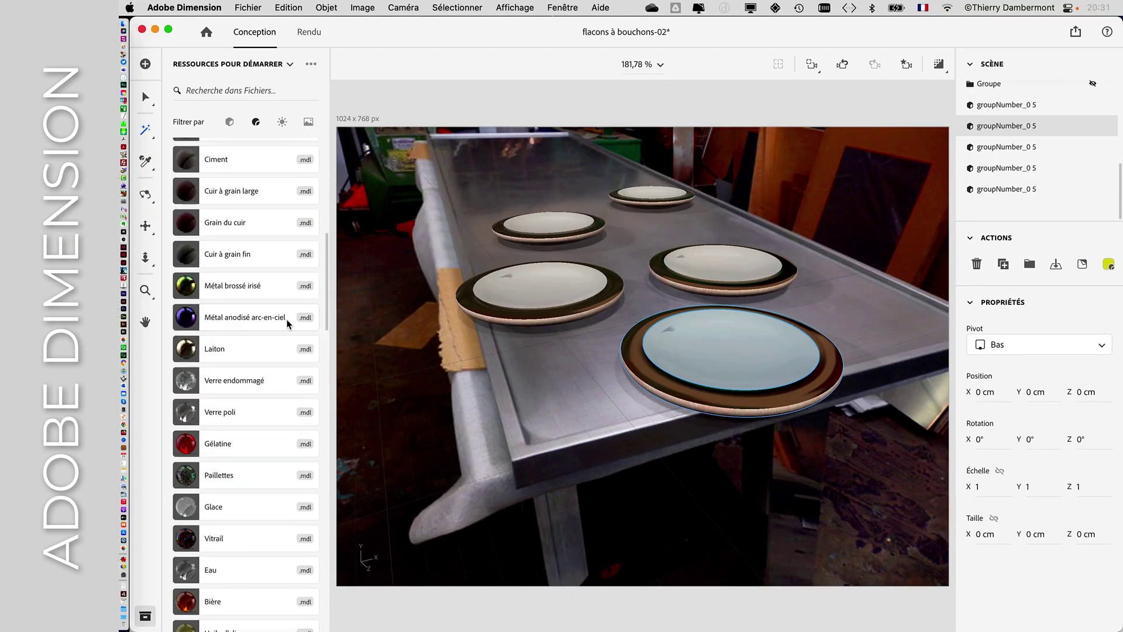
scroll(267, 412, down, 15)
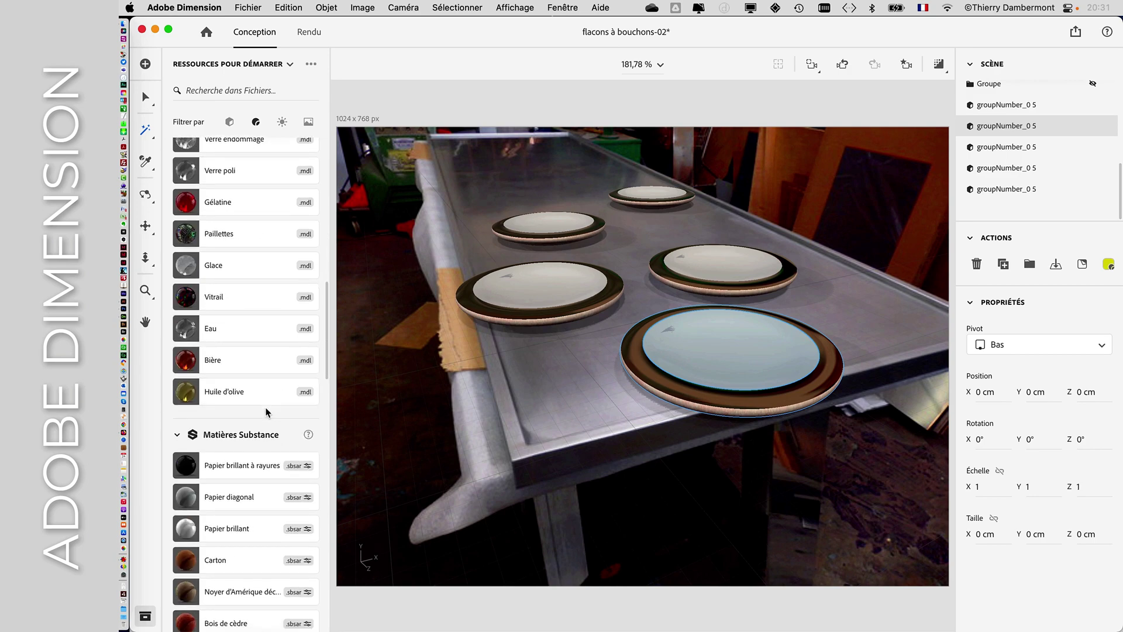
scroll(267, 412, down, 2)
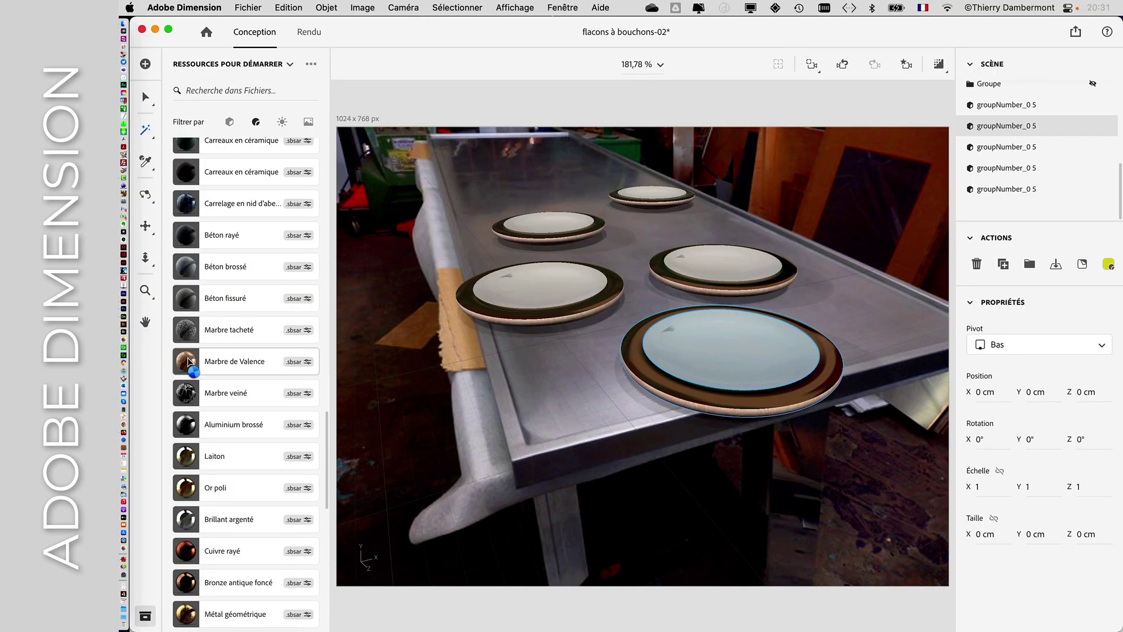
click(188, 361)
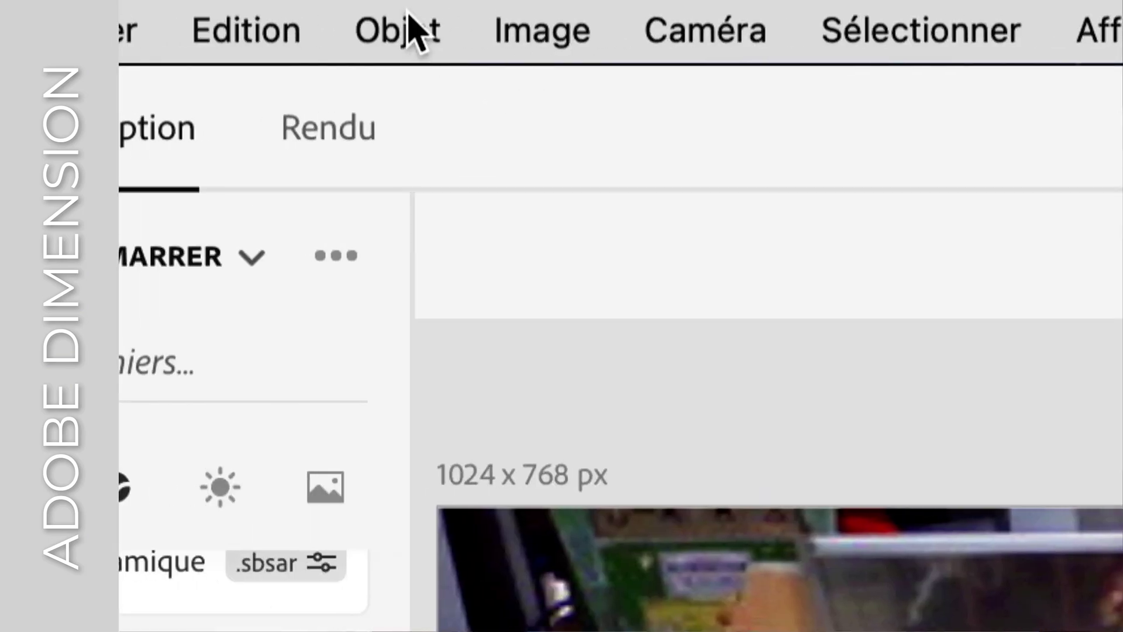
click(257, 15)
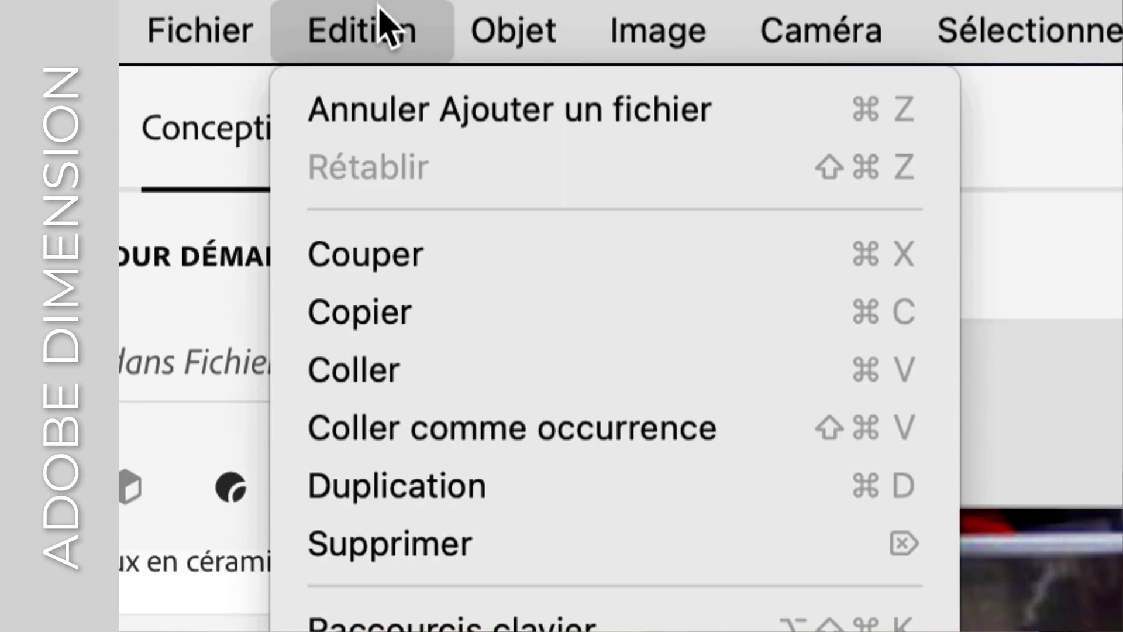
click(377, 9)
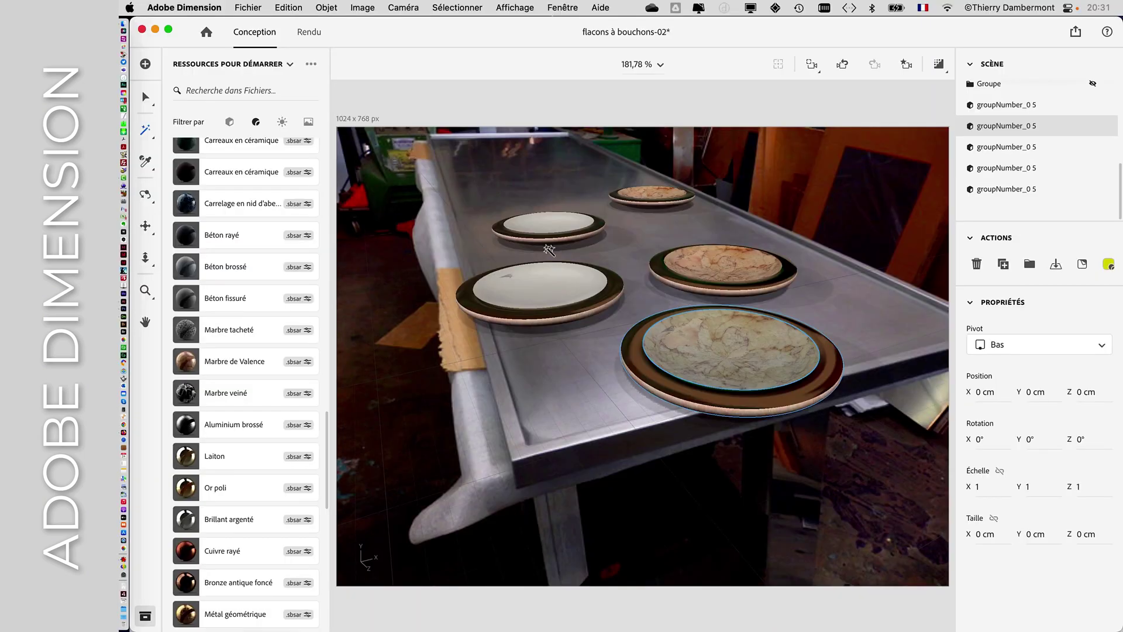
Step: Apply Marbre de Valence to the white centres of the two left plates, one after the other
click(585, 169)
click(143, 97)
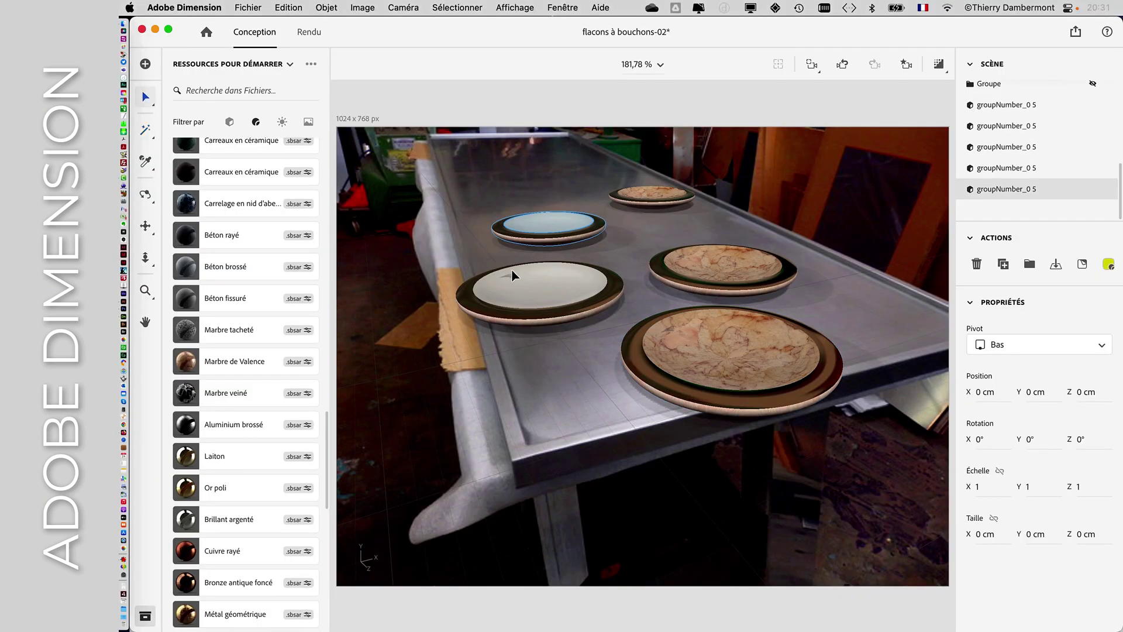
click(145, 130)
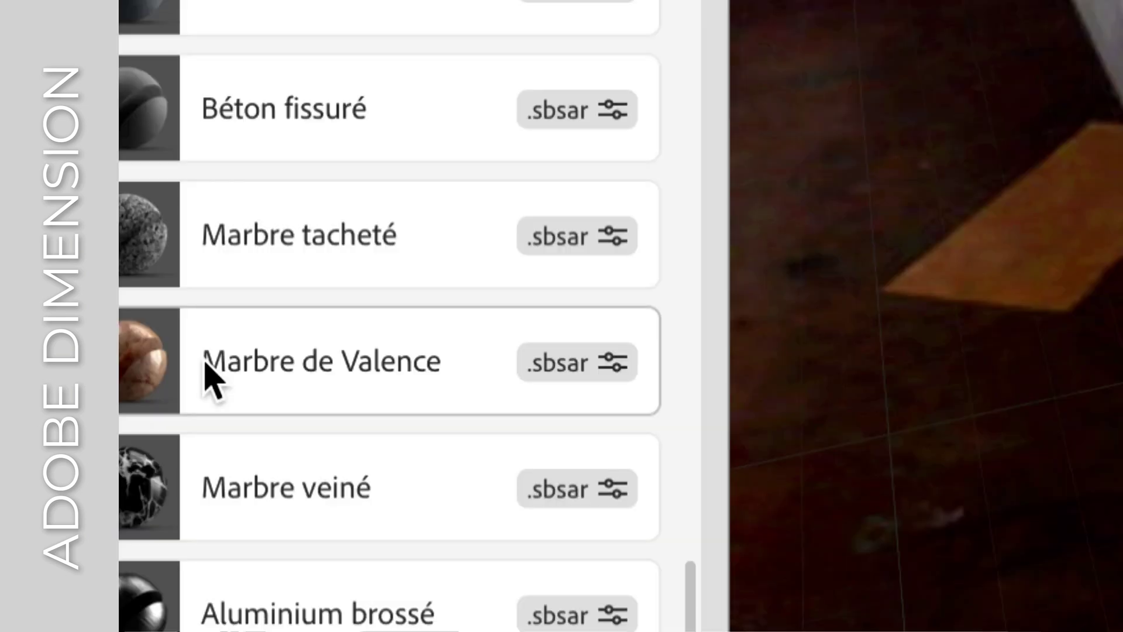
click(213, 374)
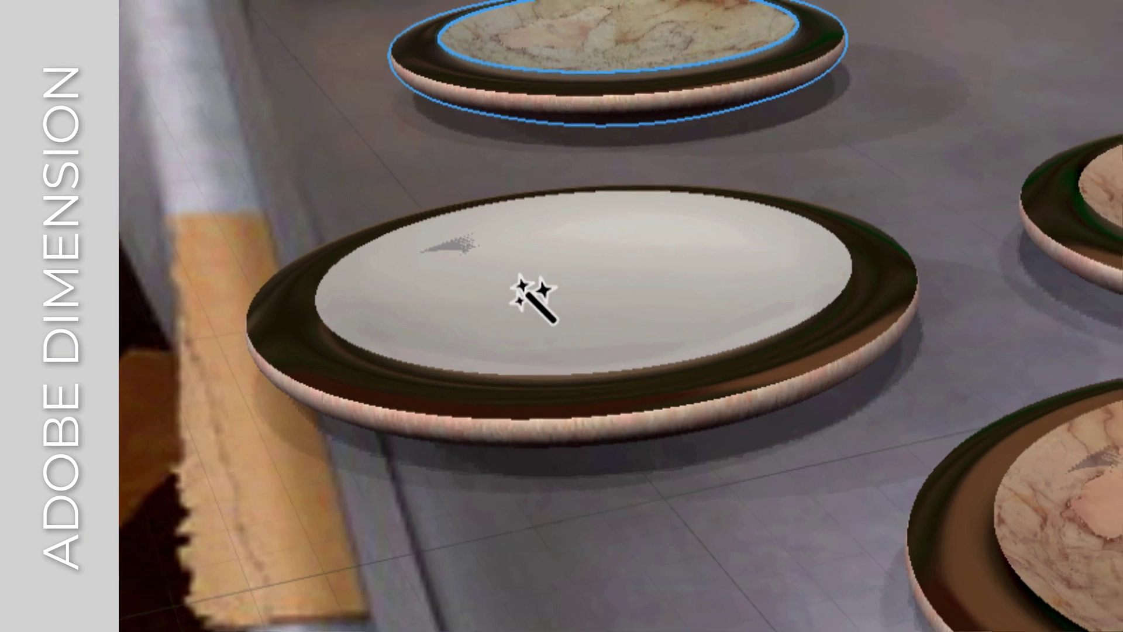
click(553, 280)
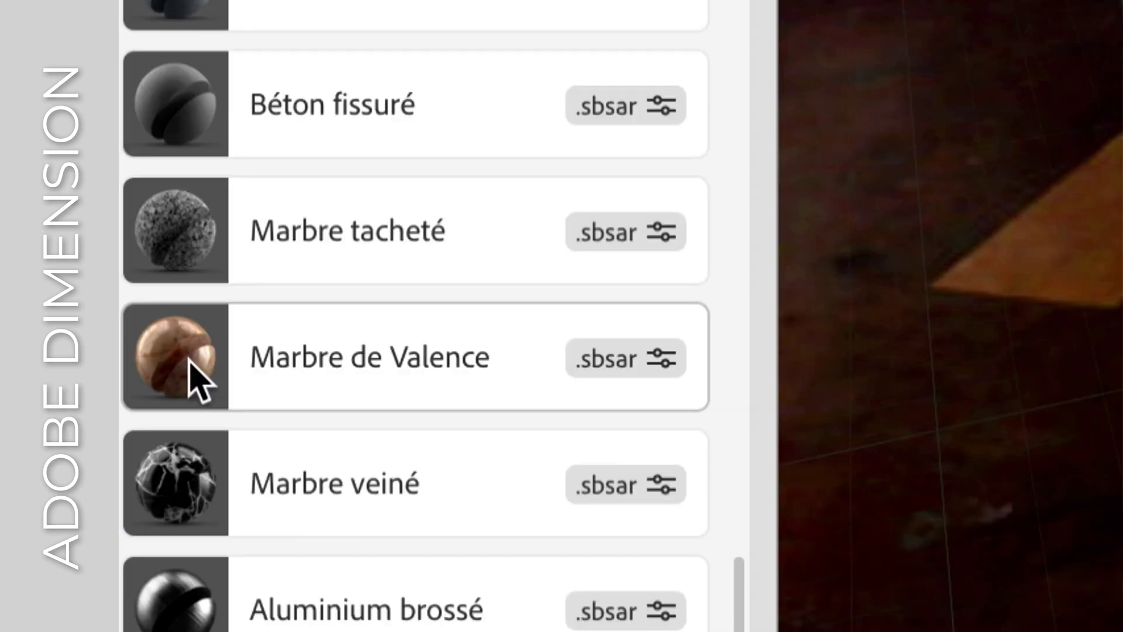
click(189, 365)
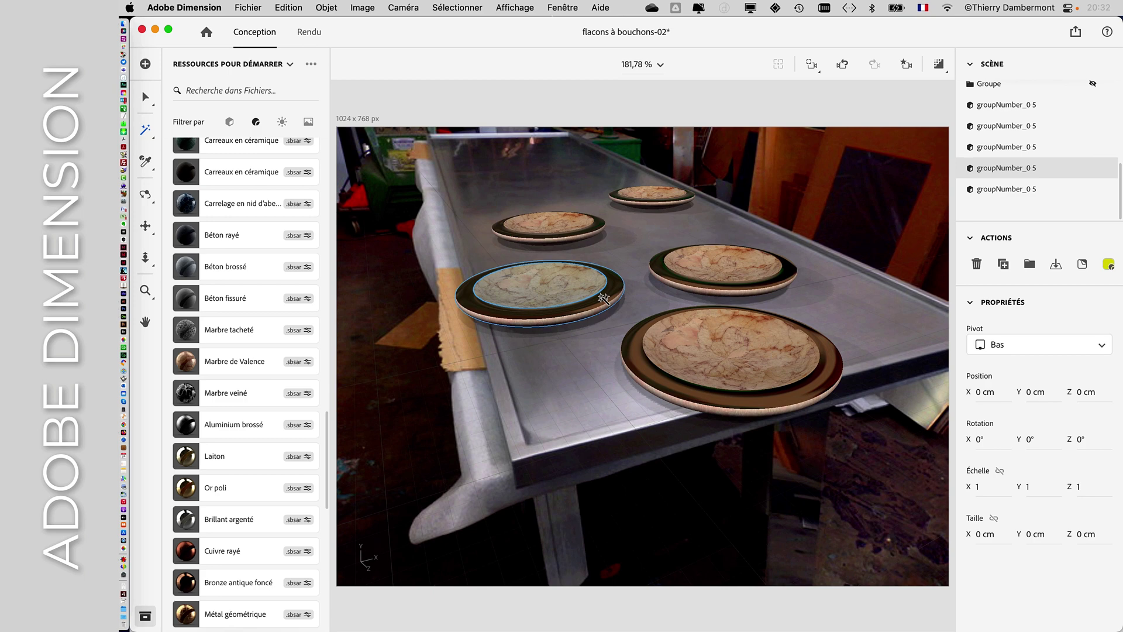
Step: Save the scene as a new version named flacons à bouchons-03.dn in the flacon à cassures folder
click(249, 7)
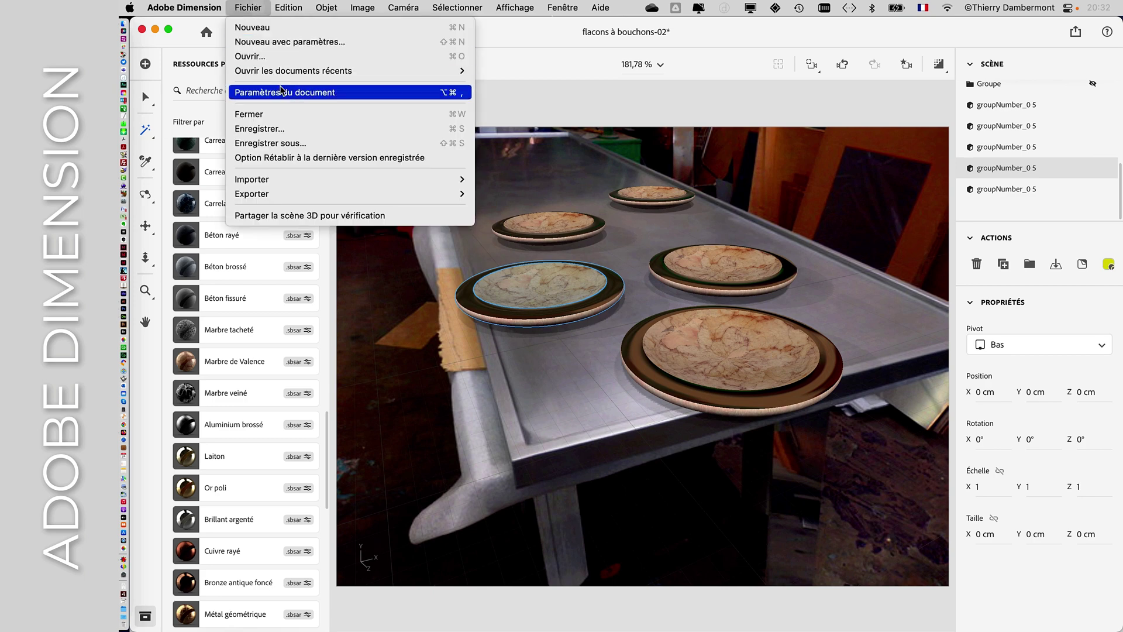
click(285, 143)
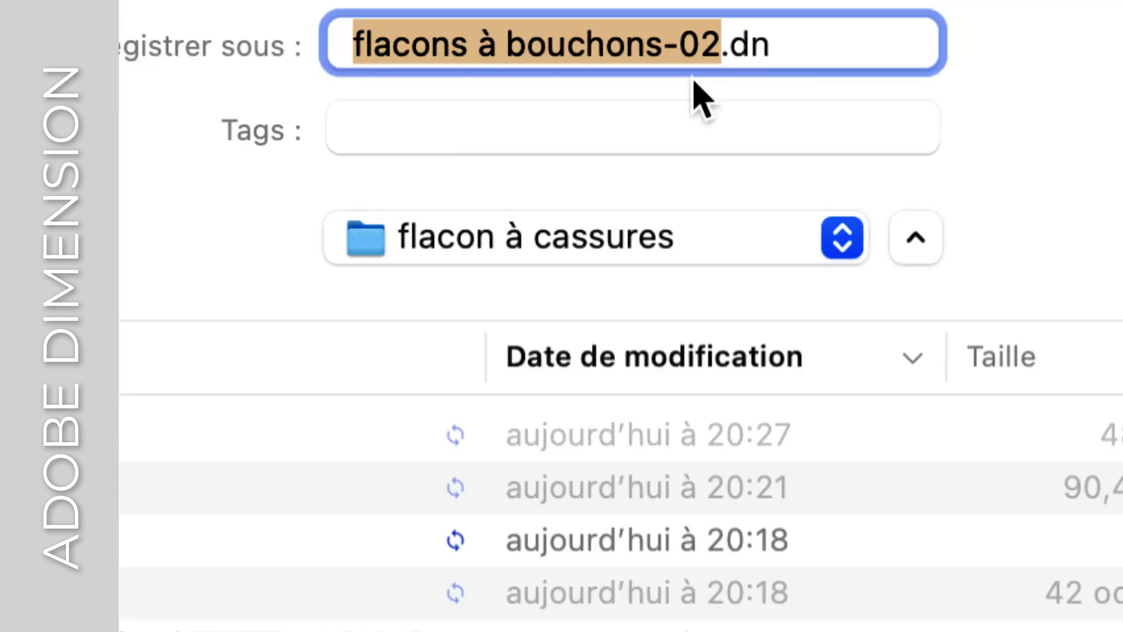
drag(699, 47, 716, 72)
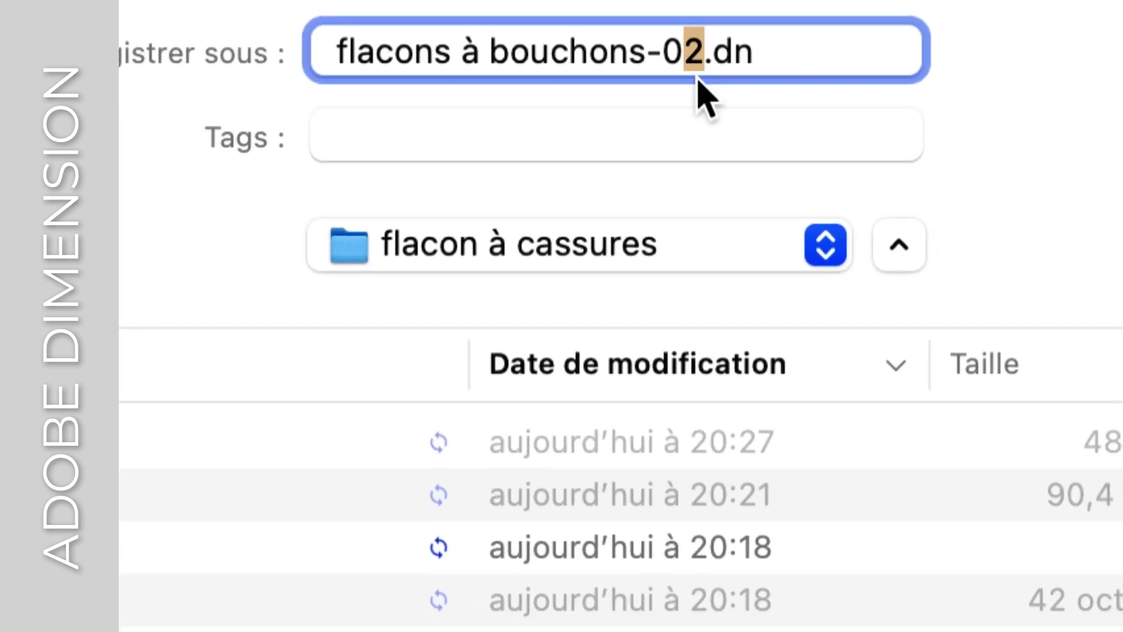
text(3)
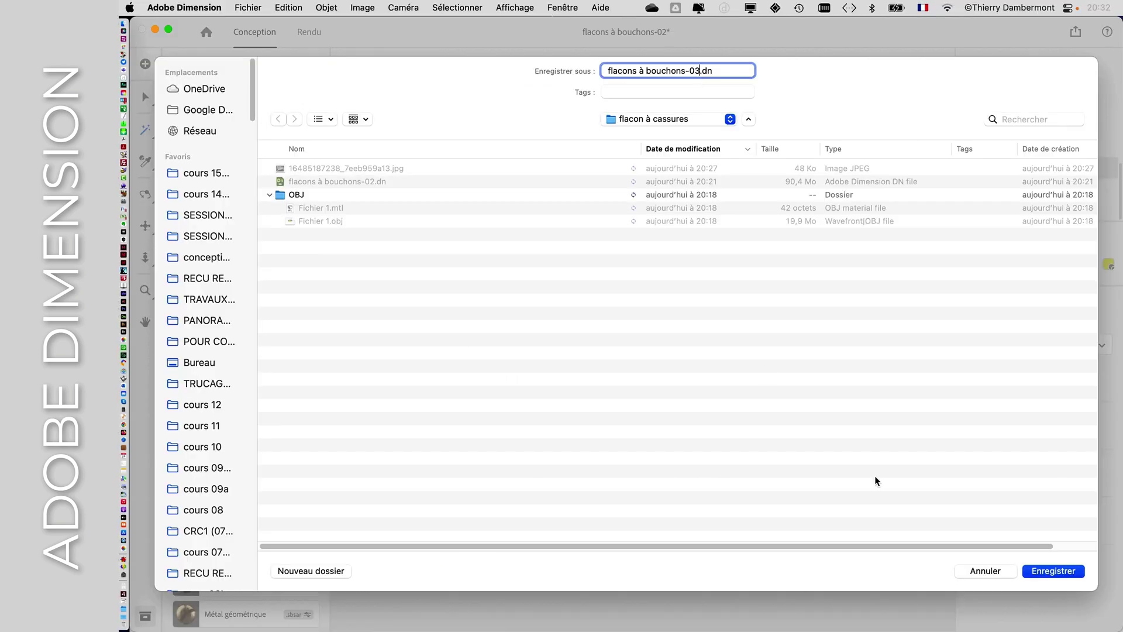
click(1050, 572)
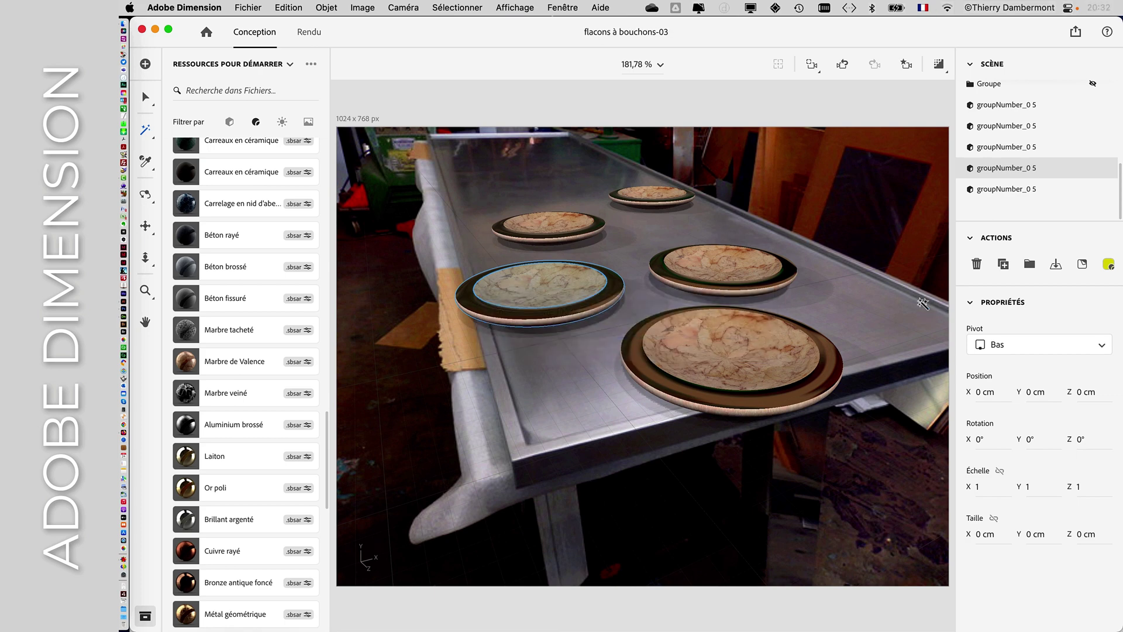
Step: Switch to Firefox and open the Amazon "External GPU For Laptop" result from the external graphics card search in its own tab
key(super+Tab)
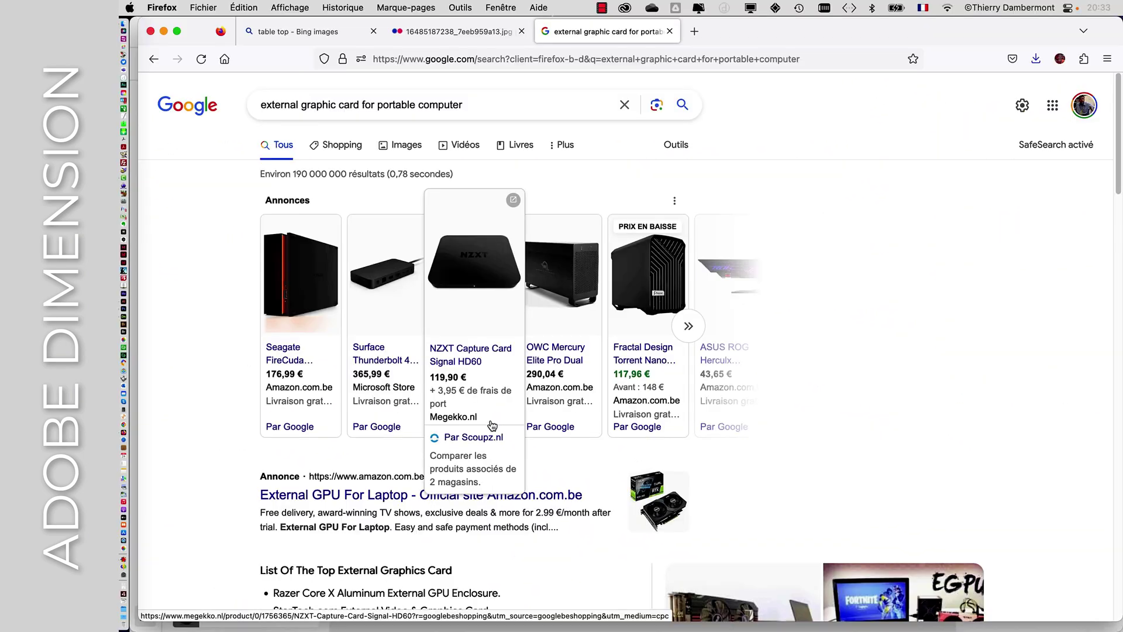
scroll(785, 419, down, 3)
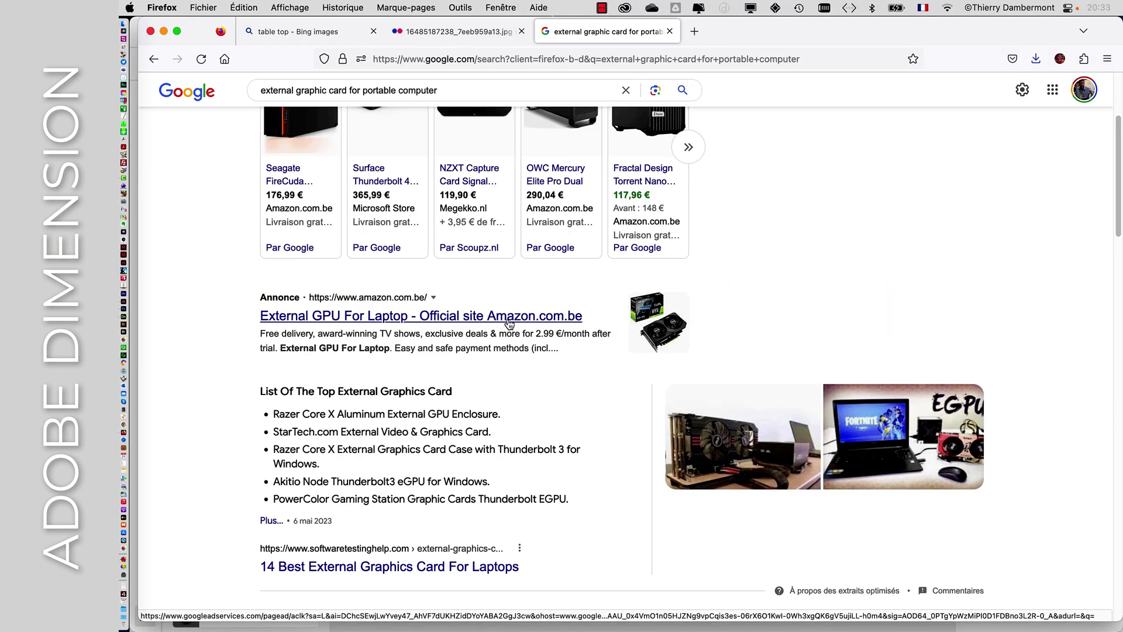
super+click(509, 318)
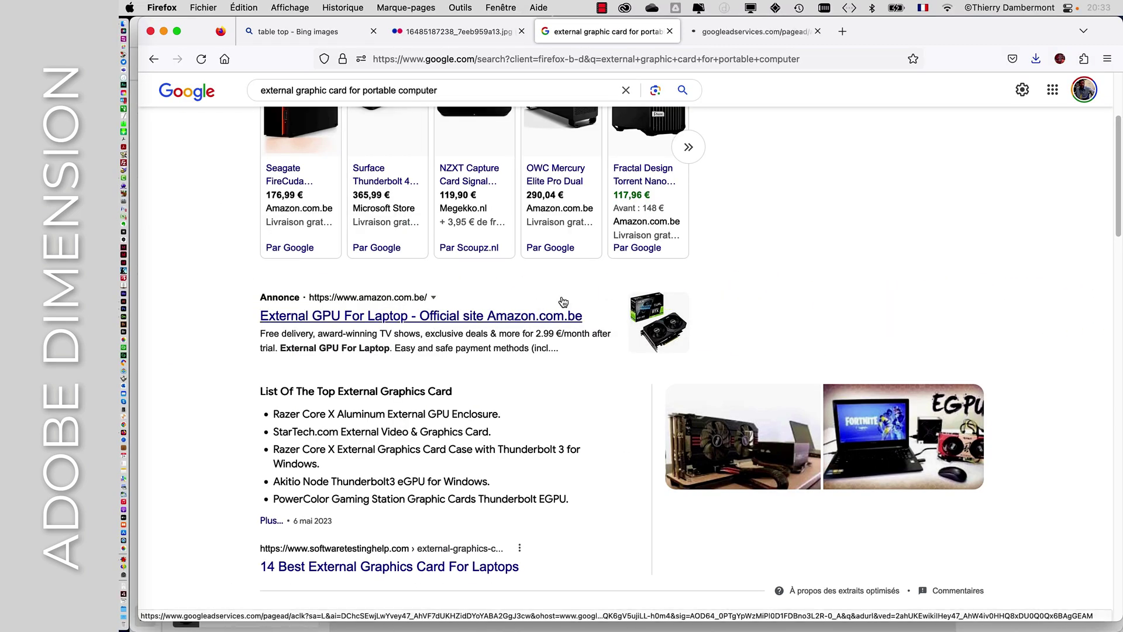
click(749, 29)
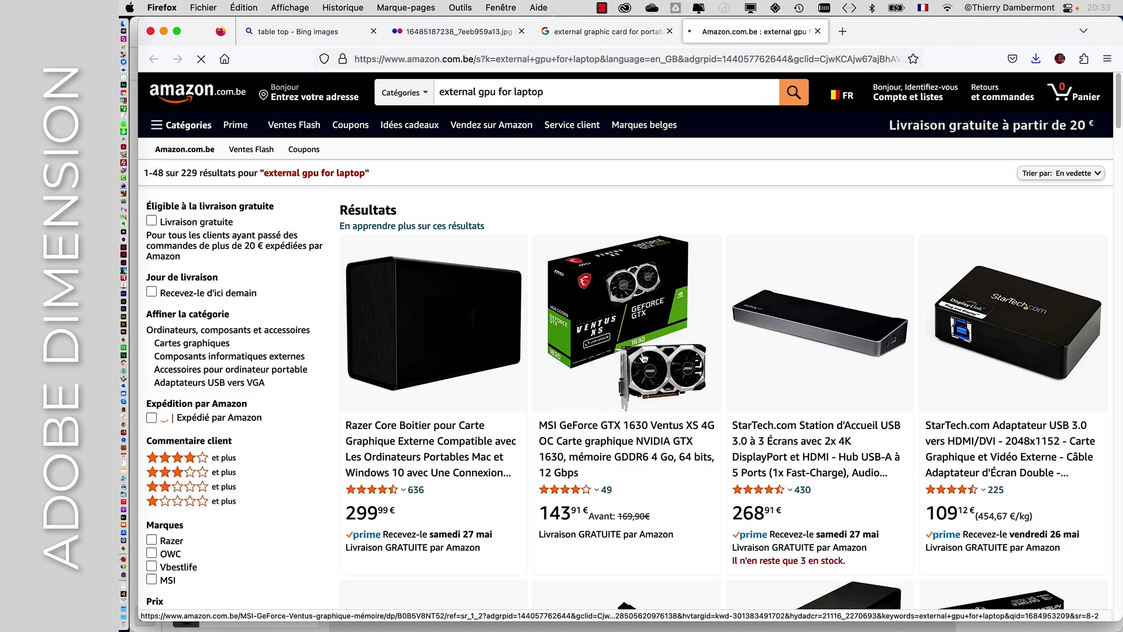
Step: Examine the Amazon external GPU listings and the Google results for external graphic card for portable computer
scroll(642, 320, down, 5)
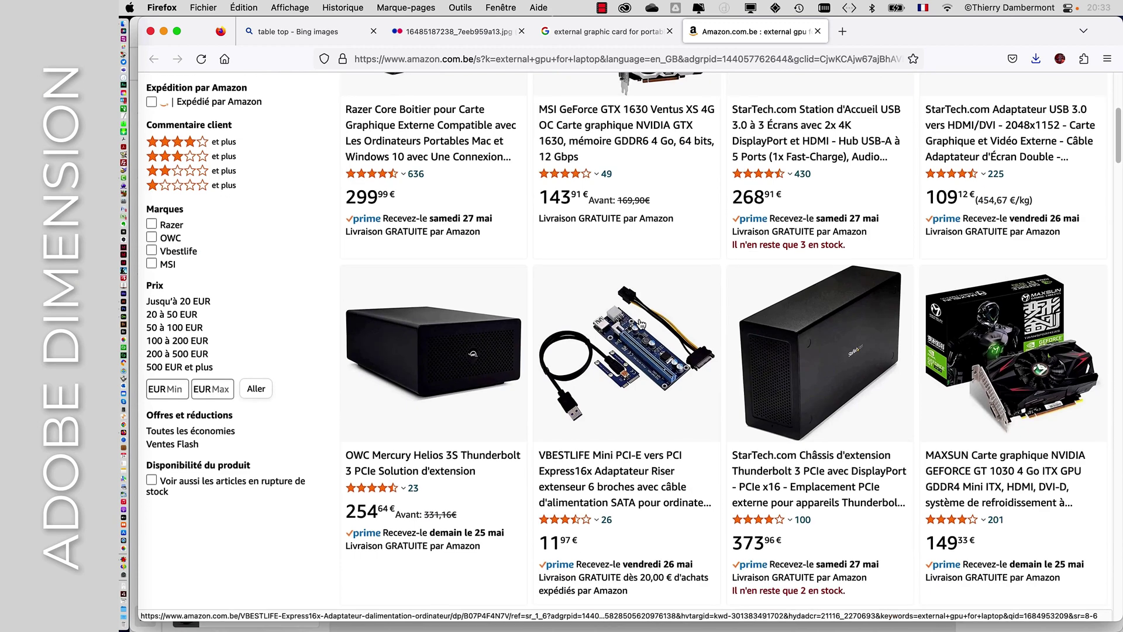
click(608, 31)
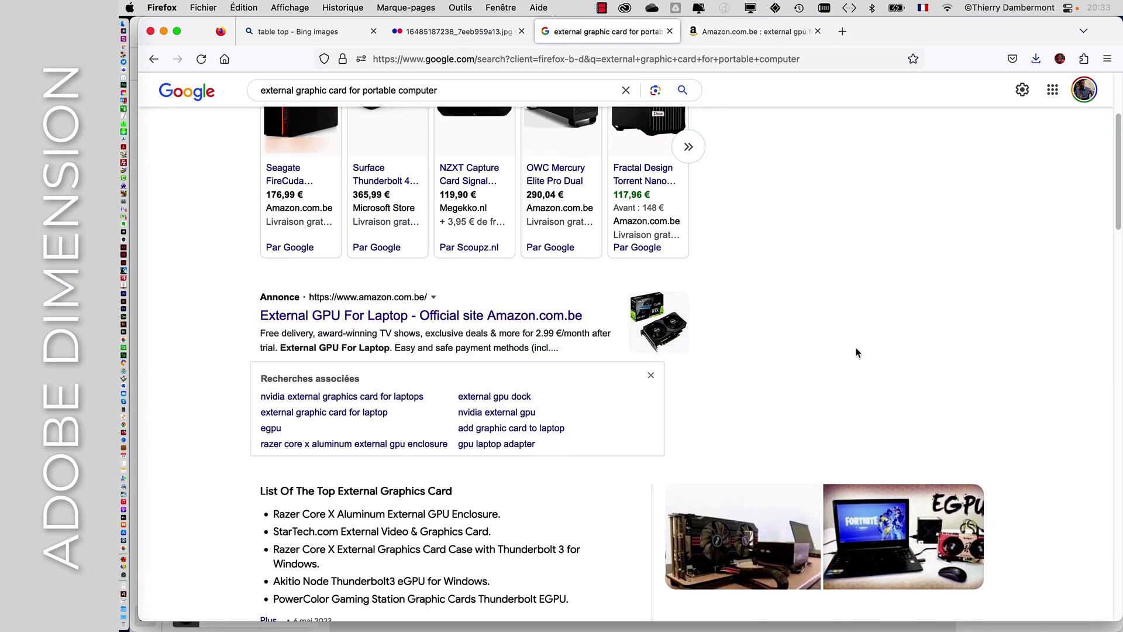
scroll(852, 354, down, 6)
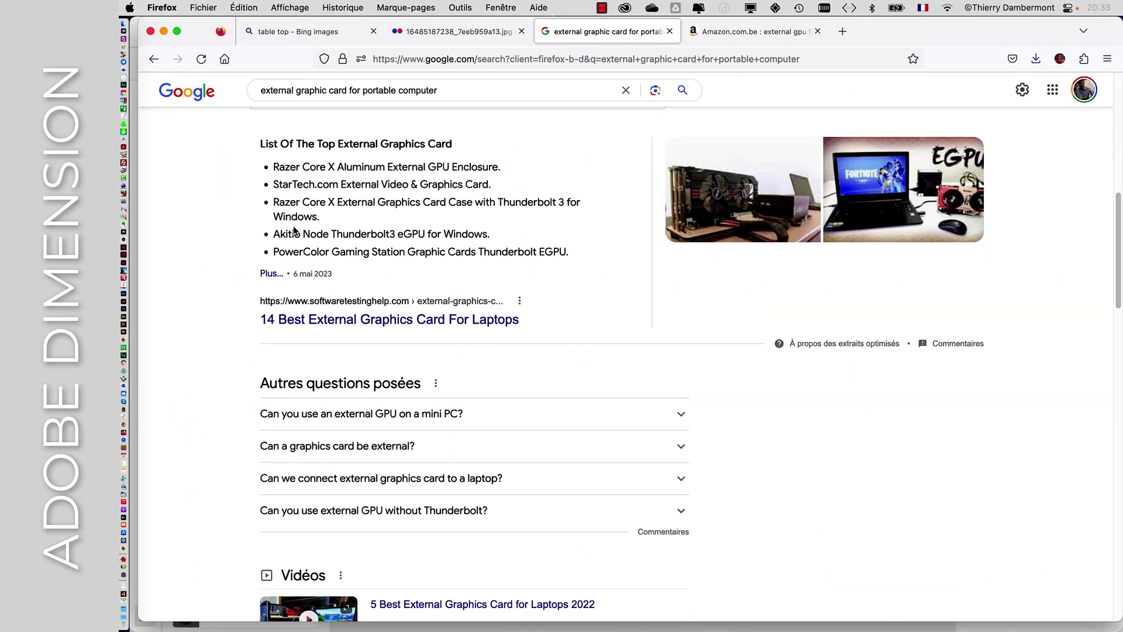
scroll(748, 437, down, 5)
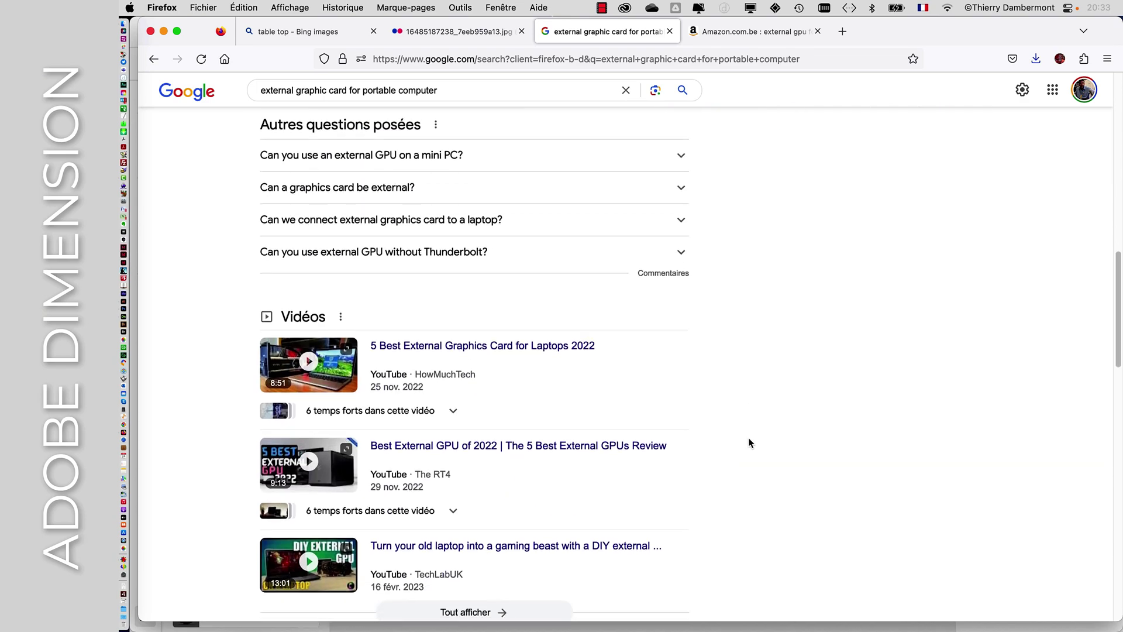
scroll(750, 443, down, 8)
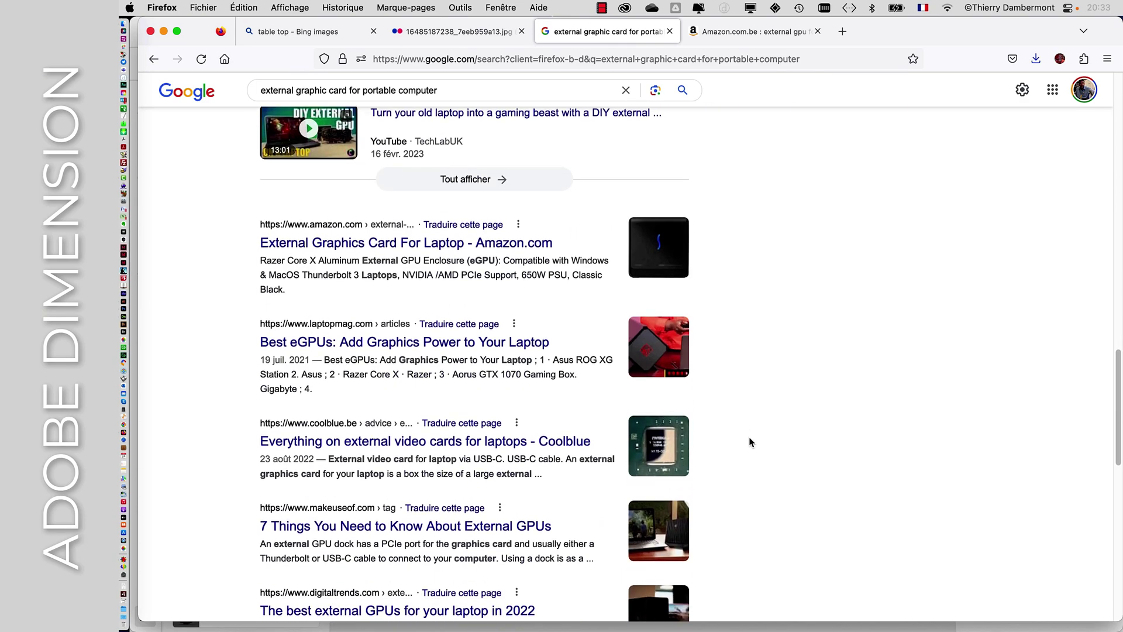
scroll(751, 442, down, 2)
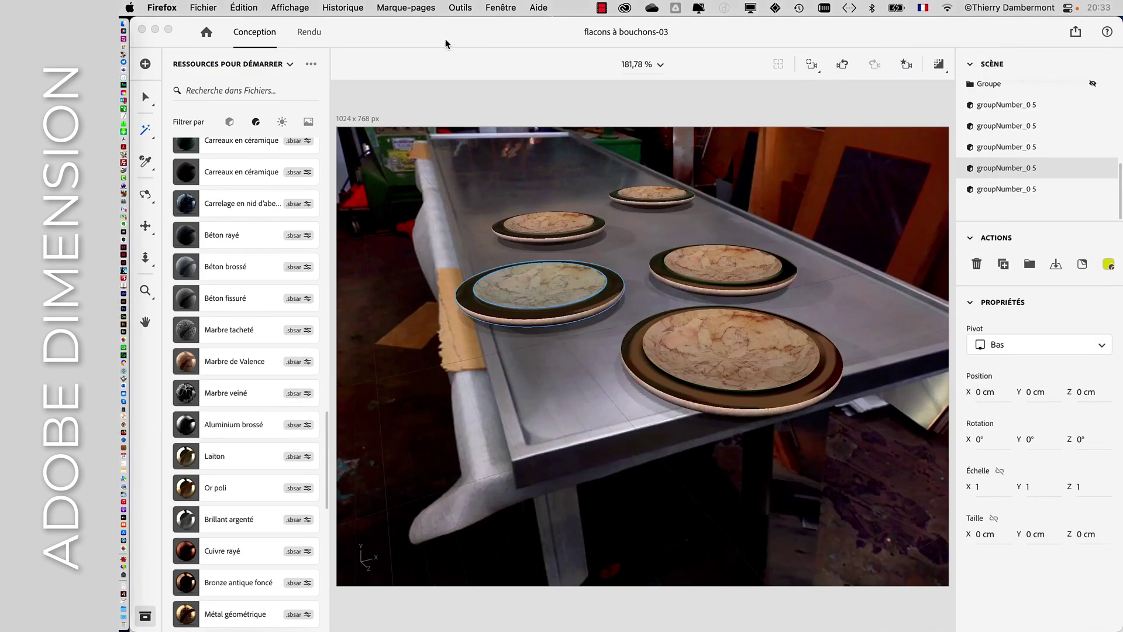
Step: Switch to Dimension's render settings and set the export location to the flacon à cassures folder inside cours 15 (=ATE 06)
click(445, 34)
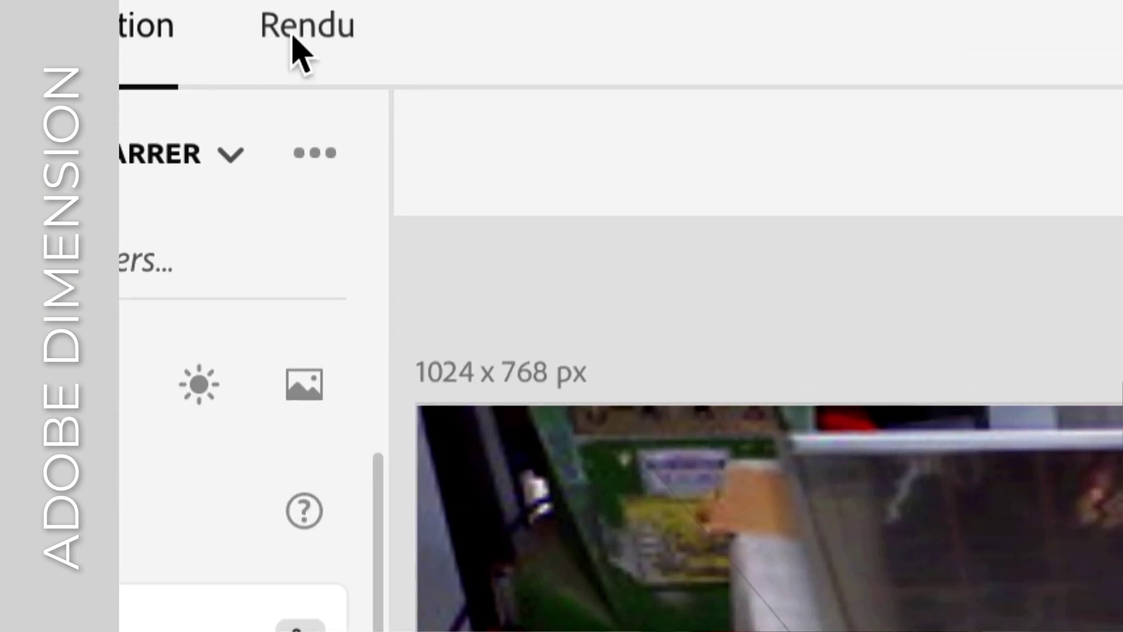
click(515, 16)
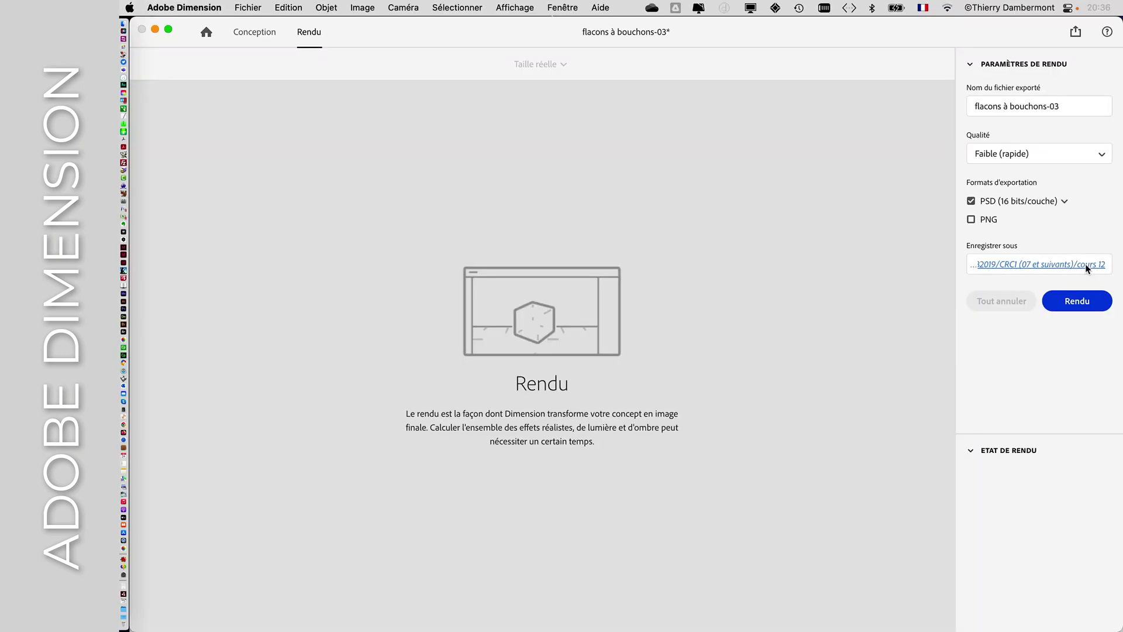
click(1086, 266)
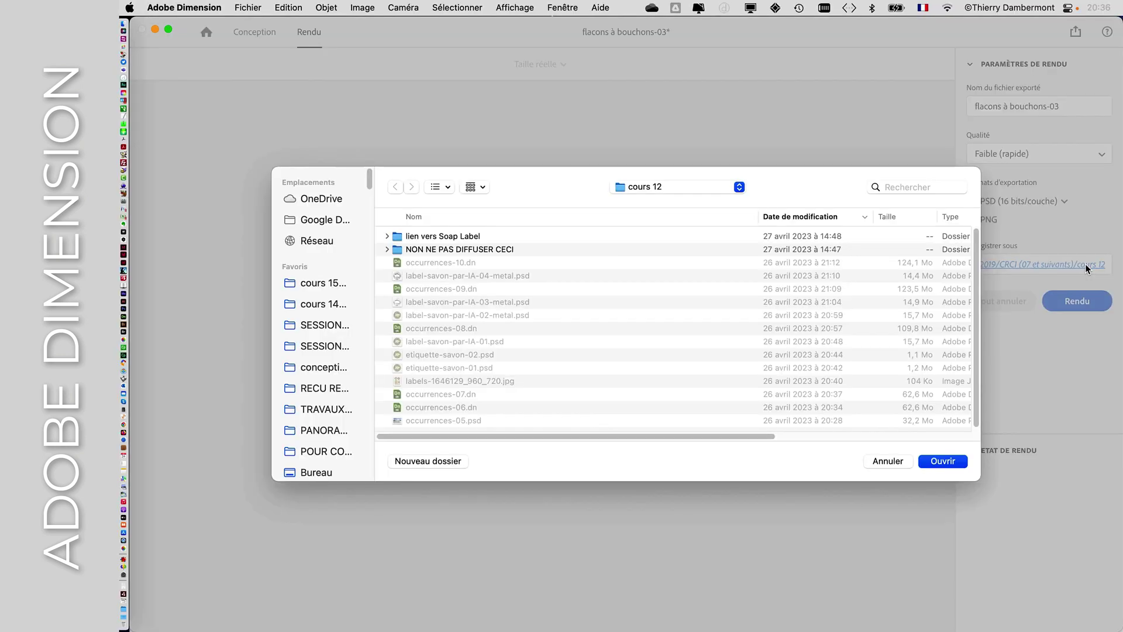
click(319, 283)
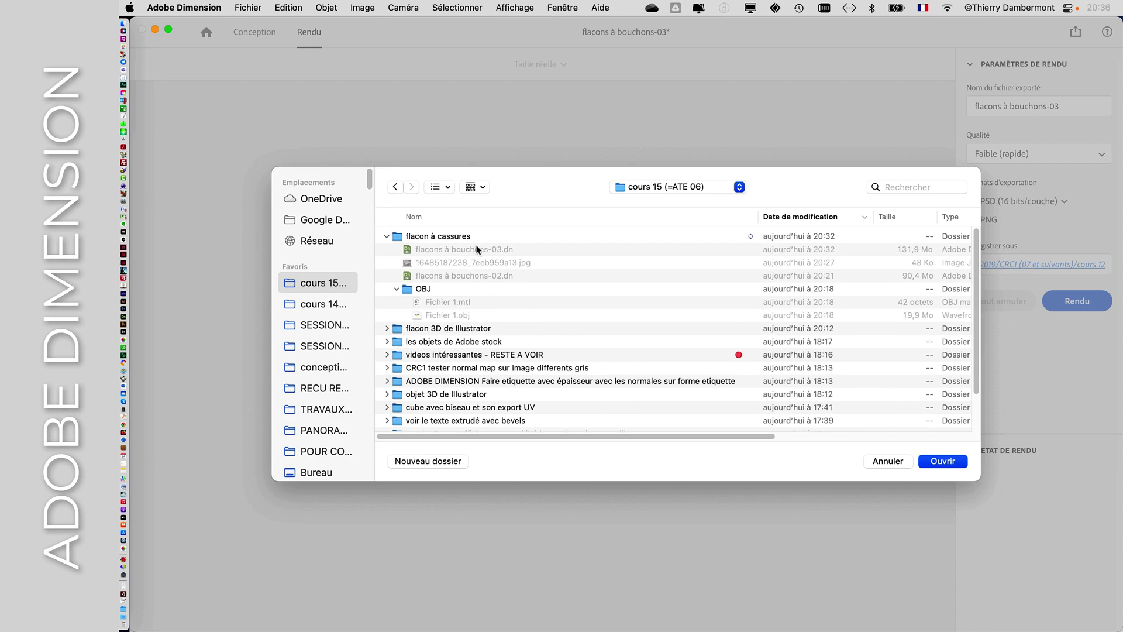
double_click(445, 236)
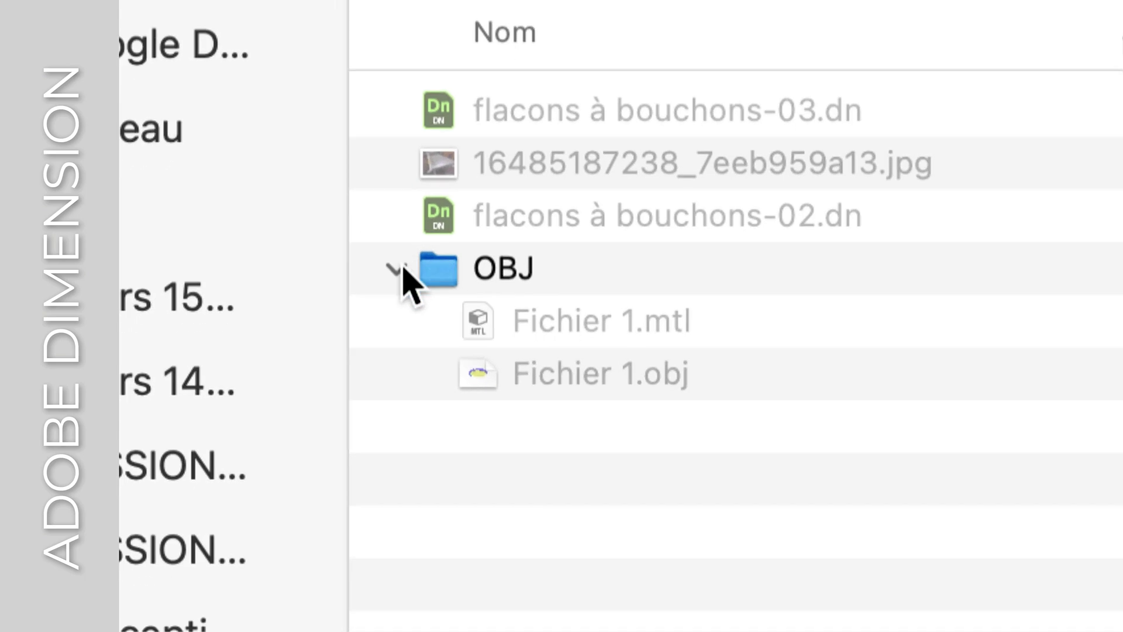
click(281, 374)
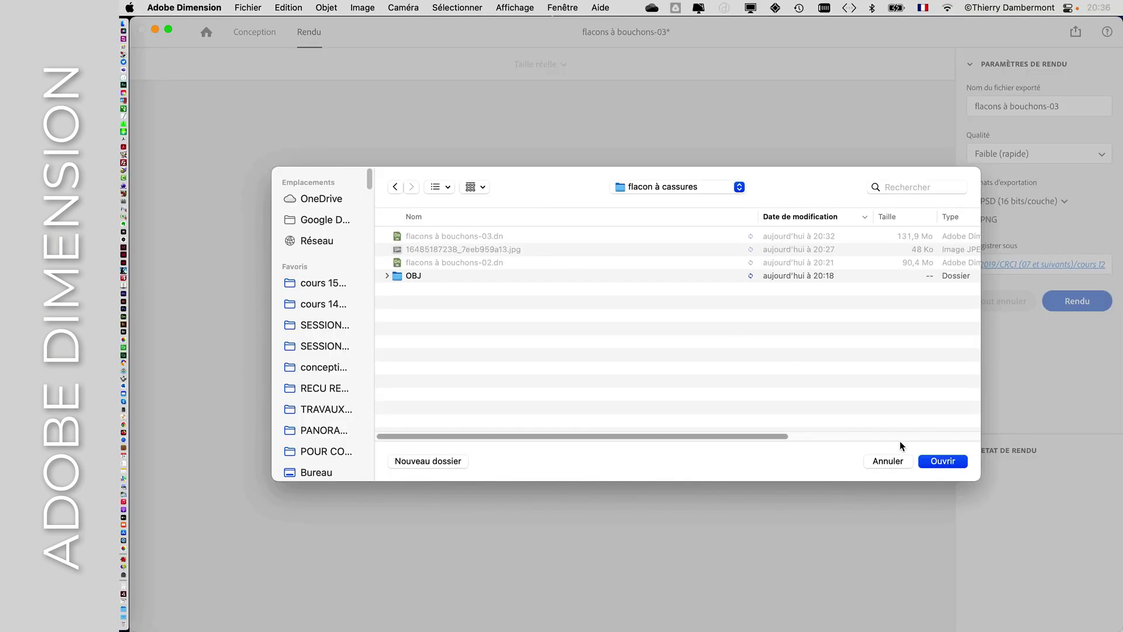
click(947, 468)
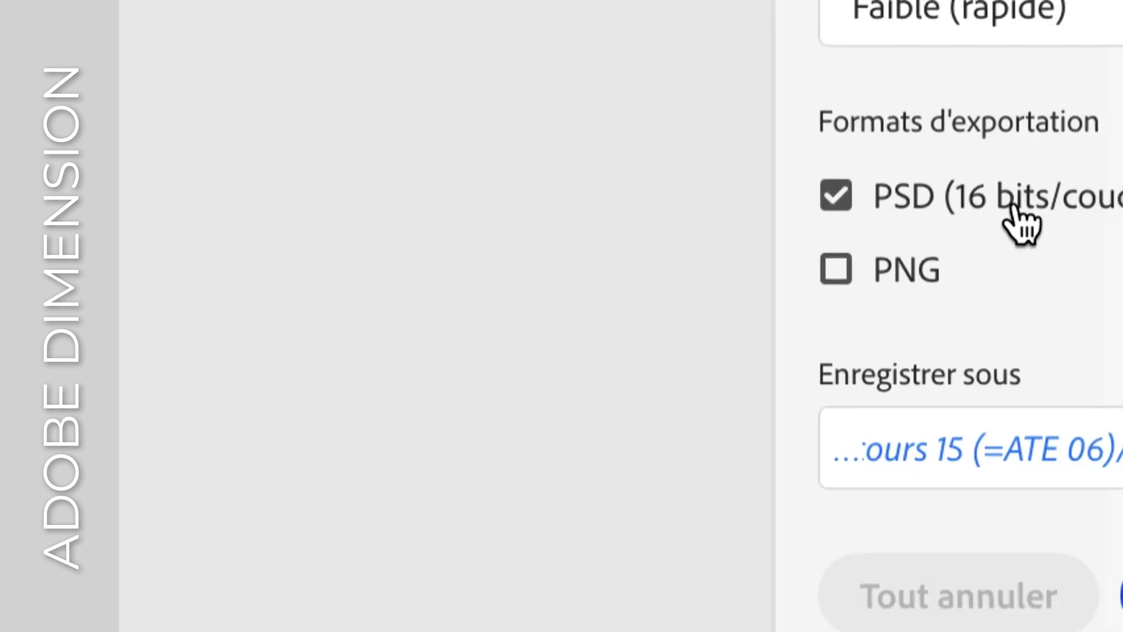
Step: Render the scene at Faible (rapide) quality, keeping PSD (16 bits/couche) as the export format
click(1053, 199)
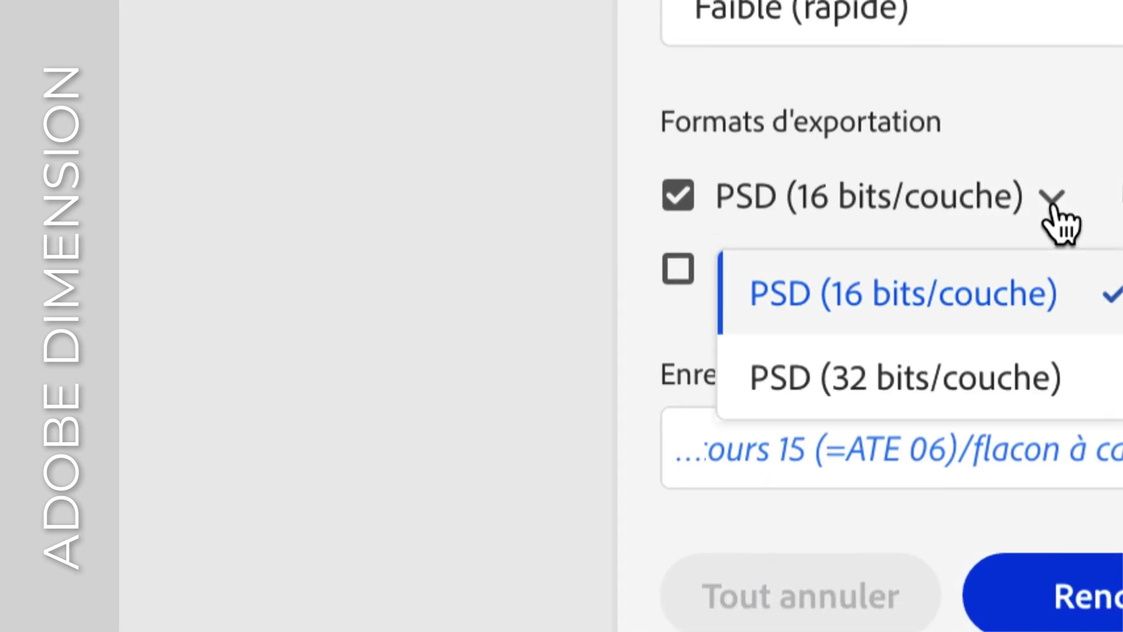
click(1051, 206)
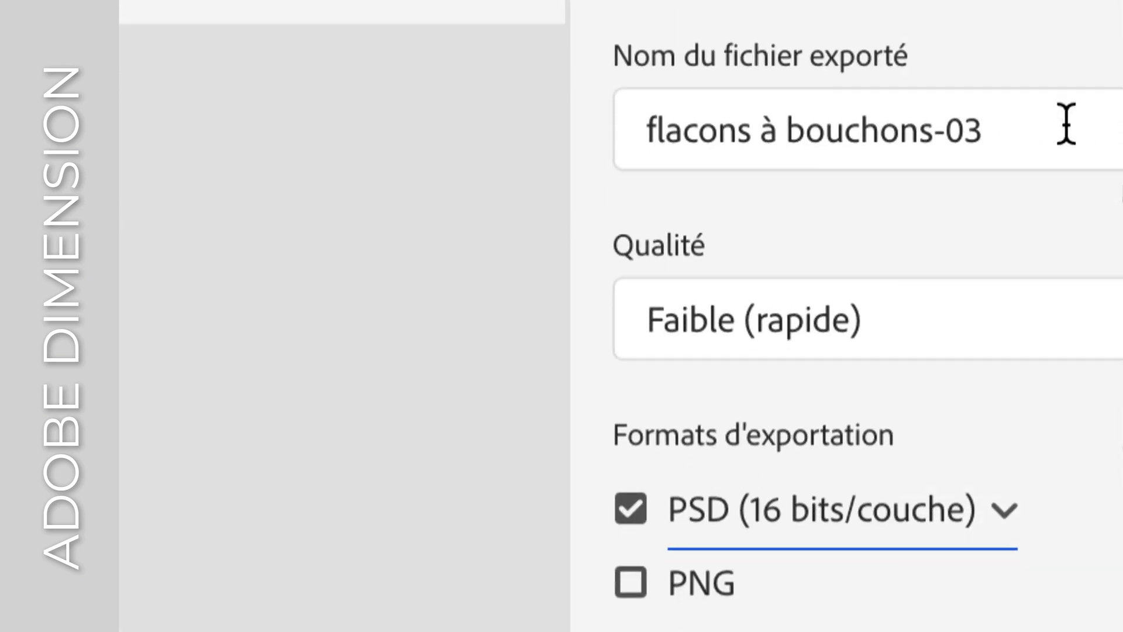
click(1029, 343)
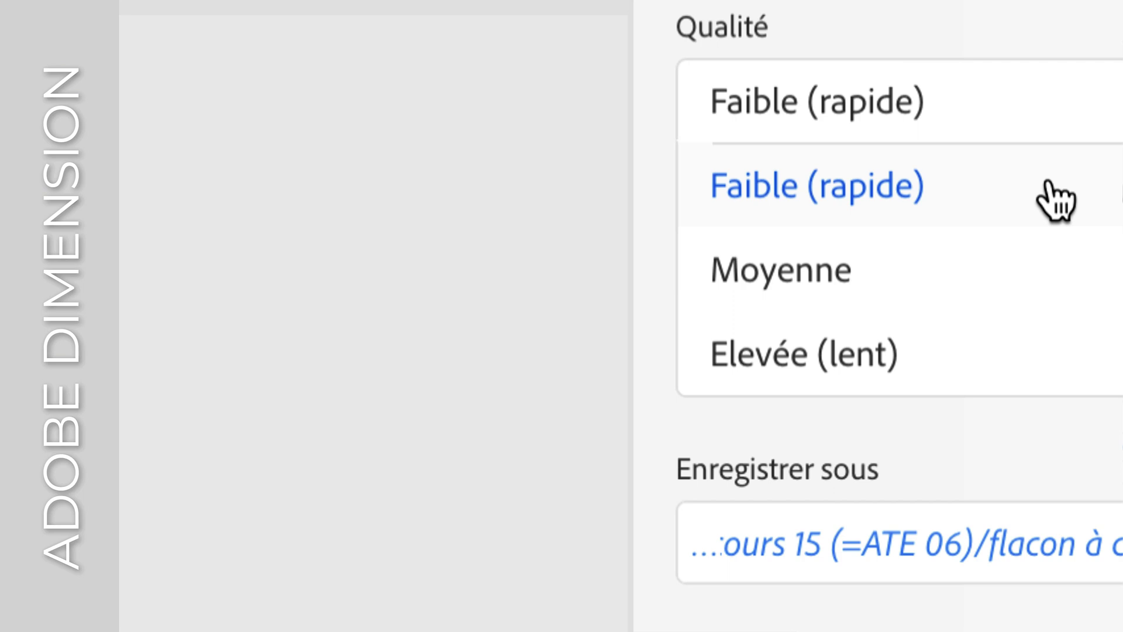
click(1053, 196)
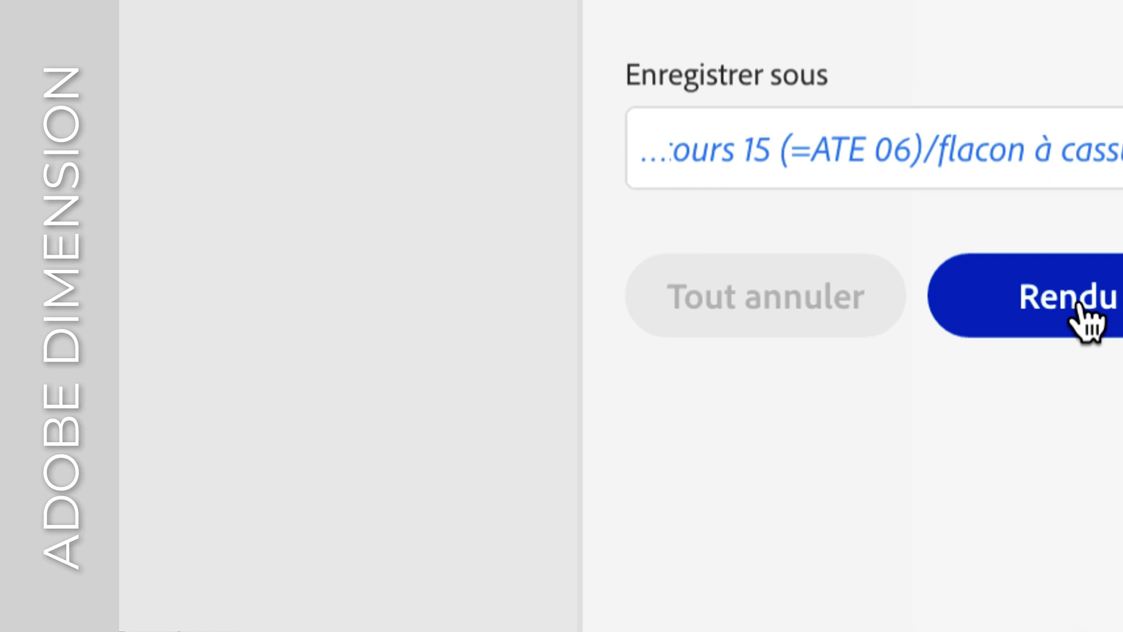
click(1078, 304)
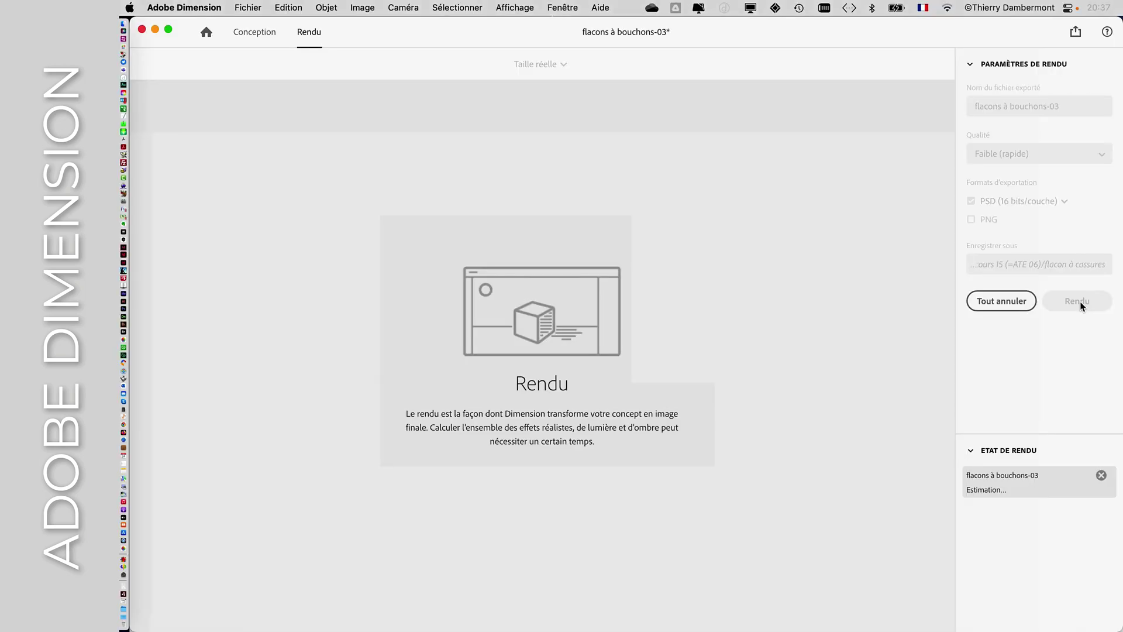
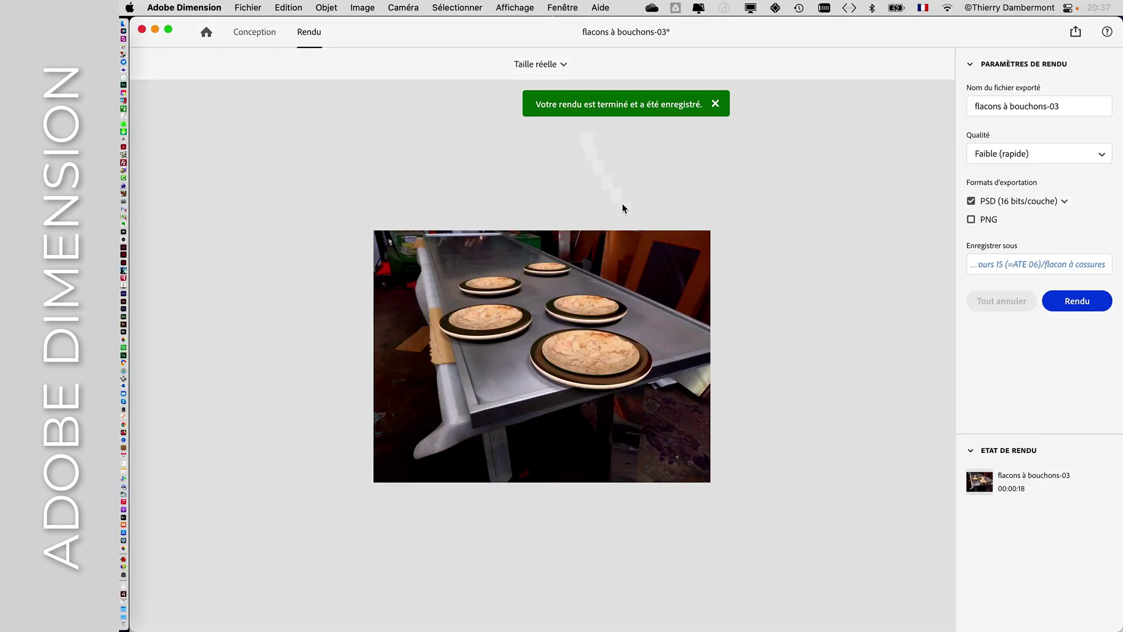
Step: Switch to Photoshop, hide the other applications and close the open etiquette-savon-02-normales.psd and etiquette-savon-02.psd documents
key(super+Tab)
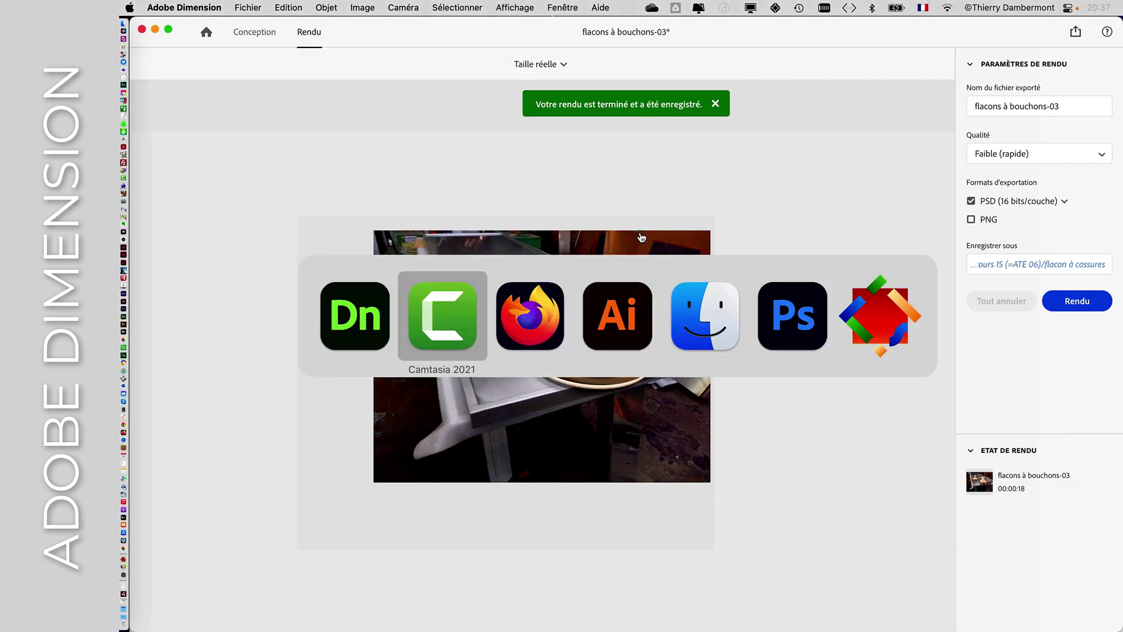
click(788, 319)
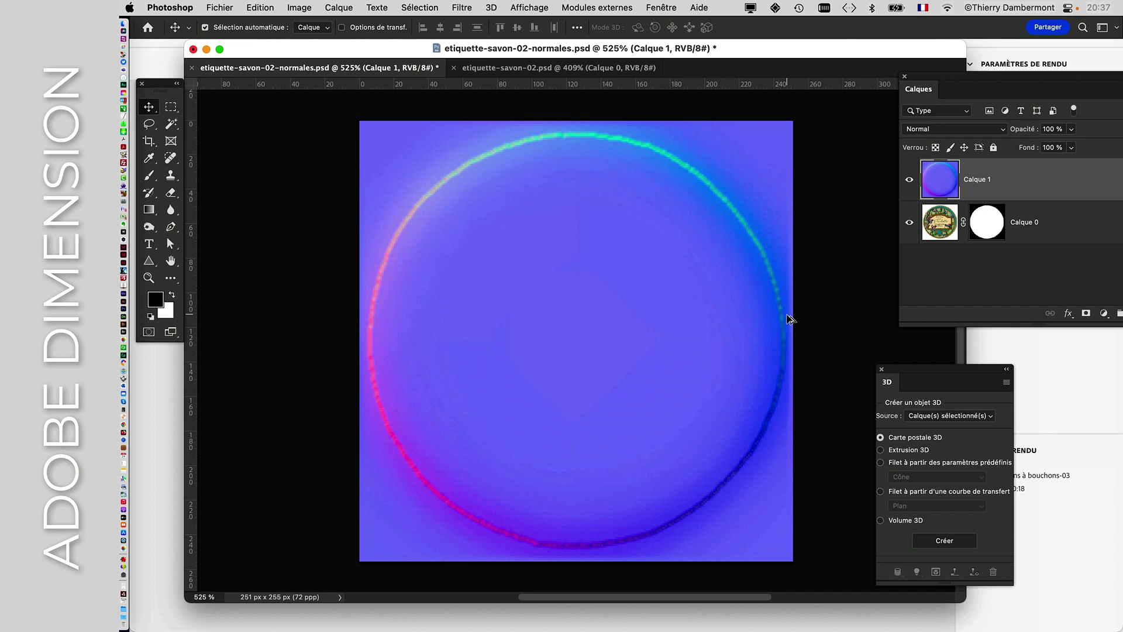
key(super+alt+h)
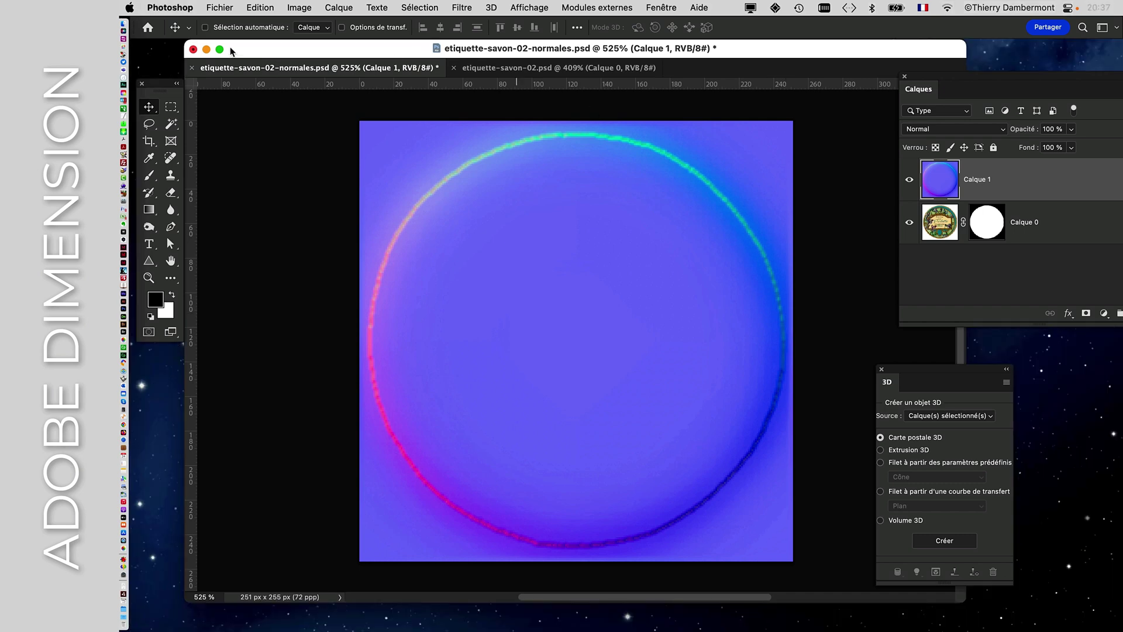
click(193, 49)
click(586, 275)
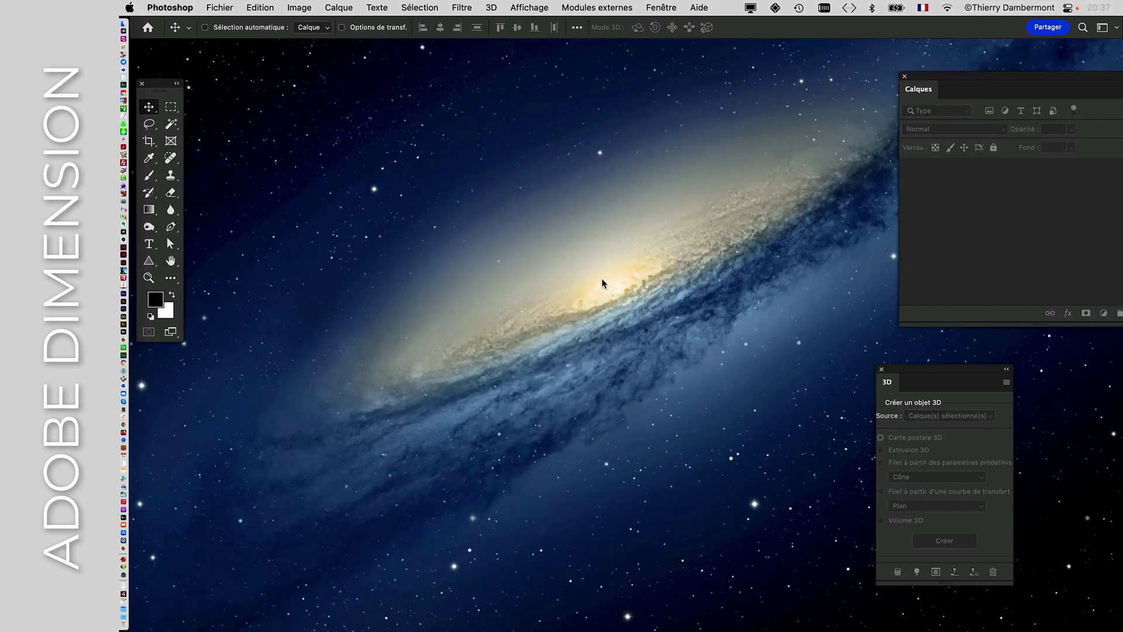
Step: Open etiquette-savon-02.psd from the flacon 3D de Illustrator folder and close it again
click(230, 7)
click(237, 36)
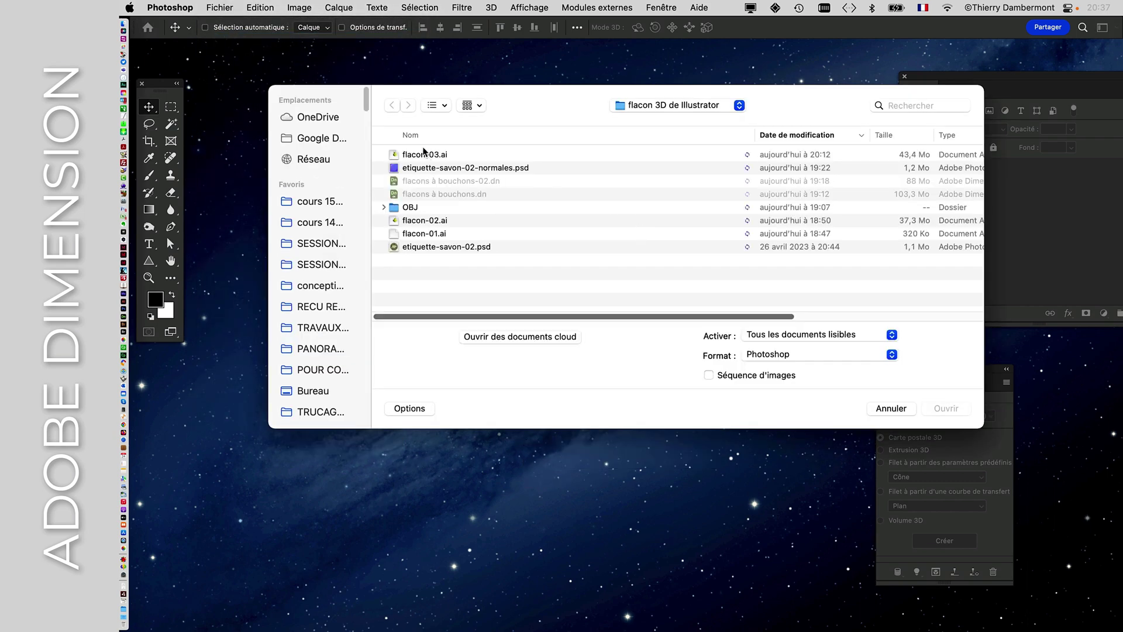
click(451, 249)
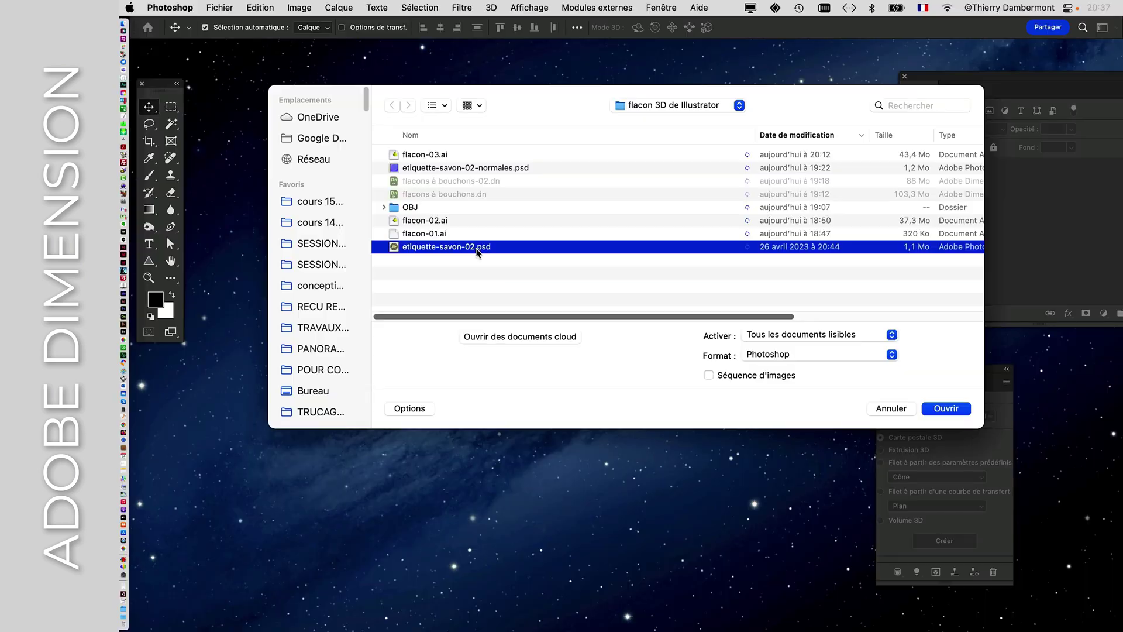
click(943, 409)
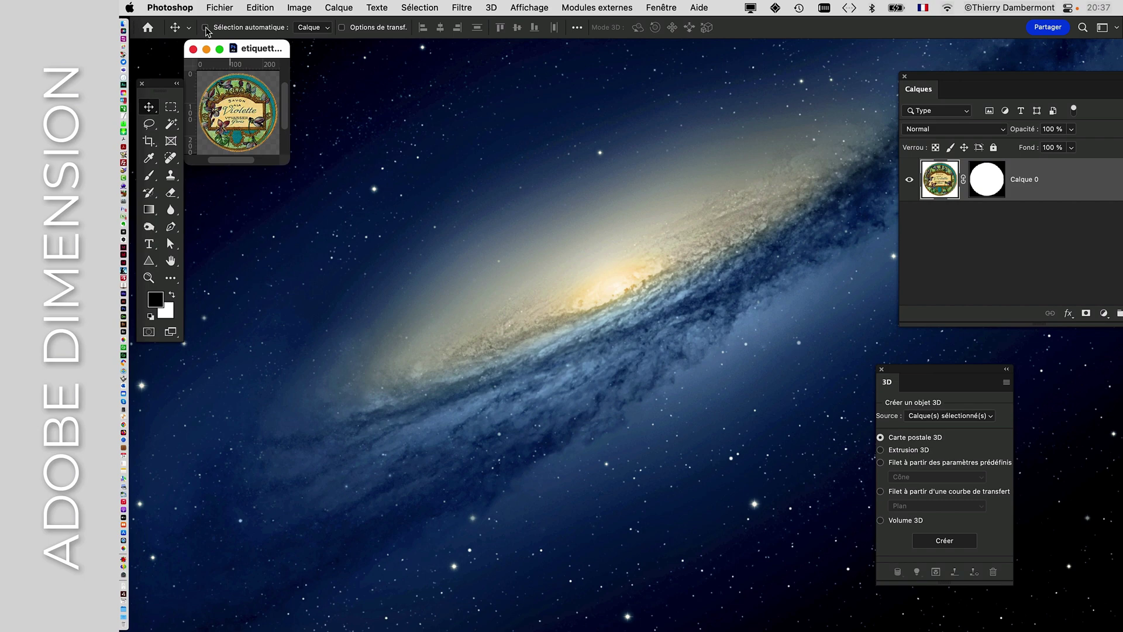
click(193, 48)
click(232, 7)
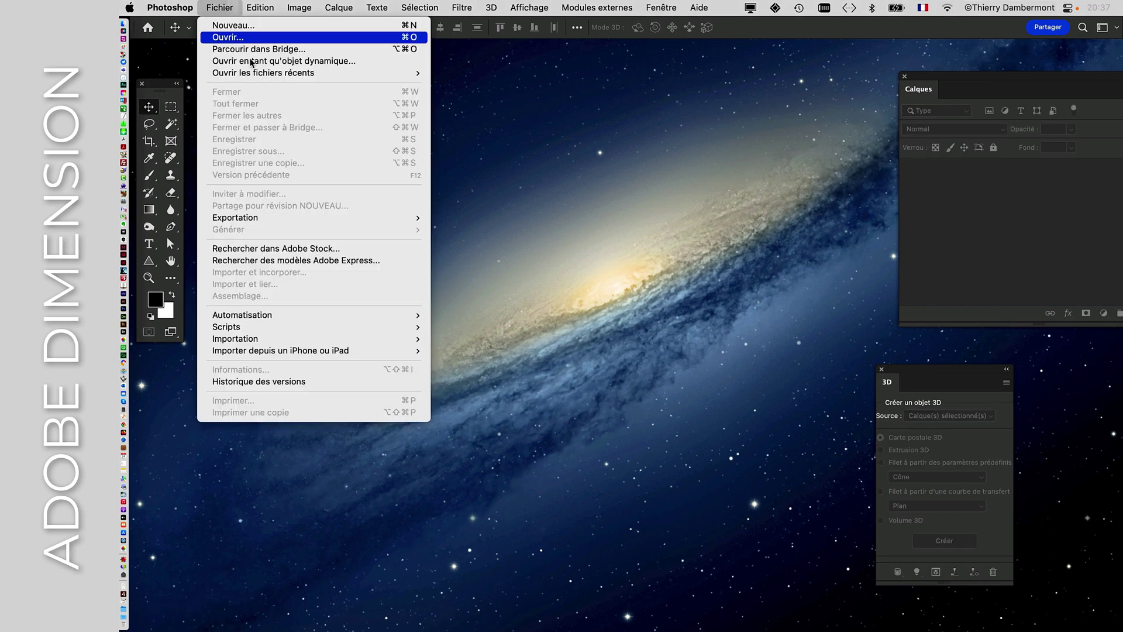
click(236, 36)
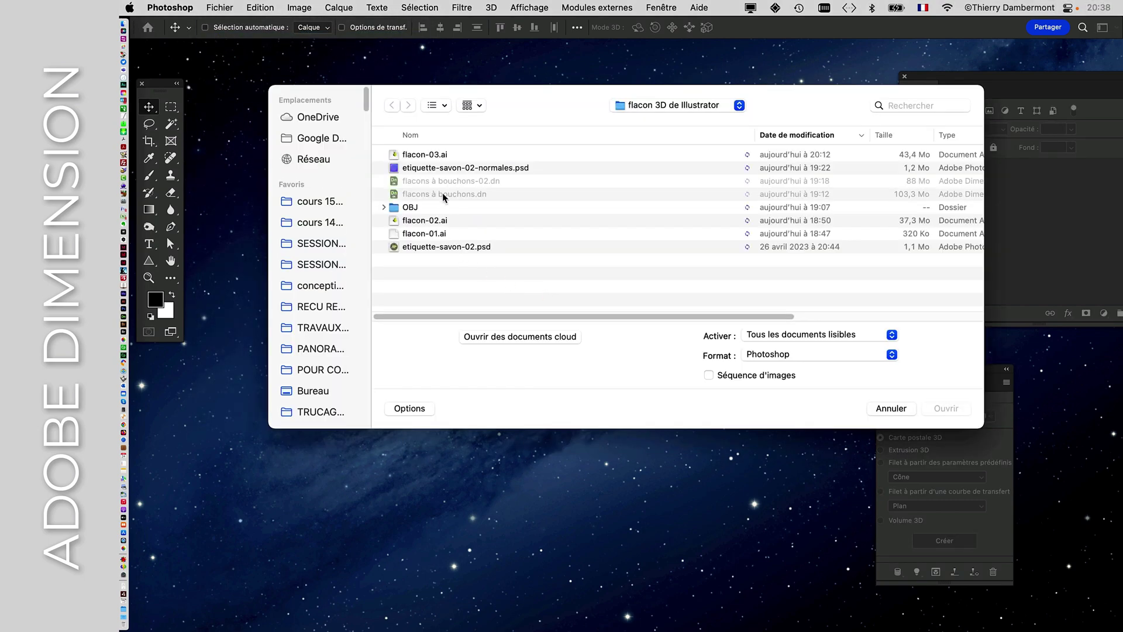
click(464, 168)
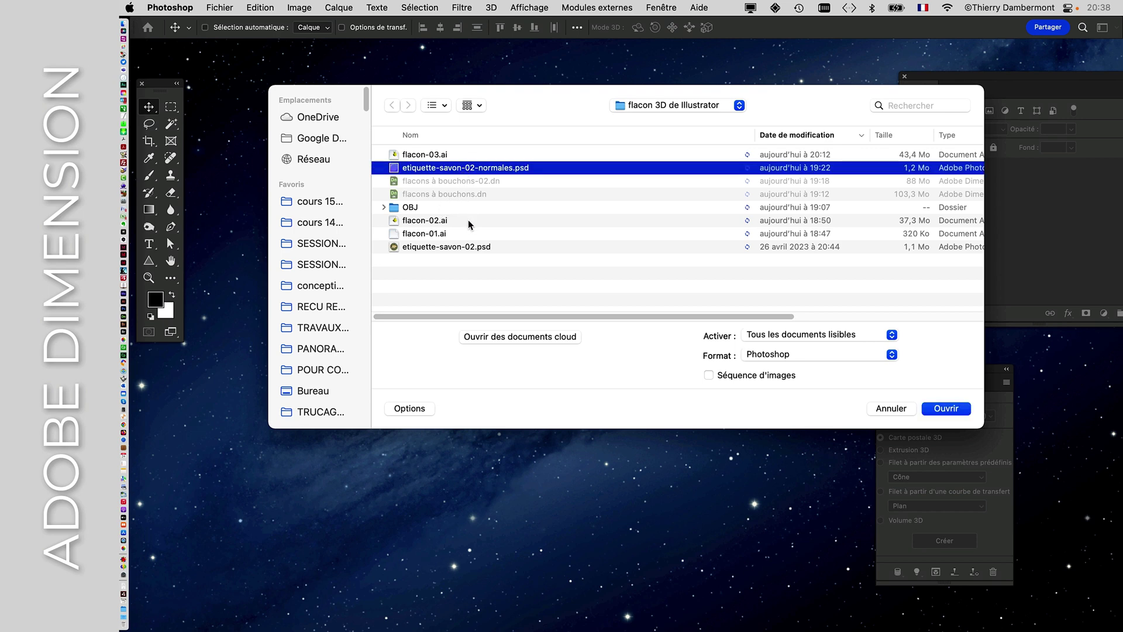
click(475, 234)
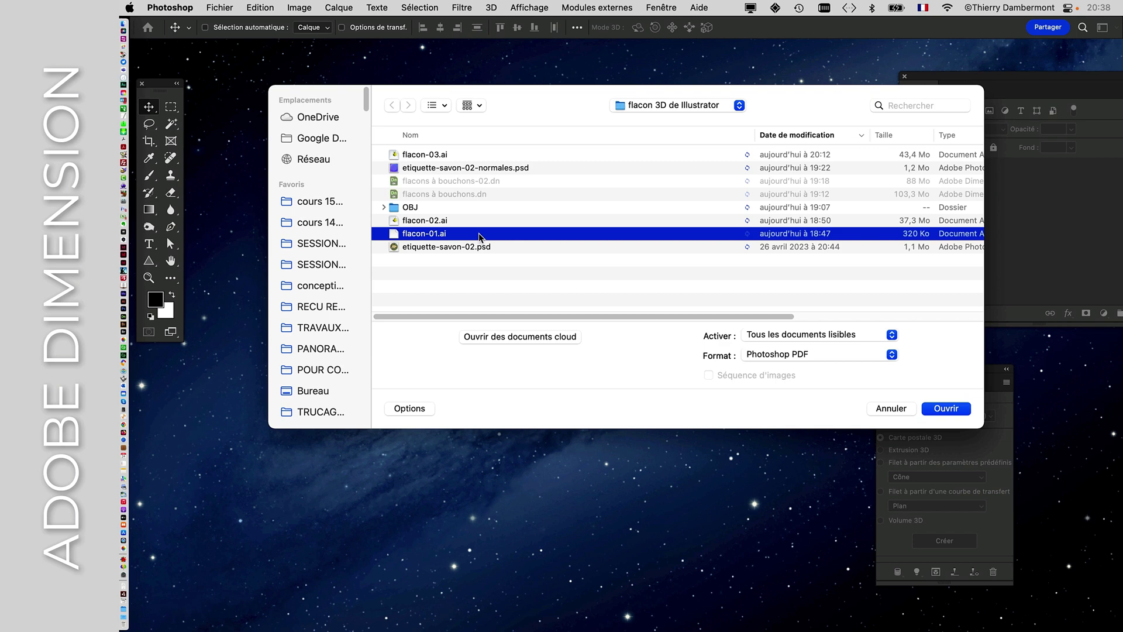
click(452, 169)
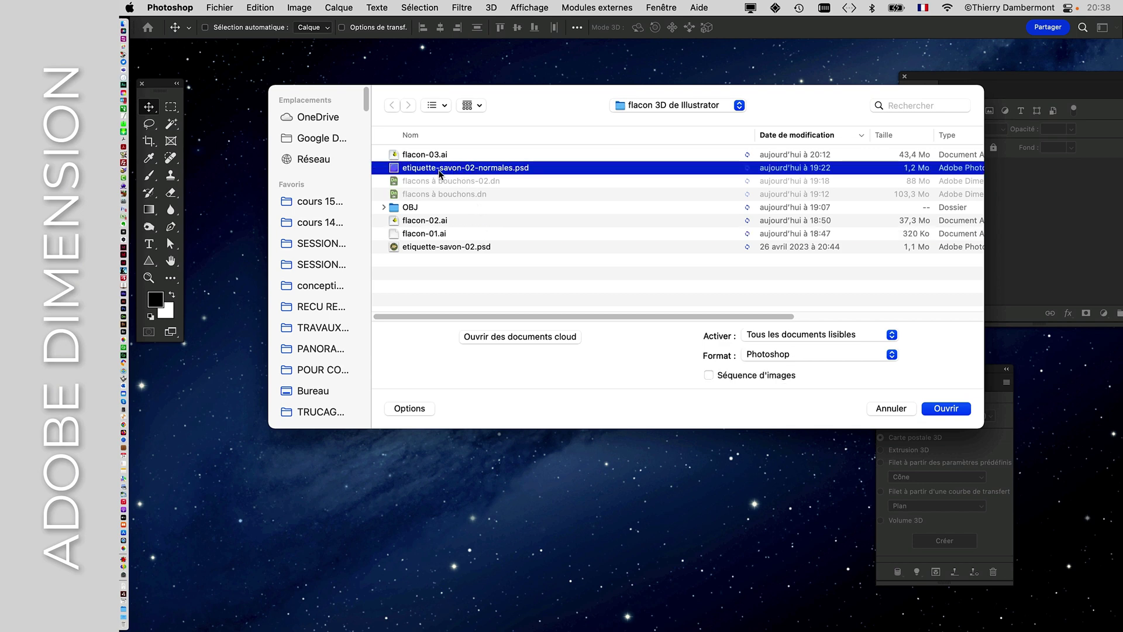
click(425, 155)
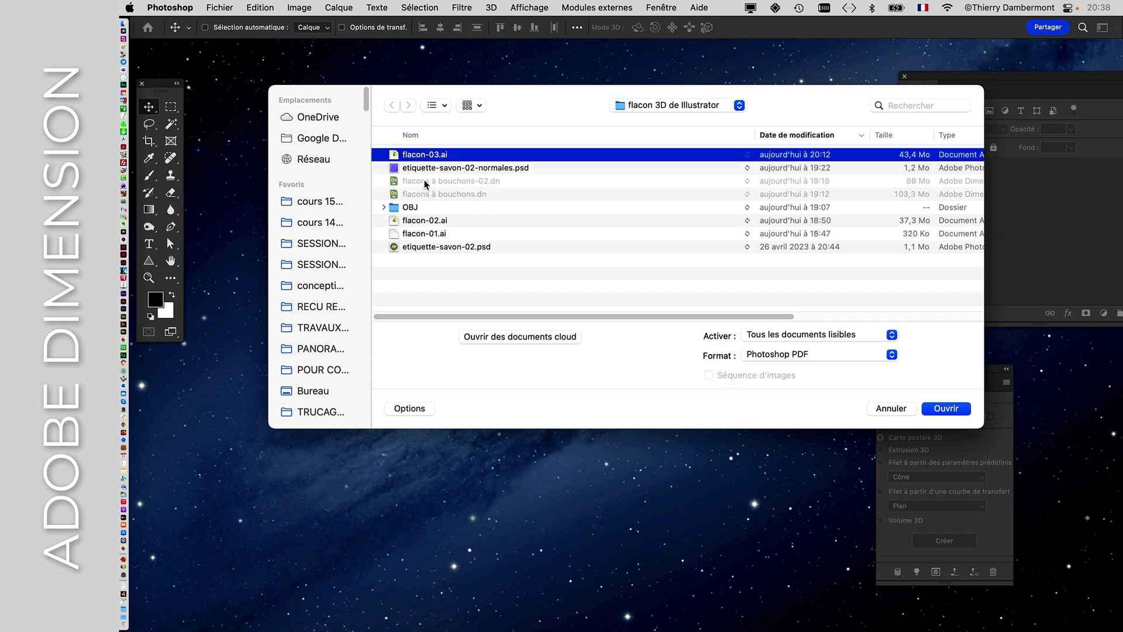
click(423, 221)
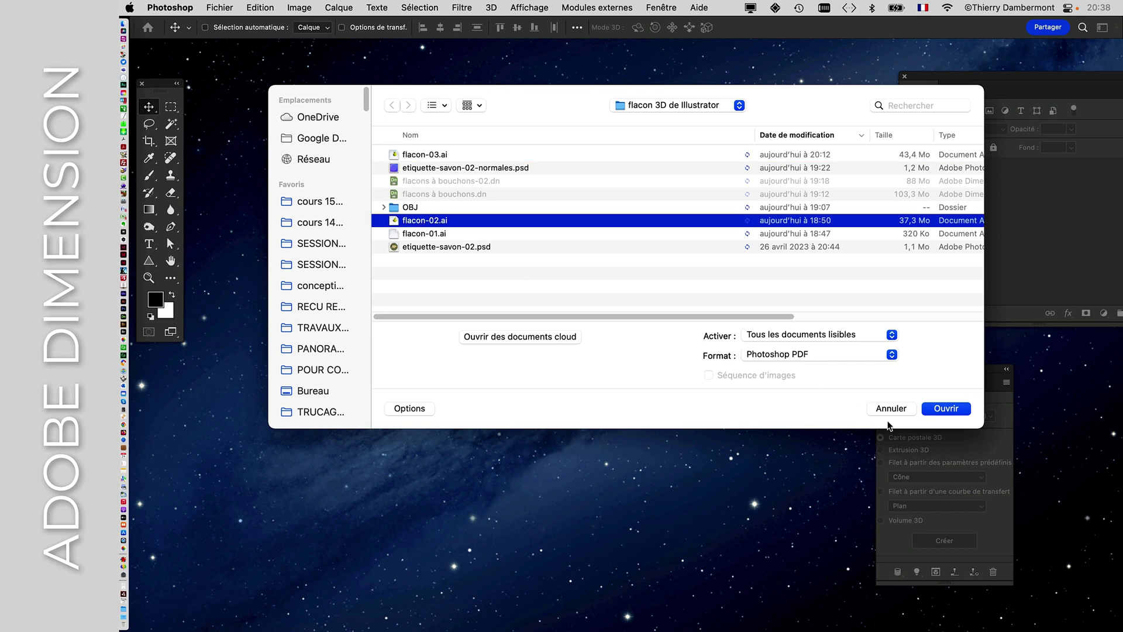
click(890, 408)
Step: Switch back to Dimension to check the export name and save location of the finished plate render
key(super+Tab)
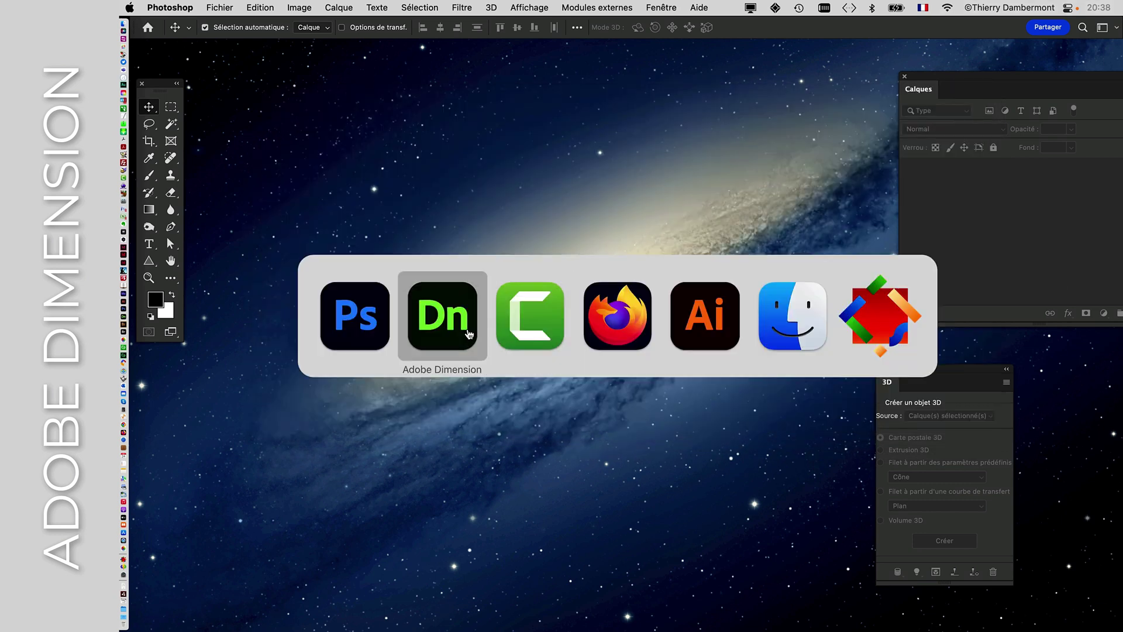
click(468, 333)
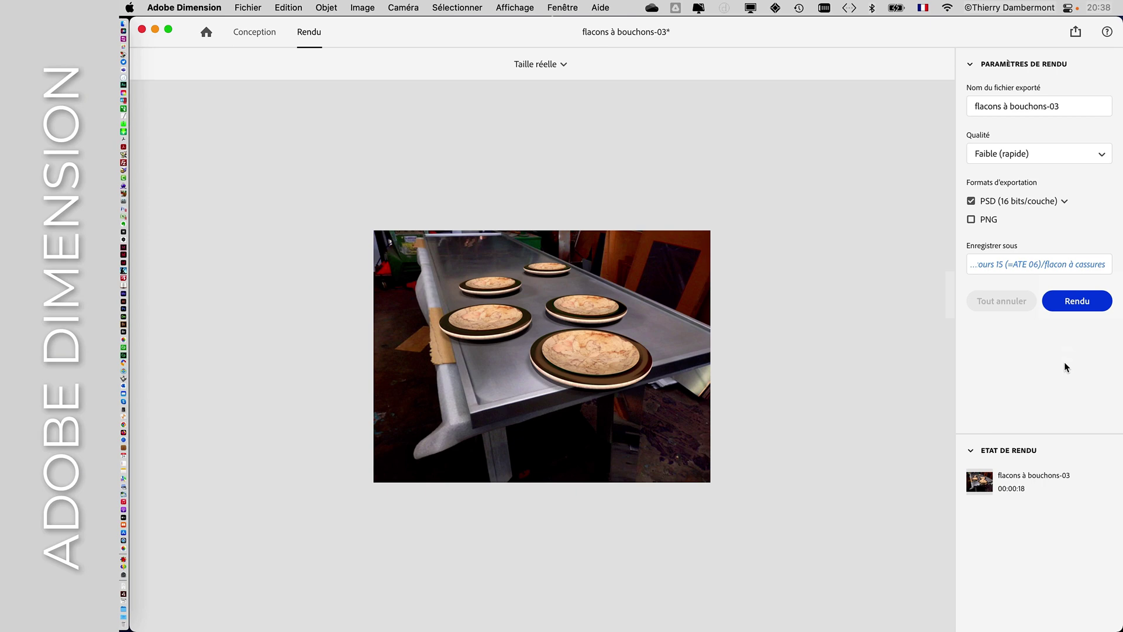
Step: Open the finished flacons à bouchons-03 render in Photoshop from the render status, and return to Dimension
mouse_move(1012, 487)
click(1102, 482)
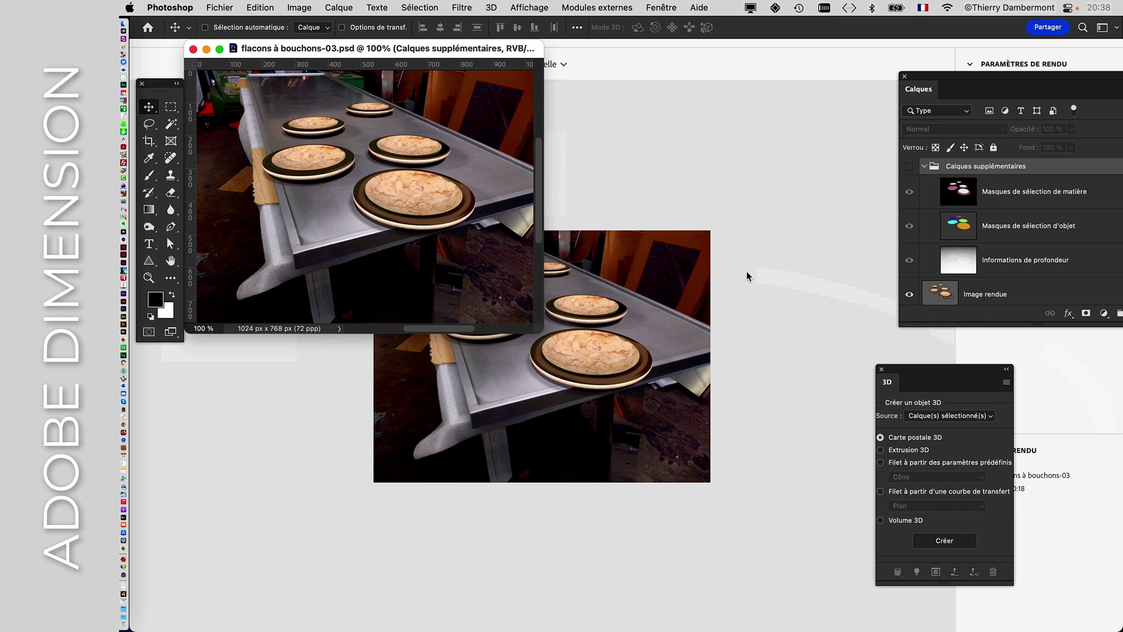
click(774, 299)
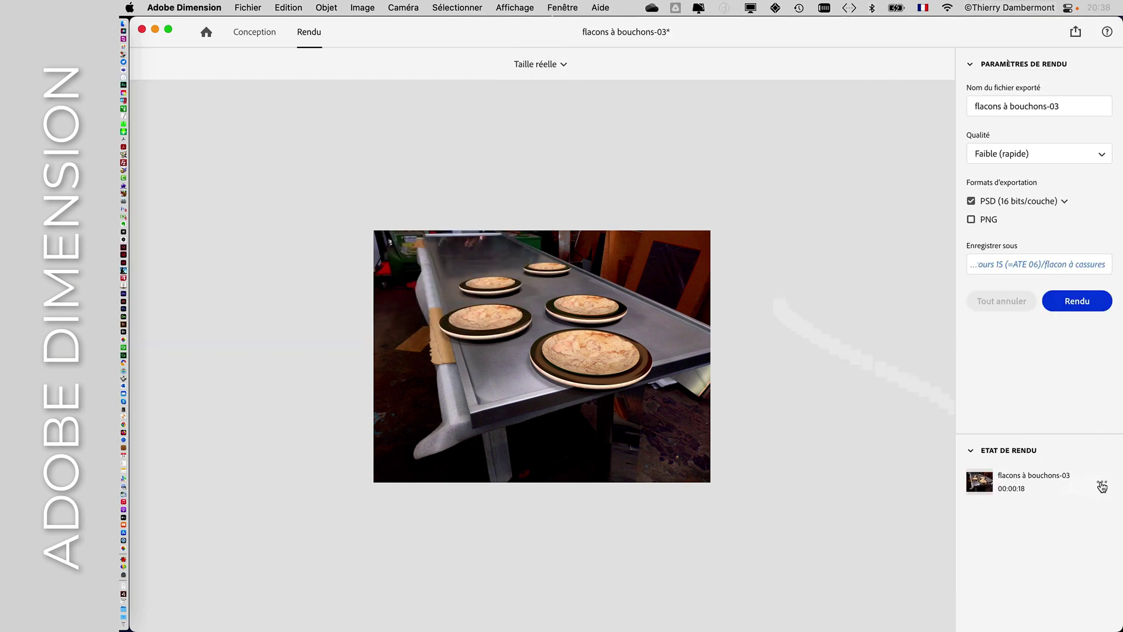
Step: Switch to Finder, preview flacons à bouchons-03.psd in the flacon à cassures folder, and minimise the window to return to Dimension
key(super+Tab)
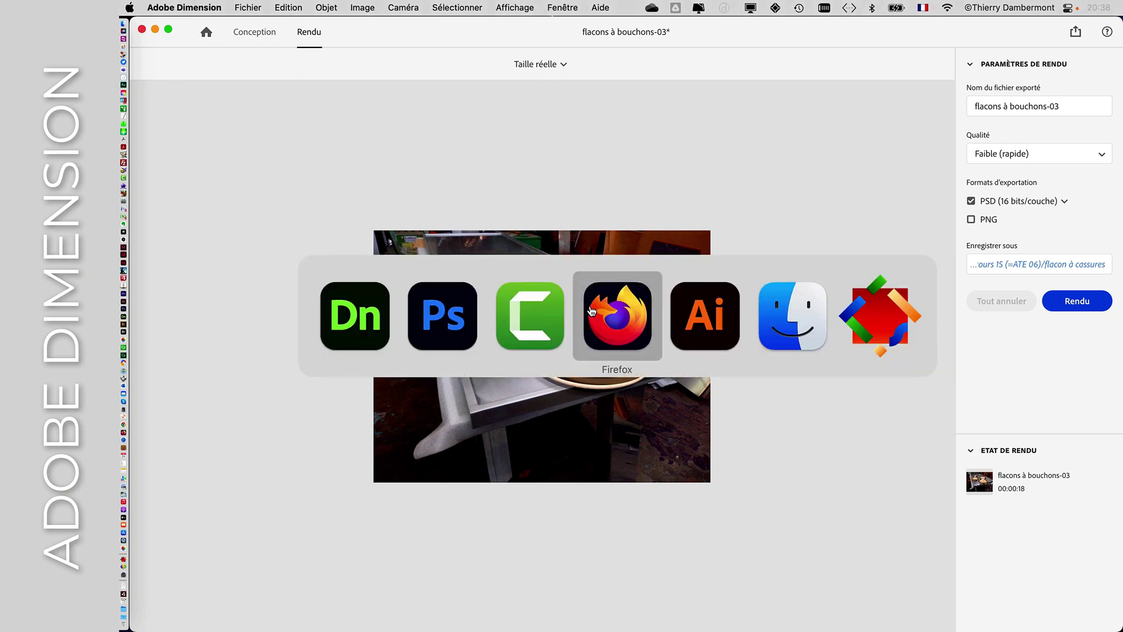
click(754, 321)
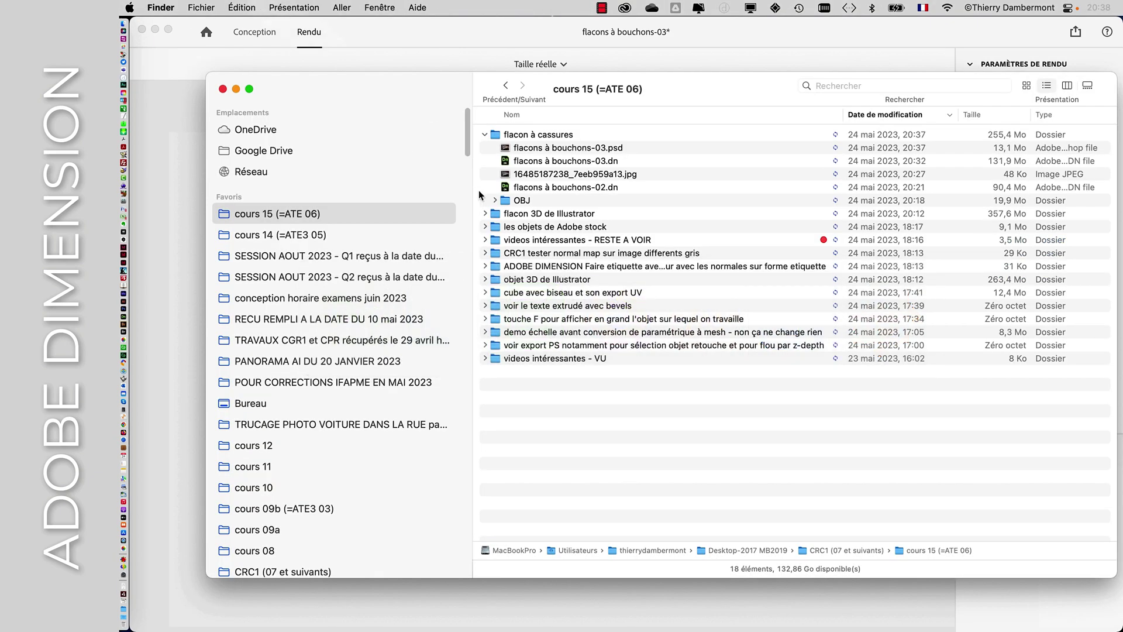
click(510, 136)
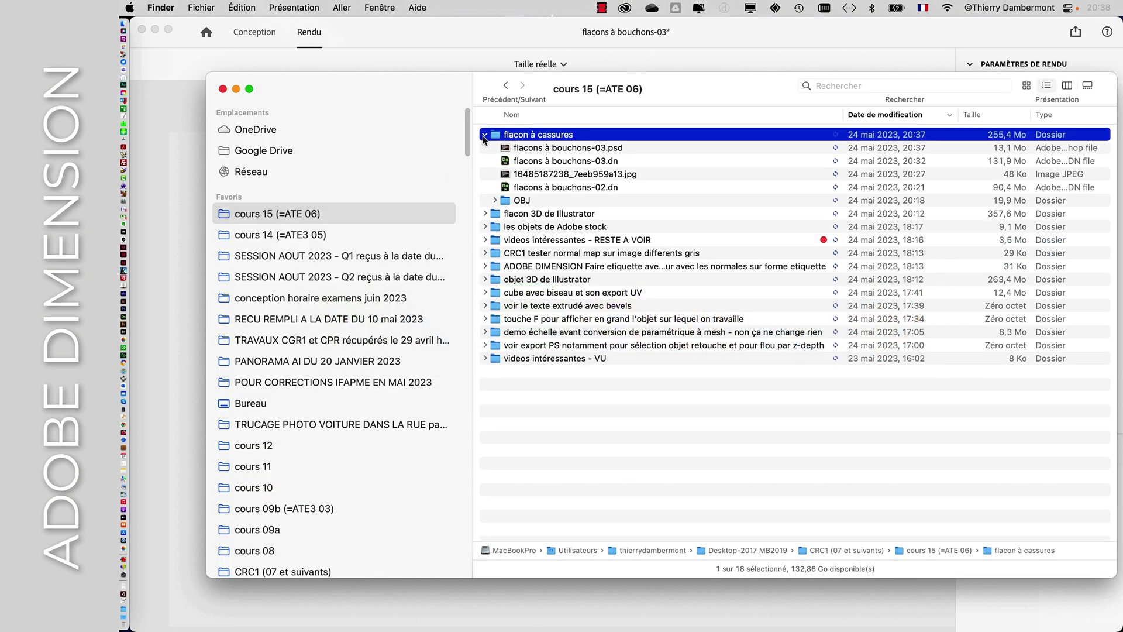
click(484, 136)
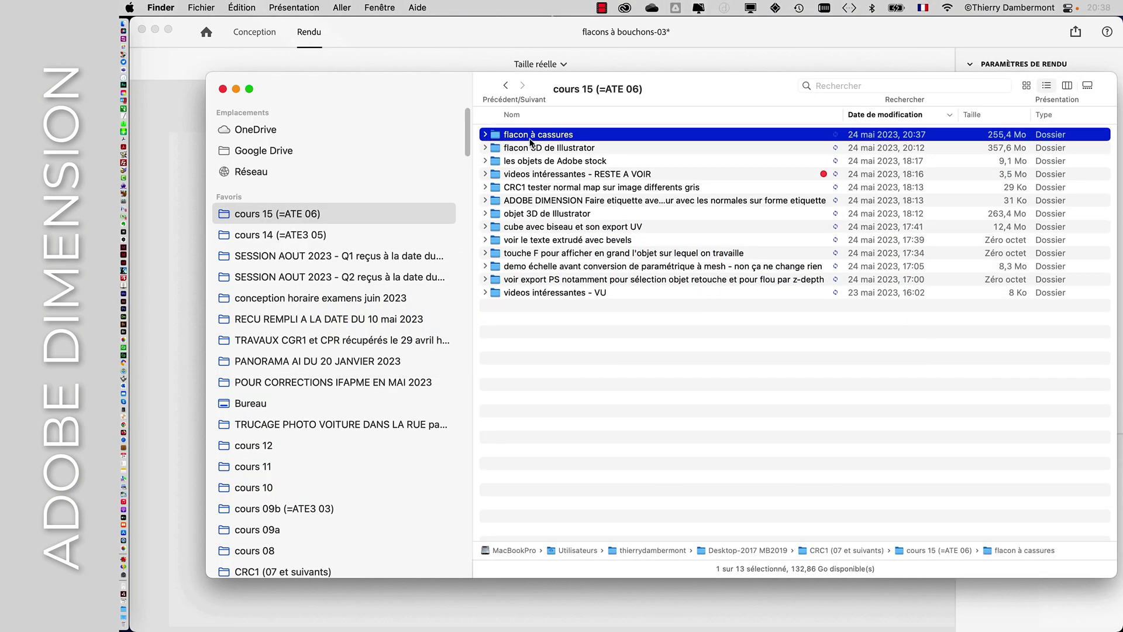
double_click(493, 138)
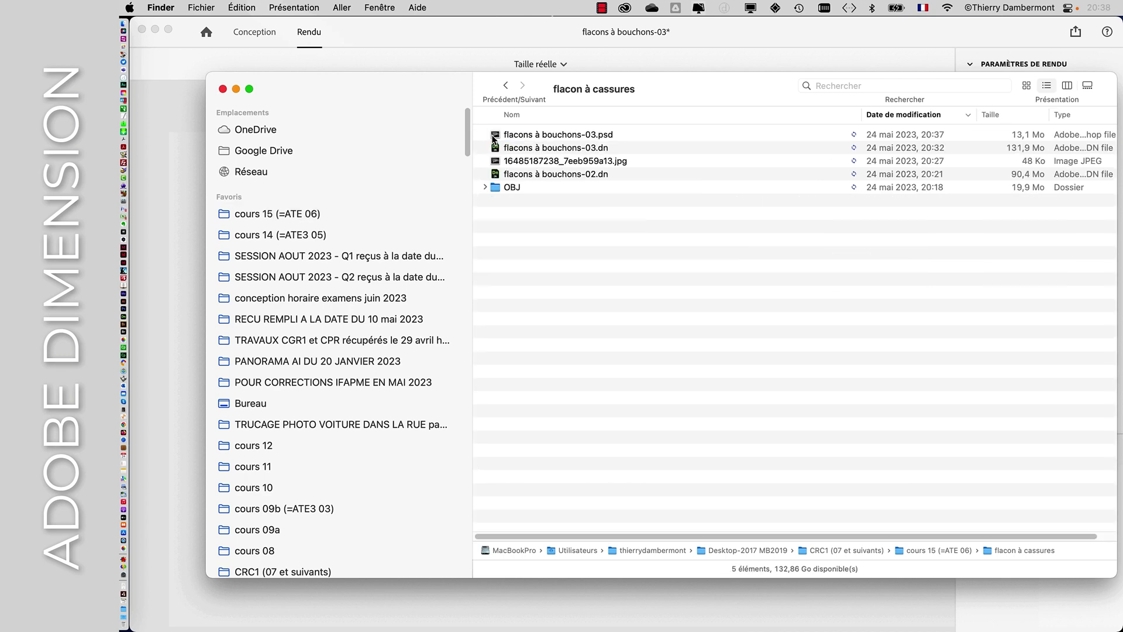
click(572, 137)
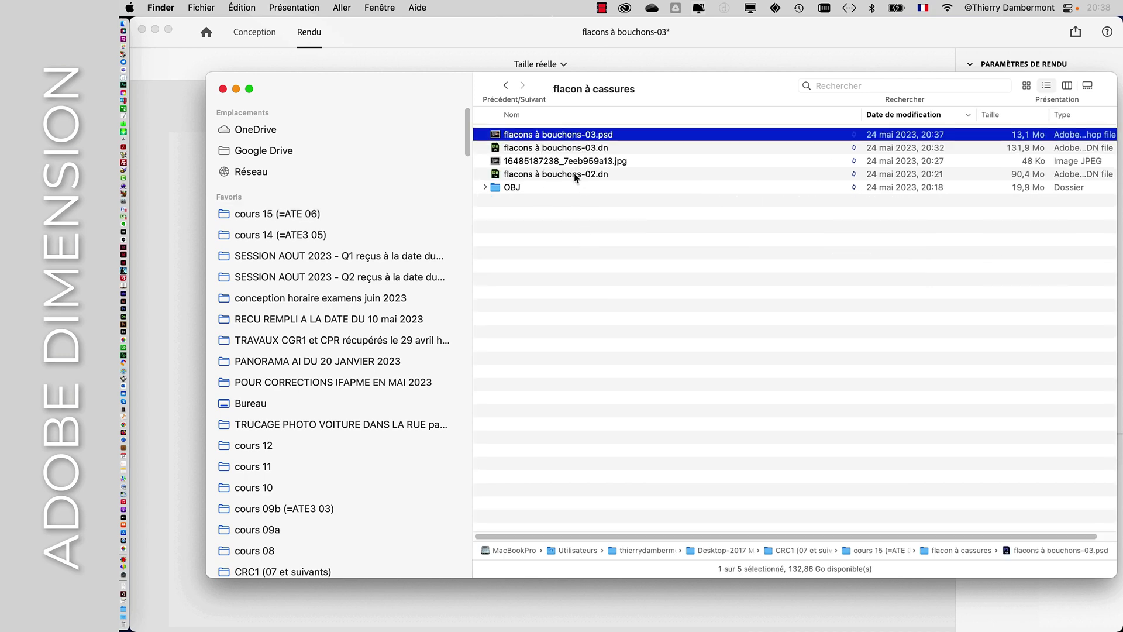
key(space)
key(space)
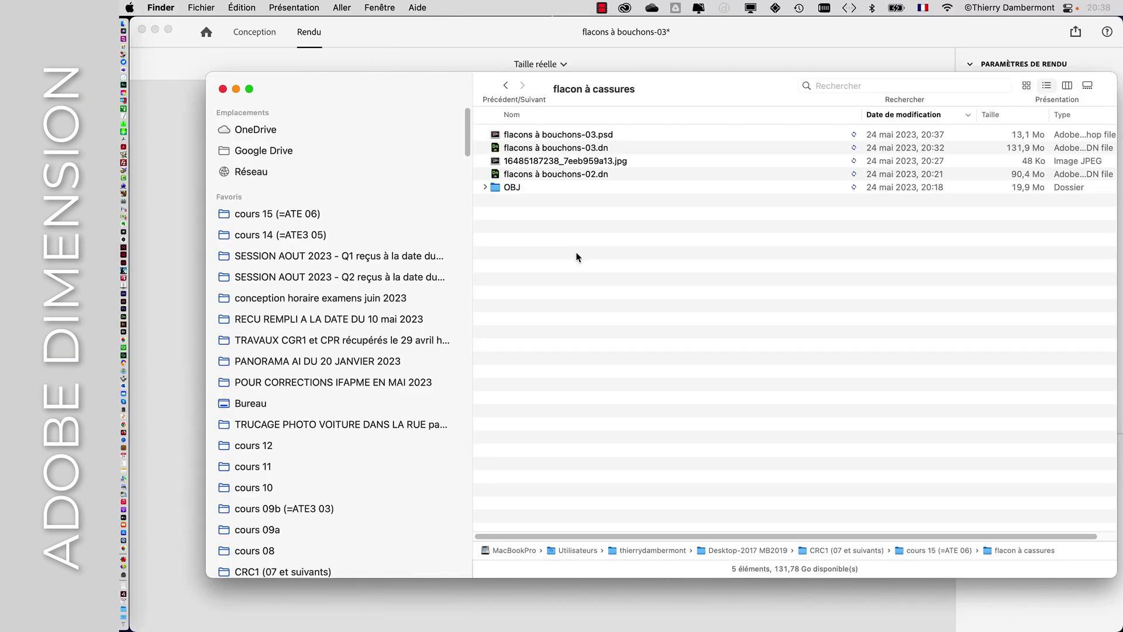
click(236, 88)
click(303, 138)
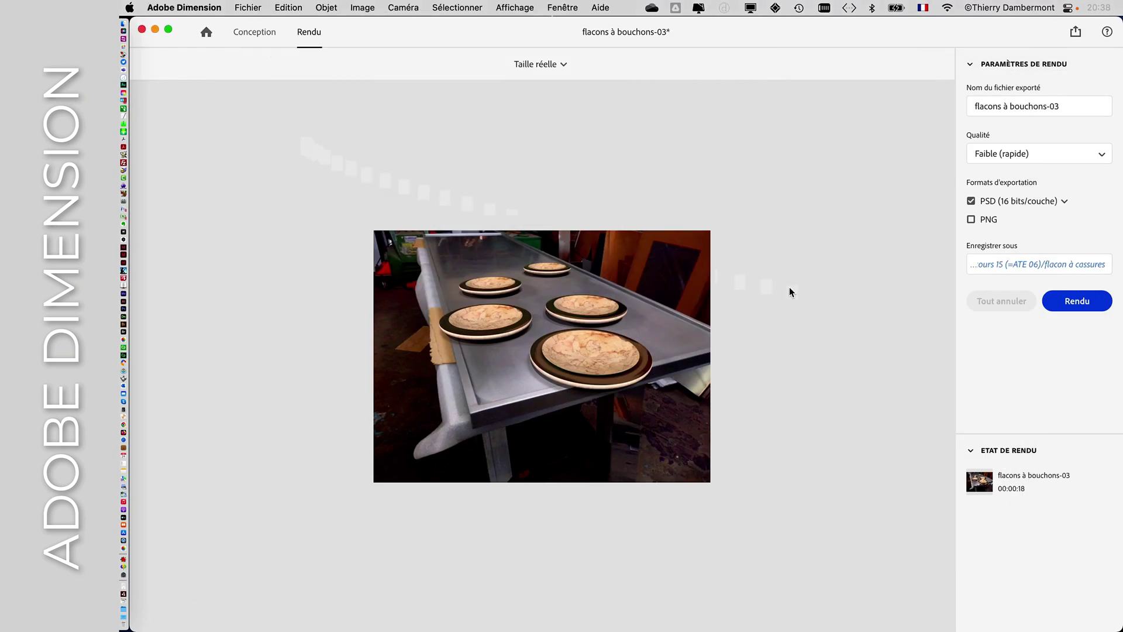
Step: Switch to Photoshop, hide the other applications and show flacons à bouchons-03.psd in full-screen mode
key(super+Tab)
key(super+Tab)
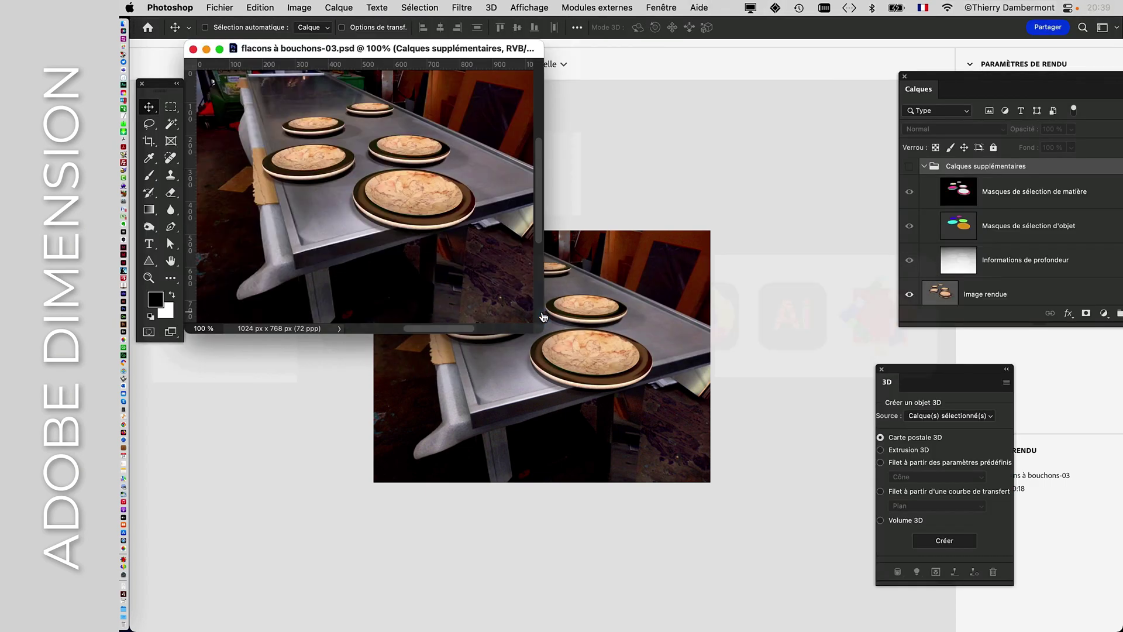
key(super+alt+h)
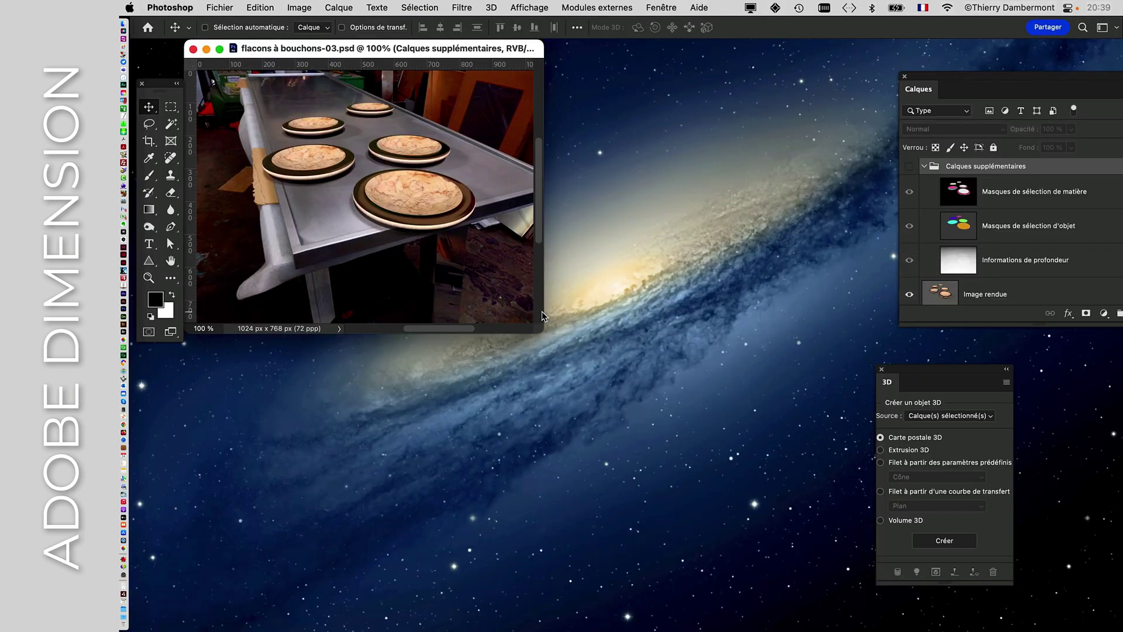
key(f)
Step: Examine the marble texture, rims and shadows of the rendered plates up close and across the whole table
drag(558, 322, 409, 266)
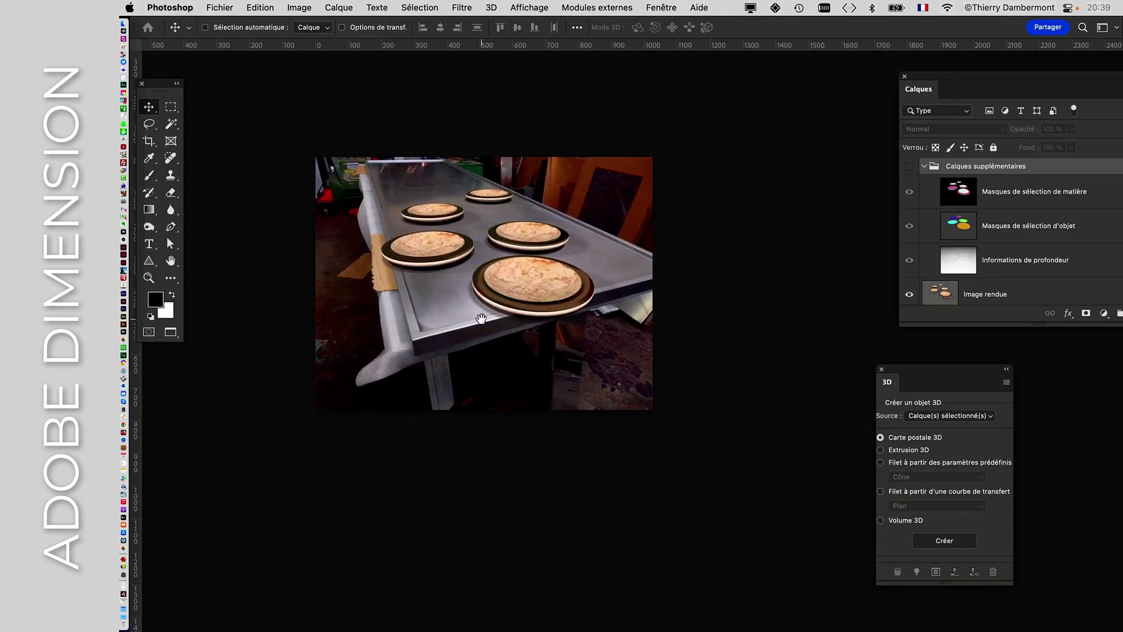
alt+scroll(462, 269, up, 10)
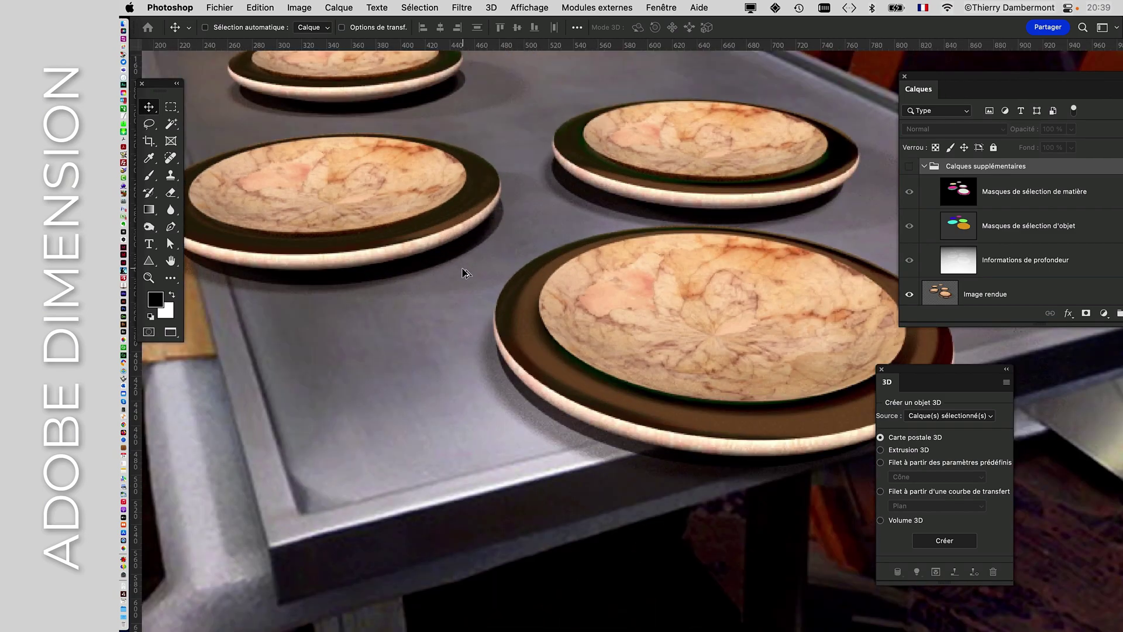
alt+scroll(463, 272, up, 3)
drag(417, 263, 516, 336)
alt+scroll(516, 336, down, 5)
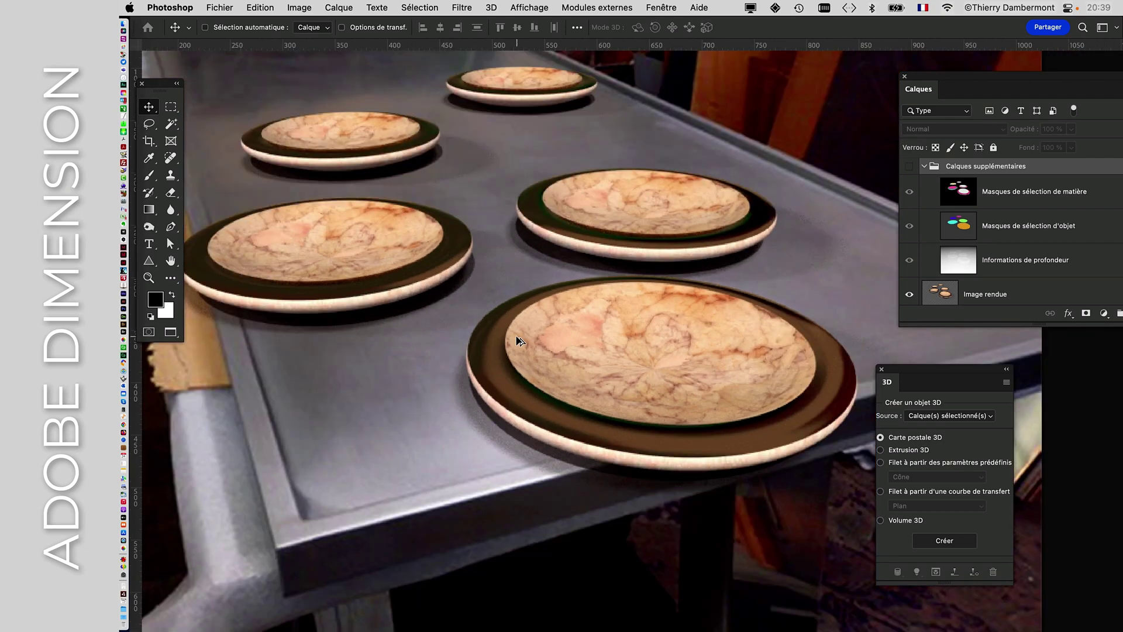
alt+scroll(634, 357, up, 3)
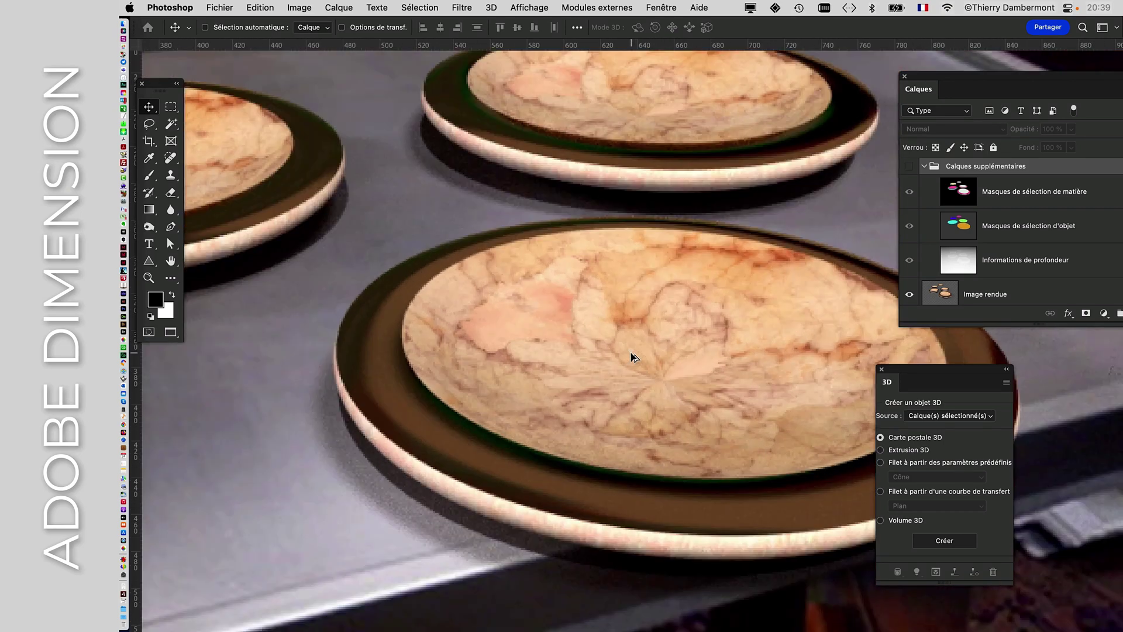
alt+scroll(634, 357, down, 4)
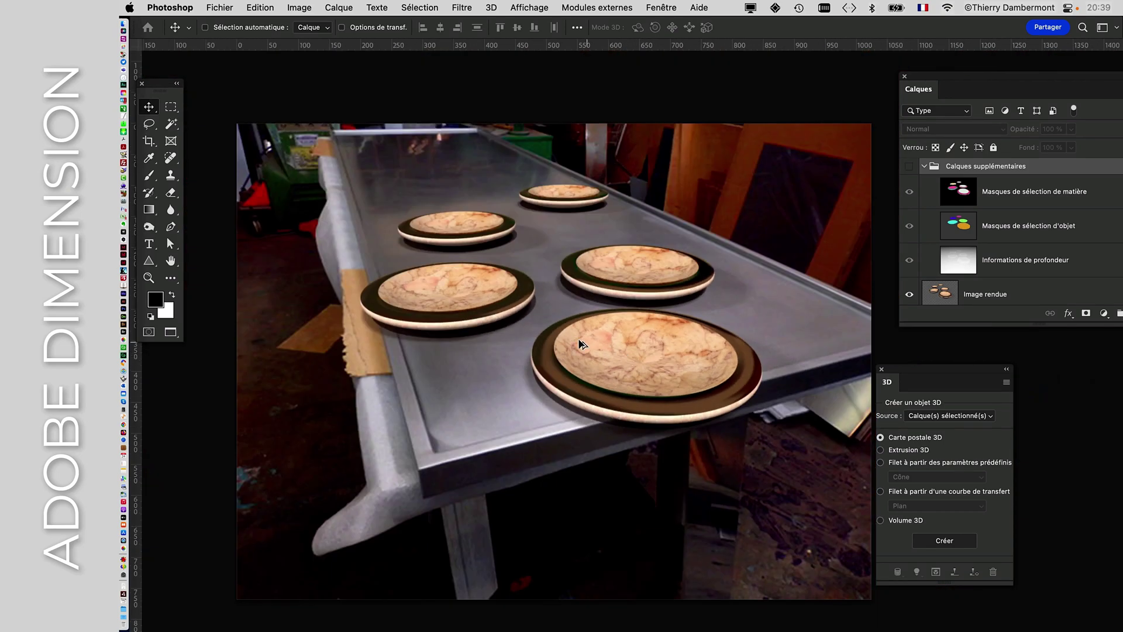
drag(469, 338, 425, 364)
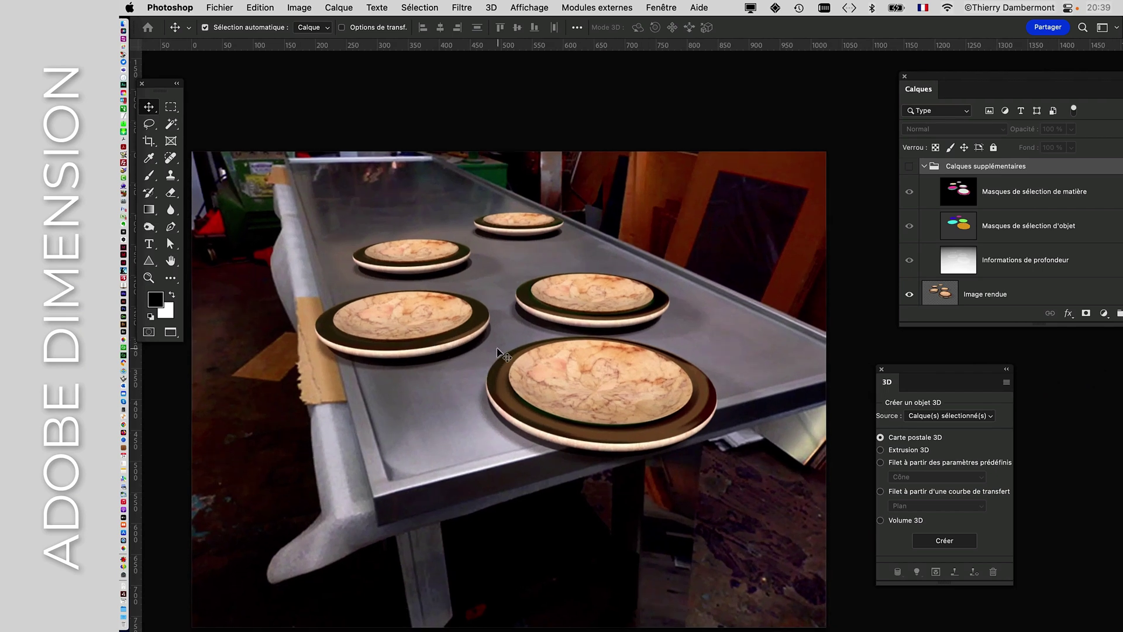
Step: Close the 3D panel, then move and enlarge the Calques panel to show all the layers
click(879, 369)
drag(928, 76, 740, 89)
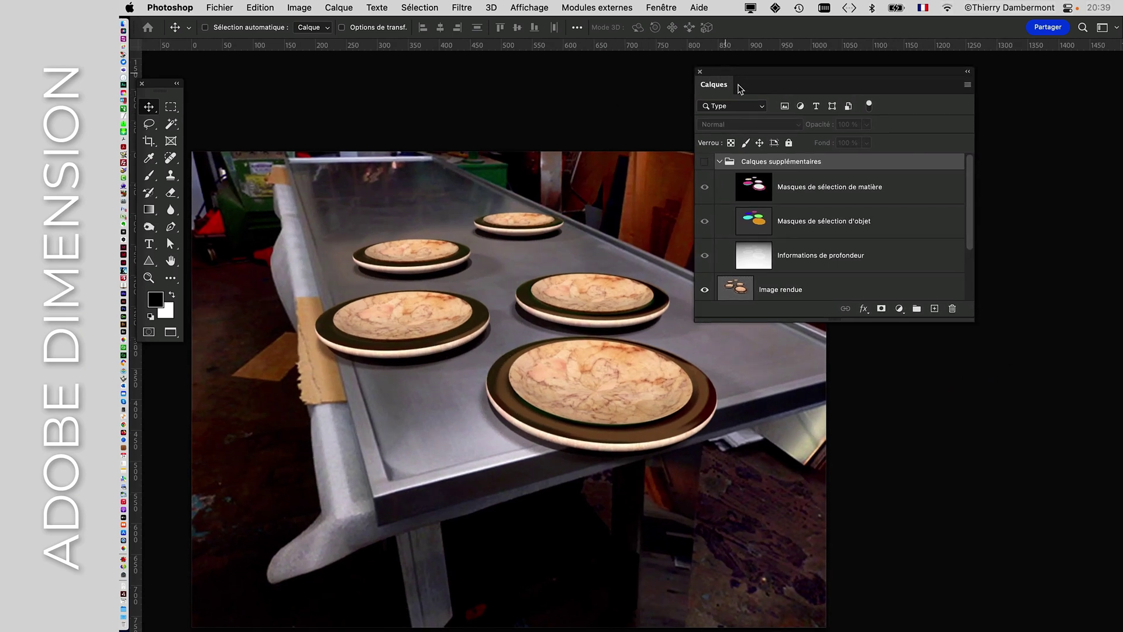
drag(971, 318, 1078, 502)
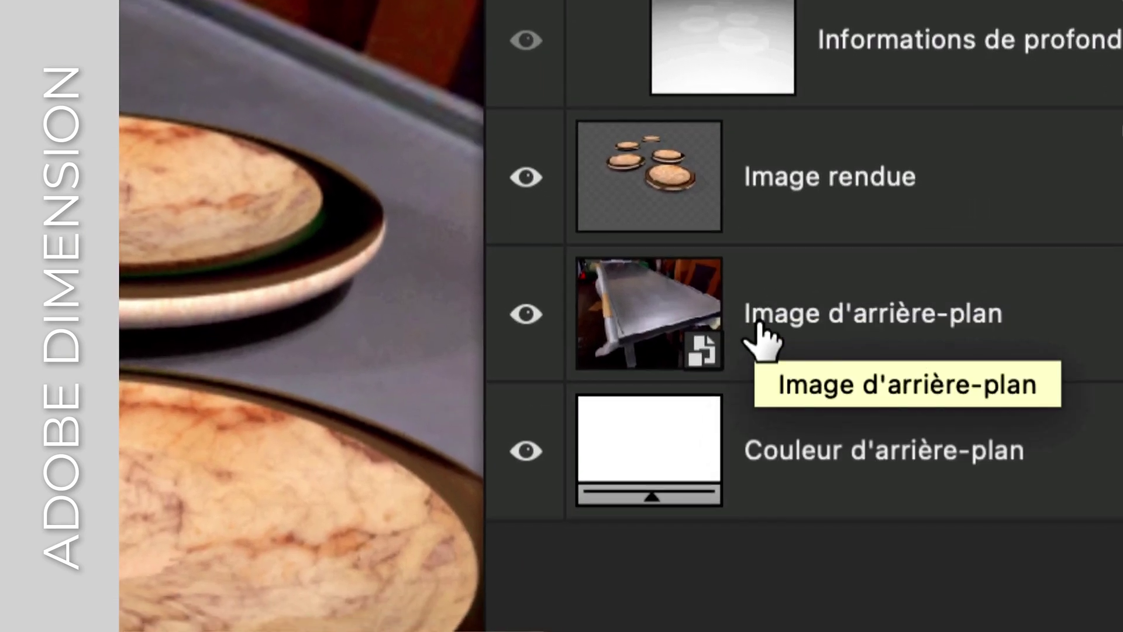
Step: Inspect the Image rendue and Image d'arrière-plan layers, hiding and showing the background image to check the plates' separation
click(751, 418)
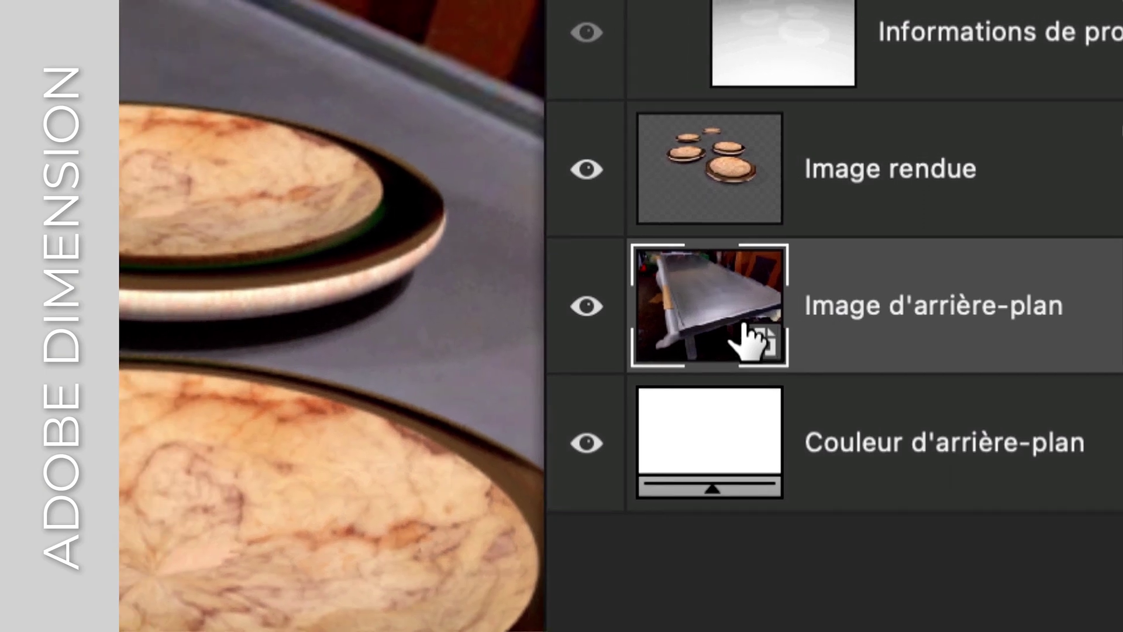
click(676, 193)
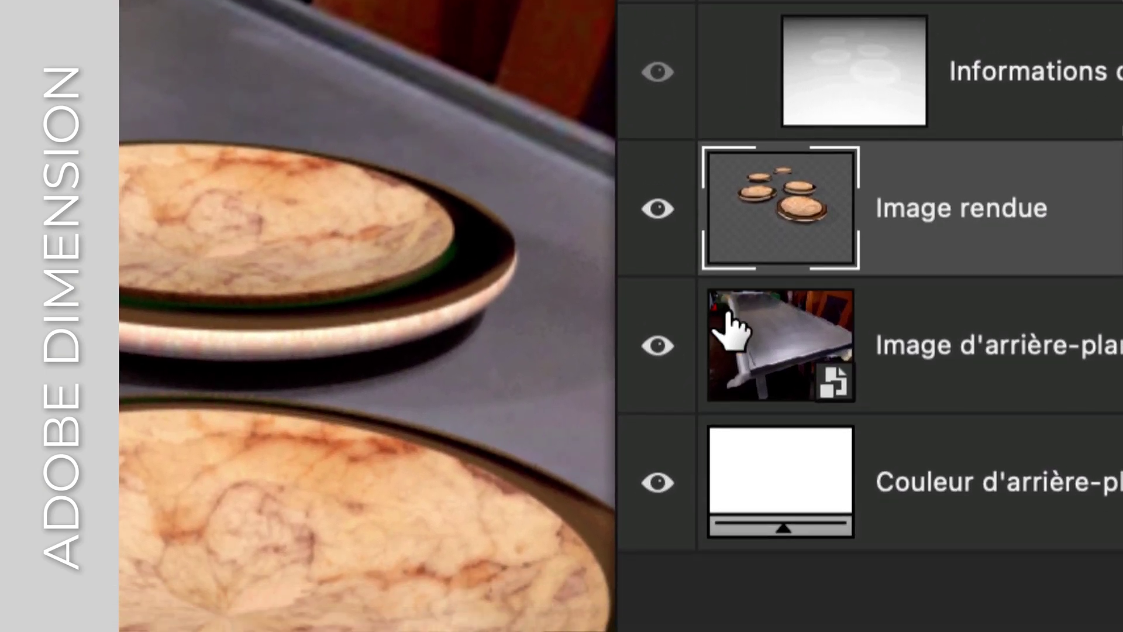
click(729, 316)
click(738, 246)
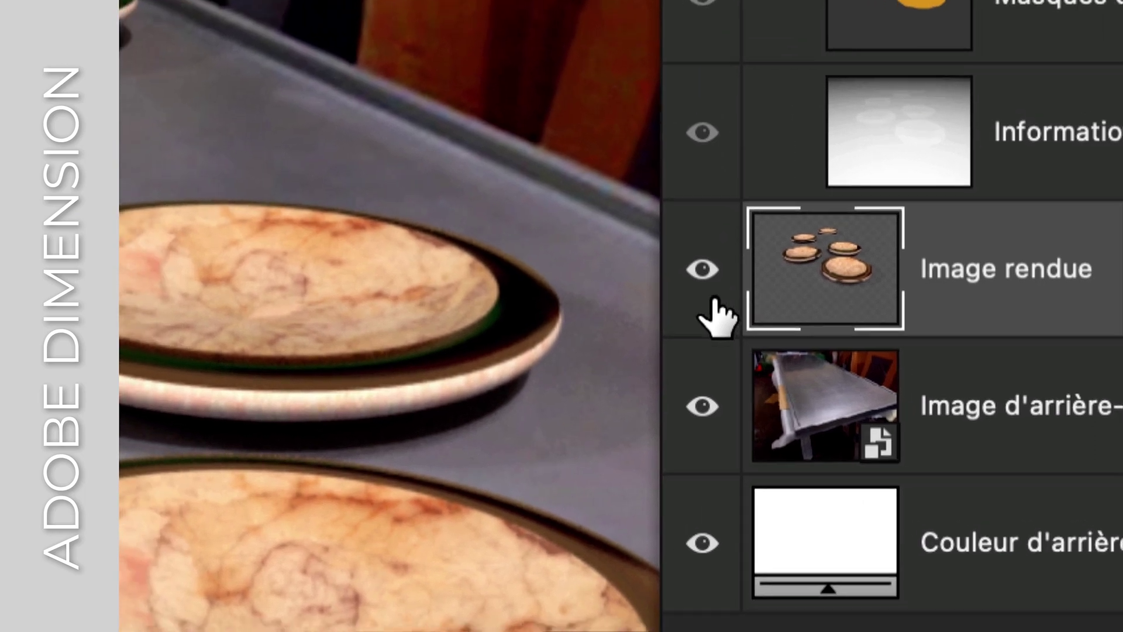
click(702, 406)
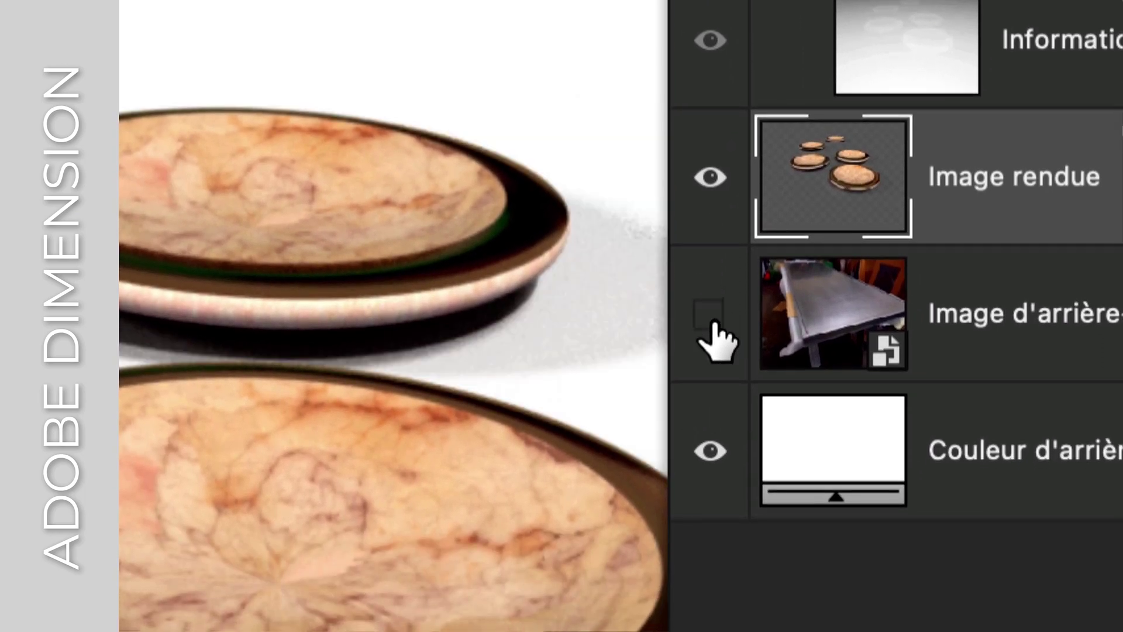
click(711, 316)
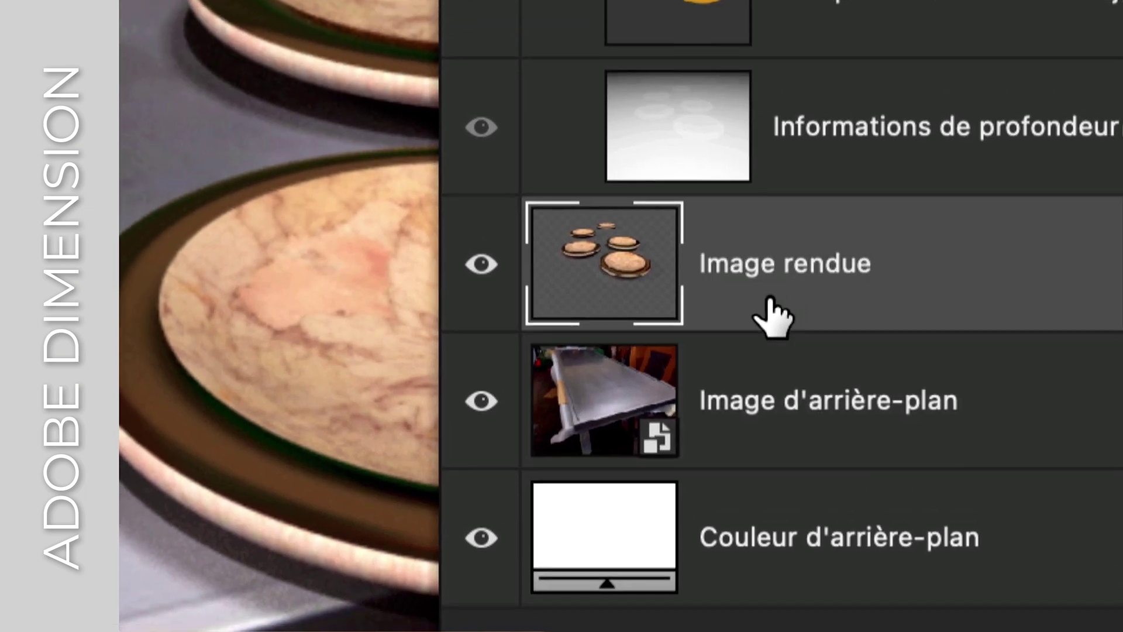
click(785, 409)
click(787, 310)
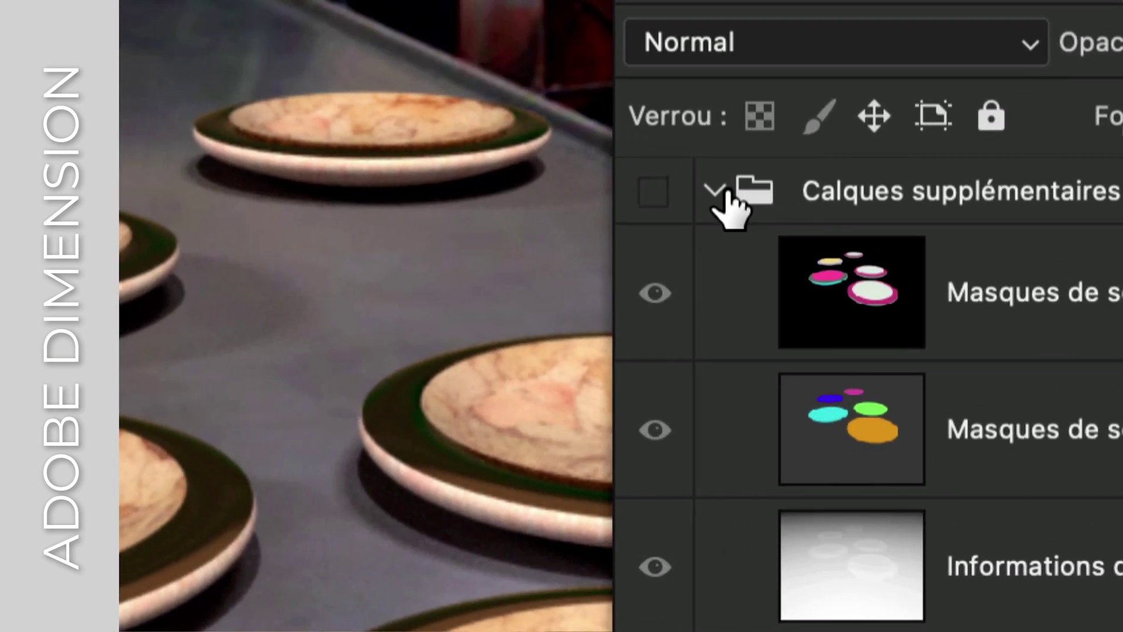
Step: Make the Calques supplémentaires group visible and select its Masques de sélection de matière layer, moving the Calques panel off the plates
click(720, 190)
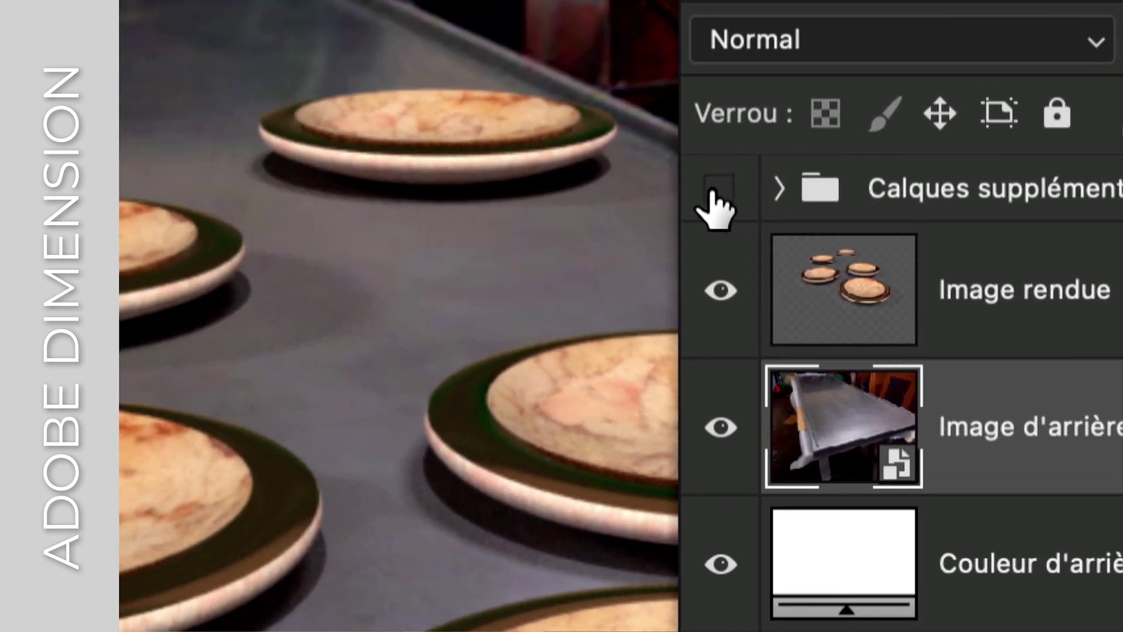
click(719, 190)
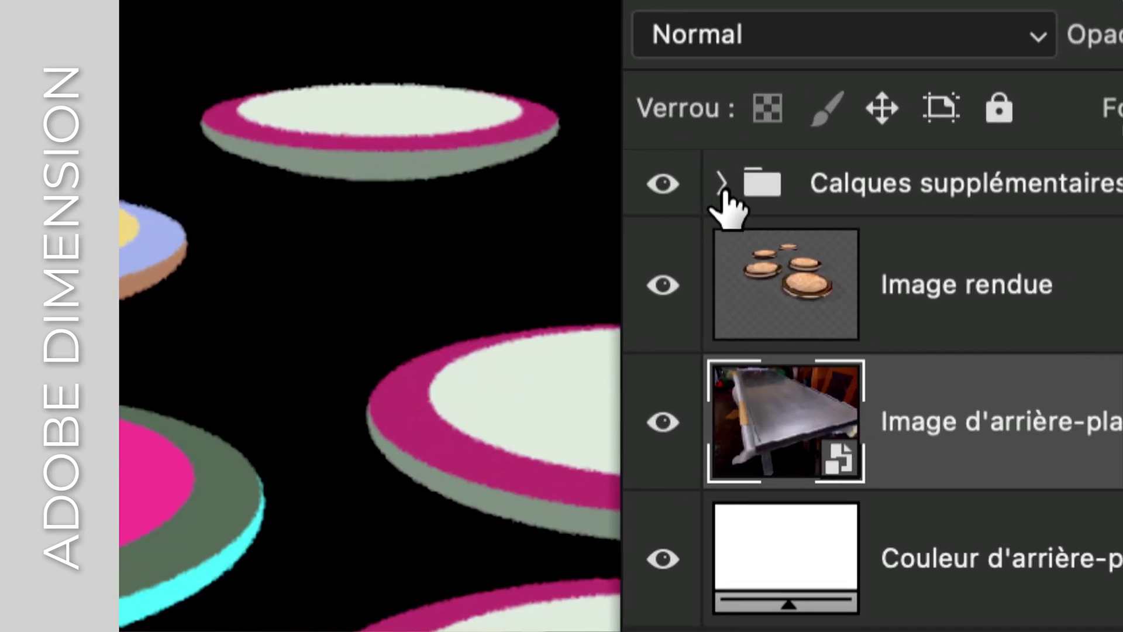
click(780, 188)
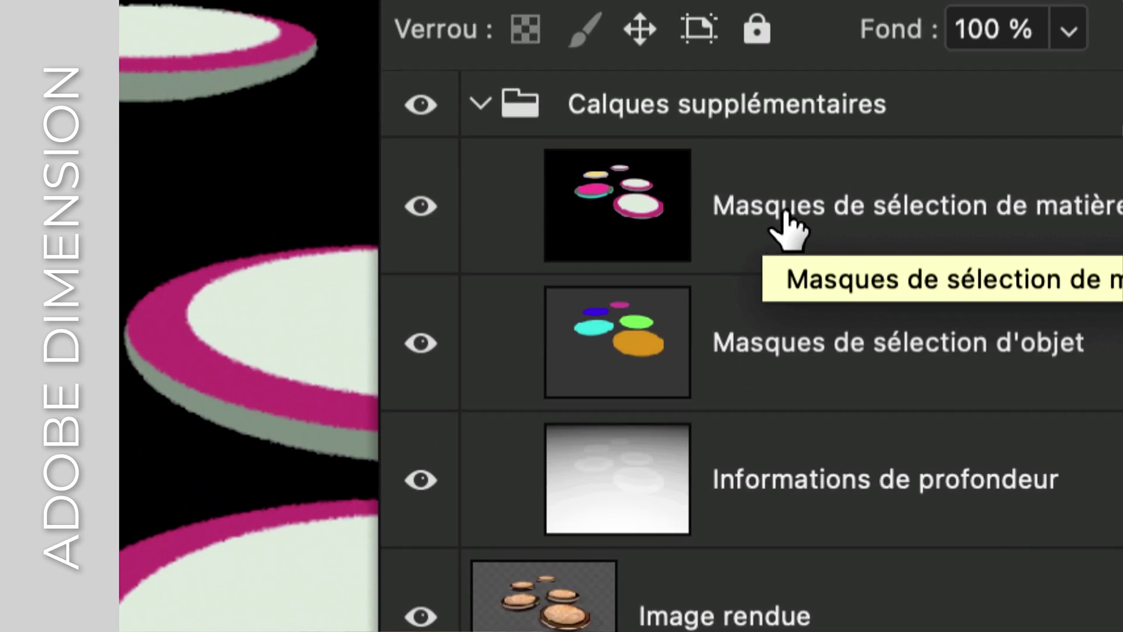
click(880, 102)
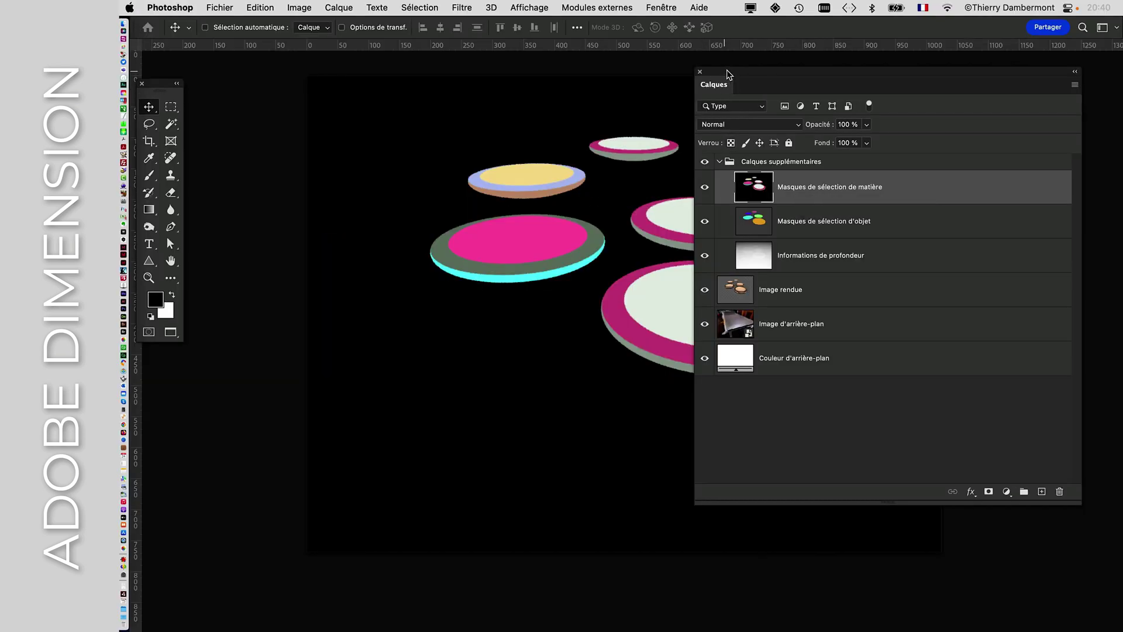
drag(728, 74, 894, 90)
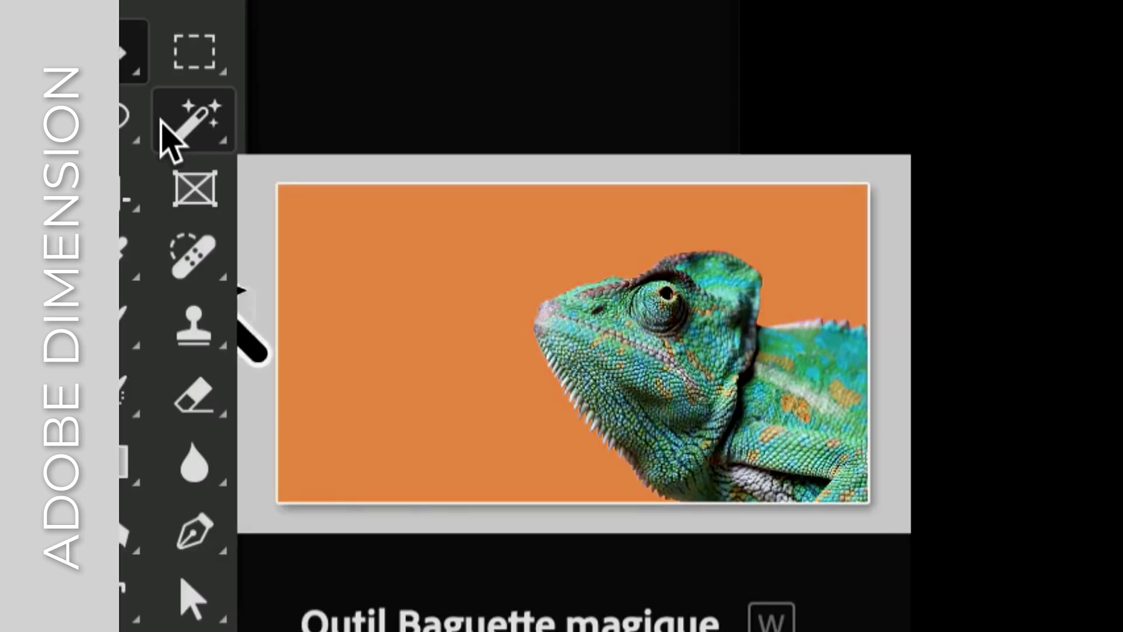
Step: Activate the Baguette magique tool with the Pixels contigus option turned off
click(165, 126)
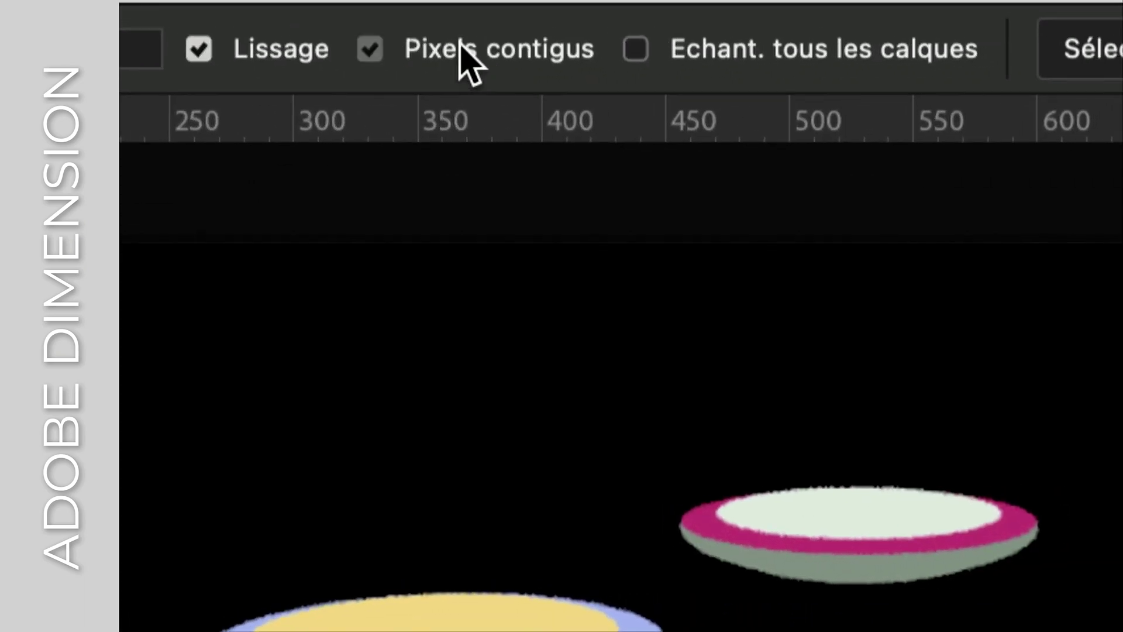
click(465, 50)
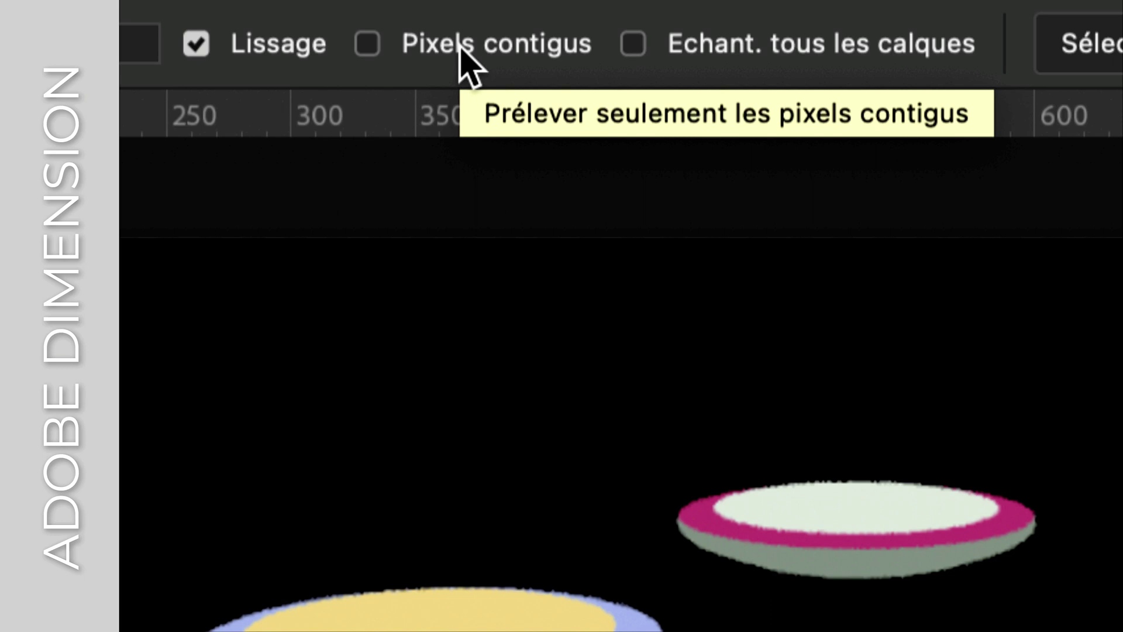
right_click(170, 141)
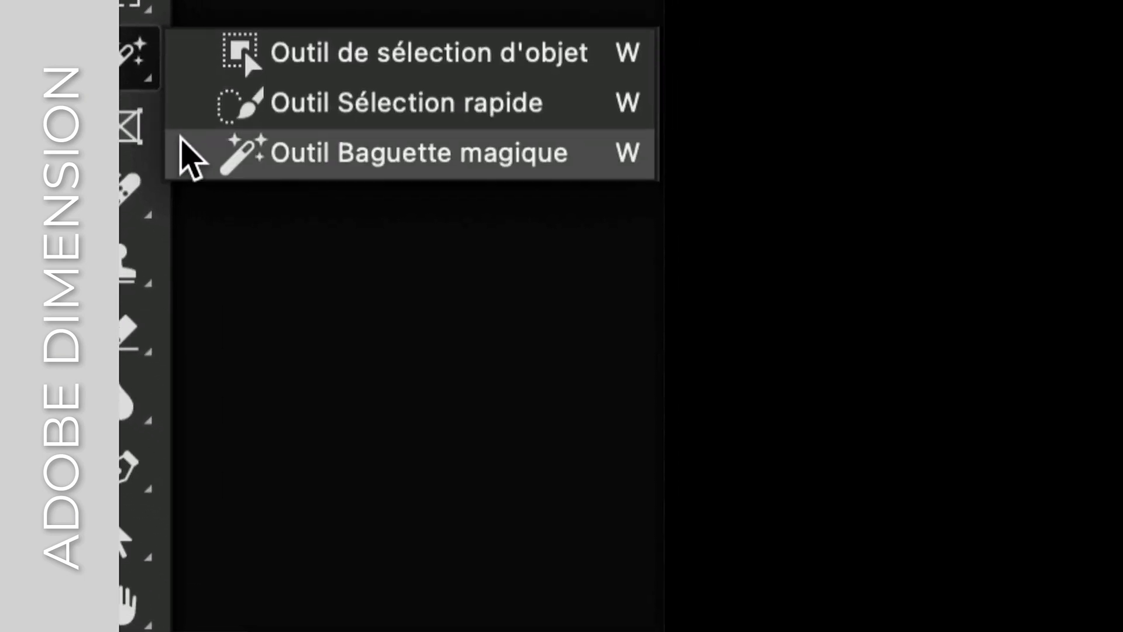
click(249, 199)
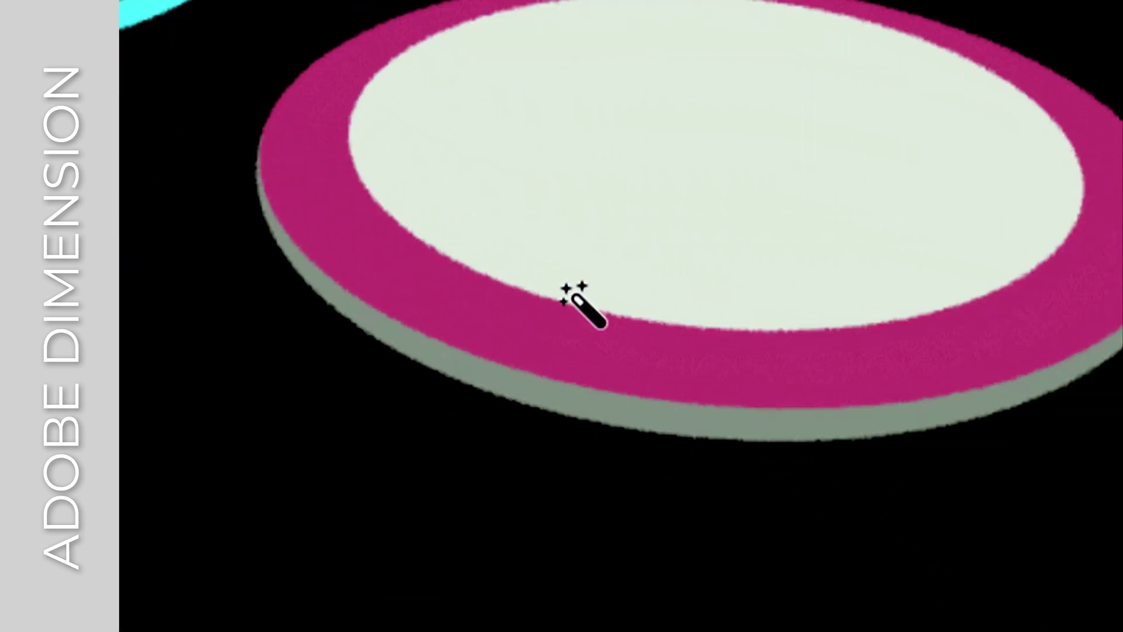
Step: Select the magenta, dark green and lavender plate rims on the material mask with the Baguette magique, adding each colour to the selection
click(572, 295)
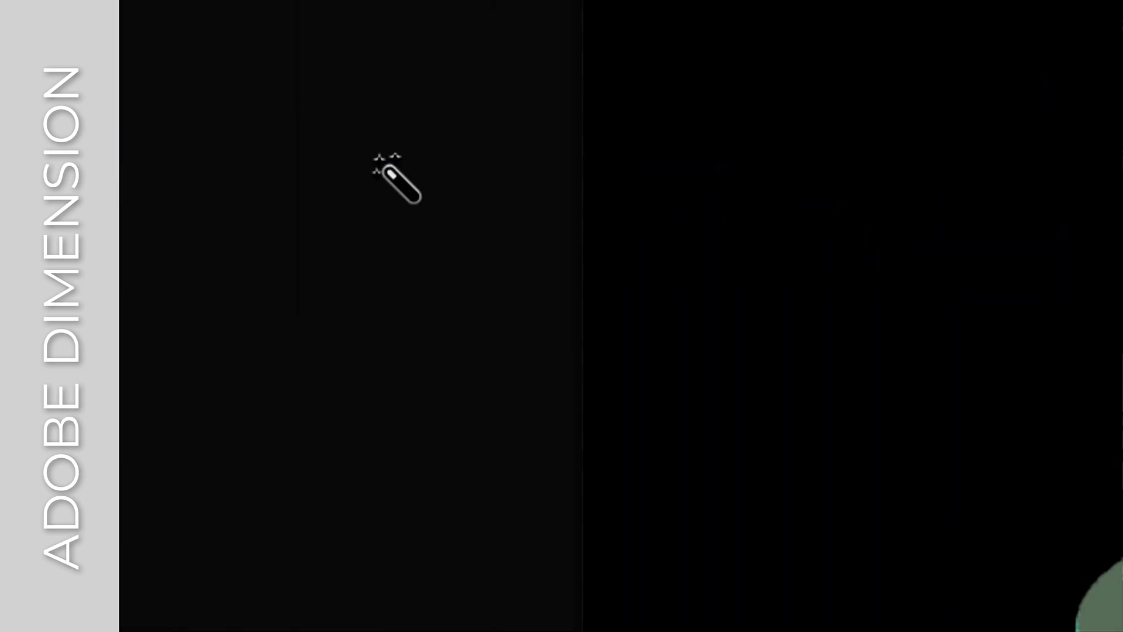
click(285, 110)
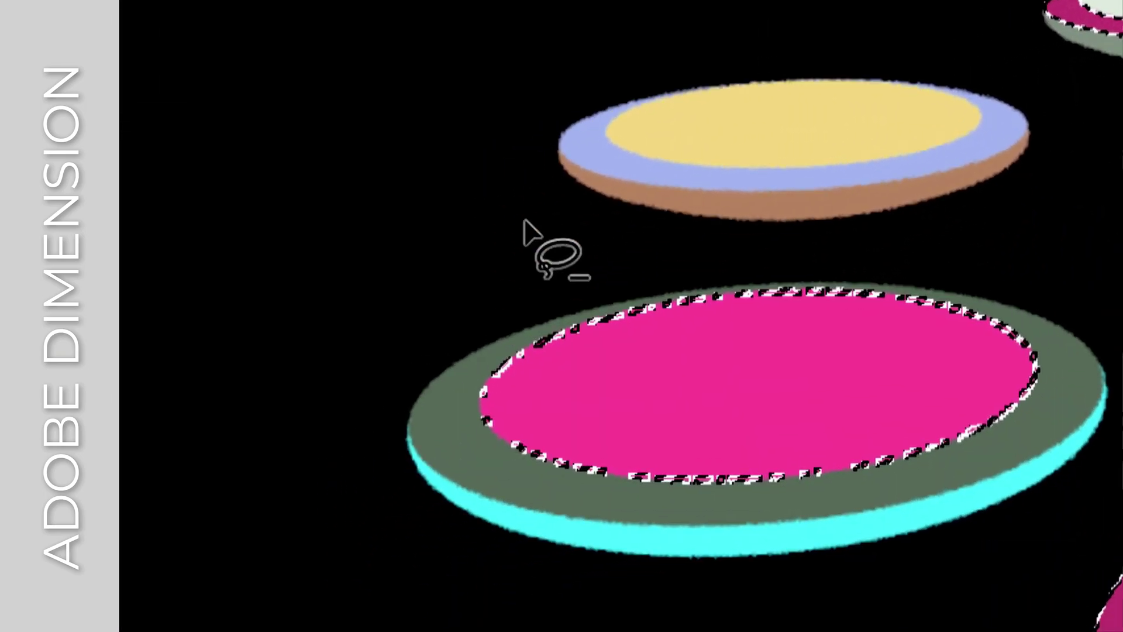
mouse_move(527, 226)
mouse_down()
mouse_move(557, 296)
mouse_move(659, 261)
mouse_move(637, 234)
mouse_up()
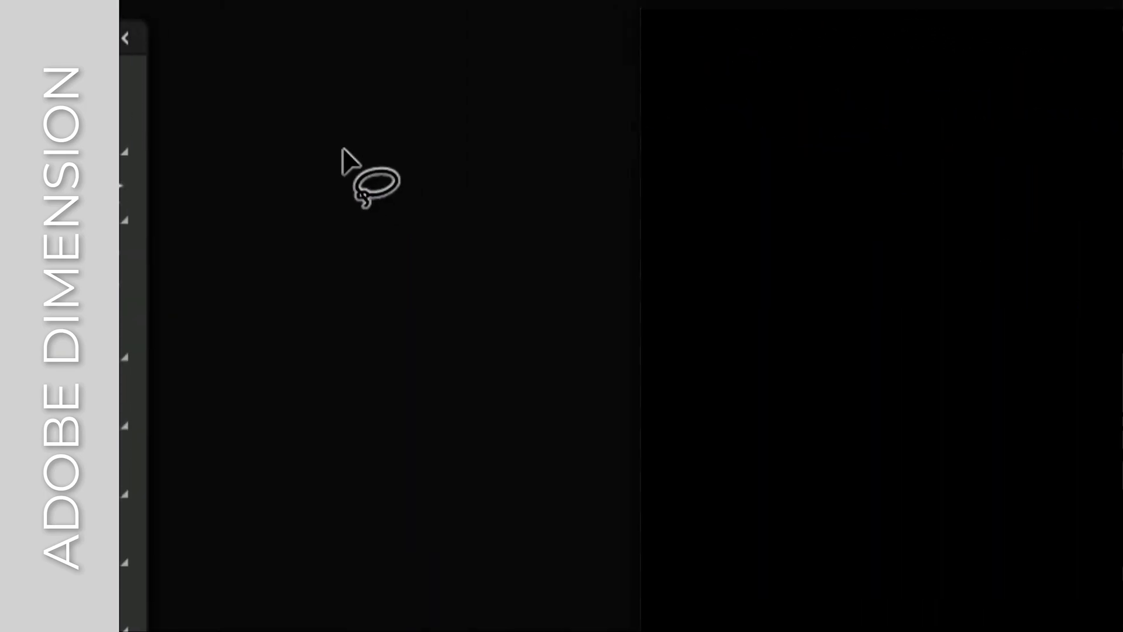
click(344, 155)
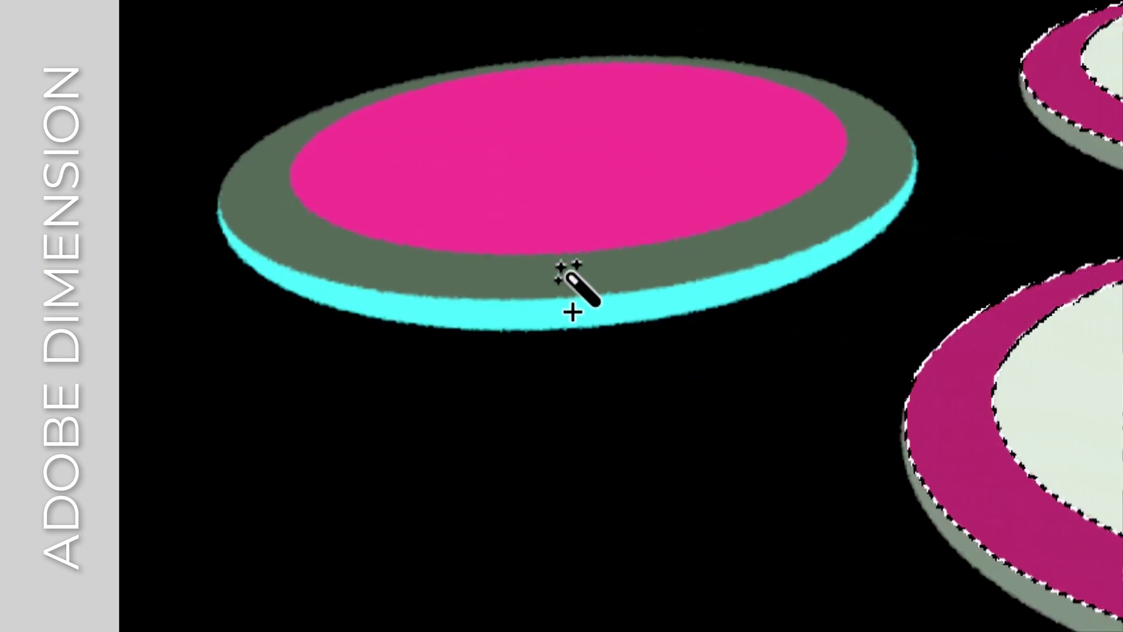
shift+click(567, 270)
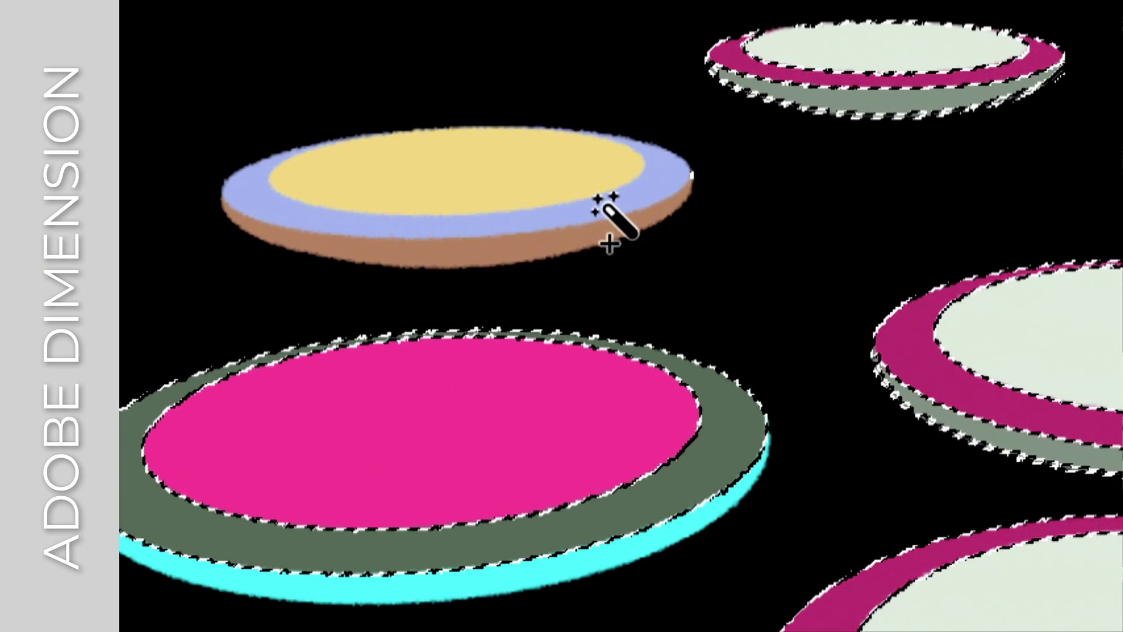
shift+click(602, 199)
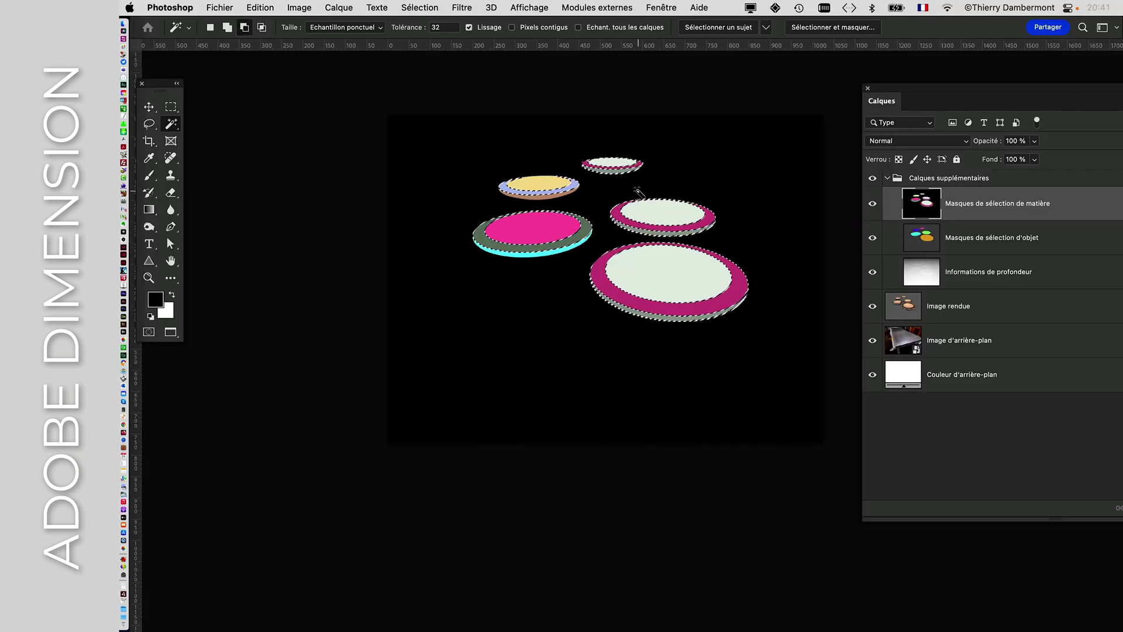
Step: Collapse and hide the Calques supplémentaires group, and make Image rendue the active layer while keeping the rim selection
alt+scroll(639, 192, up, 2)
drag(622, 239, 530, 227)
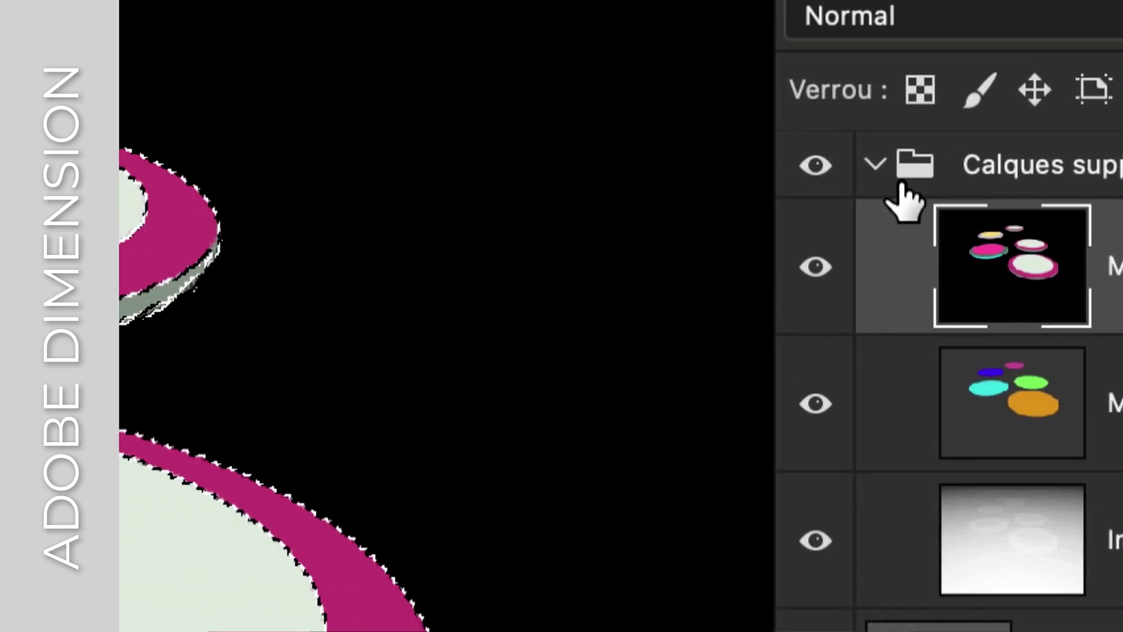
click(430, 82)
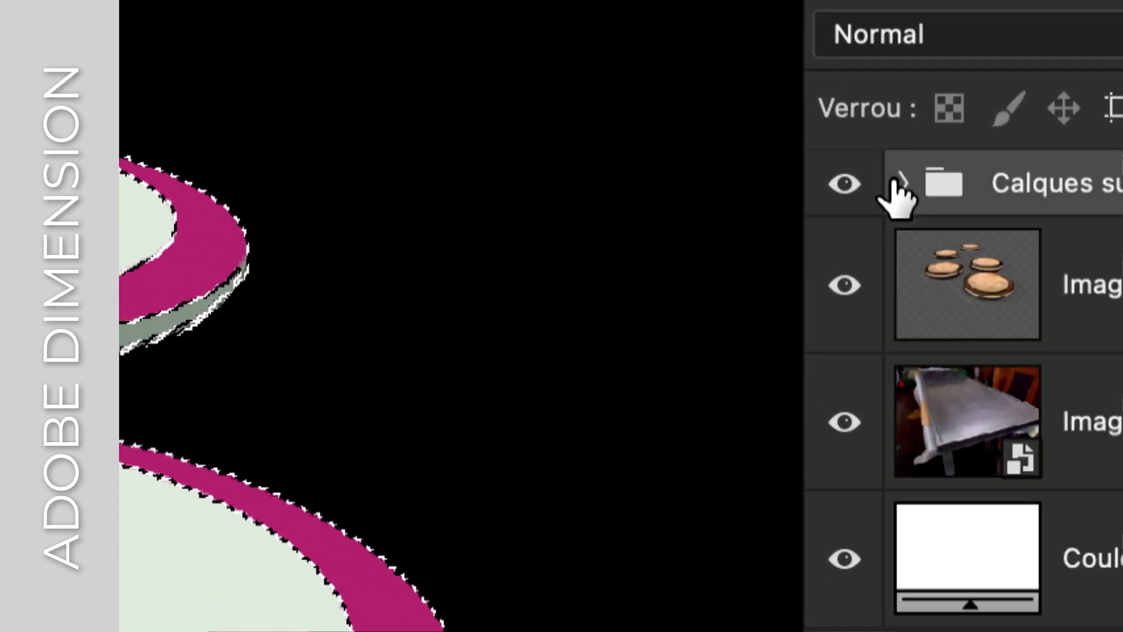
click(386, 88)
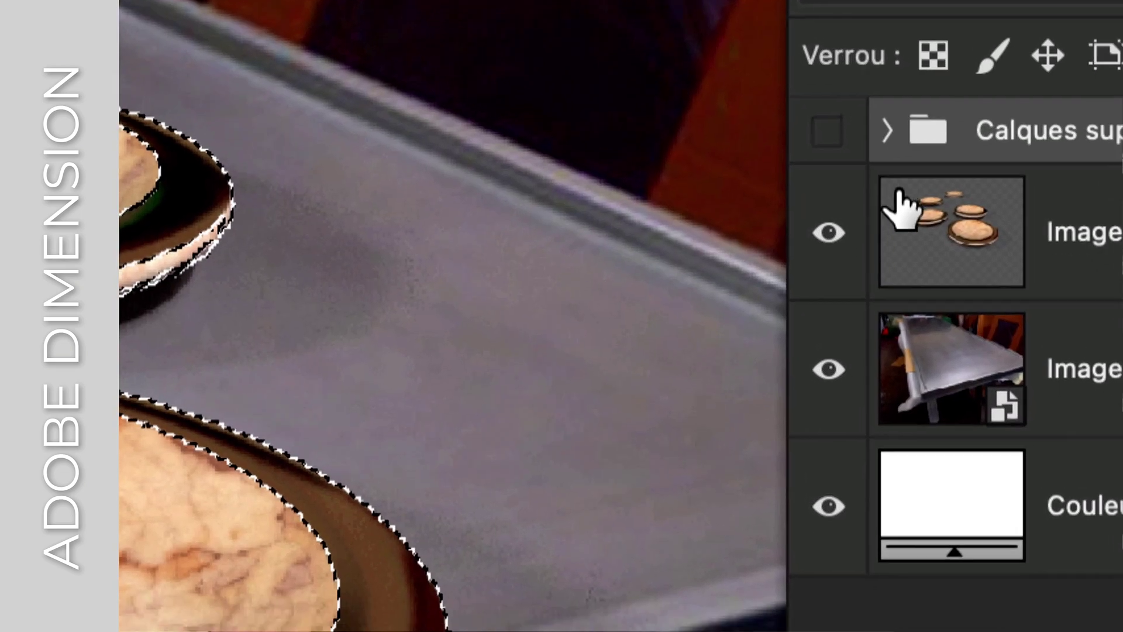
click(913, 222)
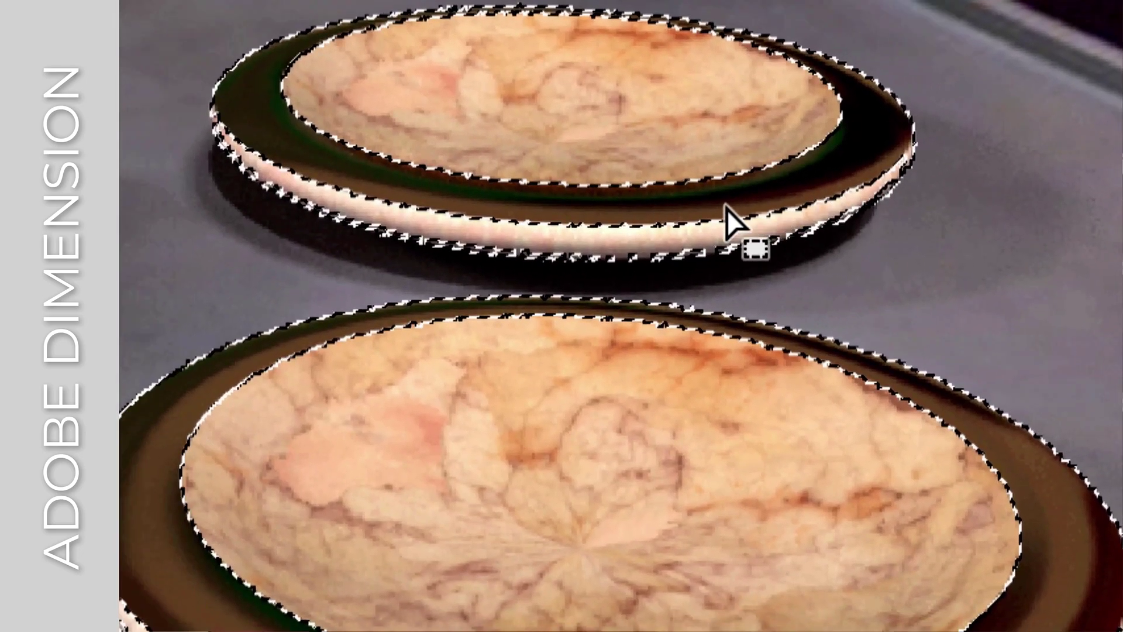
Step: Move the Calques panel further over the image and convert the Image rendue layer with Convertir en objet dynamique
key(w)
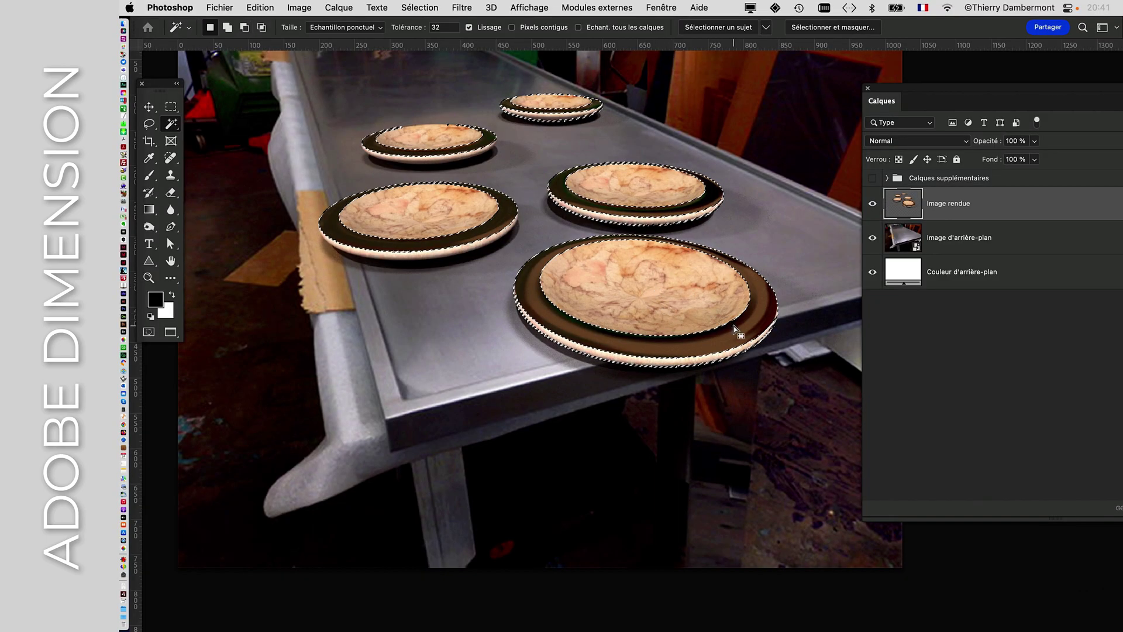
alt+scroll(742, 330, up, 2)
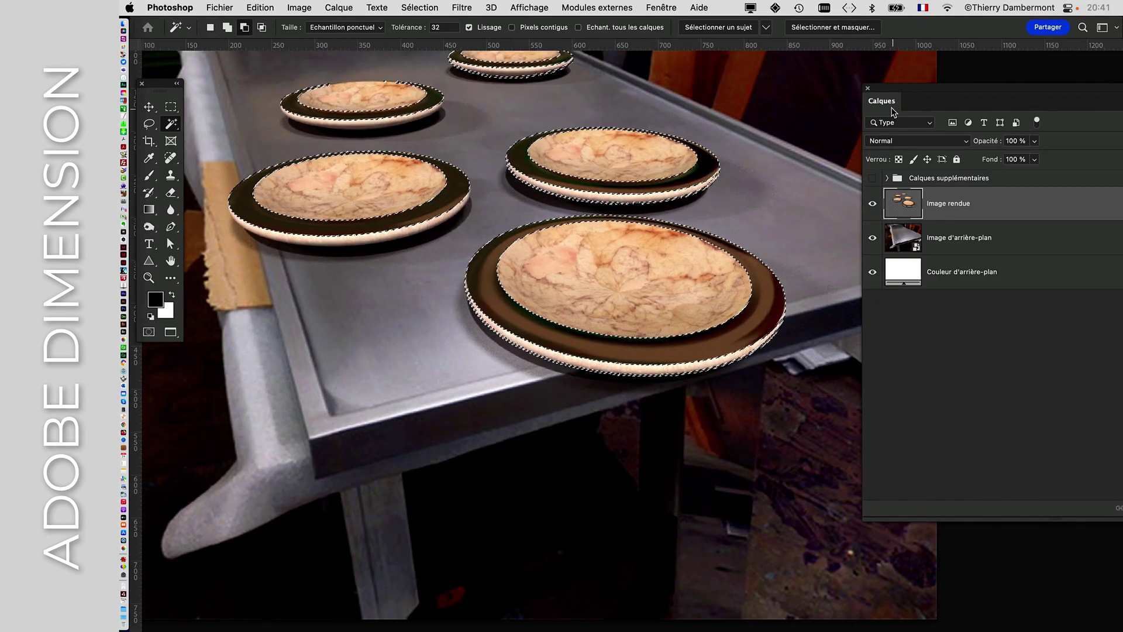
drag(886, 91, 692, 115)
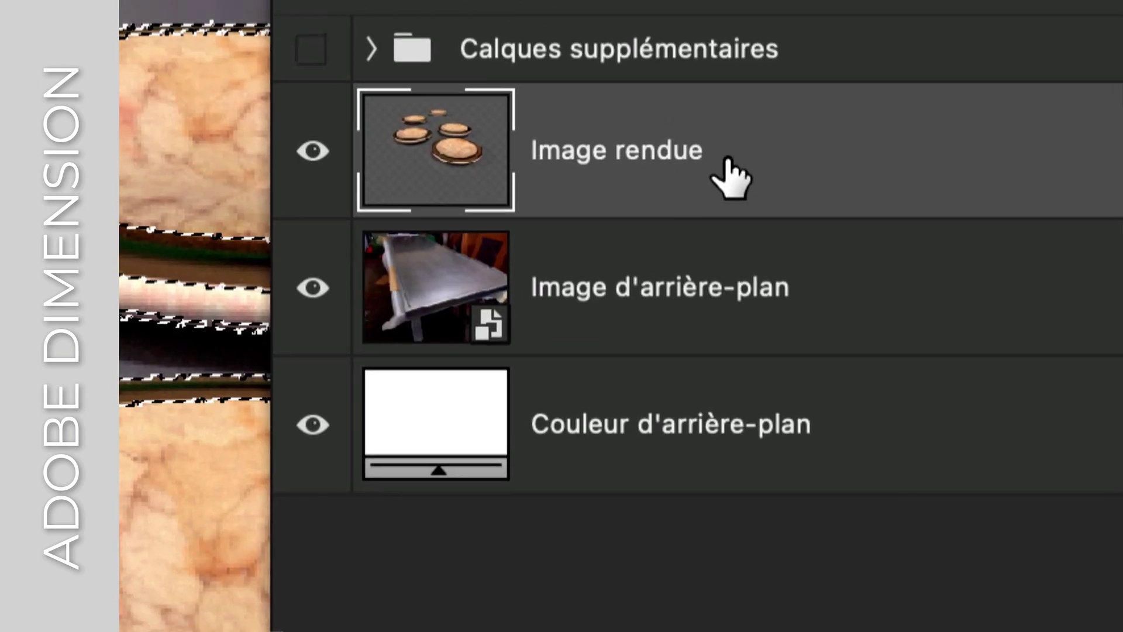
right_click(736, 179)
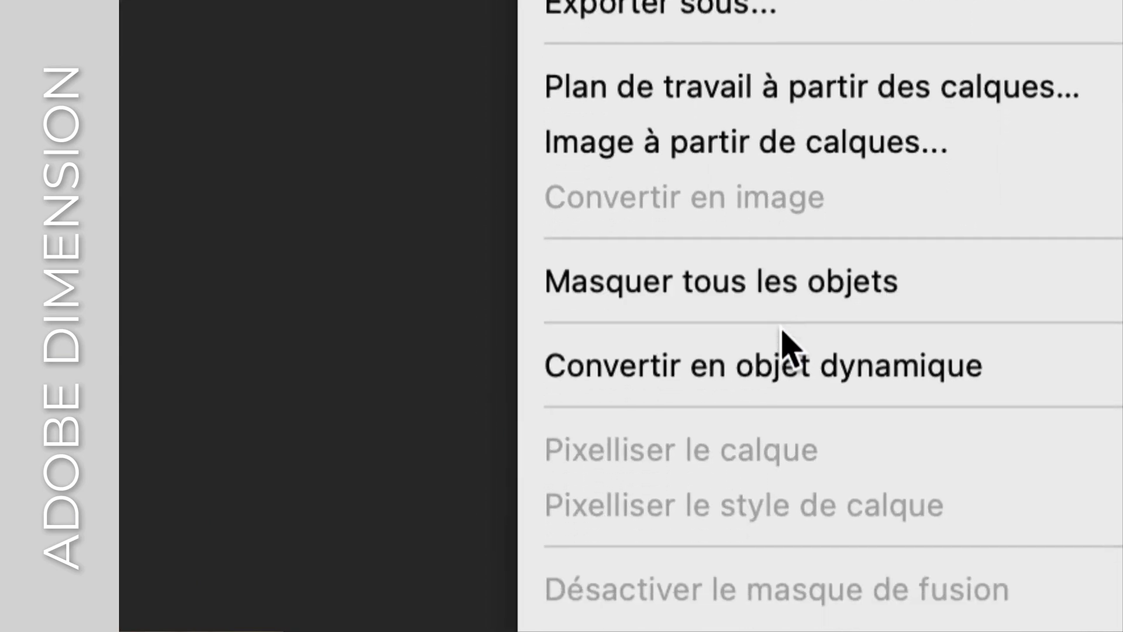
click(855, 502)
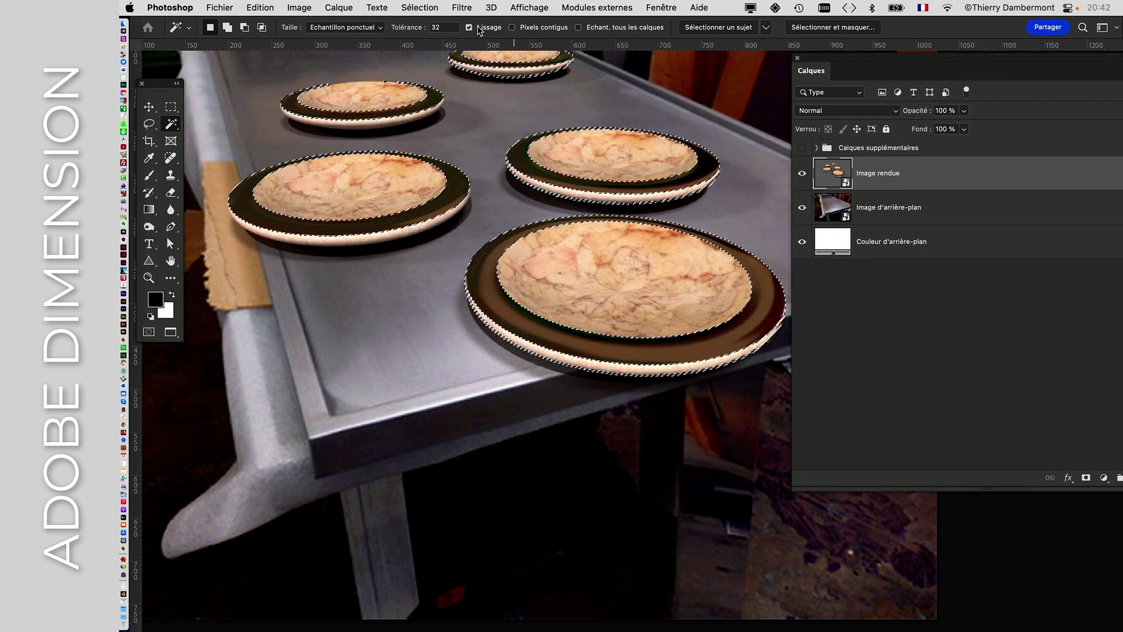
Step: Apply the Accentuation filter to the selected rims with Gain 50 %, Rayon 1,0 pixel and Seuil 0
click(462, 7)
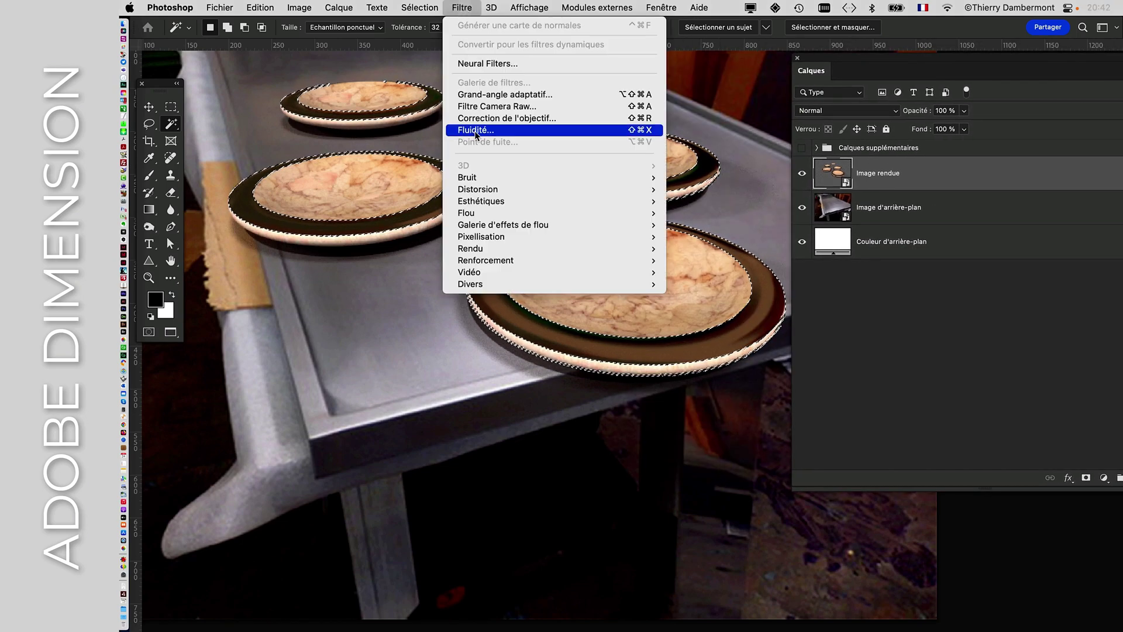
click(710, 260)
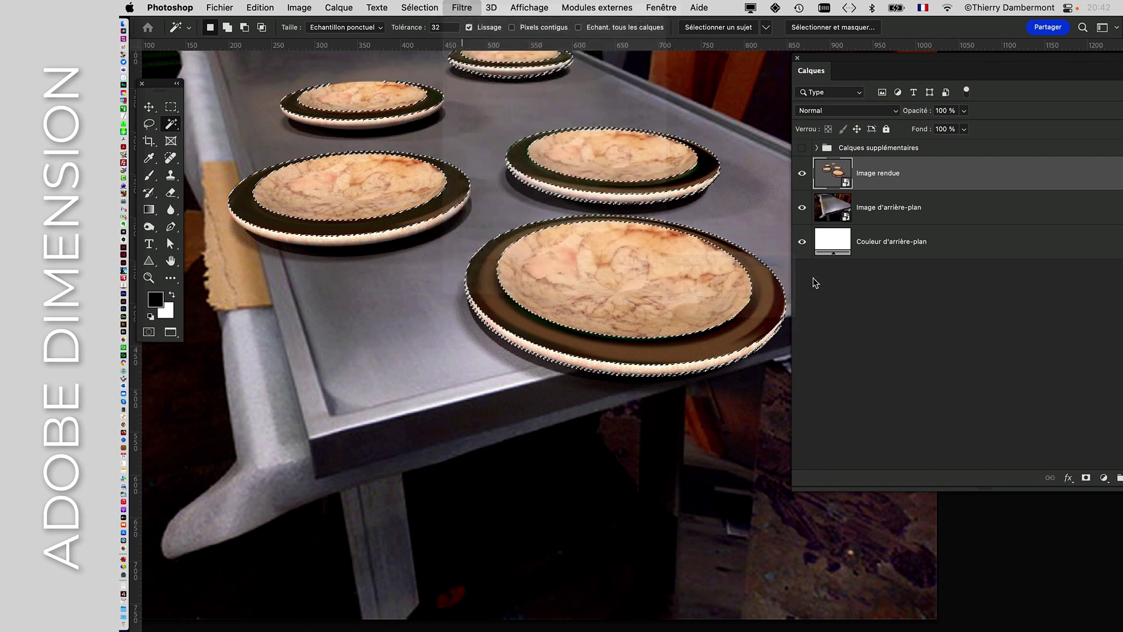
drag(609, 124, 803, 301)
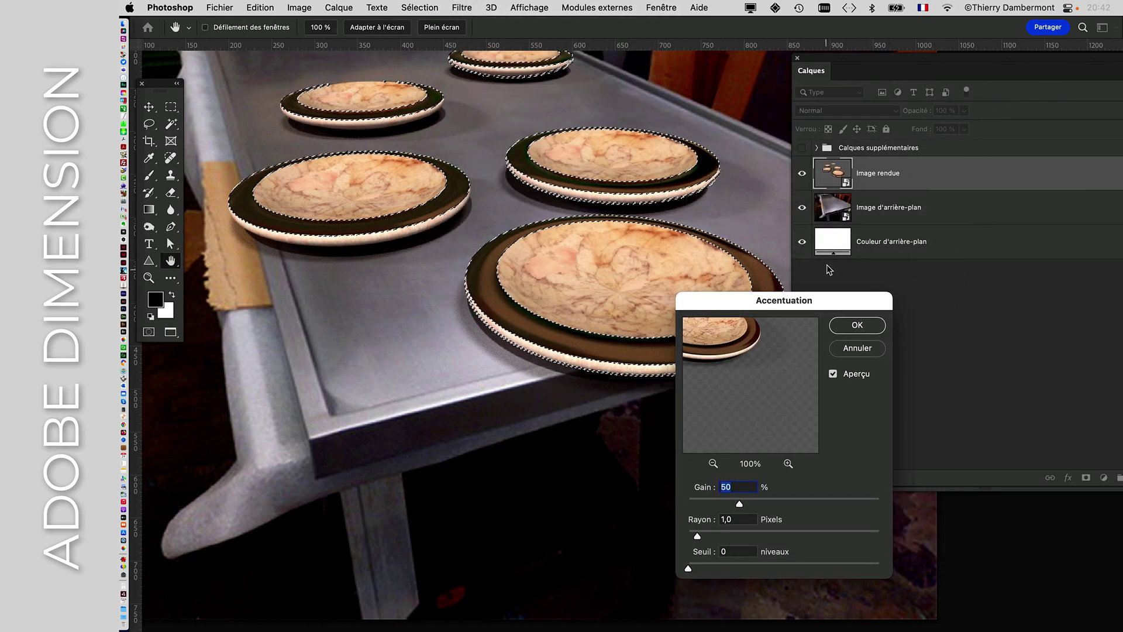
click(857, 325)
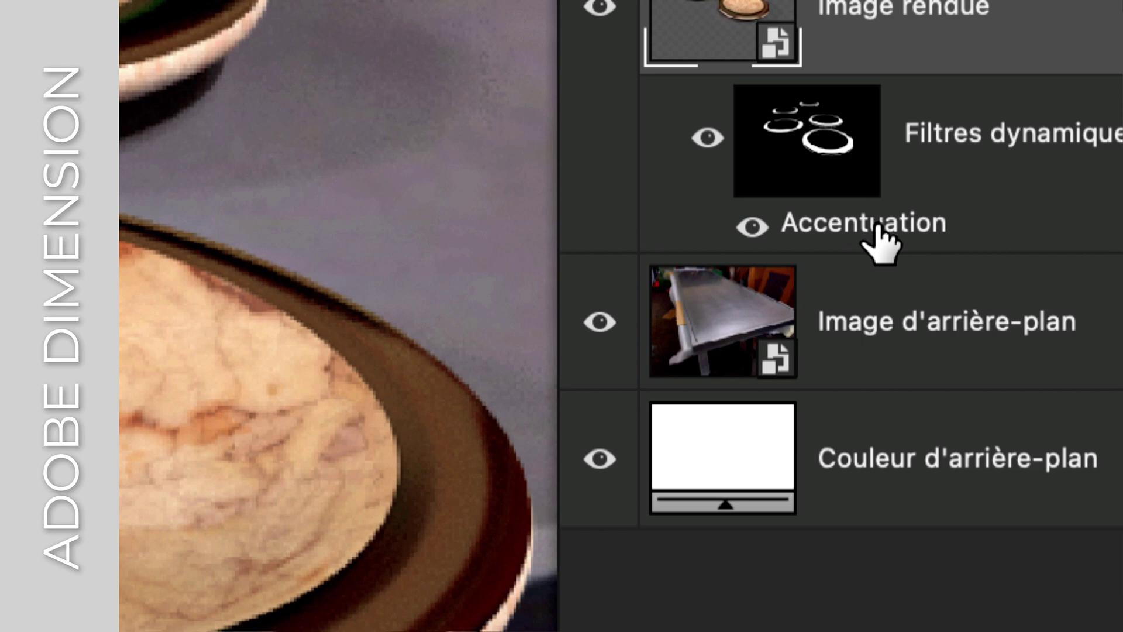
Step: Reopen the Accentuation smart filter of Image rendue and readjust its Gain and Rayon settings
double_click(878, 227)
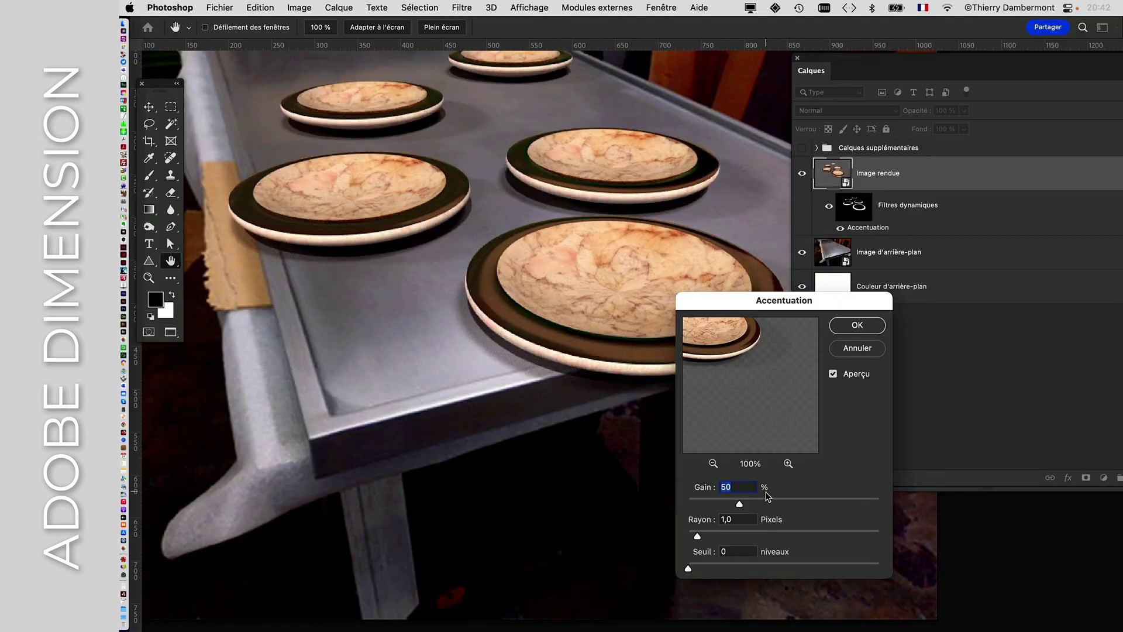
drag(767, 501, 794, 503)
mouse_move(698, 536)
mouse_down()
mouse_move(736, 536)
mouse_move(708, 535)
mouse_up()
drag(794, 503, 728, 503)
click(858, 325)
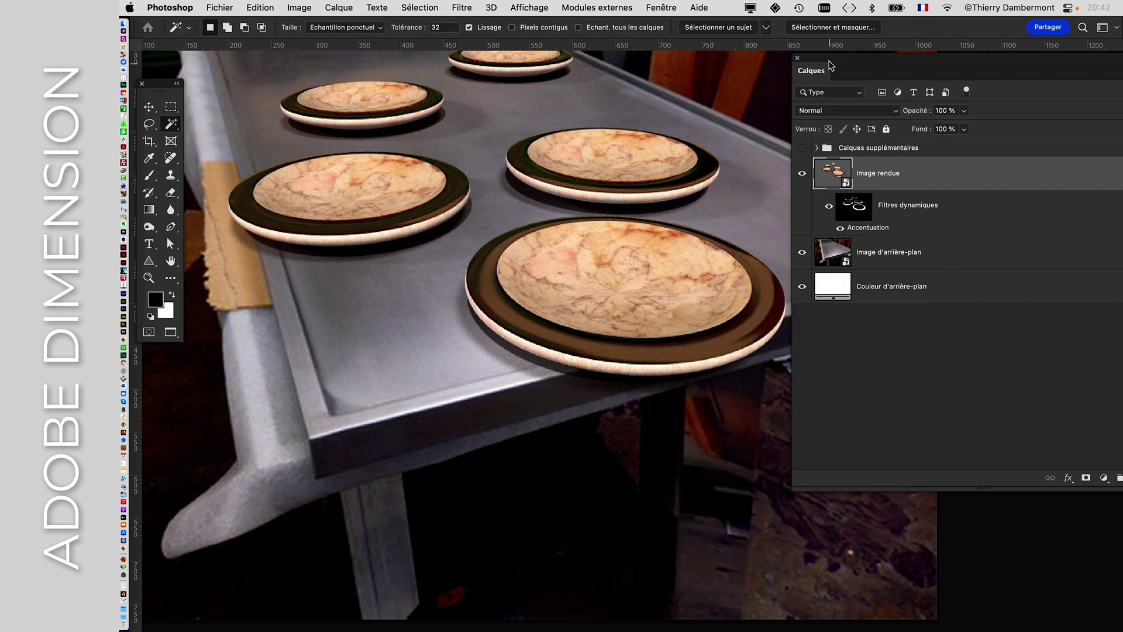
Step: Load the Filtres dynamiques mask as a selection and add a Teinte/Saturation adjustment layer limited to the plate rims
drag(831, 66, 780, 61)
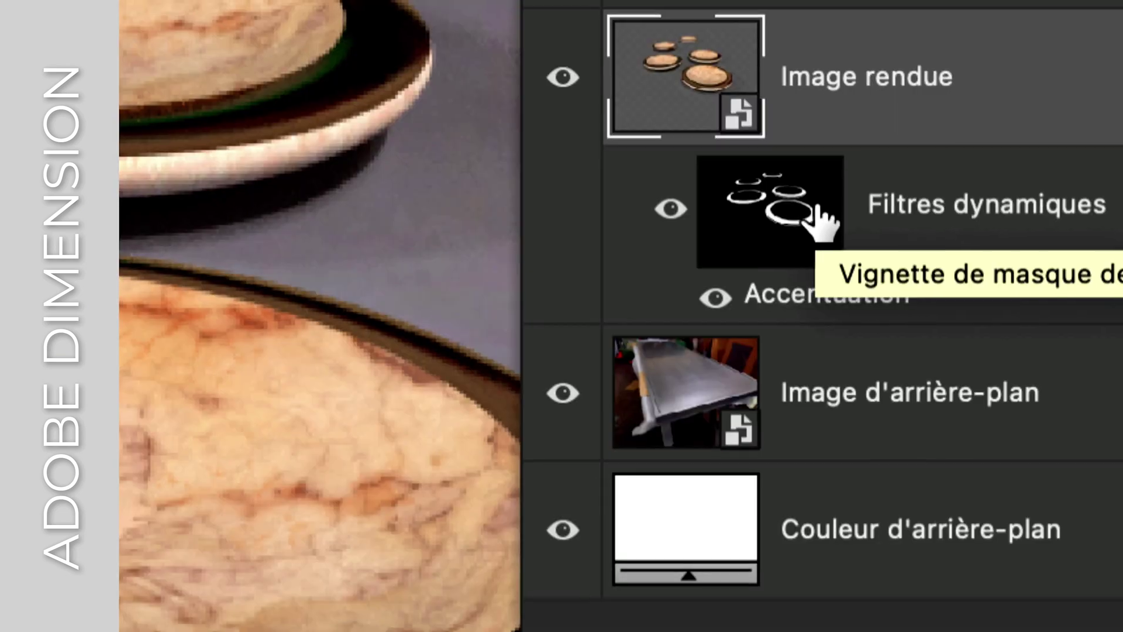
super+click(816, 210)
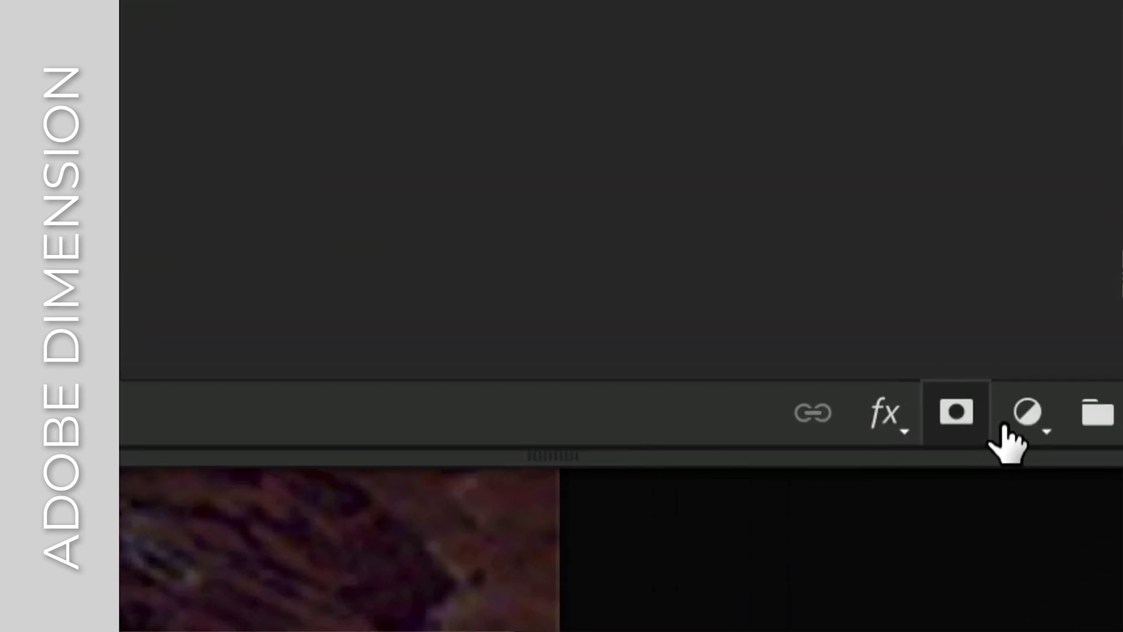
click(1030, 416)
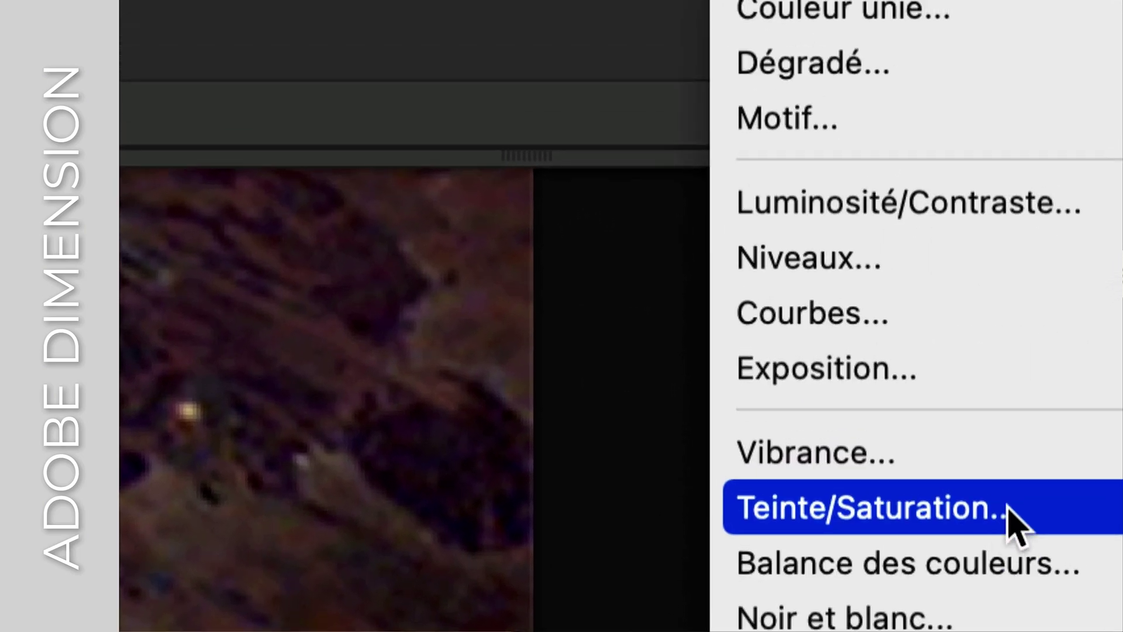
click(1010, 591)
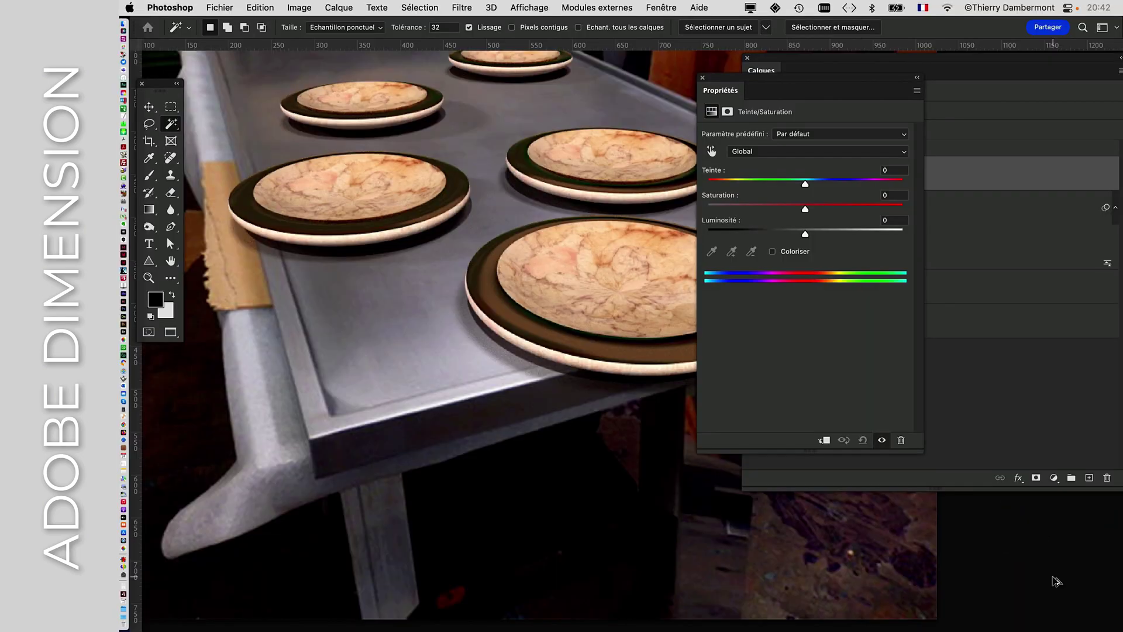
Step: Set the adjustment's Teinte to -180 to turn the rims blue, moving the Propriétés panel aside first and closing it when done
drag(736, 80, 817, 95)
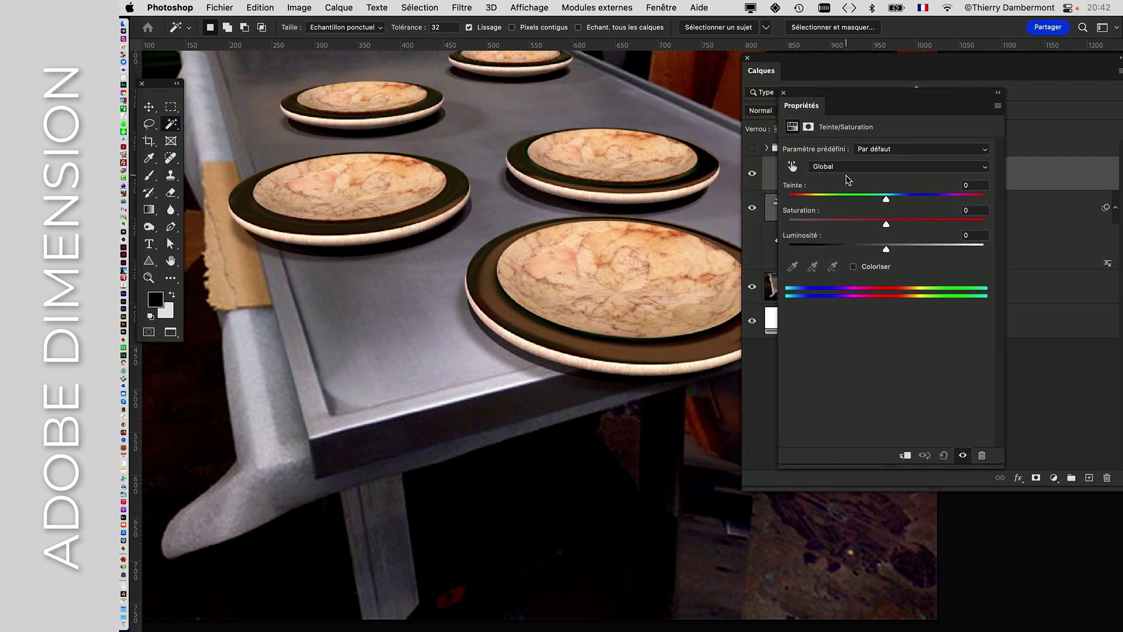
drag(831, 201, 776, 199)
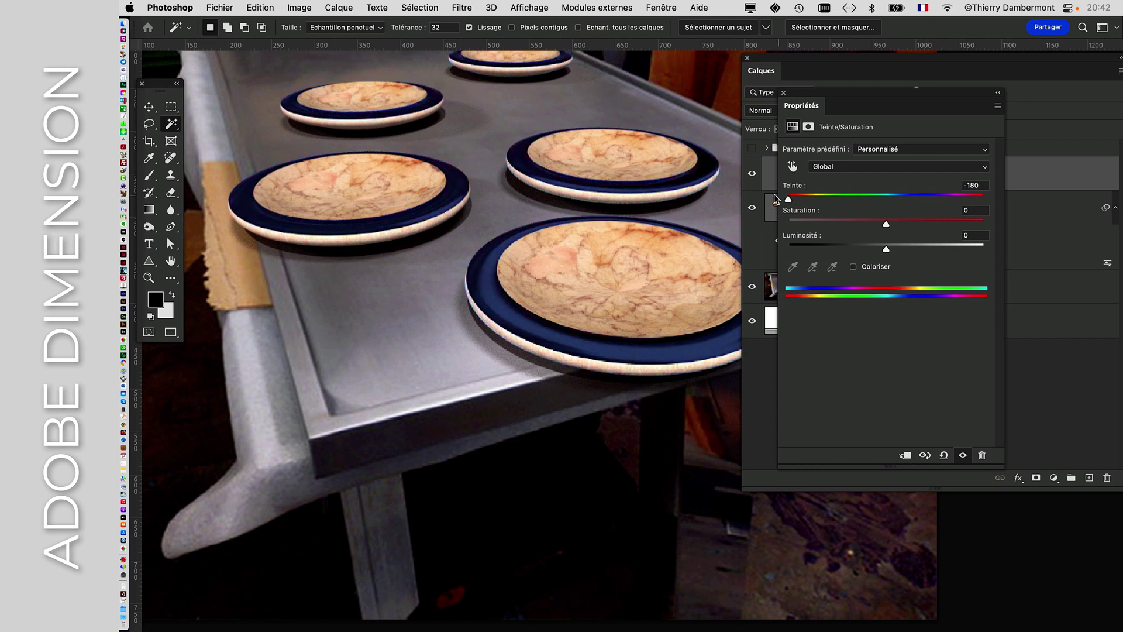
click(784, 93)
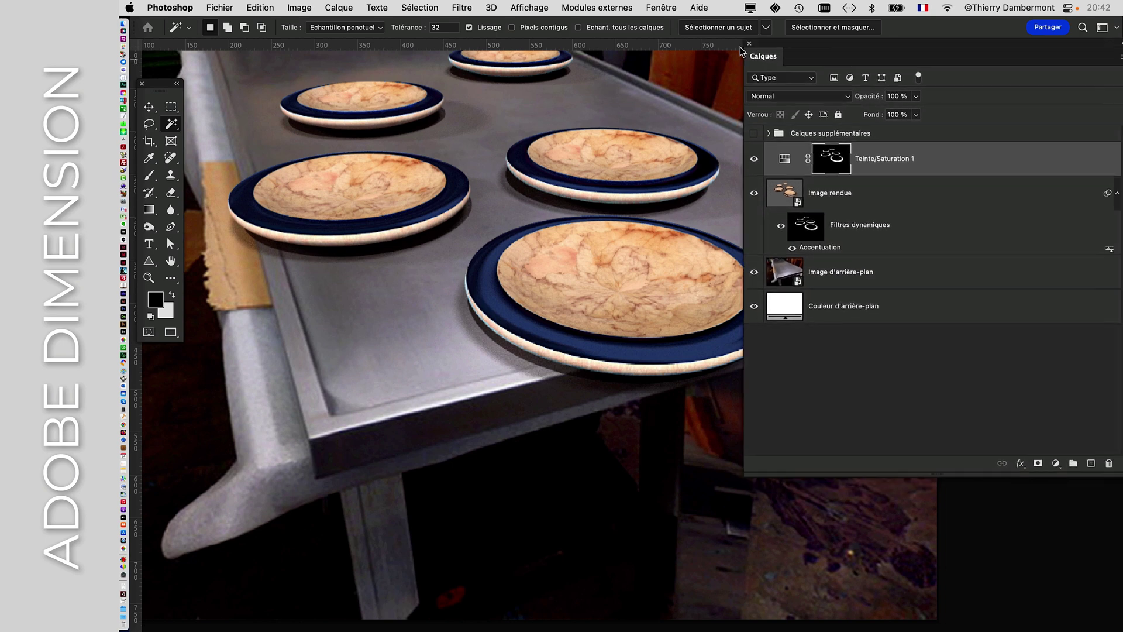
Step: Resize the Calques panel to show its full width and place it clear of the plates
drag(764, 61, 601, 47)
drag(959, 466, 851, 496)
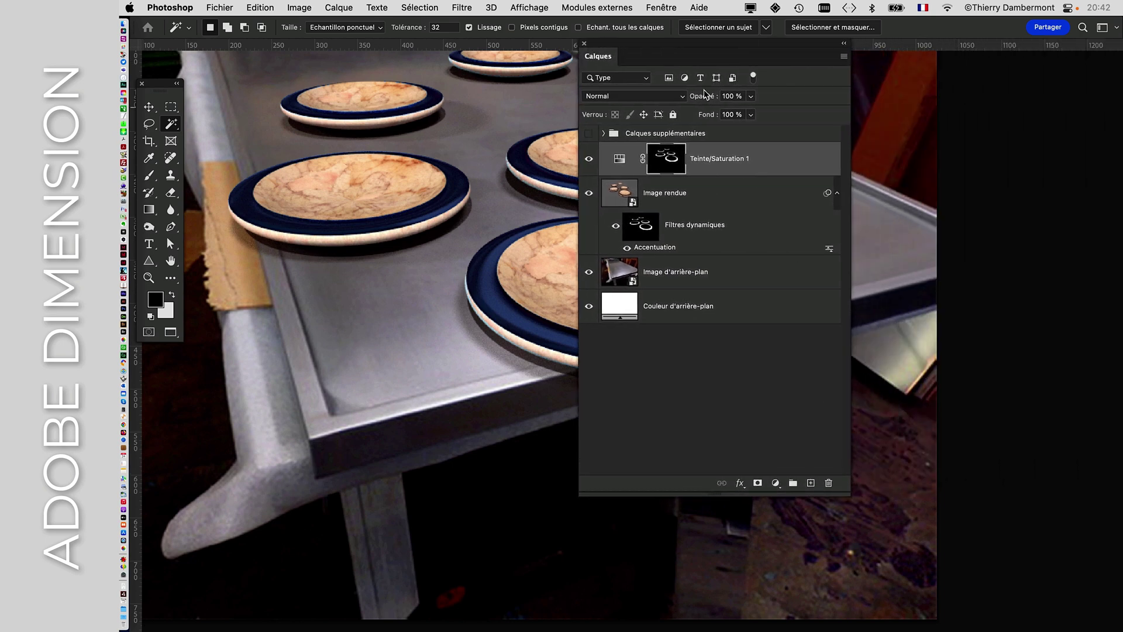
drag(683, 45, 922, 69)
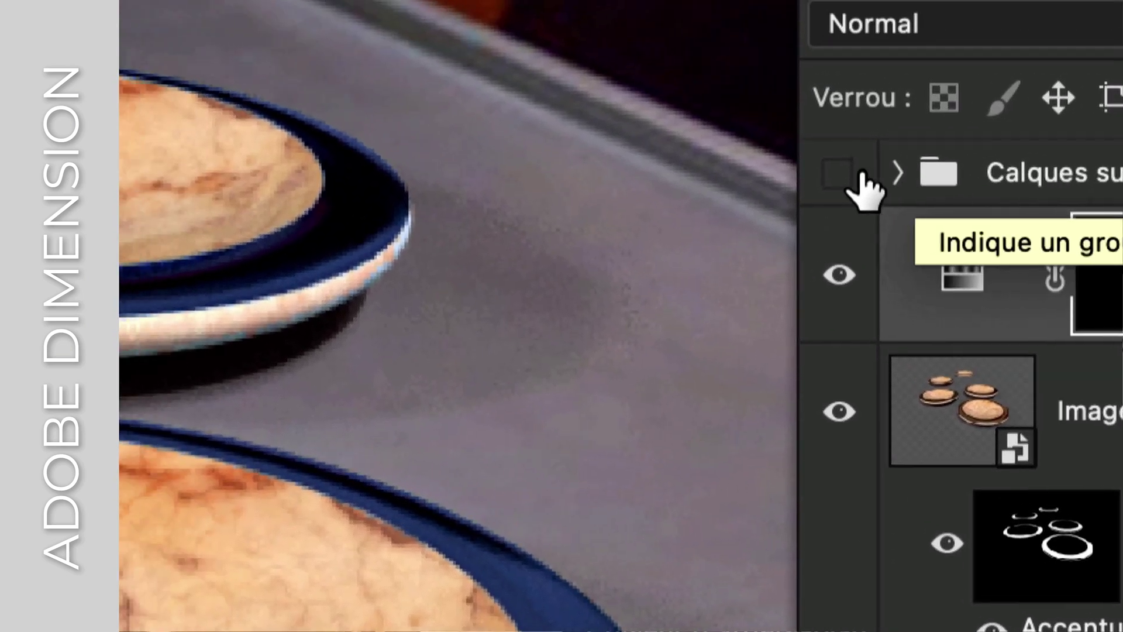
Step: Show and expand the Calques supplémentaires group, and select its Masques de sélection de matière layer
click(840, 174)
click(898, 173)
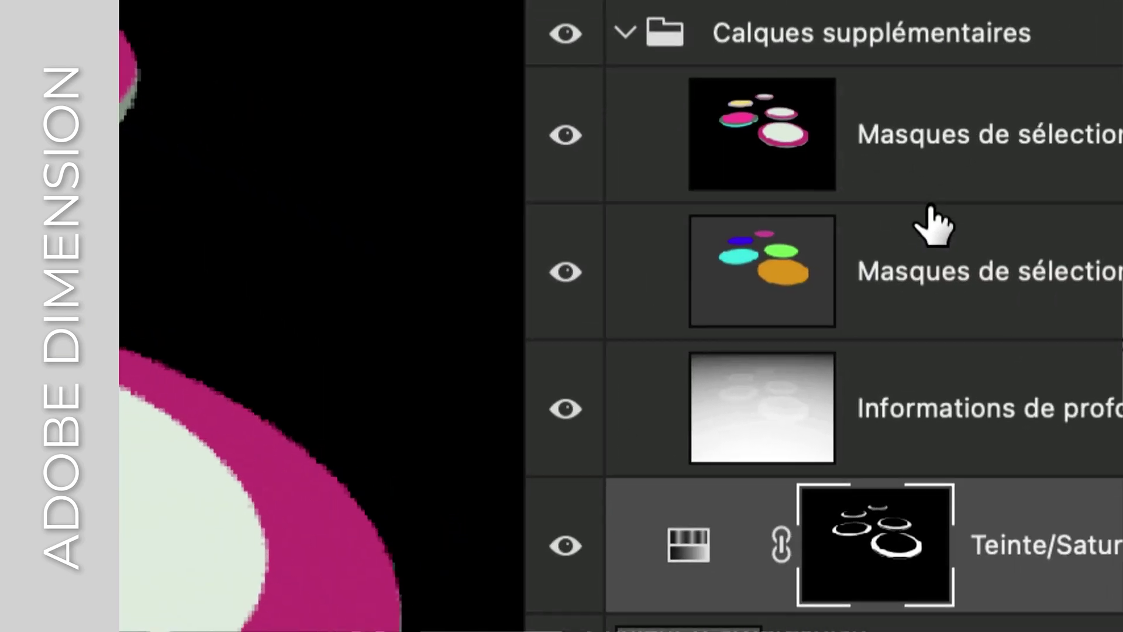
click(927, 202)
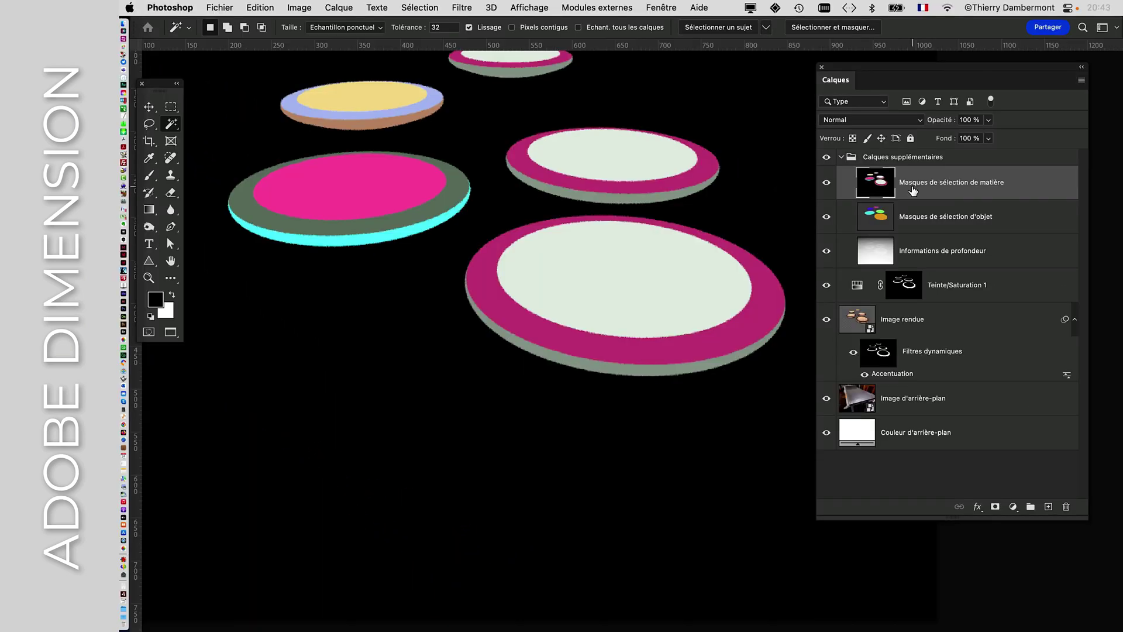
Step: Hide the Masques de sélection de matière layer and select the Masques de sélection d'objet layer
drag(645, 170, 673, 245)
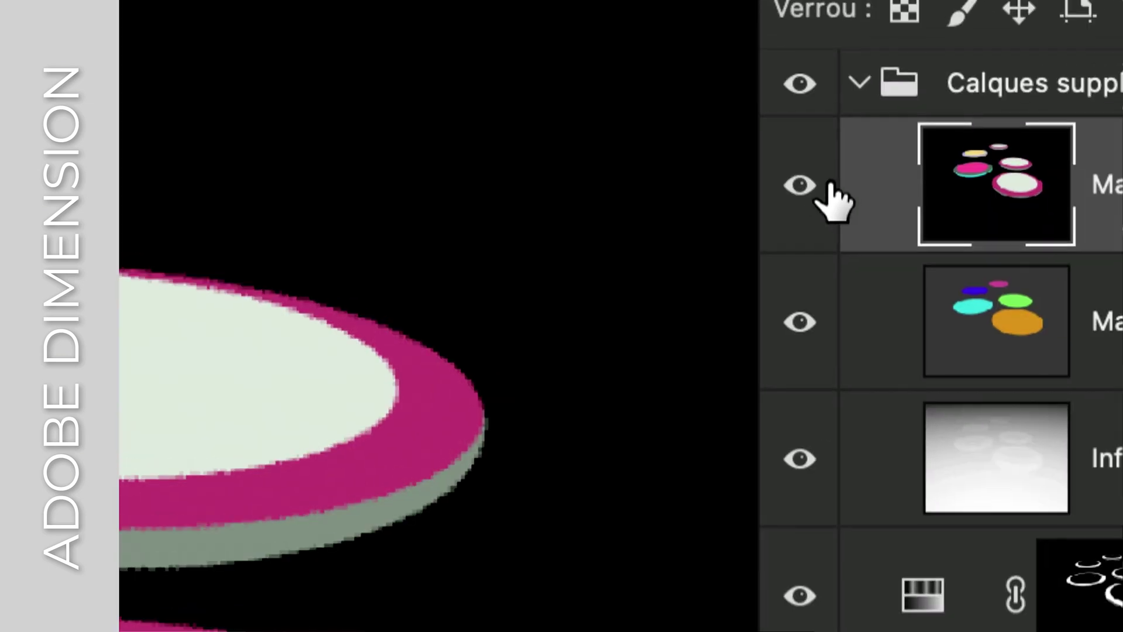
click(827, 183)
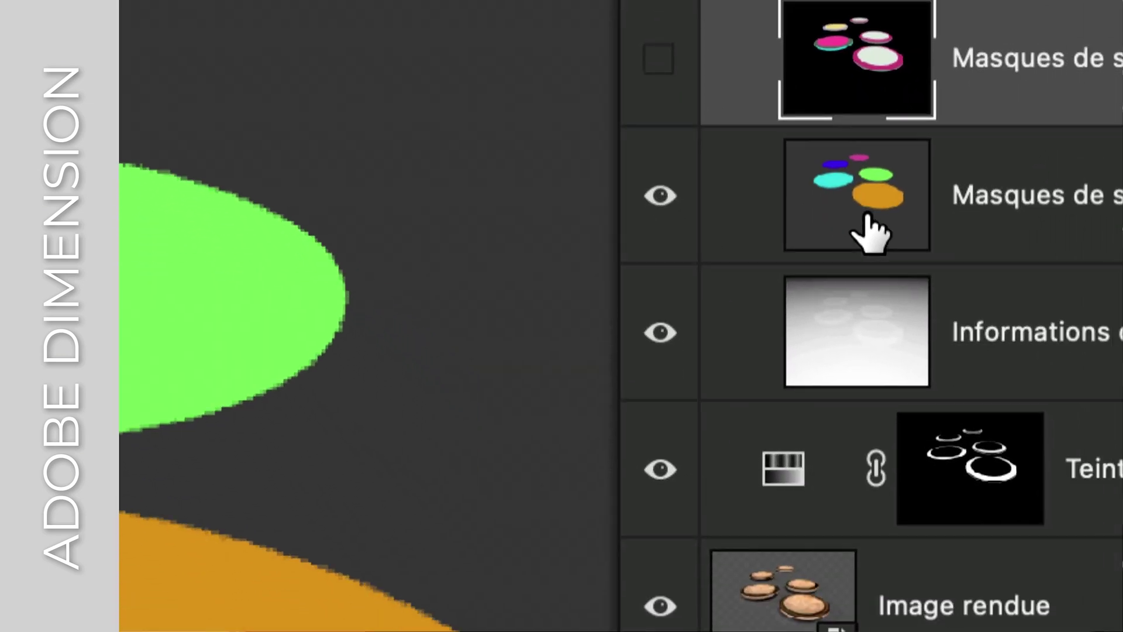
click(869, 231)
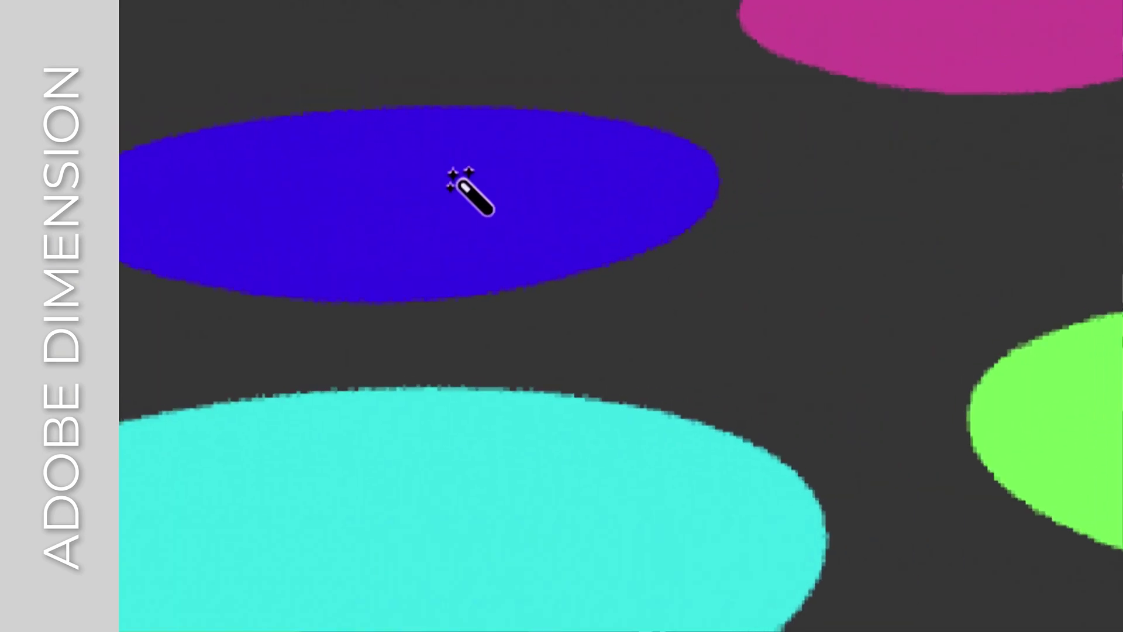
Step: Select the blue and green plate shapes together with the Magic Wand
click(462, 187)
click(626, 239)
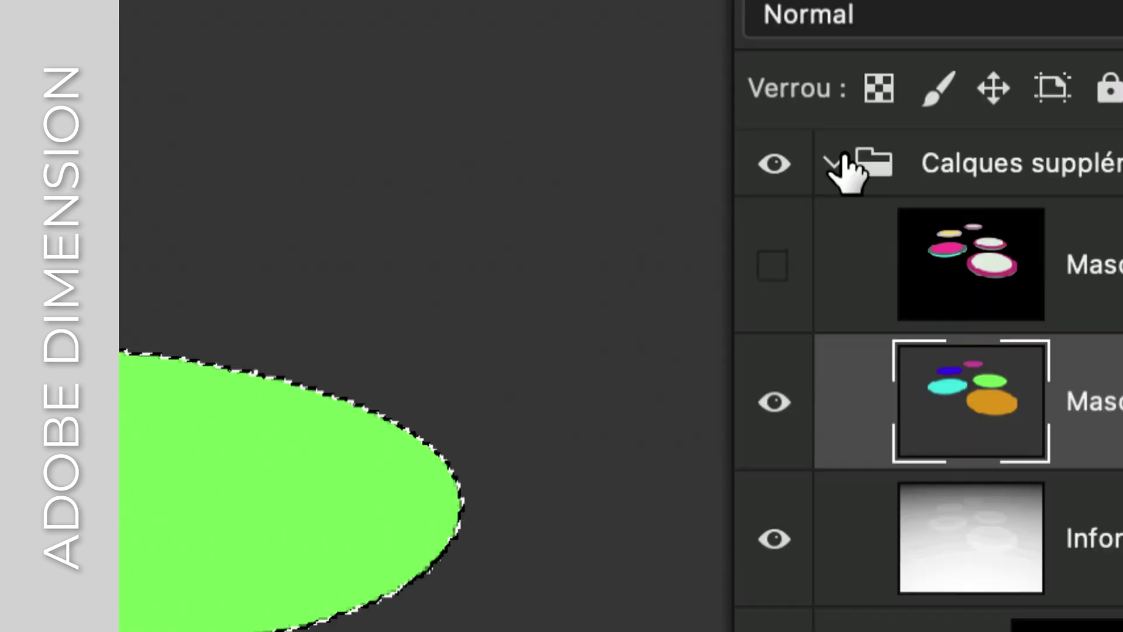
Step: Collapse and hide the Calques supplémentaires group, and select the Image rendue layer, shortening the Calques panel
click(842, 157)
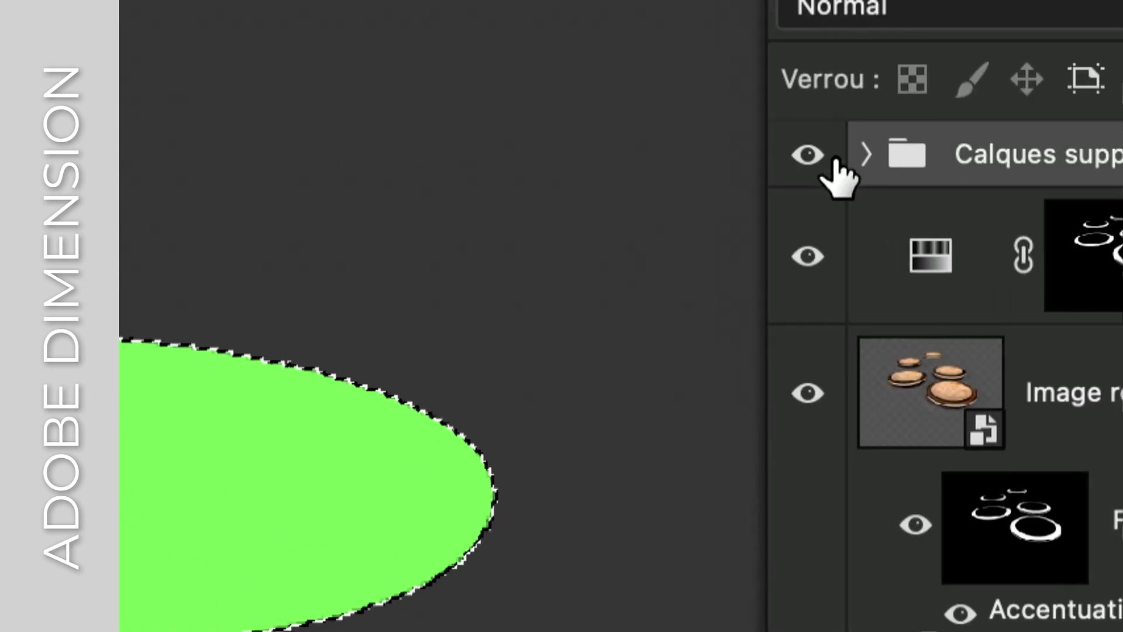
click(835, 159)
click(934, 389)
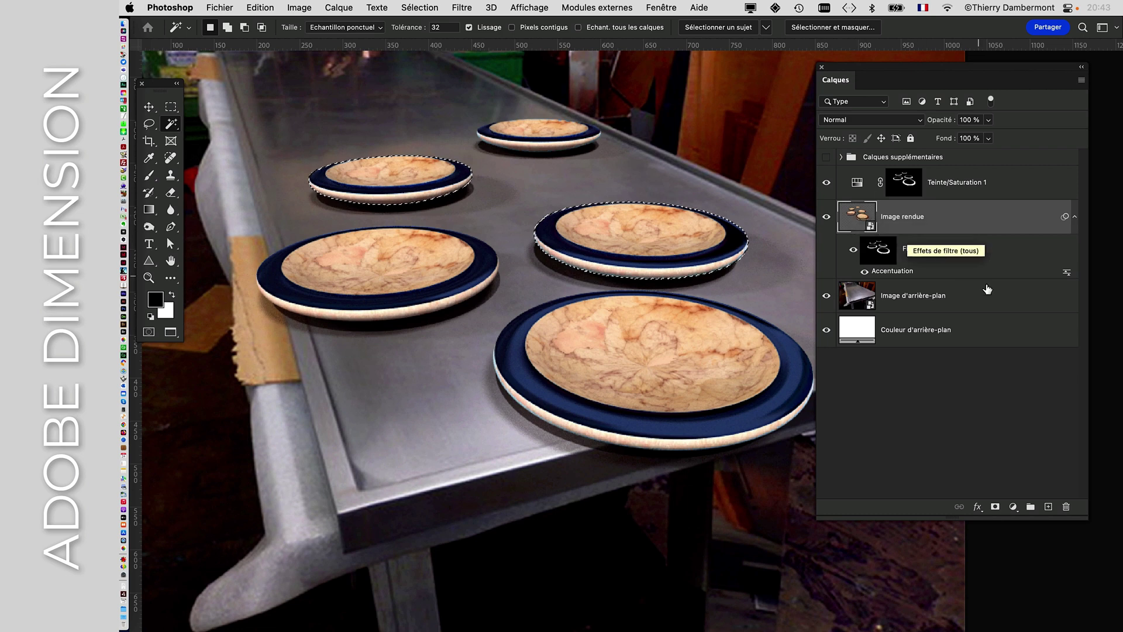
drag(1030, 518, 1042, 412)
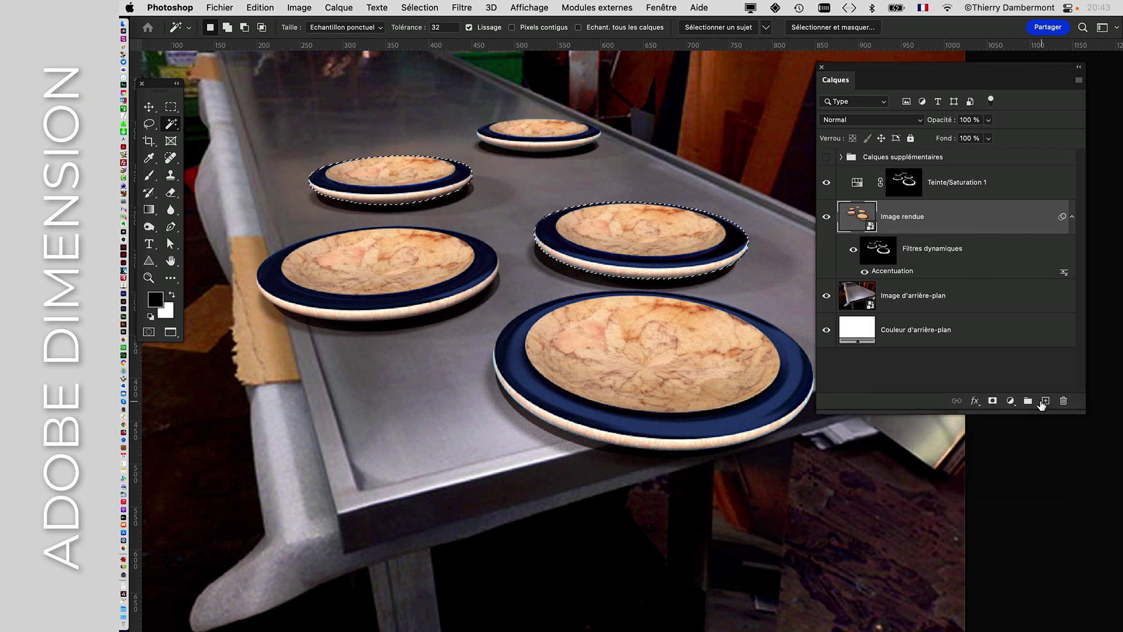
Step: Add a Teinte/Saturation adjustment limited to the two selected plates, set its Teinte to -30, and close its properties
key(alt)
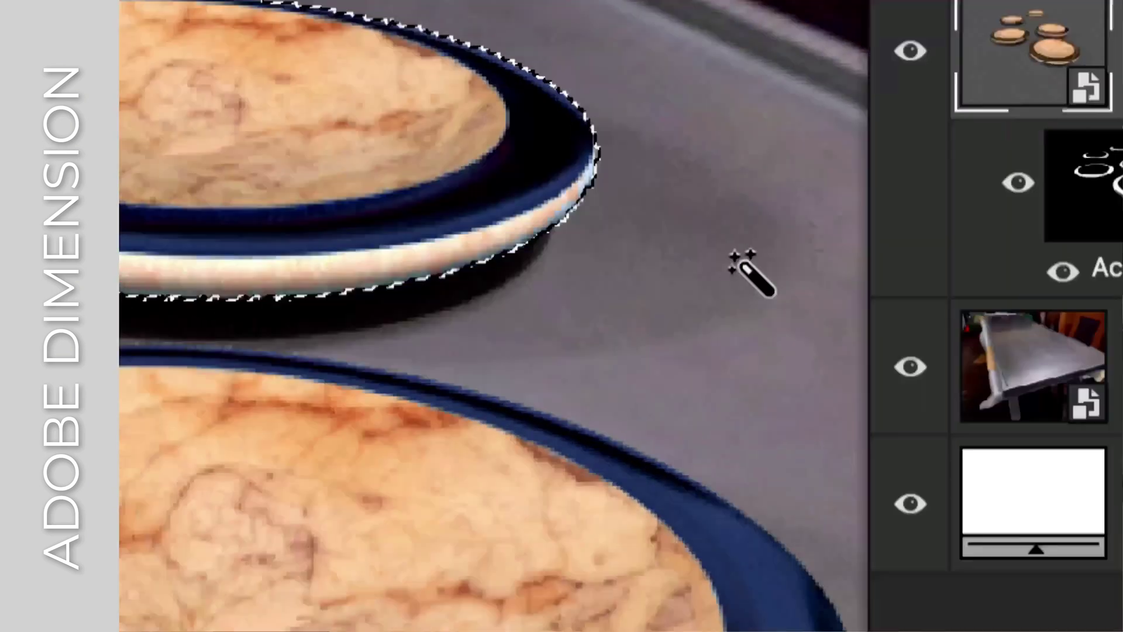
click(930, 369)
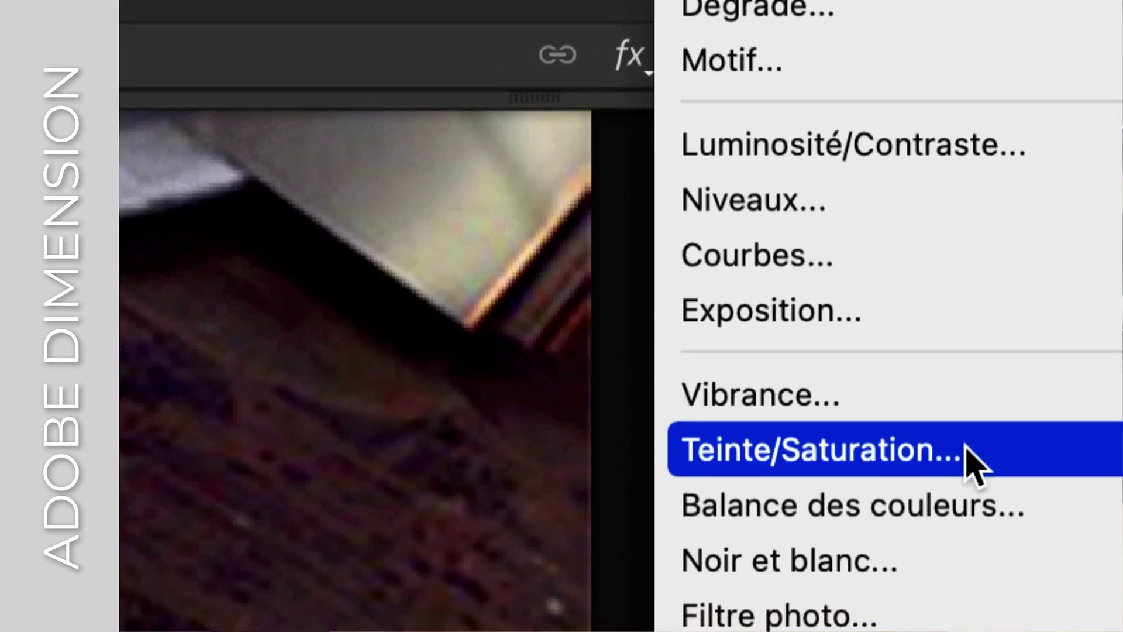
click(972, 462)
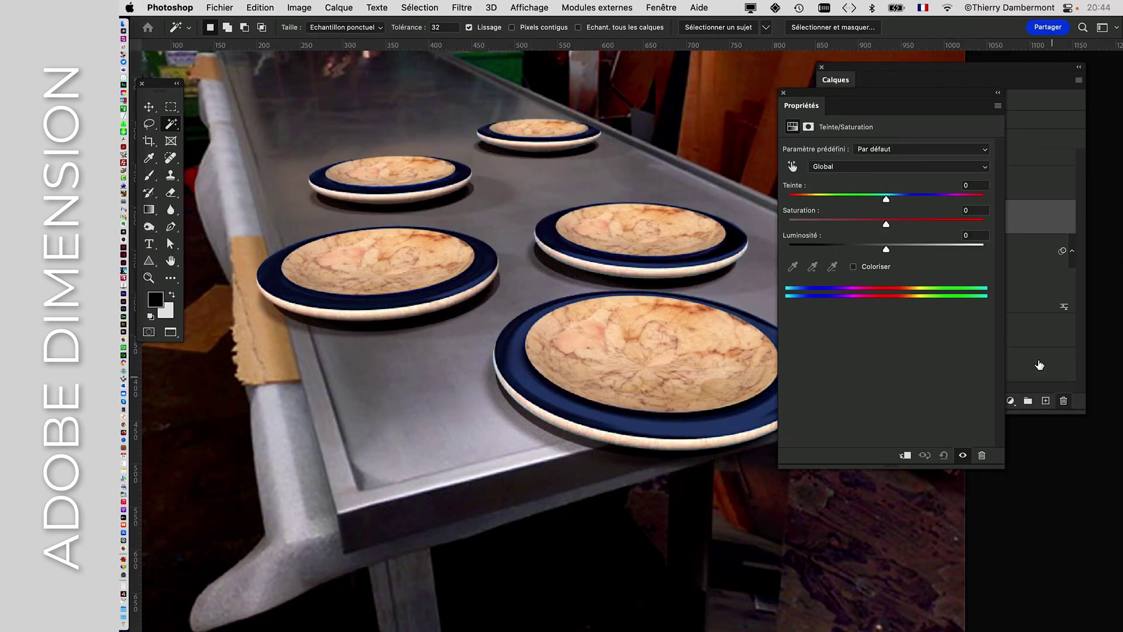
mouse_move(842, 202)
mouse_down()
mouse_move(832, 200)
mouse_move(859, 201)
mouse_up()
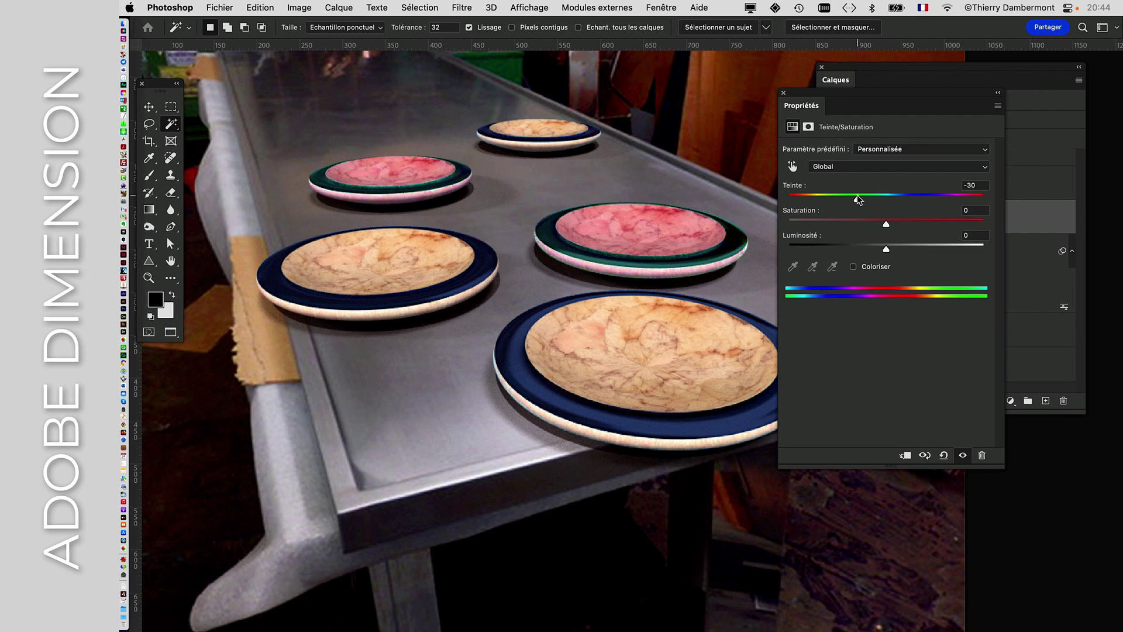
click(784, 93)
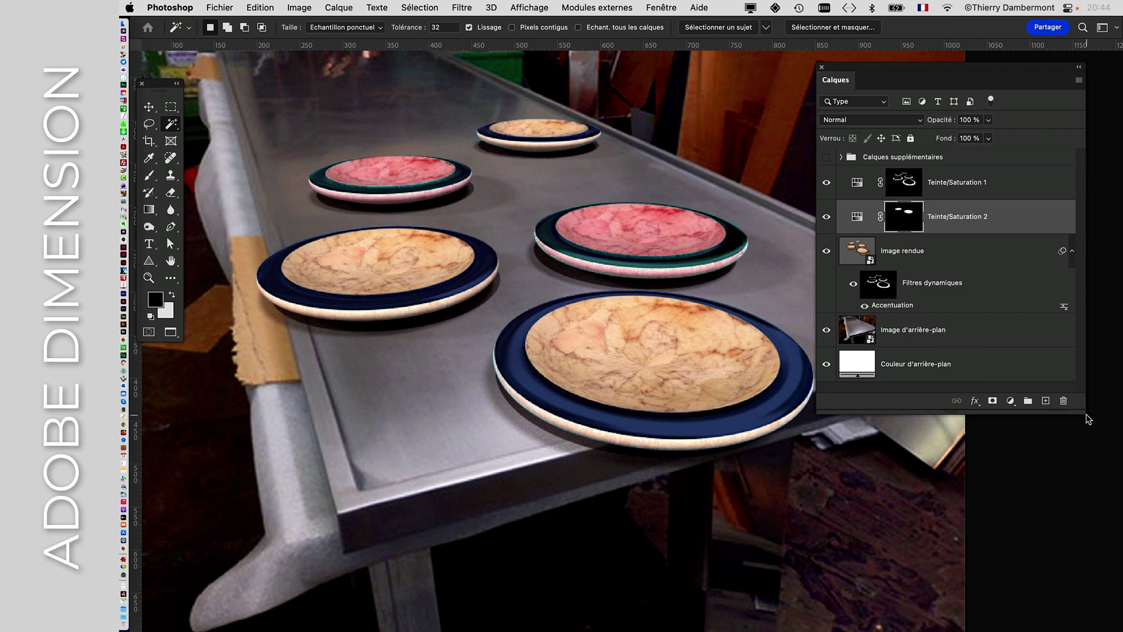
Step: Lengthen the Calques panel, show and expand the Calques supplémentaires group, and select its Informations de profondeur layer
drag(1084, 411, 1084, 476)
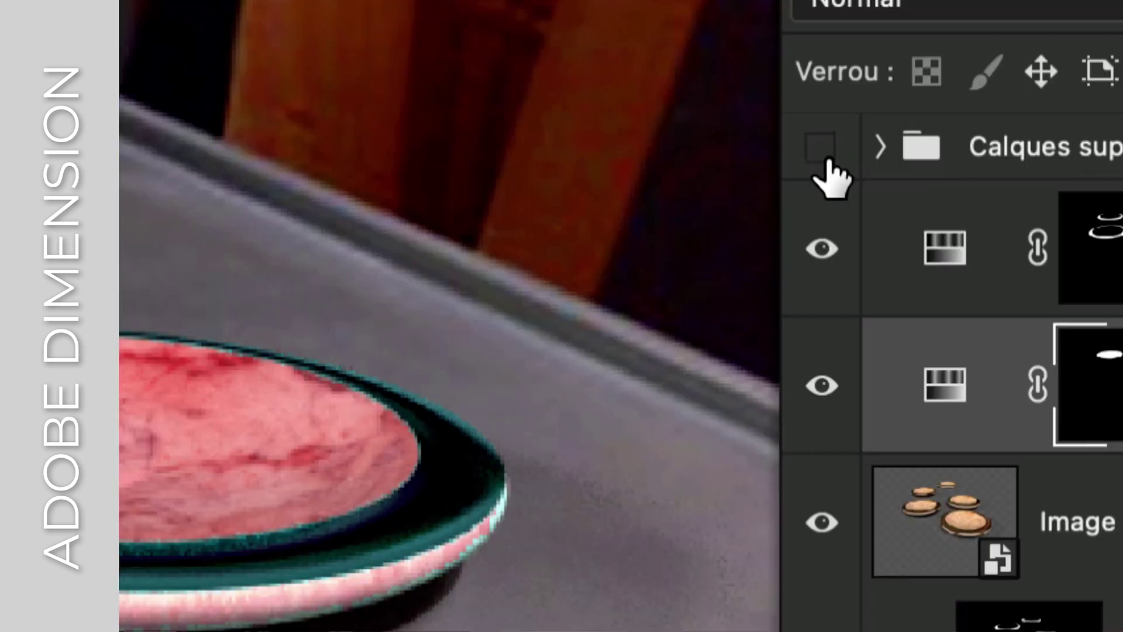
click(822, 148)
click(881, 147)
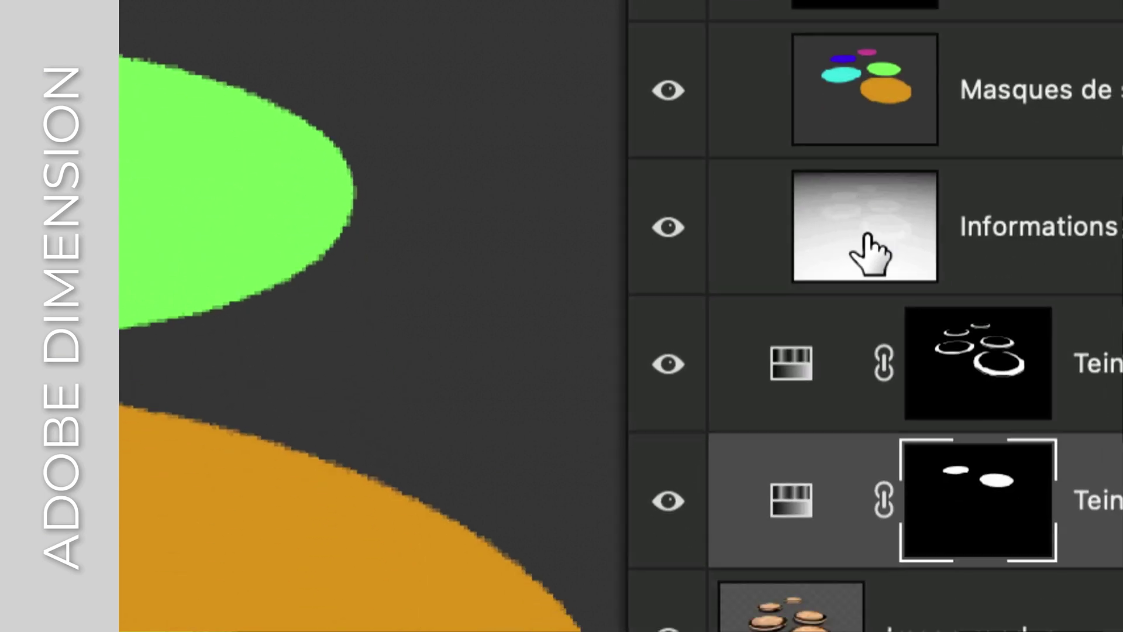
click(870, 252)
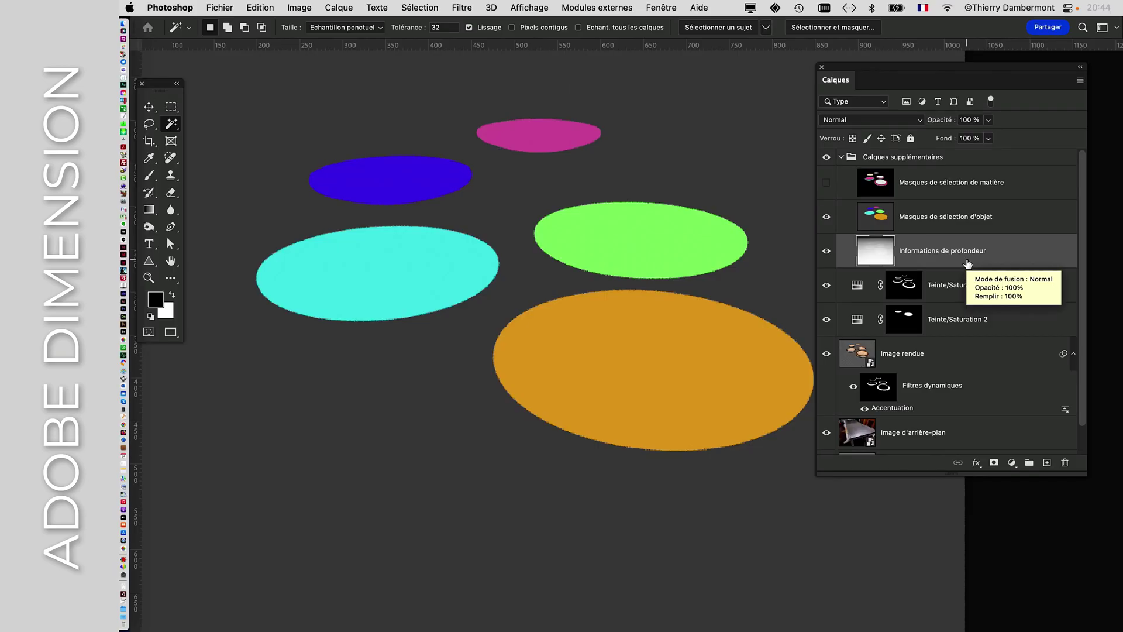
Step: Switch to Adobe Dimension to examine the plate scene in Conception mode, and return to Photoshop
key(super+Tab)
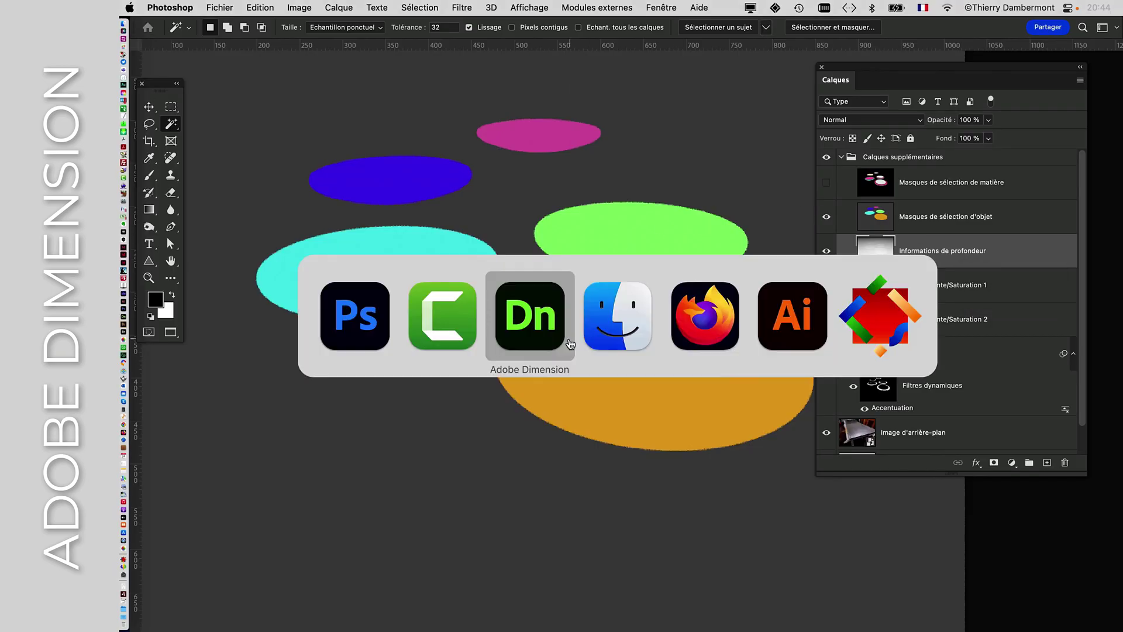
click(538, 329)
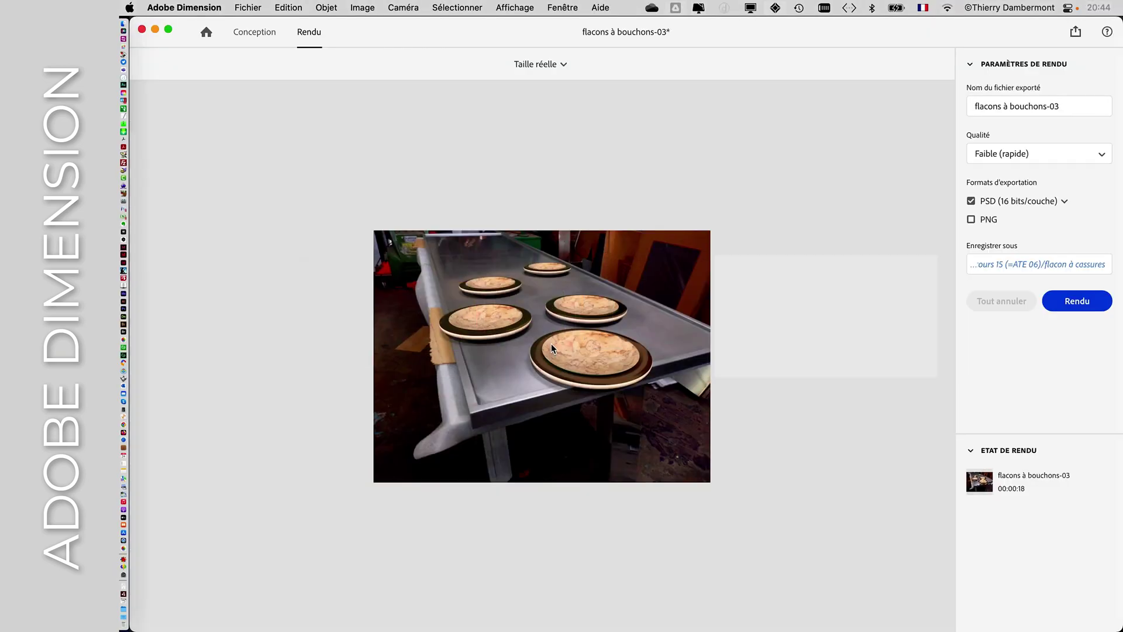
click(250, 33)
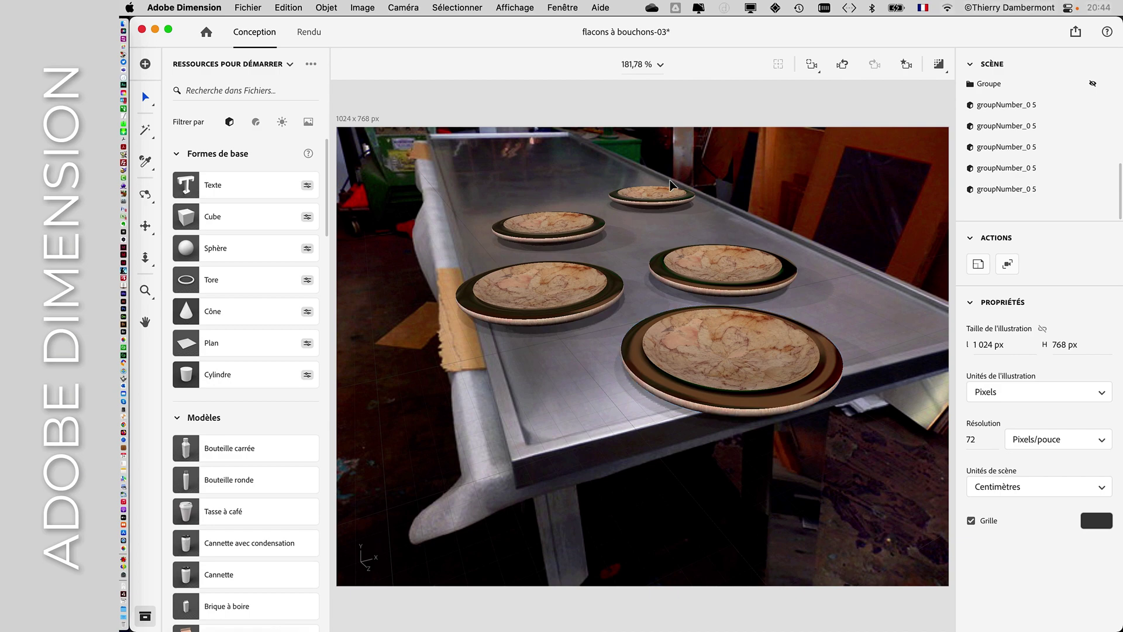
key(super+Tab)
click(443, 314)
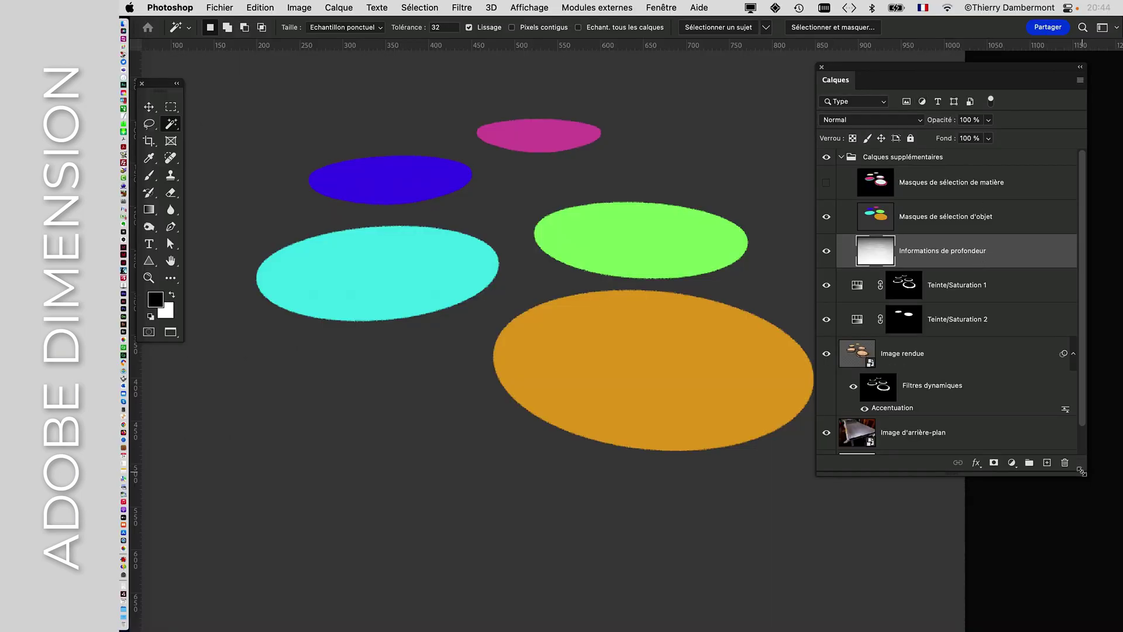
Step: Shrink the Calques panel and move it clear of the plates
drag(1082, 471, 1051, 439)
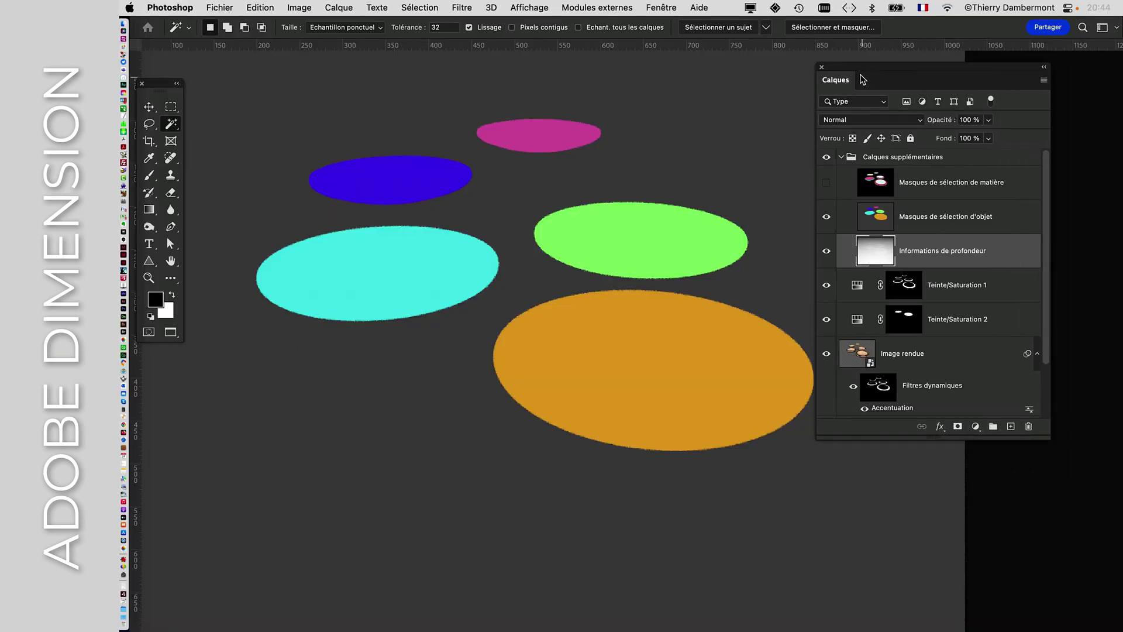
drag(863, 80, 916, 68)
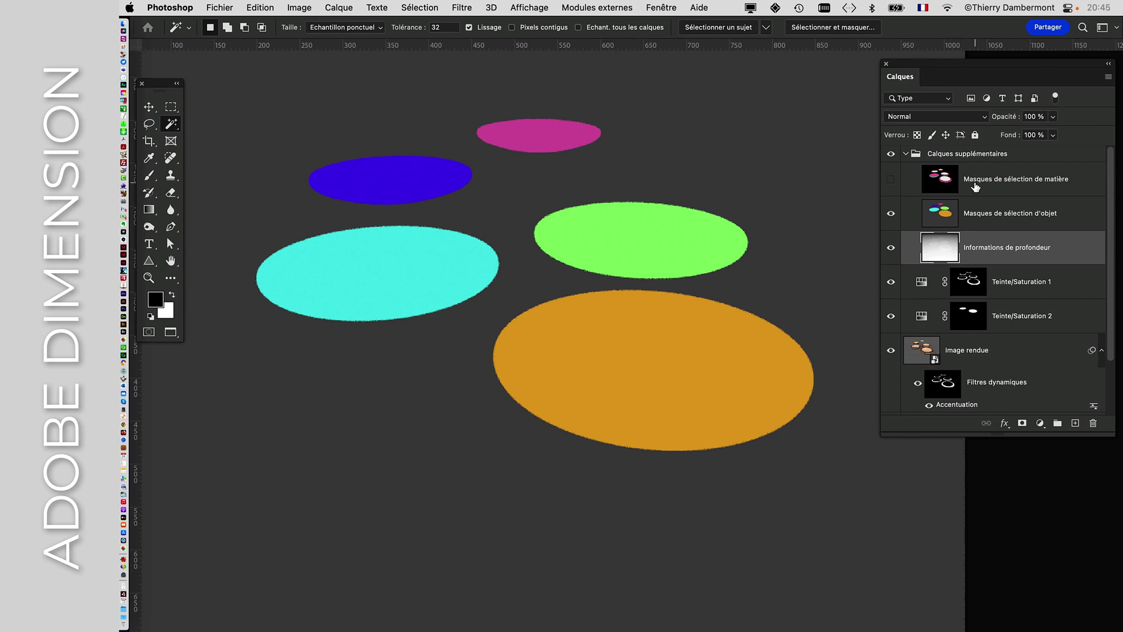
Step: Show and select the Masques de sélection de matière layer, and hide the whole Calques supplémentaires group
click(907, 154)
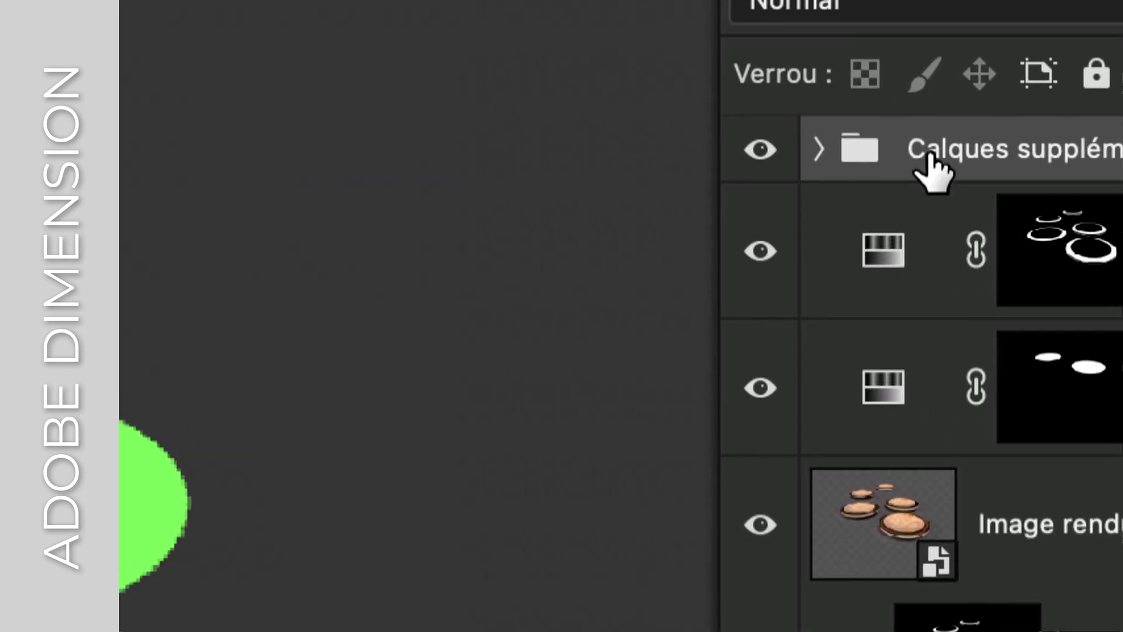
click(819, 149)
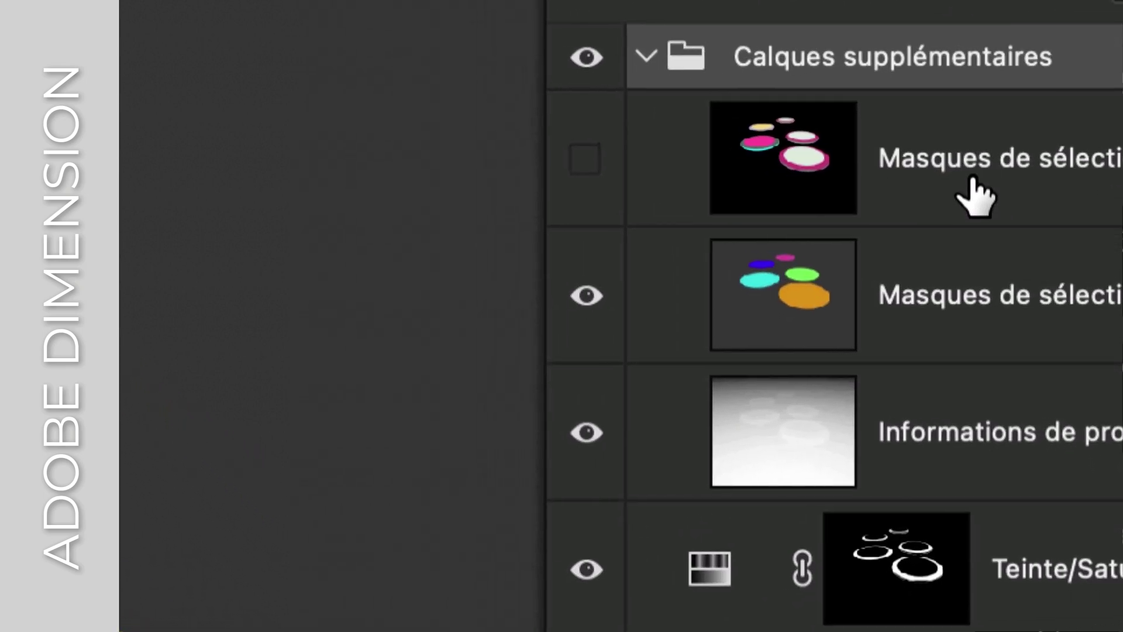
click(586, 160)
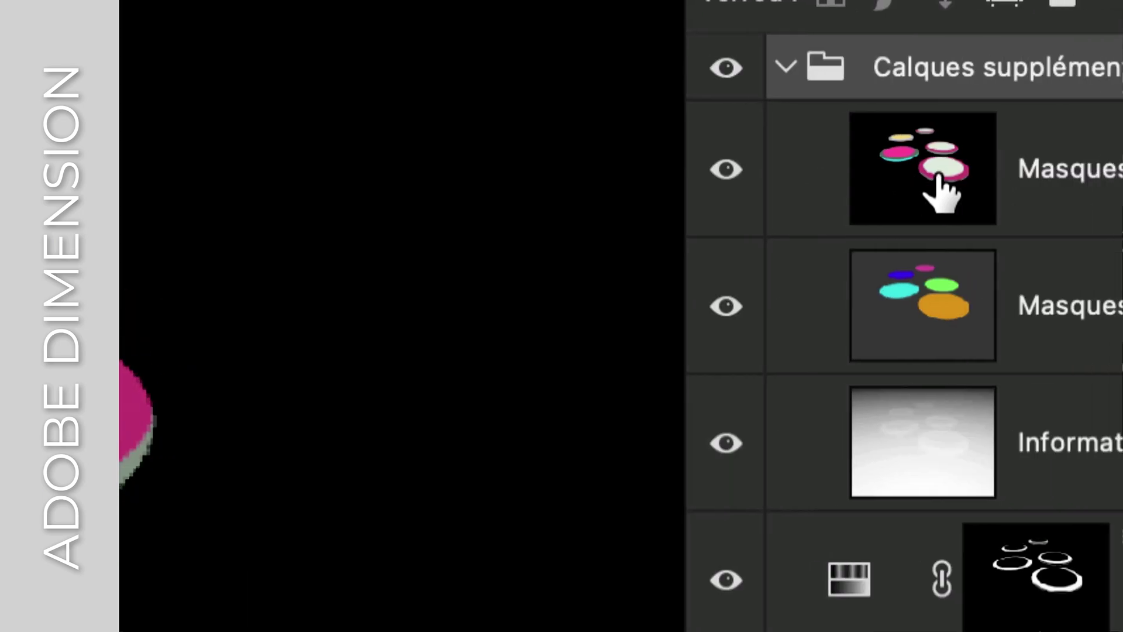
click(939, 179)
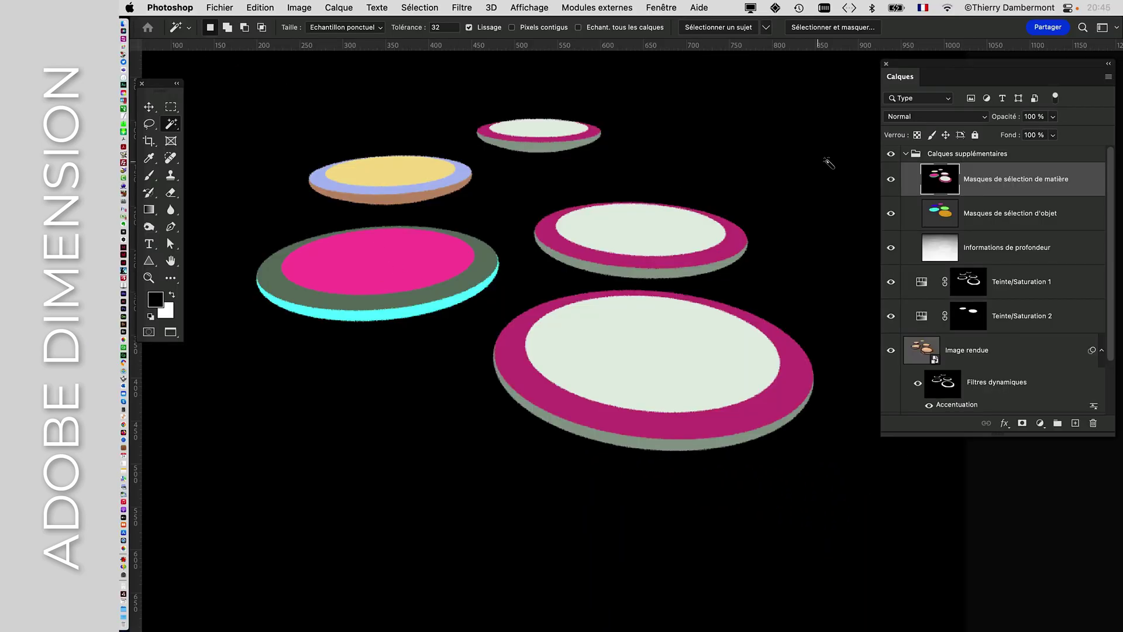
click(891, 153)
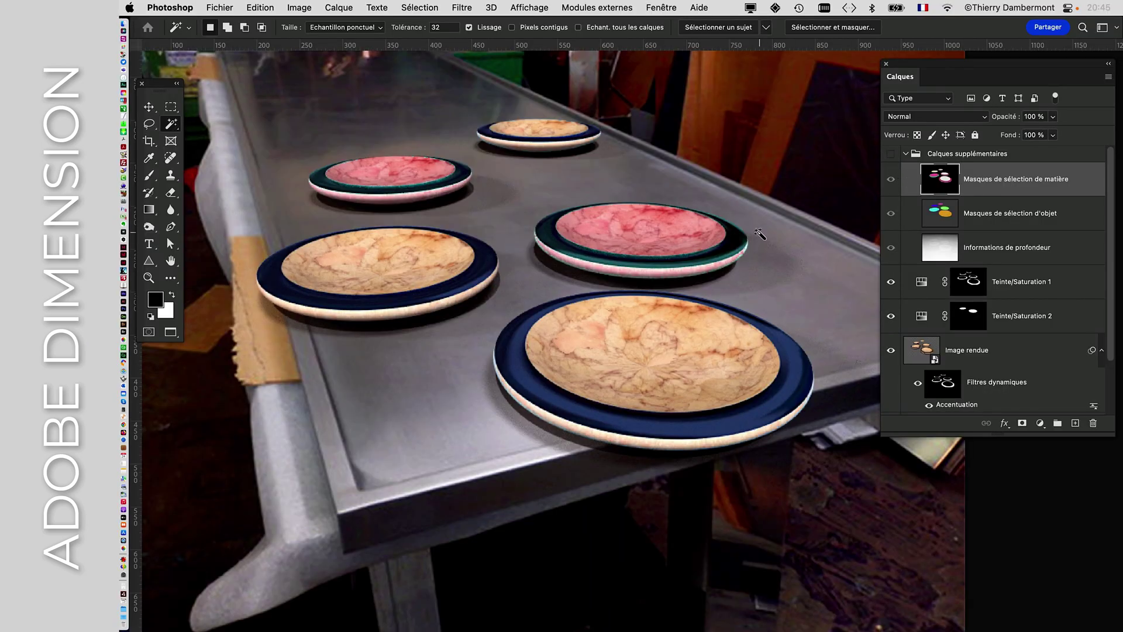
Step: Save the document under the new name flacons à bouchons-04.psd in the flacon à cassures folder
click(220, 7)
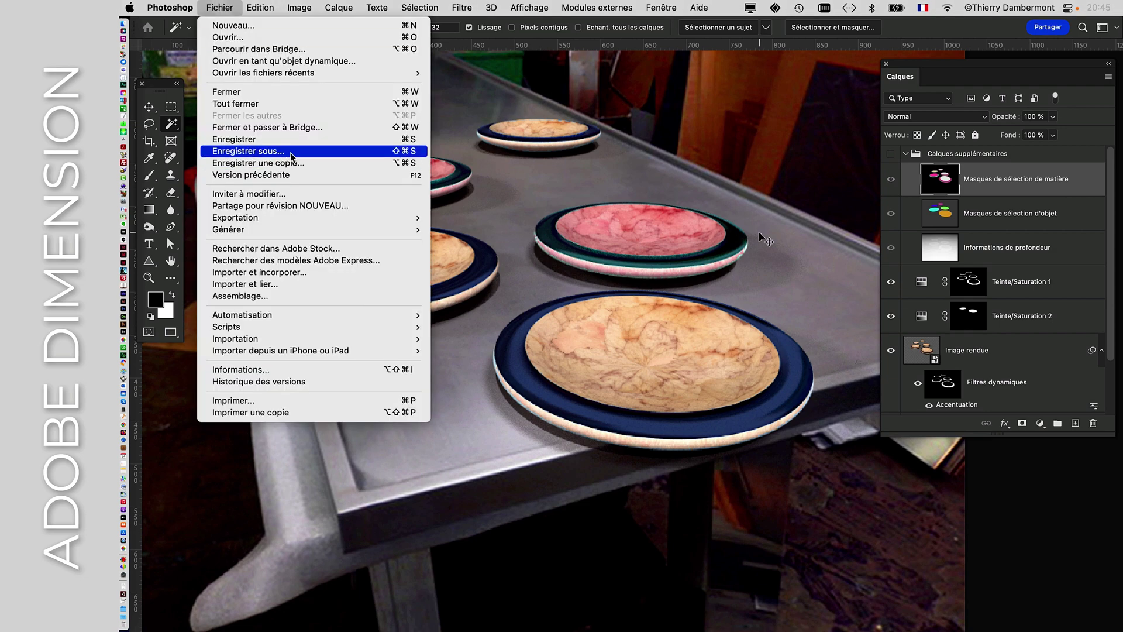
click(296, 151)
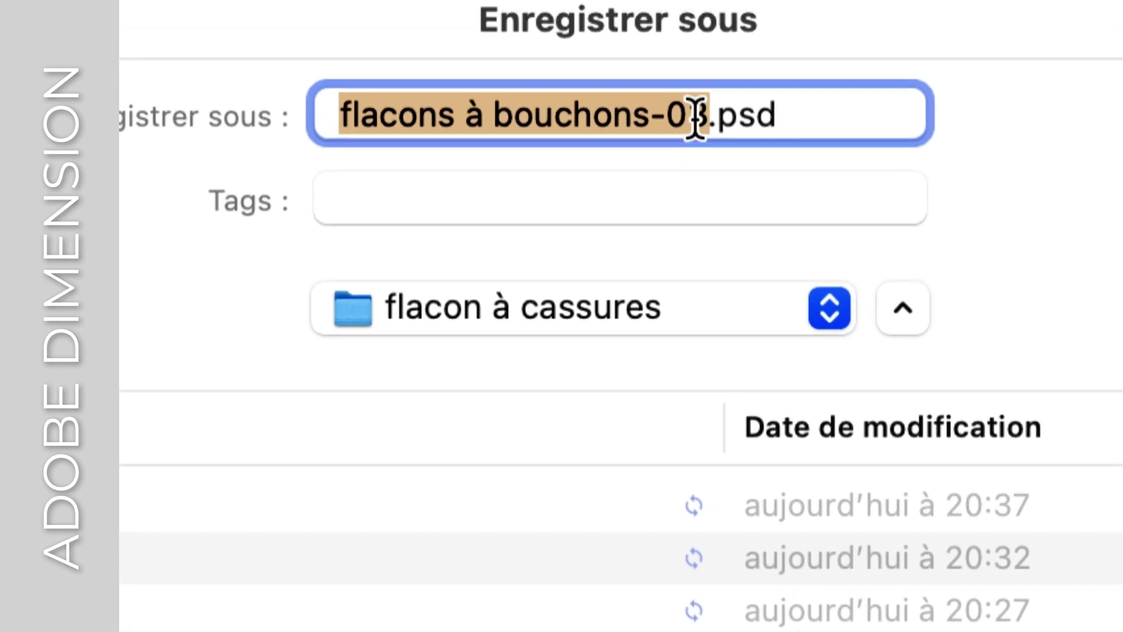
click(707, 71)
key(shift+Right)
text(4)
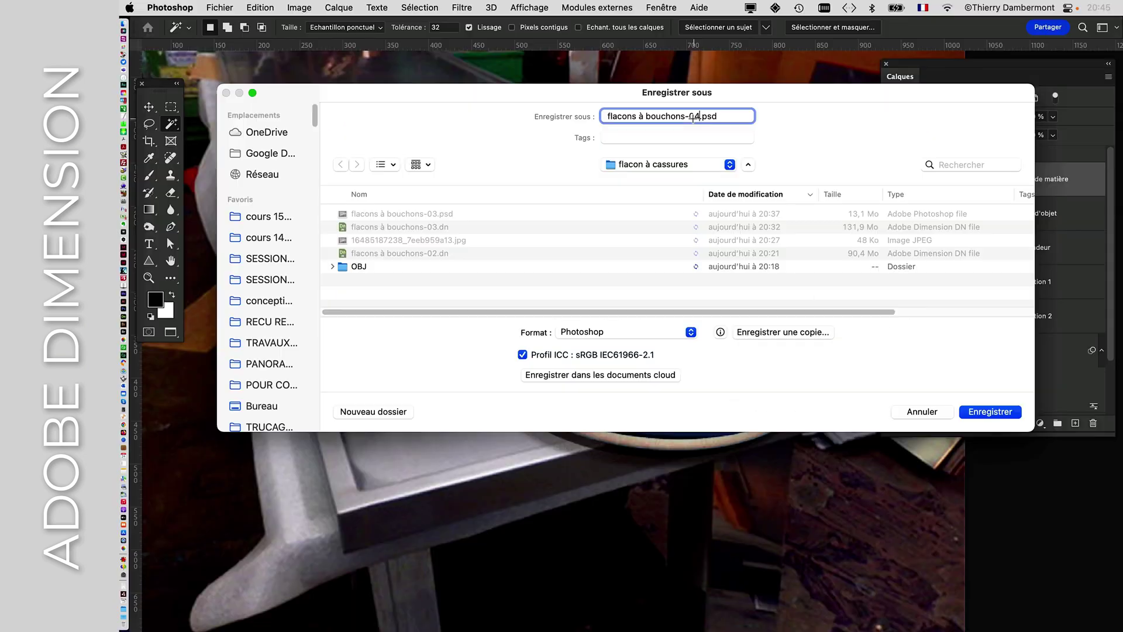